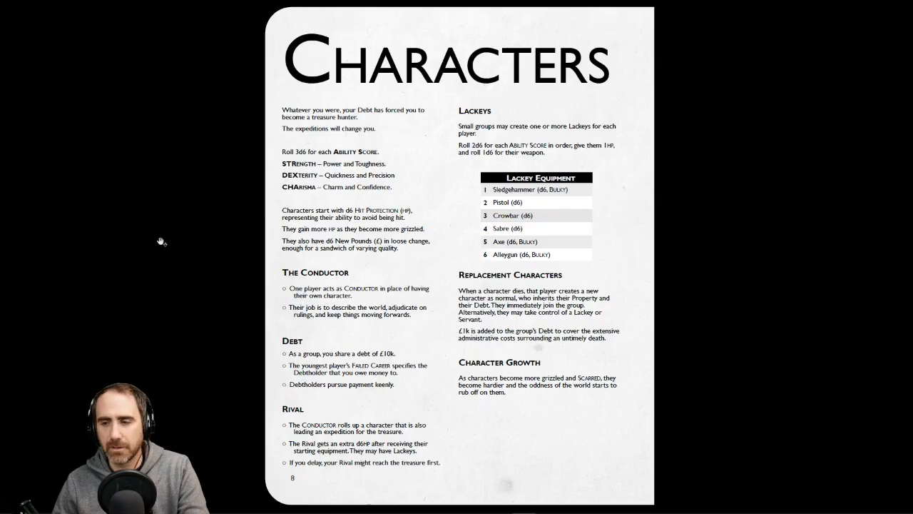
- Look through the opening pages of the Electric Bastionland rulebook, from the cover and Contents to the Characters page
scroll(301, 271, "up", 2)
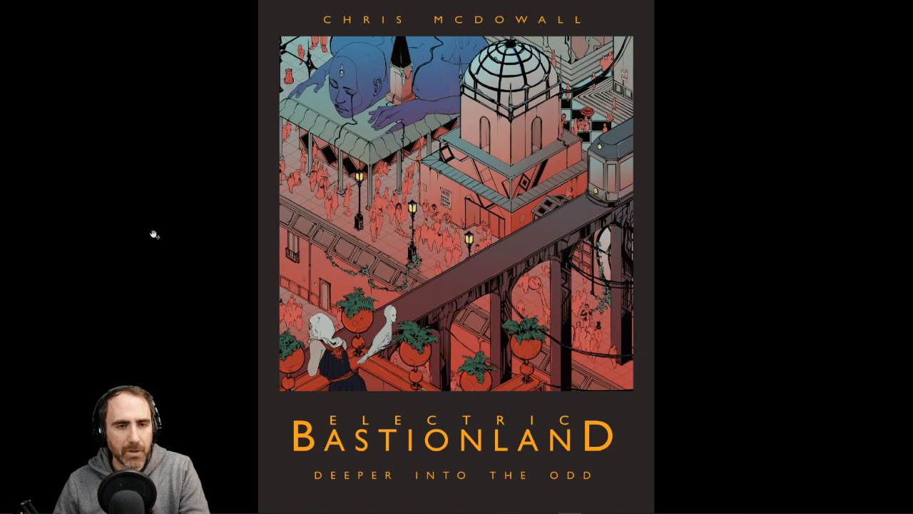
scroll(443, 234, "down", 1)
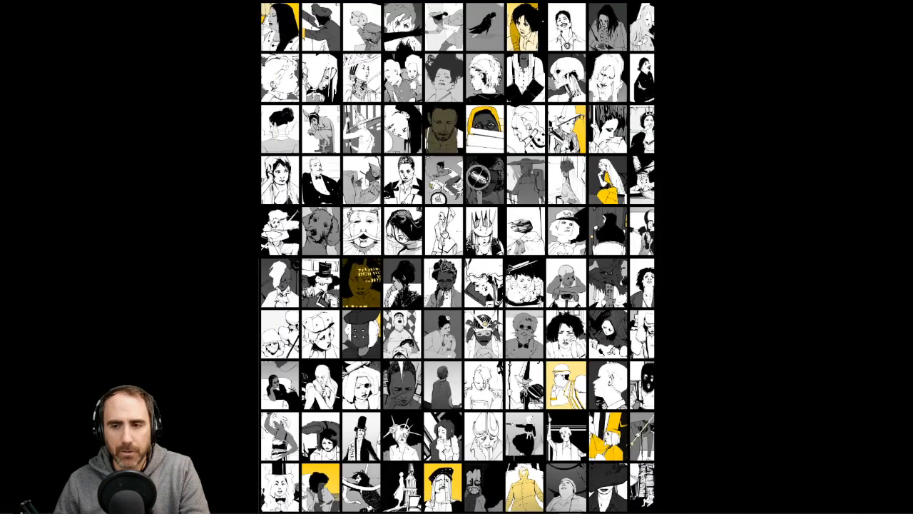
scroll(443, 234, "up", 1)
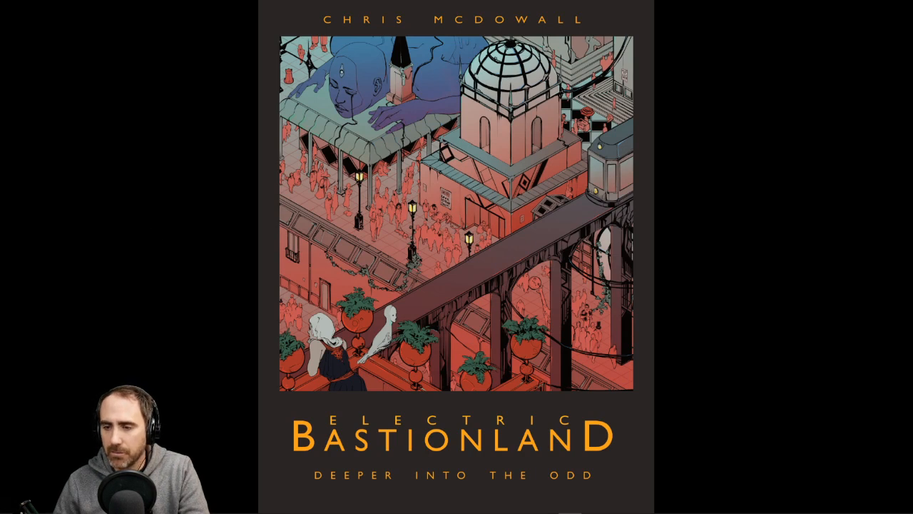
scroll(456, 257, "down", 1)
scroll(446, 234, "down", 1)
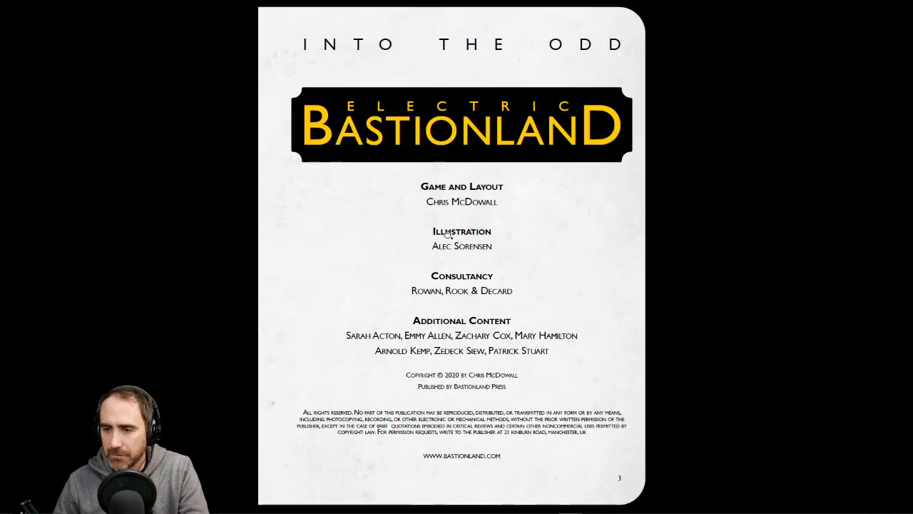
scroll(446, 234, "down", 1)
scroll(446, 234, "up", 1)
scroll(447, 234, "down", 2)
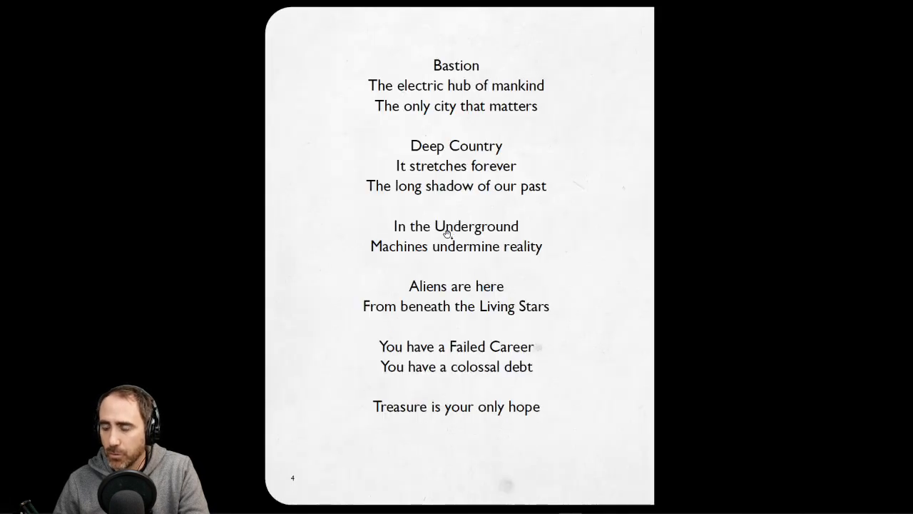
scroll(446, 234, "down", 1)
scroll(447, 234, "down", 1)
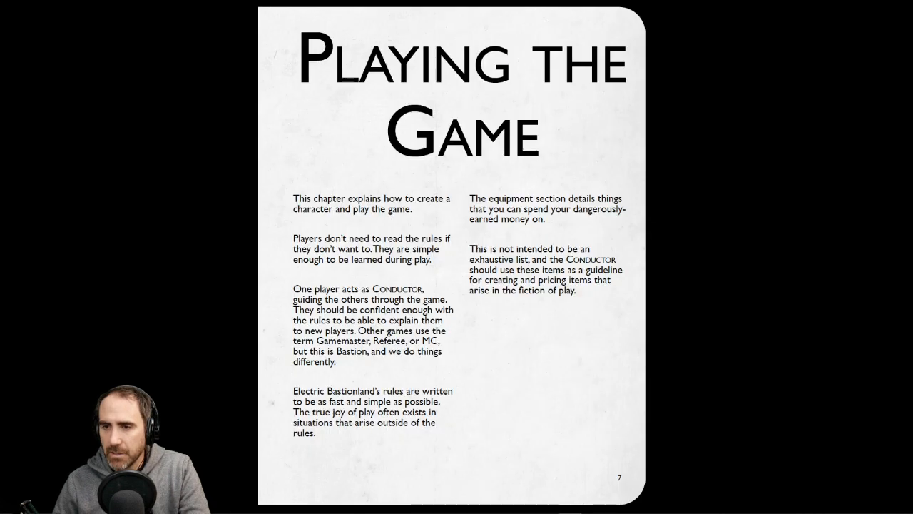
scroll(452, 256, "down", 1)
scroll(451, 255, "up", 3)
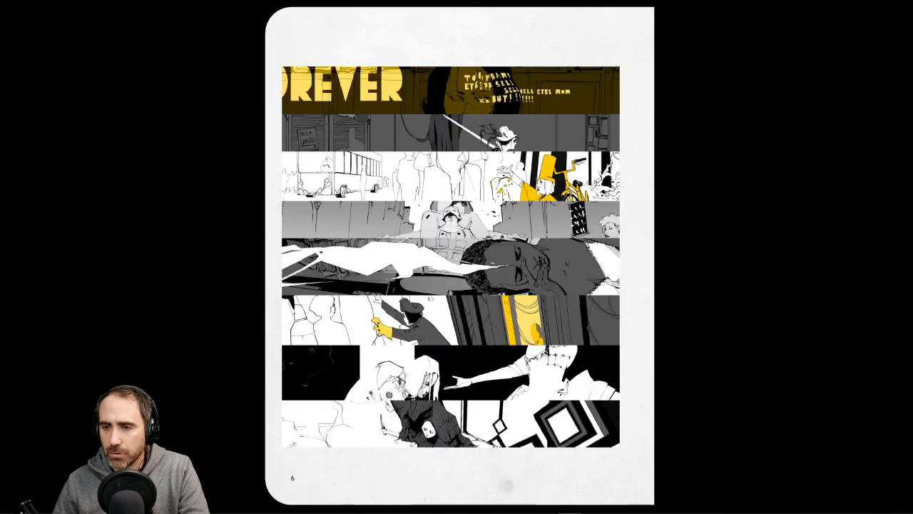
scroll(452, 255, "up", 3)
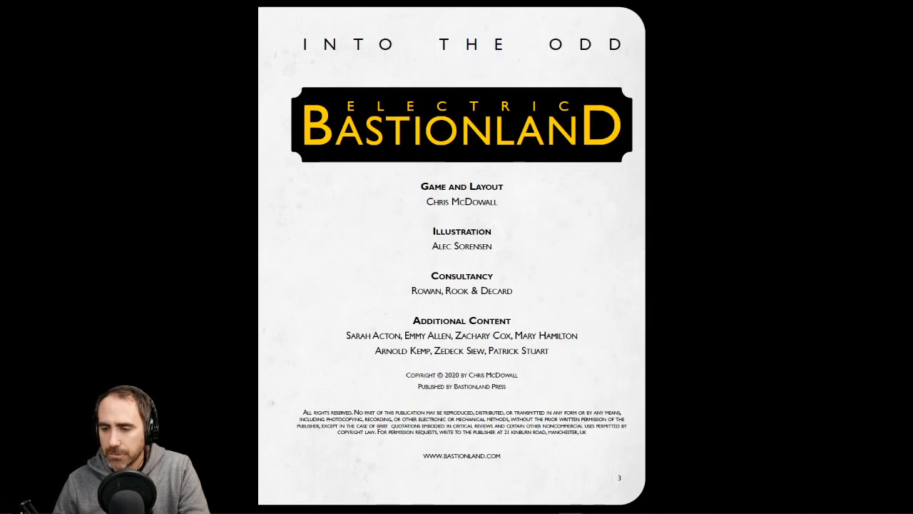
scroll(452, 255, "up", 1)
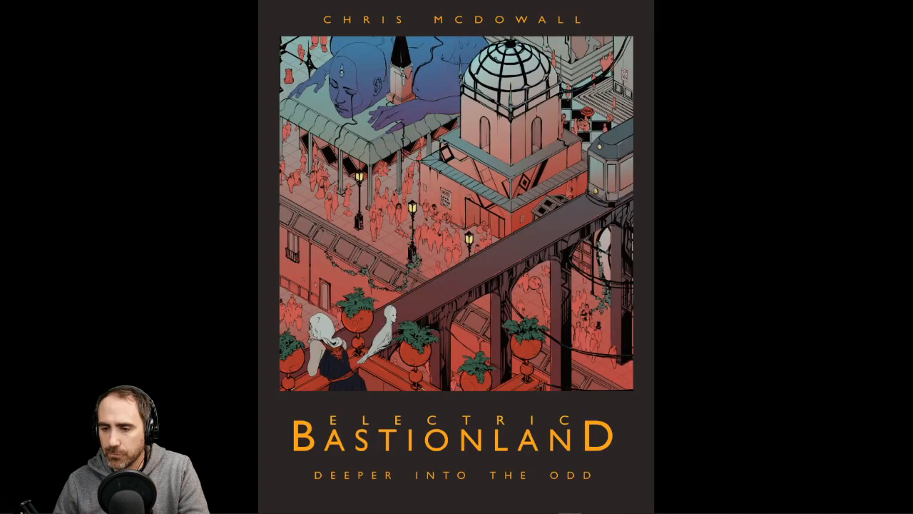
scroll(451, 255, "down", 4)
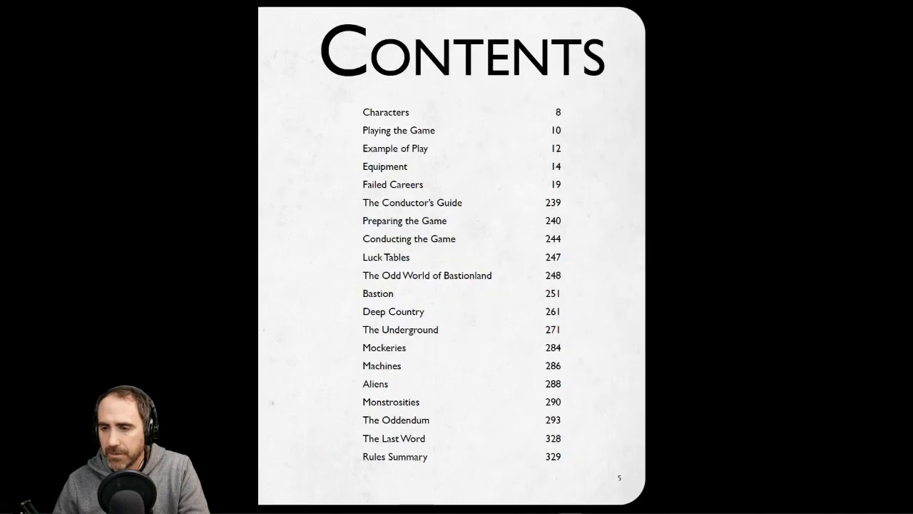
scroll(452, 256, "down", 2)
scroll(452, 255, "down", 1)
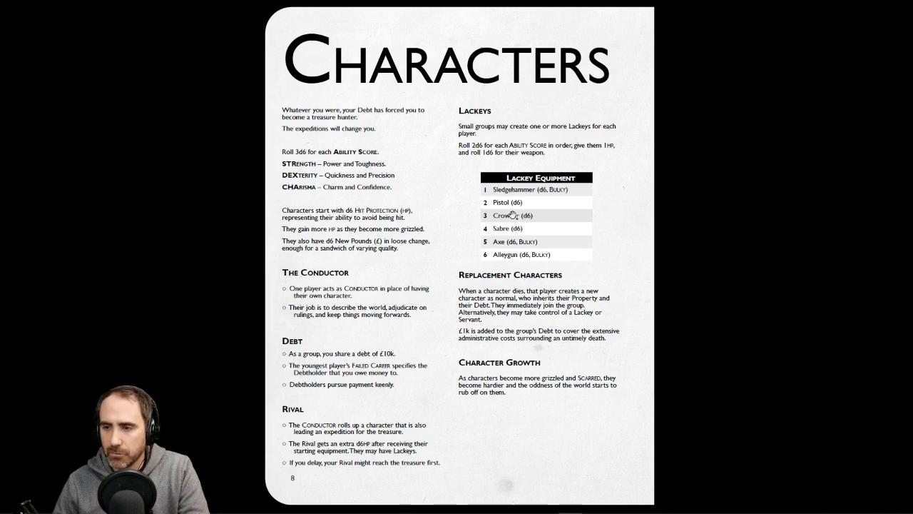
- Switch to the Let's Role browser window and exit the open game table to the list of tables
mouse_move(220, 508)
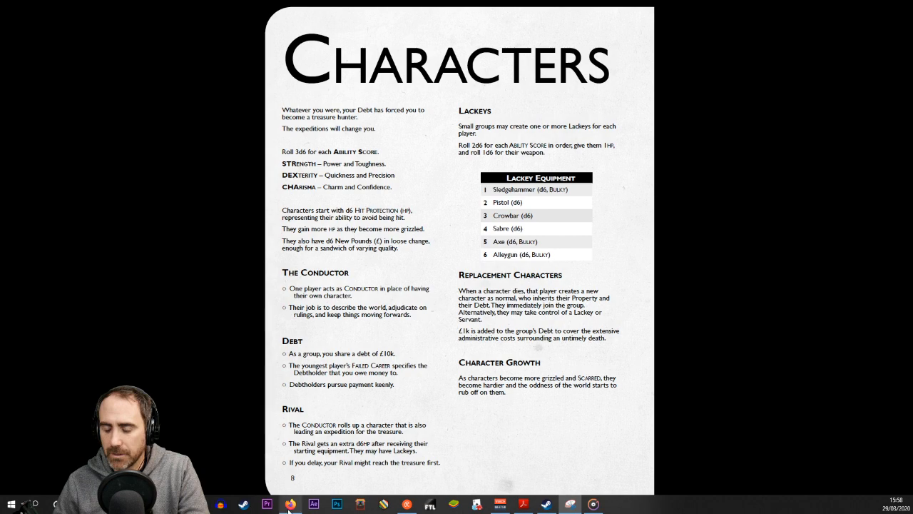
mouse_move(290, 505)
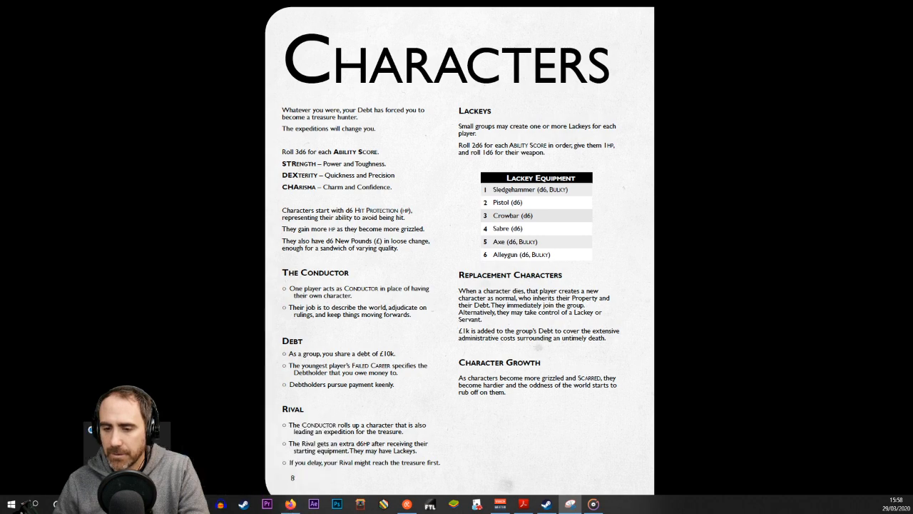
left_click(192, 431)
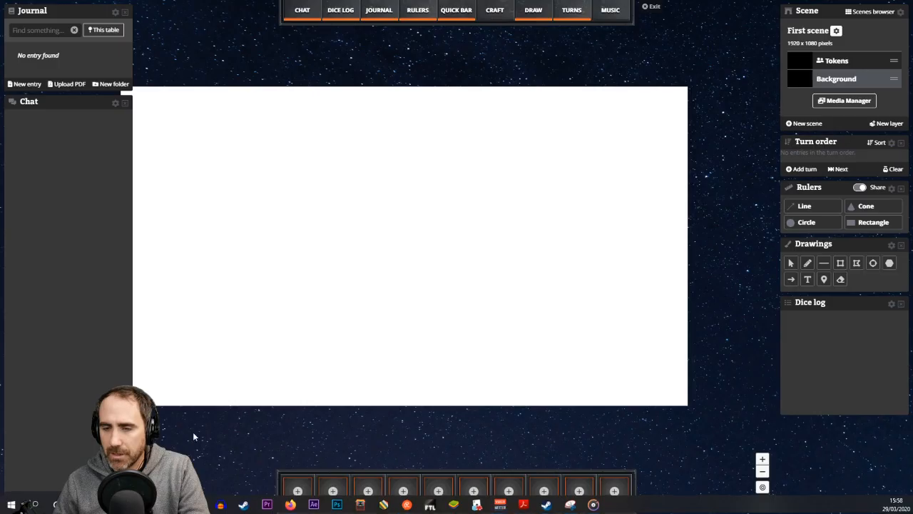
left_click(657, 8)
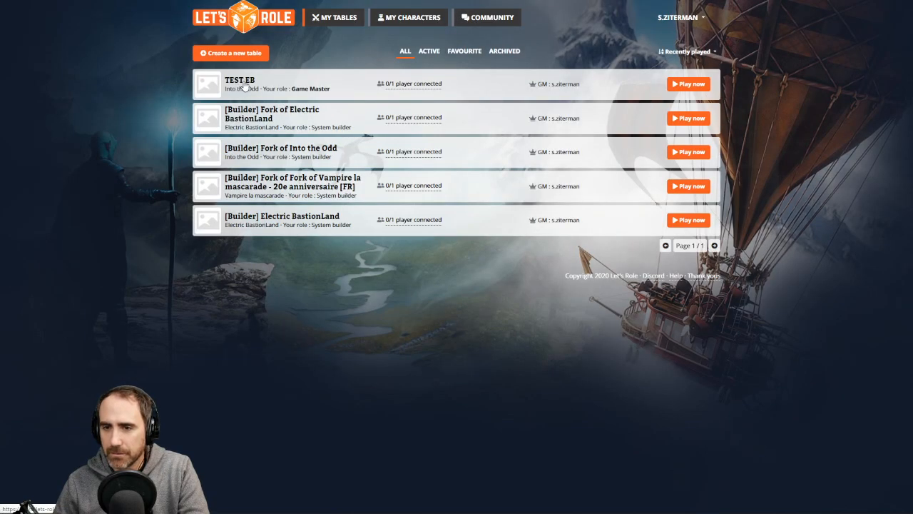
- Review the TEST EB table's details and configuration, and return to the list of tables
left_click(245, 84)
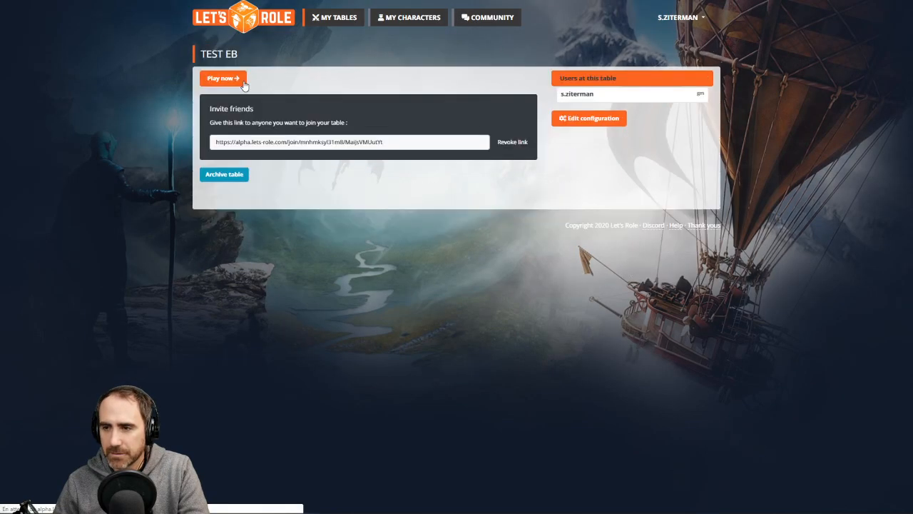
left_click(562, 120)
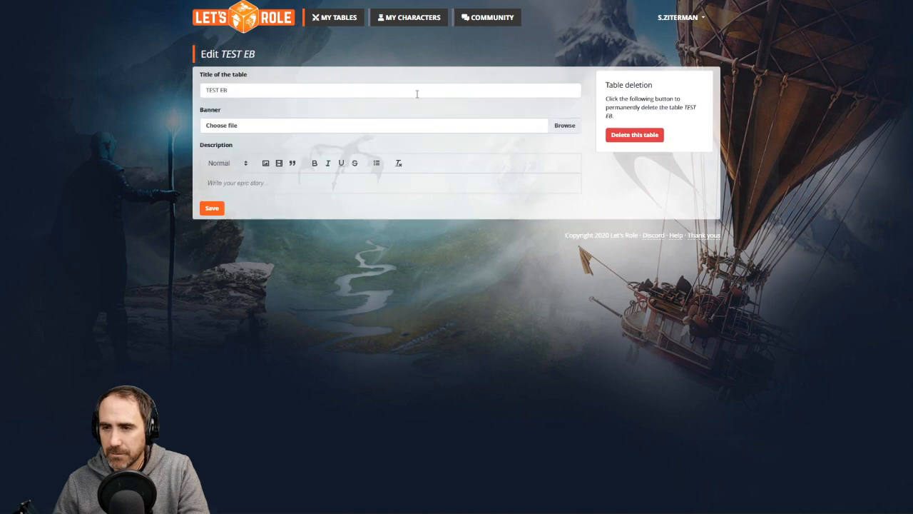
left_click(356, 16)
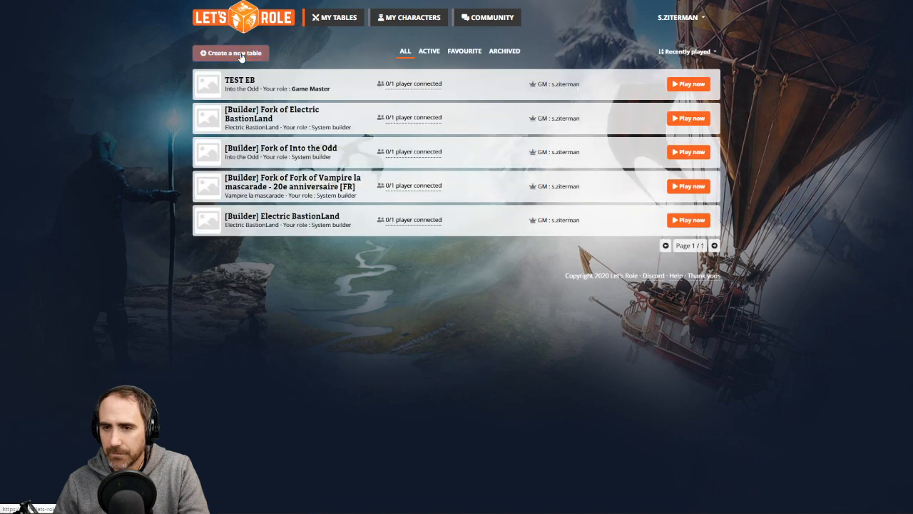
- Create a new table titled "BastionLand OK" using the game Fork of Into the Odd [my creation], without a banner
left_click(242, 55)
left_click(250, 90)
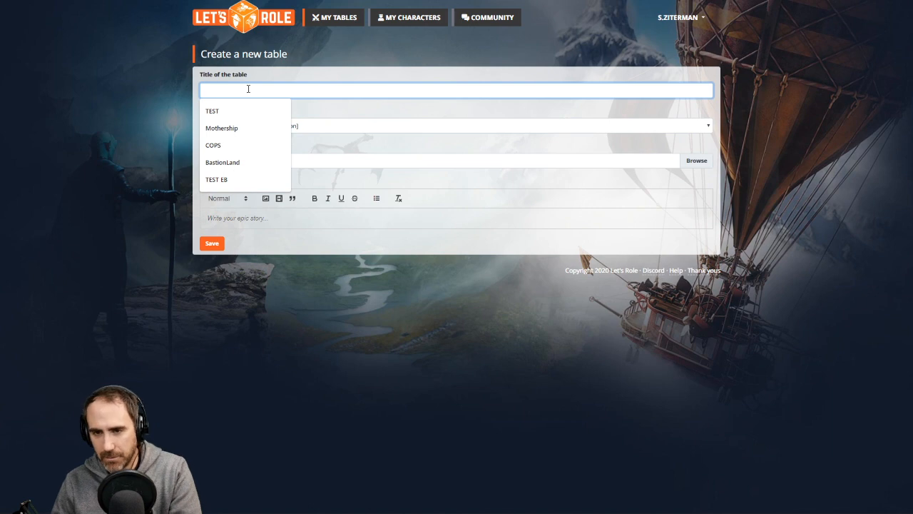
left_click(222, 162)
type("OK")
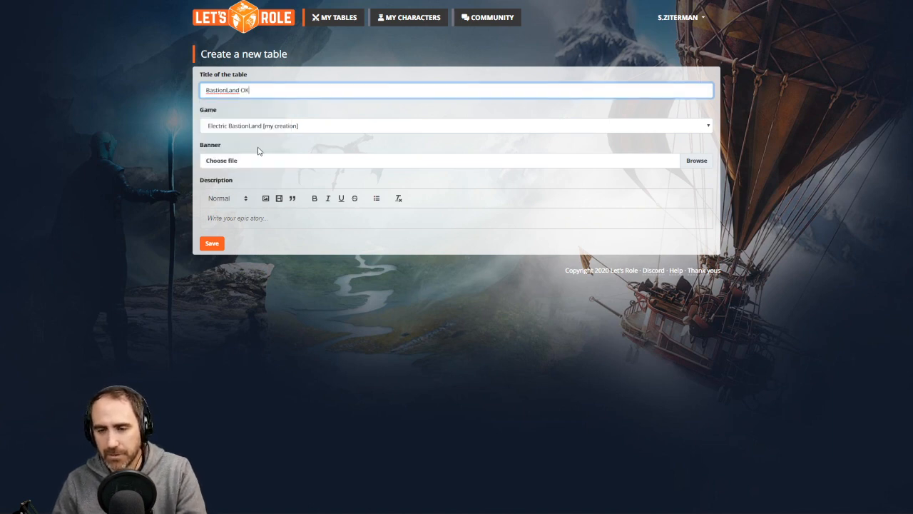
left_click(262, 160)
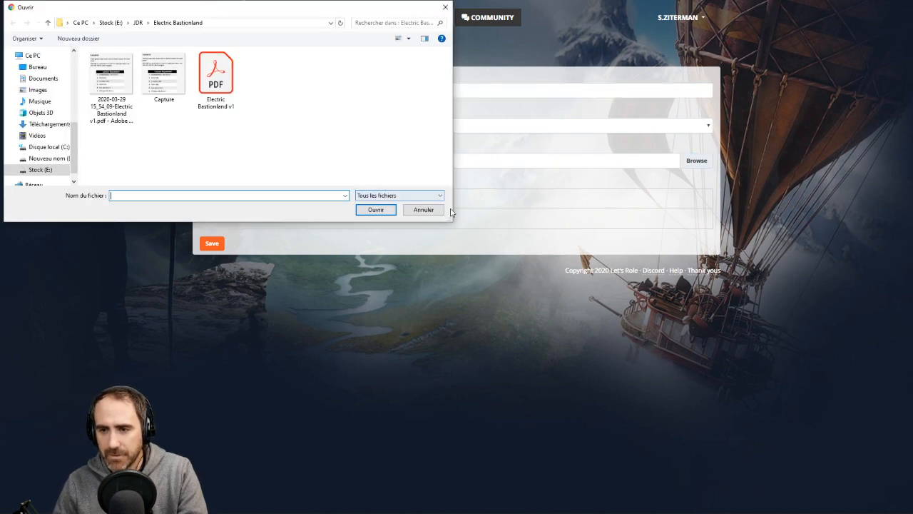
left_click(418, 208)
left_click(294, 126)
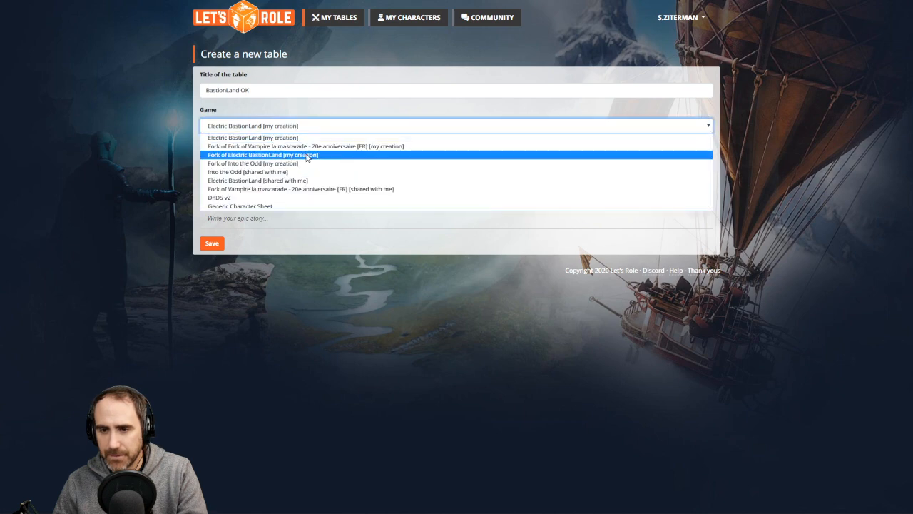
left_click(307, 163)
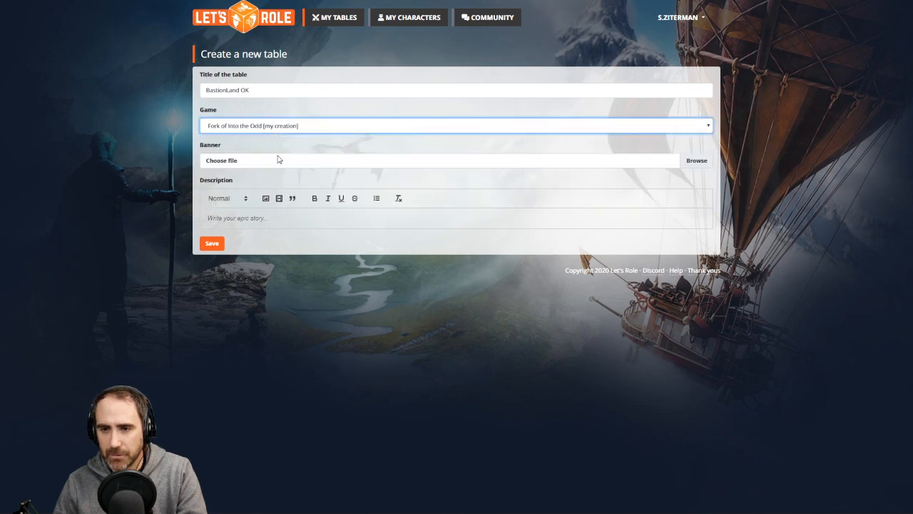
left_click(212, 244)
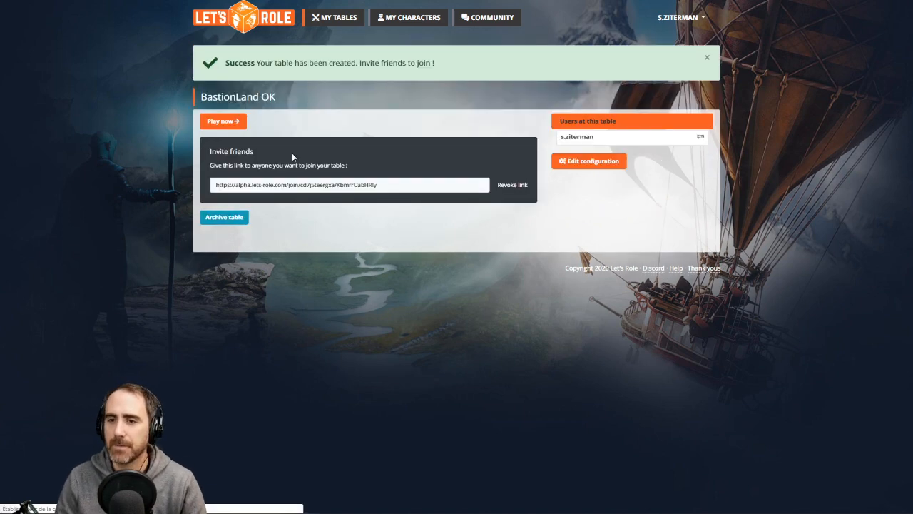
- Start playing the BastionLand OK table and join it as the game master
left_click(224, 121)
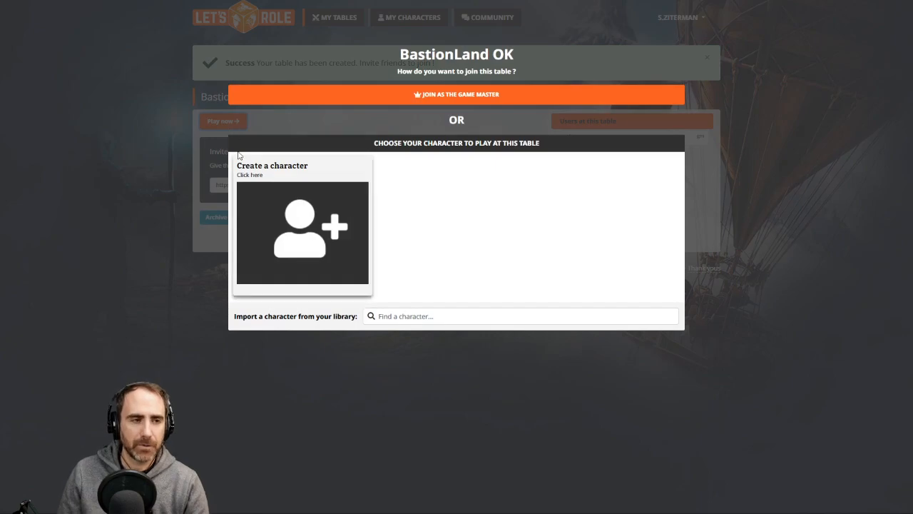
left_click(352, 100)
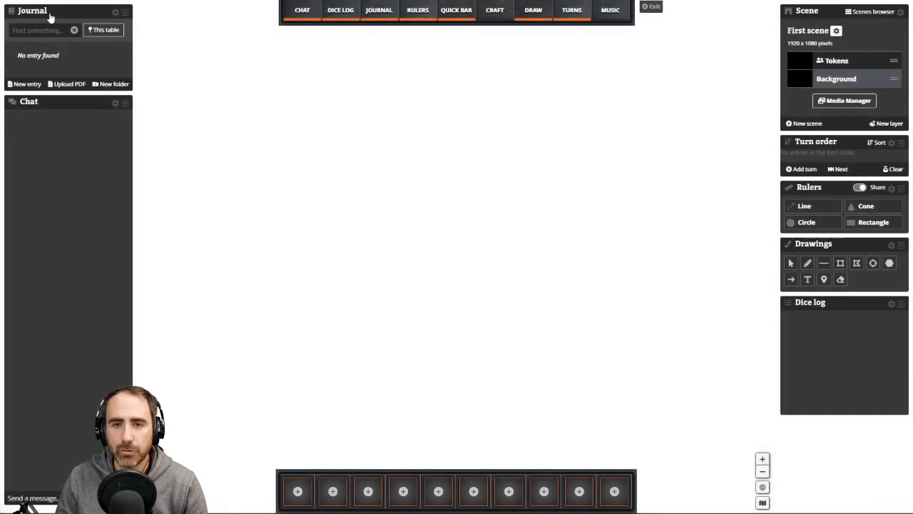
- Toggle the Journal panel off and on, and move it up above the Chat panel
left_click_drag(50, 15, 259, 37)
left_click_drag(347, 154, 331, 37)
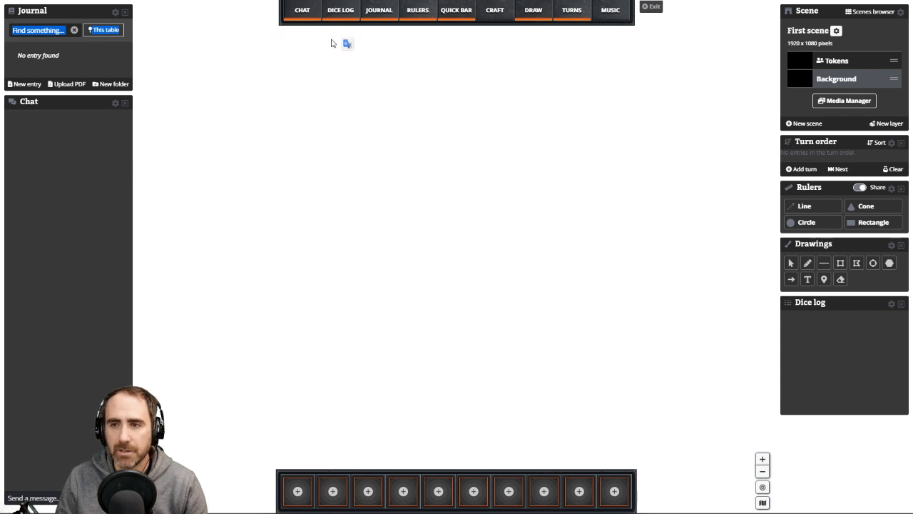
left_click(388, 15)
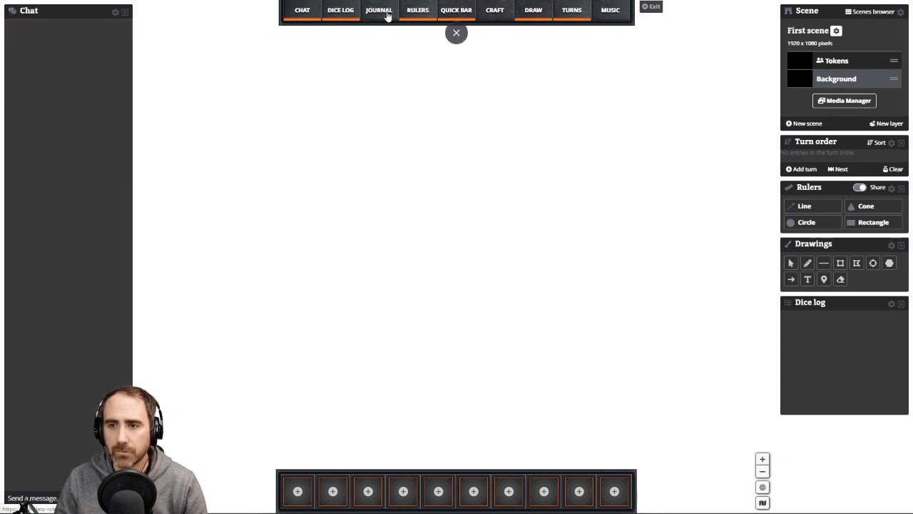
left_click(388, 16)
left_click(388, 16)
left_click(388, 15)
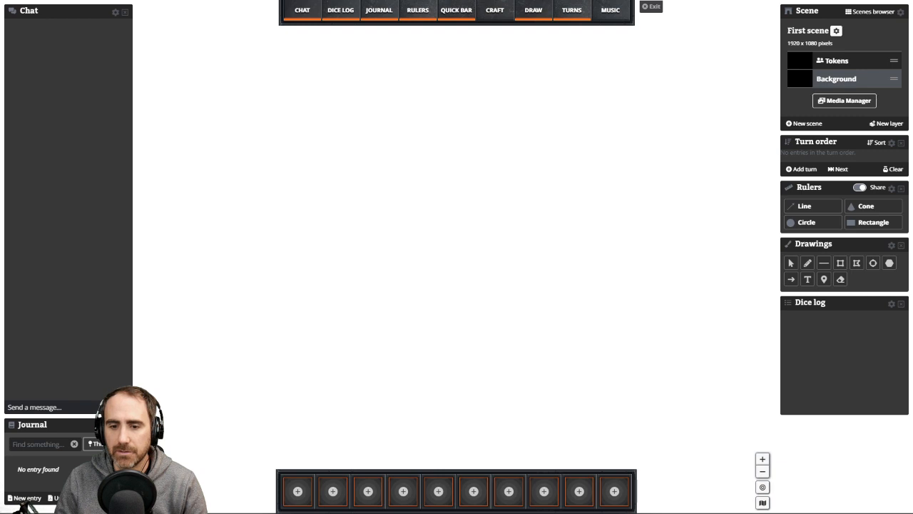
right_click(32, 423)
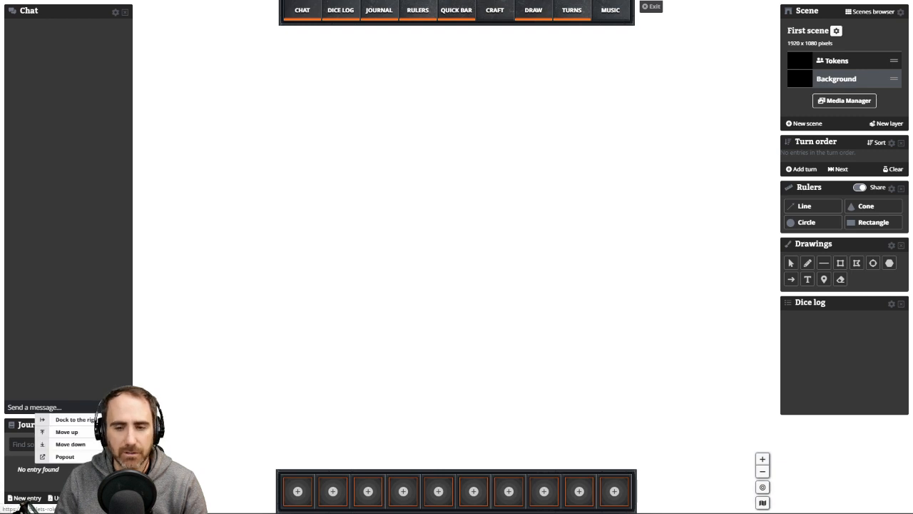
left_click(79, 434)
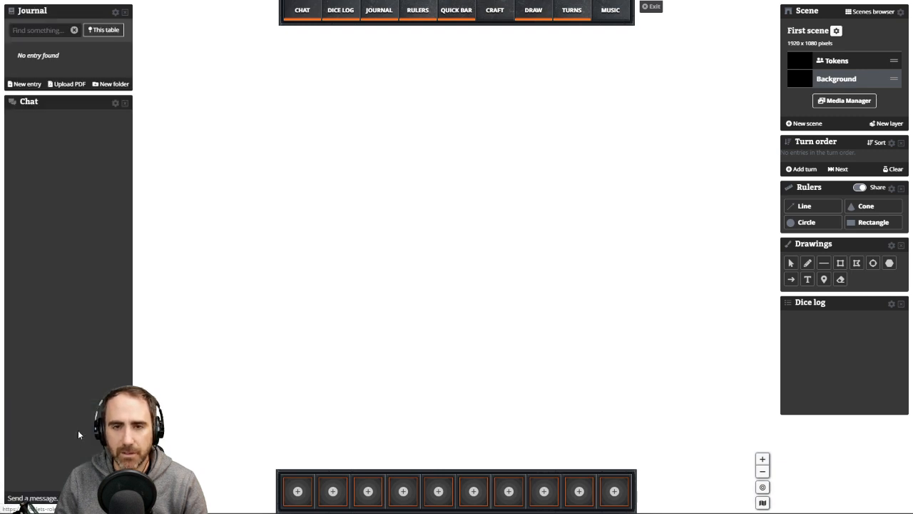
- Dock the Journal panel on the right side of the table and return it to the left dock
left_click(115, 12)
left_click(75, 14)
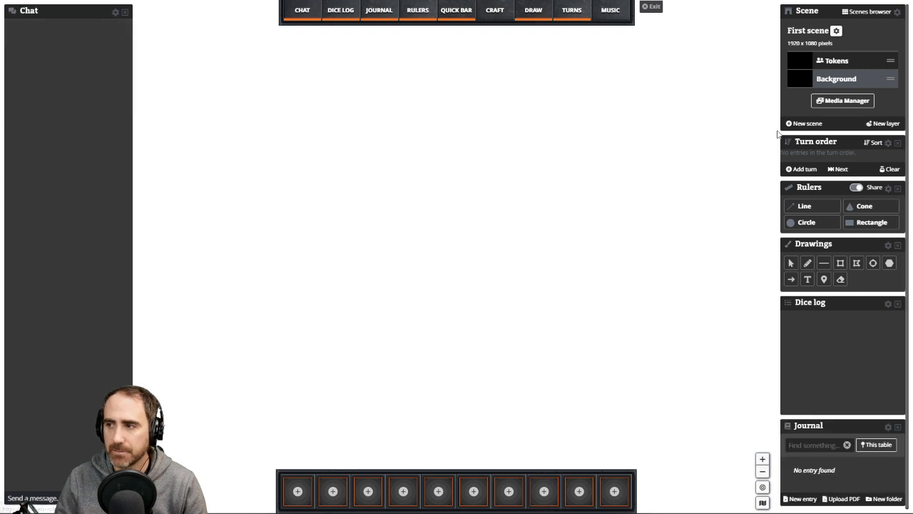
left_click(888, 426)
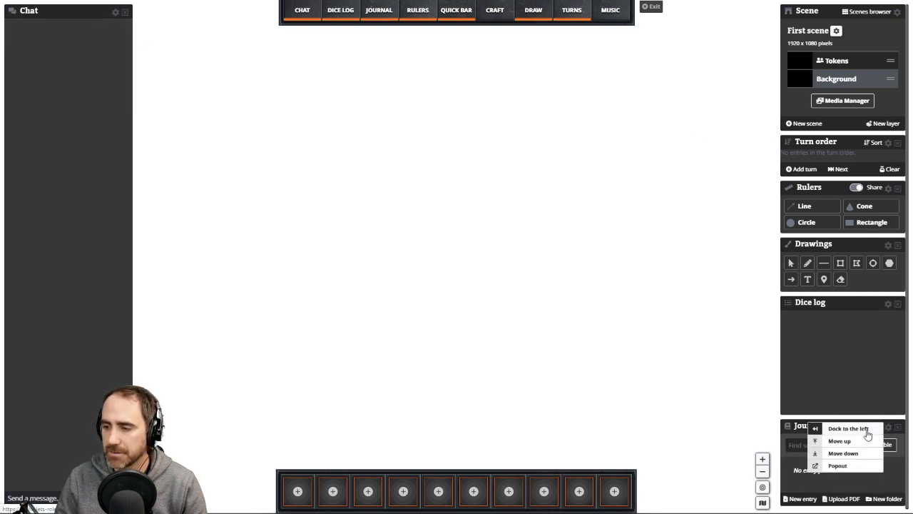
left_click(859, 429)
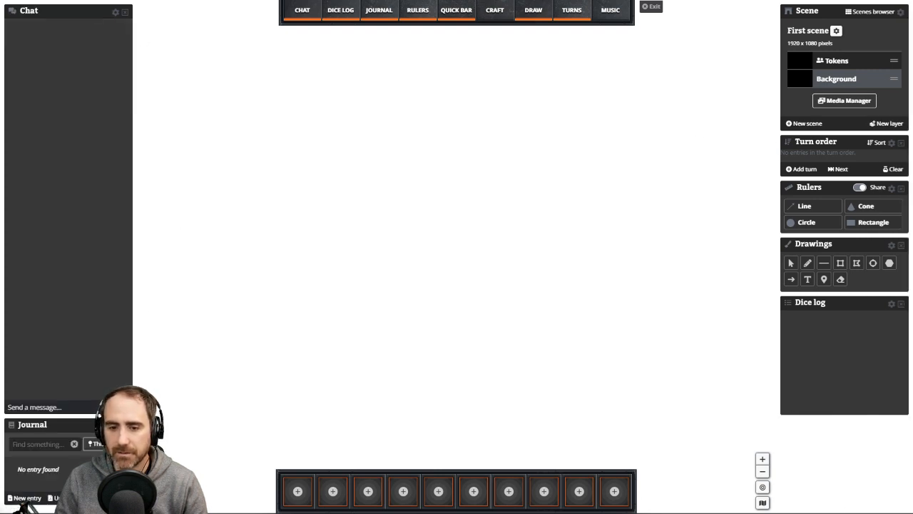
- Move the Journal panel above Chat and pop it out as a floating window over the middle of the scene
left_click(115, 424)
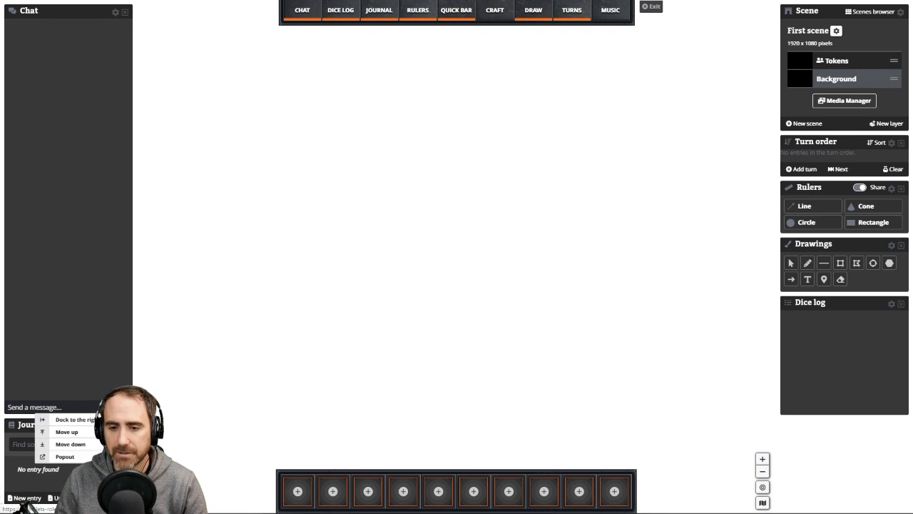
left_click(75, 431)
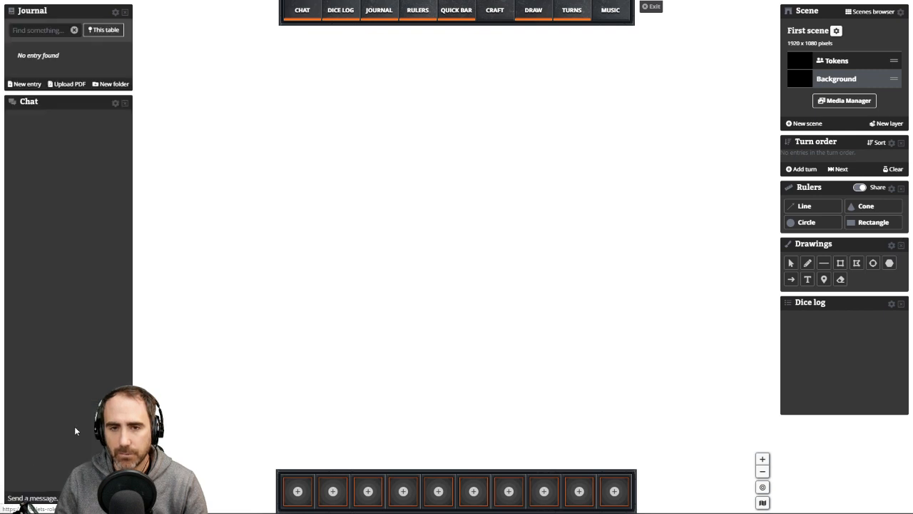
left_click(115, 12)
left_click(64, 51)
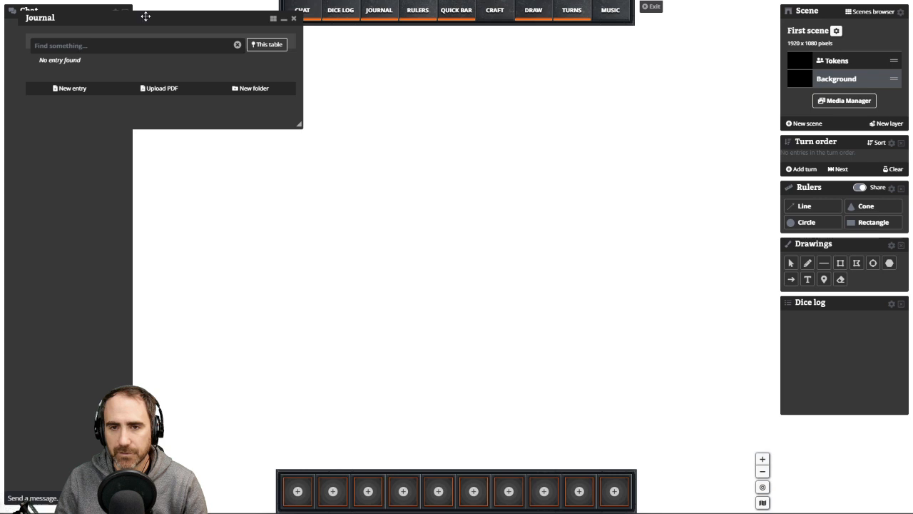
left_click_drag(143, 15, 357, 121)
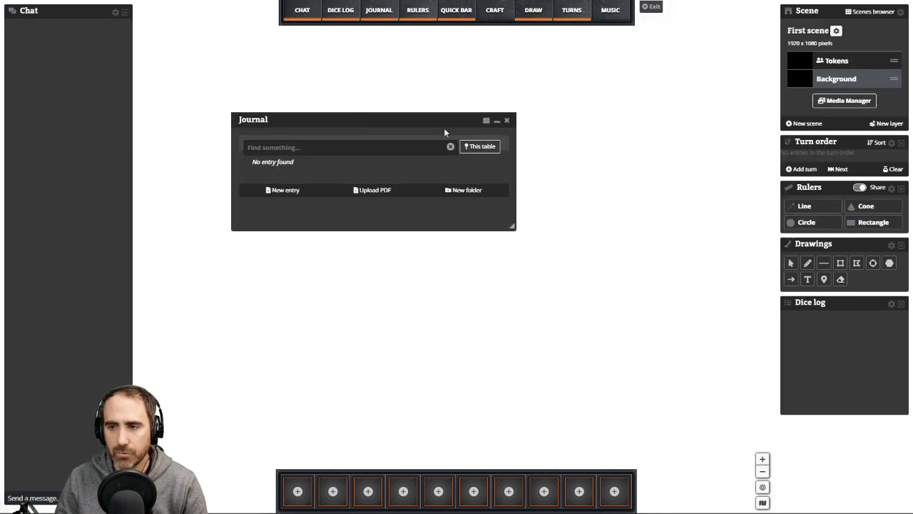
- Dock the floating Journal window back to the left and move it up above the Chat panel
left_click(484, 122)
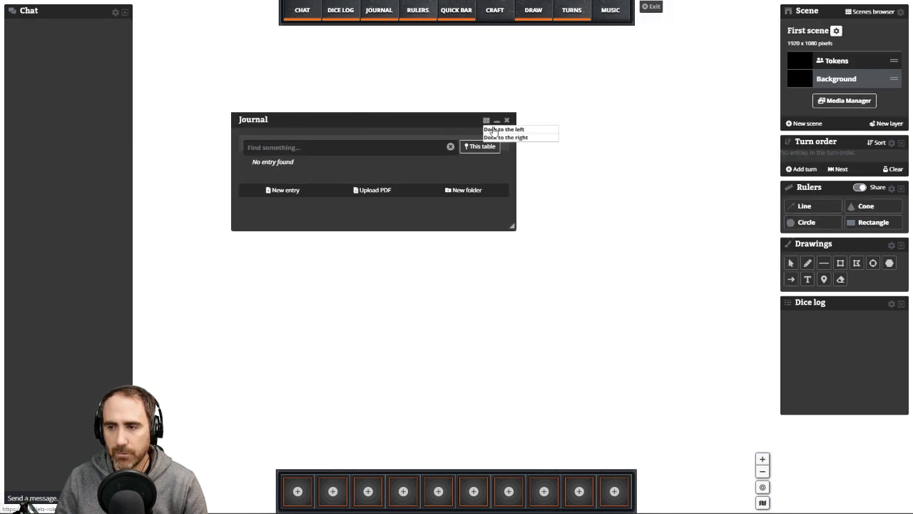
left_click(492, 132)
left_click(115, 426)
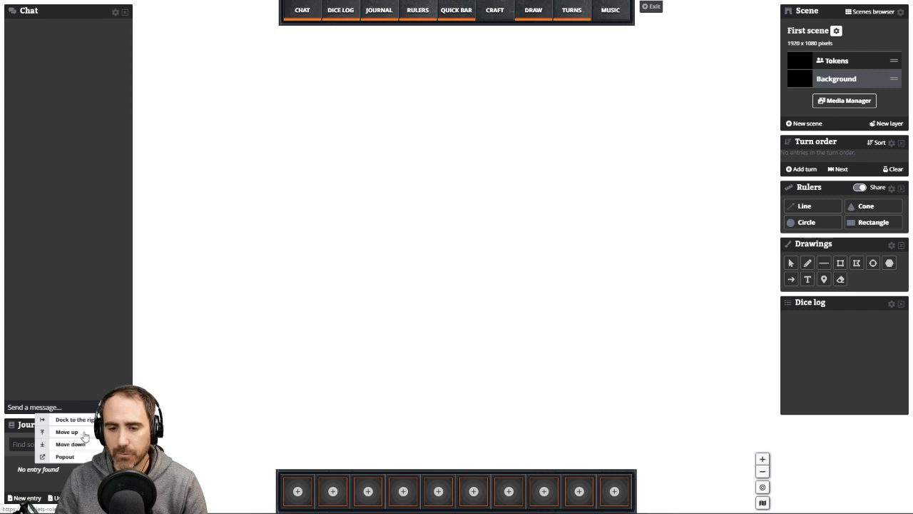
left_click(81, 433)
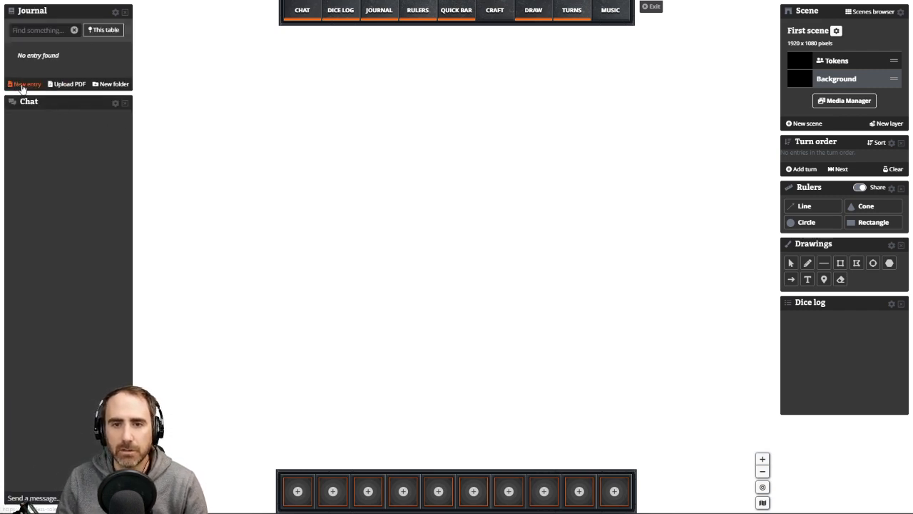
- Create a new Journal folder named "Aide de jeu de PJ"
left_click(111, 83)
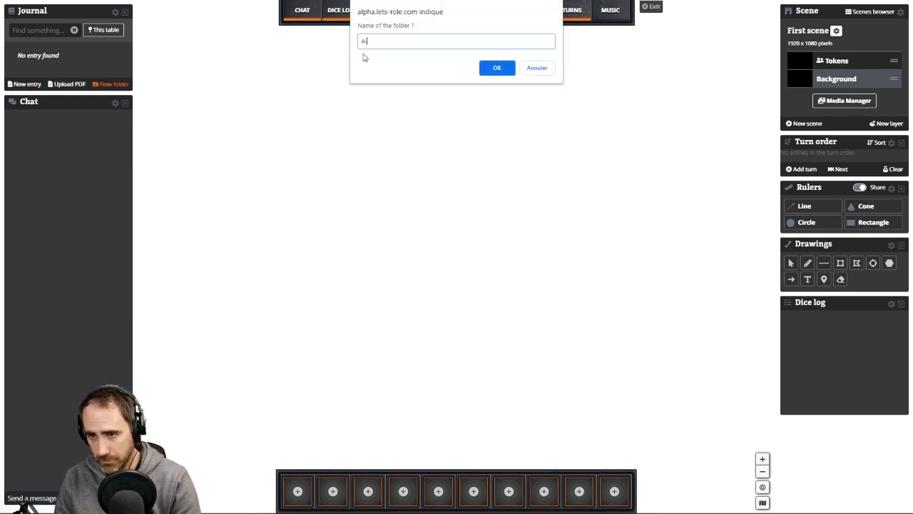
type("Aide de jeu de")
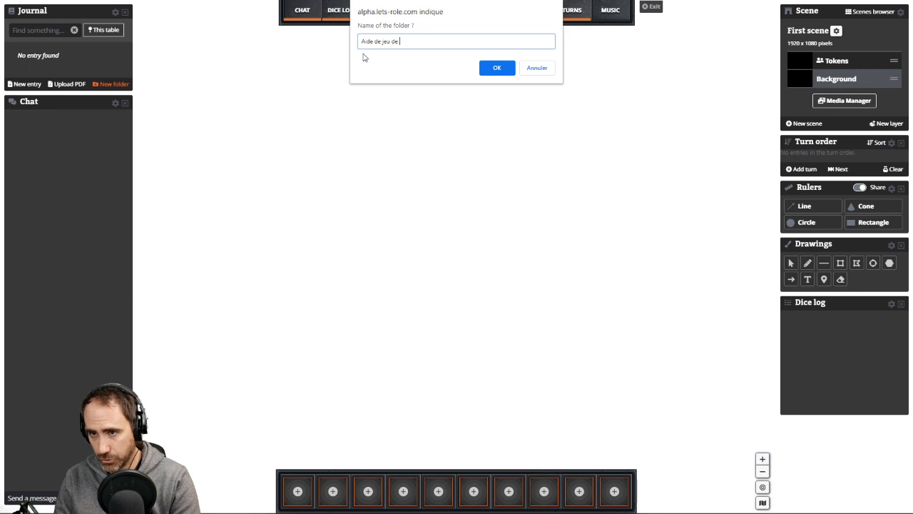
type(" PJ")
key("Return")
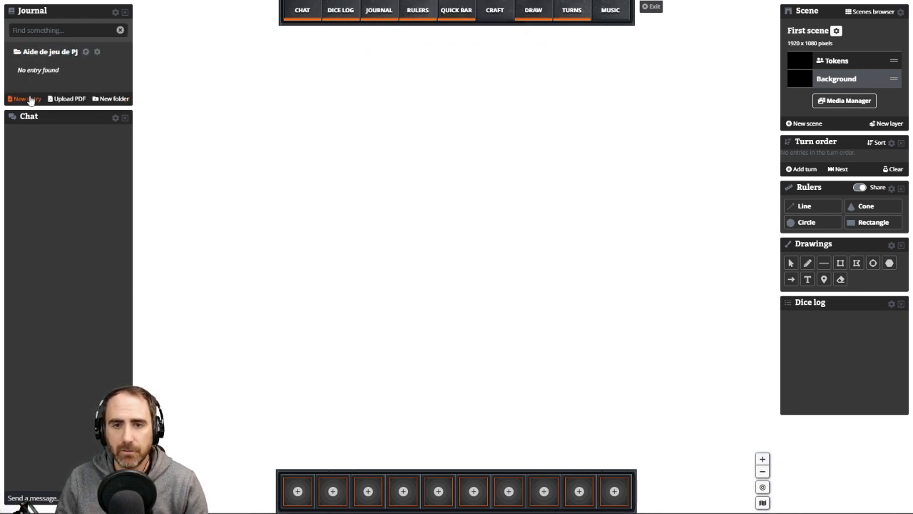
- Create a new journal entry and open the Media Manager, placing the two windows side by side
left_click(29, 104)
left_click_drag(155, 34, 460, 107)
left_click(844, 100)
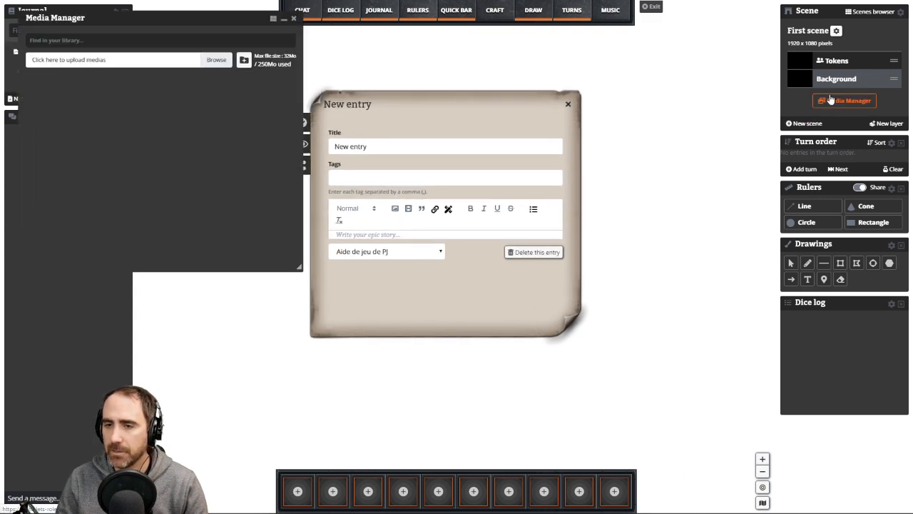
left_click_drag(158, 28, 696, 51)
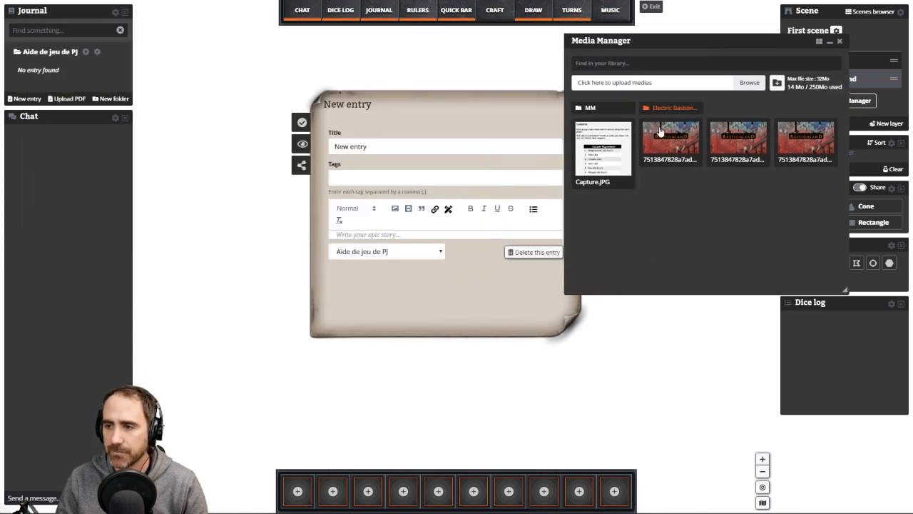
- Give Capture.JPG the title "Laquais tableau aléatoire", the tag "Laquais" and the folder Electric BastionLand, and save the media
left_click(602, 147)
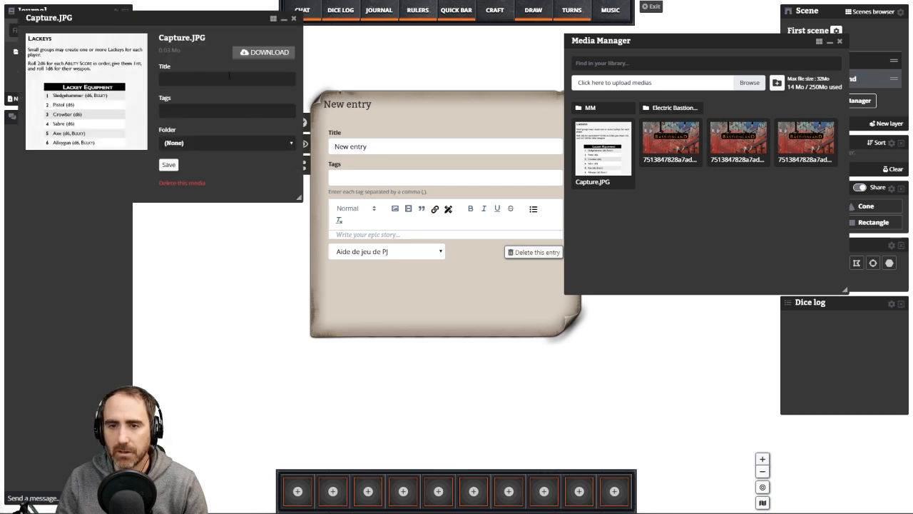
left_click(213, 79)
type("La")
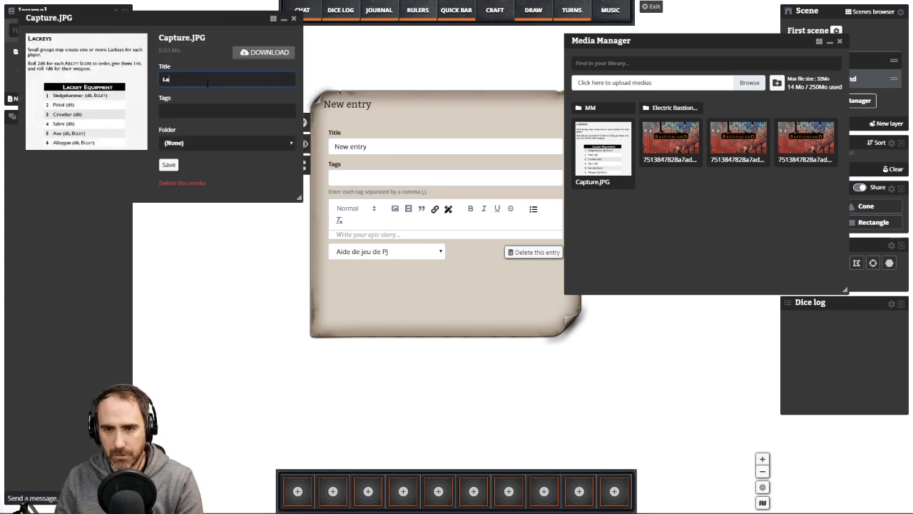
type("quais")
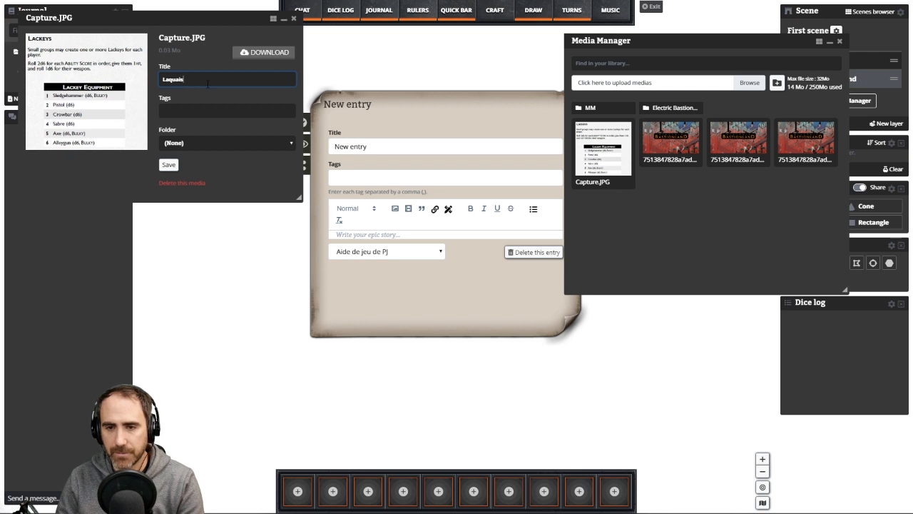
type(" t")
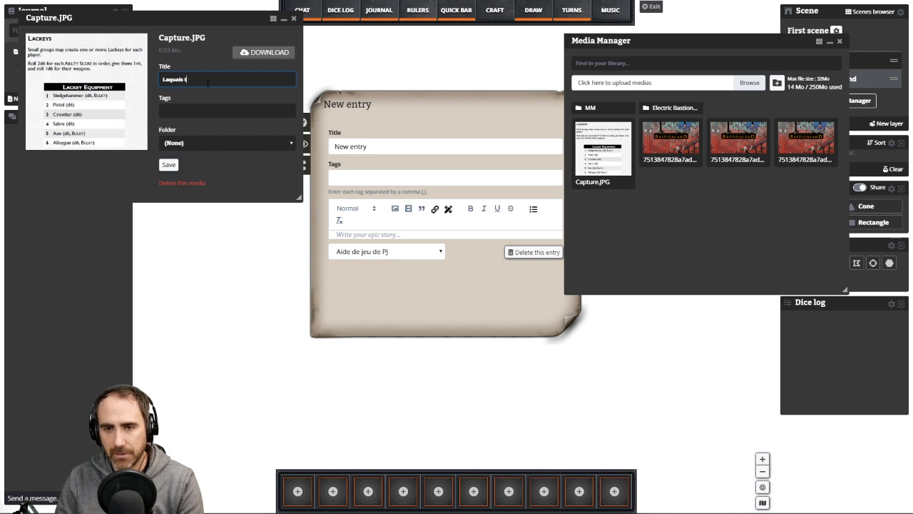
type("ableau aléatoire")
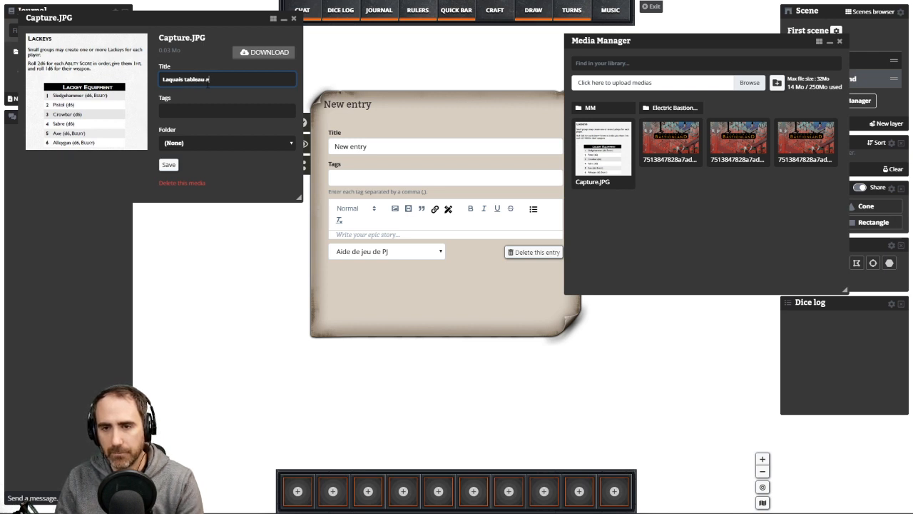
left_click(203, 111)
type("Laquais")
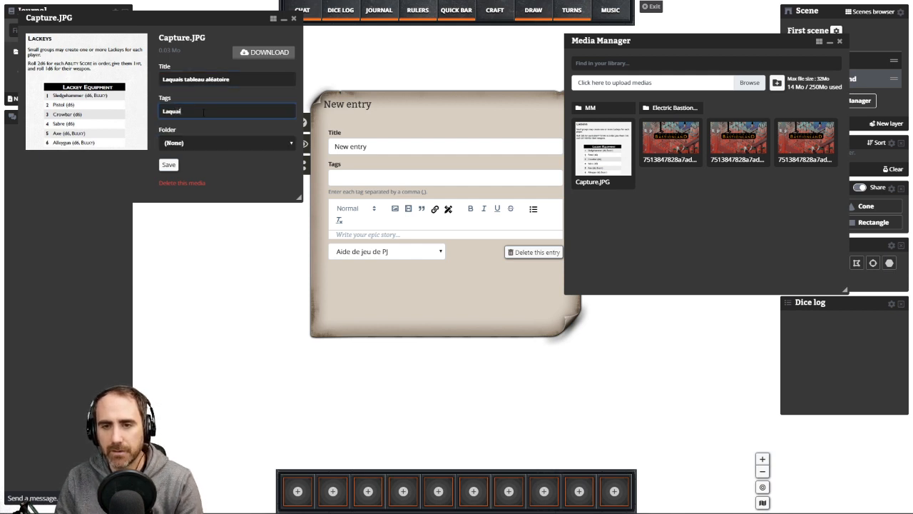
left_click(219, 144)
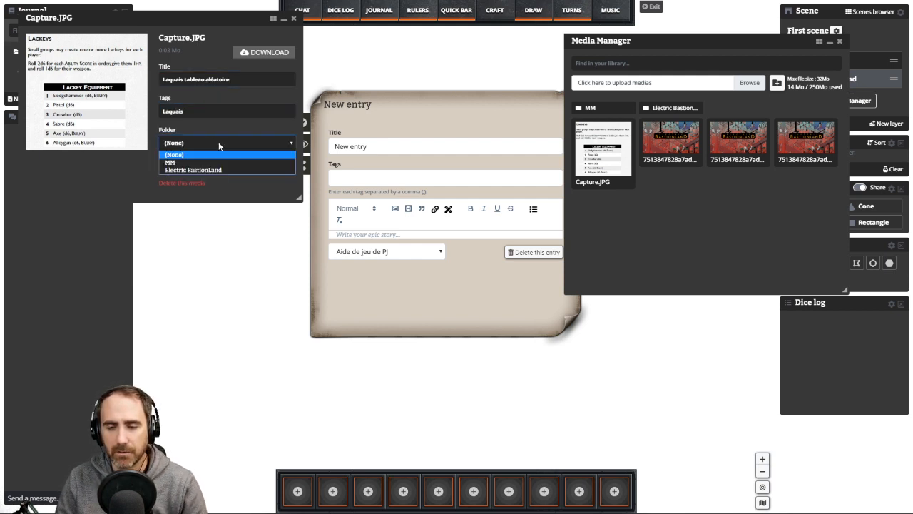
left_click(193, 170)
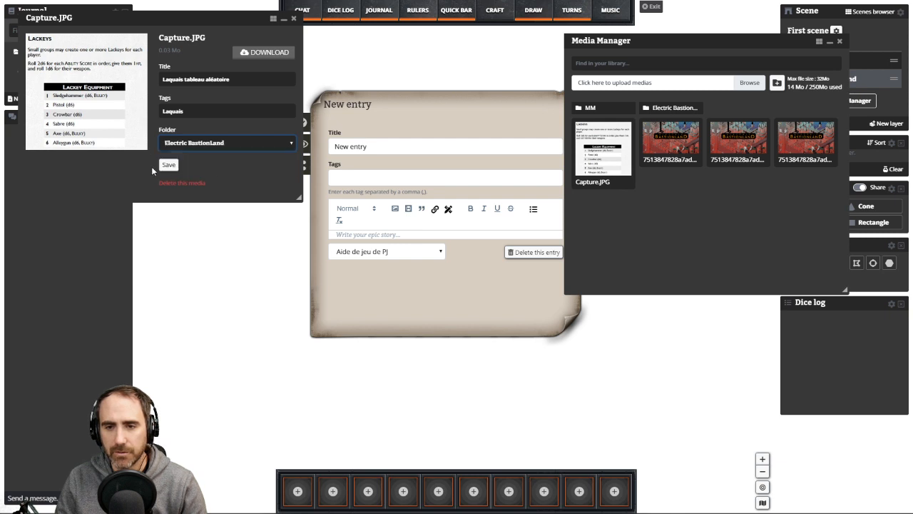
left_click(169, 164)
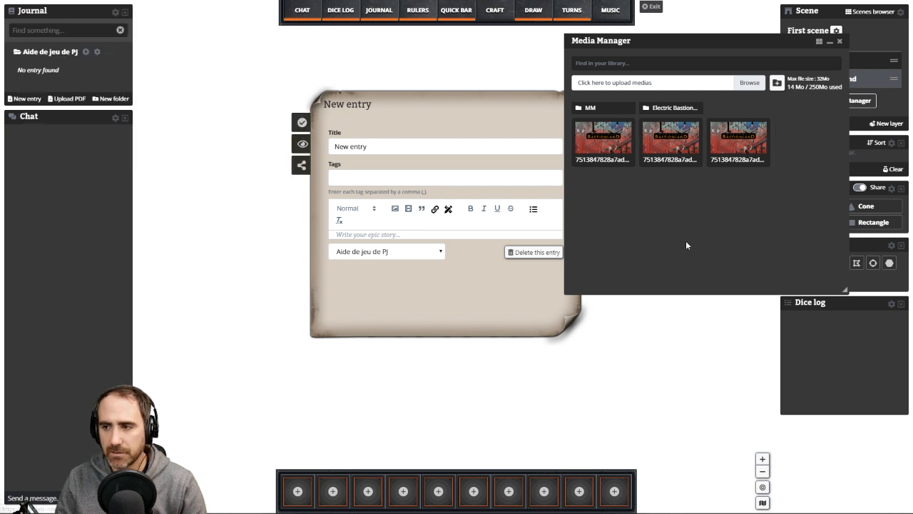
- Open the Electric BastionLand media folder and try to insert the lackey table image into the new entry's text
left_click(672, 108)
left_click_drag(687, 41, 714, 33)
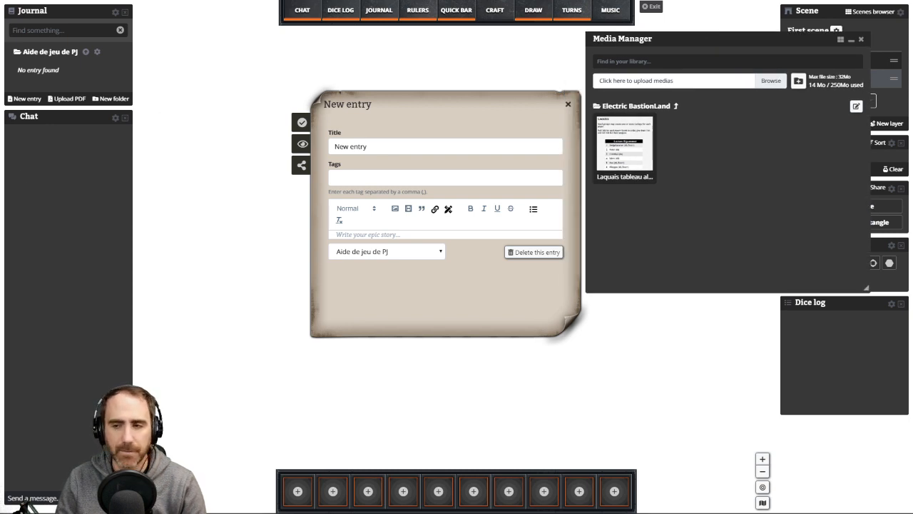
left_click_drag(614, 146, 415, 234)
left_click(396, 209)
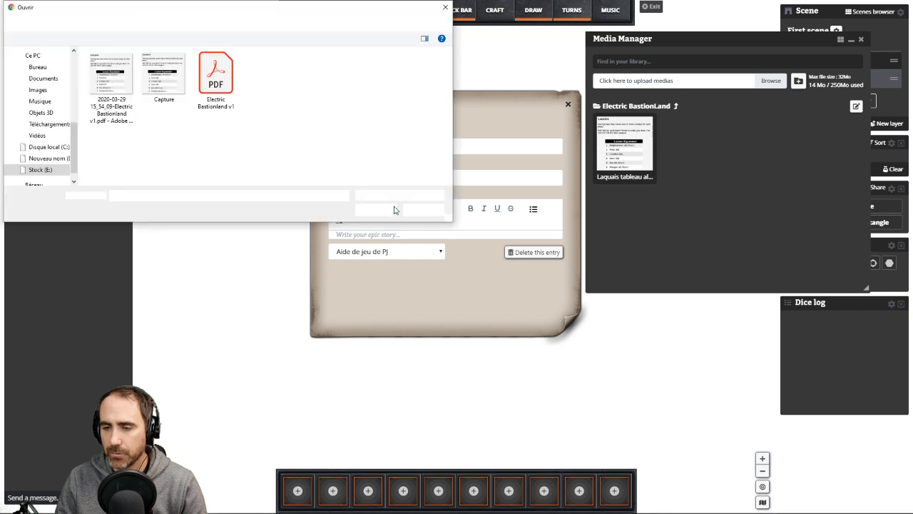
left_click(422, 212)
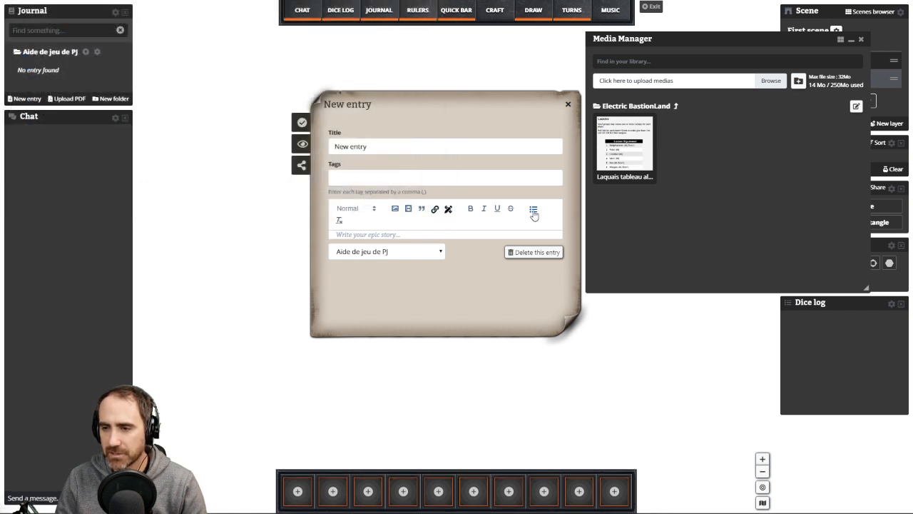
- Title the new journal entry "Table laquais armes" and shift its window away from the Media Manager
left_click(418, 146)
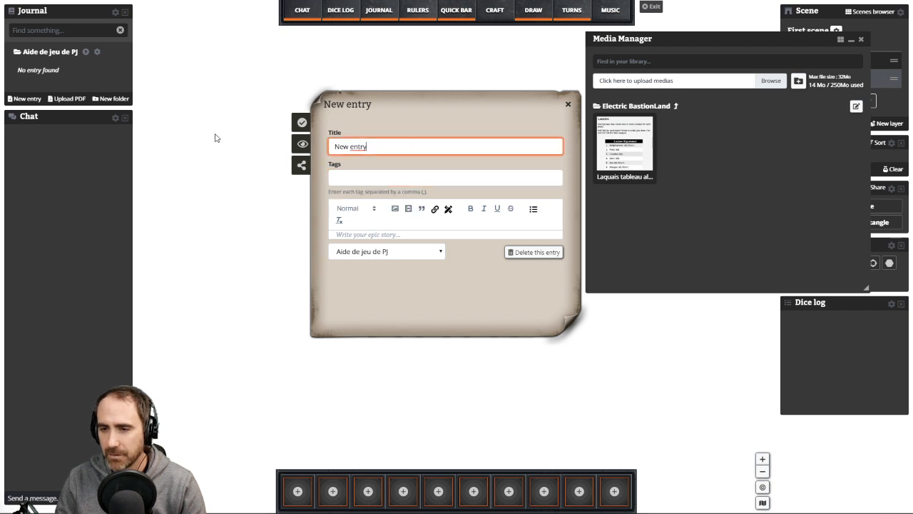
key("ctrl+a")
type("Tabl")
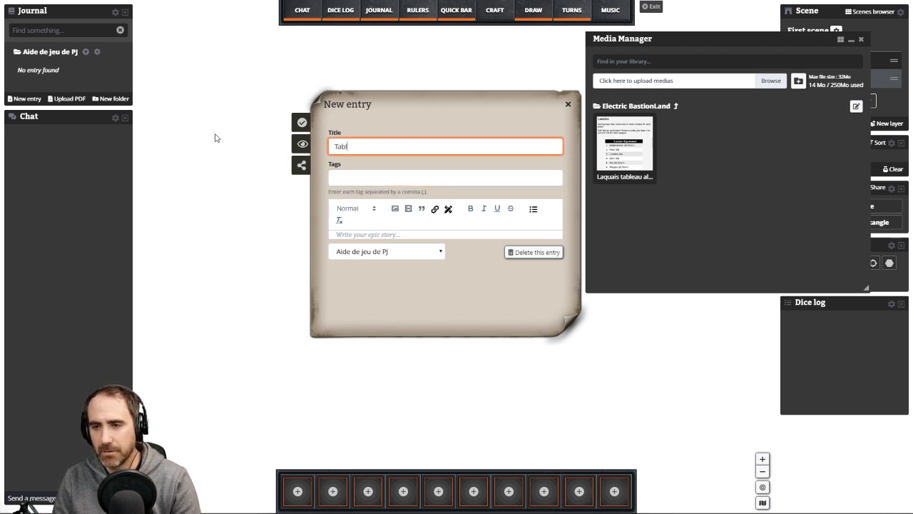
type("e laquais armes")
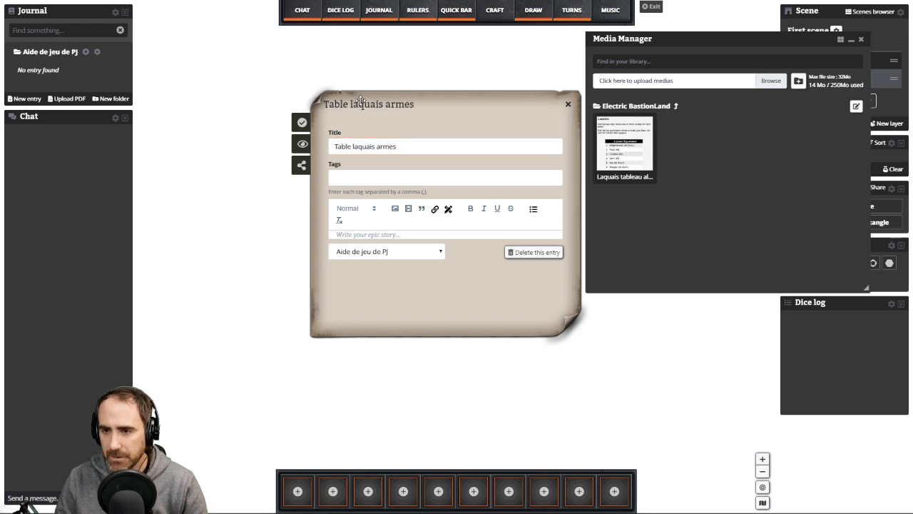
left_click_drag(367, 93, 316, 70)
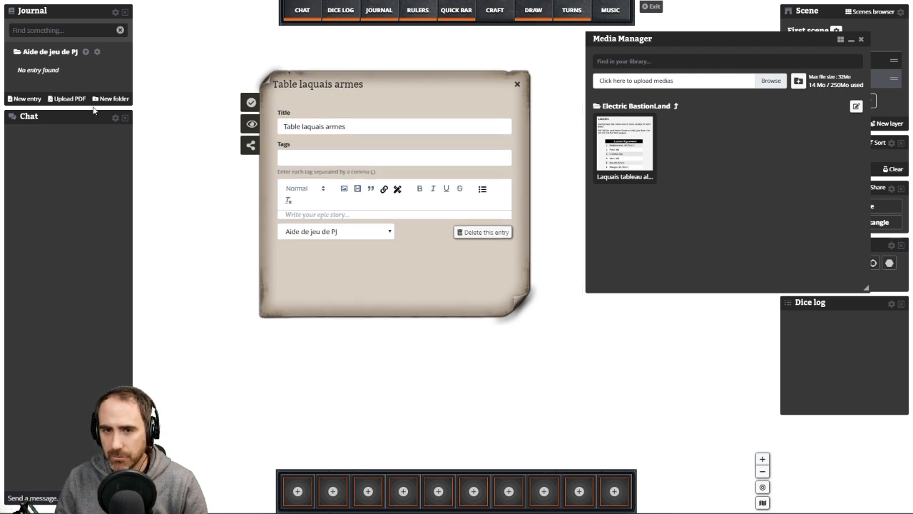
- Tag the journal entry with "Laquais, armes, table"
left_click(320, 152)
type("Laquais,")
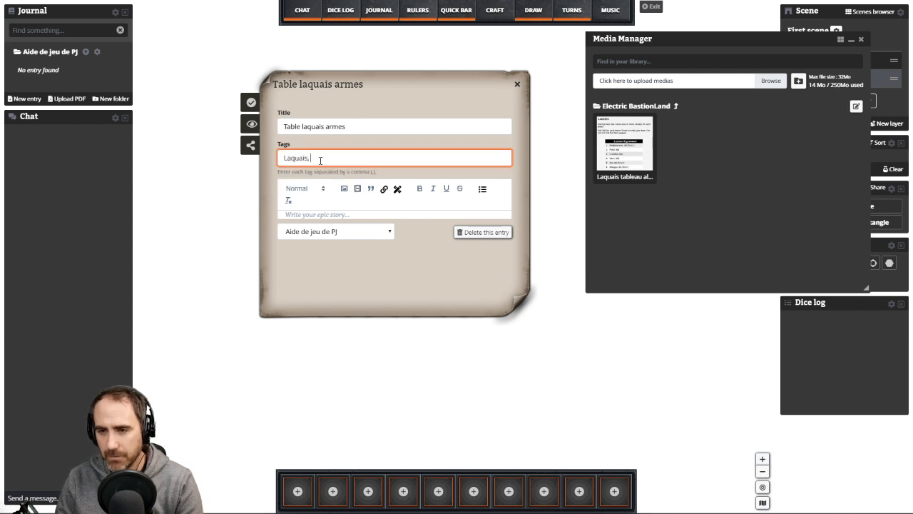
type(" armes, ")
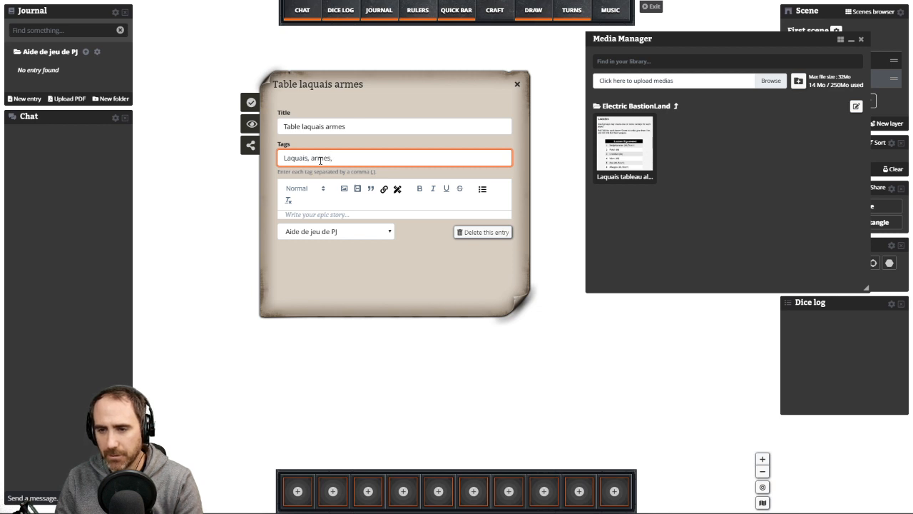
type("tabl")
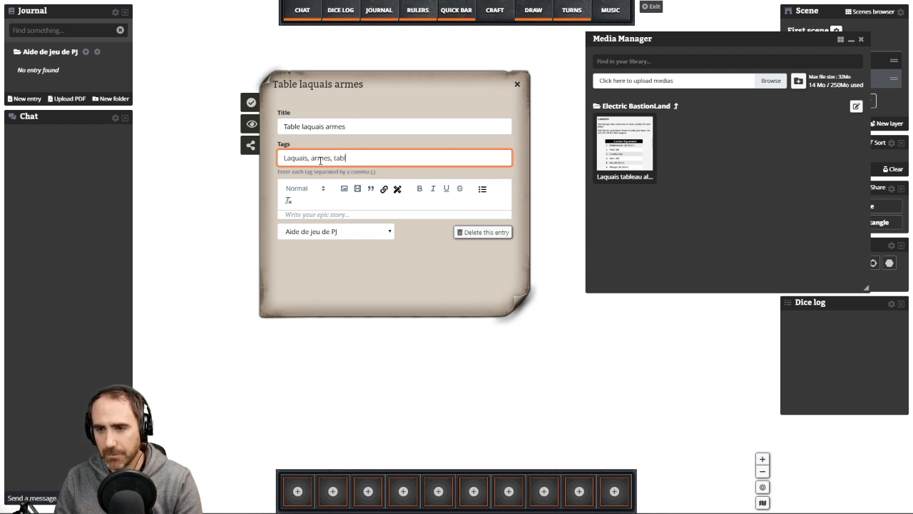
type("e")
- Insert the Capture image from the Electric Bastionland folder on disk into the journal entry's text
left_click(329, 214)
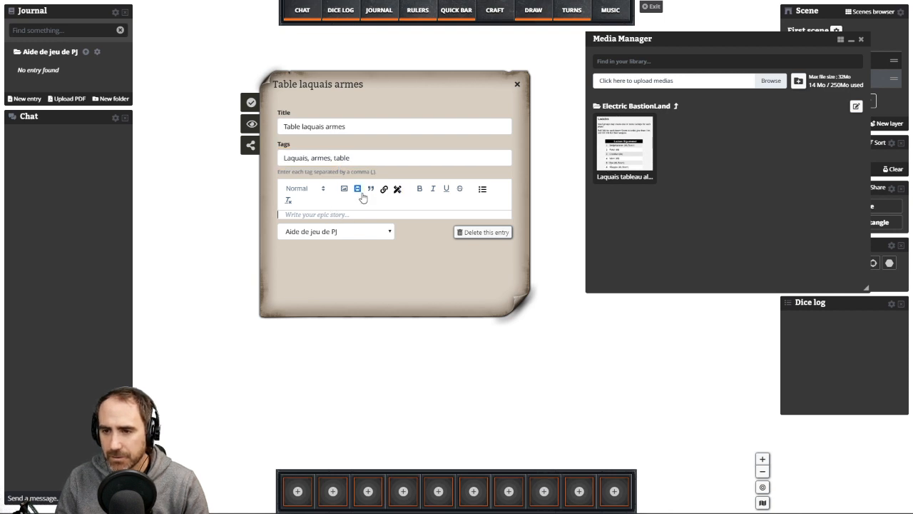
left_click(358, 191)
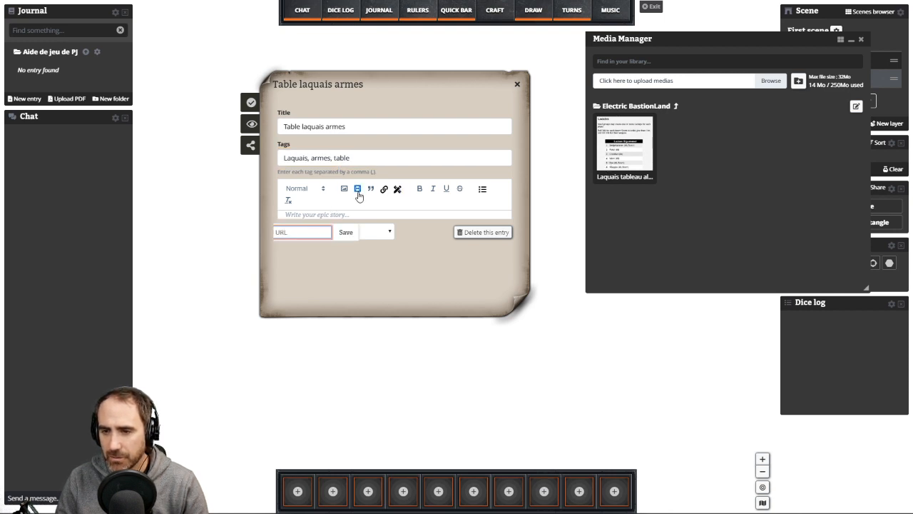
left_click(346, 232)
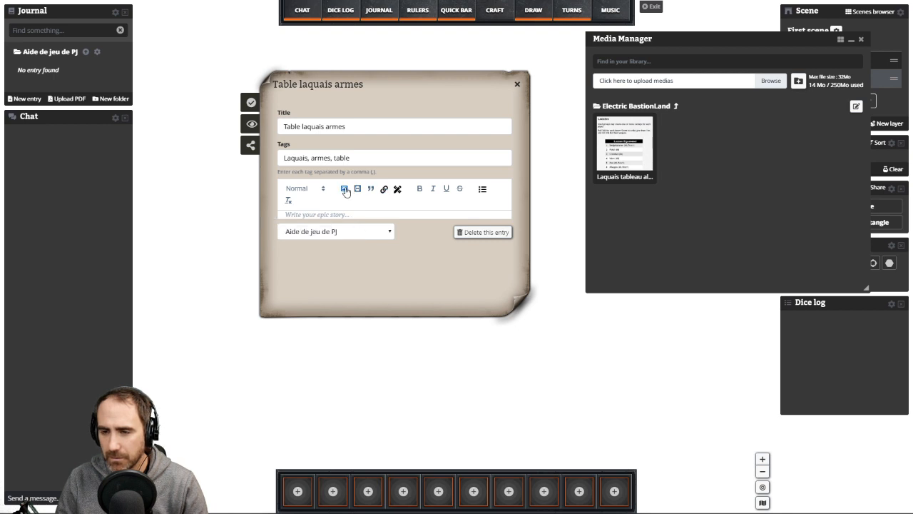
left_click(344, 190)
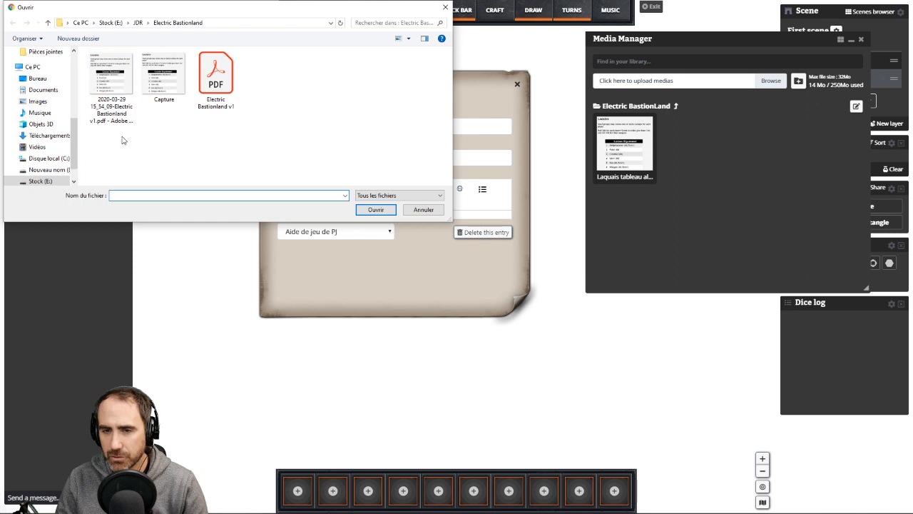
double_click(148, 87)
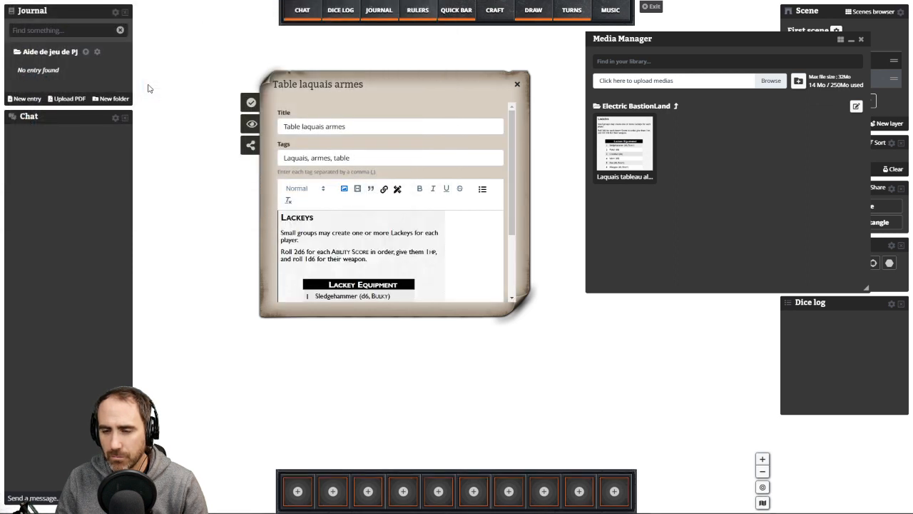
- Review the "Laquais tableau aléatoire" media details and compare the Electric BastionLand folder with the library's root level
left_click(628, 158)
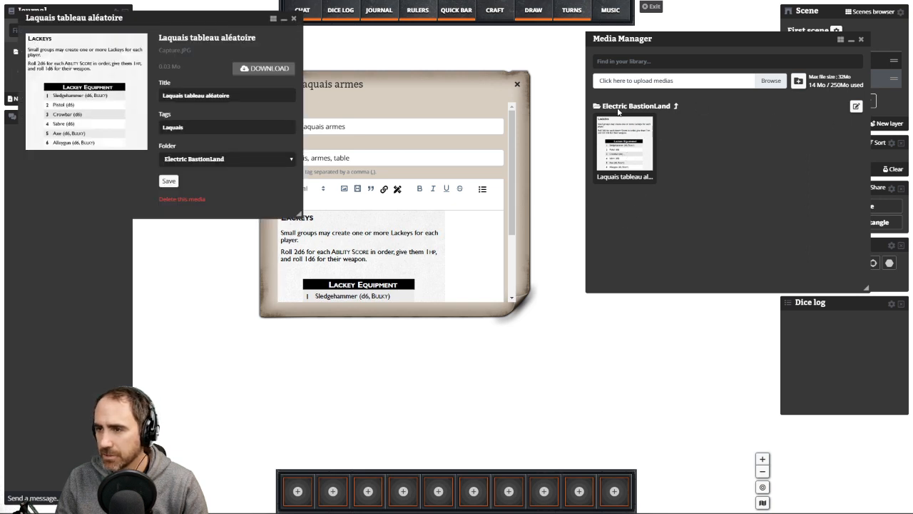
left_click(677, 108)
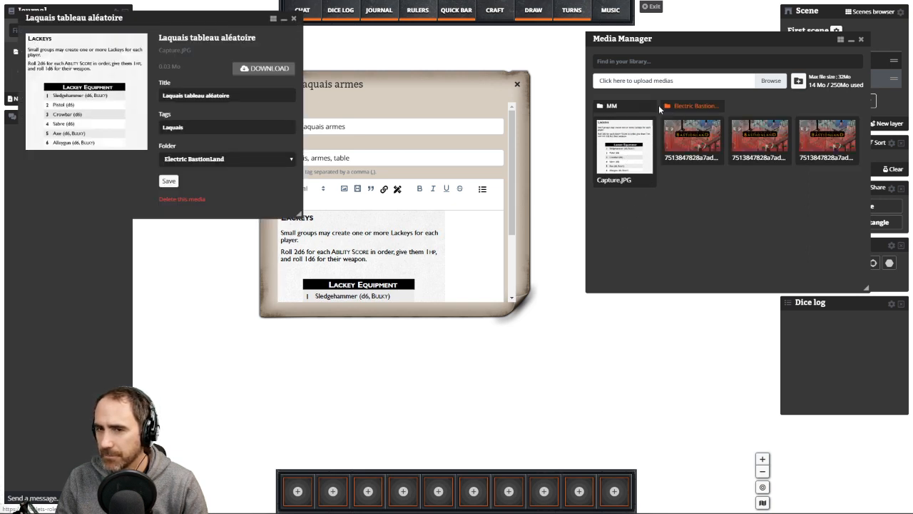
left_click_drag(613, 142, 688, 107)
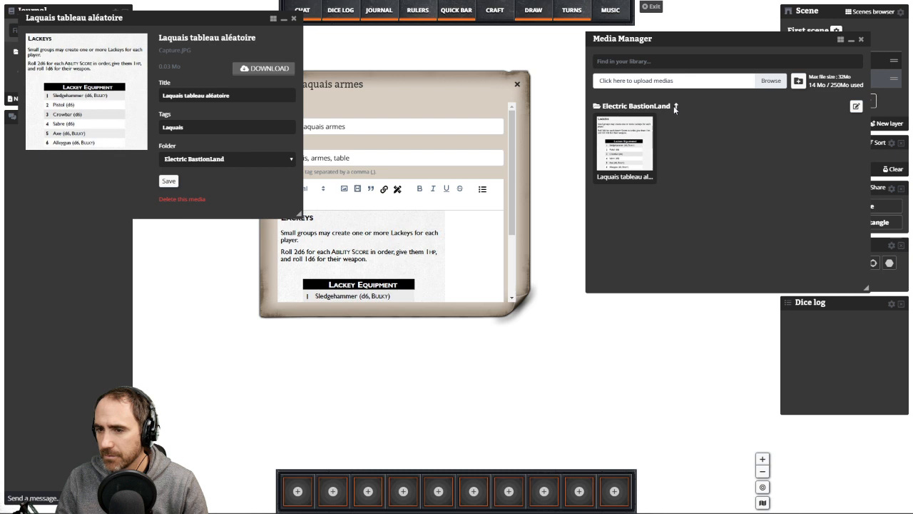
left_click(676, 107)
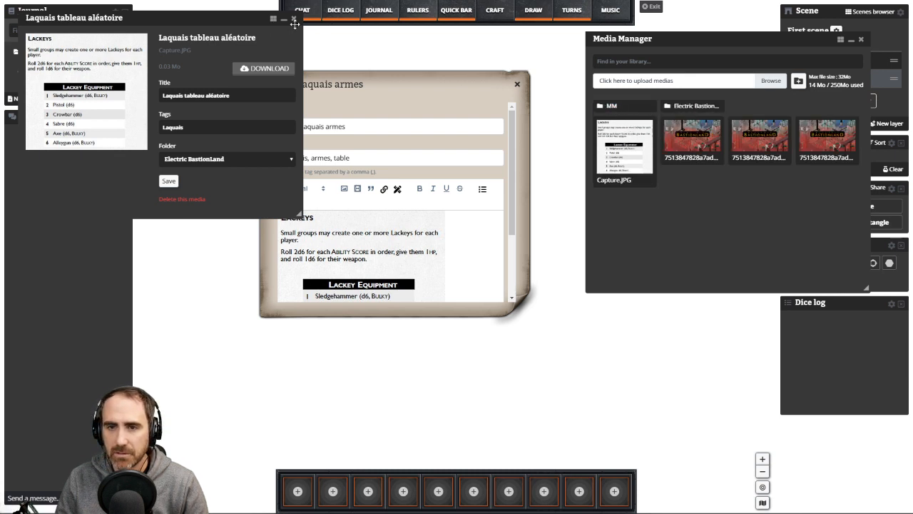
left_click(167, 181)
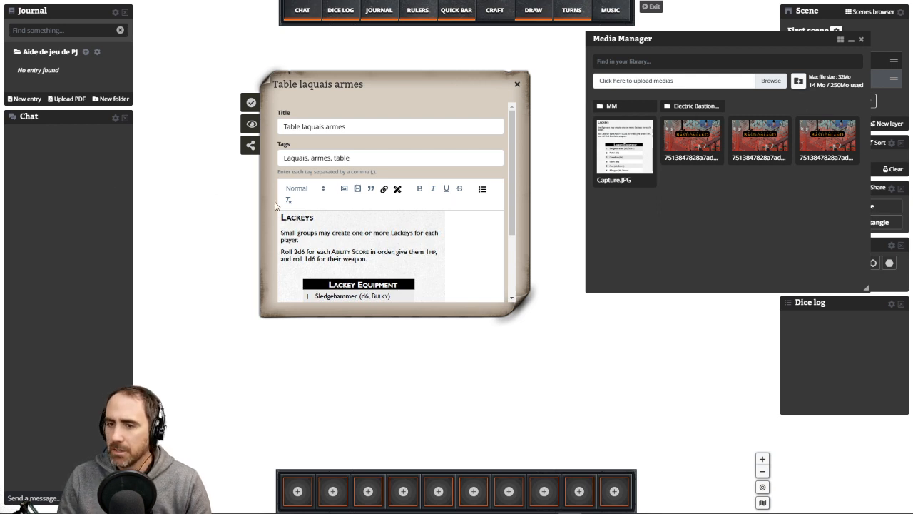
- Add blank space above the Lackeys image in the journal entry's text
scroll(354, 201, "down", 3)
scroll(354, 202, "up", 3)
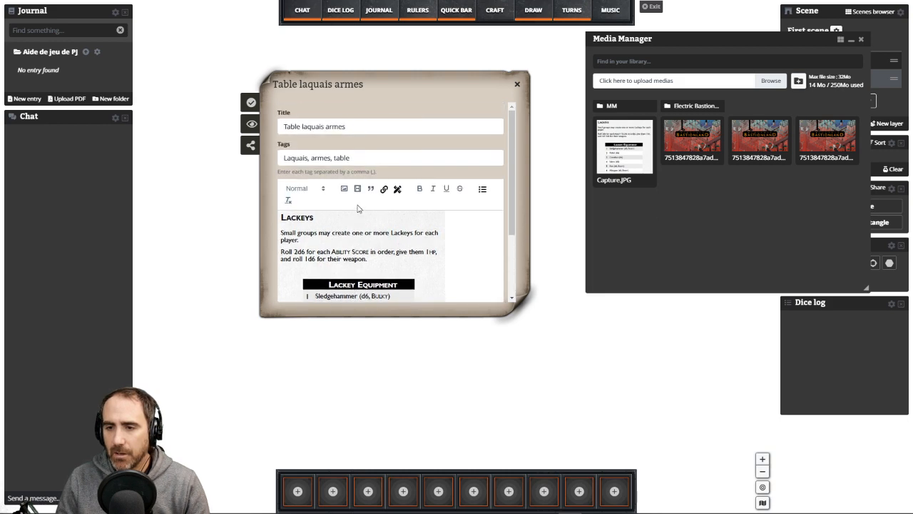
scroll(350, 205, "down", 3)
scroll(341, 209, "up", 3)
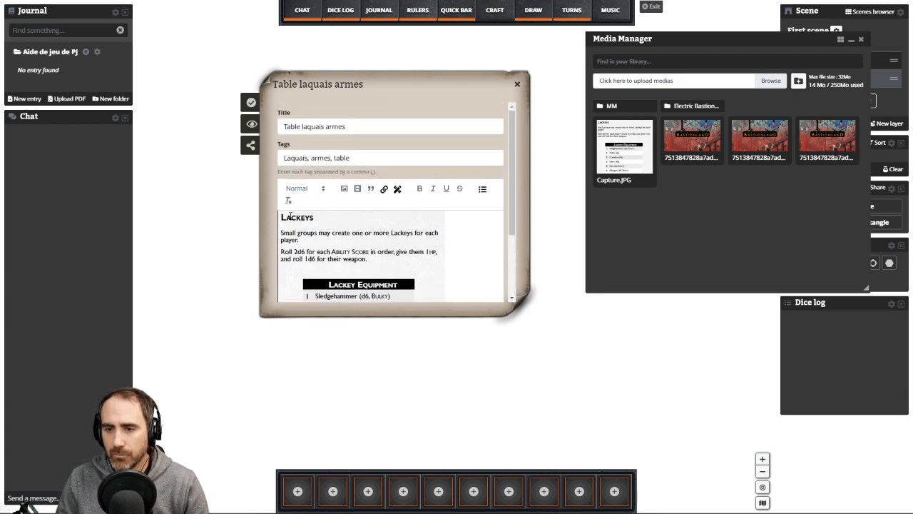
key("Return")
key("Return")
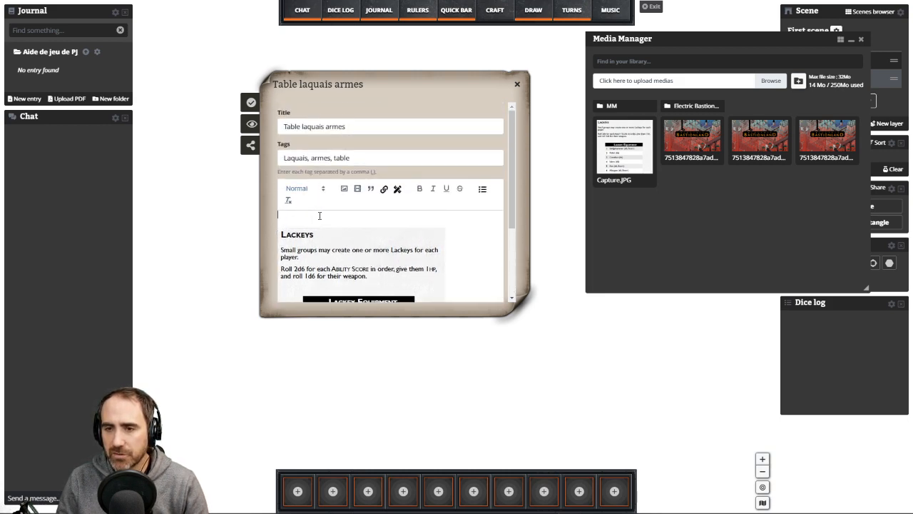
scroll(361, 208, "down", 3)
scroll(381, 285, "up", 5)
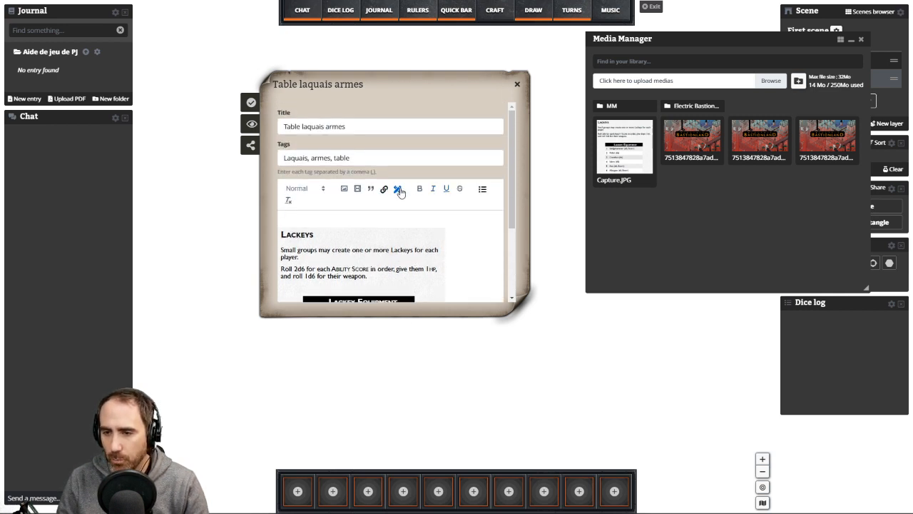
left_click(401, 192)
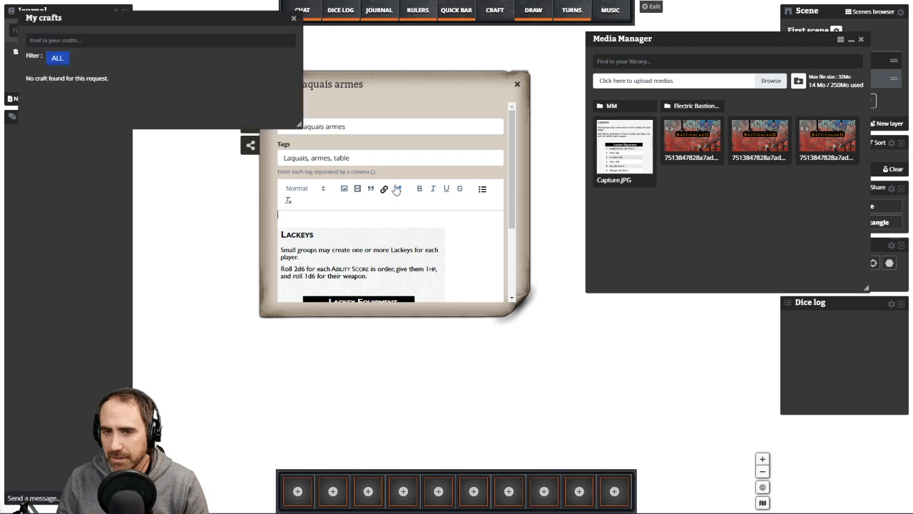
left_click(293, 19)
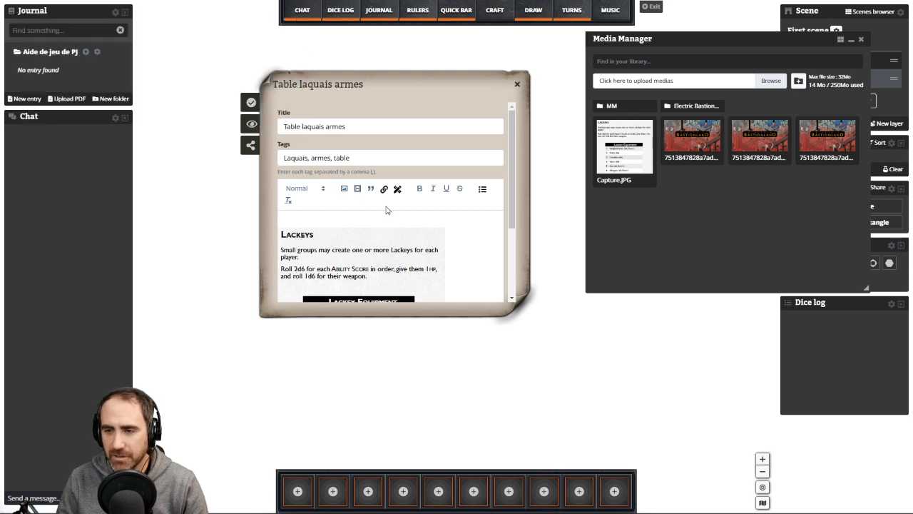
left_click(372, 190)
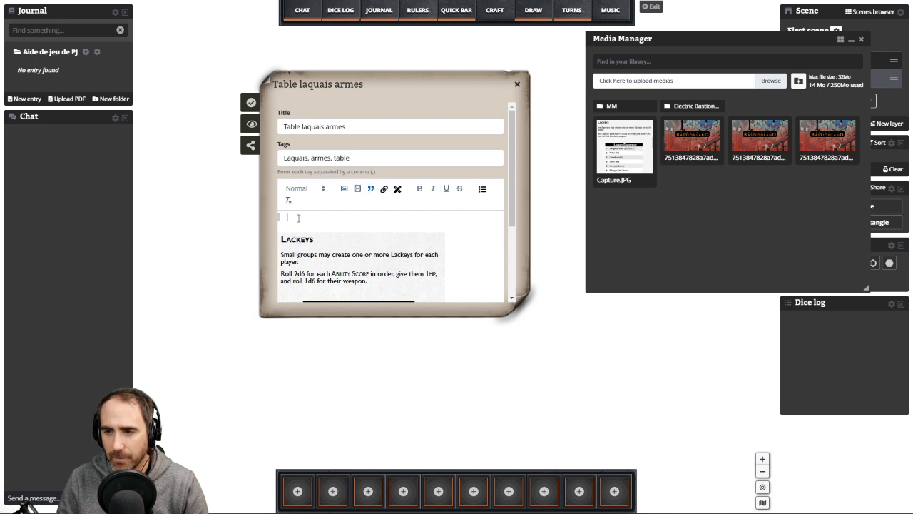
left_click(370, 190)
- Write "1d6" on its own line above the Lackeys image and check the entry's folder setting
type("3")
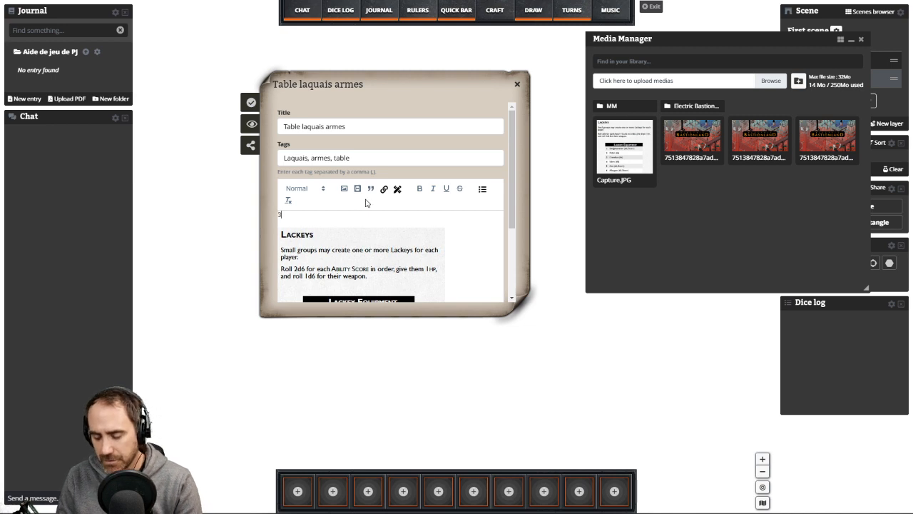
key("BackSpace")
type("1d6")
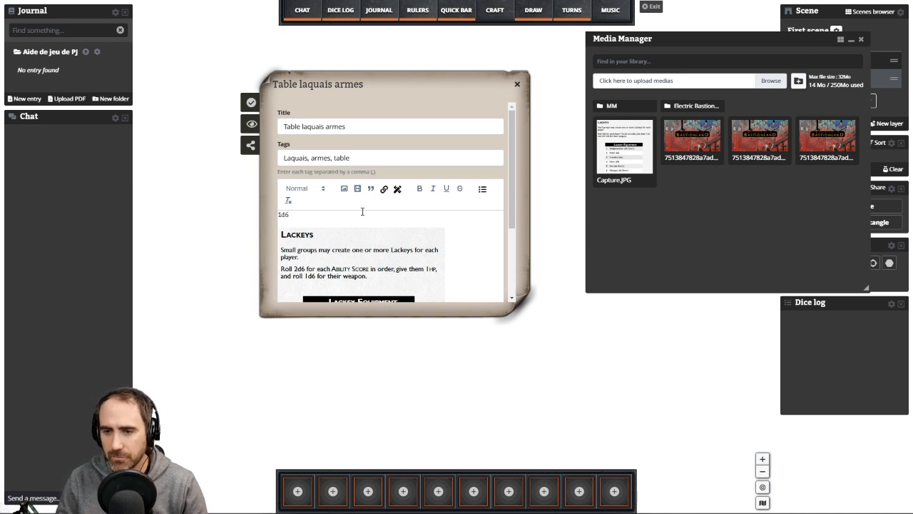
key("Return")
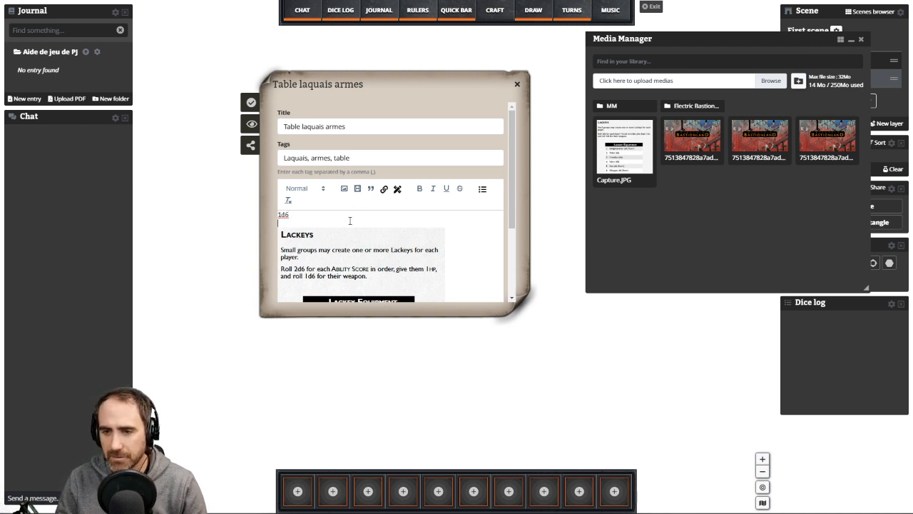
scroll(431, 259, "down", 3)
scroll(442, 239, "up", 3)
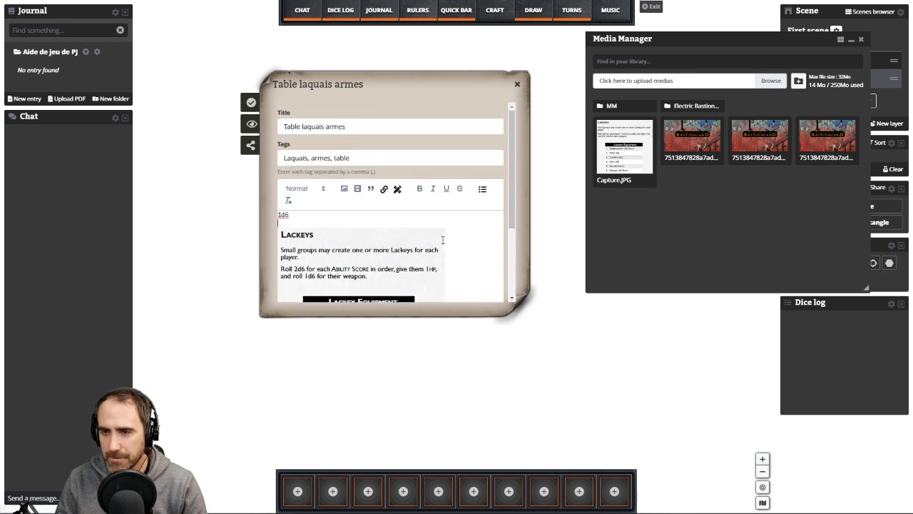
scroll(339, 235, "down", 3)
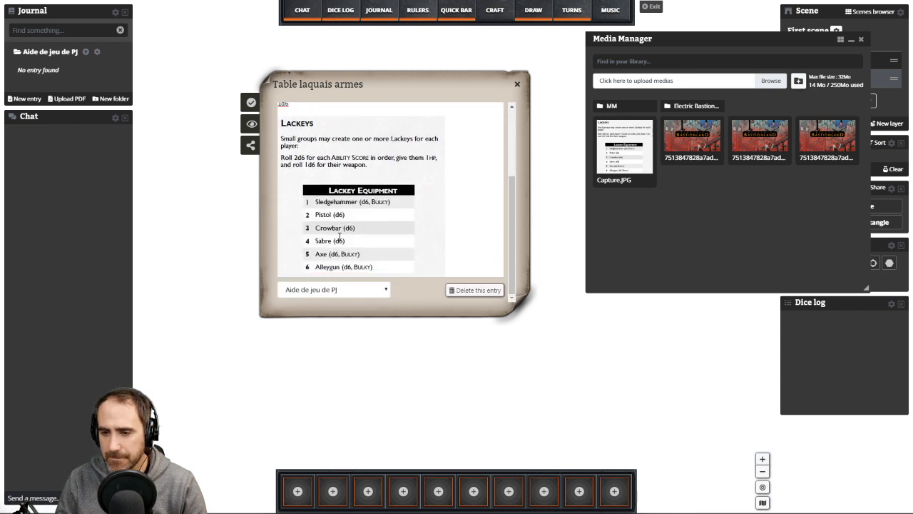
left_click(328, 292)
left_click(327, 292)
scroll(401, 235, "up", 3)
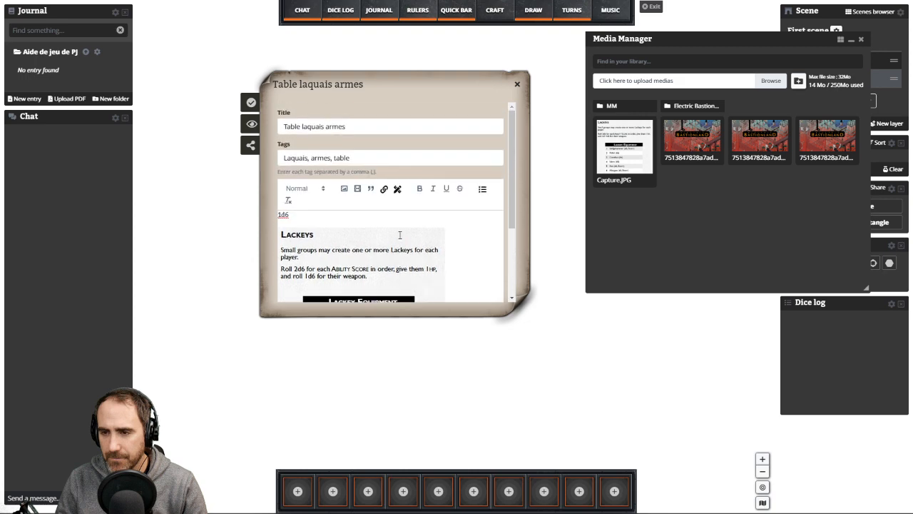
- Change the line above the Lackeys image to "/roll 1d6" and close the journal entry
left_click(395, 191)
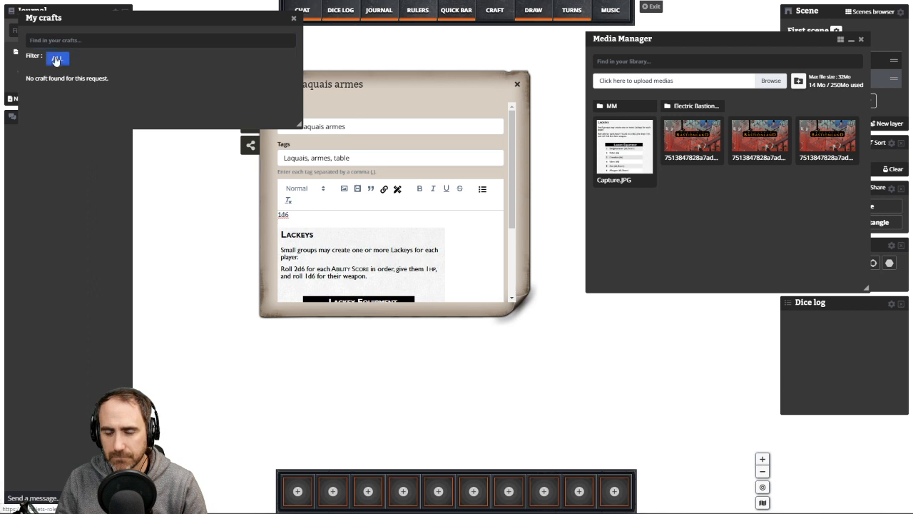
left_click(293, 18)
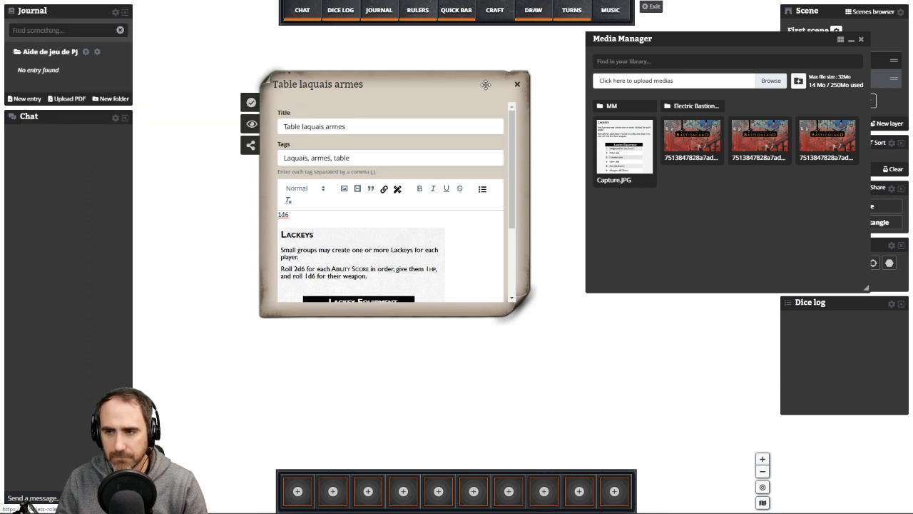
left_click(279, 214)
type("/ro")
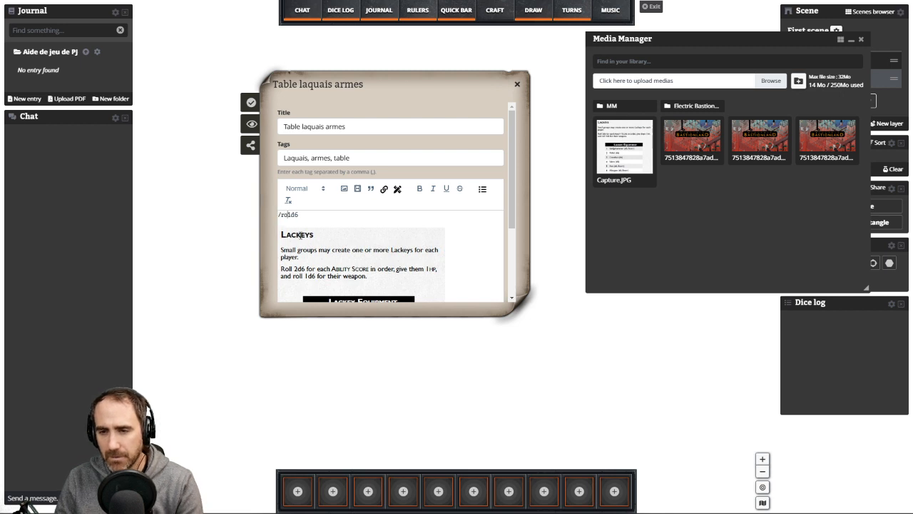
type("ll")
left_click(517, 84)
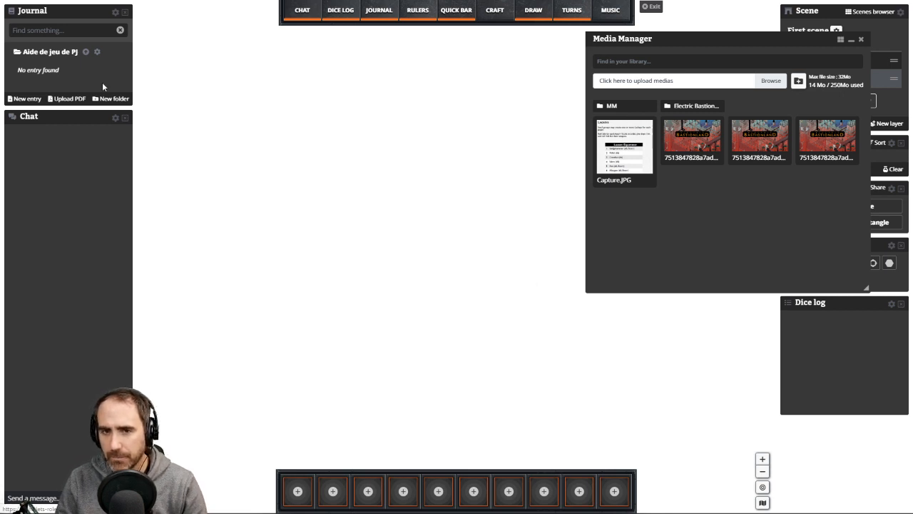
- Reopen the "Aide de jeu de PJ" folder, open the "Table laquais armes" entry and move its window onto the empty table area
double_click(44, 51)
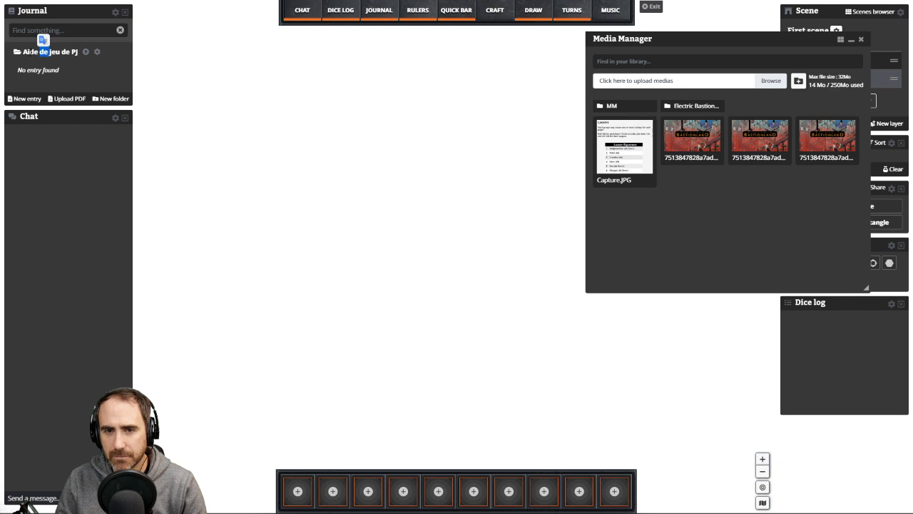
left_click(18, 56)
triple_click(19, 56)
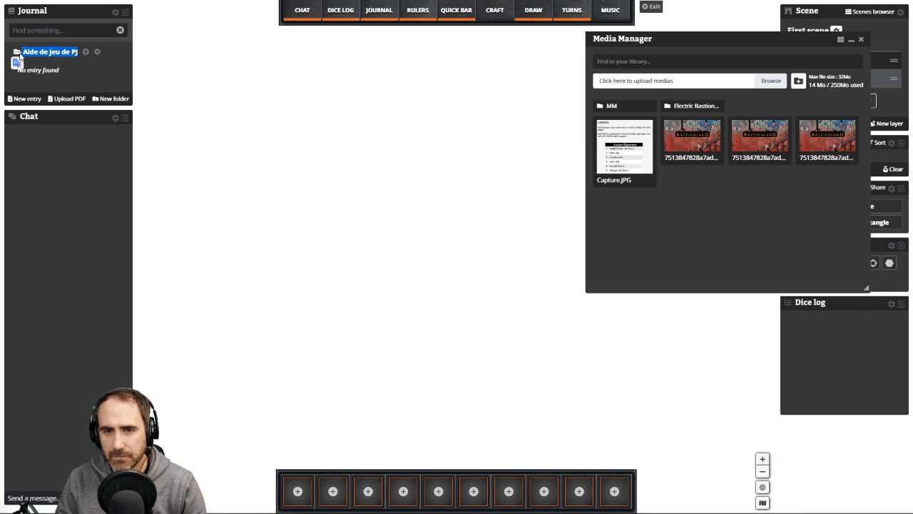
left_click(86, 55)
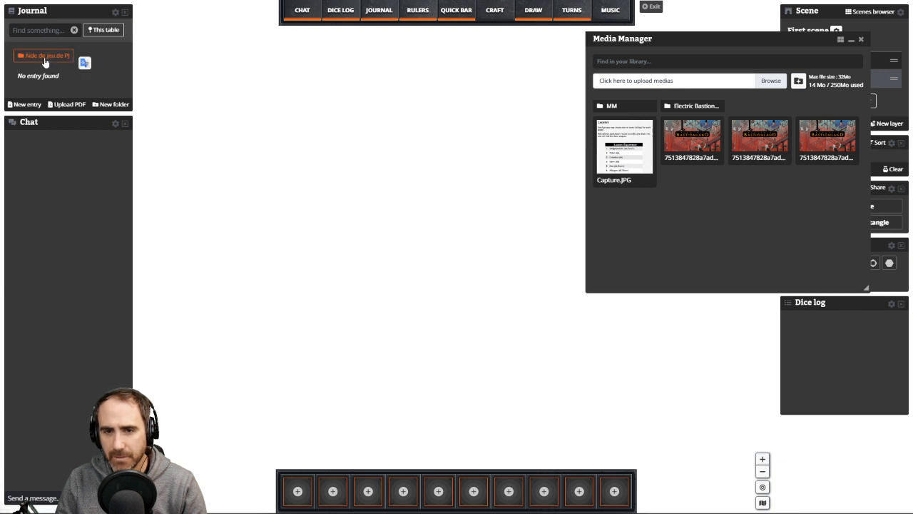
left_click(44, 63)
left_click(39, 68)
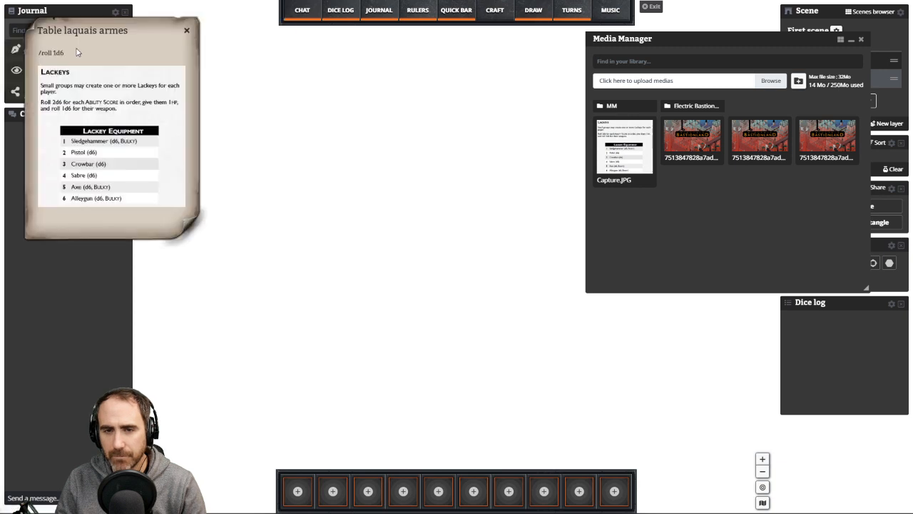
left_click_drag(81, 37, 363, 118)
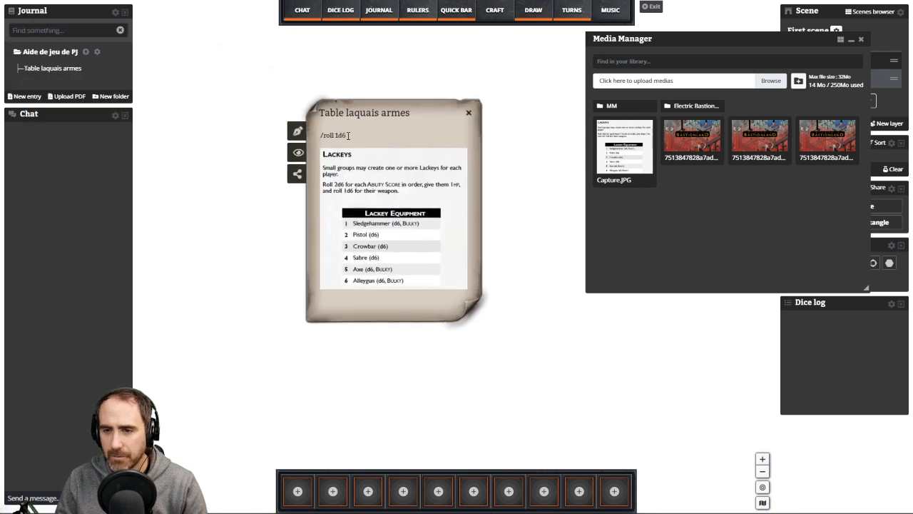
- Check how the "/roll 1d6" line appears in edit and reading mode, and reopen the entry from the journal
left_click(298, 131)
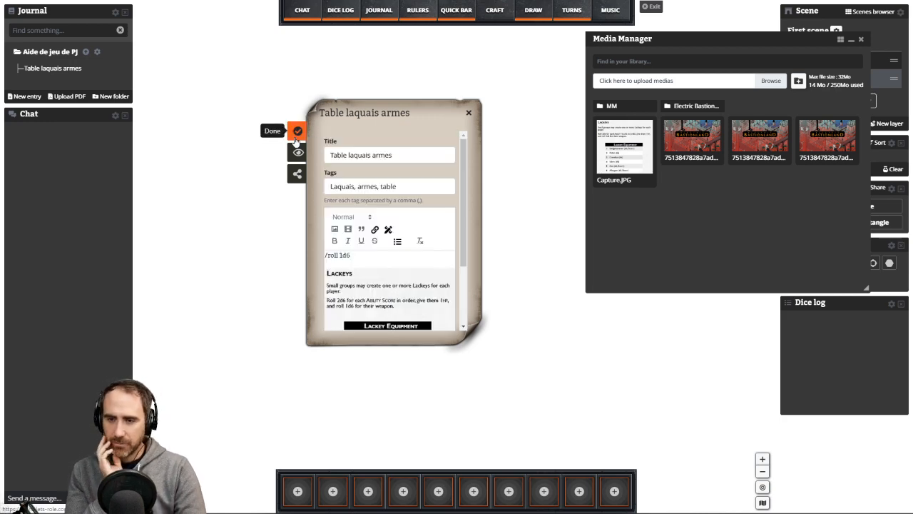
left_click(297, 131)
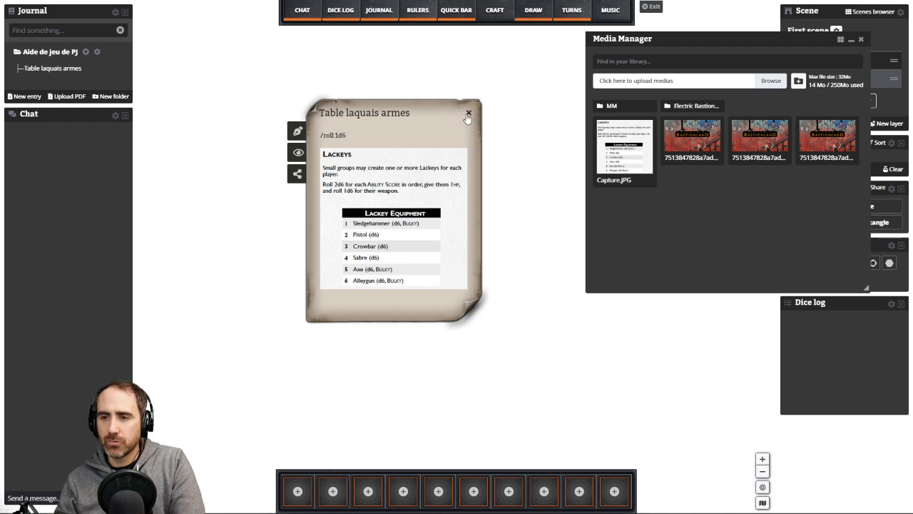
left_click(468, 113)
left_click(40, 70)
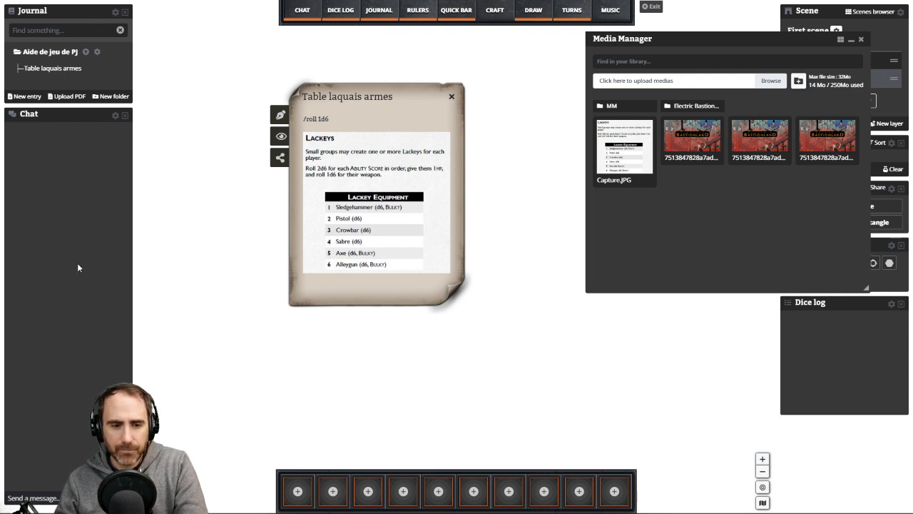
- Open the Content Crafting window, move it onto the table, check its craft type and filter choices, and close it
left_click(496, 12)
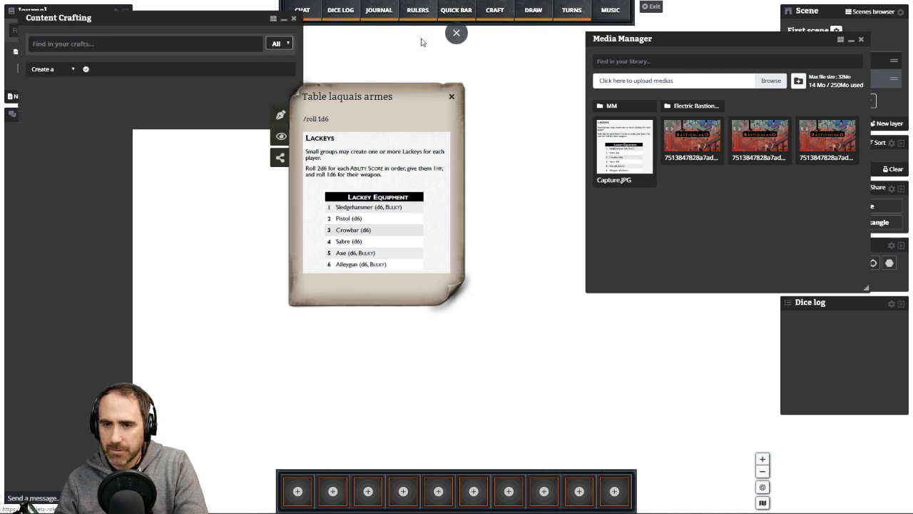
left_click(71, 70)
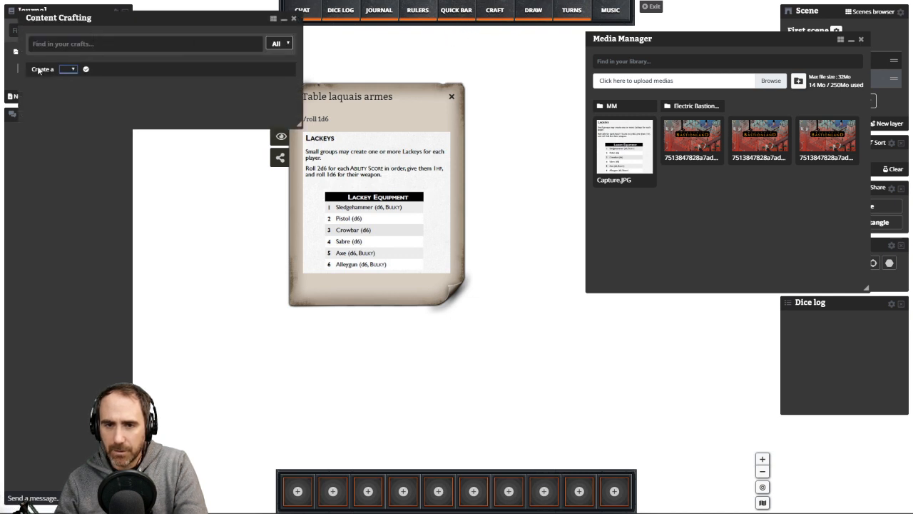
left_click(38, 70)
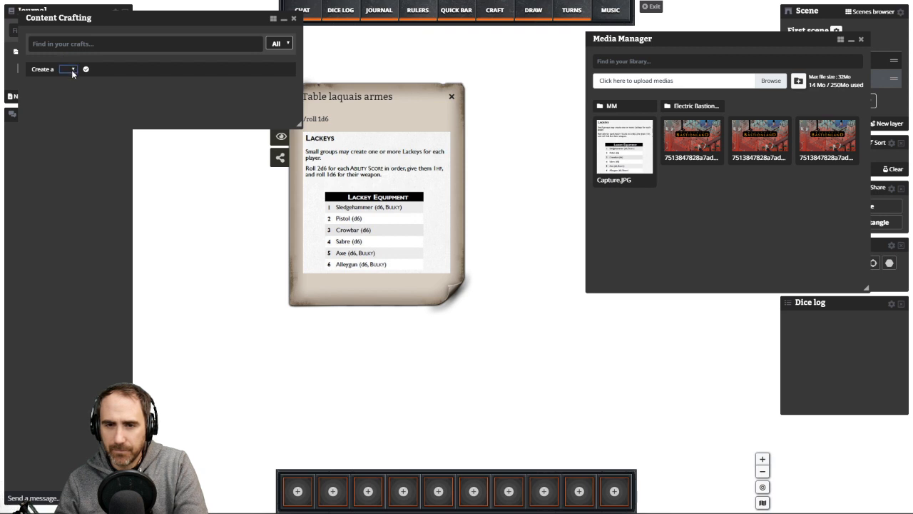
left_click_drag(119, 15, 272, 124)
left_click_drag(301, 160, 367, 209)
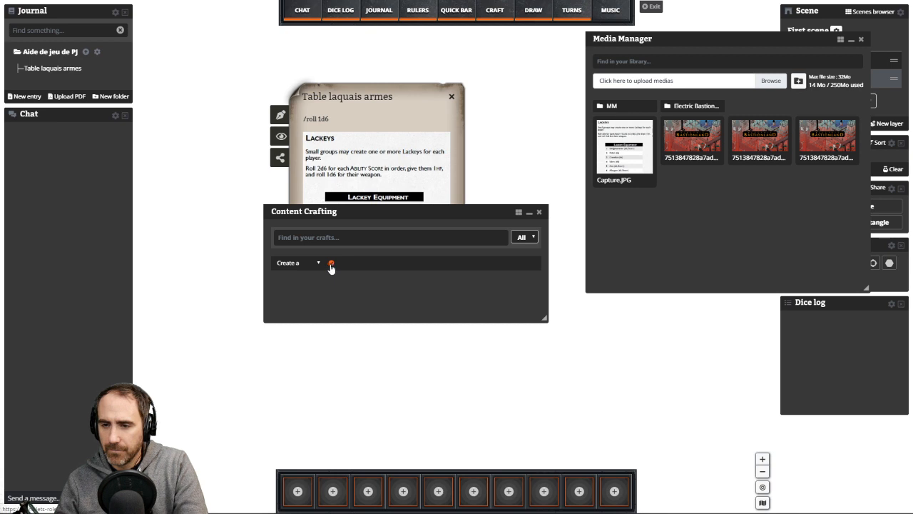
left_click(520, 234)
left_click(520, 235)
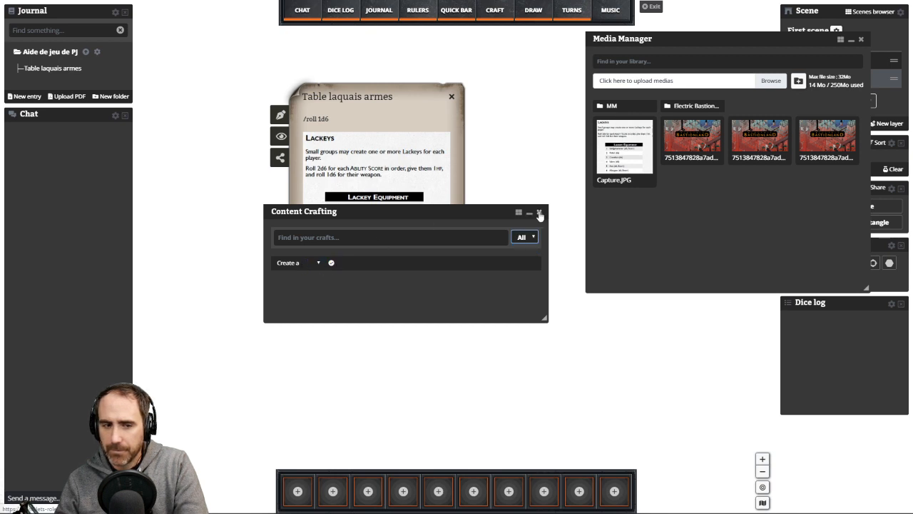
left_click(539, 214)
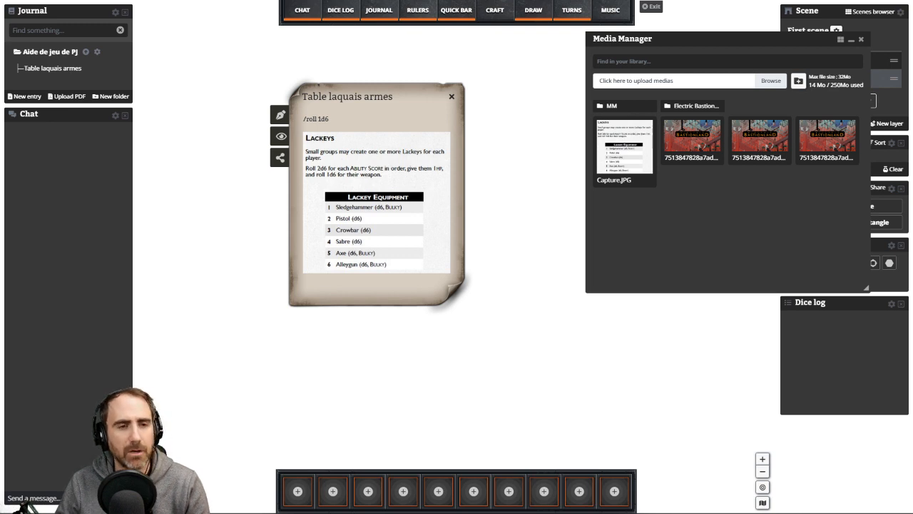
- Switch to the Let's Role community documentation and read through the "Guide du Journal", including its sections on links between documents and crafts
left_click_drag(0, 8, 52, 2)
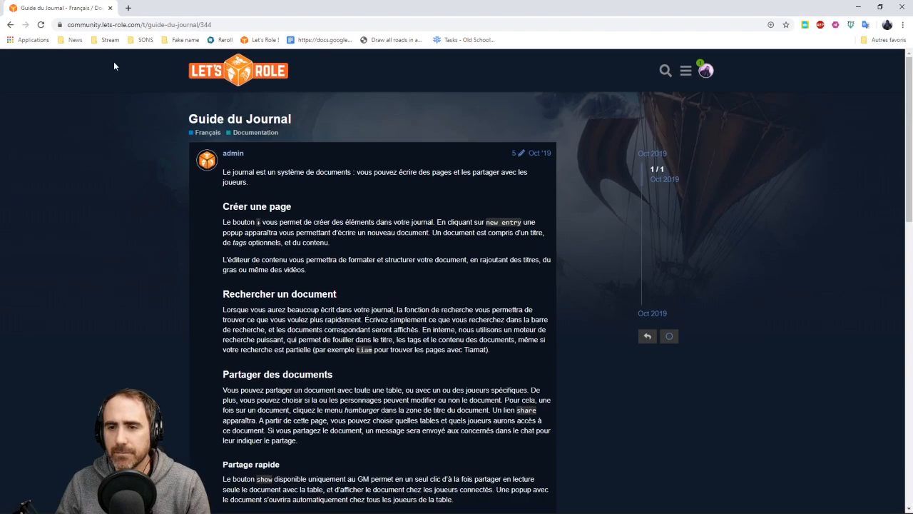
key("F11")
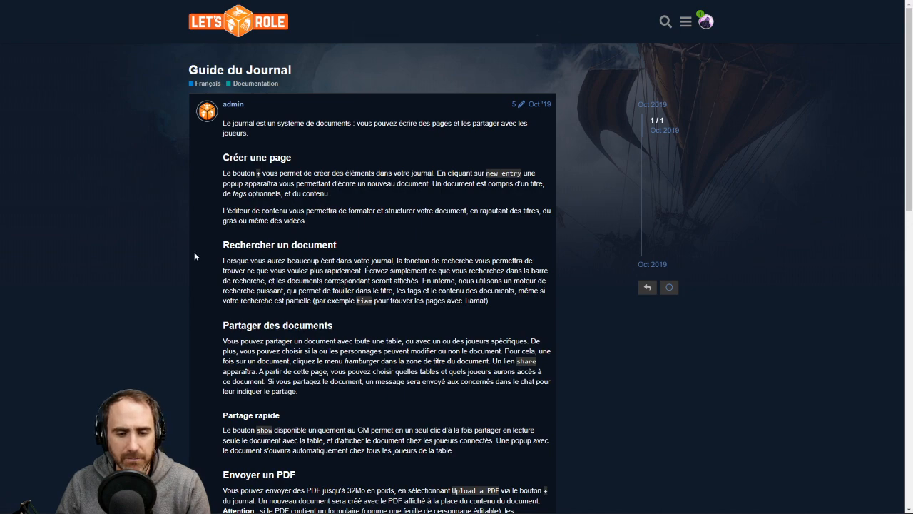
scroll(202, 249, "down", 2)
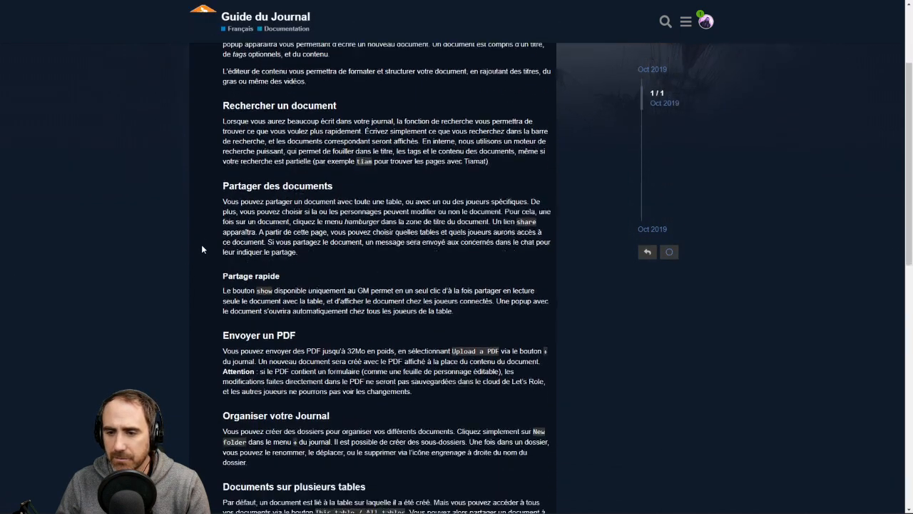
scroll(202, 249, "down", 2)
scroll(312, 306, "down", 2)
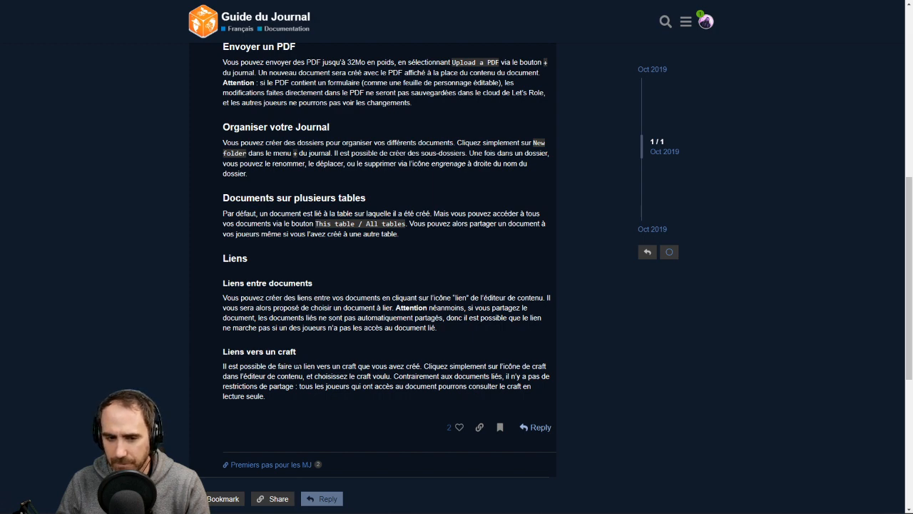
scroll(247, 354, "down", 1)
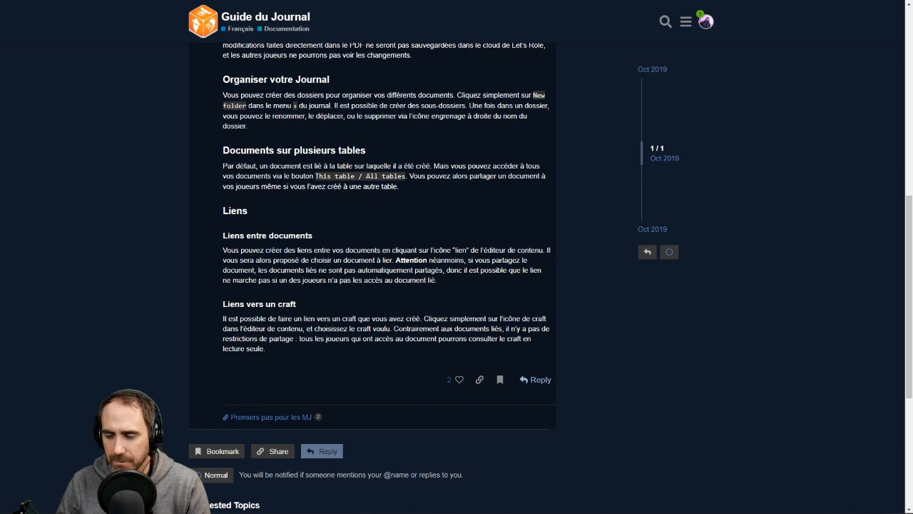
scroll(372, 365, "up", 7)
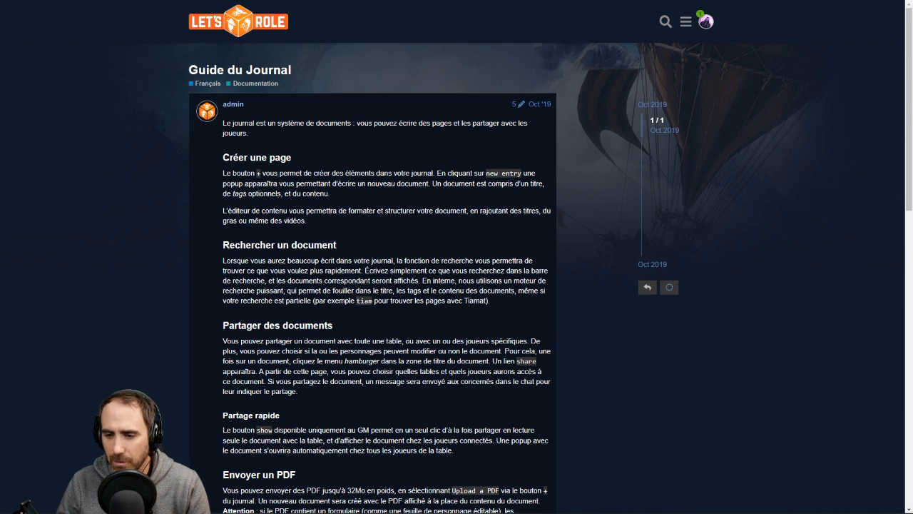
scroll(338, 368, "down", 1)
scroll(337, 369, "down", 2)
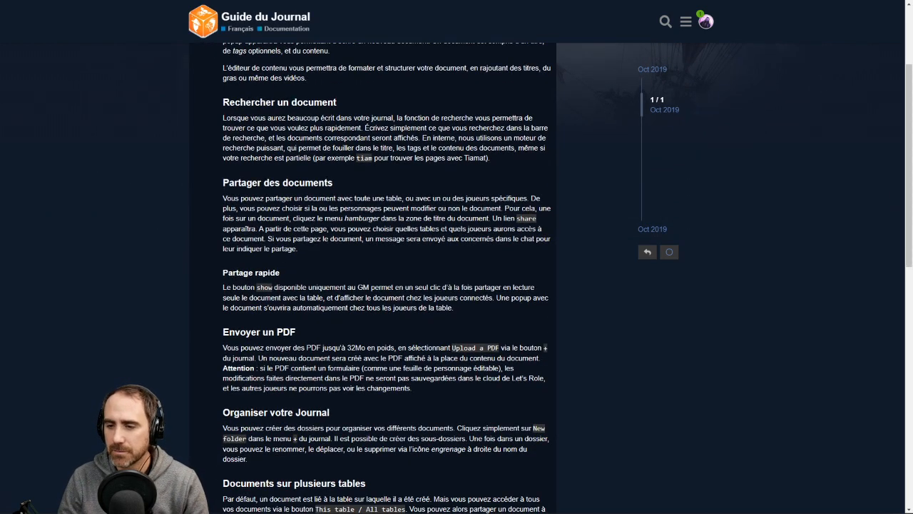
scroll(385, 279, "down", 1)
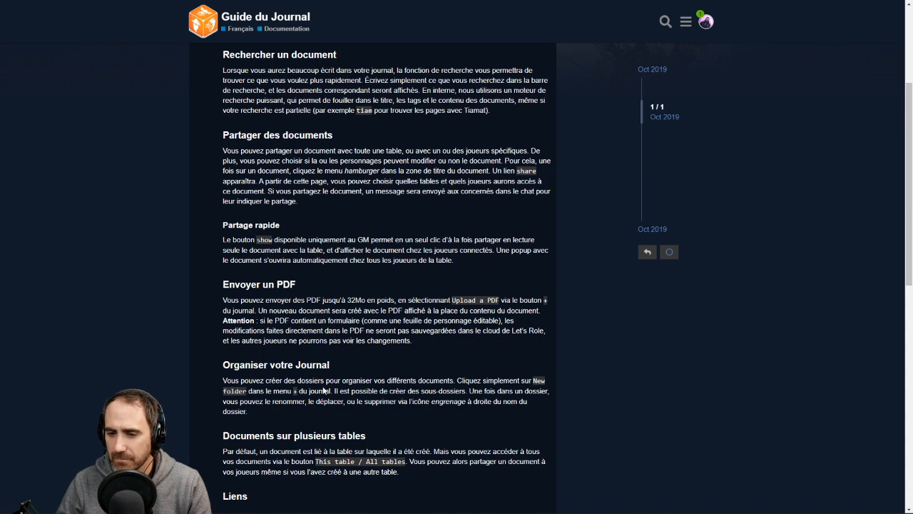
scroll(323, 389, "down", 2)
scroll(323, 389, "down", 2)
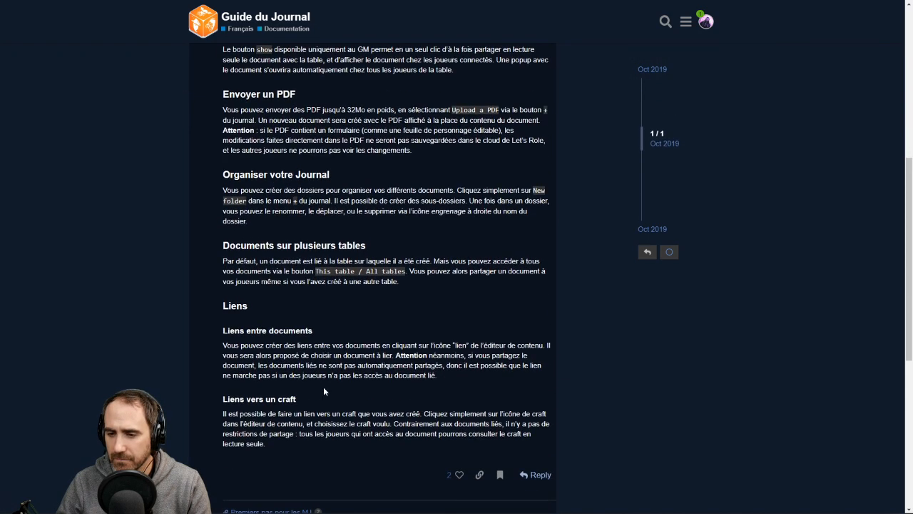
scroll(323, 389, "down", 1)
scroll(305, 385, "up", 3)
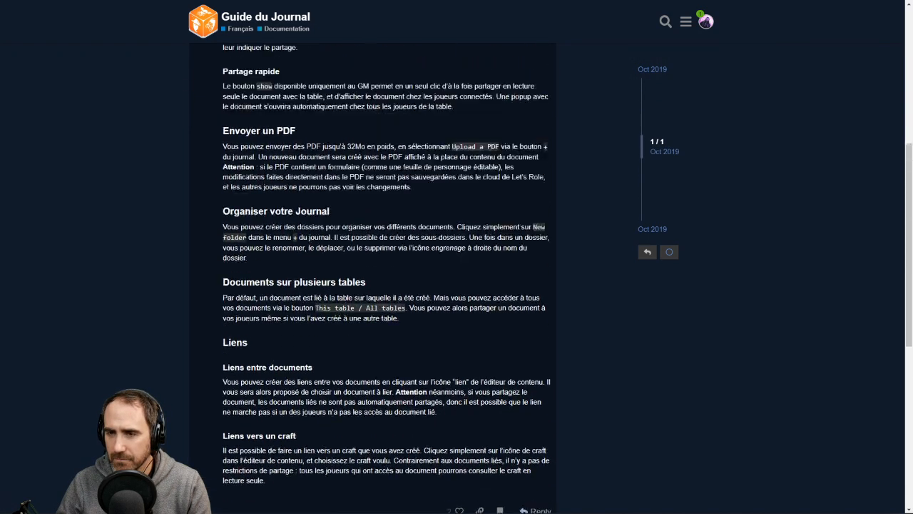
- Return to the documentation topic list and read the "Guide du Content Crafting"
key("alt+Left")
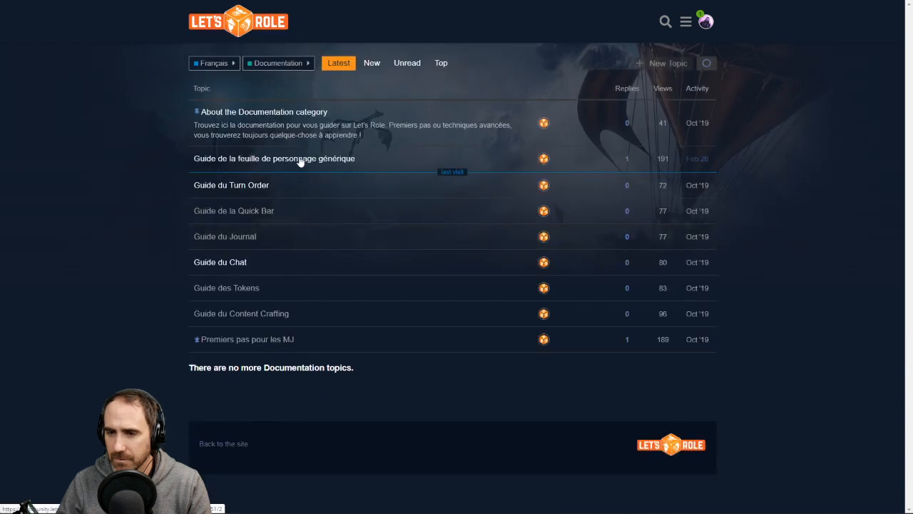
left_click(278, 318)
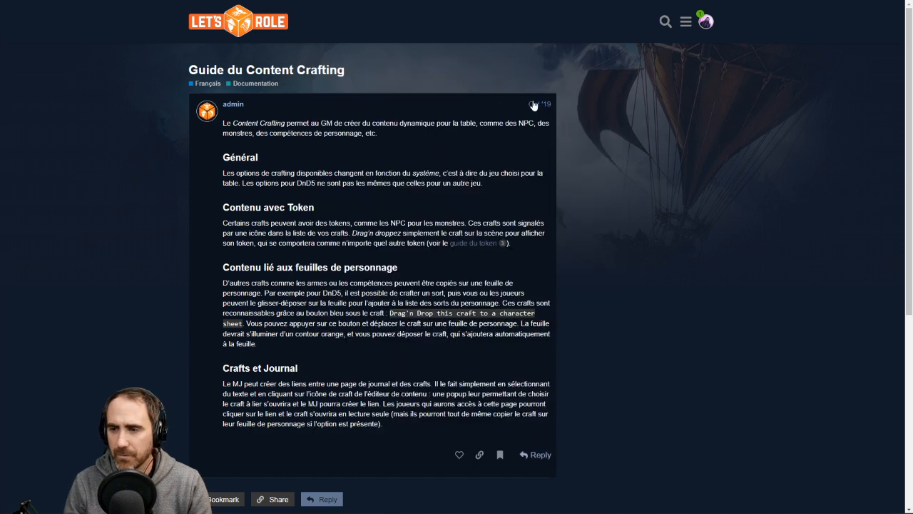
left_click(611, 67)
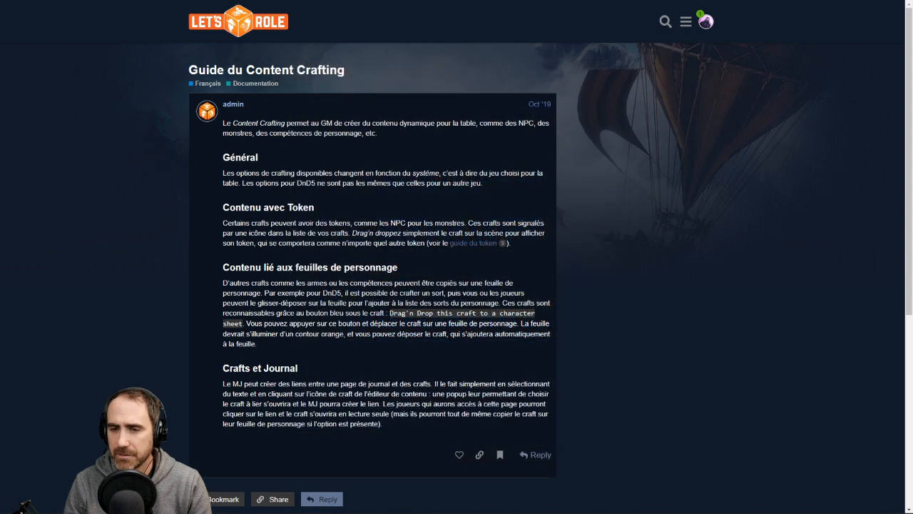
- Return to the game table, recheck the craft creation options in the Content Crafting window, and close it
key("ctrl+Tab")
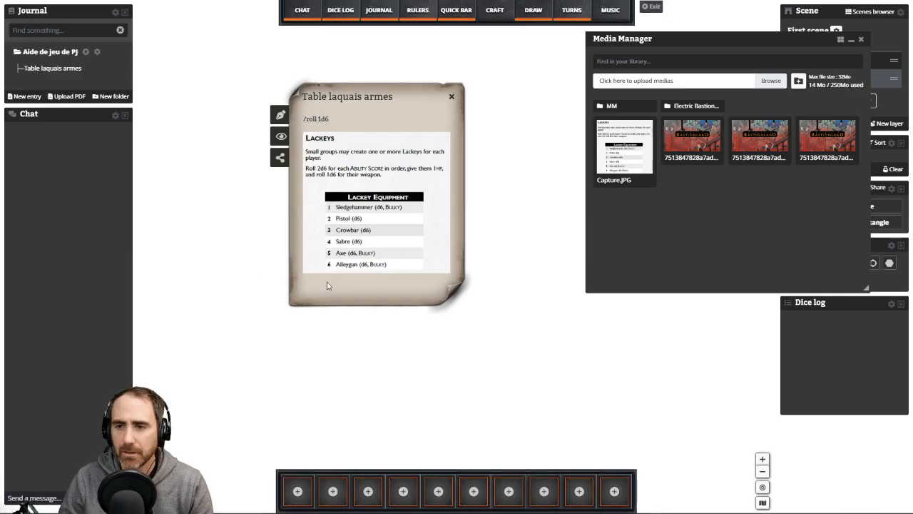
left_click(495, 11)
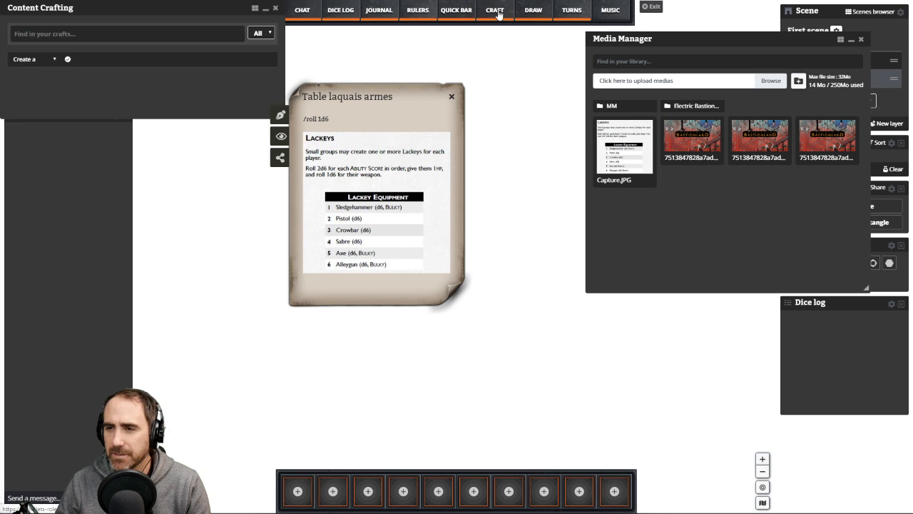
left_click_drag(95, 10, 219, 102)
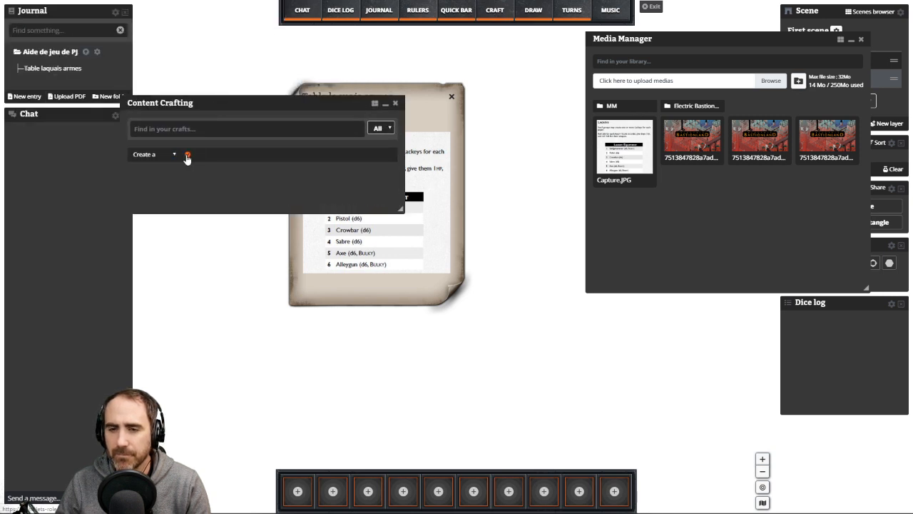
left_click(395, 103)
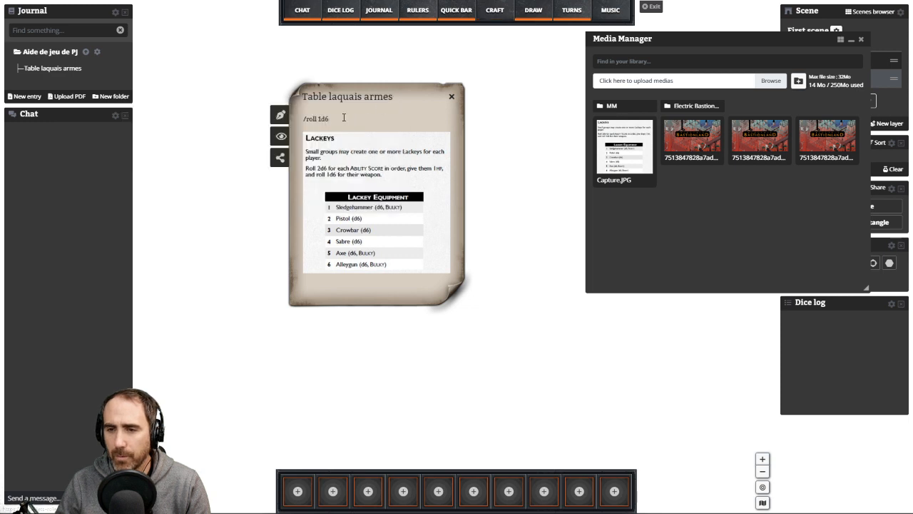
- Delete the "/roll 1d6" line above the Lackeys image in "Table laquais armes", finish editing, and close and reopen the entry
left_click(281, 116)
scroll(363, 163, "down", 1)
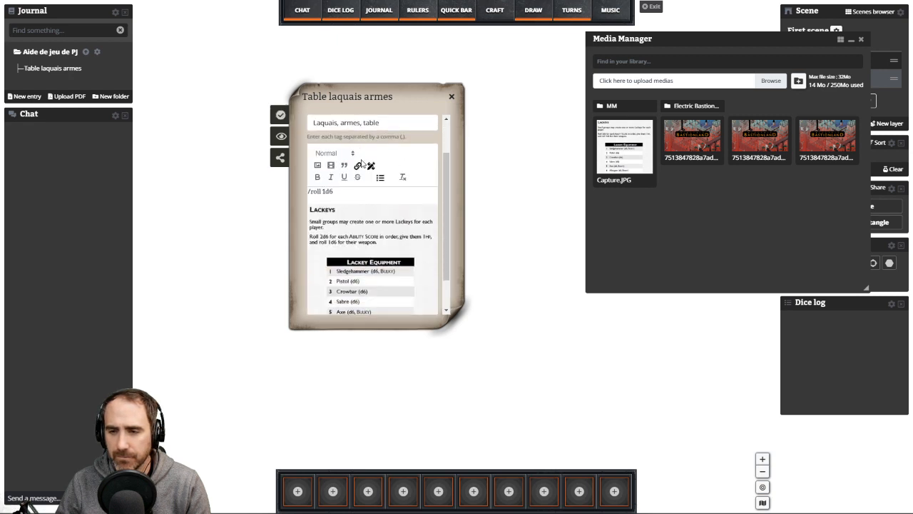
left_click_drag(344, 191, 261, 193)
key("Delete")
key("Delete")
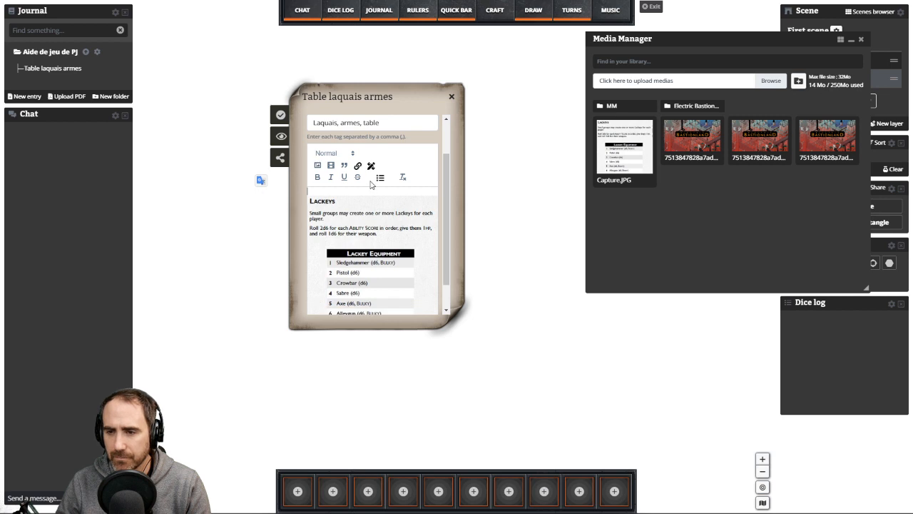
left_click(380, 178)
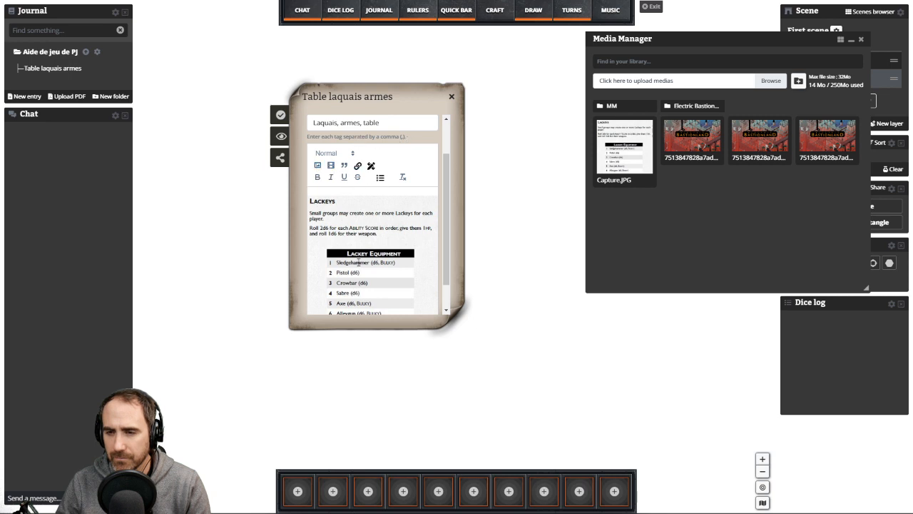
scroll(358, 262, "down", 2)
scroll(358, 263, "up", 3)
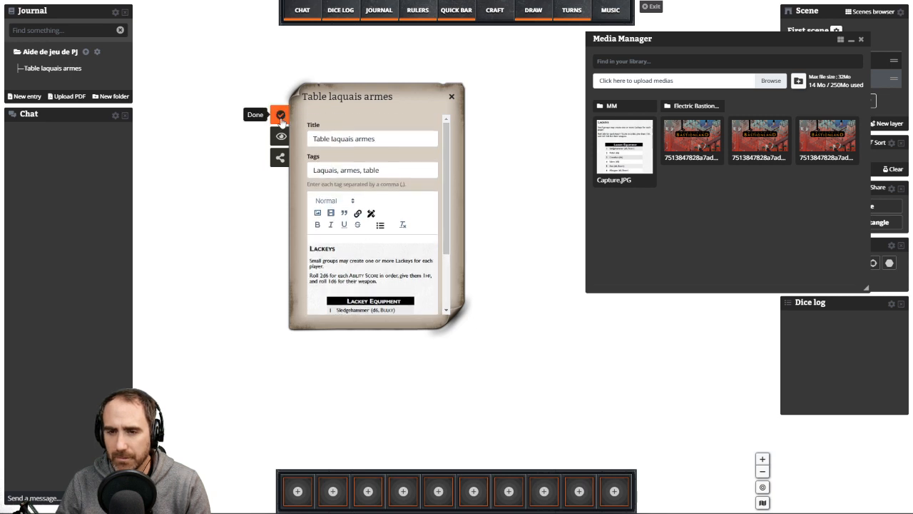
left_click(280, 117)
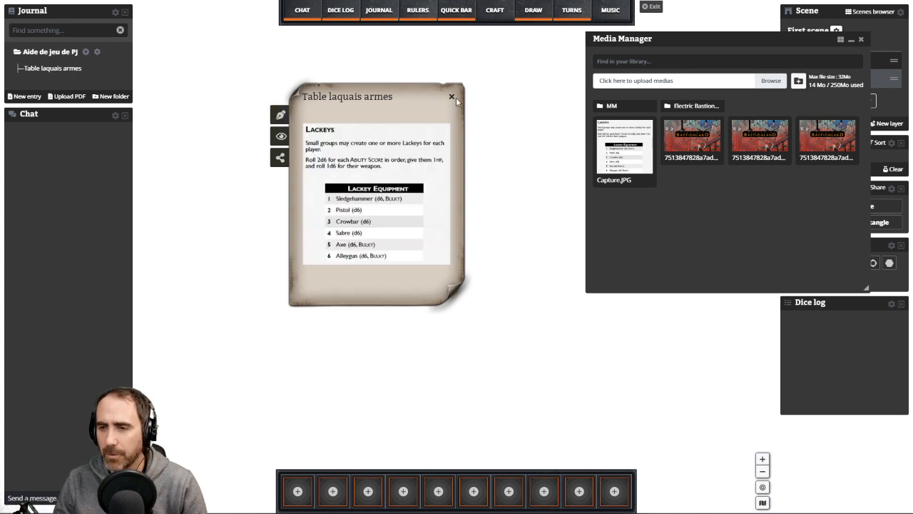
left_click(451, 98)
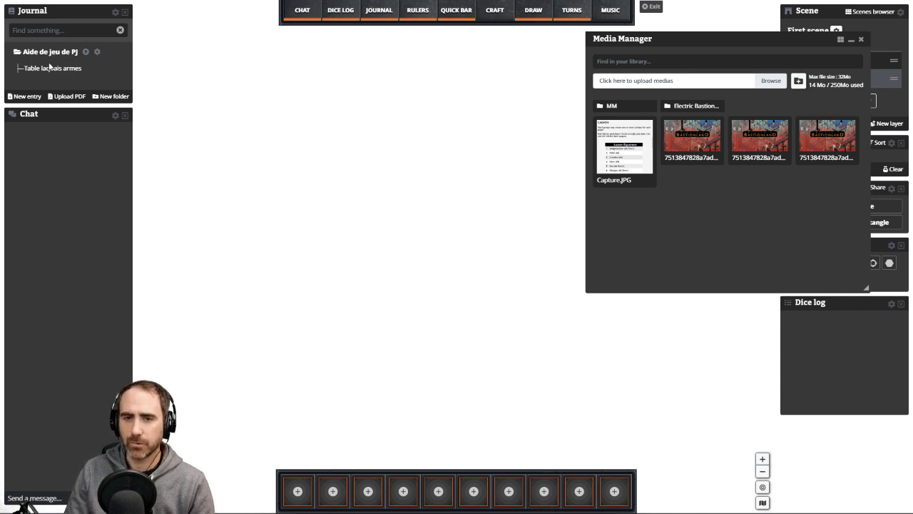
left_click(51, 68)
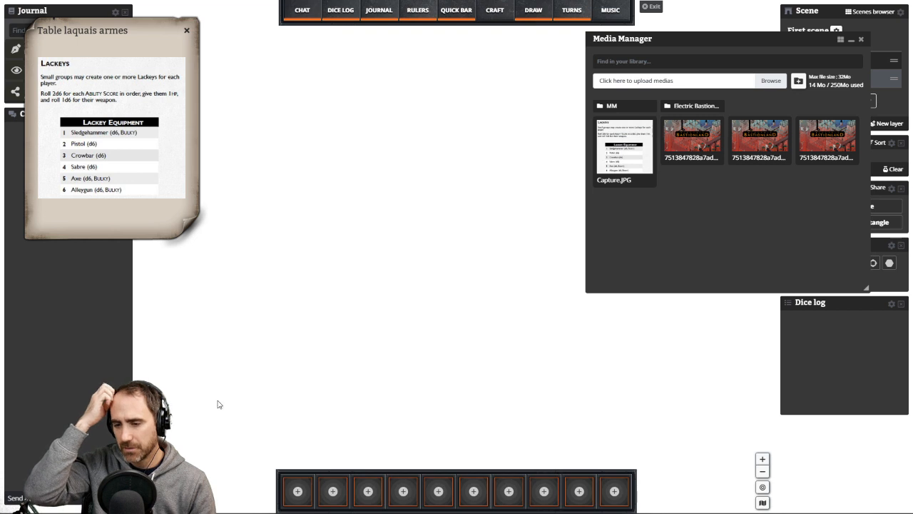
- Add a custom Normal roll action titled "D6" with the dice formula "/roll 1d6" to the first quick bar slot and save it
left_click(298, 491)
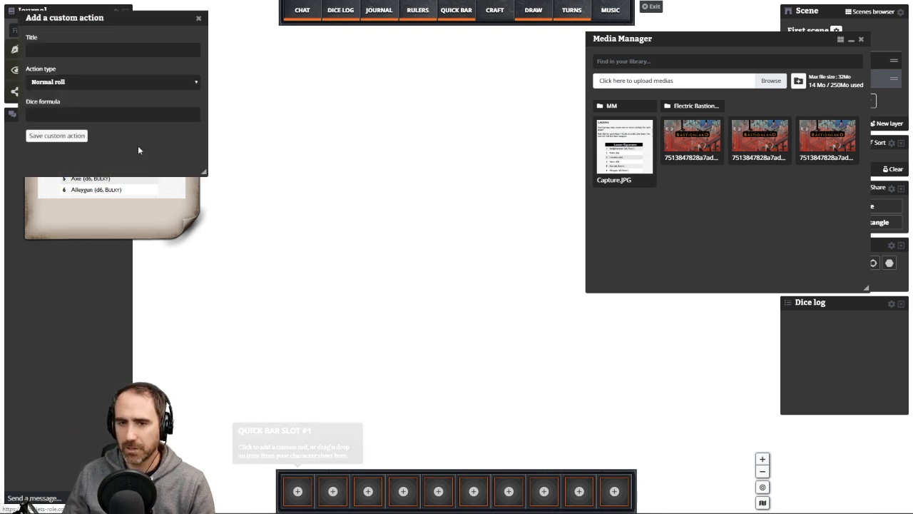
left_click(94, 48)
left_click(95, 46)
left_click(93, 45)
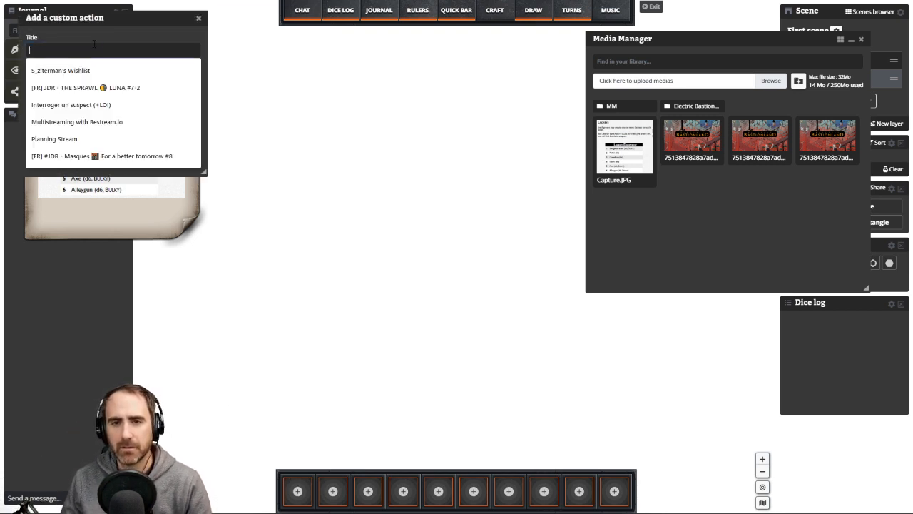
type("d6")
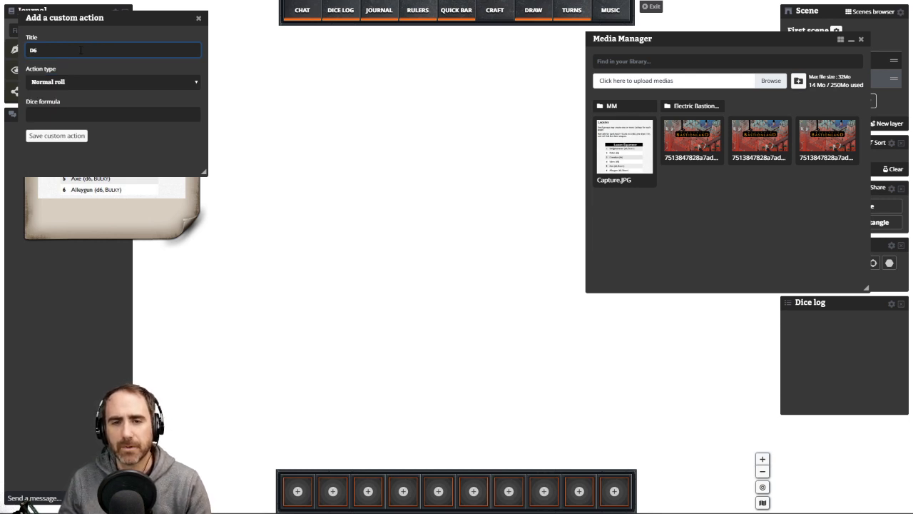
left_click(77, 115)
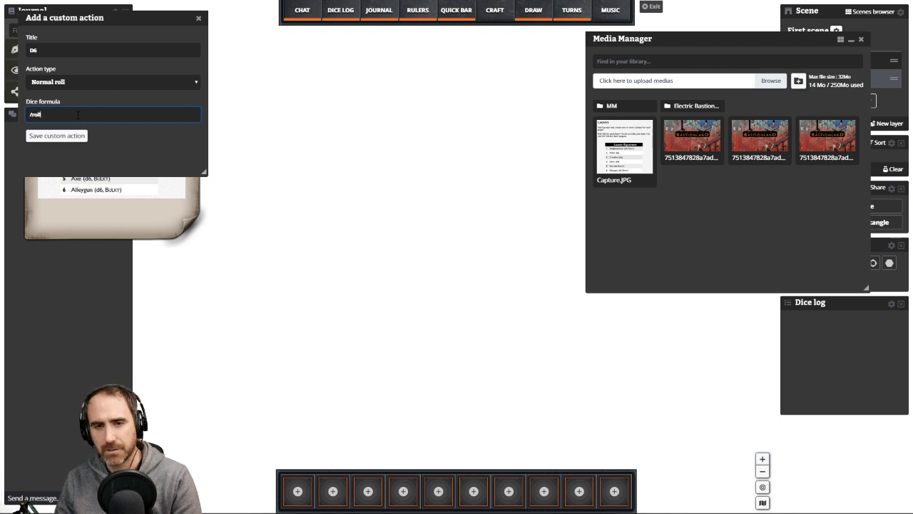
type("/roll 1d6")
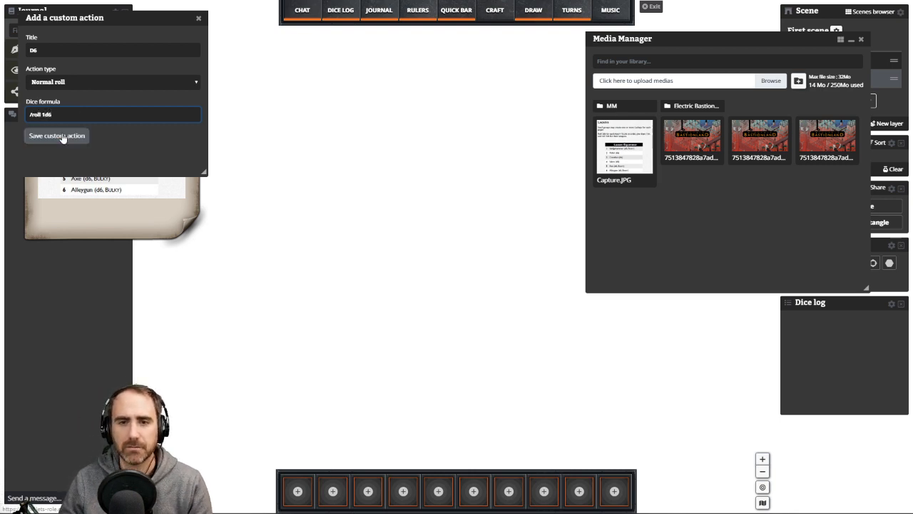
left_click(57, 135)
- Test the D6 quick bar roll twice, moving the Media Manager and the "Table laquais armes" entry aside to uncover the chat
left_click(298, 492)
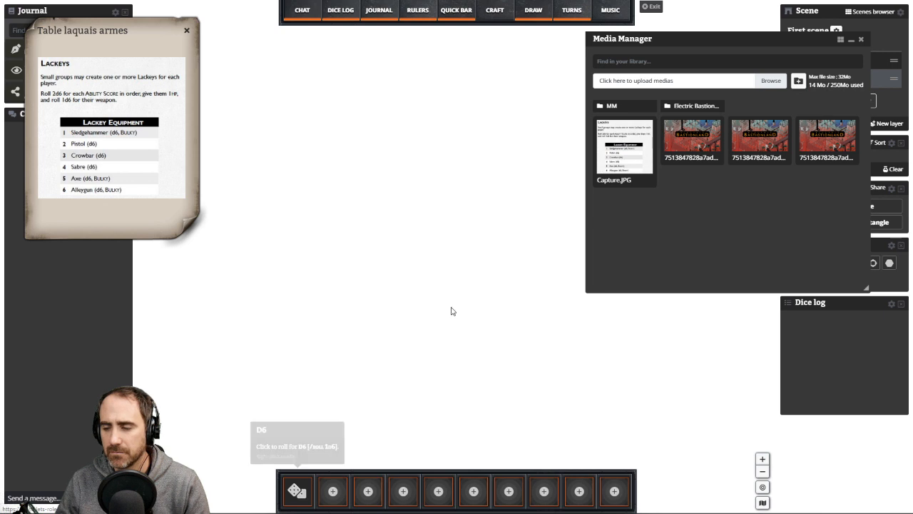
left_click_drag(684, 39, 508, 67)
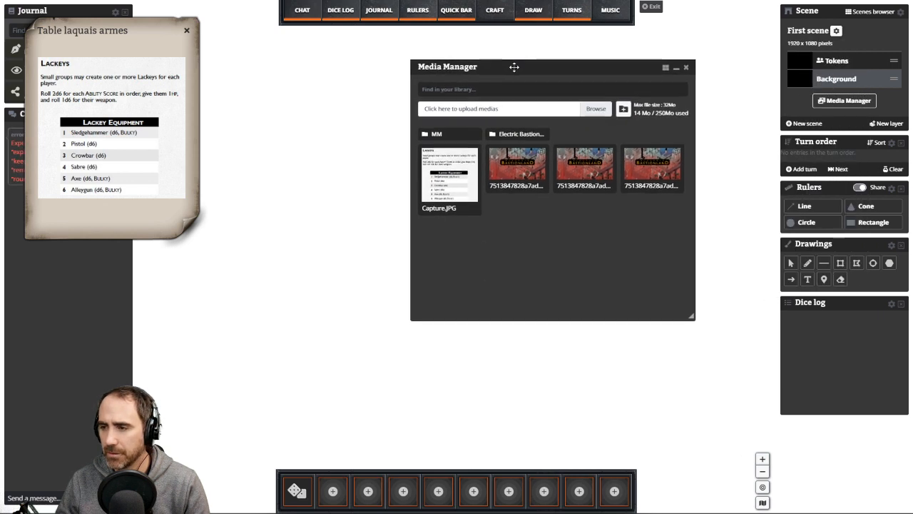
left_click(297, 492)
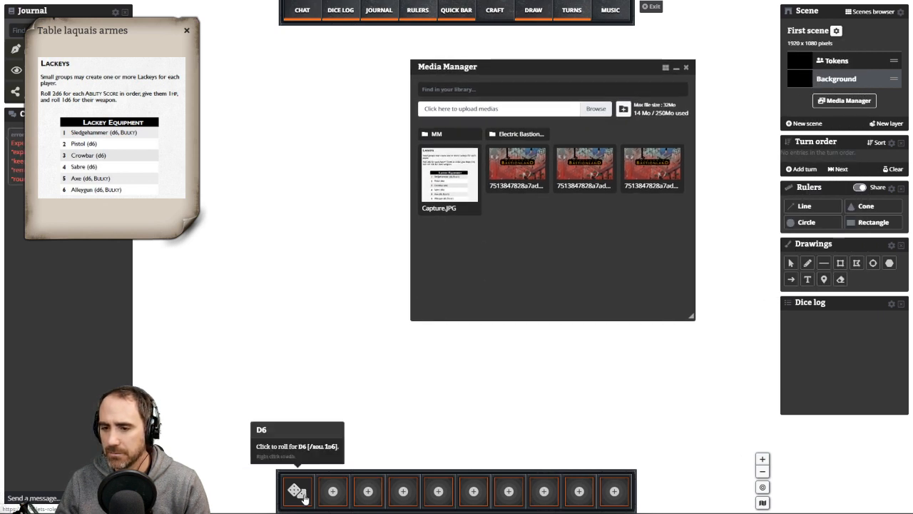
left_click_drag(140, 34, 251, 57)
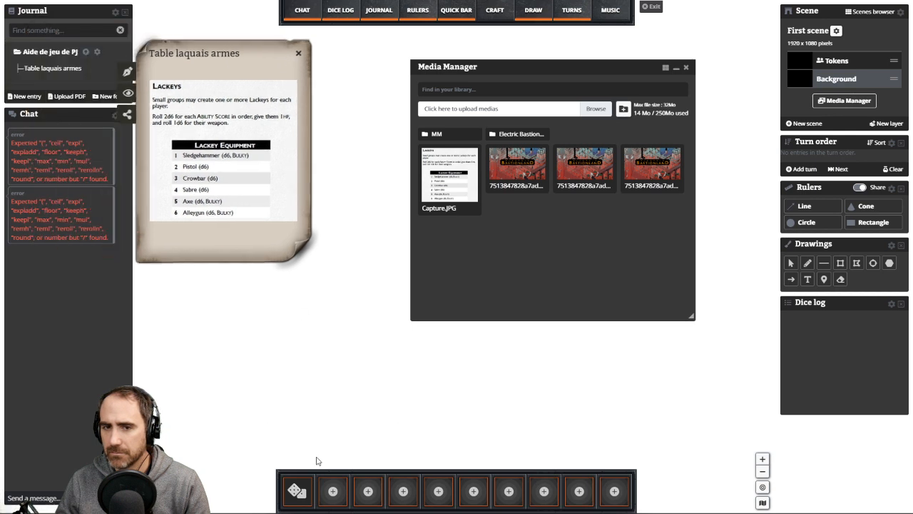
- Update the D6 quick bar action's dice formula to "1d6" and save it
right_click(300, 489)
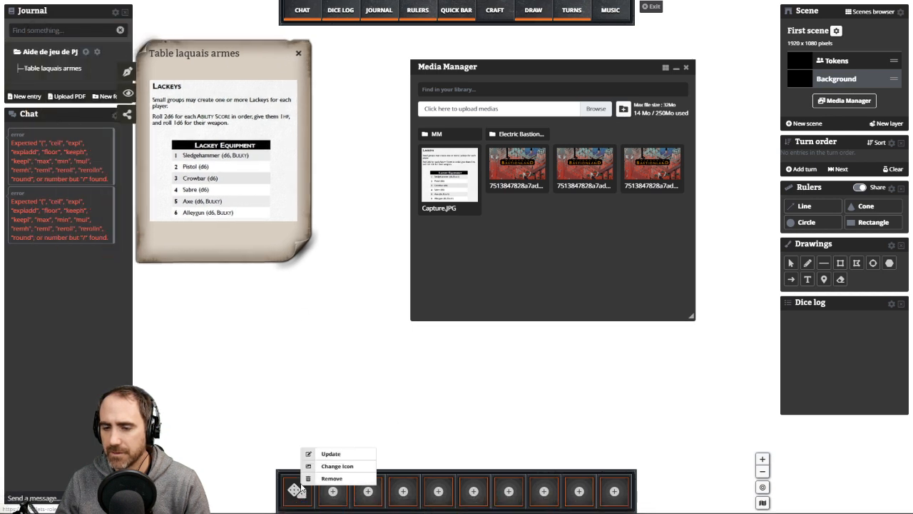
left_click(335, 458)
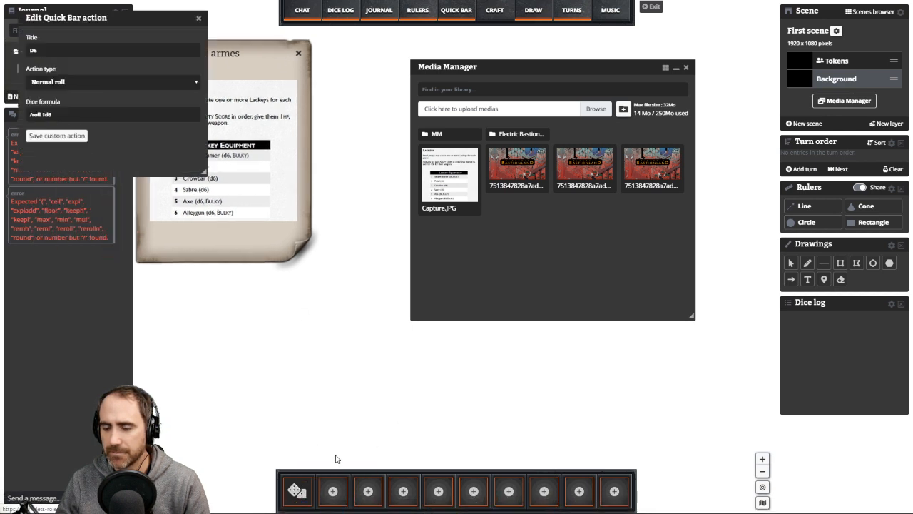
left_click(38, 112)
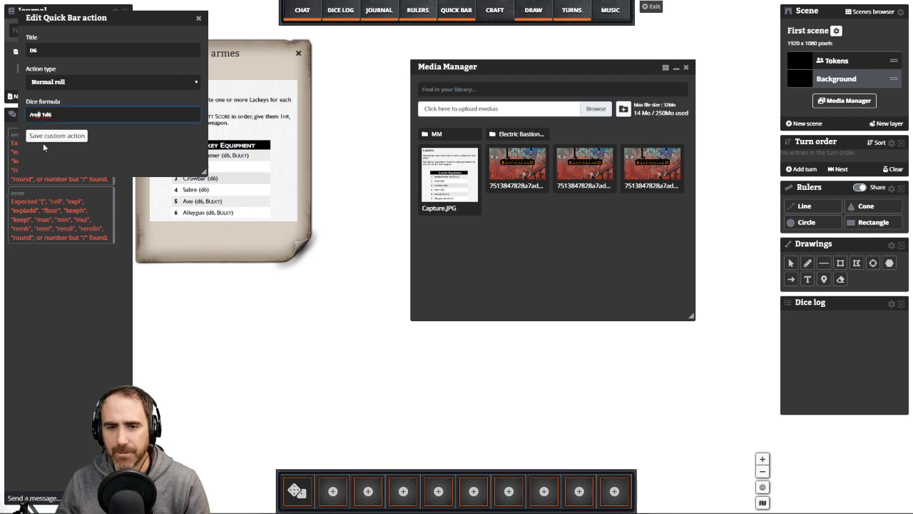
key("BackSpace")
key("BackSpace")
key("BackSpace")
key("BackSpace")
key("BackSpace")
key("BackSpace")
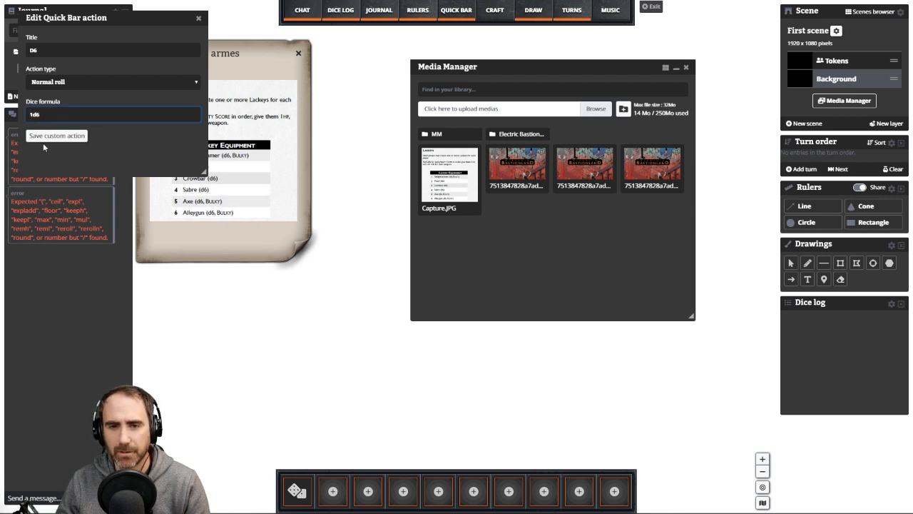
left_click(52, 137)
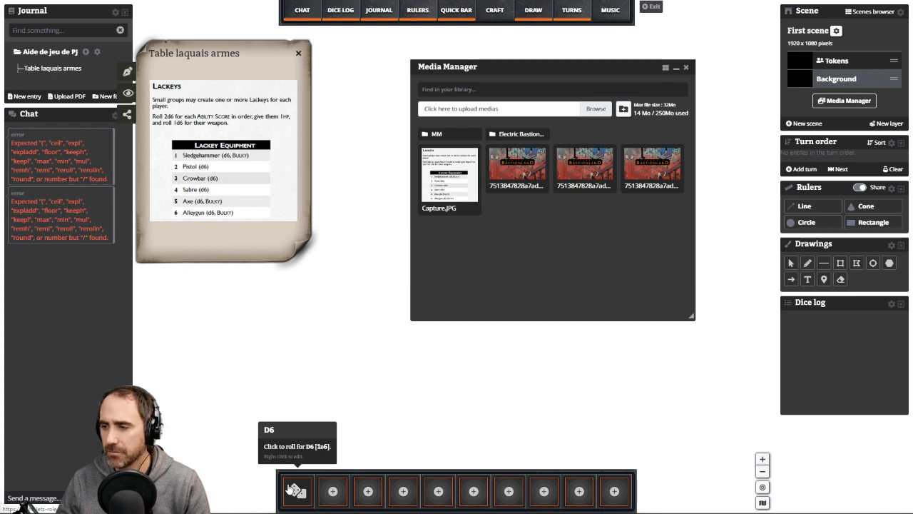
- Roll the D6 action twice, then close the Media Manager and dismiss the roll result
left_click(293, 489)
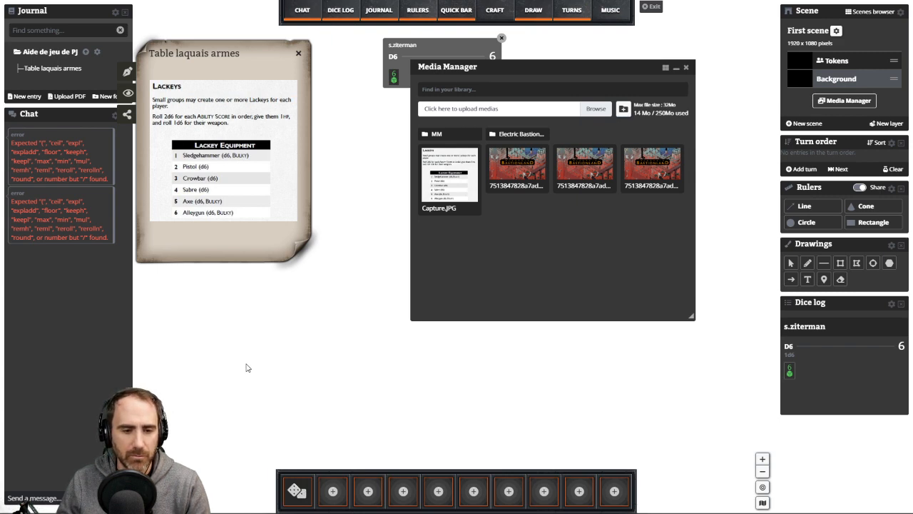
left_click(297, 489)
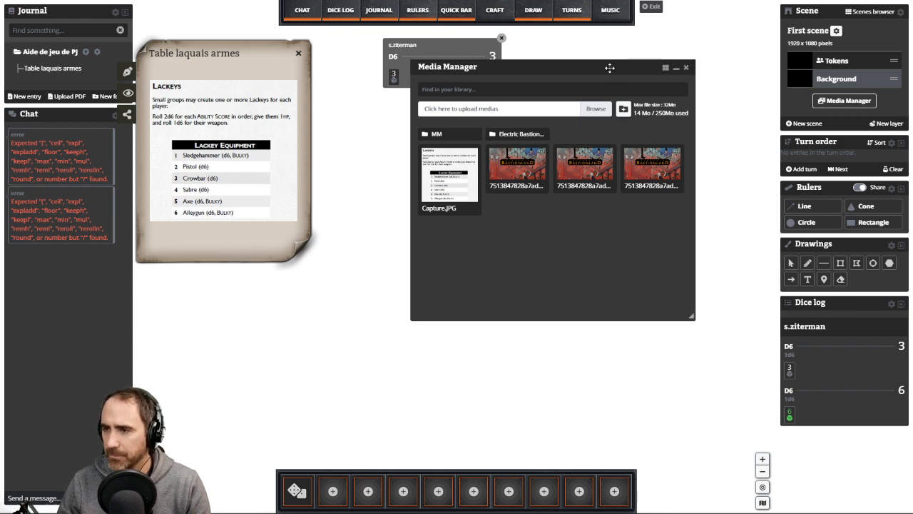
left_click(685, 67)
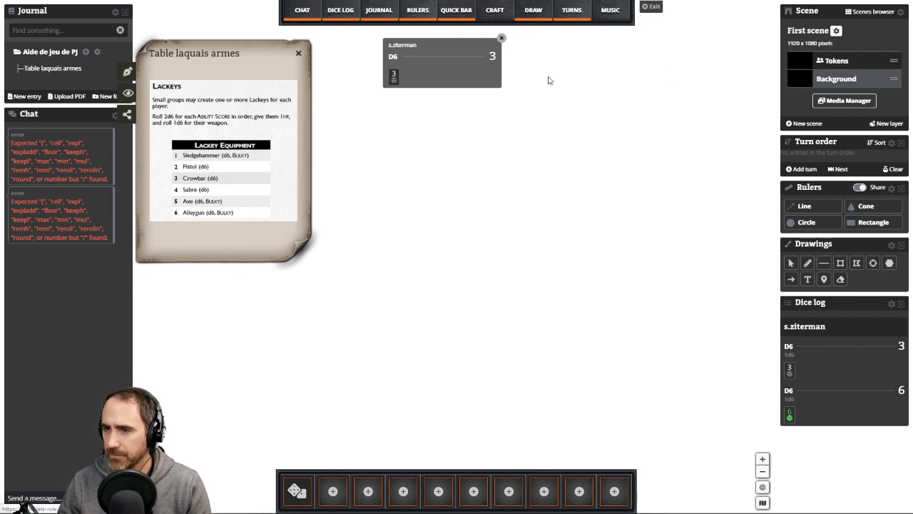
left_click(502, 40)
- Move the "Table laquais armes" entry clear of the journal, review its table sharing permissions, and close it
left_click_drag(252, 53, 268, 20)
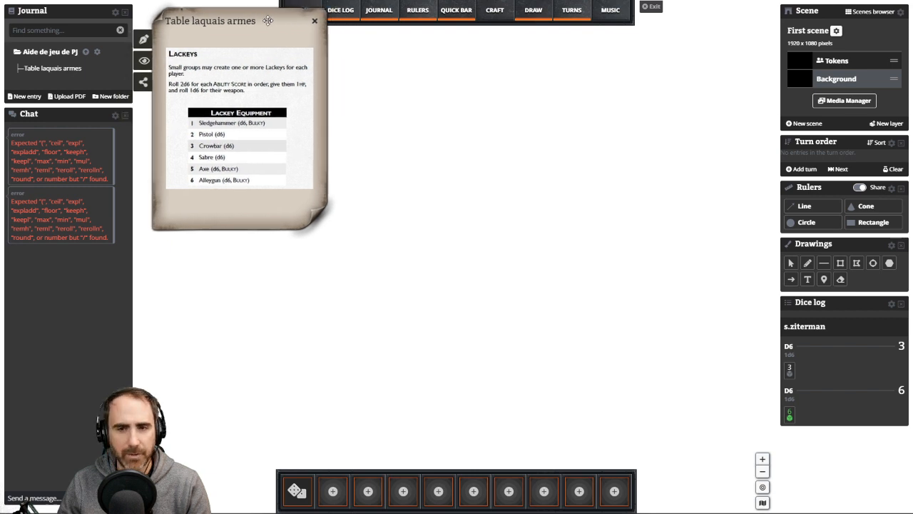
left_click(142, 83)
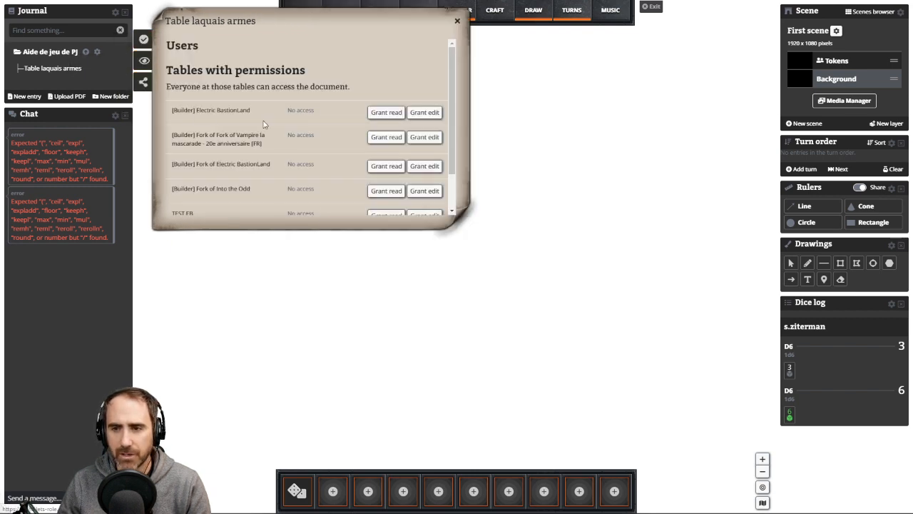
scroll(318, 103, "down", 2)
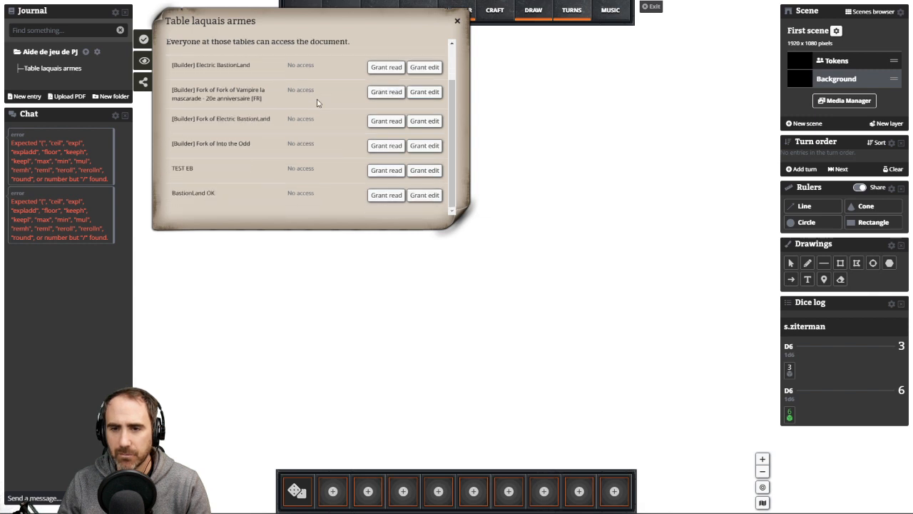
scroll(317, 103, "up", 2)
left_click(458, 24)
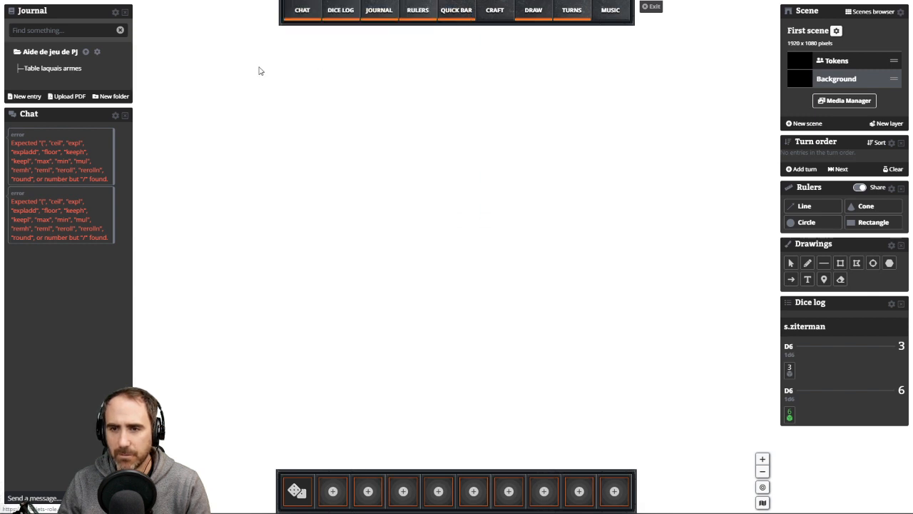
- Reopen "Table laquais armes", move it onto the scene, look through its title, tags and content in edit mode, and finish editing
left_click(74, 69)
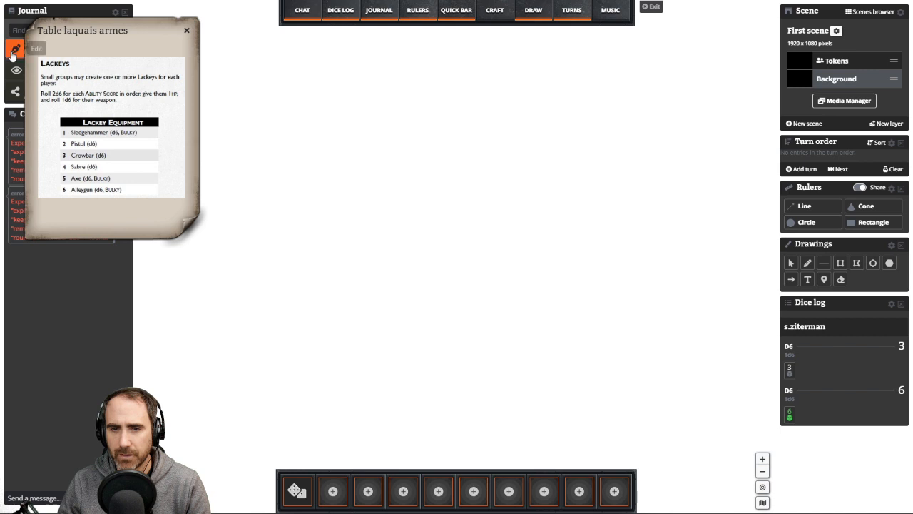
left_click_drag(15, 75, 246, 106)
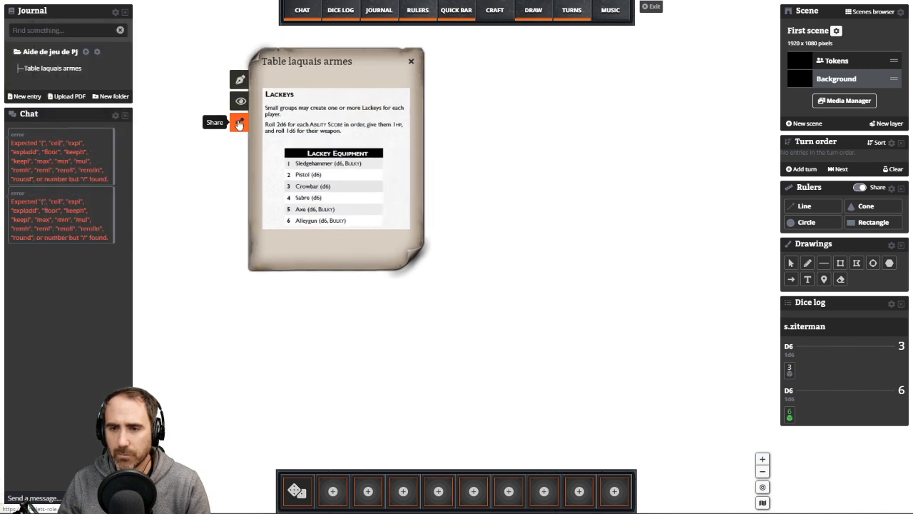
left_click(240, 79)
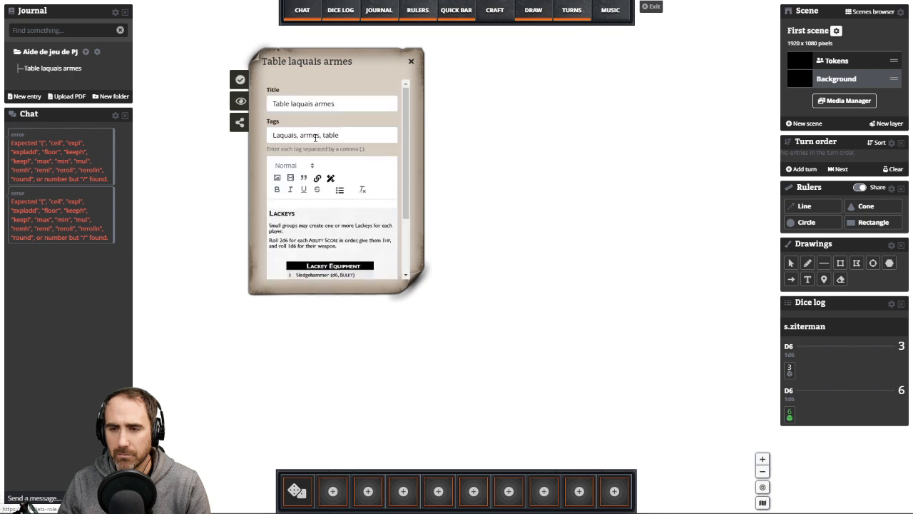
scroll(264, 110, "down", 3)
scroll(263, 110, "up", 3)
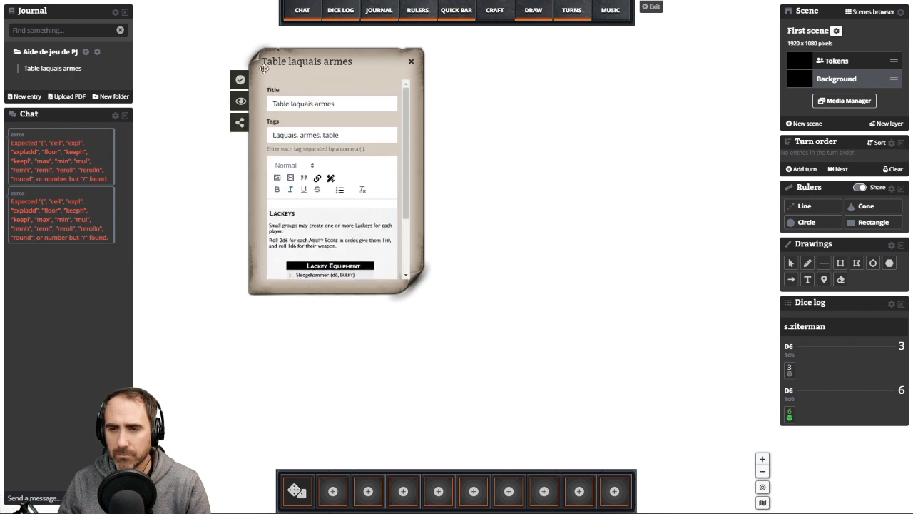
left_click(240, 79)
left_click(241, 80)
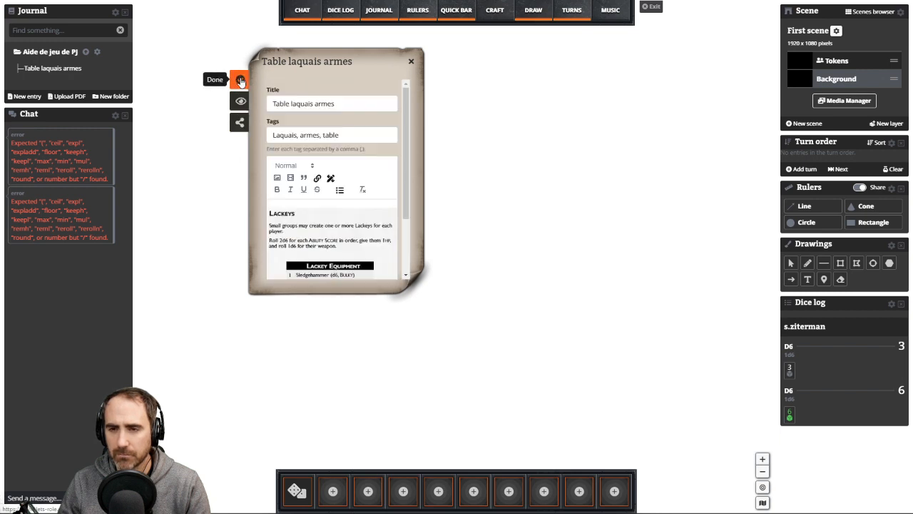
left_click(241, 80)
- Try edit access for the BastionLand OK table on "Table laquais armes", set its permission to Read only, and close the entry
left_click(240, 122)
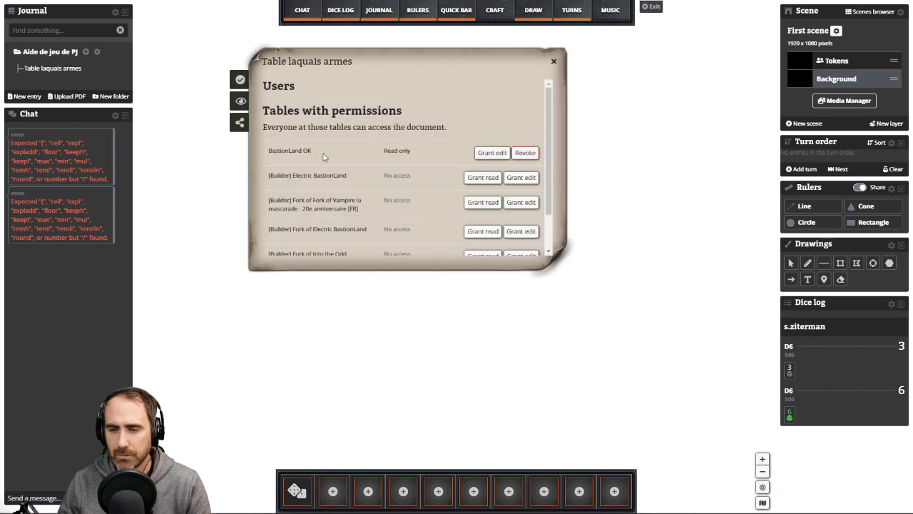
left_click(485, 155)
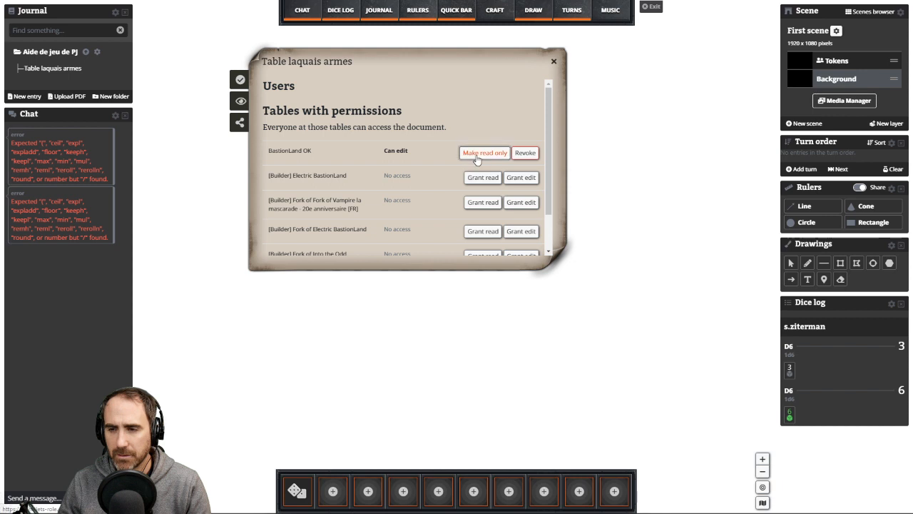
left_click(477, 158)
left_click(489, 157)
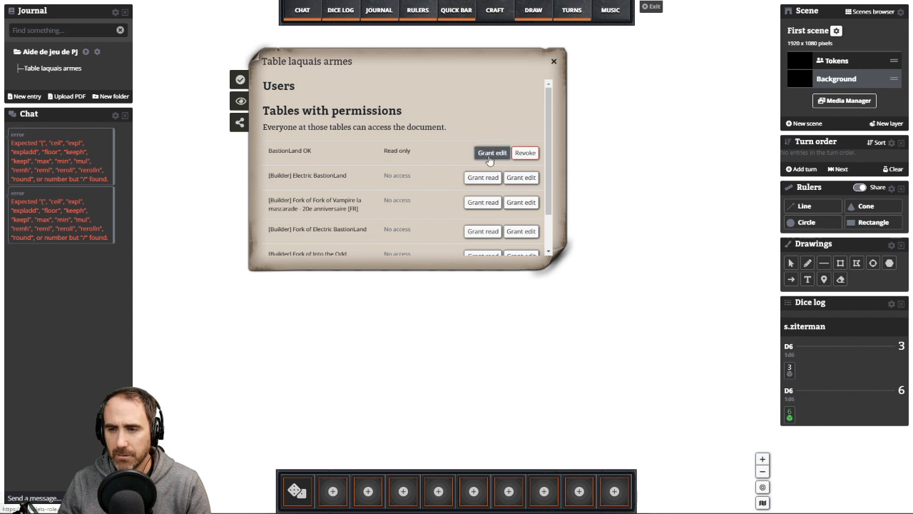
left_click(485, 155)
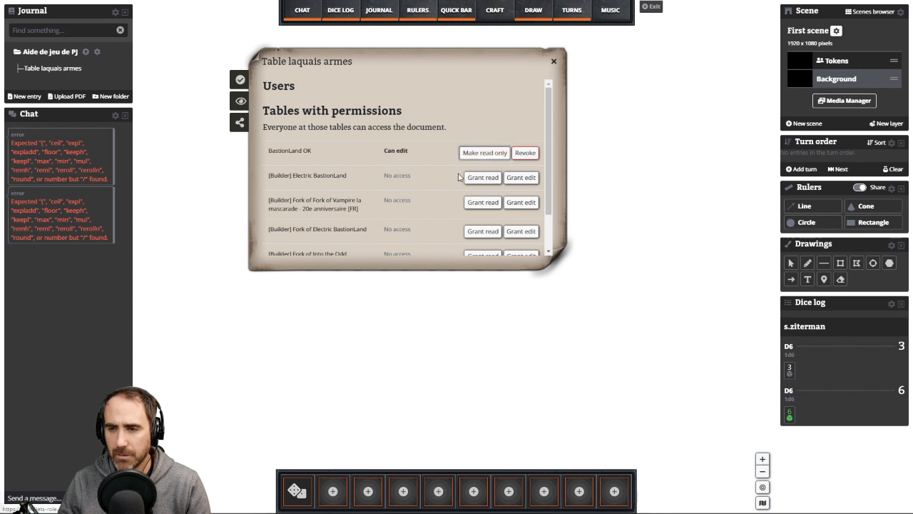
scroll(436, 176, "down", 2)
scroll(400, 161, "up", 2)
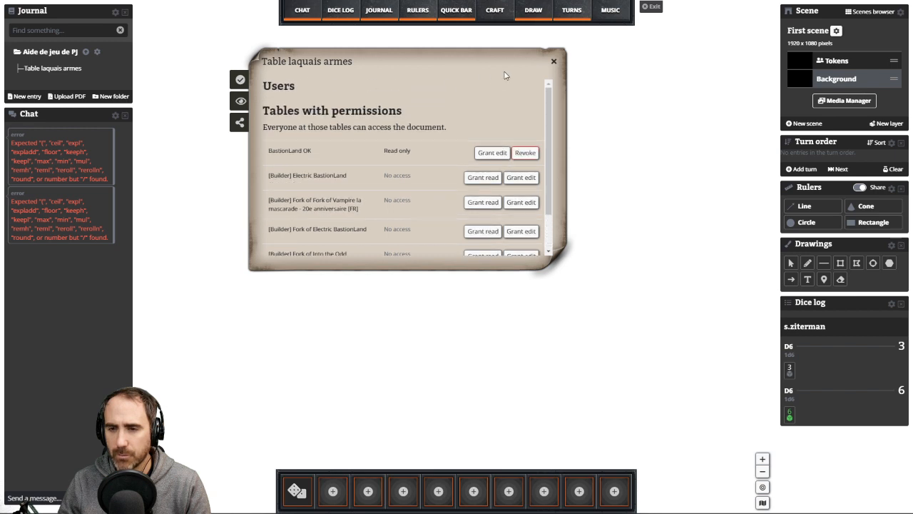
left_click(555, 63)
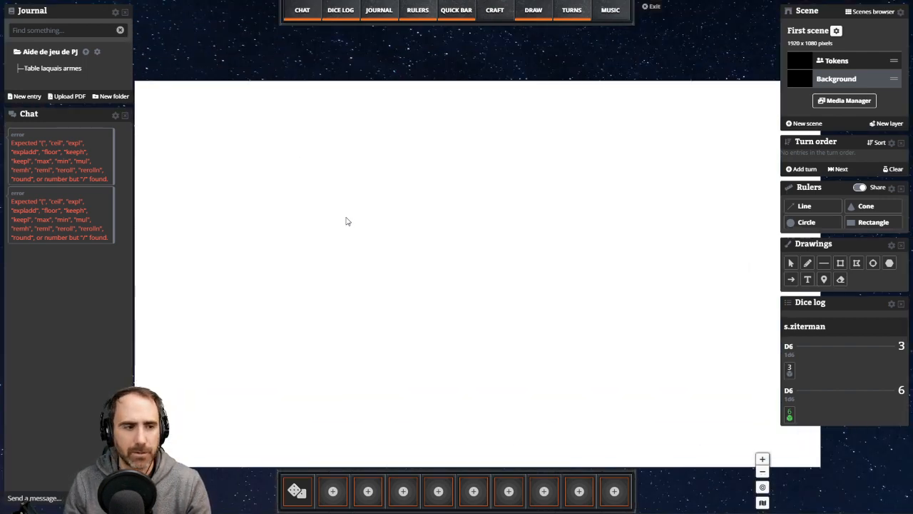
- Switch to the rulebook's Characters page to check it, return to the game table, and exit the browser's full-screen mode
key("alt+Tab")
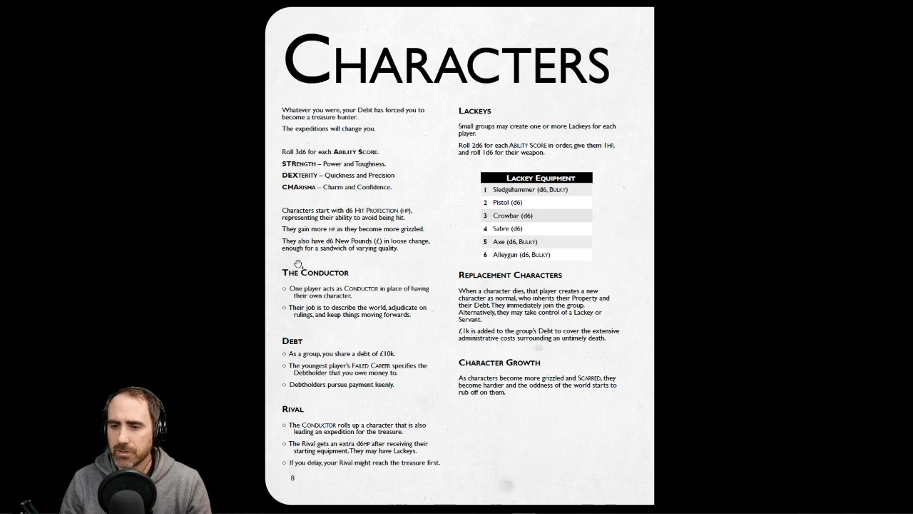
key("alt+Tab")
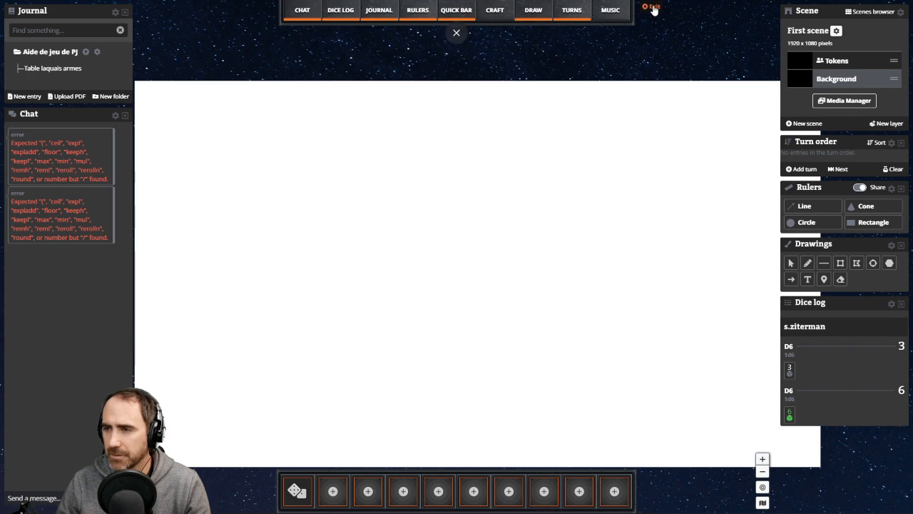
left_click(456, 32)
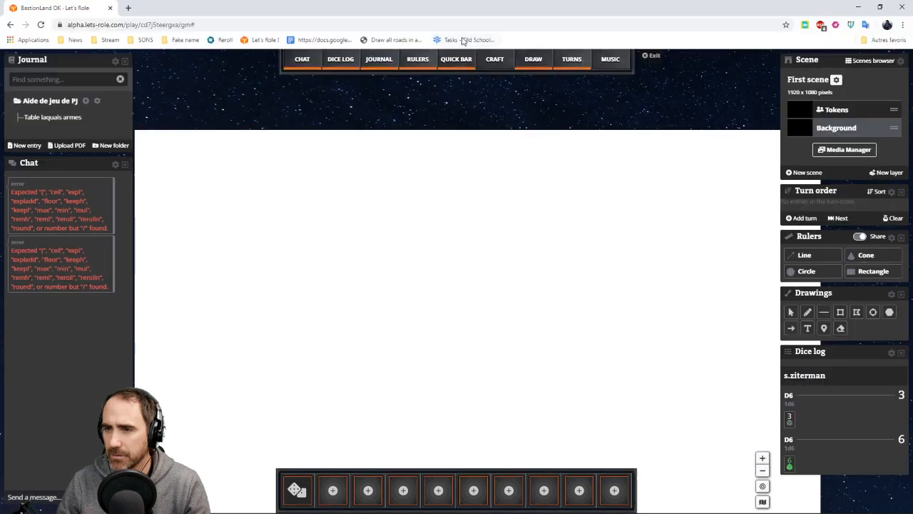
- Leave the game table, return to full screen, and create a new character named "+Test" on the BastionLand OK table
left_click(648, 57)
key("F11")
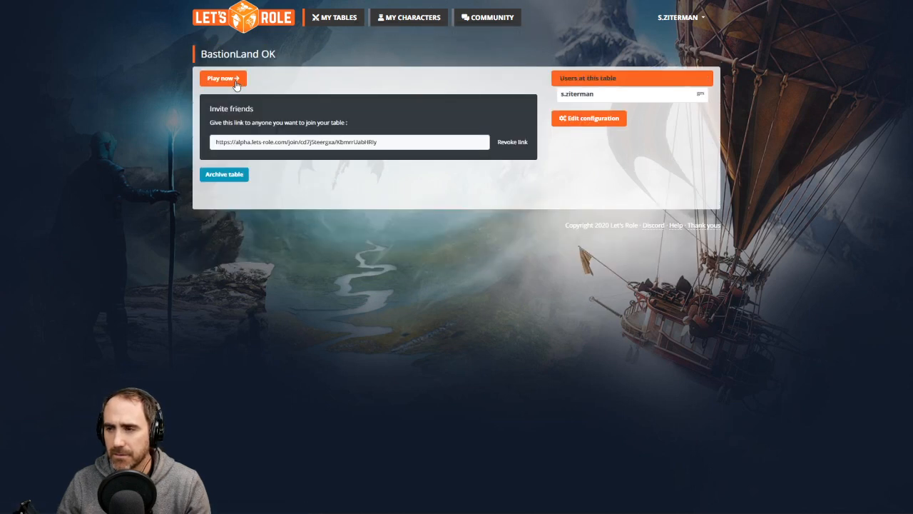
left_click(237, 85)
left_click(322, 230)
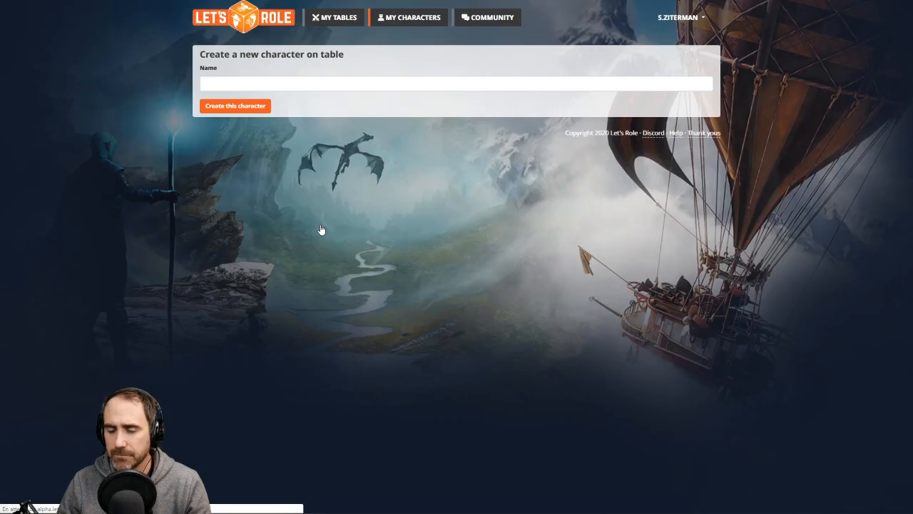
left_click(257, 86)
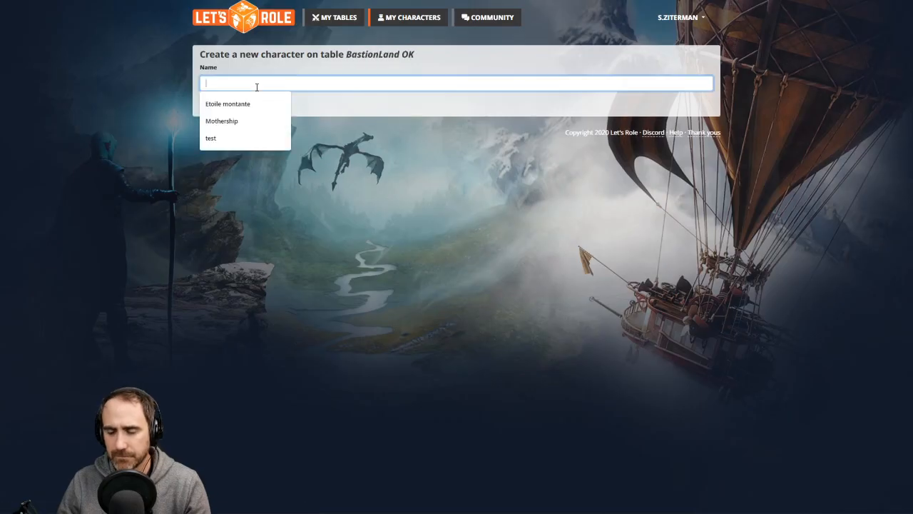
type("+Tes")
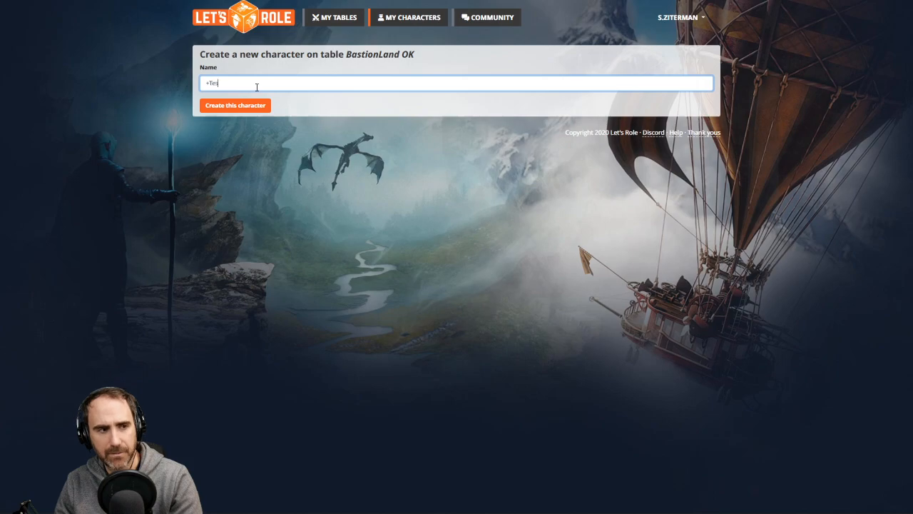
type("t")
key("Return")
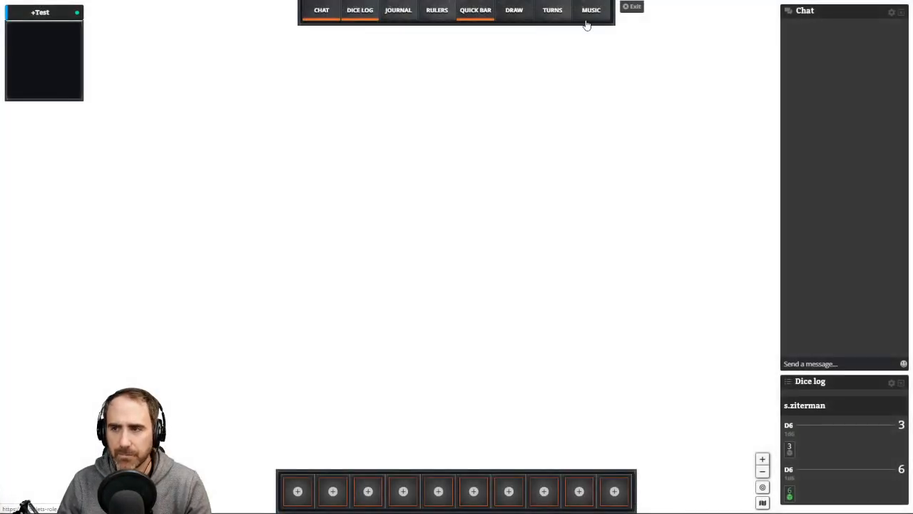
- Leave the player view and re-enter the BastionLand OK table as game master
left_click(633, 15)
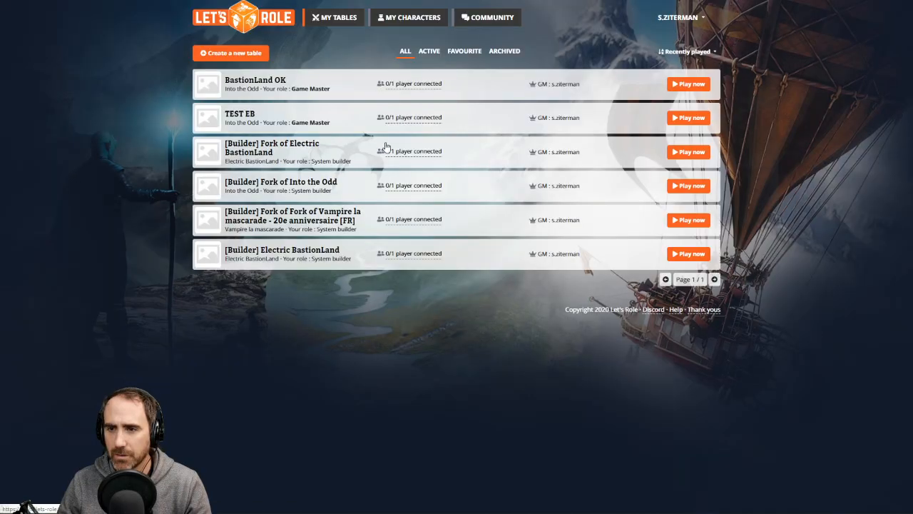
left_click(257, 84)
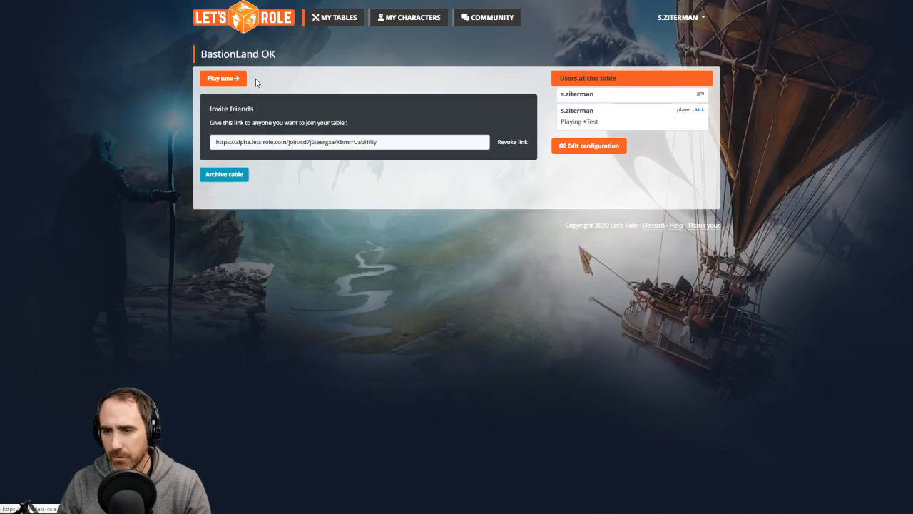
left_click(217, 81)
left_click(291, 96)
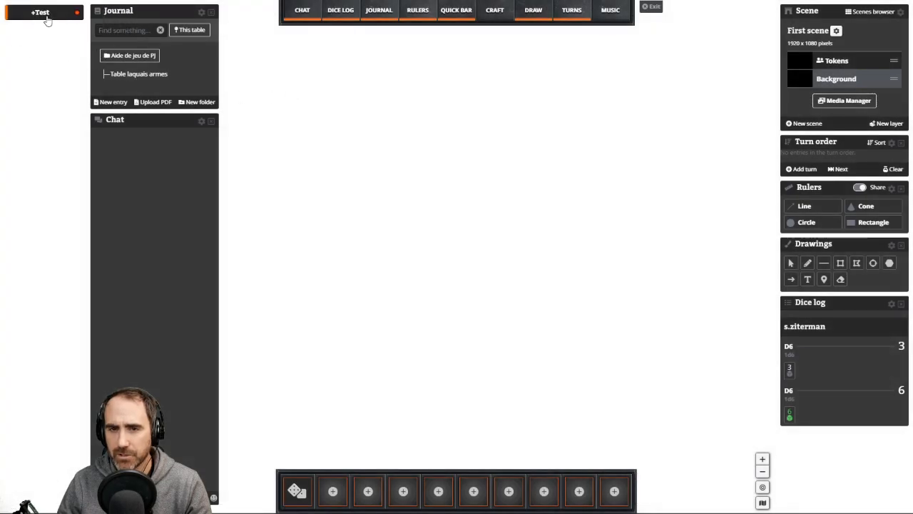
- Expand the +Test character's portrait, open its sheet, move it onto the scene to look it over, and close it
left_click(63, 19)
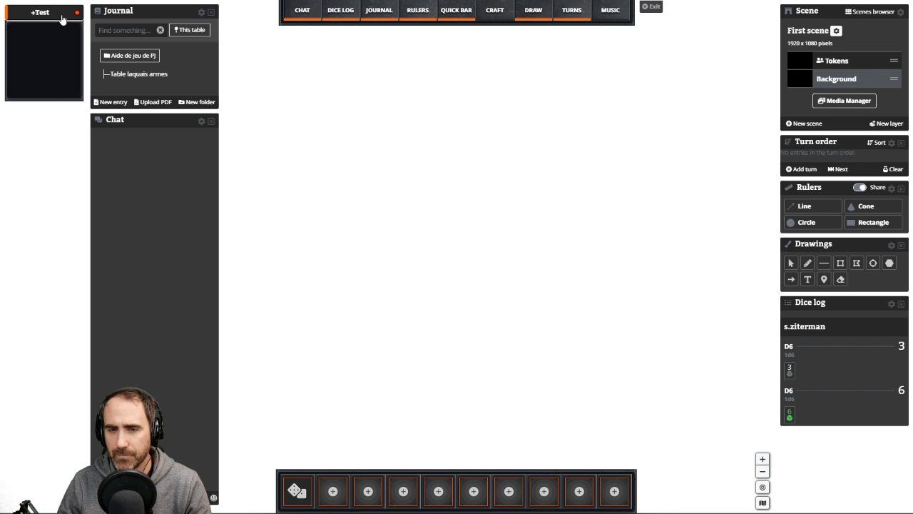
left_click(52, 67)
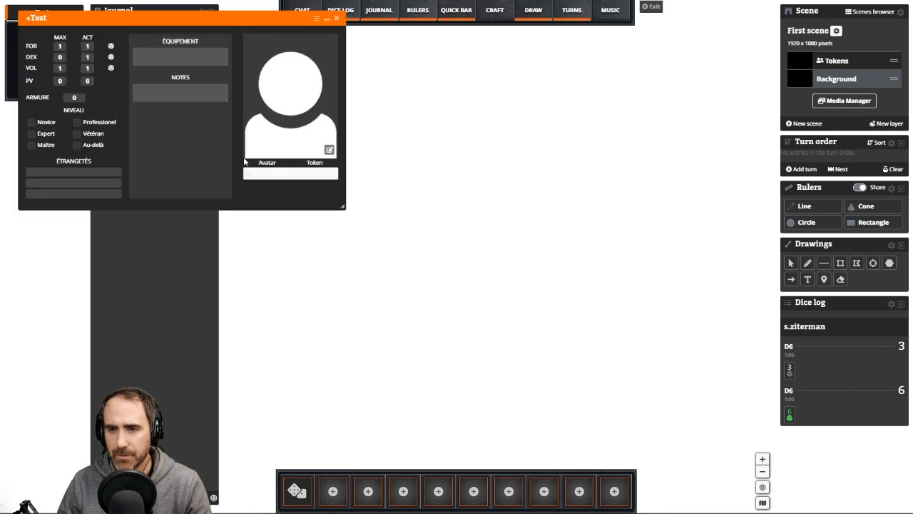
left_click_drag(159, 22, 462, 89)
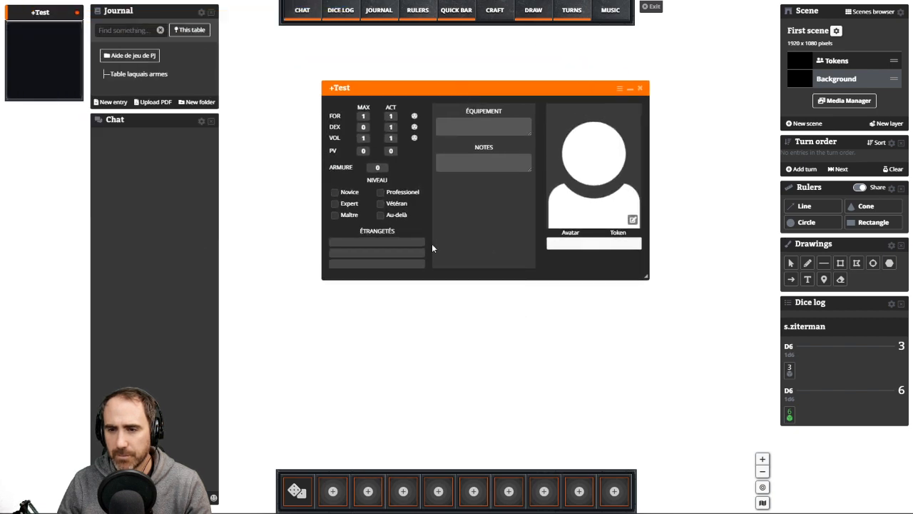
left_click(640, 89)
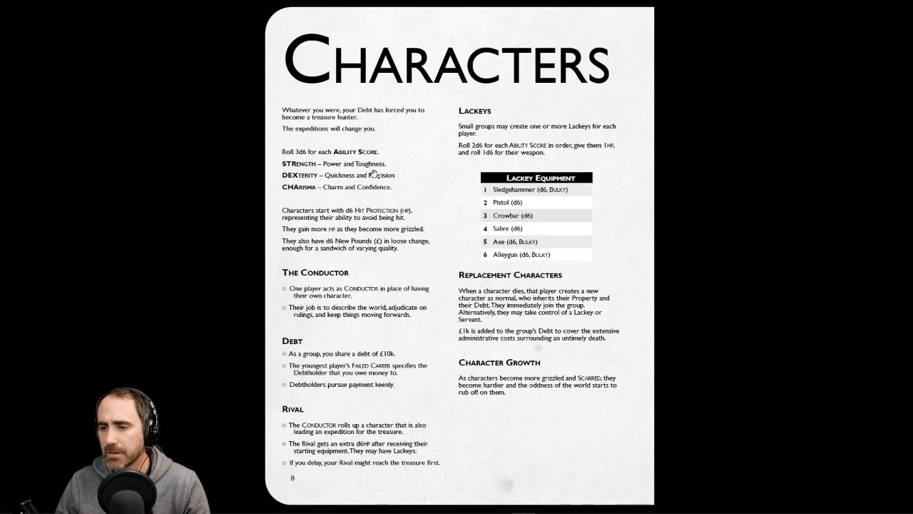
- Switch to the rulebook and look through the Failed Careers, Playing the Game and individual career pages up to Trench Conscript
scroll(374, 174, "down", 1)
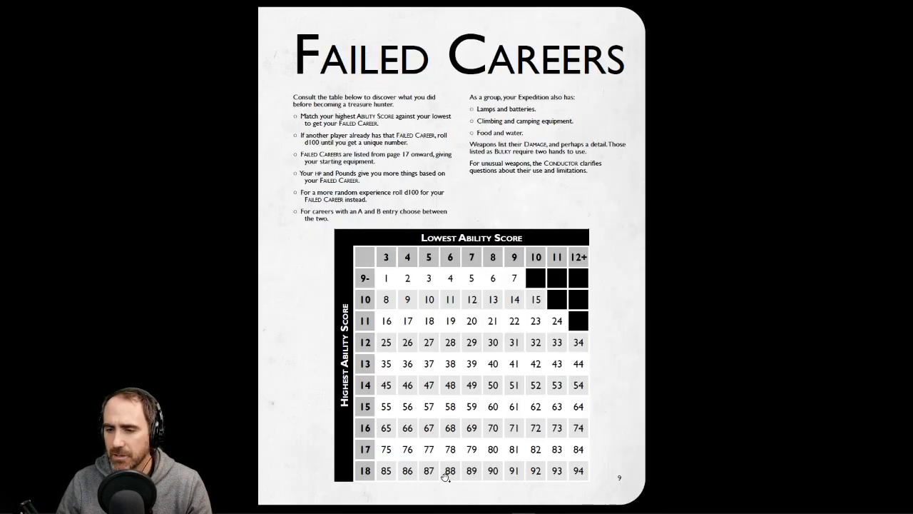
scroll(444, 344, "down", 1)
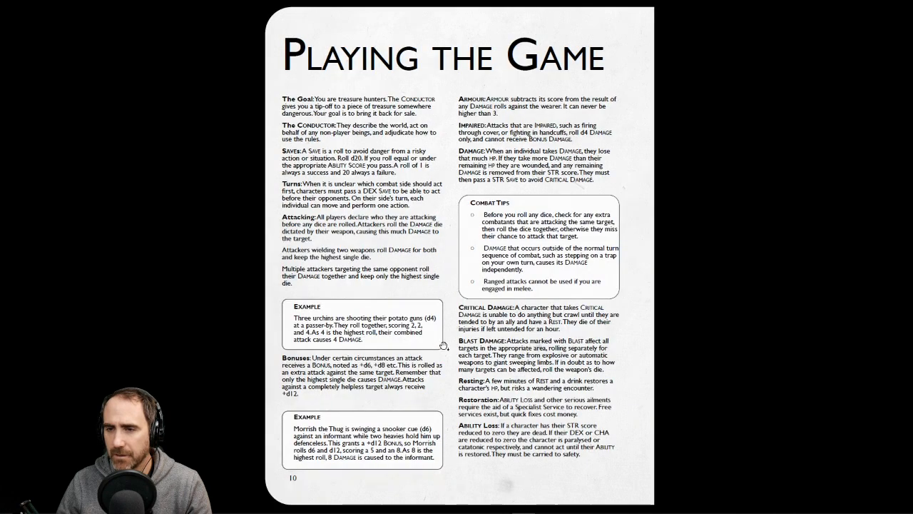
scroll(444, 345, "up", 1)
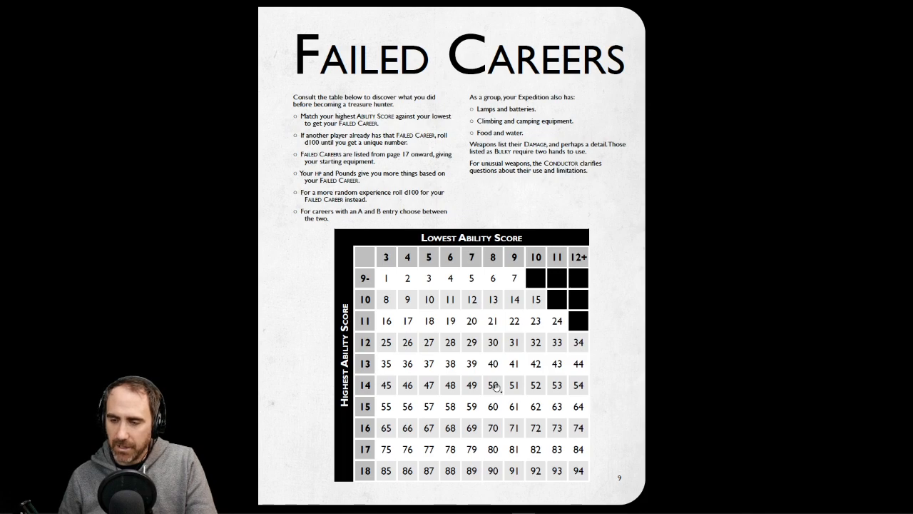
key("Right")
key("Right")
key("Right")
key("Right")
key("Right")
key("Right")
key("Right")
key("Right")
key("Right")
key("Right")
key("Right")
key("Right")
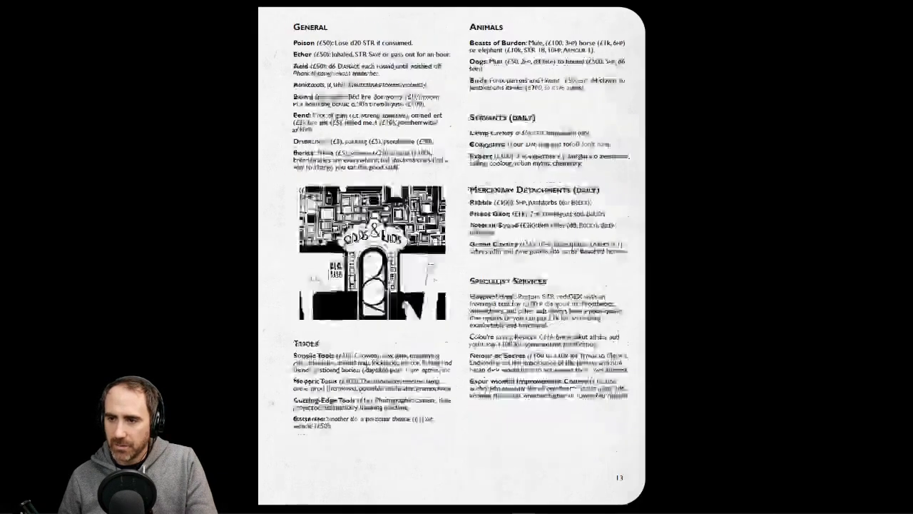
key("Left")
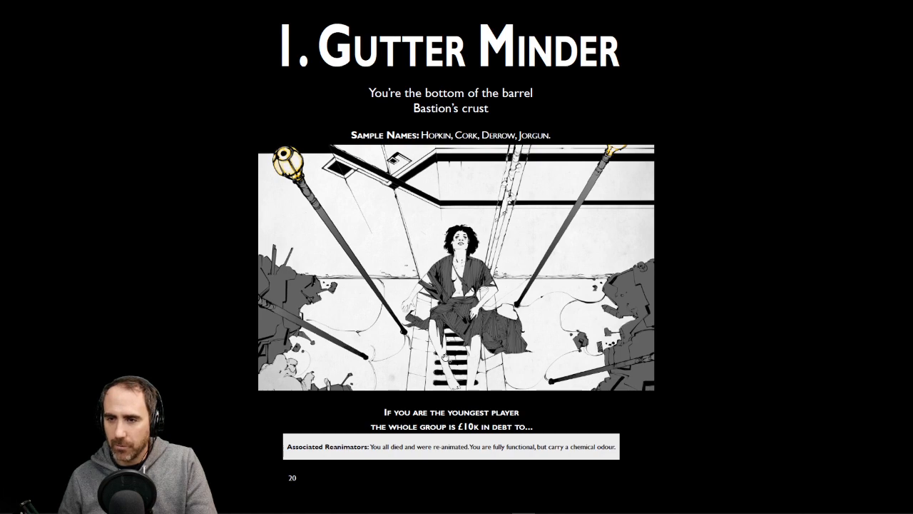
key("Right")
key("Right")
key("Right")
key("Right")
key("Right")
key("Right")
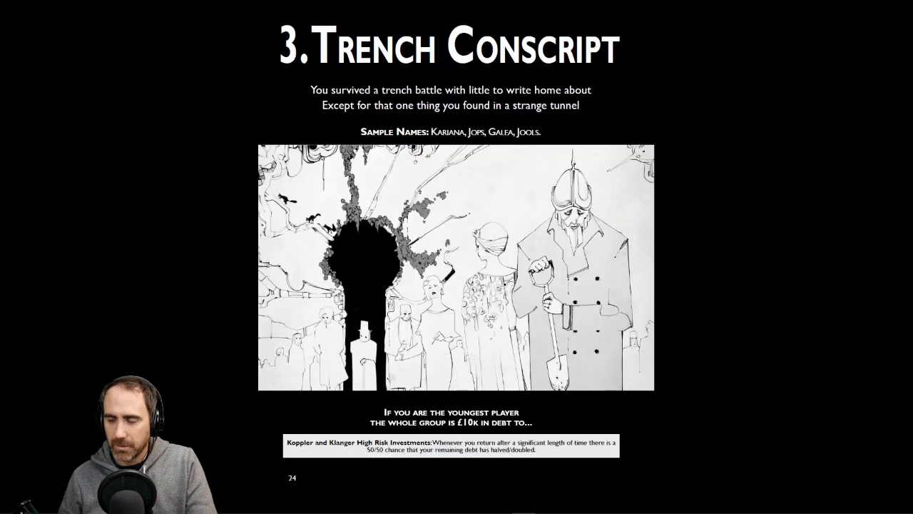
- Page back through the rulebook to the Failed Careers page
key("Left")
key("Left")
key("Left")
key("Left")
key("Left")
key("Left")
key("Left")
key("Left")
key("Left")
key("Left")
key("Left")
key("Left")
key("Left")
key("Left")
key("Left")
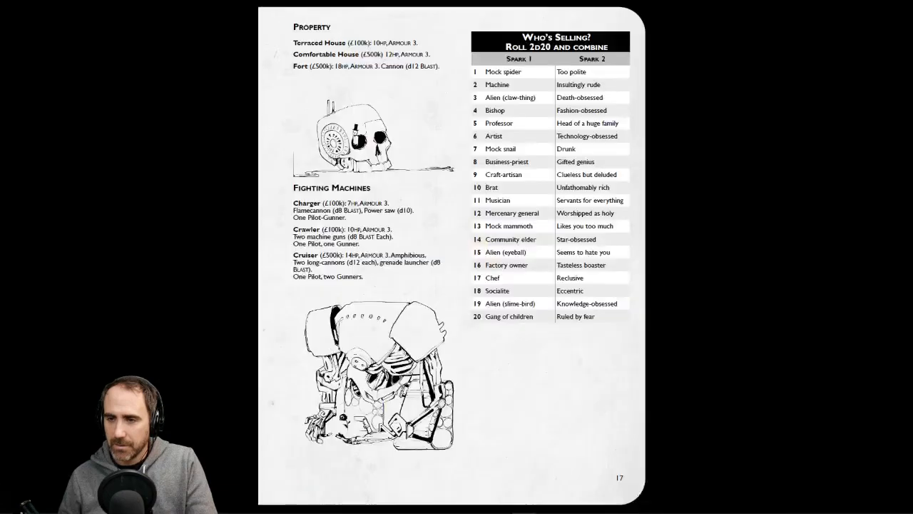
key("Left")
key("Left")
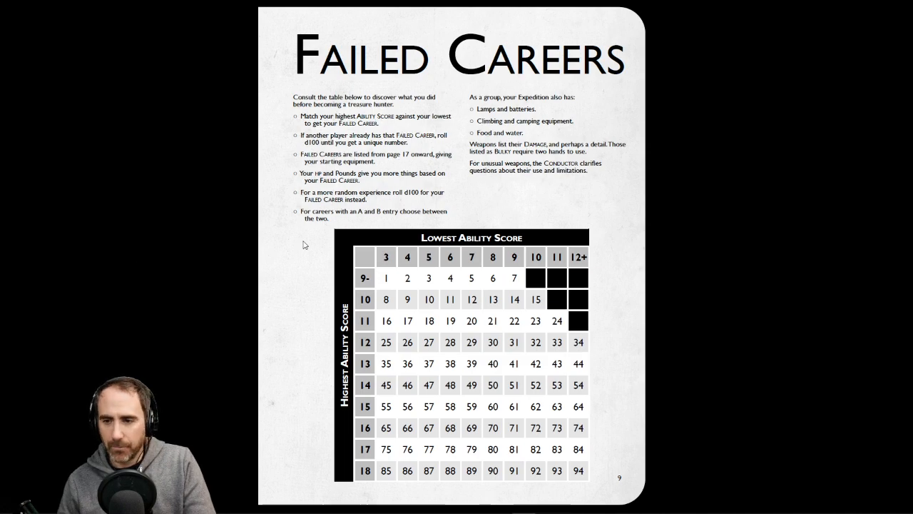
key("super+shift+s")
mouse_move(328, 226)
left_mouse_down()
mouse_move(470, 335)
mouse_move(499, 388)
mouse_move(601, 488)
left_mouse_up()
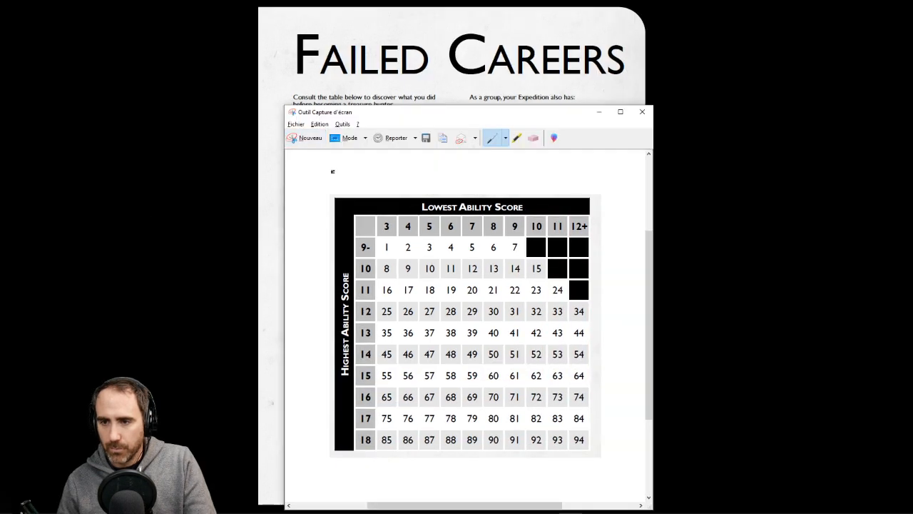
left_click(302, 86)
- Capture the whole Failed Careers page, including title, text and table, and save it as a JPEG named "Failed" in the Electric Bastionland folder
key("shift+super+s")
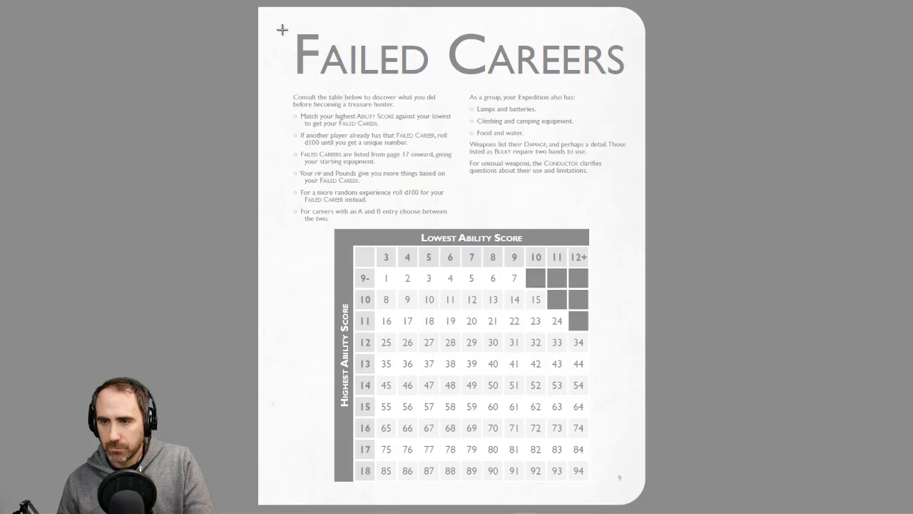
left_click_drag(283, 25, 630, 492)
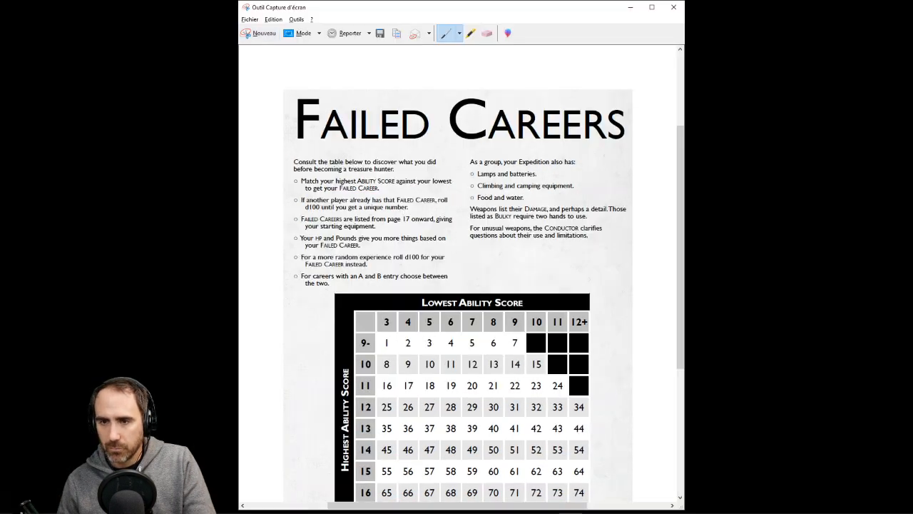
left_click(380, 34)
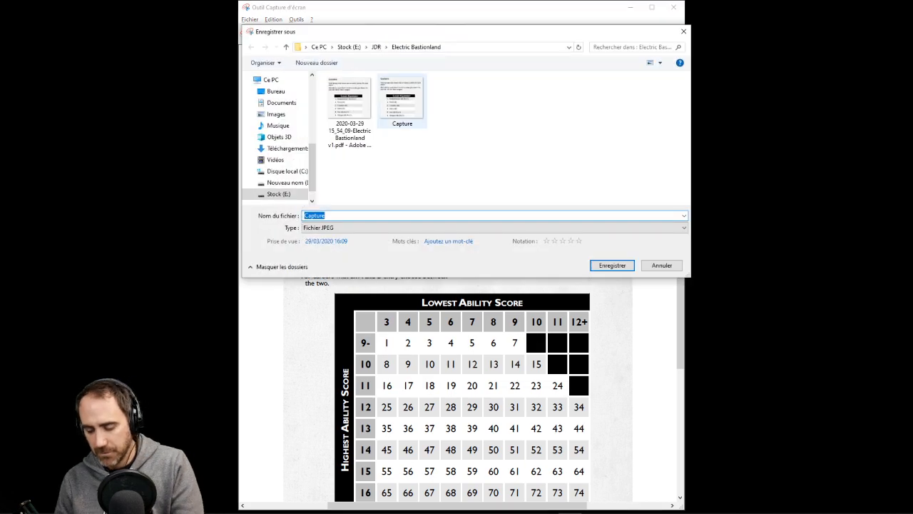
type("Failed")
key("Return")
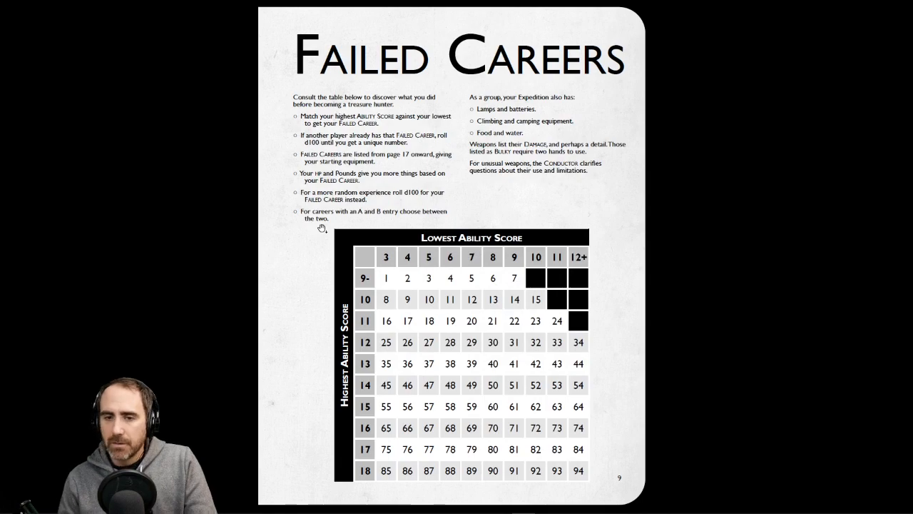
- Return to the game table, create a journal entry, move it onto the scene, and title it "Carrière échouée"
left_click(320, 230)
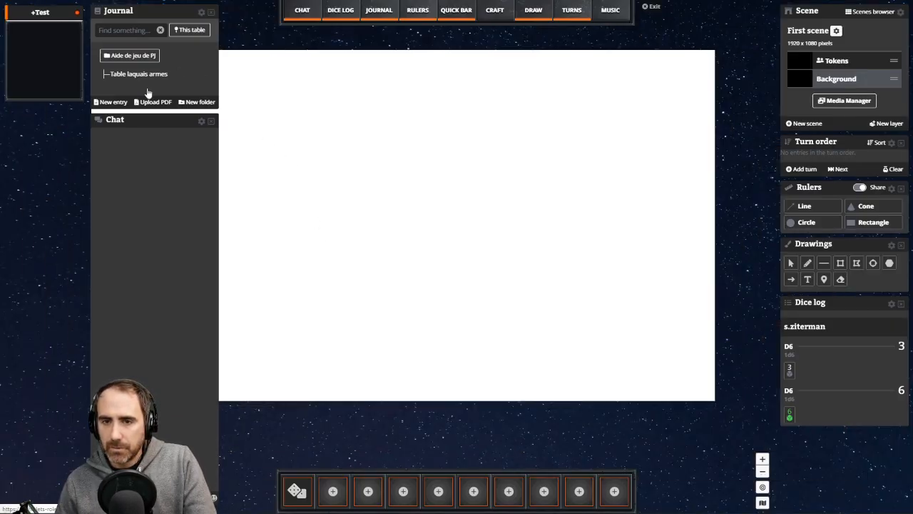
left_click(115, 106)
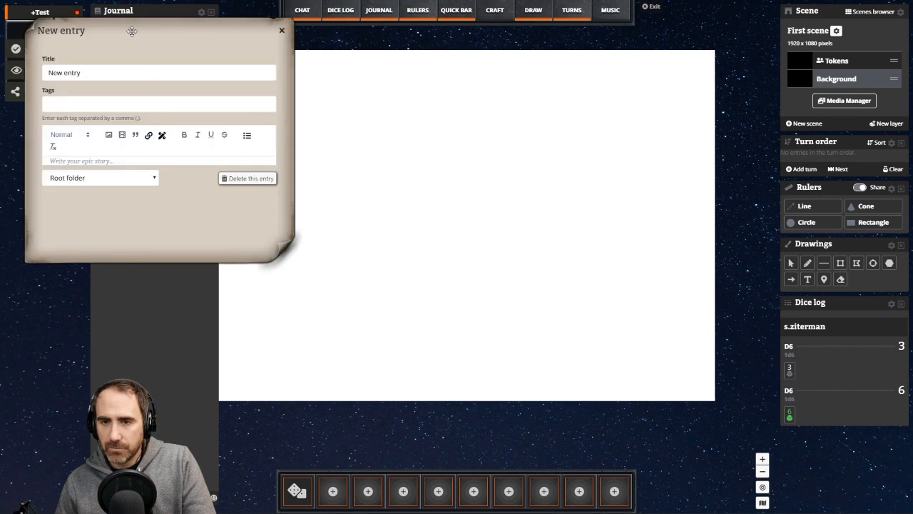
left_click_drag(133, 31, 418, 121)
key("BackSpace")
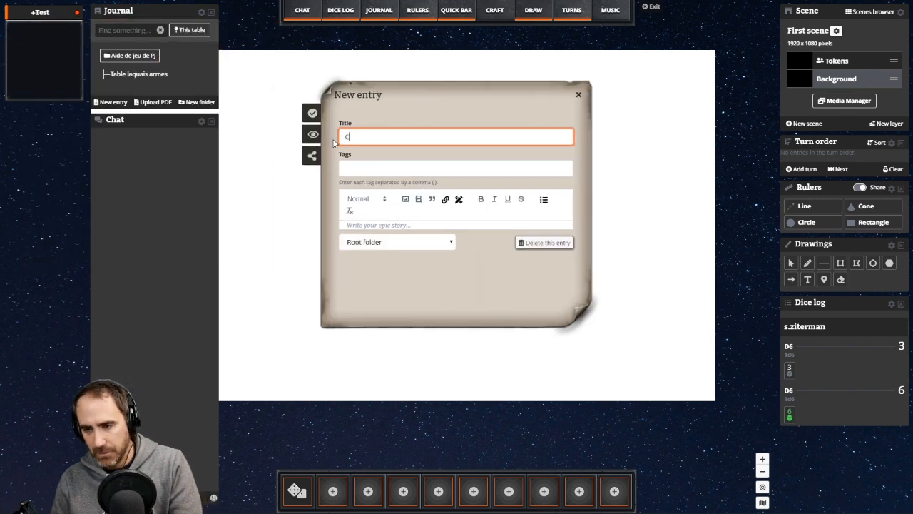
type("Carr")
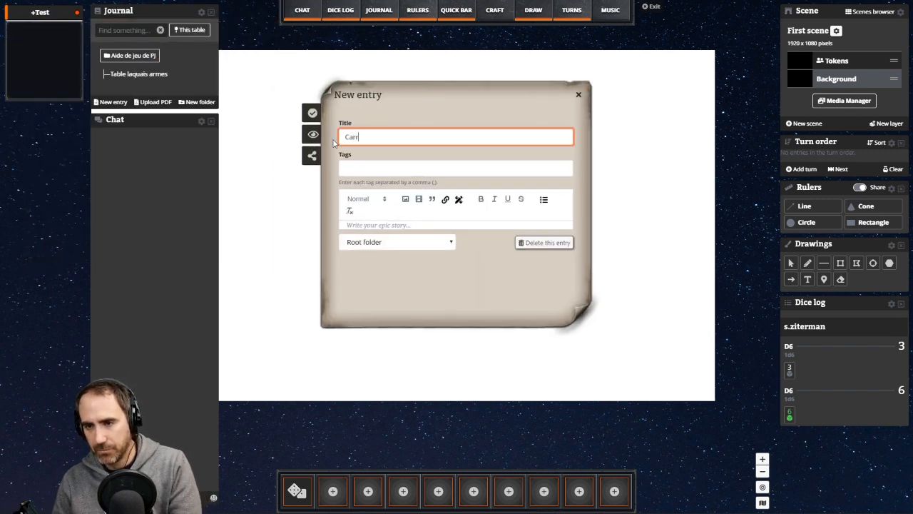
type("ière éch")
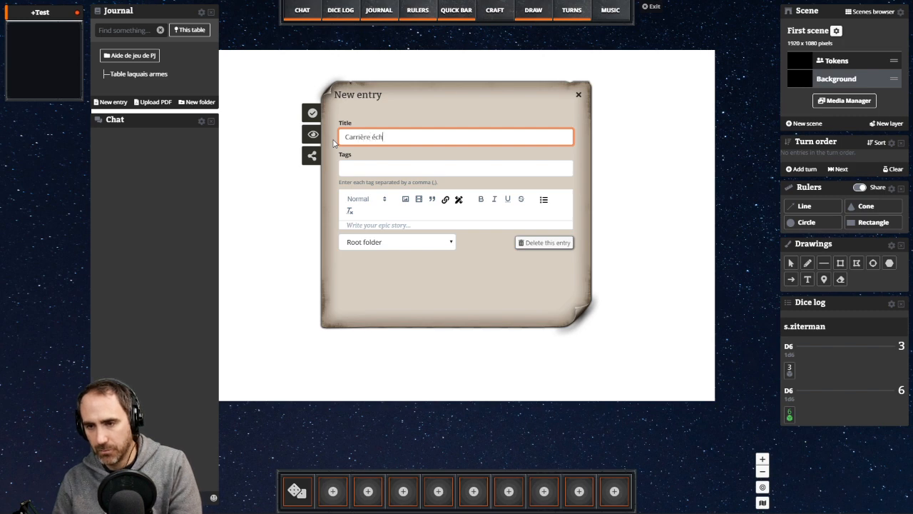
type("ouée")
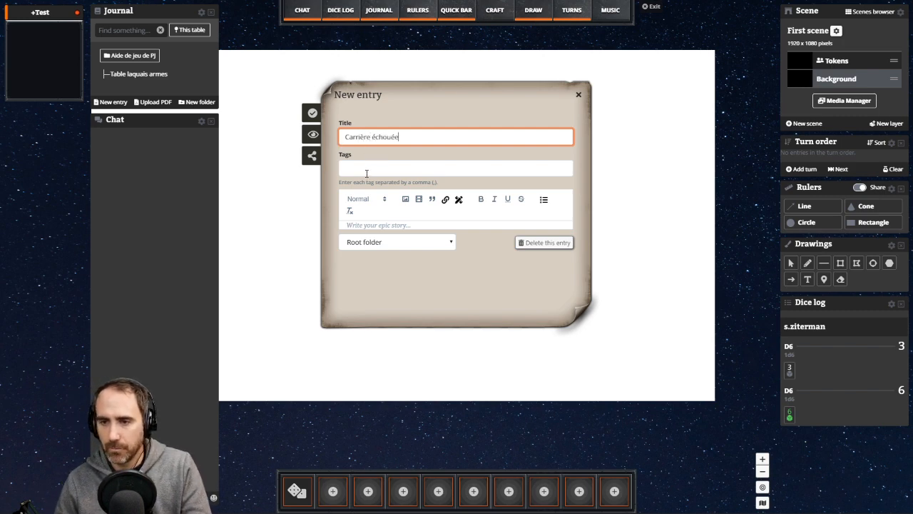
- Add the tags "Tableau, carrière, PJ" to the "Carrière échouée" entry
left_click(366, 171)
type("tableau")
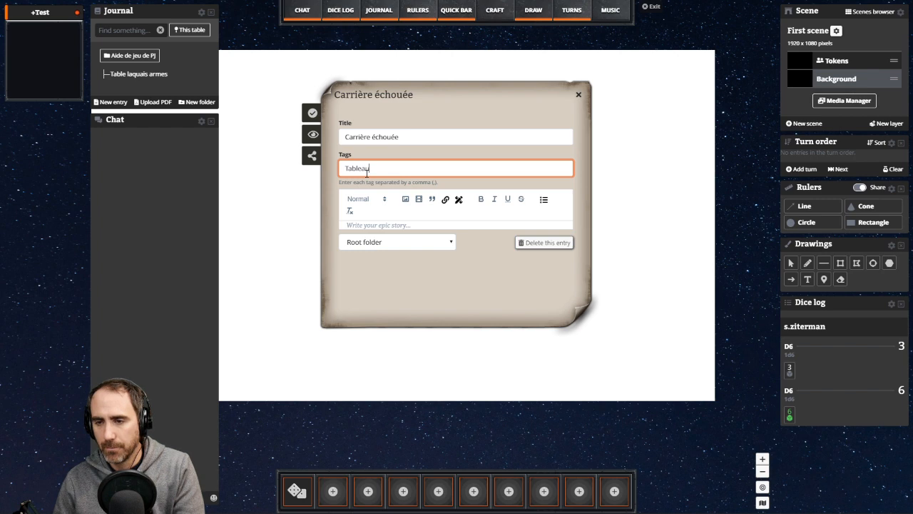
type(", carrière, PJ")
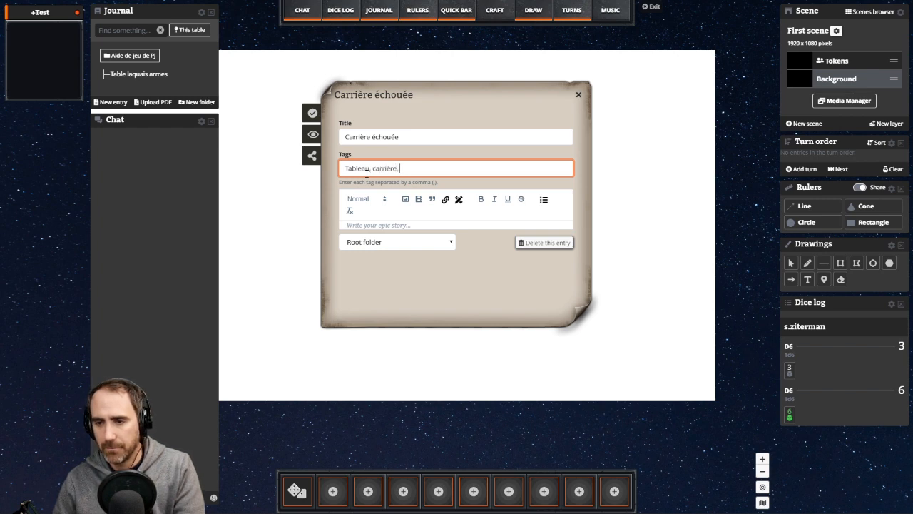
- Upload the "Failed" image to the media library and place the Media Manager beside the "Carrière échouée" entry
left_click(370, 222)
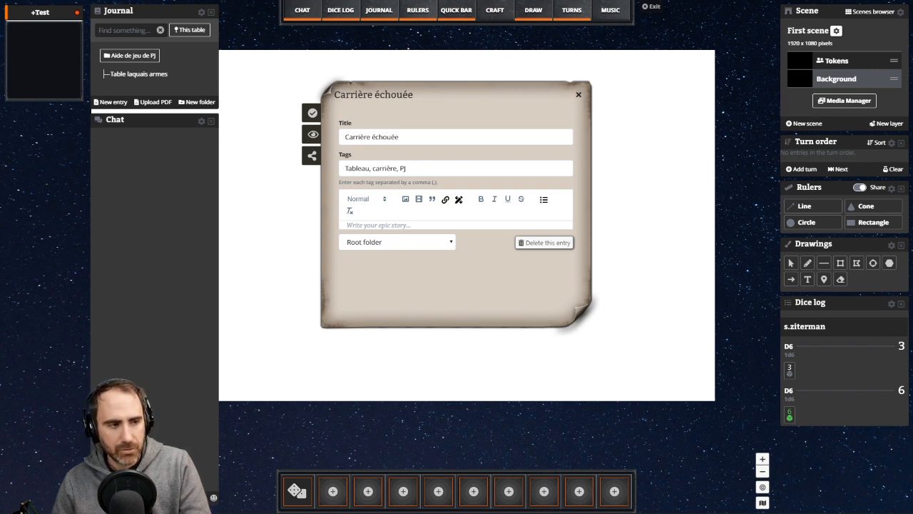
left_click(844, 101)
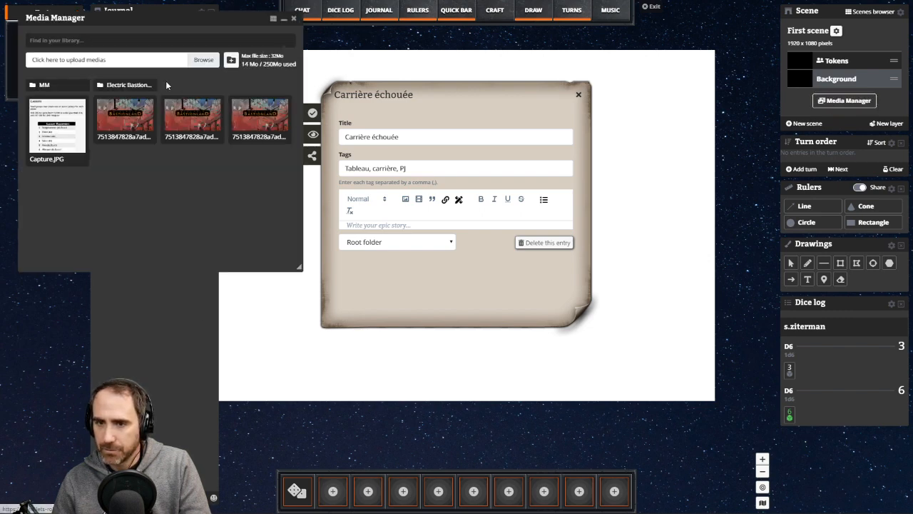
left_click(203, 59)
double_click(200, 80)
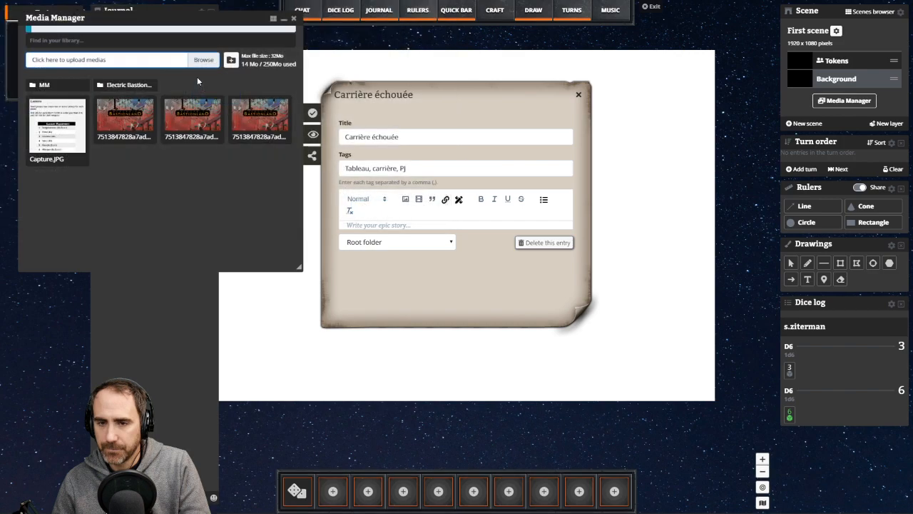
left_click_drag(163, 22, 730, 104)
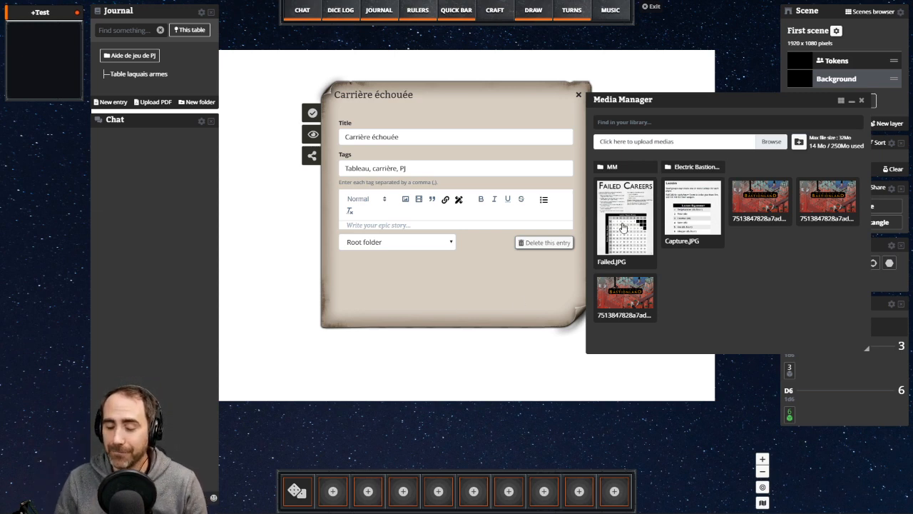
- Try to place Failed.JPG from the media library into the body of the "Carrière échouée" entry
left_click_drag(623, 227, 465, 225)
left_click(446, 245)
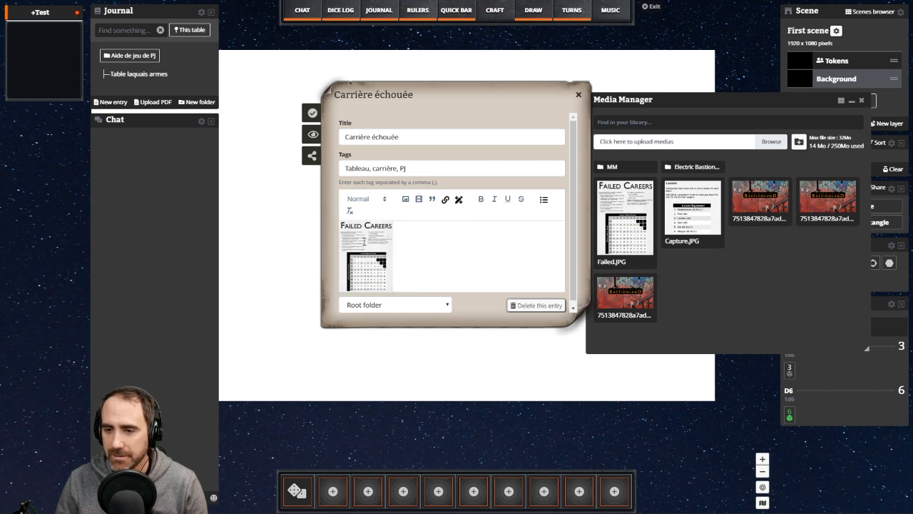
scroll(365, 270, "down", 1)
key("BackSpace")
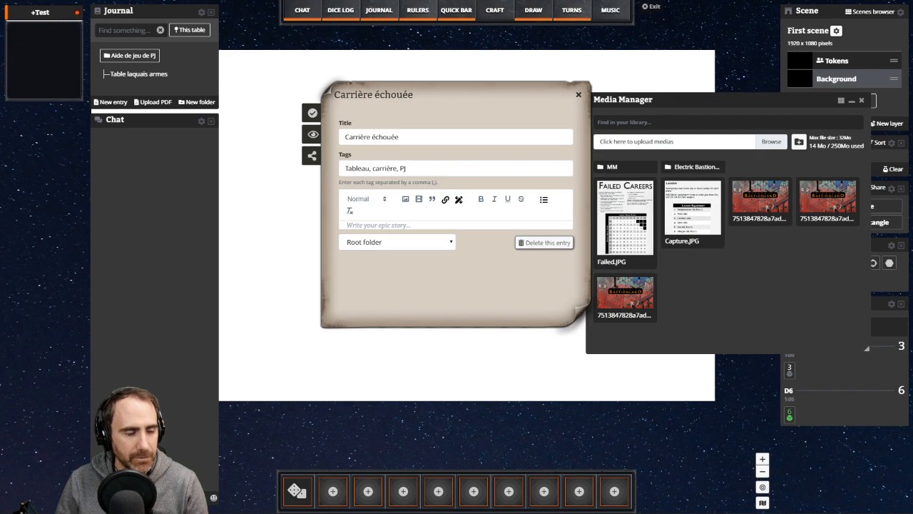
left_click_drag(625, 221, 434, 231)
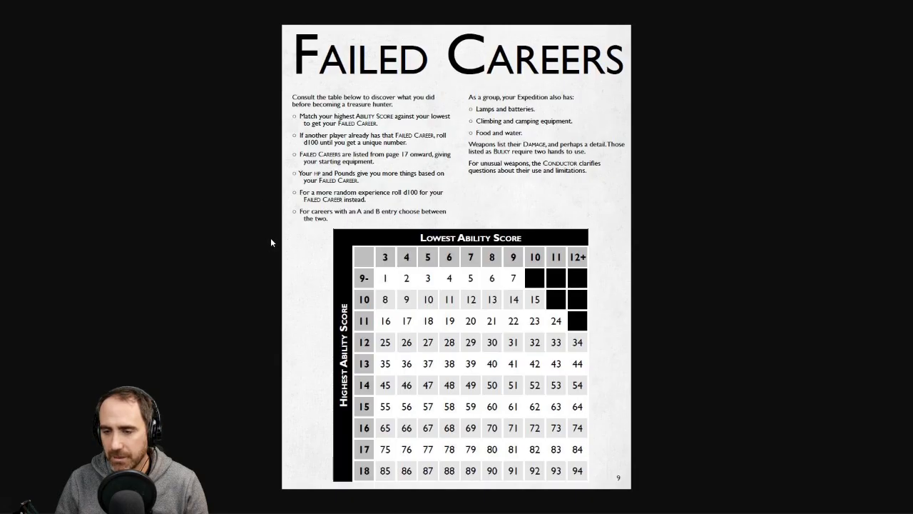
key("alt+Left")
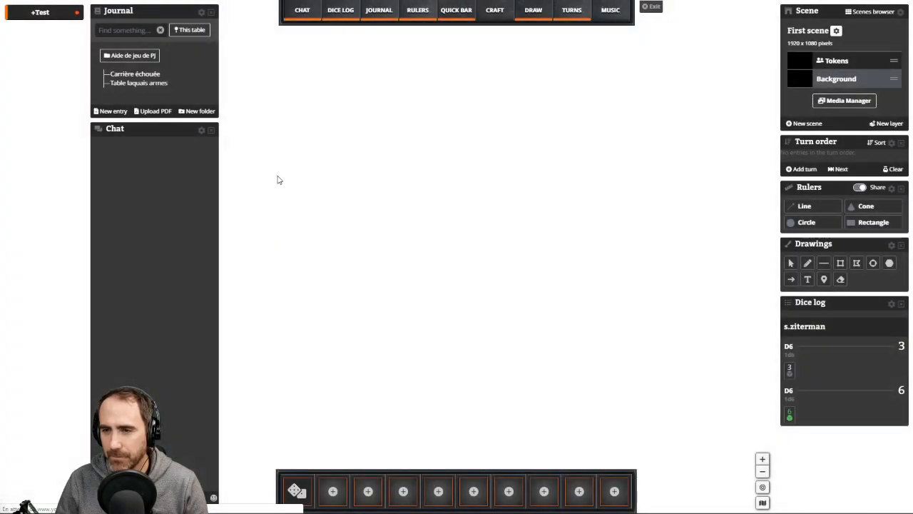
- Reopen the "Carrière échouée" entry, move it onto the scene, and insert the local "Failed" image file into its body
left_click(135, 74)
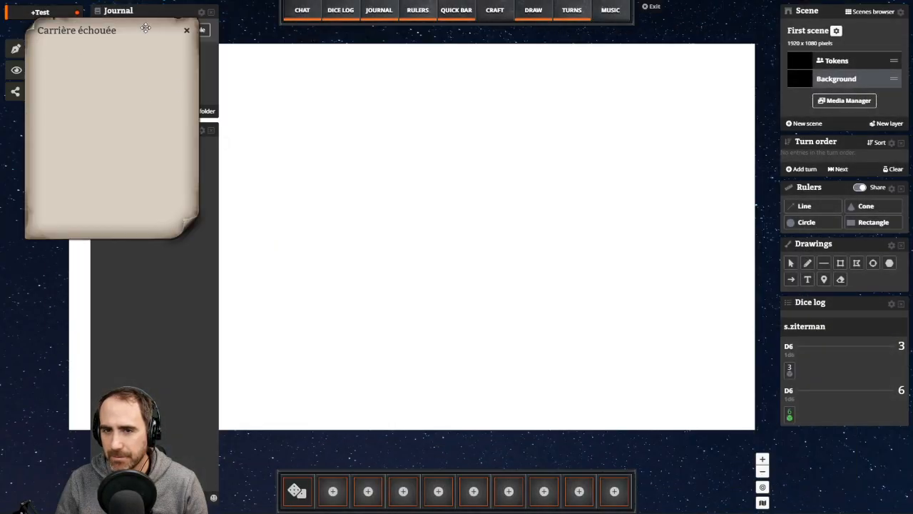
left_click_drag(94, 33, 446, 144)
left_click(367, 164)
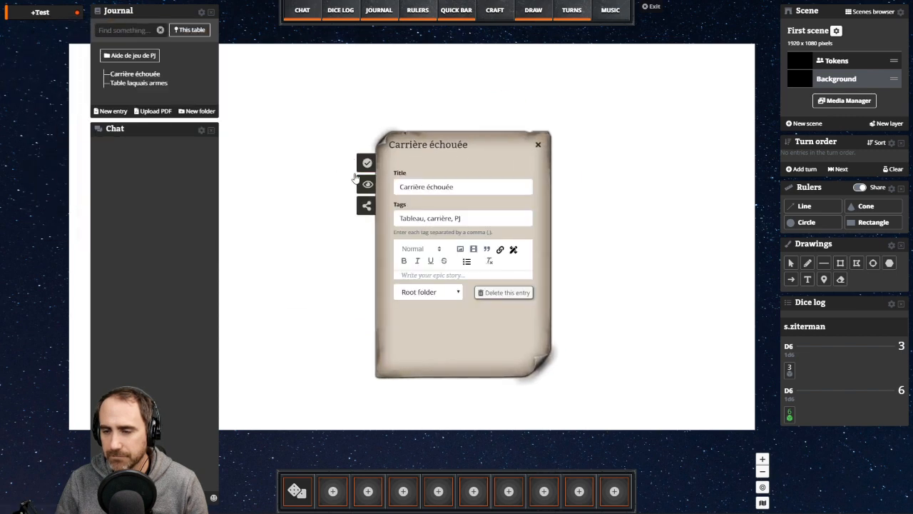
left_click(461, 252)
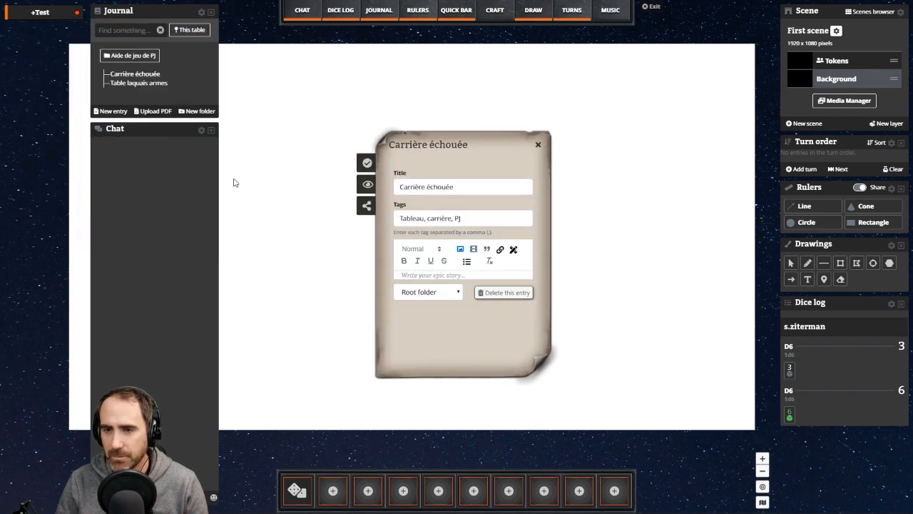
left_click(264, 79)
double_click(263, 79)
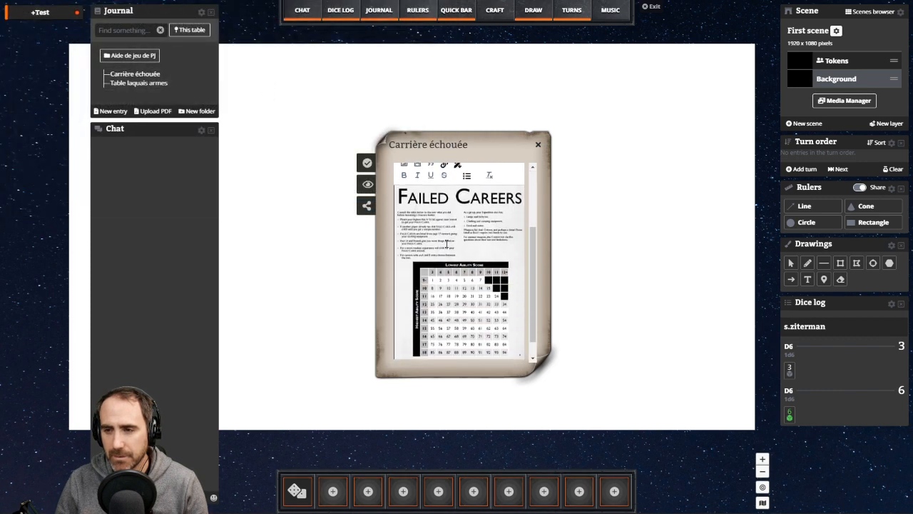
scroll(458, 322, "down", 1)
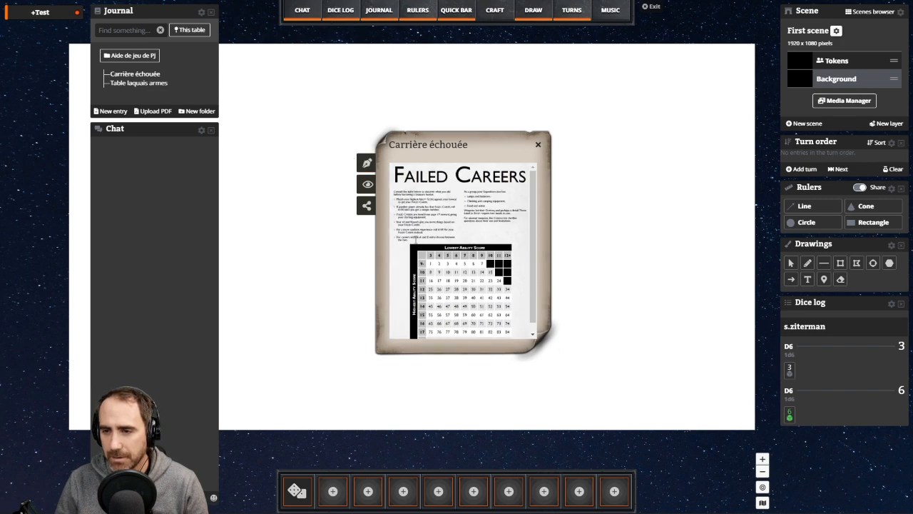
- Enlarge the "Carrière échouée" entry and move it higher on the scene so the Failed Careers text can be read
left_click_drag(522, 345, 710, 485)
left_click_drag(530, 140, 418, 54)
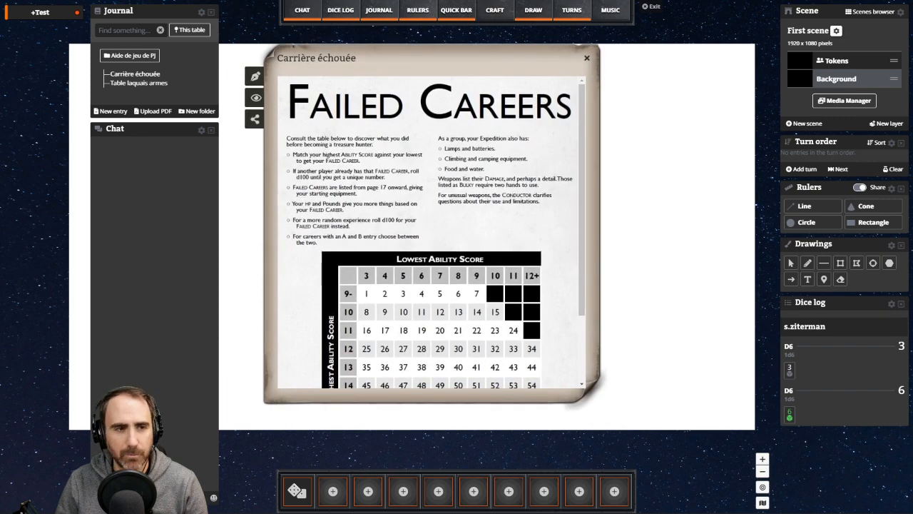
left_click_drag(584, 389, 639, 480)
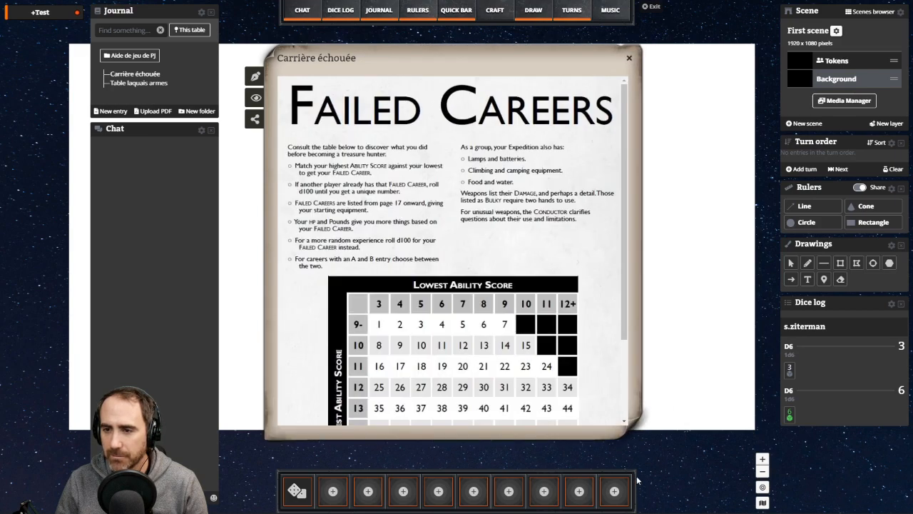
scroll(491, 342, "down", 3)
scroll(491, 343, "up", 3)
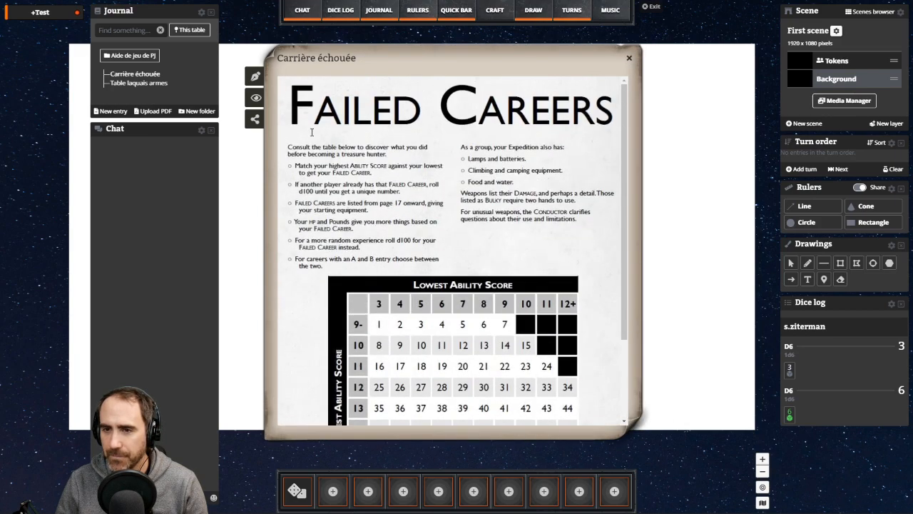
- Compare the editing and reading views of the "Carrière échouée" entry to check how its image is displayed
left_click(255, 76)
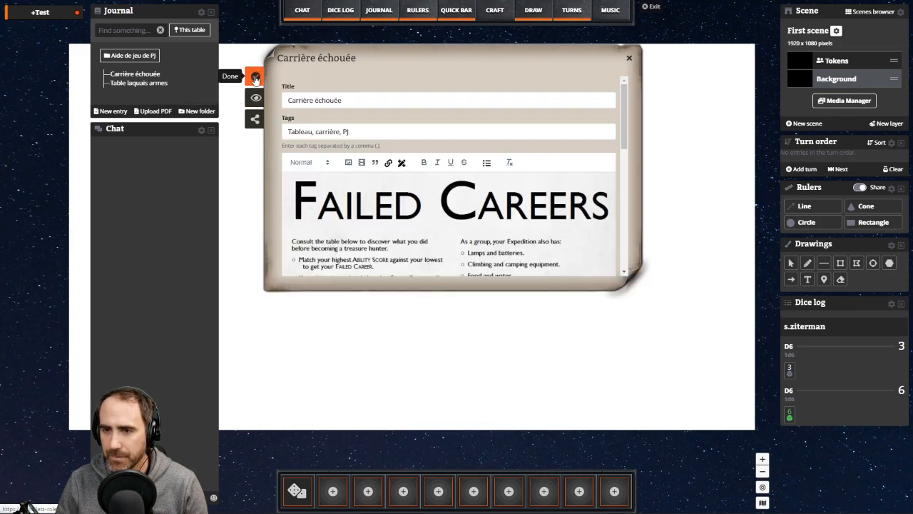
left_click(254, 76)
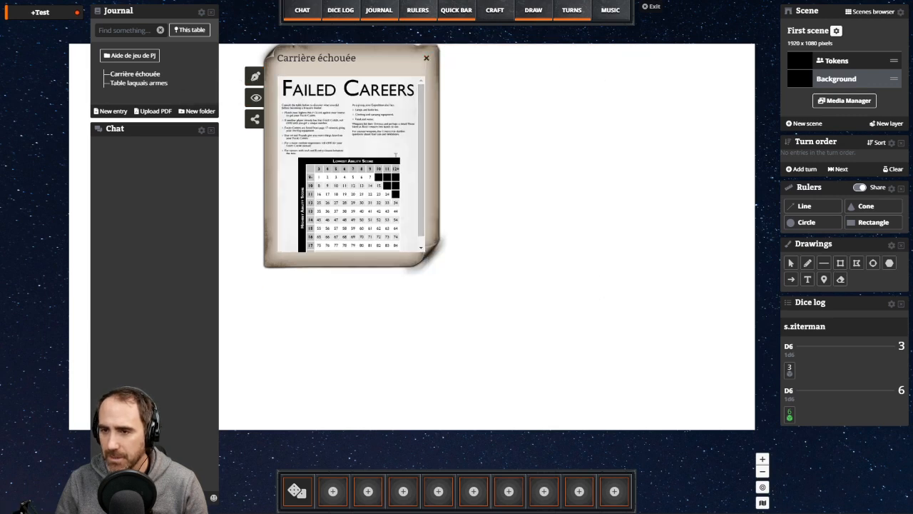
left_click(421, 249)
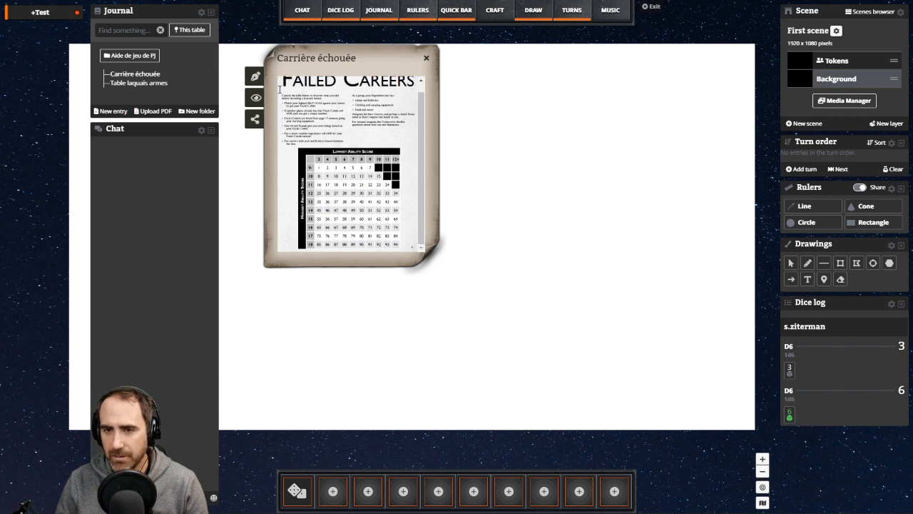
left_click(255, 76)
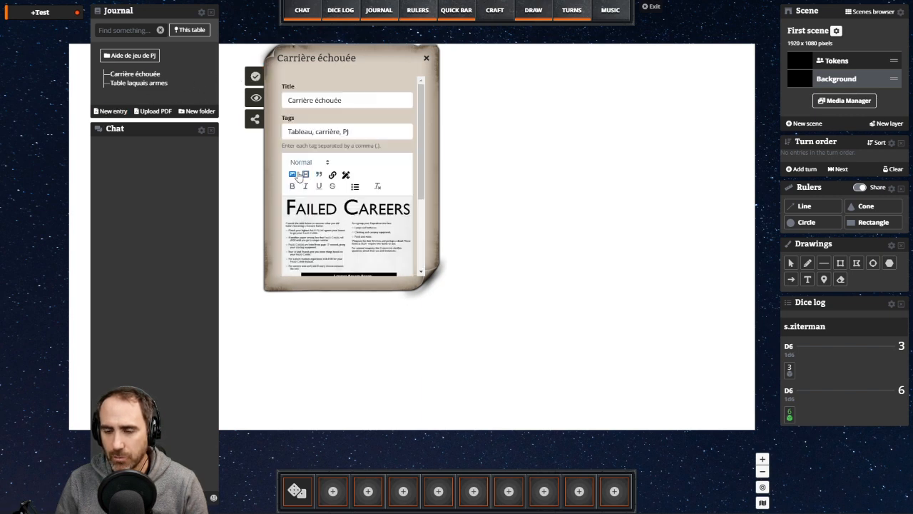
left_click(255, 76)
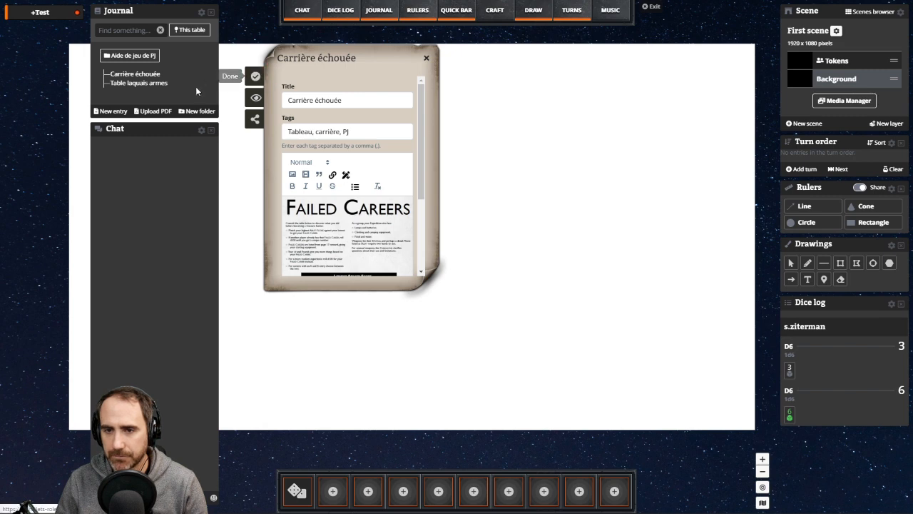
- Create another journal entry, move it onto the scene, and open the Media Manager
left_click(123, 112)
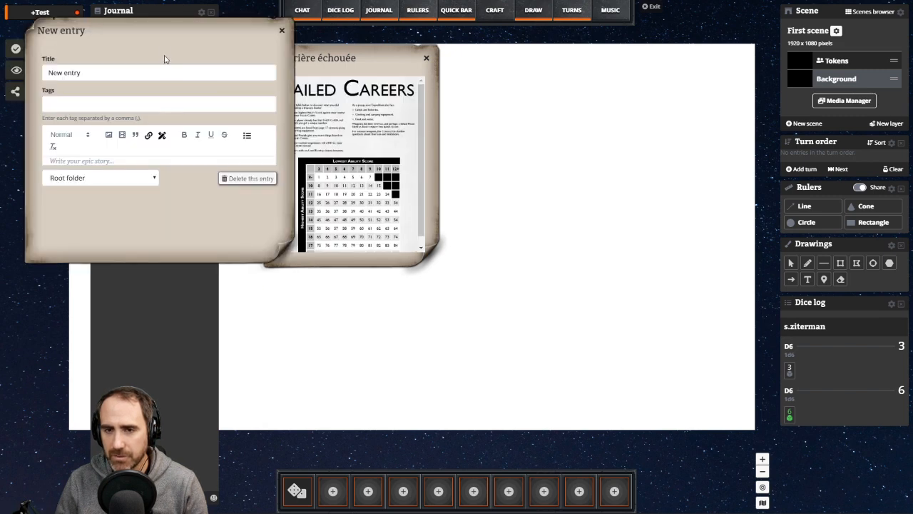
left_click_drag(546, 141, 502, 126)
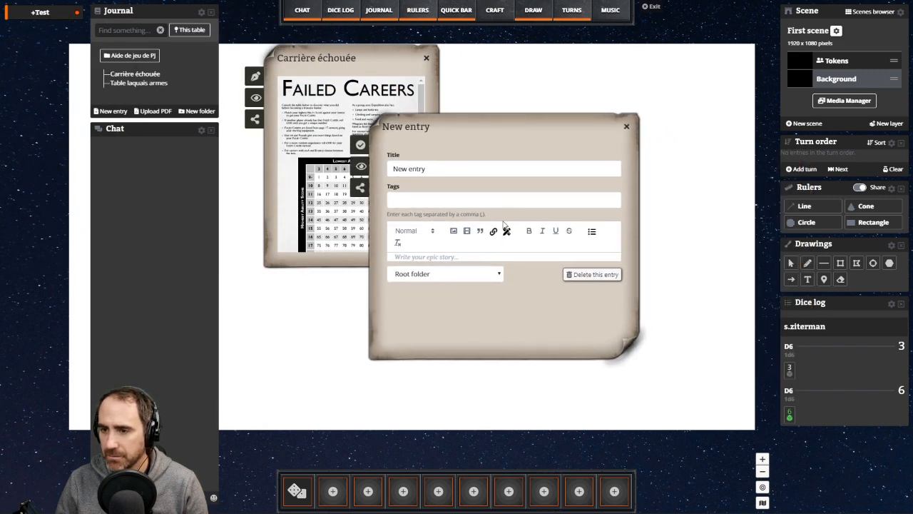
left_click(821, 104)
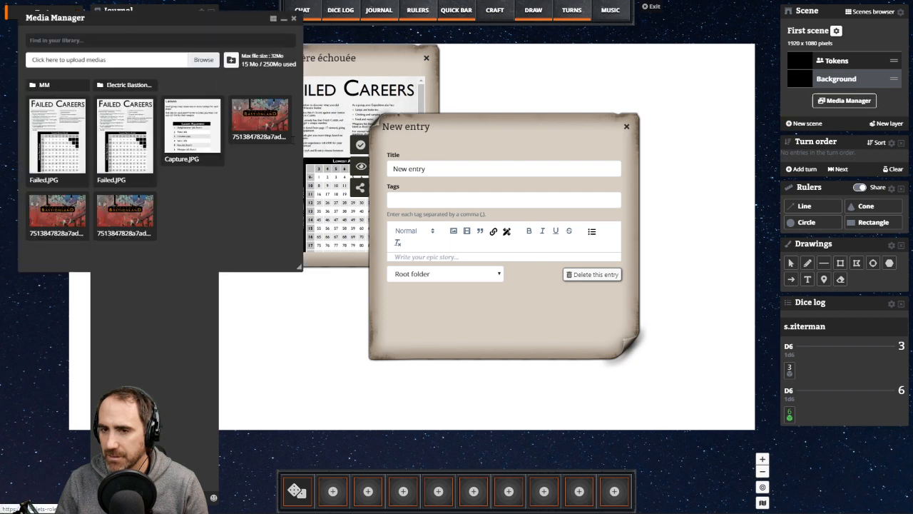
- Try Failed.JPG from the media library in the new entry's body, view it in reading mode, and remove the image
left_click_drag(72, 133, 462, 259)
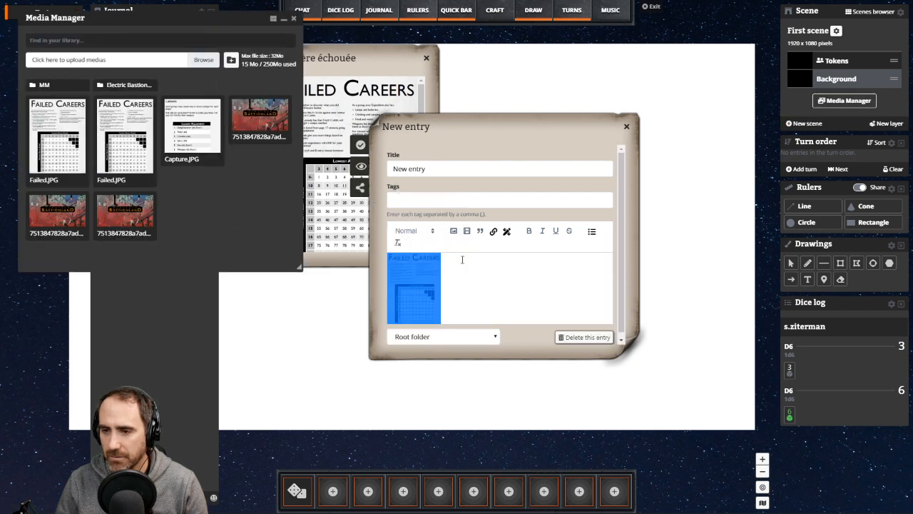
left_click(360, 144)
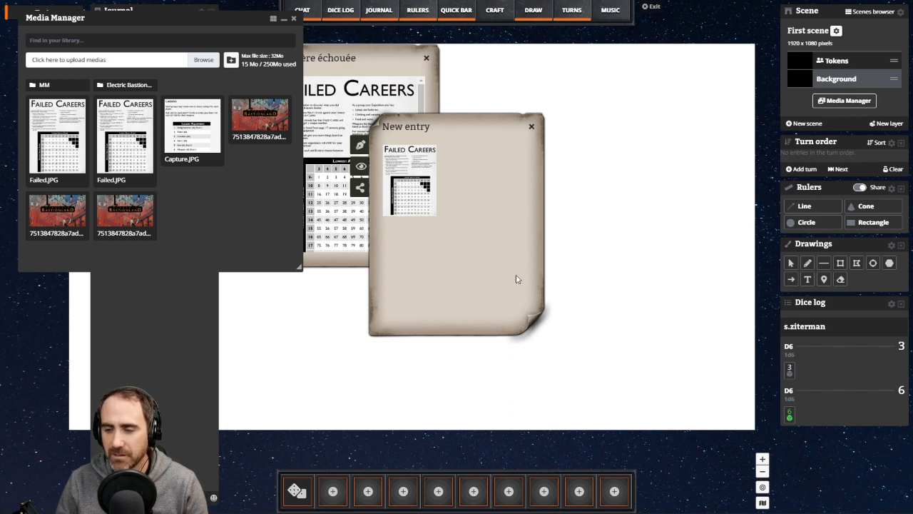
left_click(360, 145)
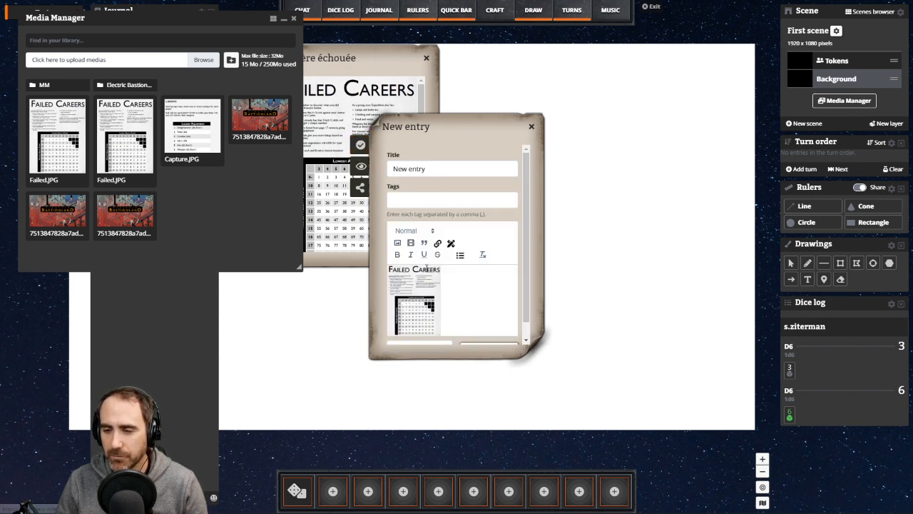
scroll(449, 276, "down", 1)
key("BackSpace")
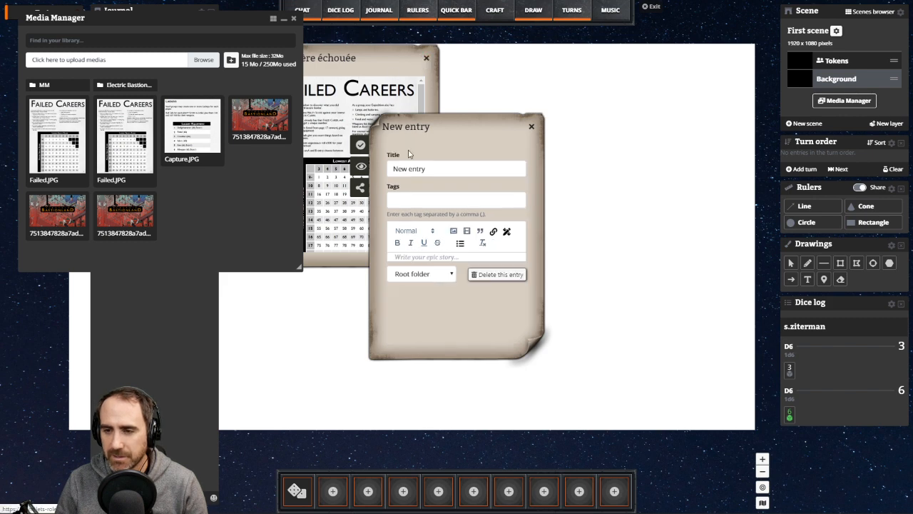
- Try both image sources for the new entry: insert and delete the library's Failed.JPG, and browse local files without choosing one
left_click_drag(59, 144, 457, 265)
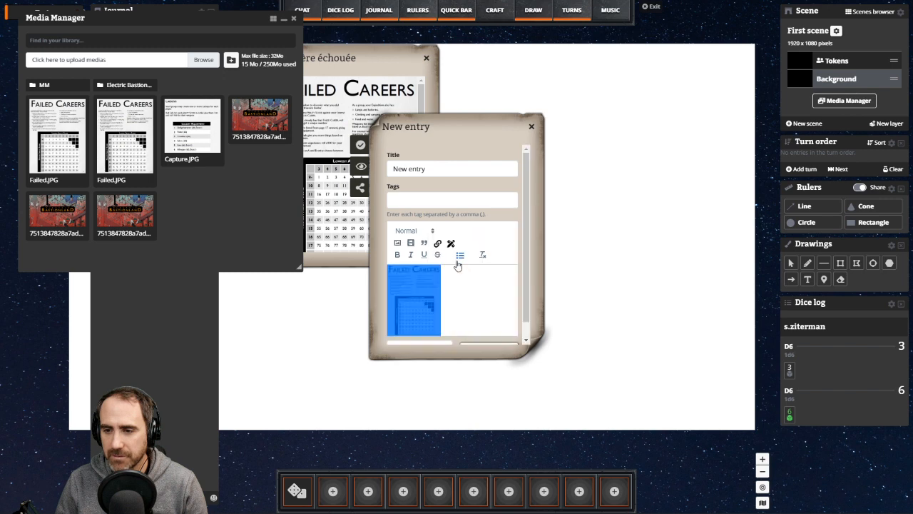
left_click(447, 286)
scroll(446, 285, "down", 1)
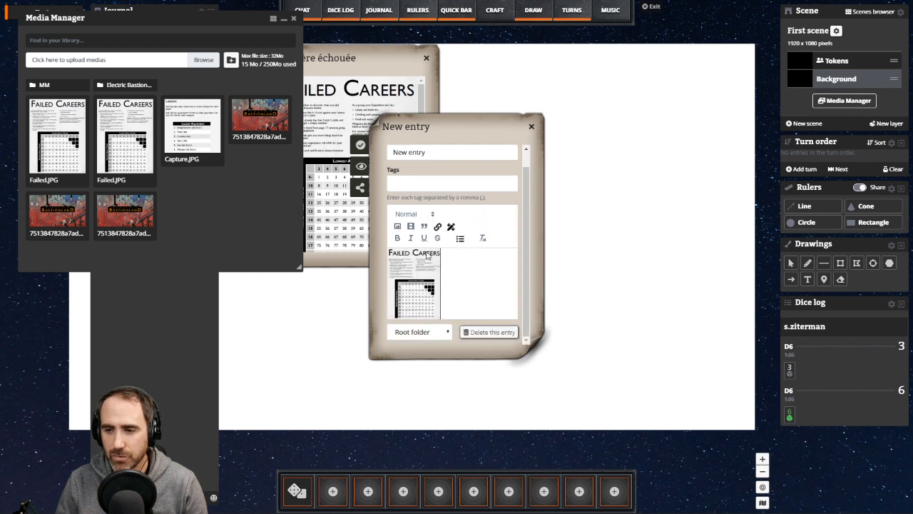
key("BackSpace")
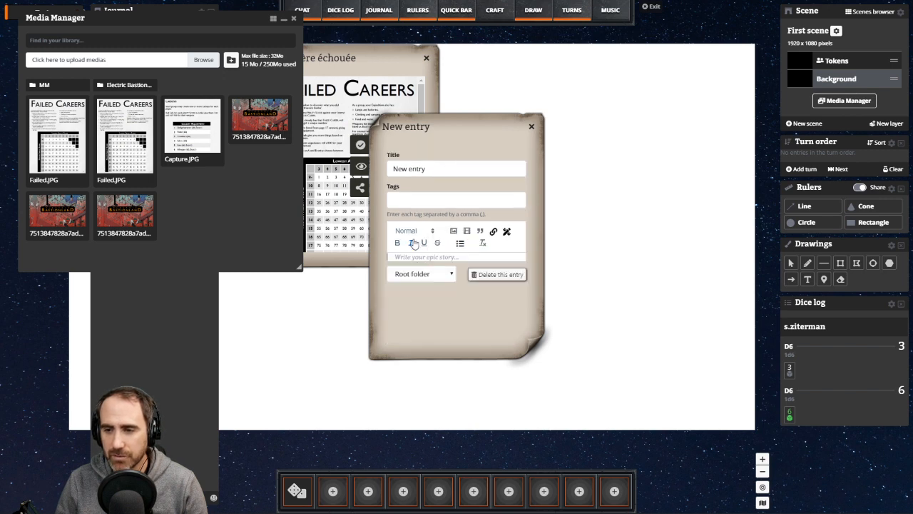
left_click(453, 231)
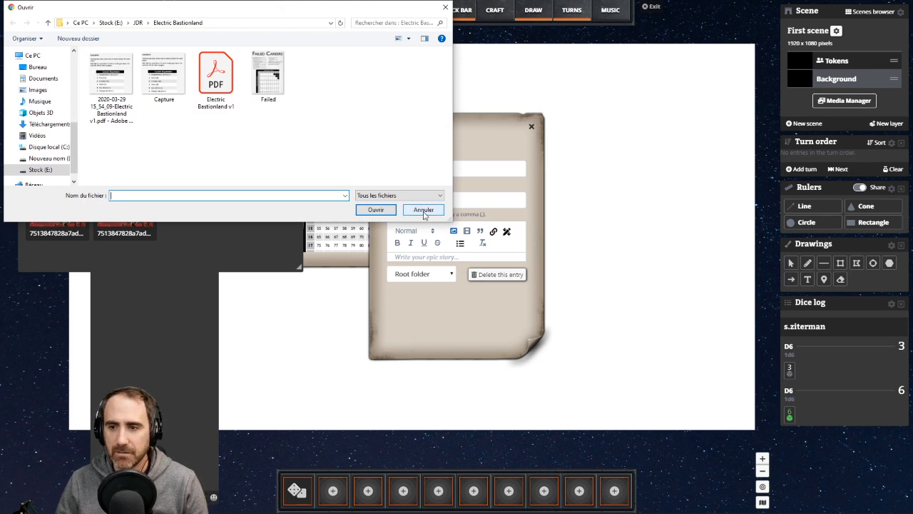
left_click(428, 210)
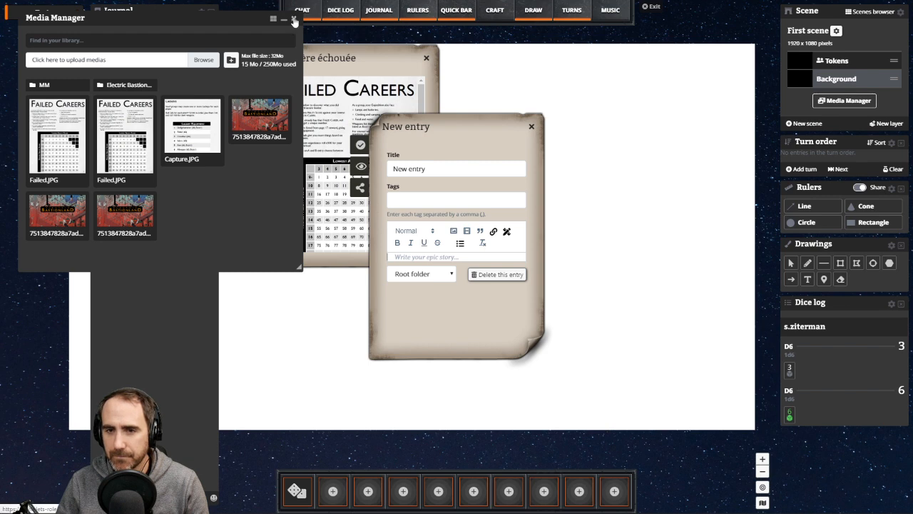
- Close the Media Manager and the "Carrière échouée" entry, leaving the new entry open
left_click(294, 19)
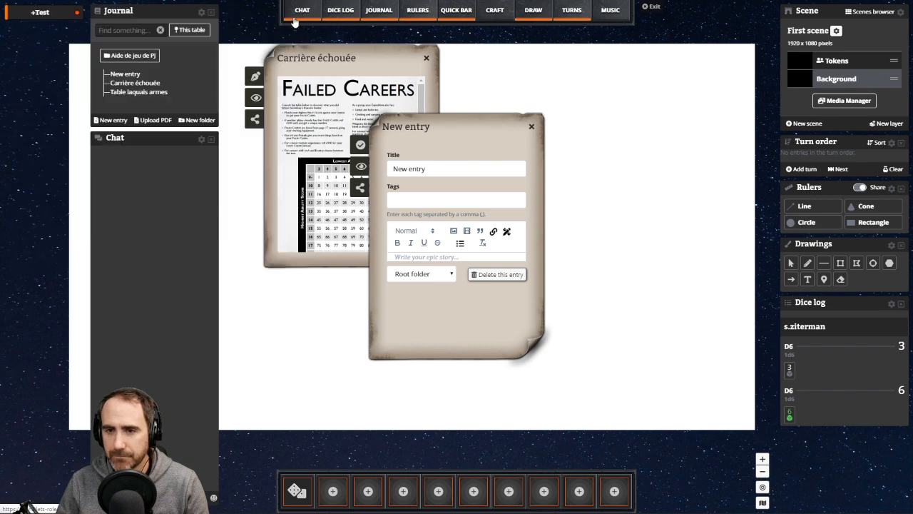
left_click_drag(364, 56, 298, 73)
left_click(361, 74)
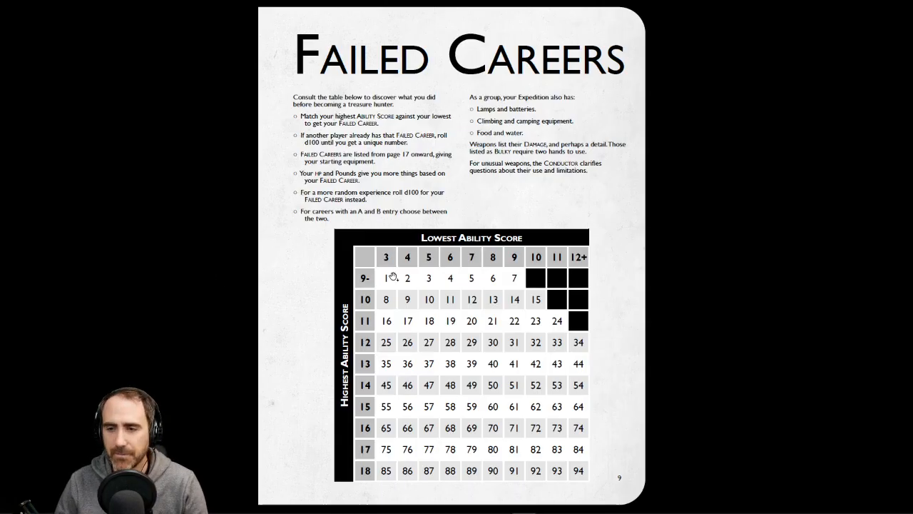
- Look through the rulebook PDF from the Failed Careers page to the Scars Table on page 11
scroll(397, 273, "down", 2)
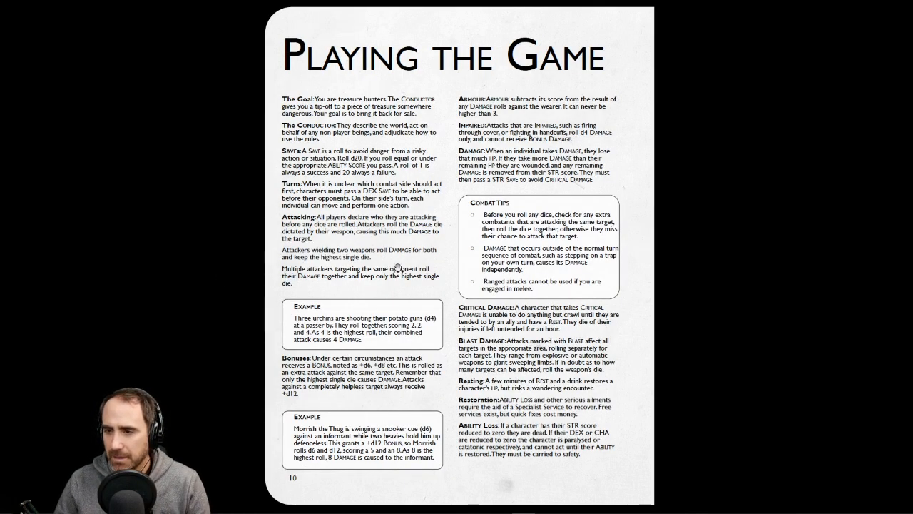
scroll(397, 267, "down", 2)
scroll(397, 266, "up", 1)
scroll(397, 266, "down", 2)
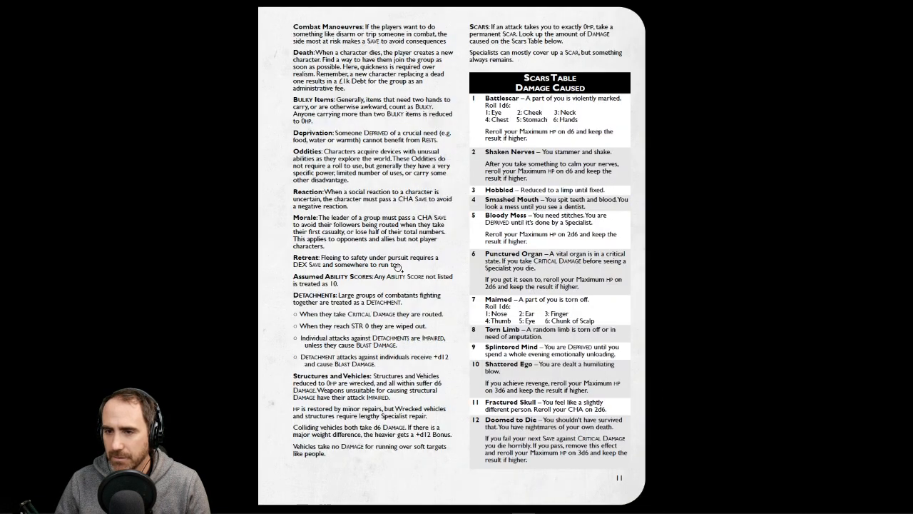
scroll(397, 267, "up", 1)
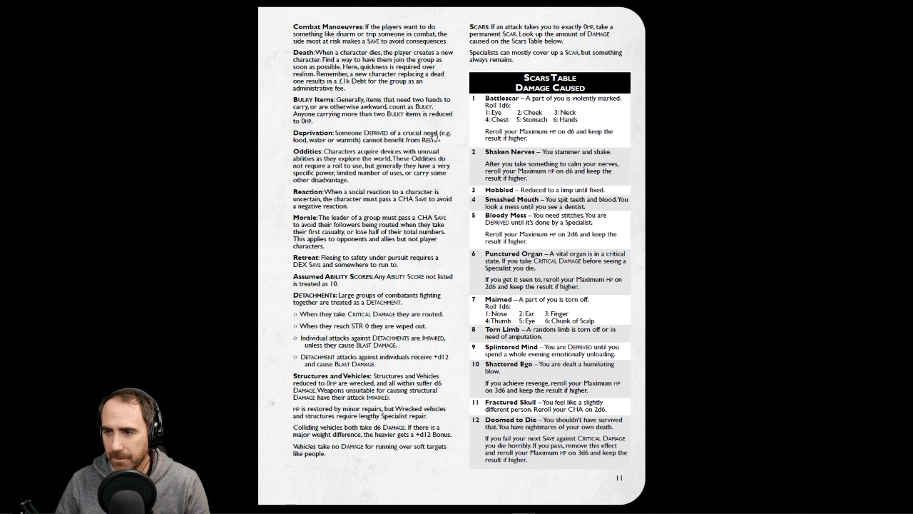
scroll(489, 314, "down", 1)
scroll(492, 250, "up", 1)
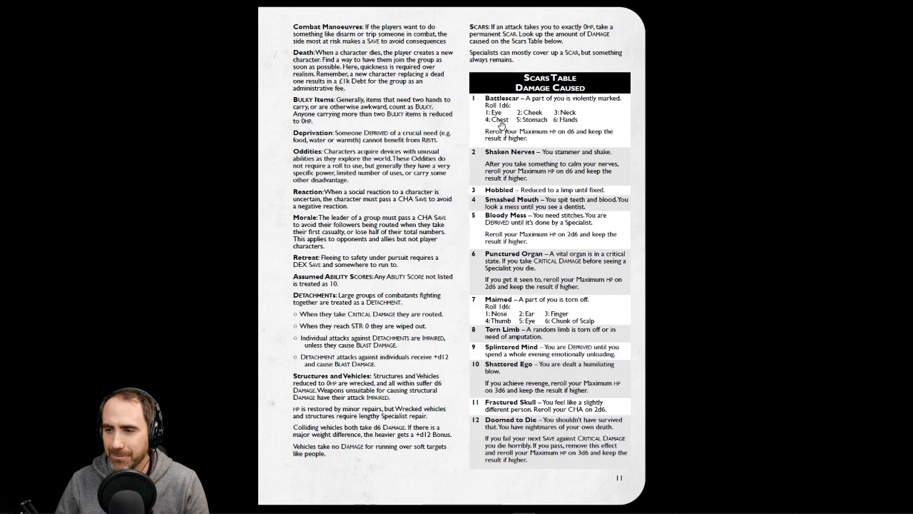
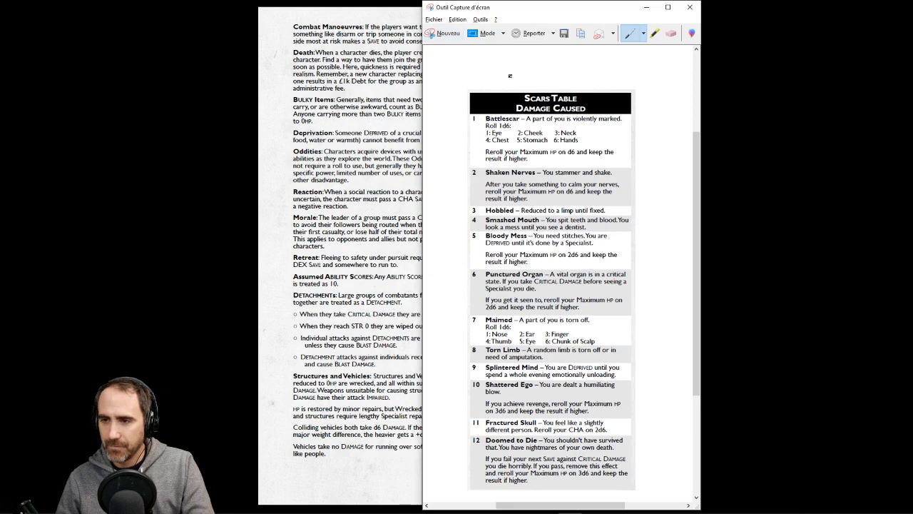
- Save the screen capture of the Scars Table as the JPEG file "Cicatrices" in the Electric Bastionland folder, leaving the existing Capture file intact
left_click(563, 34)
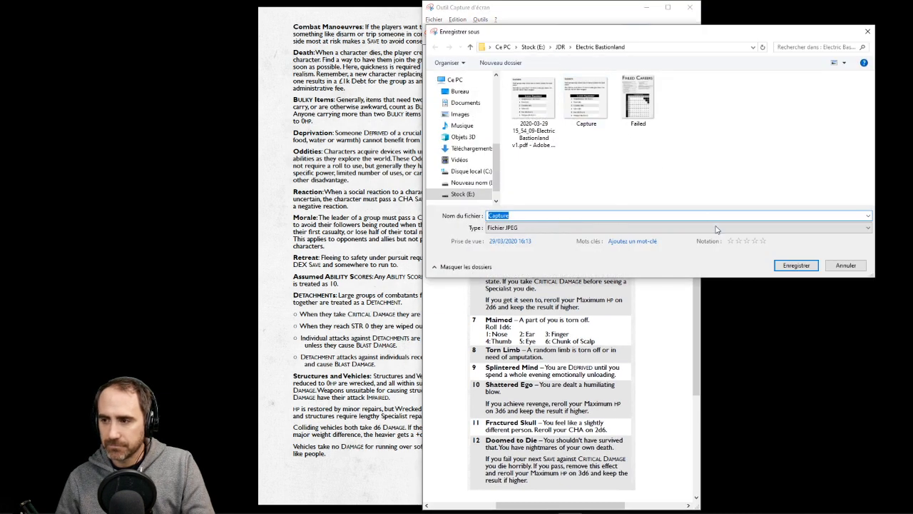
left_click(796, 265)
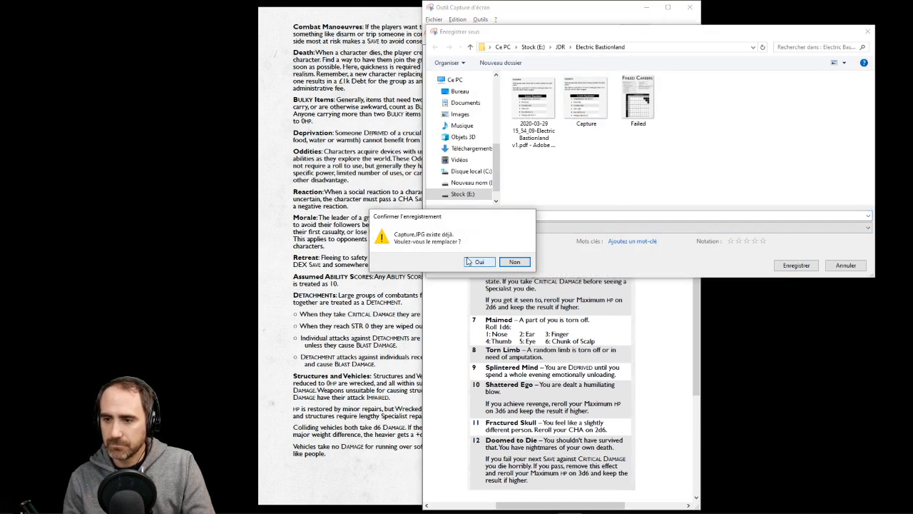
left_click(515, 262)
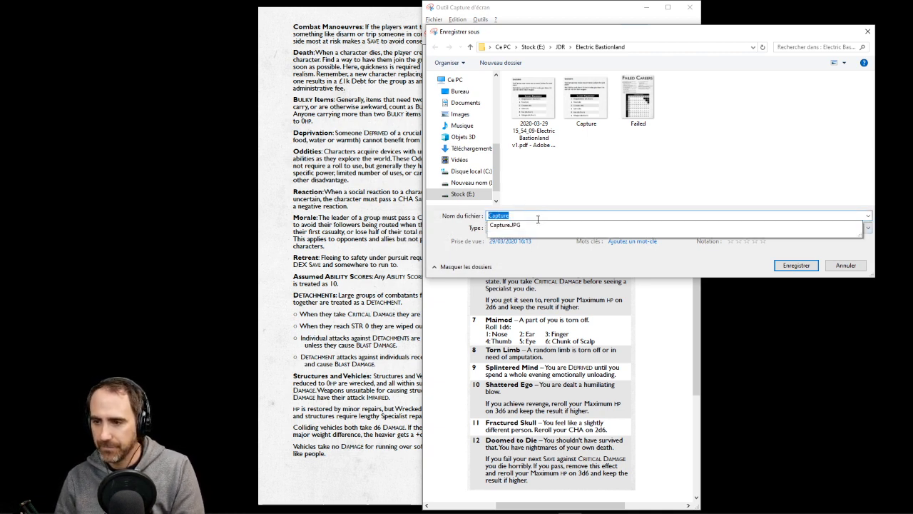
type("Cicatr")
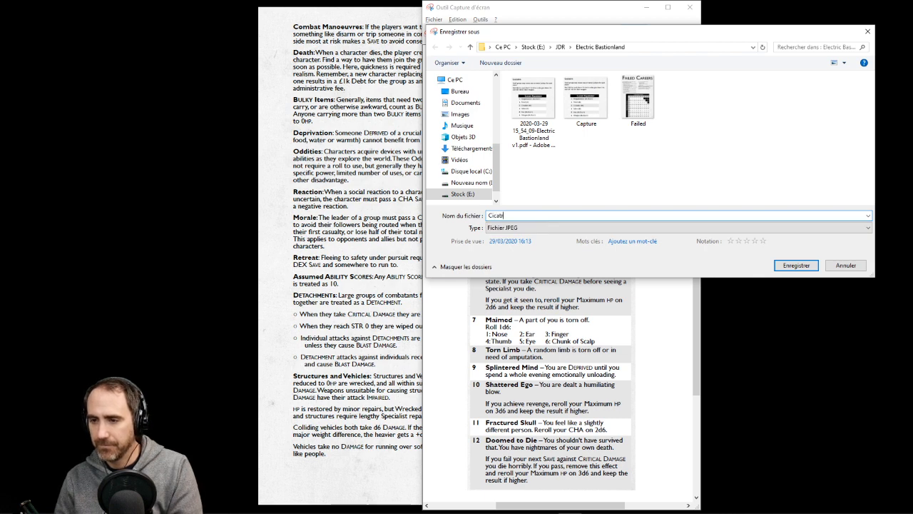
type("ices")
key("Return")
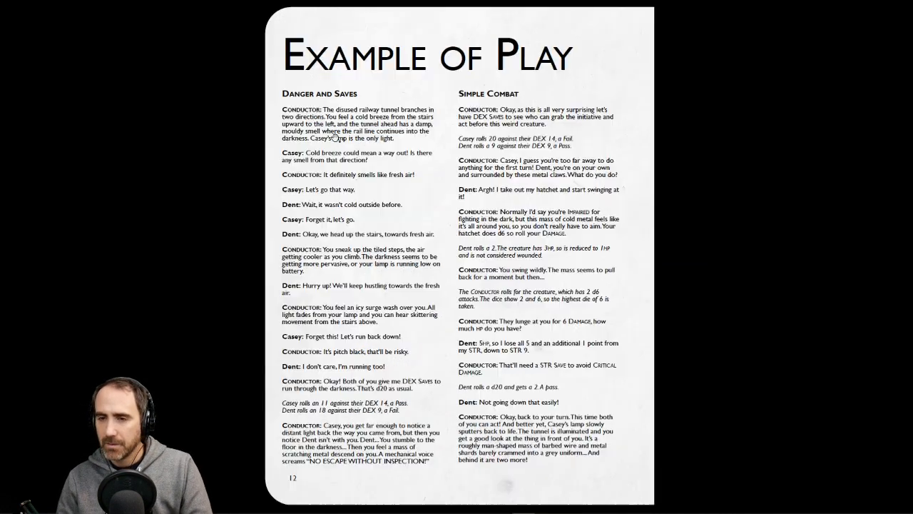
- Switch back to Let's Role and insert the local Cicatrices image into the new journal entry's body
scroll(297, 142, "down", 1)
scroll(297, 142, "up", 2)
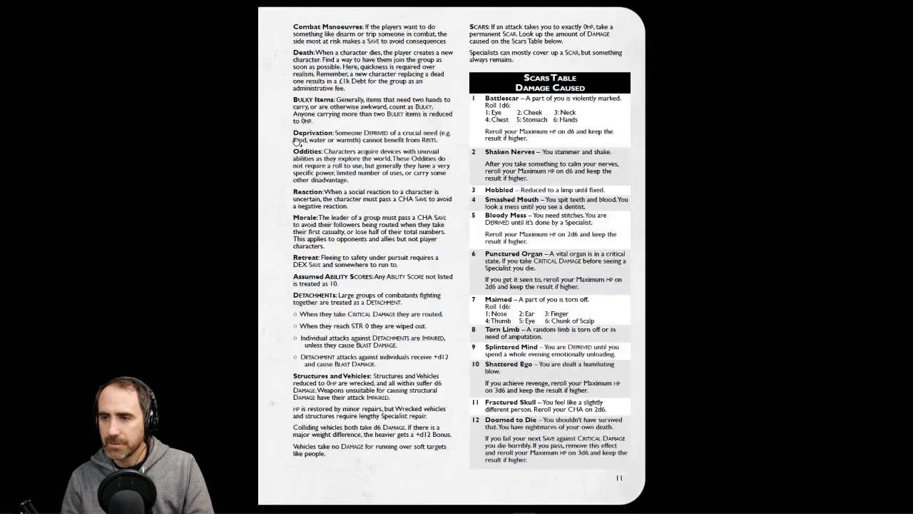
key("alt+Tab")
key("alt+Tab")
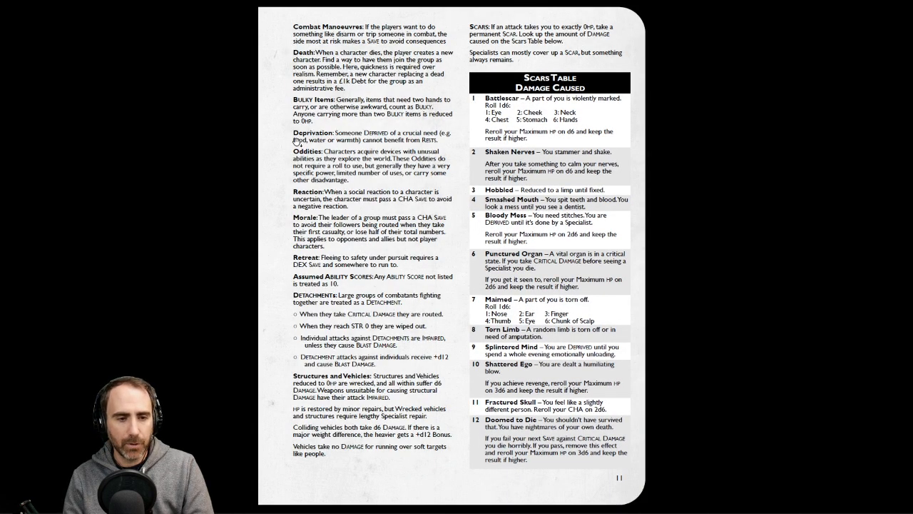
key("alt+Tab")
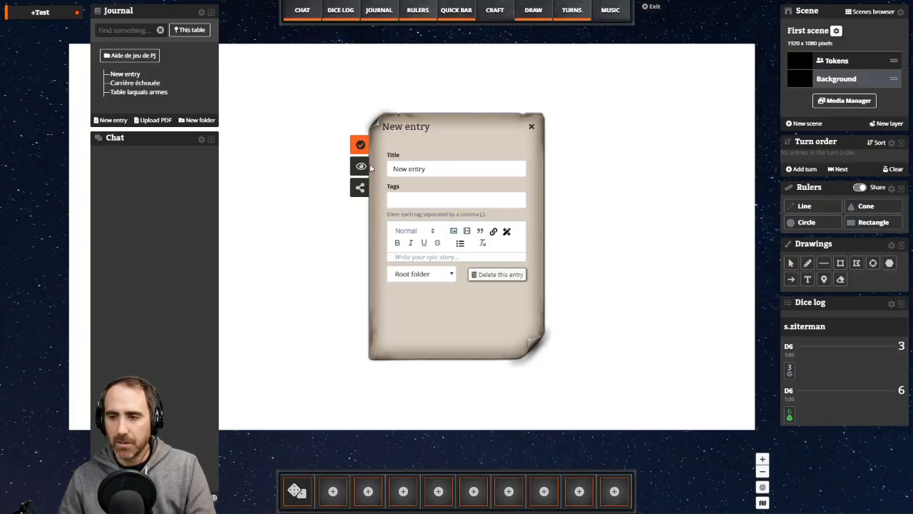
left_click(454, 231)
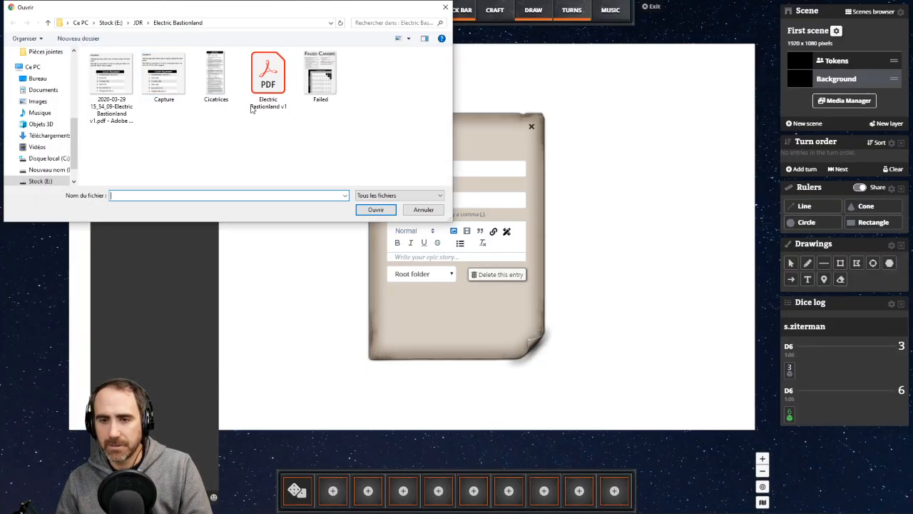
left_click(208, 87)
double_click(208, 87)
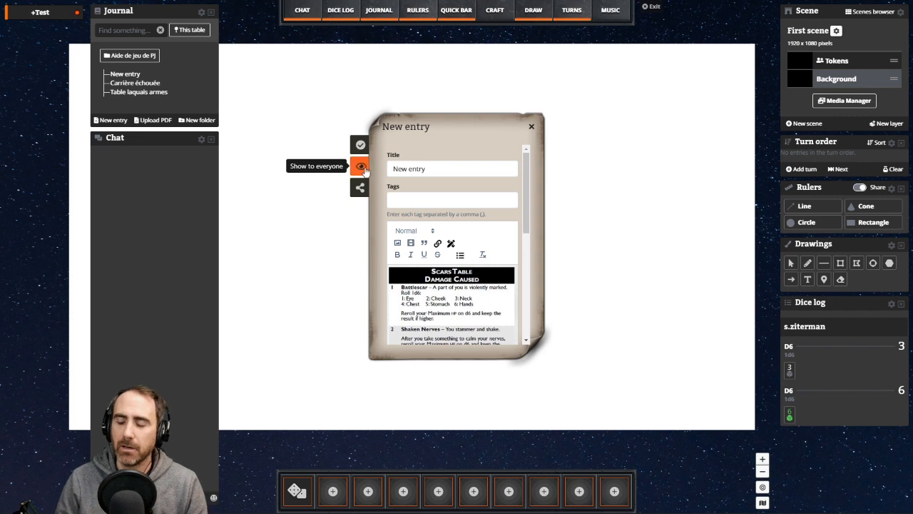
- Title the entry "Cicatrices", tag it "table, cicatrices, PJ", and finish editing it
left_click_drag(430, 169, 368, 173)
type("Cic")
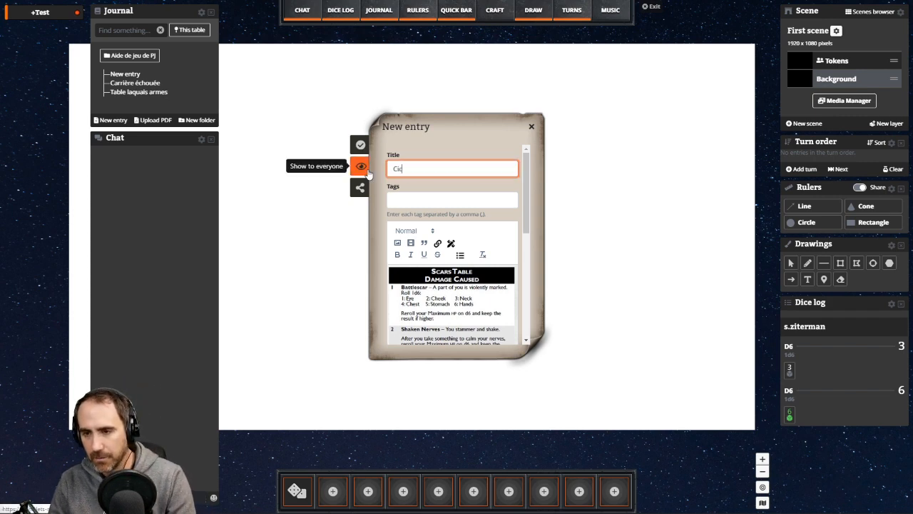
type("atrices")
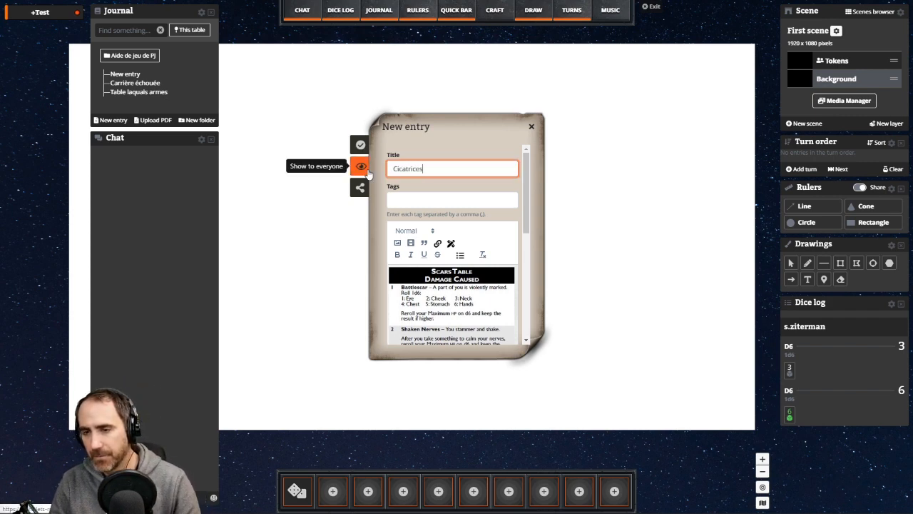
left_click(419, 201)
type("table, cica")
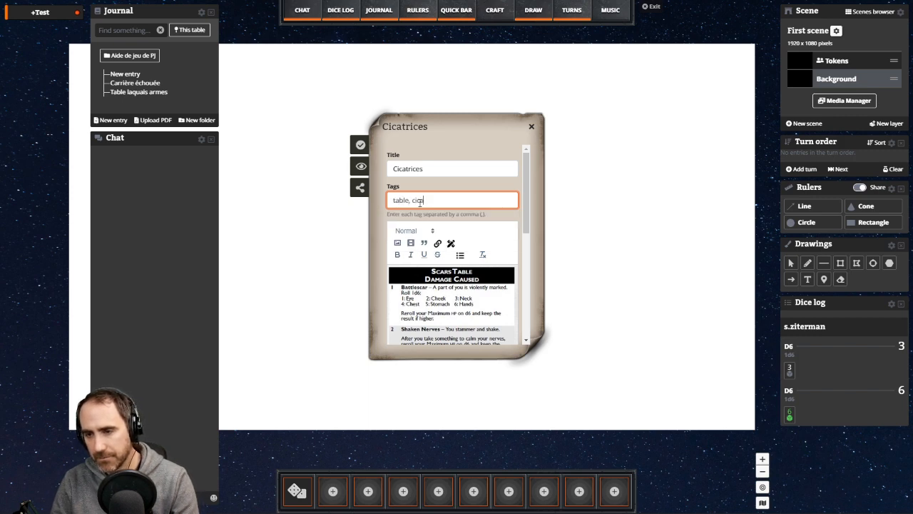
type("trices,")
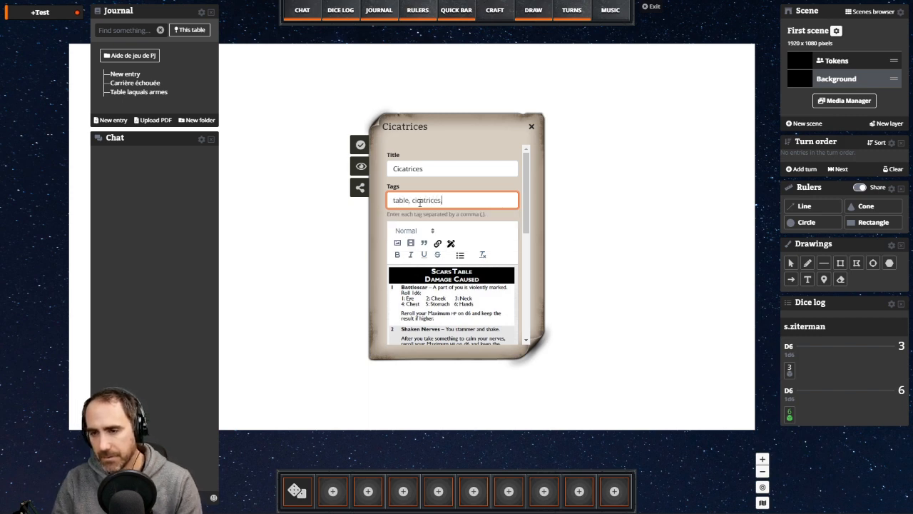
type(" PJ")
left_click(360, 147)
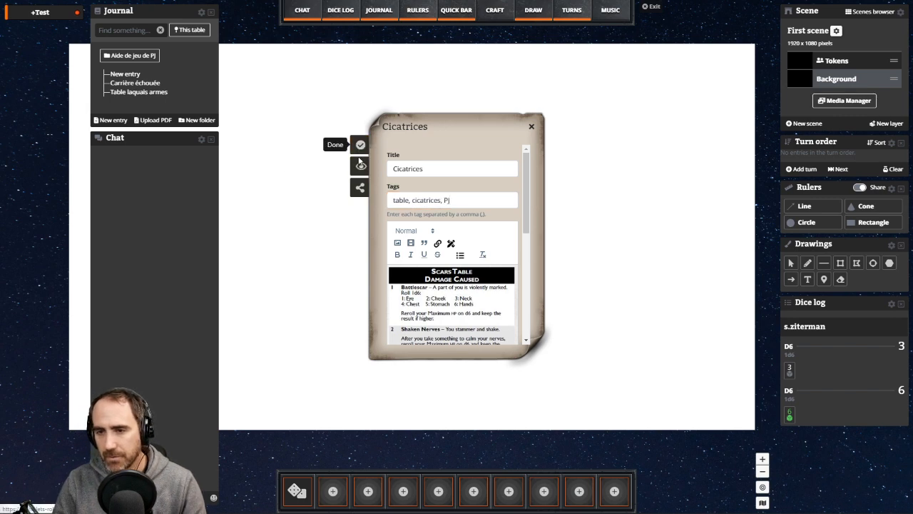
left_click(360, 150)
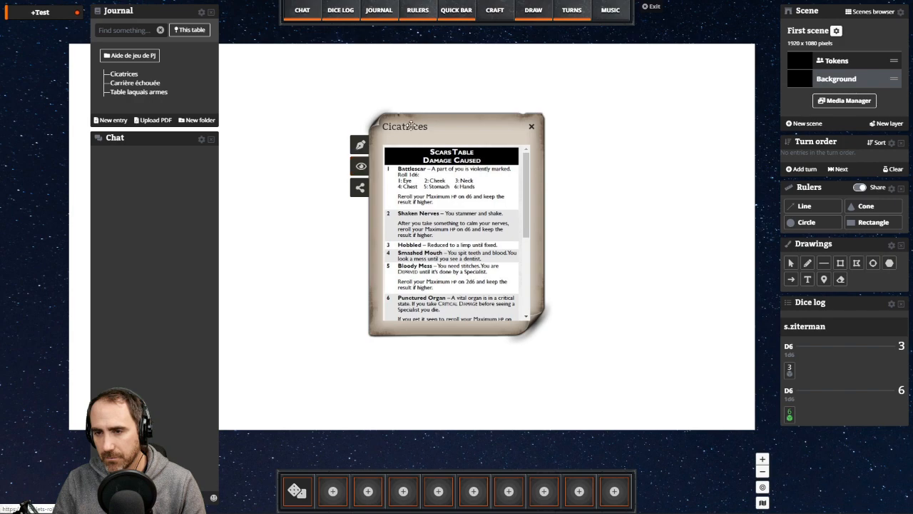
- Reposition and enlarge the Cicatrices entry window to show more of the Scars Table at a readable size
left_click_drag(428, 127, 295, 65)
left_click_drag(404, 275, 563, 435)
left_click_drag(504, 437, 404, 437)
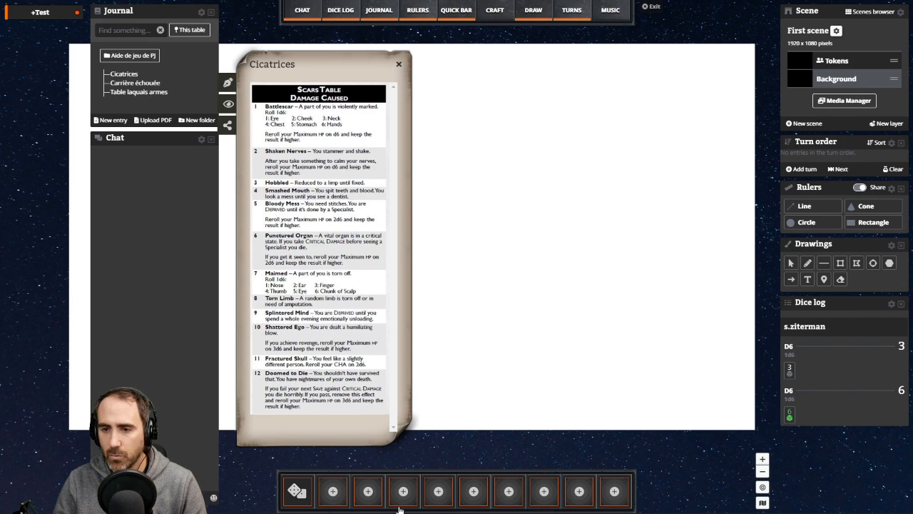
left_click_drag(399, 509, 421, 467)
left_click_drag(323, 63, 413, 18)
left_click_drag(509, 396, 510, 453)
left_click_drag(505, 399, 537, 428)
- Read the Scars Table down to its last row, shift the entry window aside, and close it
scroll(470, 309, "down", 1)
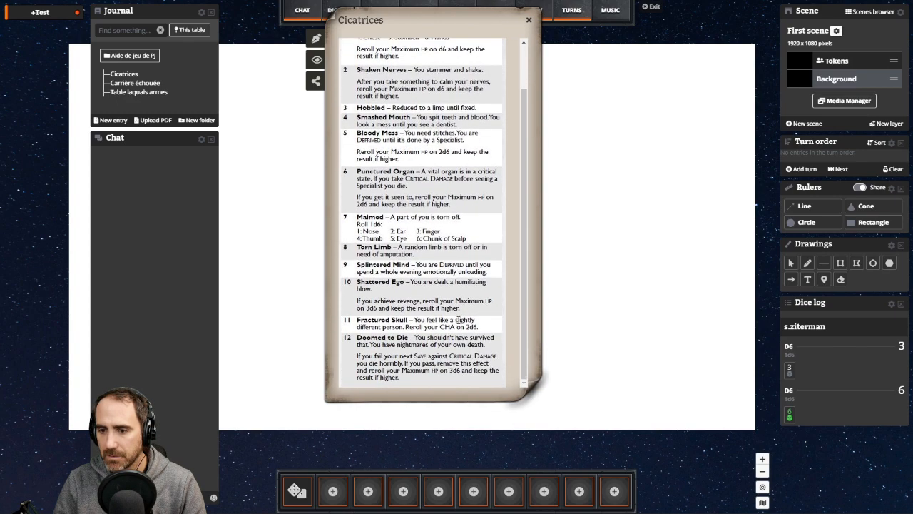
scroll(410, 335, "up", 1)
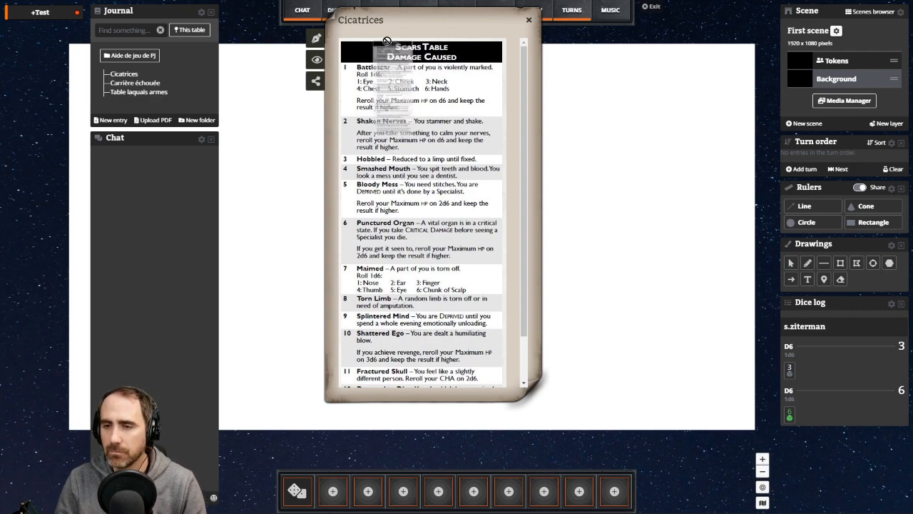
left_click_drag(406, 19, 316, 58)
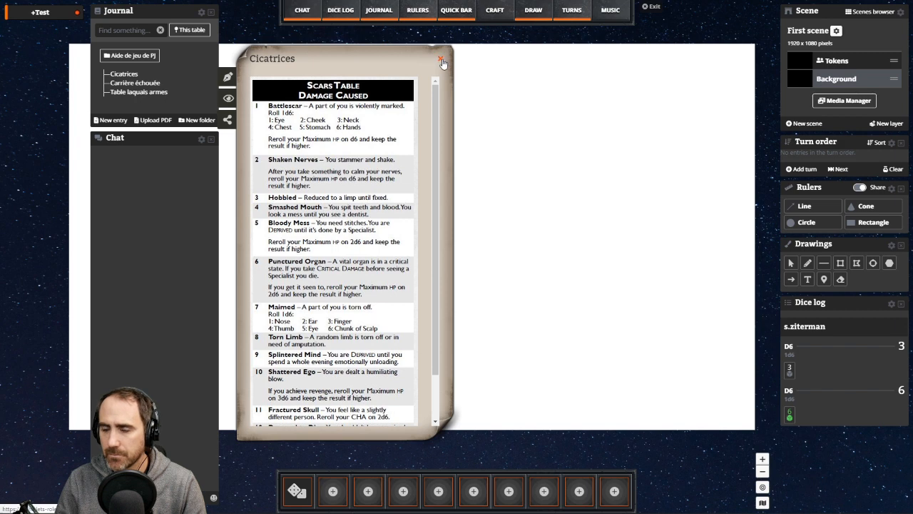
left_click(441, 60)
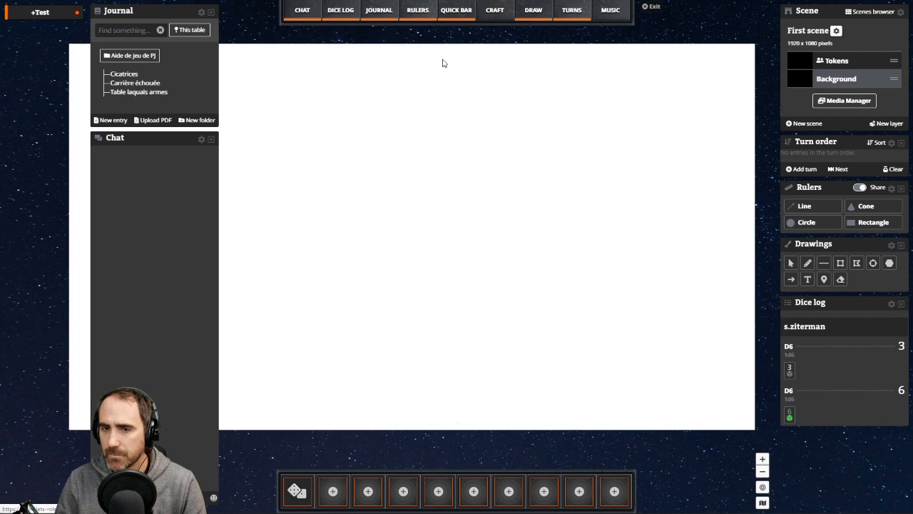
left_click(127, 120)
left_click_drag(164, 30, 441, 101)
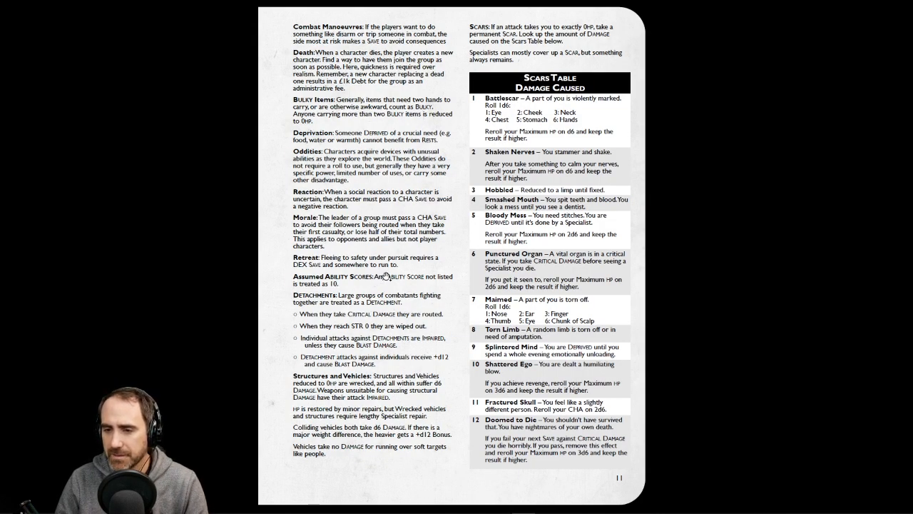
left_click(453, 295)
scroll(453, 295, "down", 1)
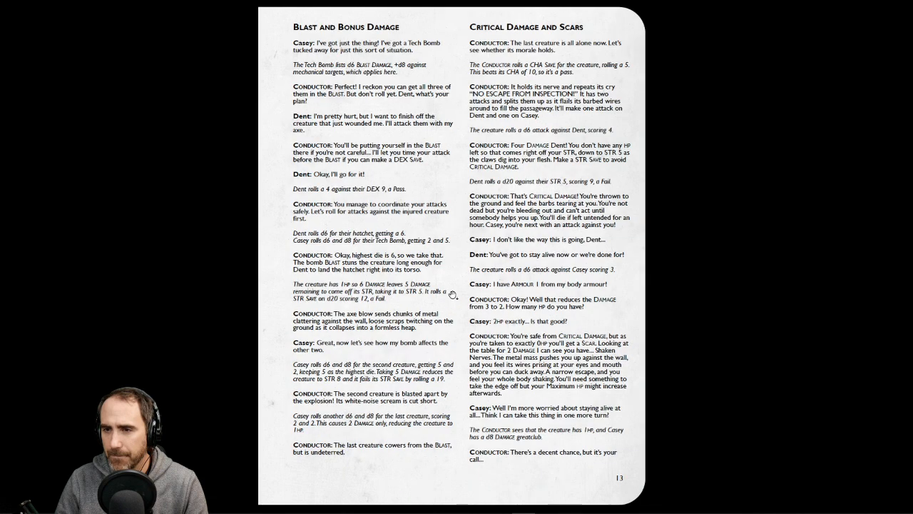
scroll(453, 294, "up", 2)
scroll(452, 295, "down", 1)
scroll(451, 295, "down", 1)
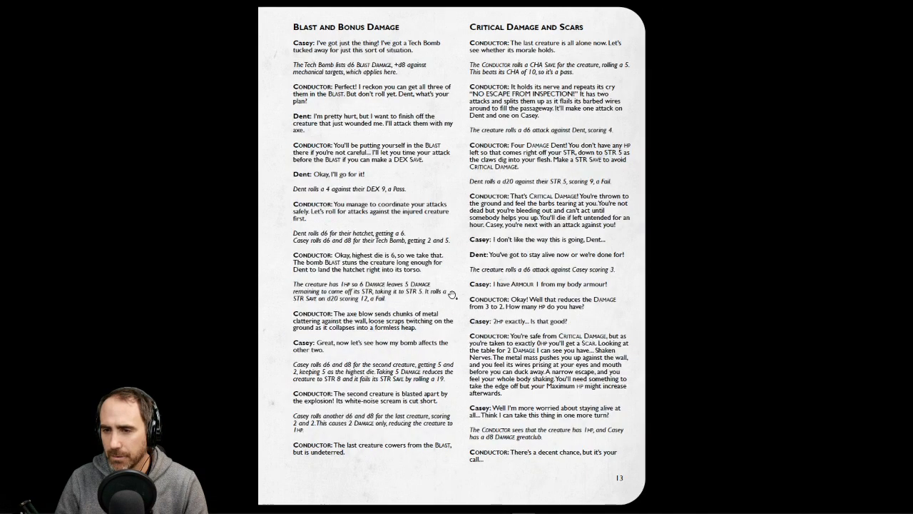
scroll(452, 294, "down", 1)
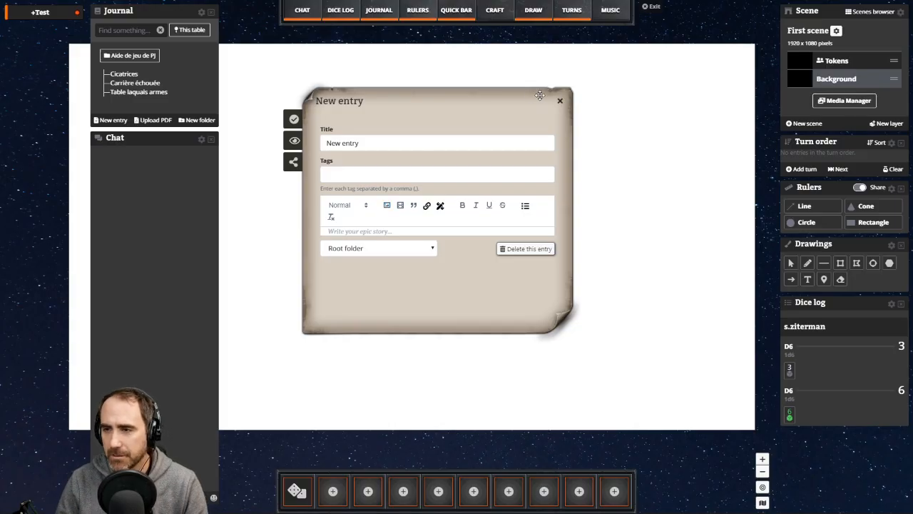
left_click(560, 104)
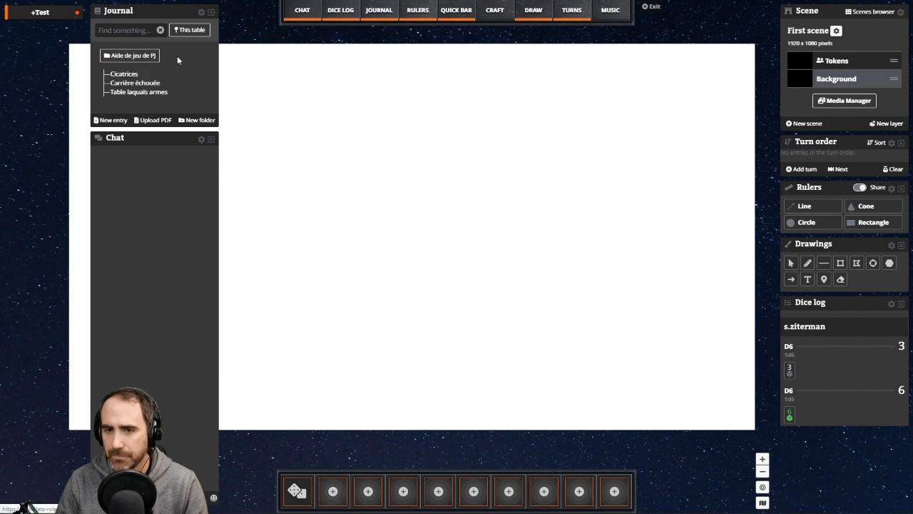
- Move the Cicatrices journal entry into the "Aide de jeu de PJ" folder and finish editing it
left_click(135, 56)
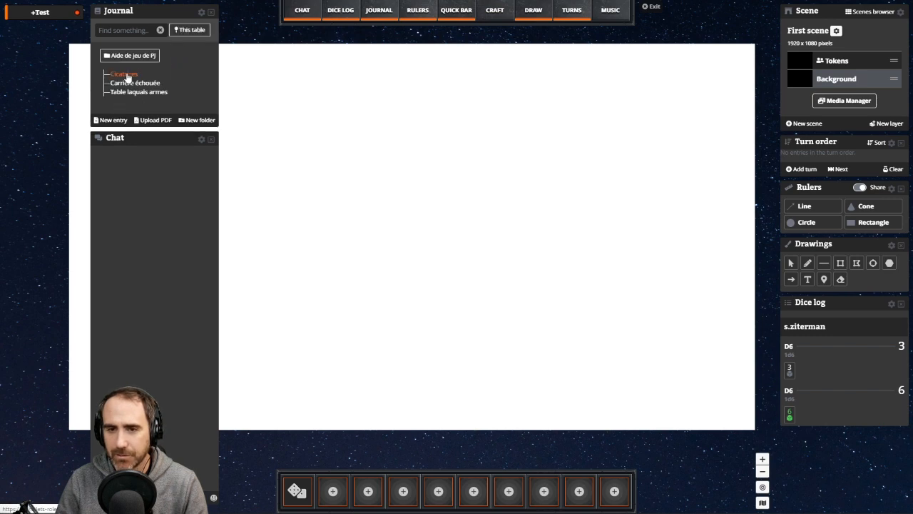
mouse_move(127, 75)
left_mouse_down()
mouse_move(128, 56)
mouse_move(133, 63)
mouse_move(124, 59)
left_mouse_up()
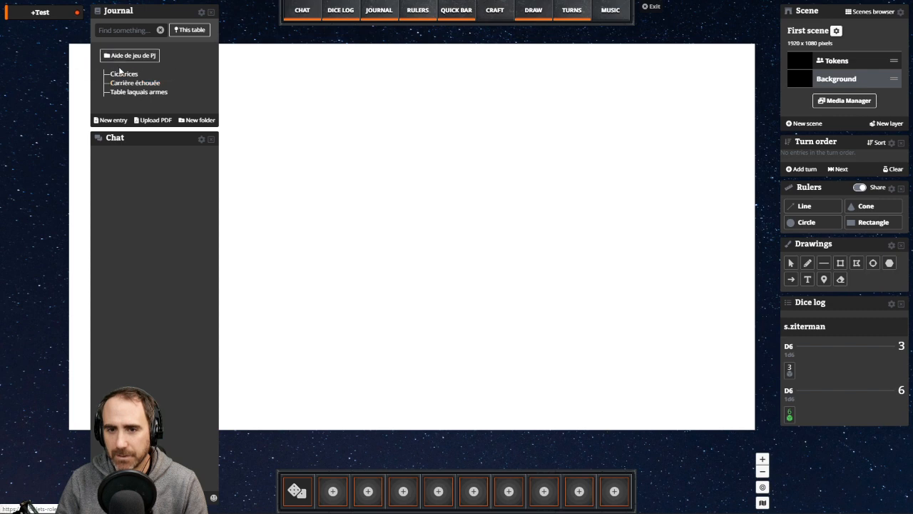
left_click(119, 76)
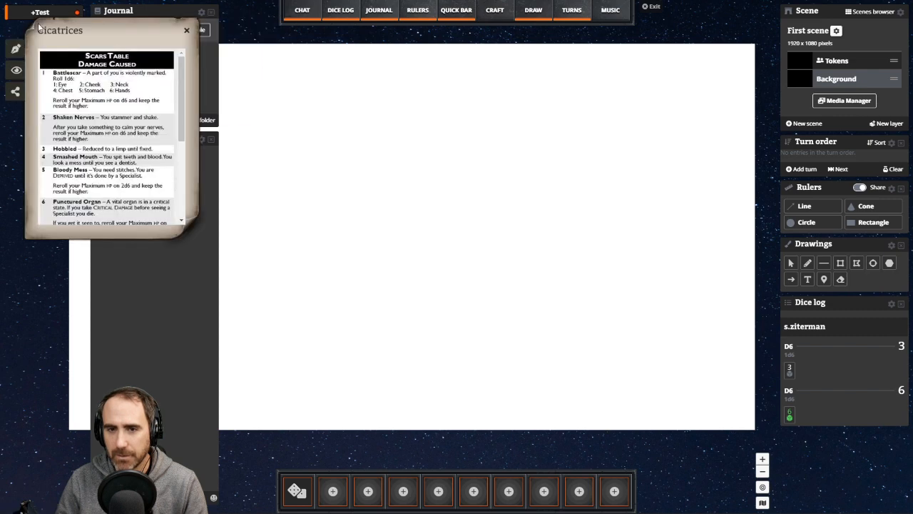
left_click_drag(142, 38, 553, 103)
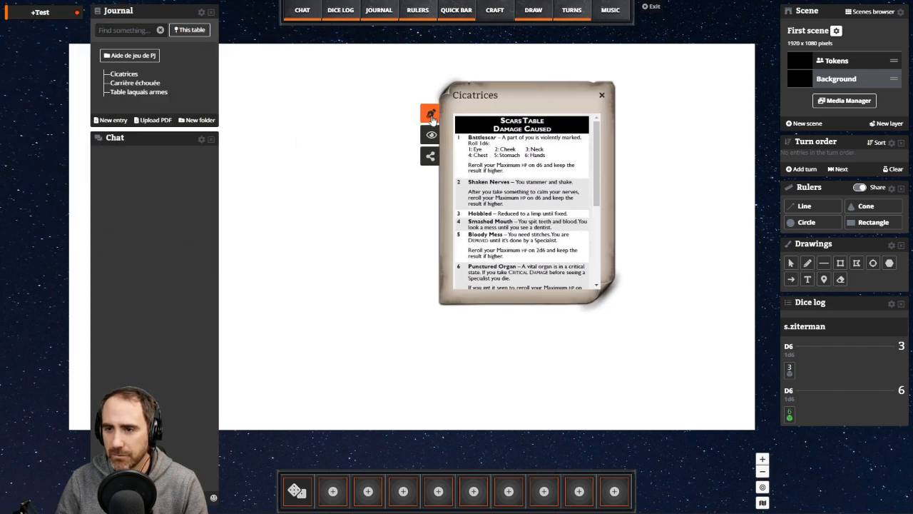
left_click(430, 113)
scroll(482, 226, "down", 10)
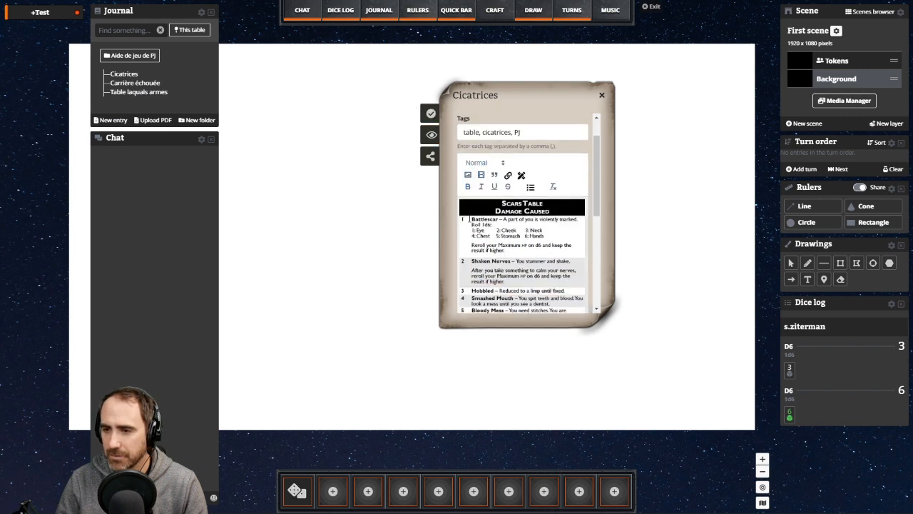
left_click(471, 303)
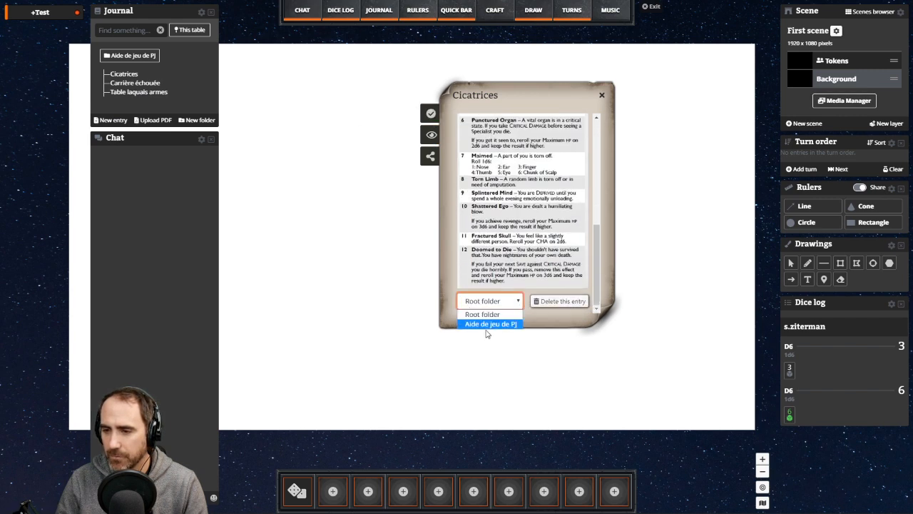
left_click(485, 325)
left_click(430, 114)
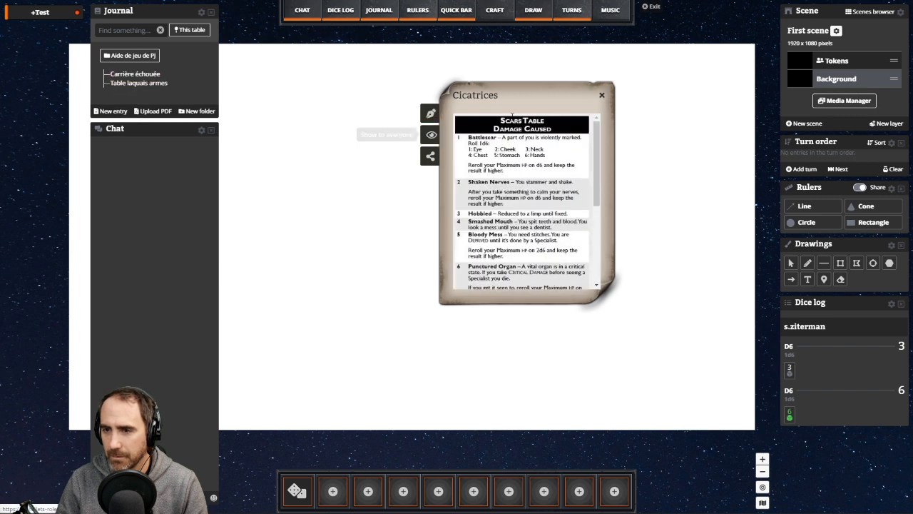
- Move the "Carrière échouée" entry into the "Aide de jeu de PJ" folder, finish editing it, and close both open entry windows
left_click(138, 74)
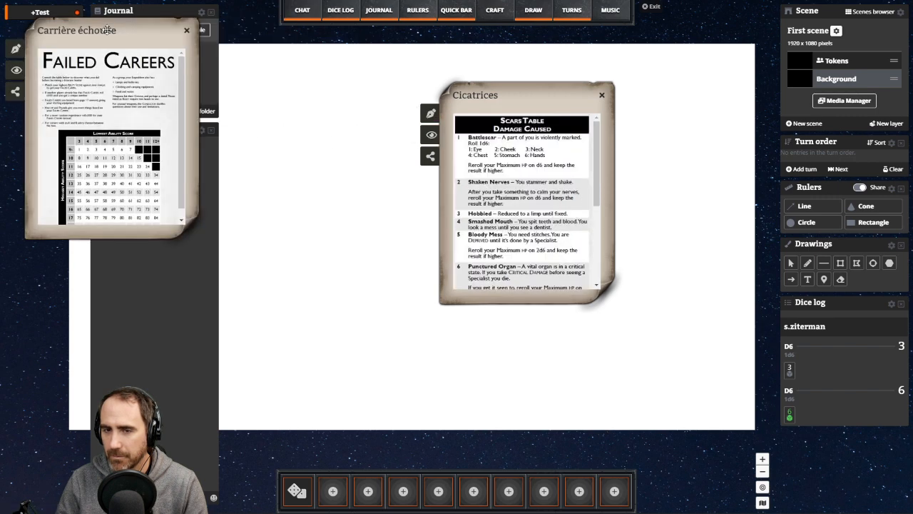
left_click_drag(107, 30, 496, 79)
left_click(407, 100)
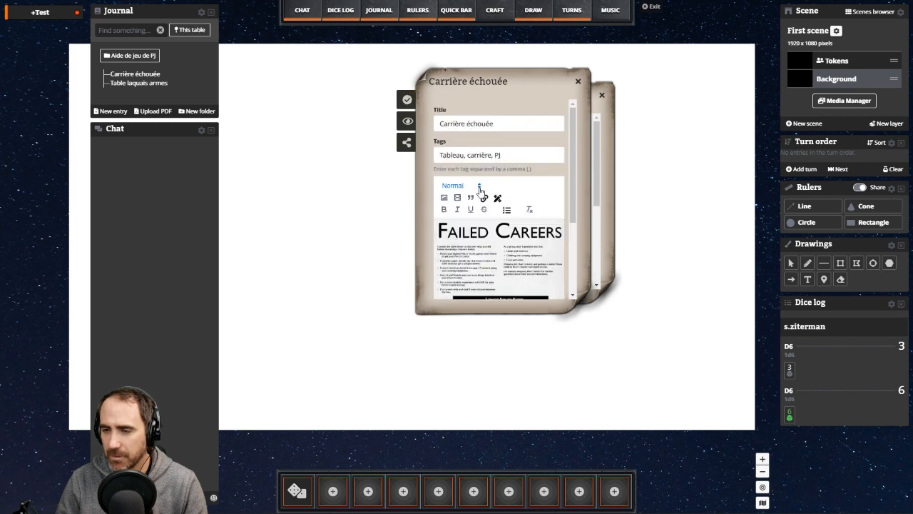
scroll(479, 192, "down", 3)
left_click(465, 287)
left_click(465, 300)
left_click(466, 289)
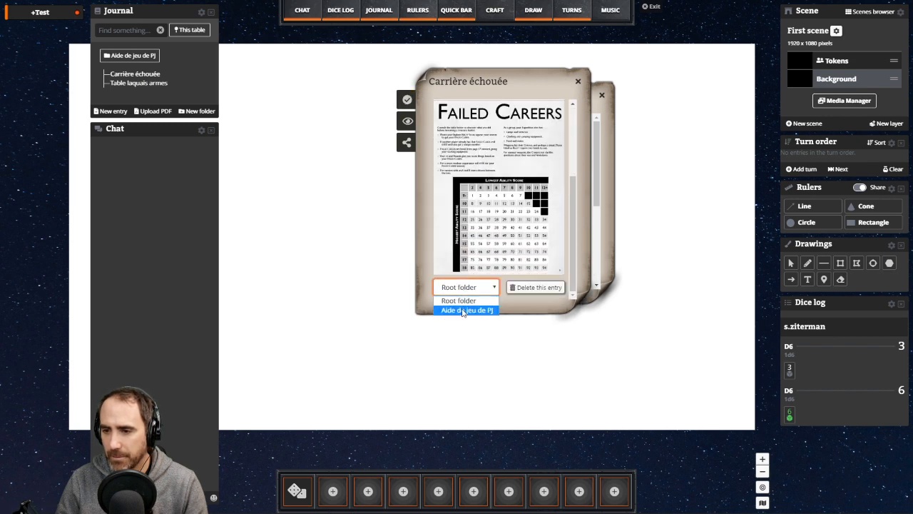
left_click(463, 310)
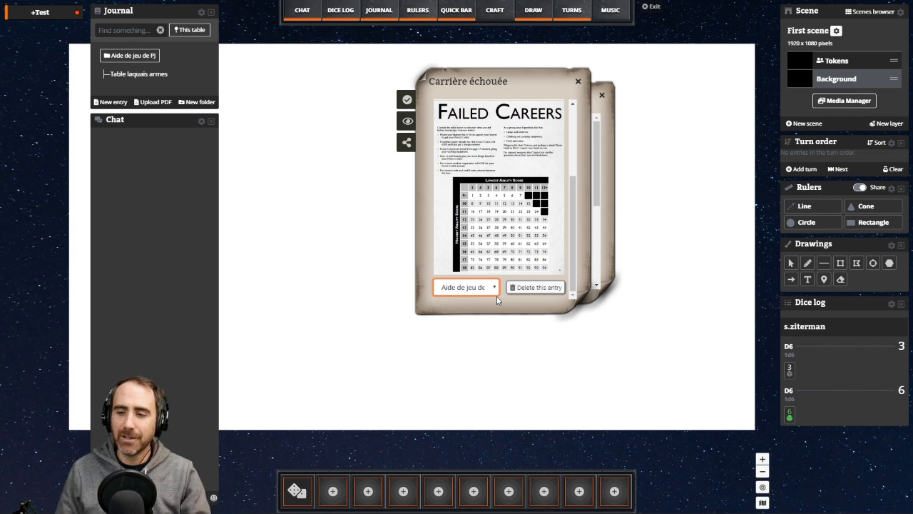
left_click(406, 100)
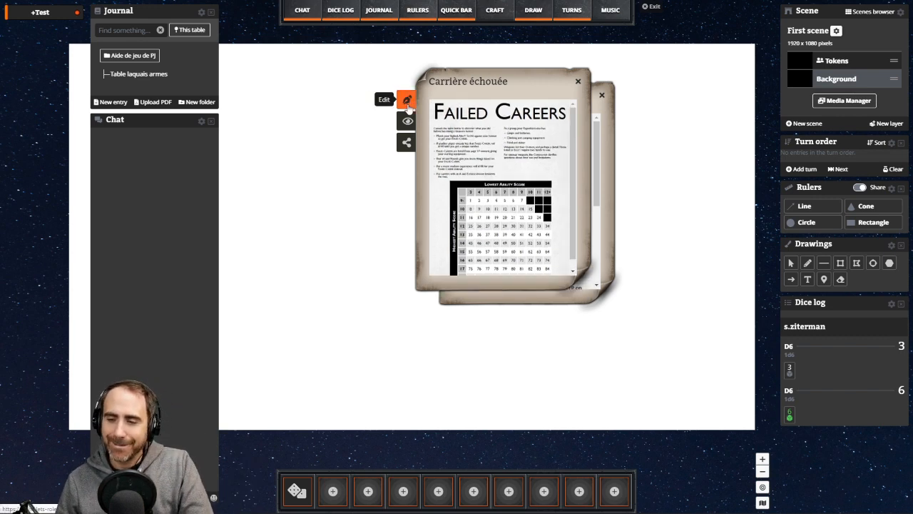
left_click(578, 82)
left_click(602, 98)
- Assign the "Table laquais armes" entry to the "Aide de jeu de PJ" folder, finish editing it, and close its window
left_click(139, 73)
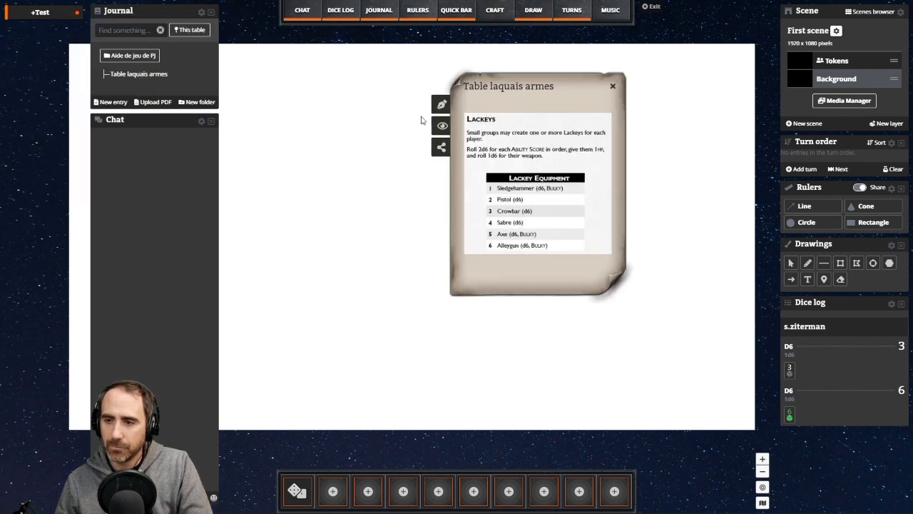
left_click(441, 104)
scroll(514, 207, "down", 2)
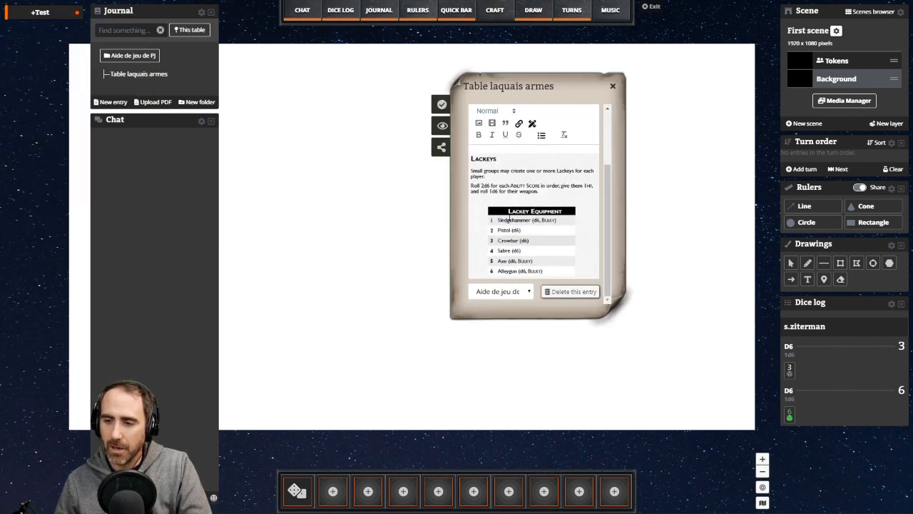
left_click(483, 295)
left_click(496, 315)
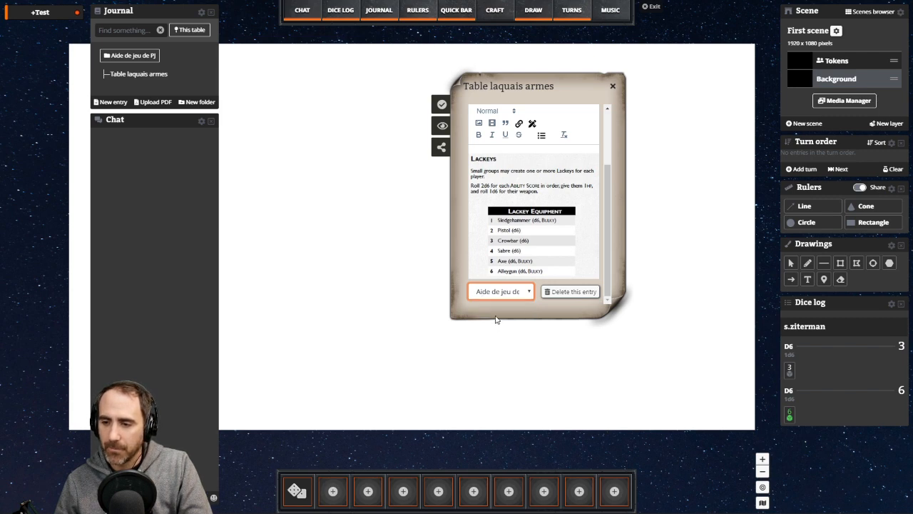
left_click(441, 105)
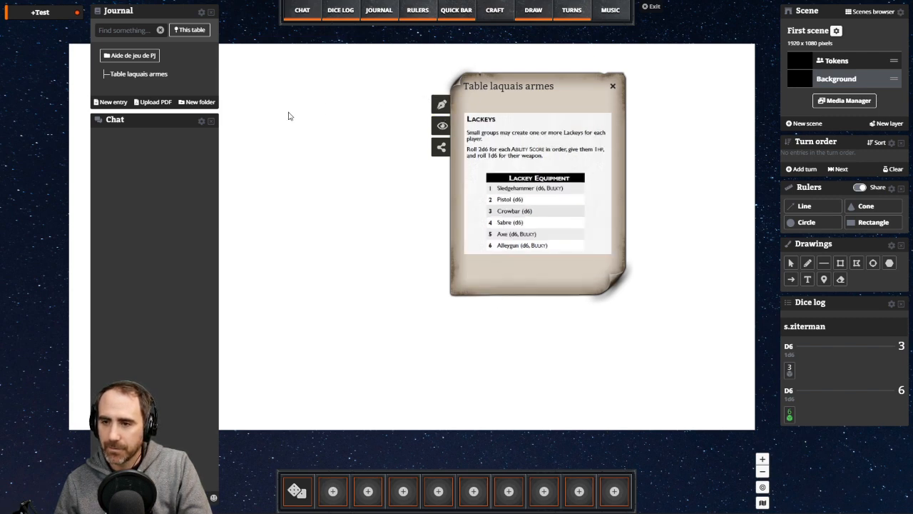
left_click(613, 86)
- Check the entries in the "Aide de jeu de PJ" folder, then create a root-level journal folder named "Equipements"
left_click(120, 56)
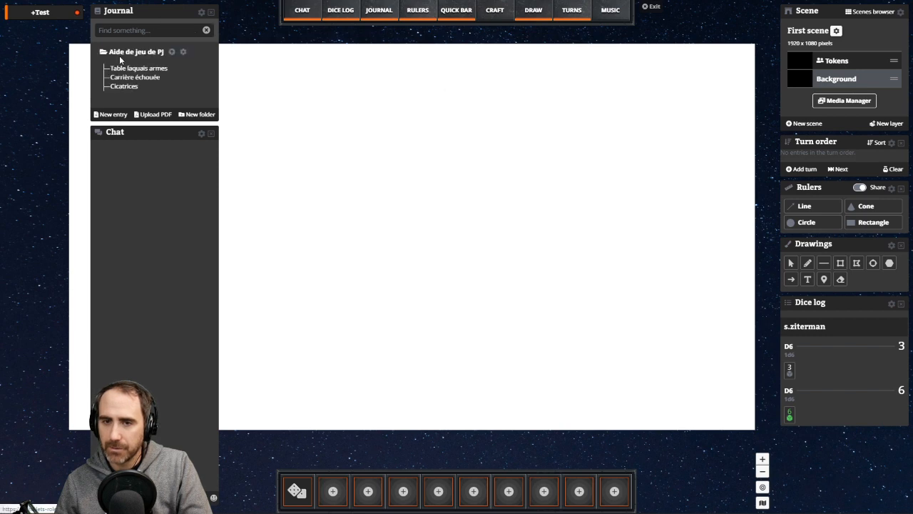
left_click(171, 51)
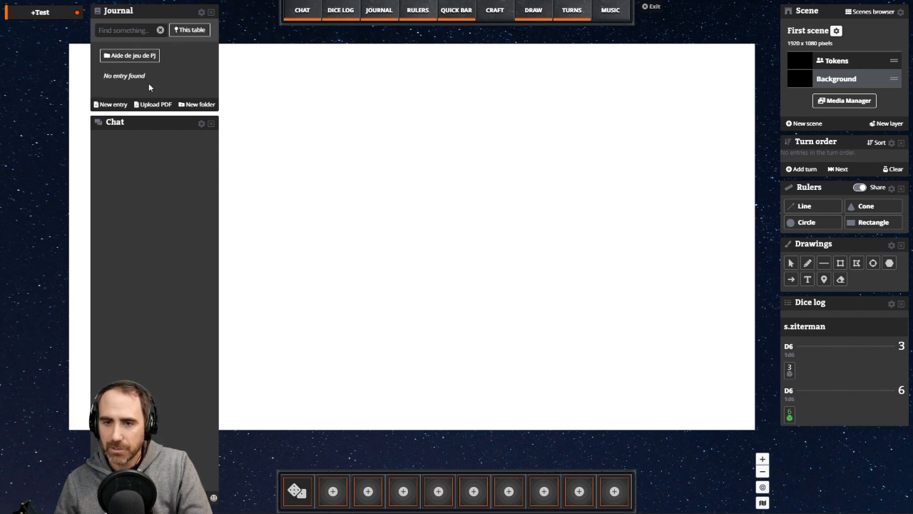
left_click(194, 104)
type("Equ")
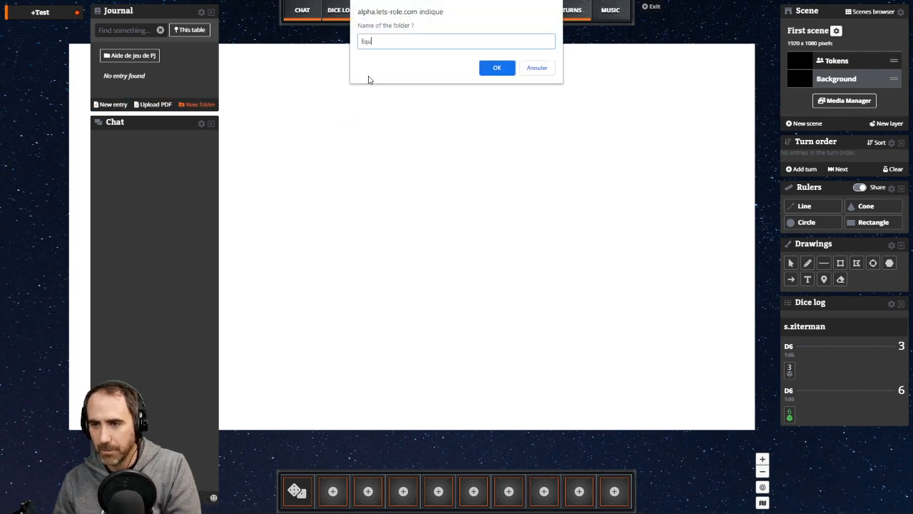
type("ipements")
key("Return")
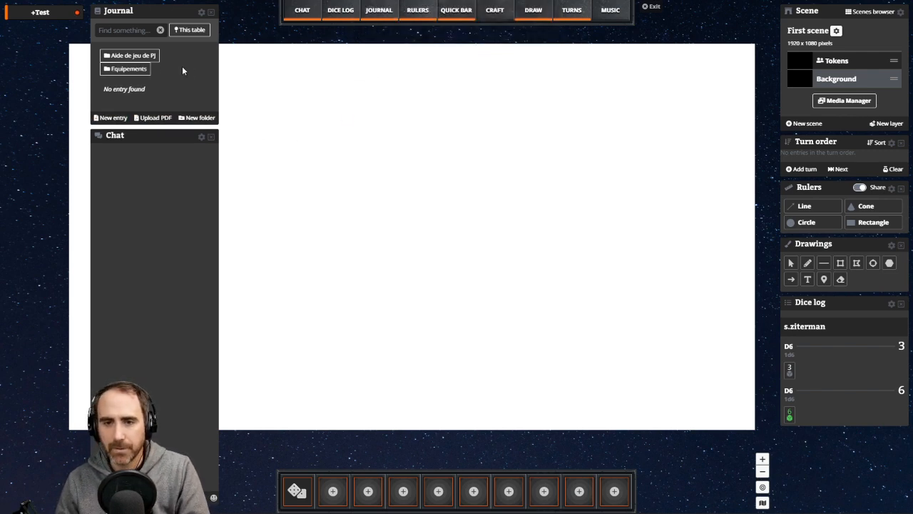
- Open the Equipements folder and save its settings with the root "/" as its location
left_click(133, 70)
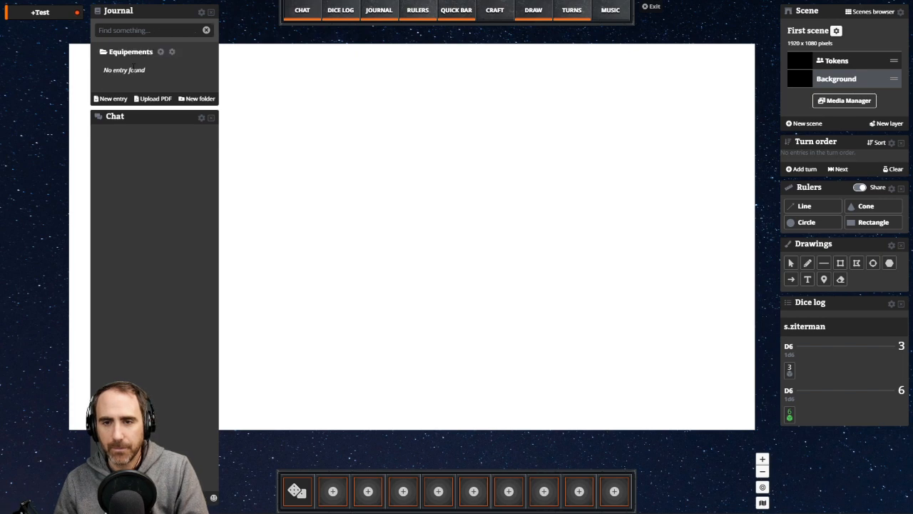
left_click(171, 53)
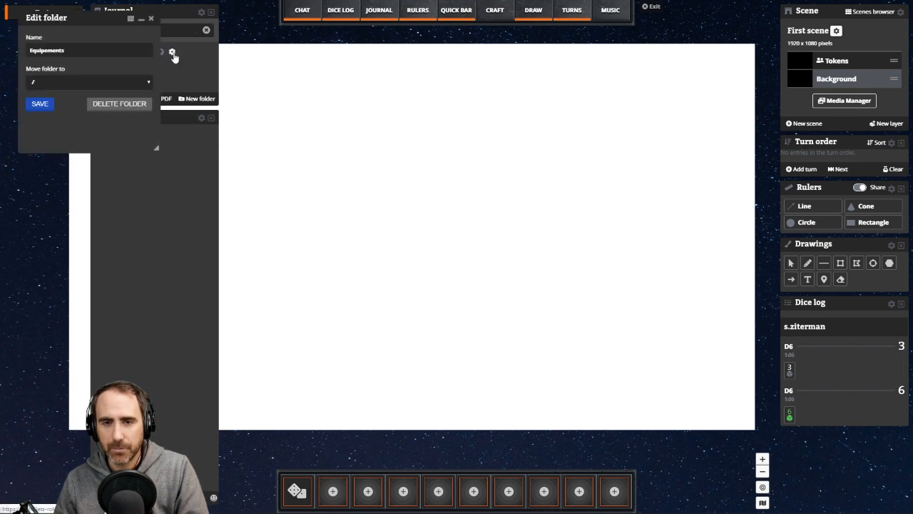
left_click(130, 83)
left_click(133, 82)
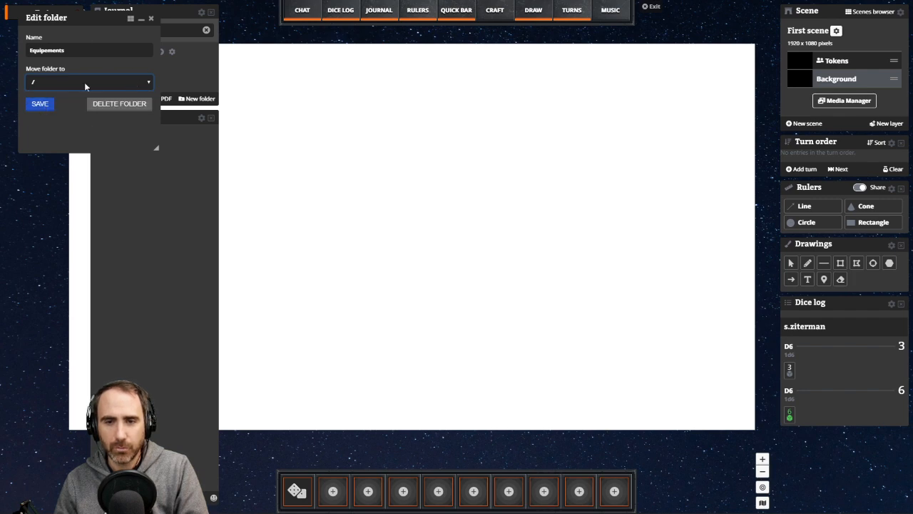
left_click(117, 90)
left_click(118, 90)
left_click(40, 104)
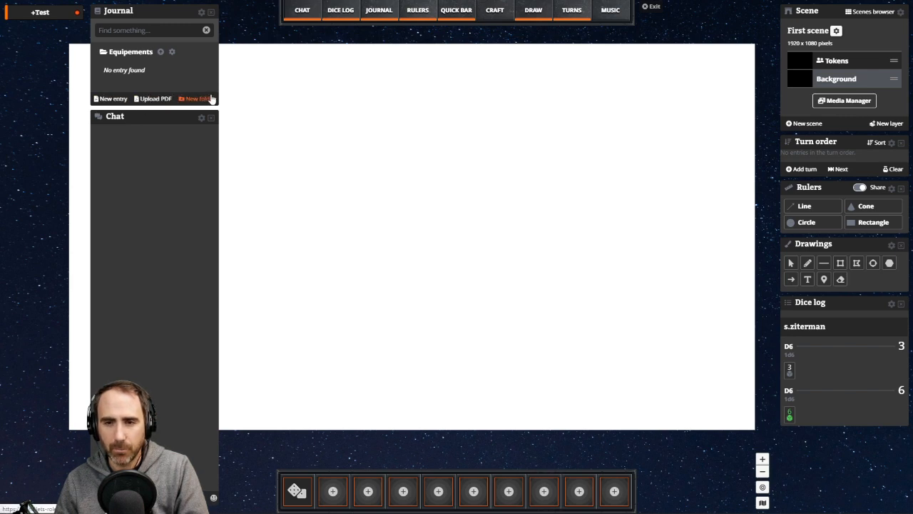
- Start a new journal entry in the Equipements folder and move its window over the scene
left_click(113, 98)
left_click_drag(184, 29, 461, 87)
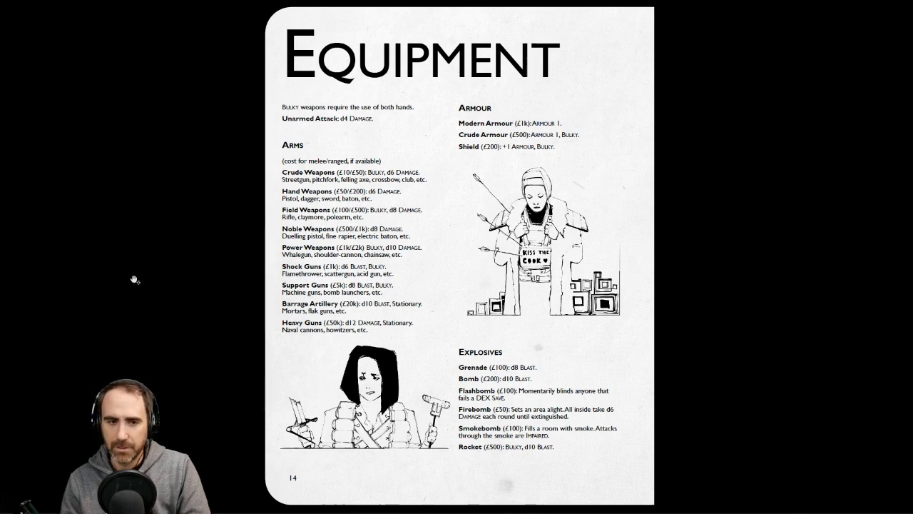
- Switch to the screen capture tool, capture the Arms column of the rulebook's Equipment page, and save it as the JPEG "Armes"
key("alt+Tab")
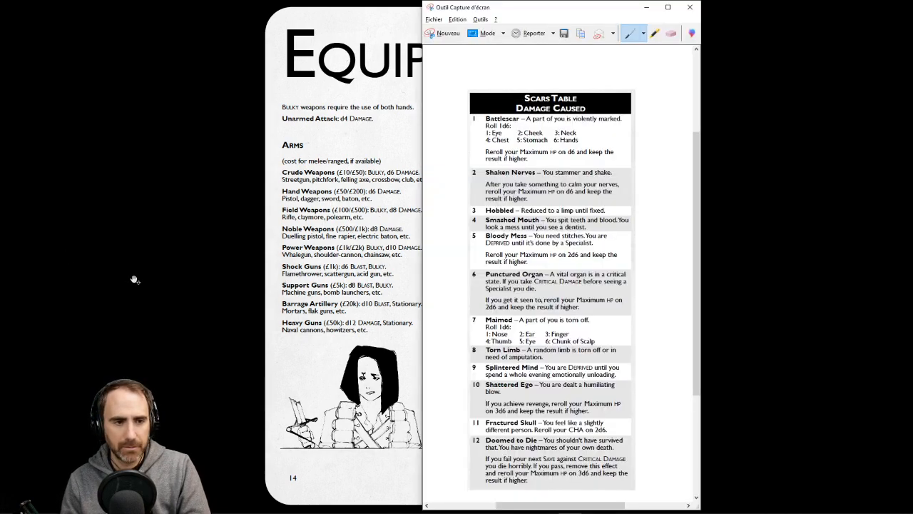
left_click(437, 37)
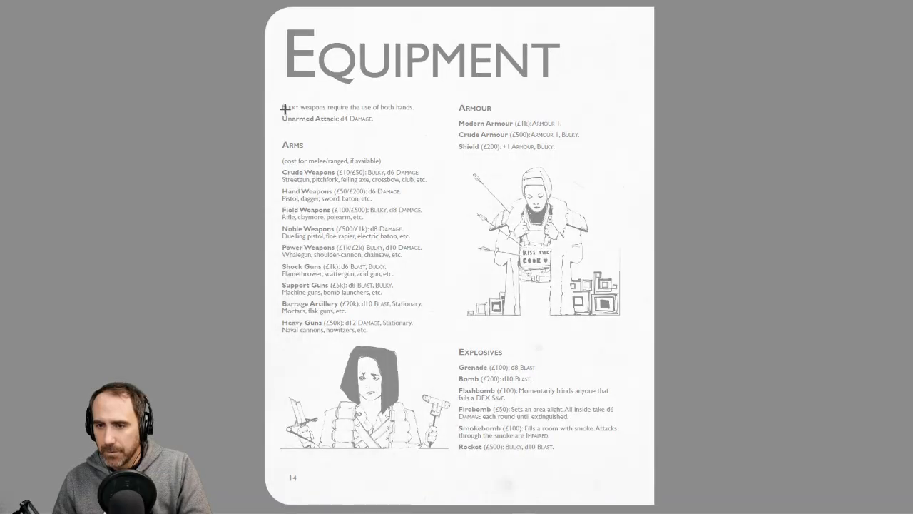
left_click_drag(281, 100, 452, 458)
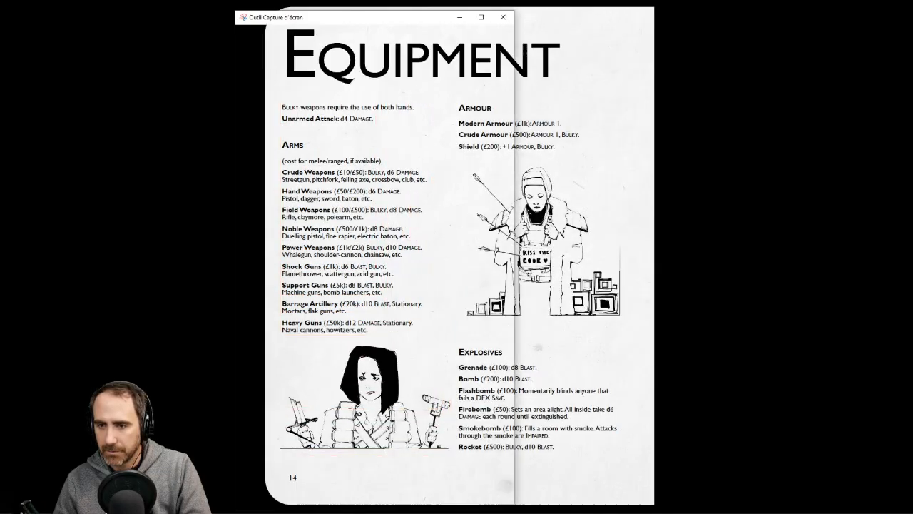
left_click(375, 43)
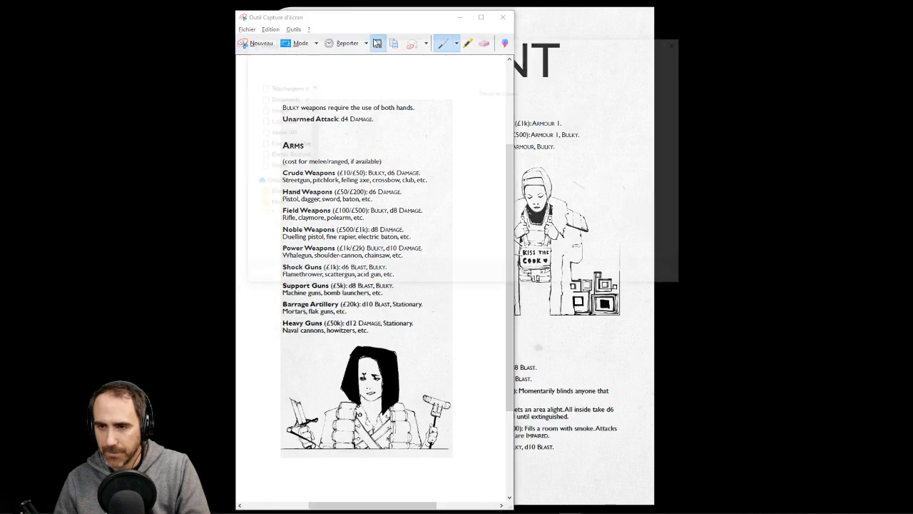
type("Ar")
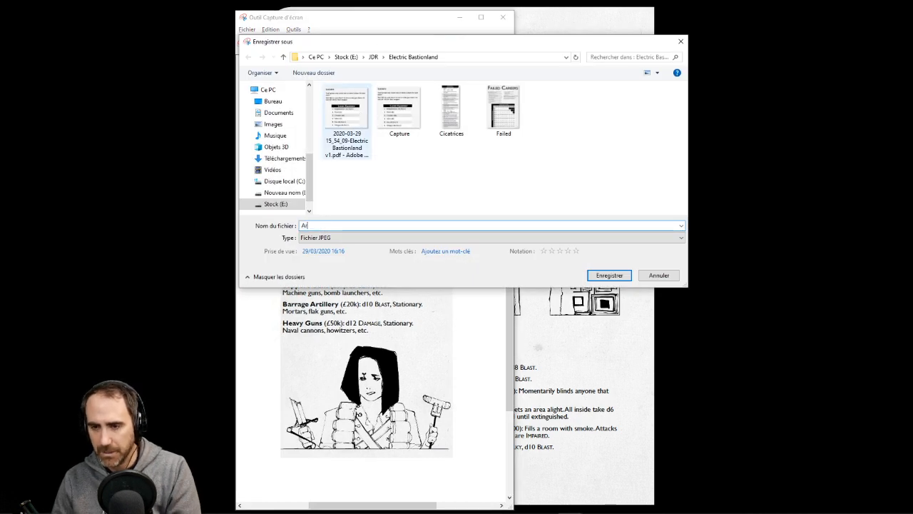
type("mes")
key("Return")
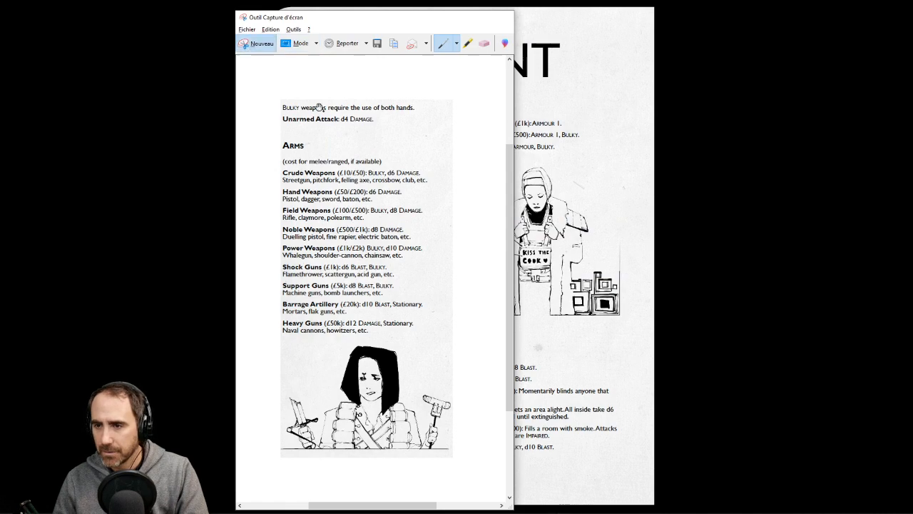
- Capture the Armour section with its illustration from the Equipment page and save it as the JPEG "Armures"
key("ctrl+n")
left_click_drag(455, 98, 627, 321)
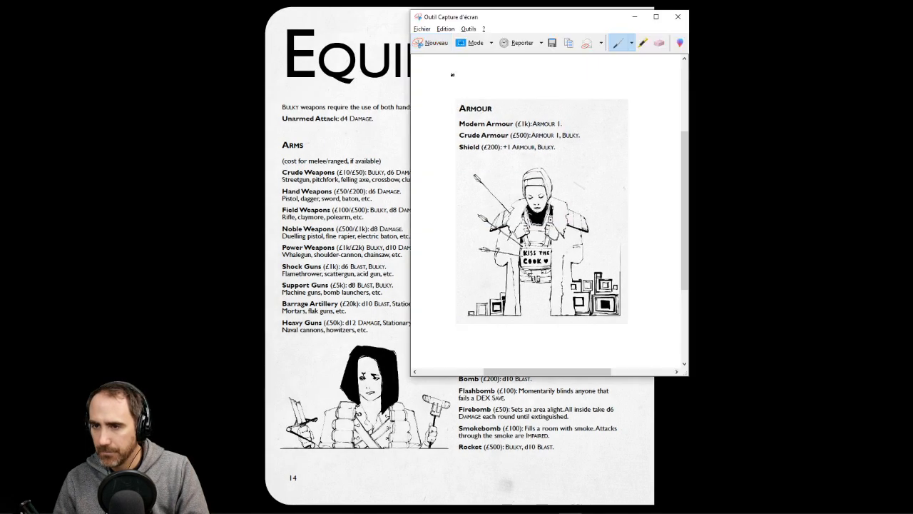
left_click(551, 42)
type("Armures")
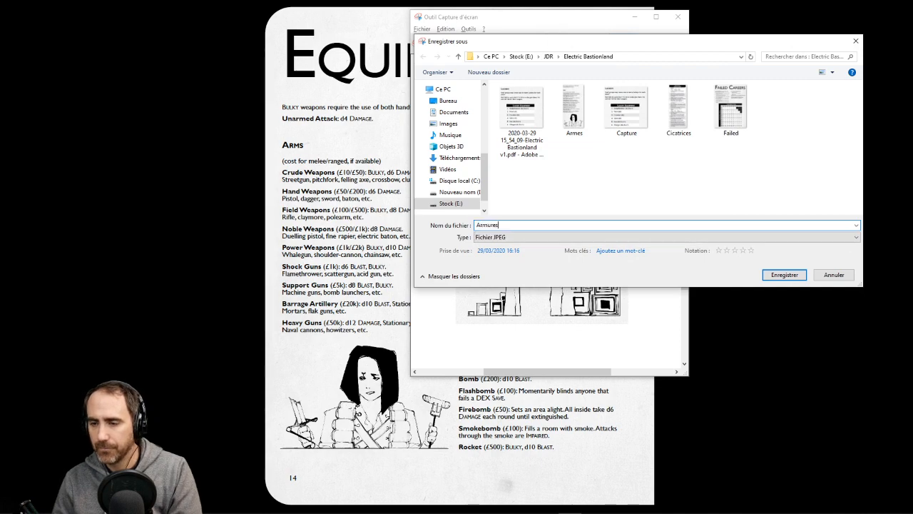
key("Return")
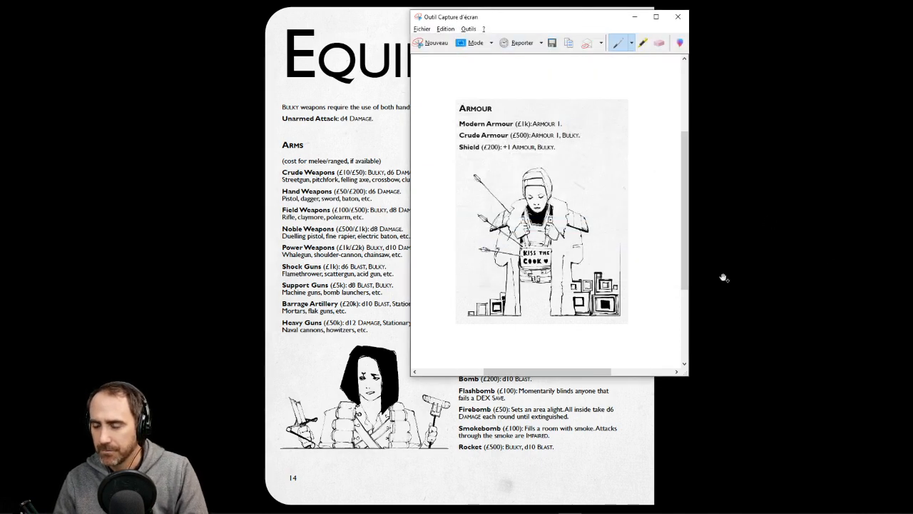
- Capture the Explosives section of the rulebook's Equipment page and save it as the JPEG "Explosifs"
left_click(475, 289)
key("Left")
key("Right")
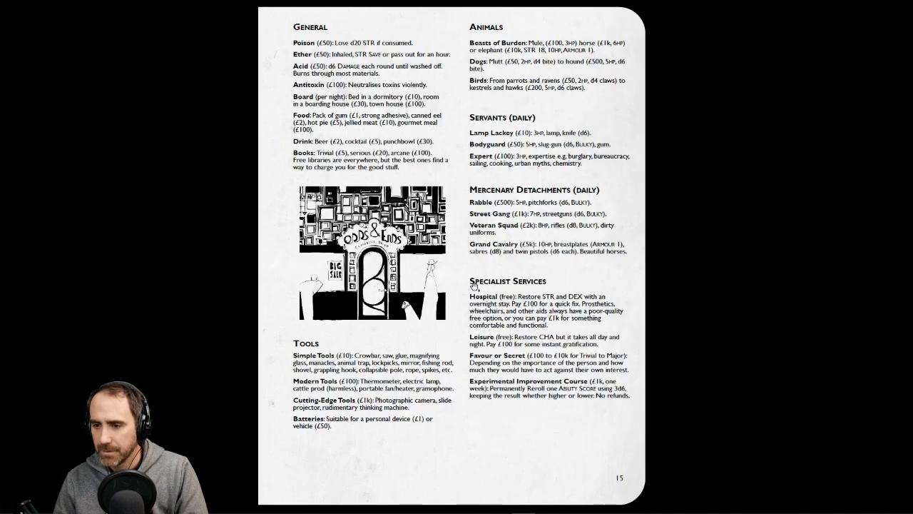
key("Left")
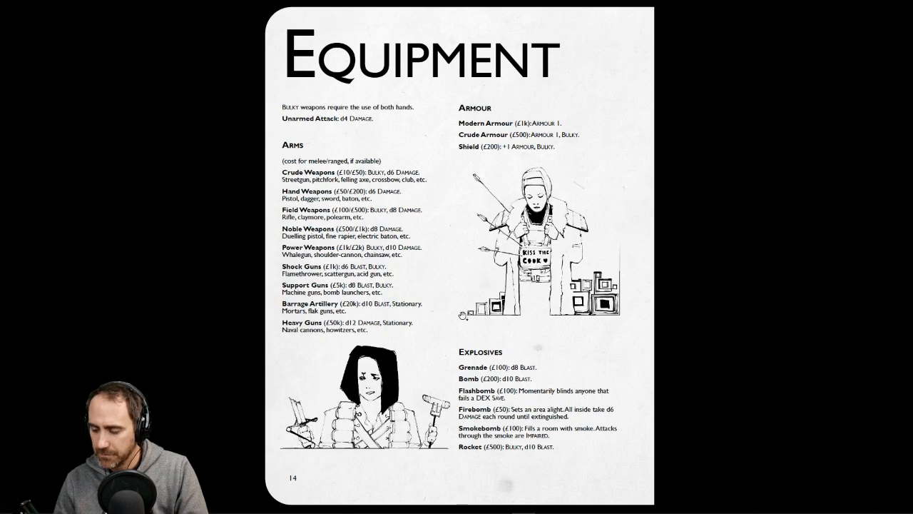
key("alt+Tab")
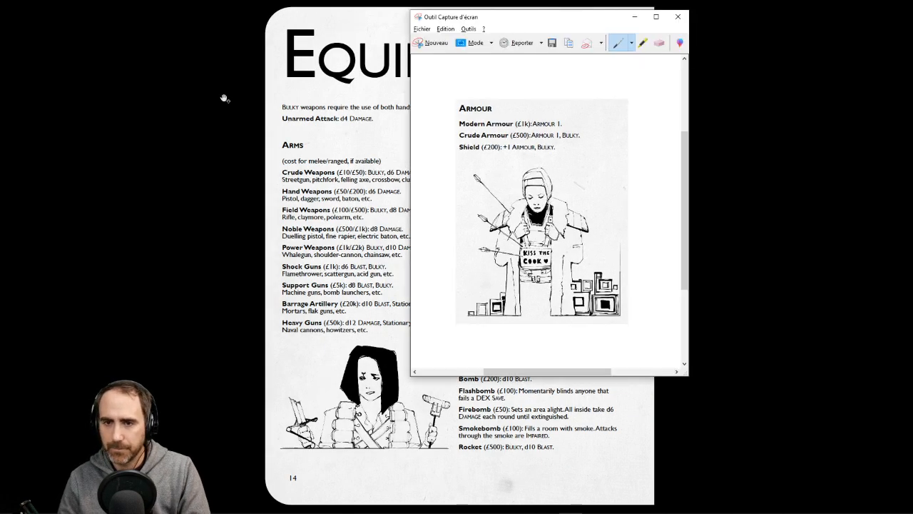
left_click(418, 46)
left_click_drag(456, 340, 625, 454)
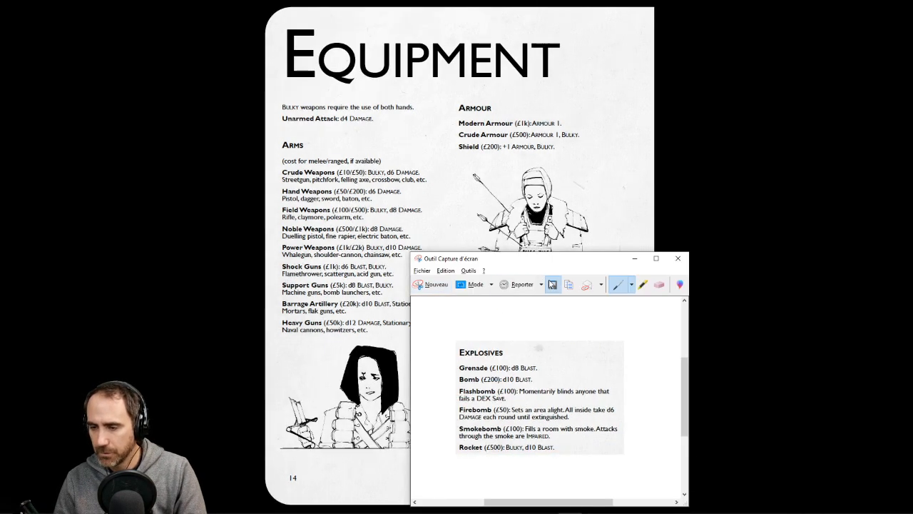
left_click(552, 284)
type("Expl")
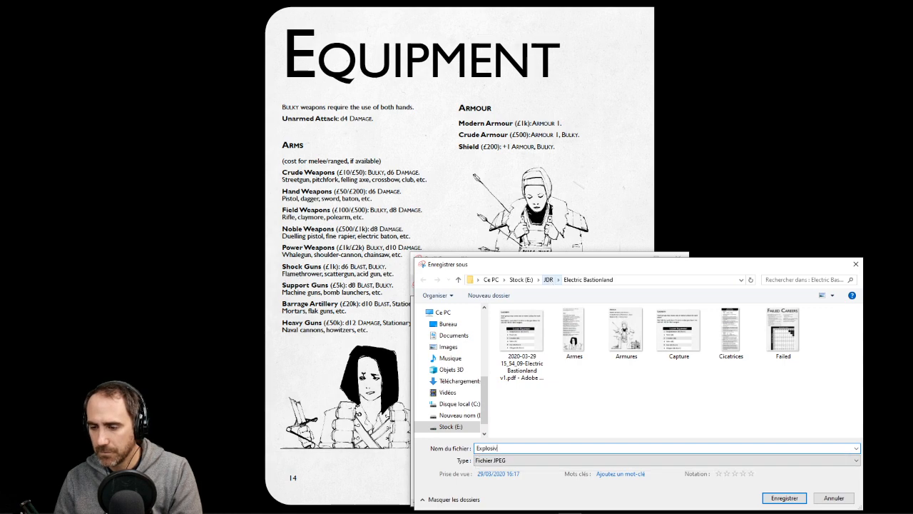
type("osifs")
key("Return")
- Capture the General section with its shop illustration from rulebook page 15 and save it as the JPEG "Généralistes"
scroll(442, 232, "down", 1)
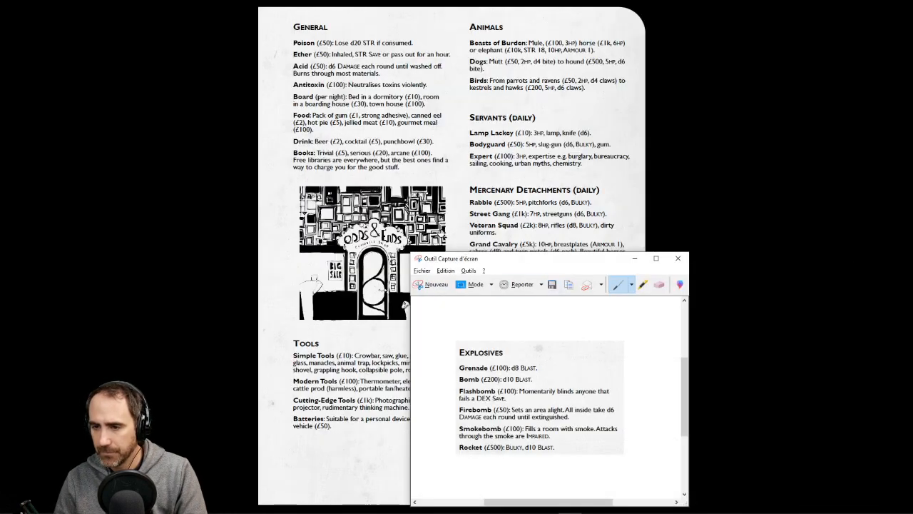
left_click(432, 284)
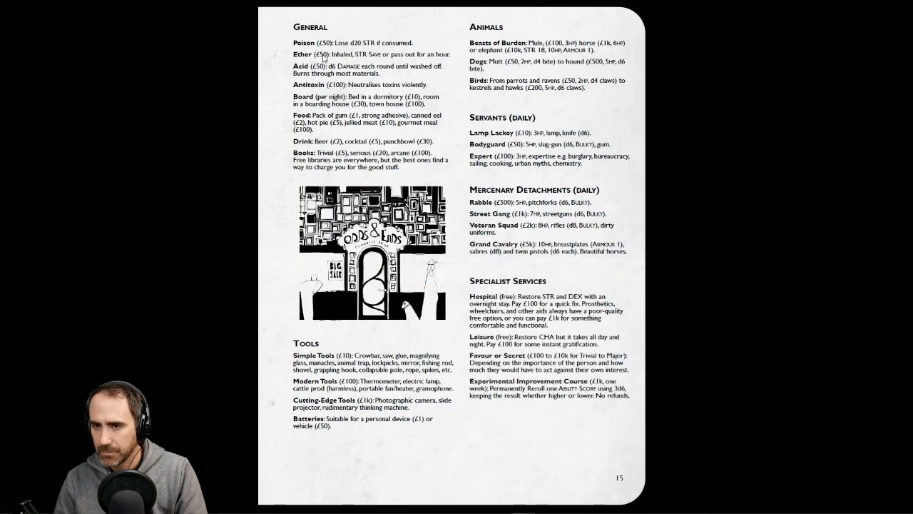
left_click_drag(289, 19, 457, 329)
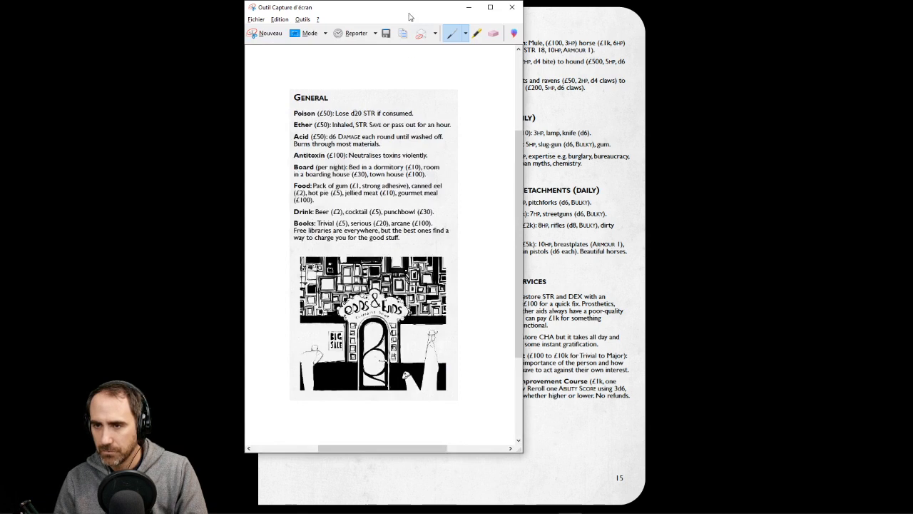
left_click(386, 33)
type("Gén")
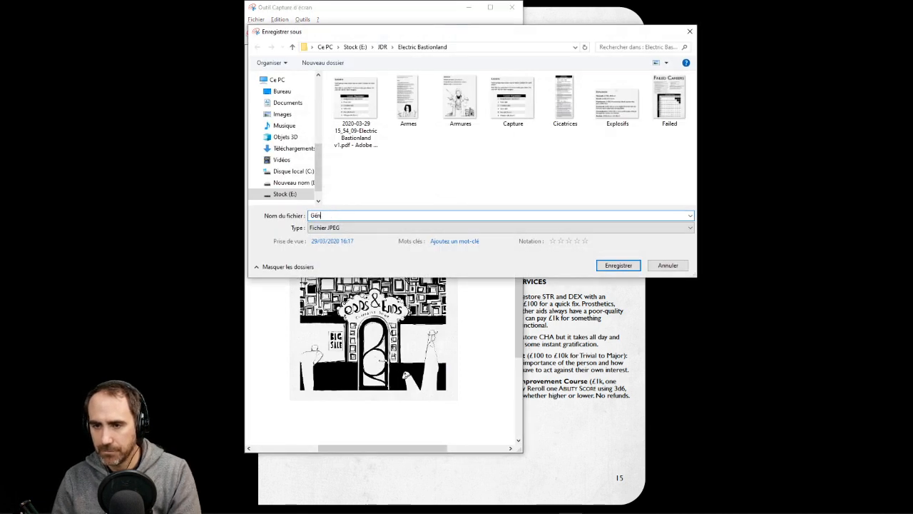
type("éraliste")
key("Return")
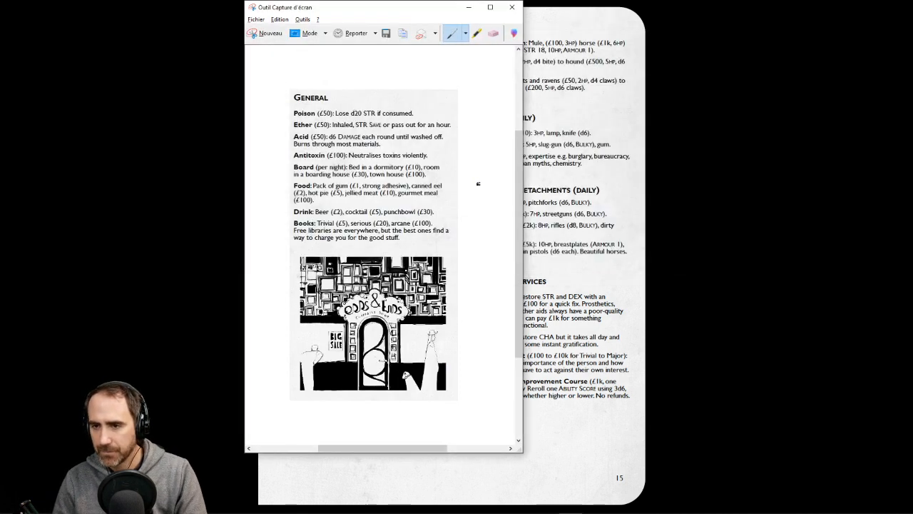
- Capture the Tools section of page 15 and save it as the JPEG "Outils"
left_click(274, 33)
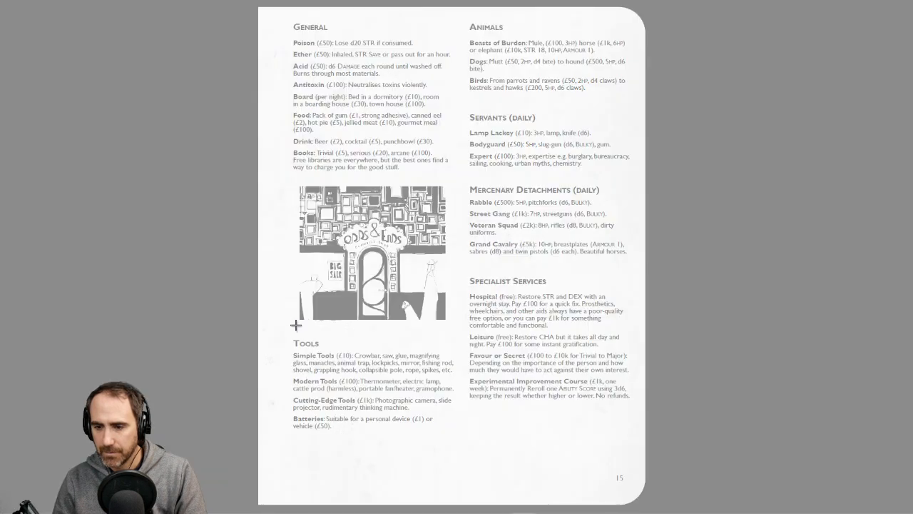
left_click_drag(288, 332, 459, 437)
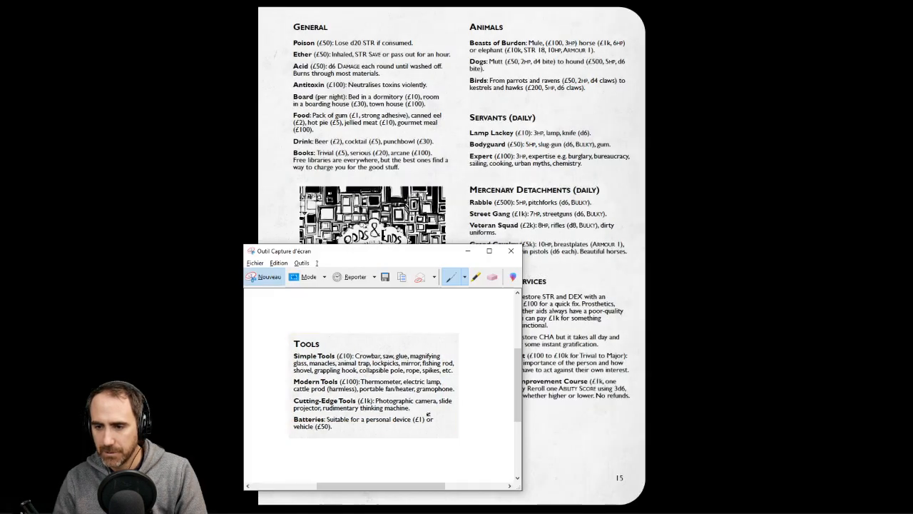
left_click(386, 277)
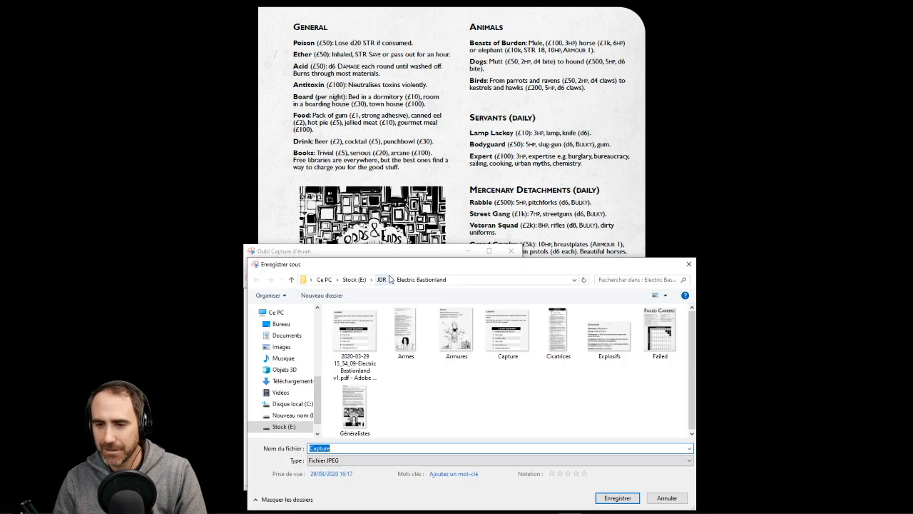
type("Outils")
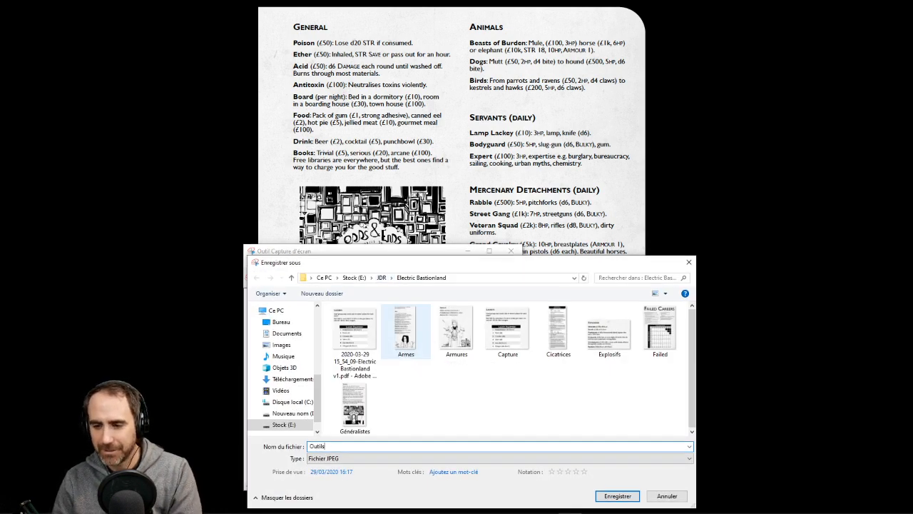
key("Return")
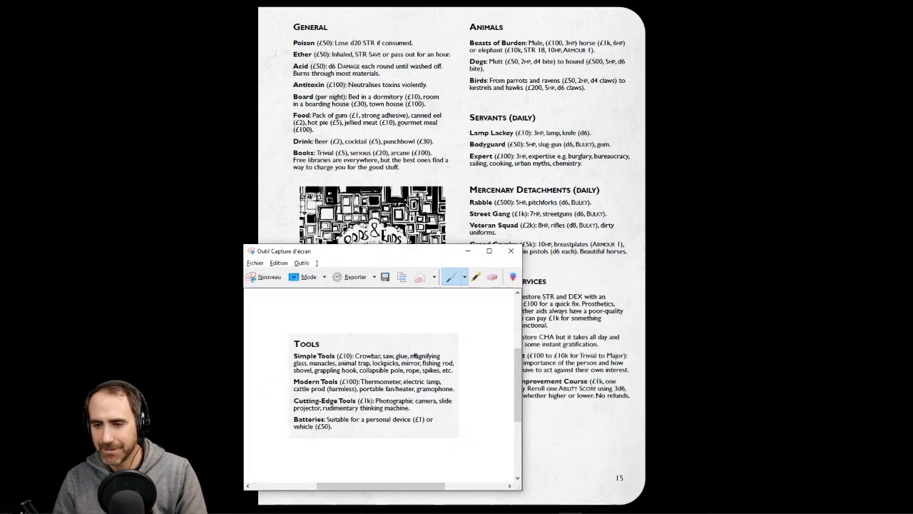
- Capture the Animals section of page 15 and save it as the JPEG "Animaux"
left_click(265, 277)
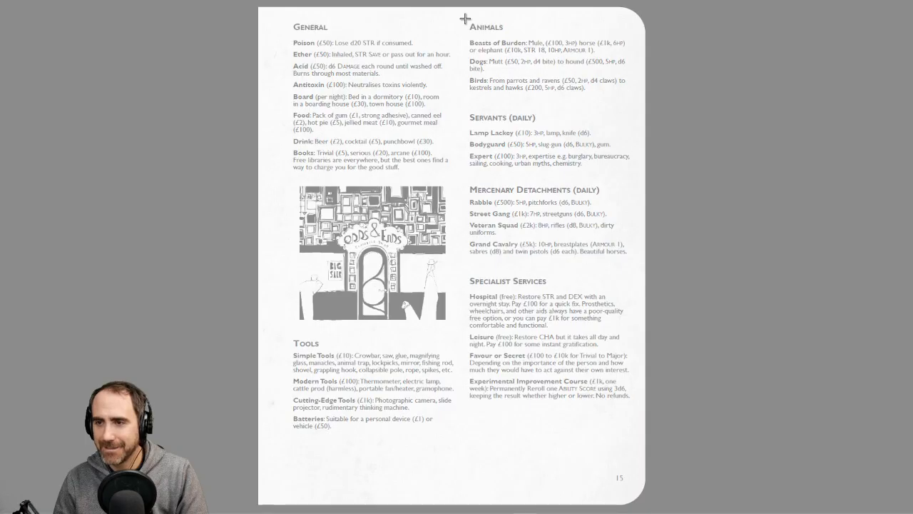
left_click_drag(465, 19, 635, 98)
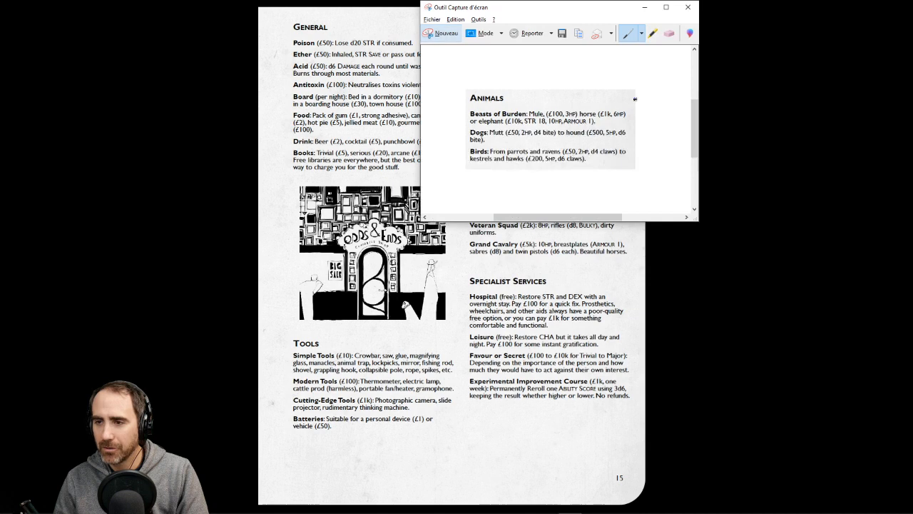
left_click(562, 33)
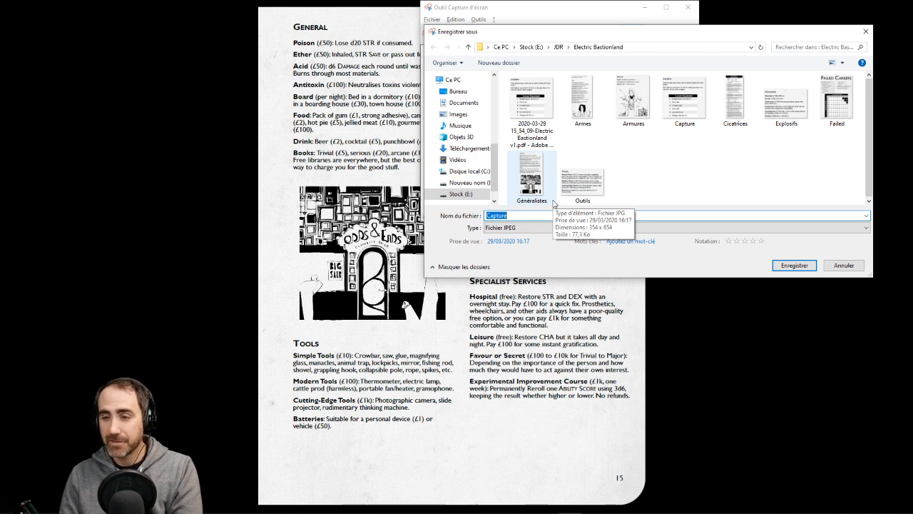
type("Anima")
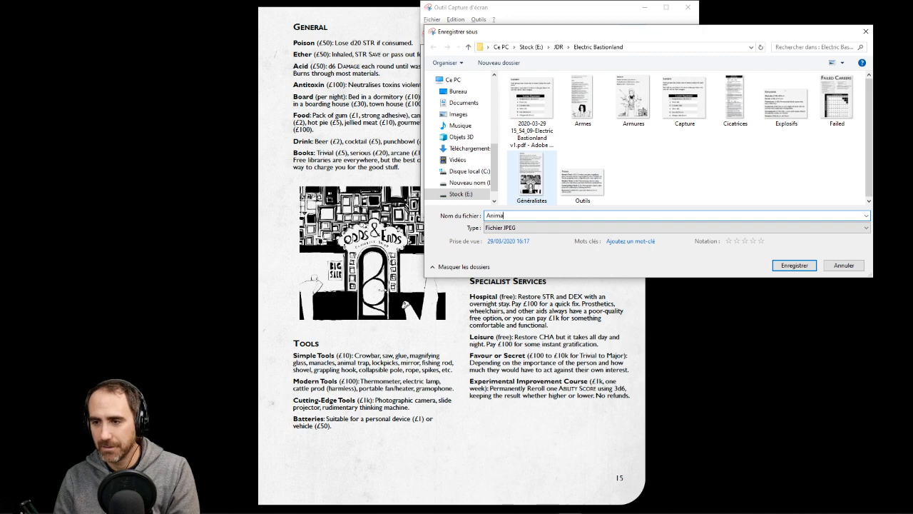
type("ls")
key("Return")
- Capture the Servants (daily) section of page 15 and save it as the JPEG "Serviteurs"
left_click(442, 40)
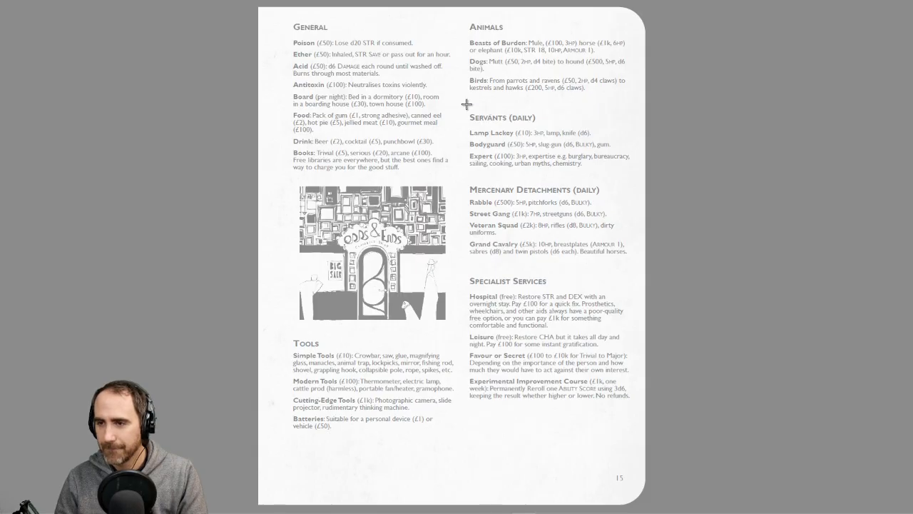
left_click_drag(466, 104, 633, 176)
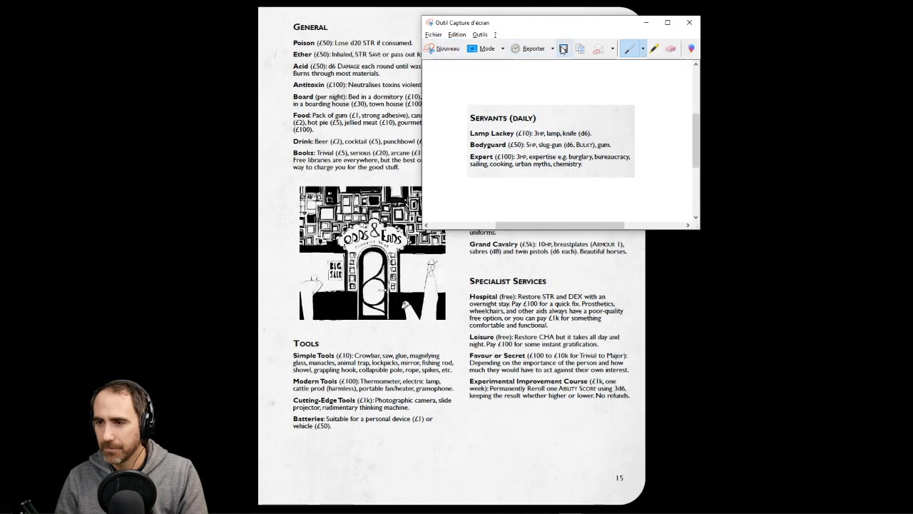
left_click(562, 48)
type("Servit")
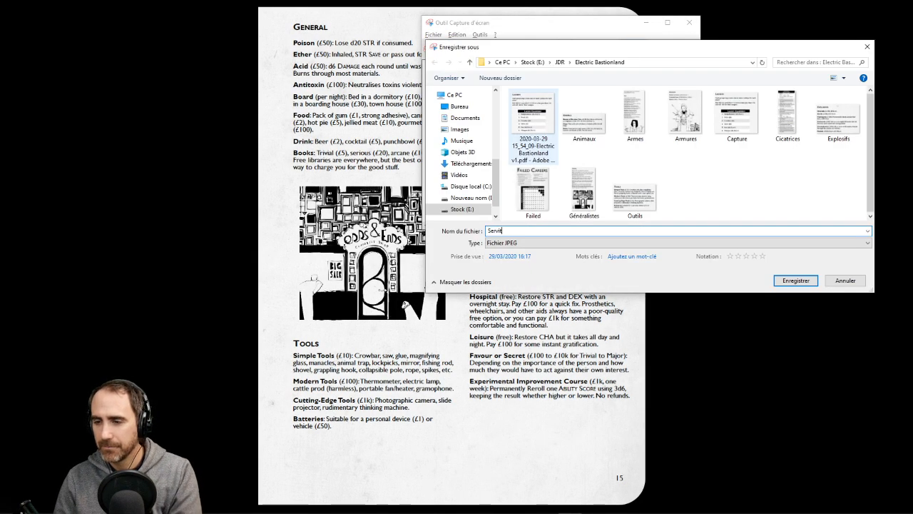
key("Return")
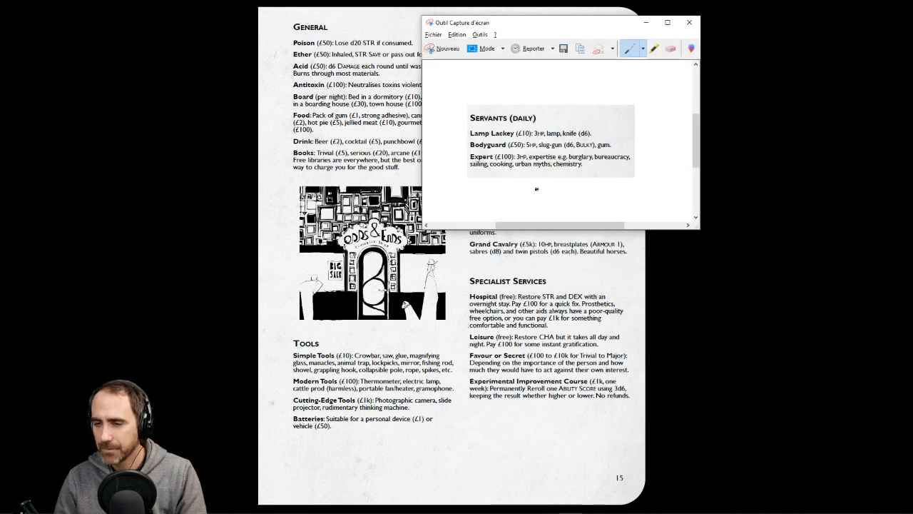
- Capture the Mercenary Detachments (daily) section of page 15 and save it as the JPEG "Mercenaires"
left_click(440, 52)
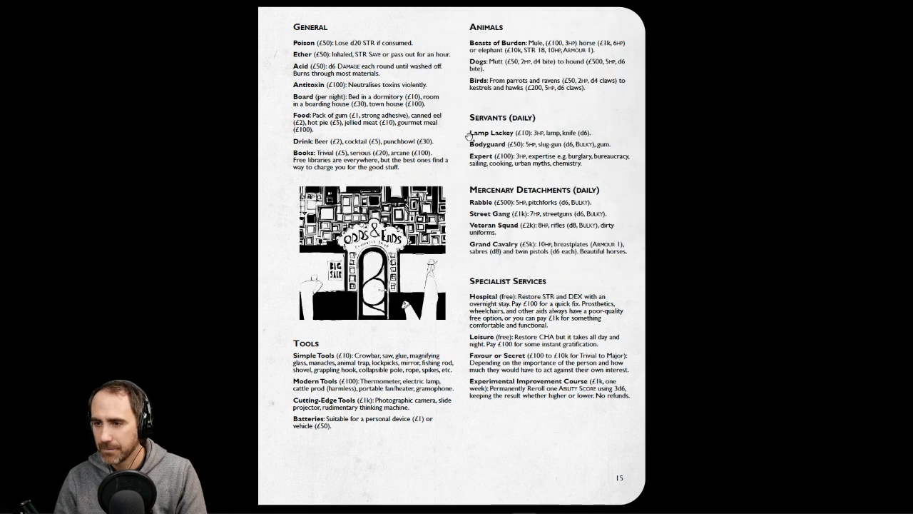
left_click_drag(468, 180, 632, 262)
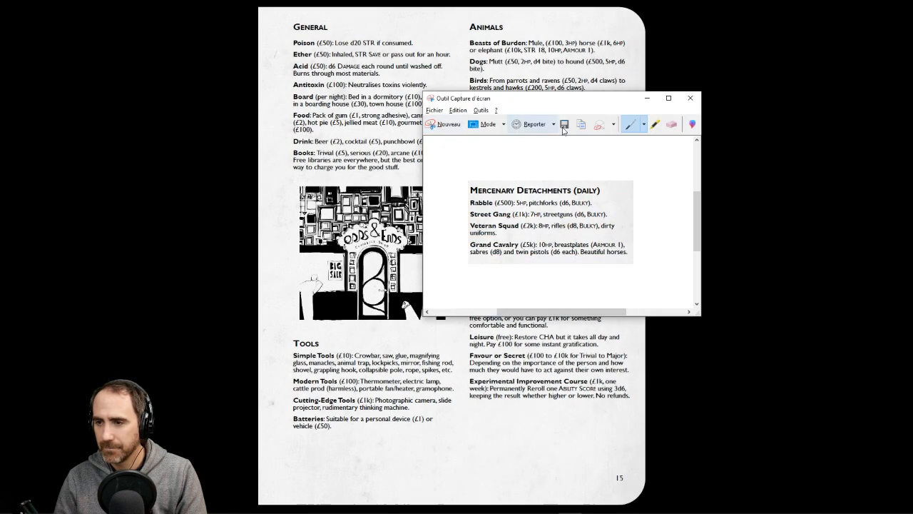
left_click(565, 125)
type("Mercenaires")
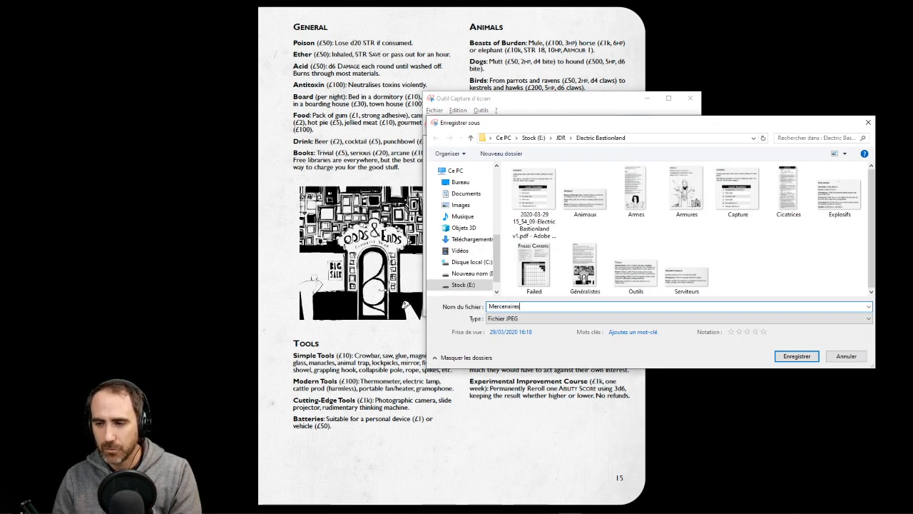
key("Return")
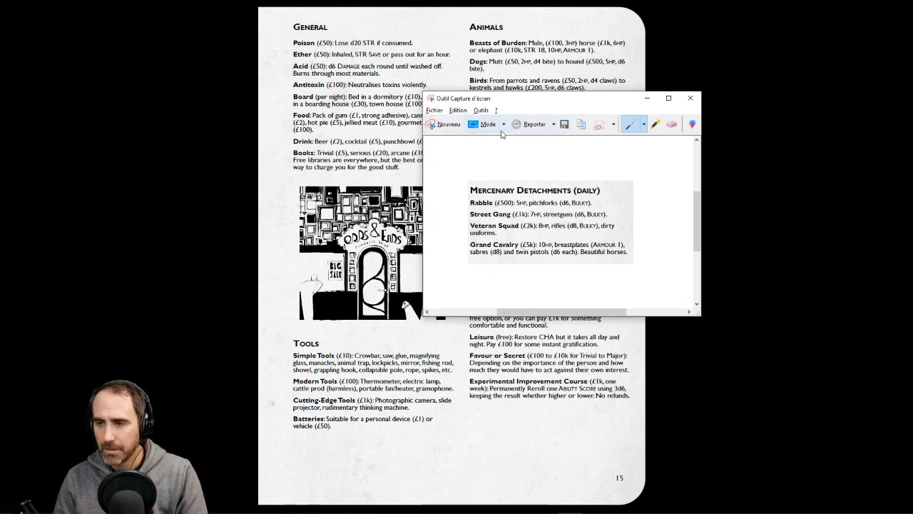
- Capture the Specialist Services section of page 15 and save it as the JPEG "Services spéciaux"
left_click(452, 128)
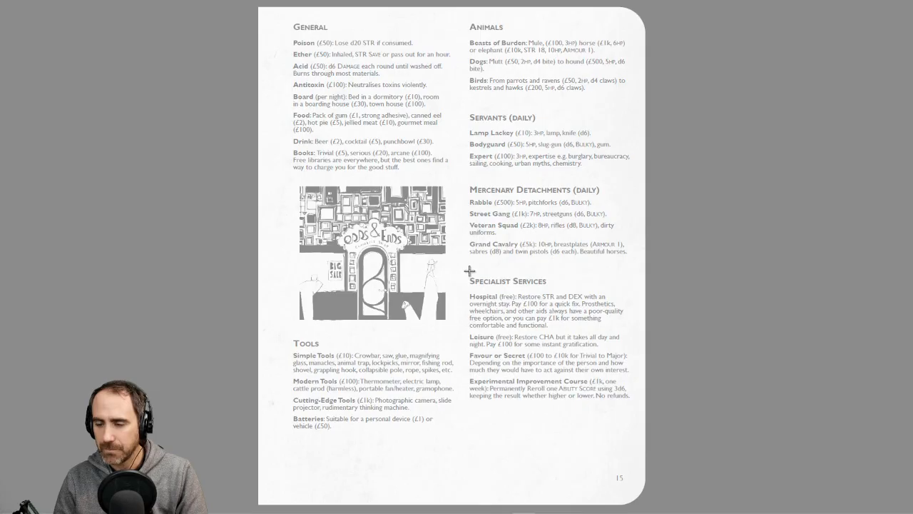
left_click_drag(465, 267, 634, 408)
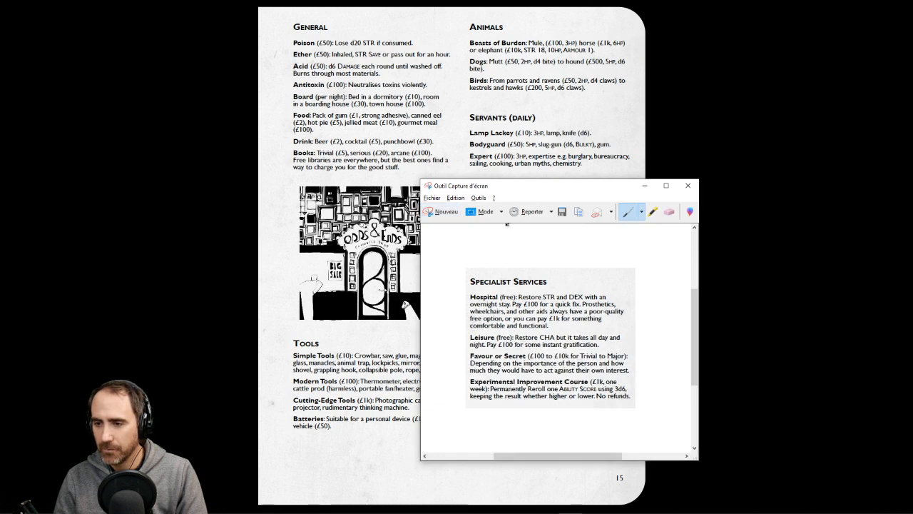
left_click_drag(561, 186, 679, 84)
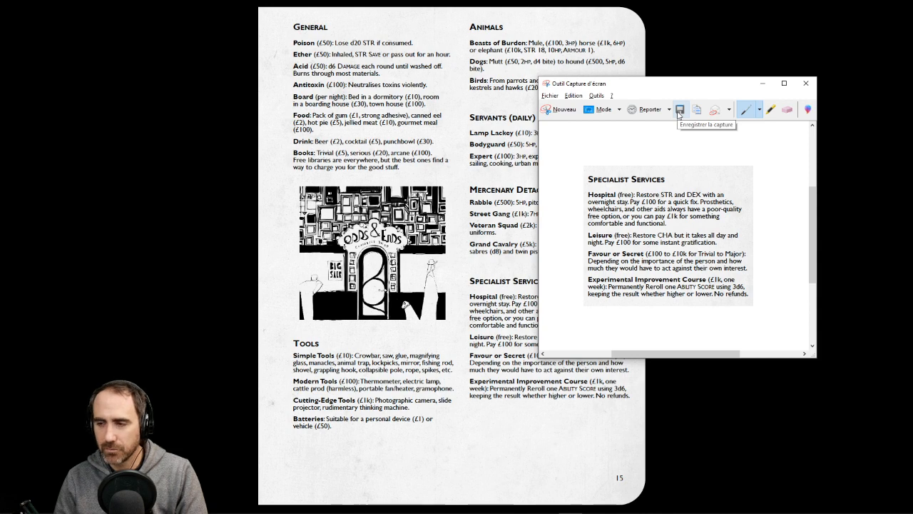
left_click(679, 110)
left_click_drag(654, 117, 485, 116)
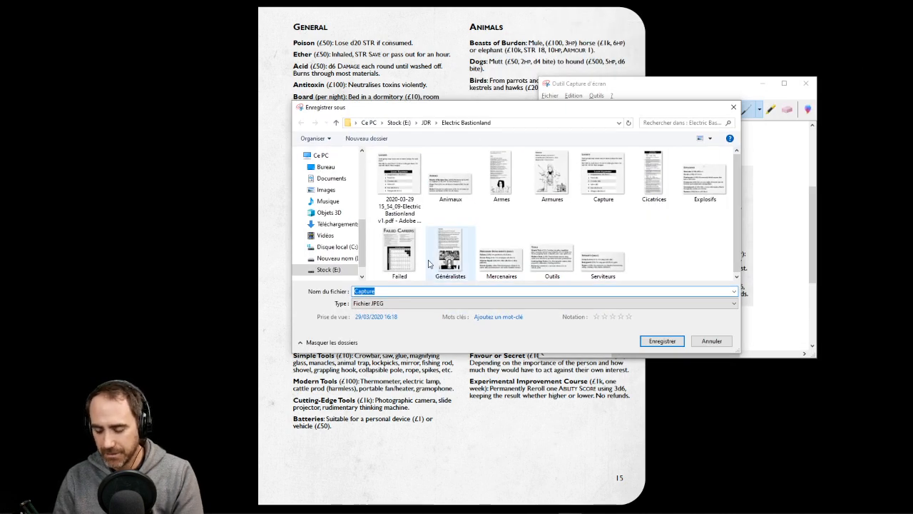
type("Services spéciaux")
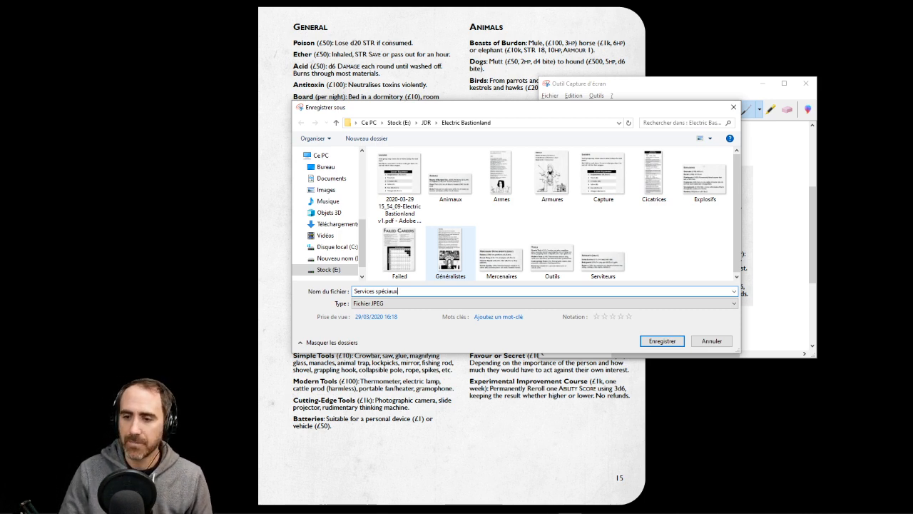
key("Return")
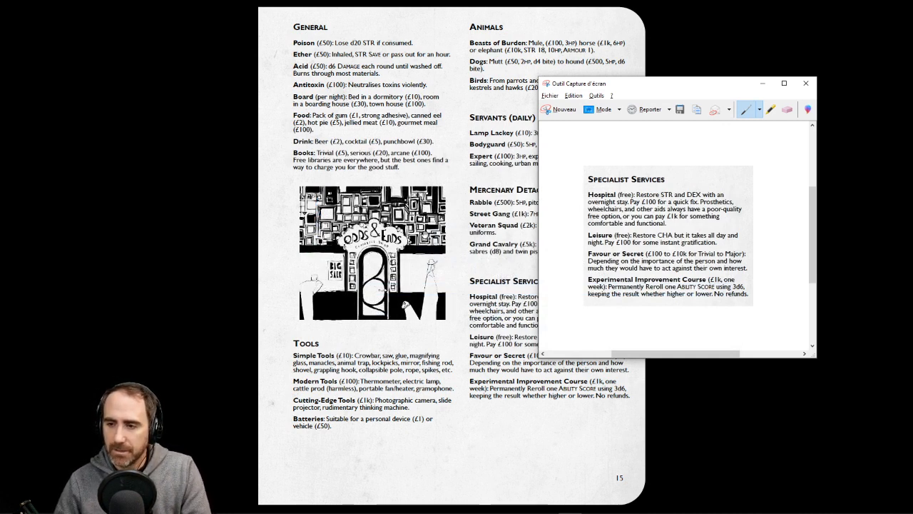
- Switch back to Let's Role, title the new journal entry "Armes" and insert the saved weapons image into its text
left_click(766, 85)
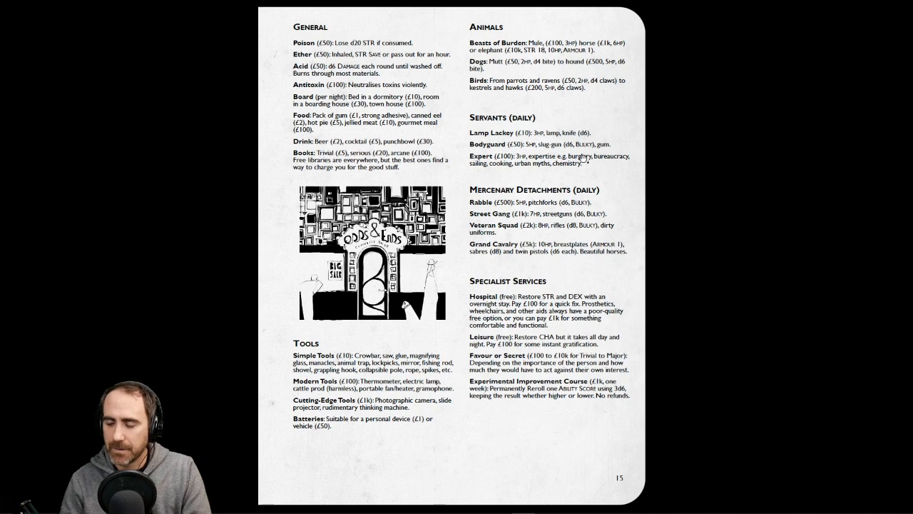
key("alt+Tab")
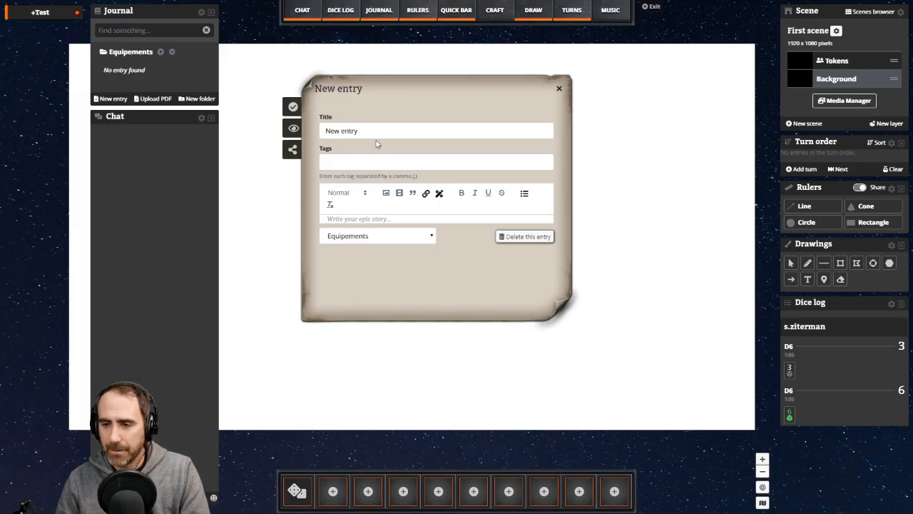
left_click_drag(377, 134, 289, 127)
type("Armes")
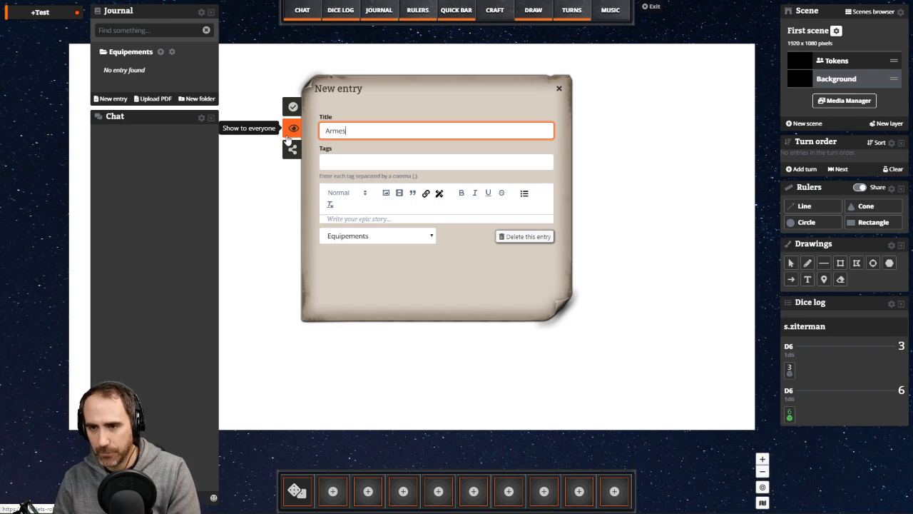
left_click(386, 195)
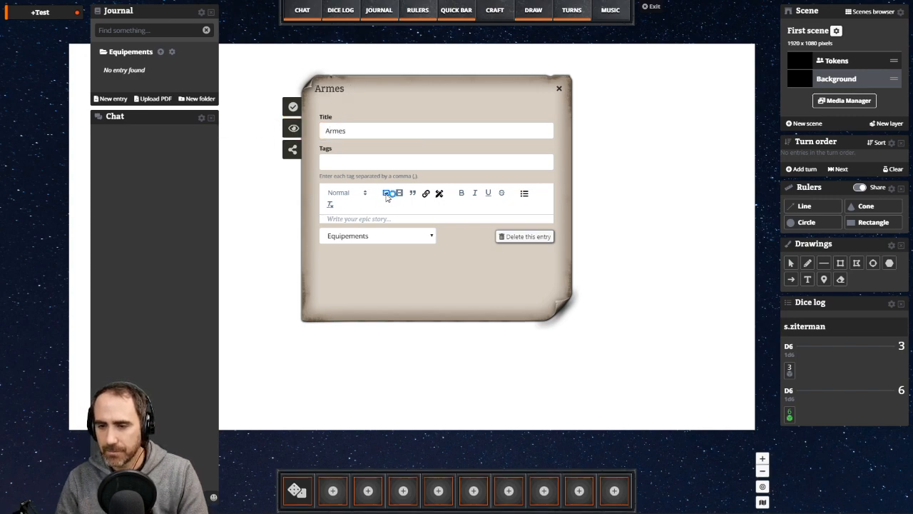
double_click(219, 96)
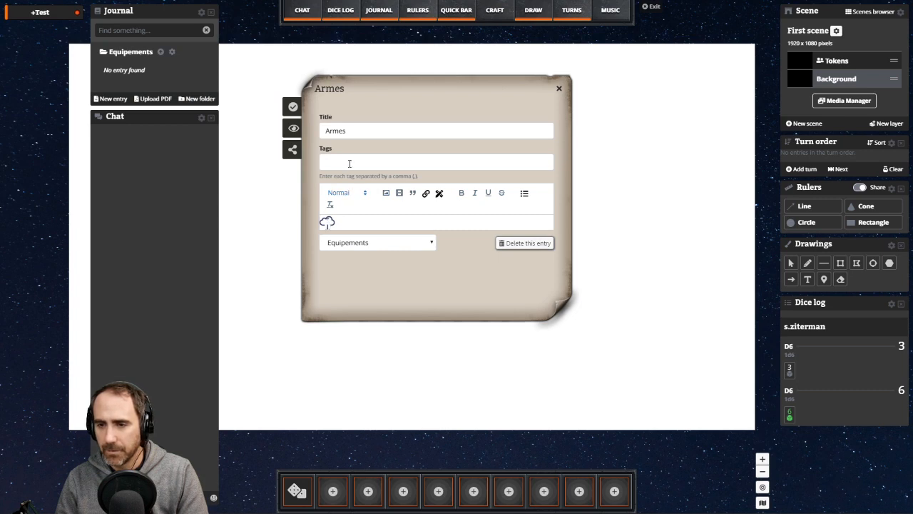
- Add the tag "Armes" to the Armes journal entry, followed by a comma
left_click(349, 164)
type("Armes,")
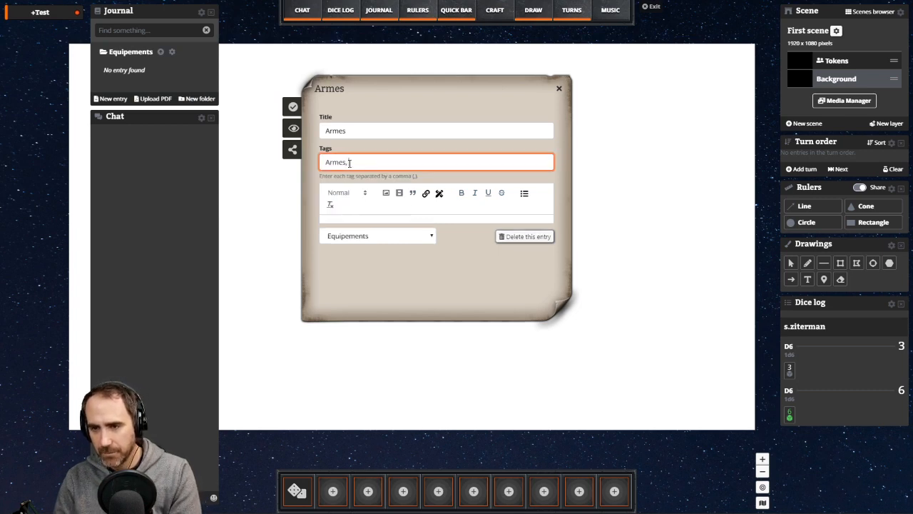
- Add the tags équipements and PJ to the Armes entry, save it, and check it in an enlarged window before closing
type(" Equipements,")
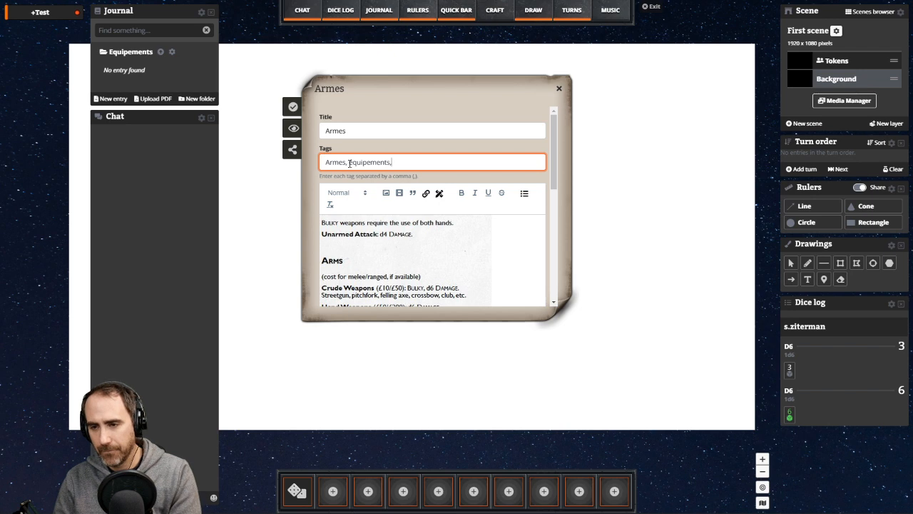
type(" PJ")
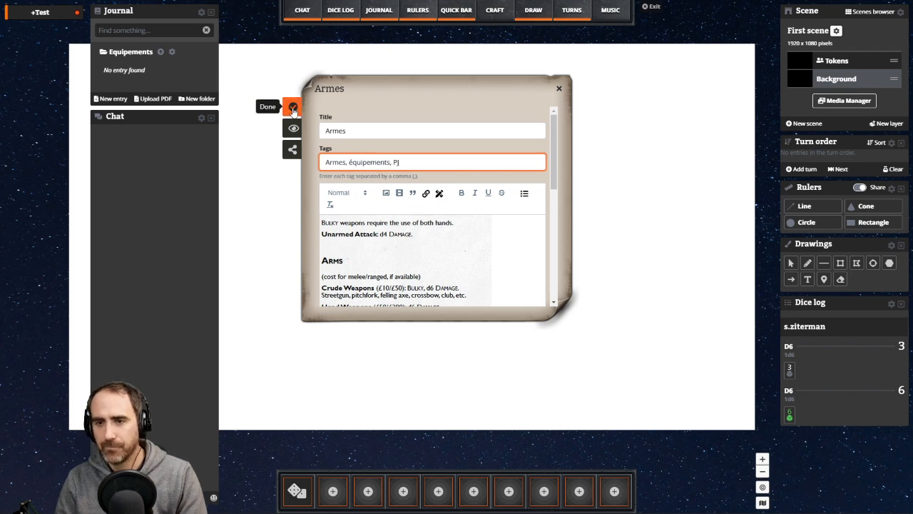
left_click(293, 107)
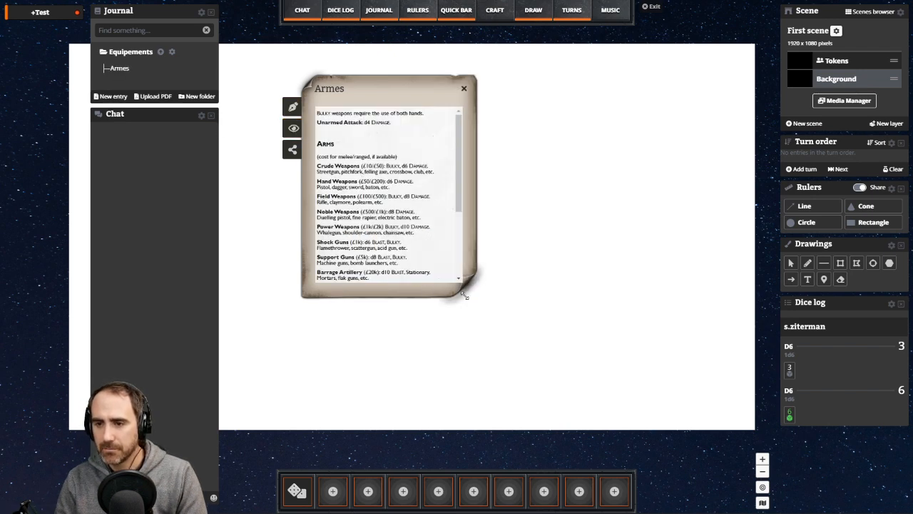
left_click_drag(460, 293, 542, 435)
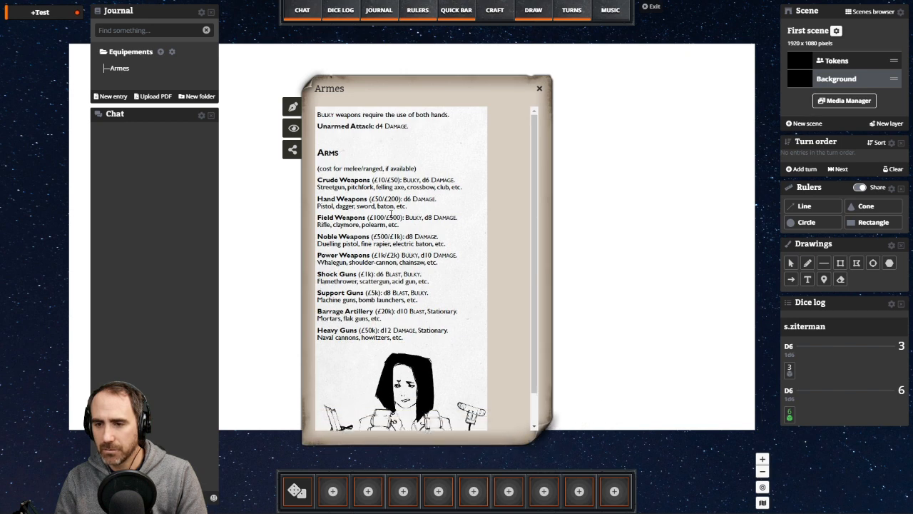
left_click(539, 88)
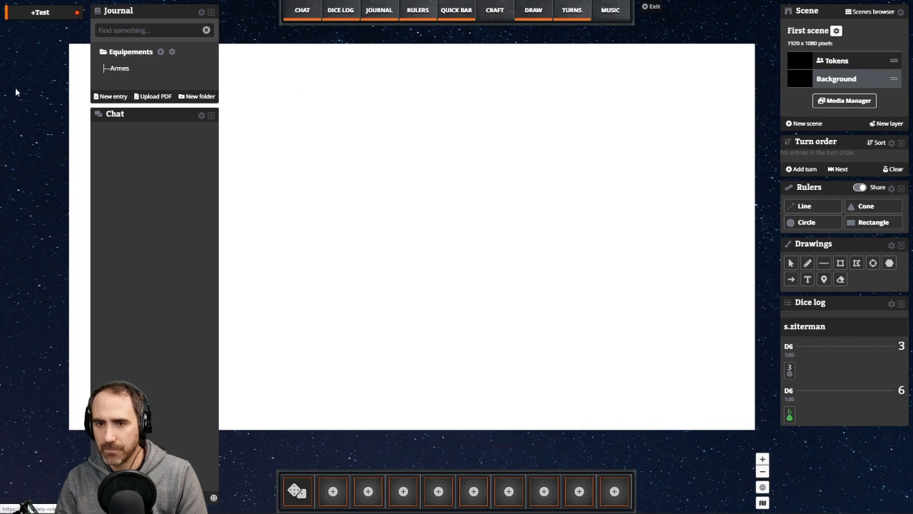
- Create a journal entry titled Armures in the Equipements folder and insert the Armures image into its body
left_click(111, 95)
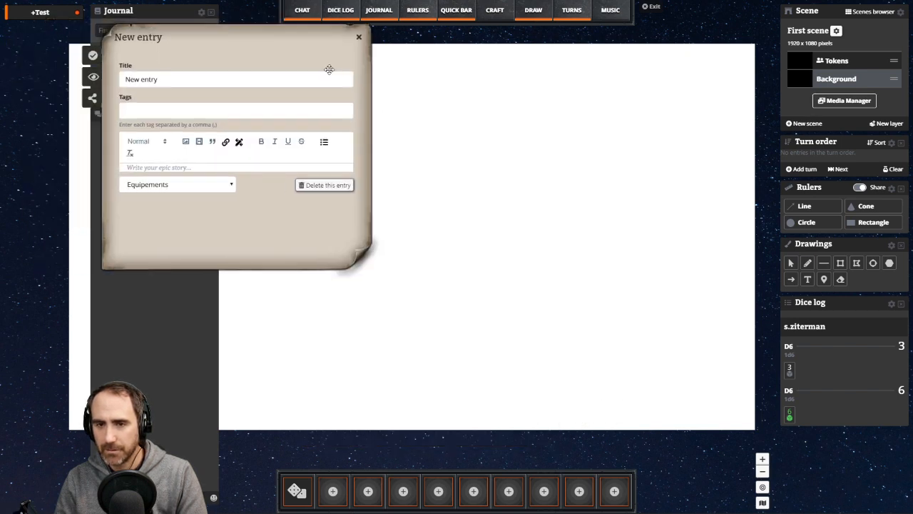
type("Armures")
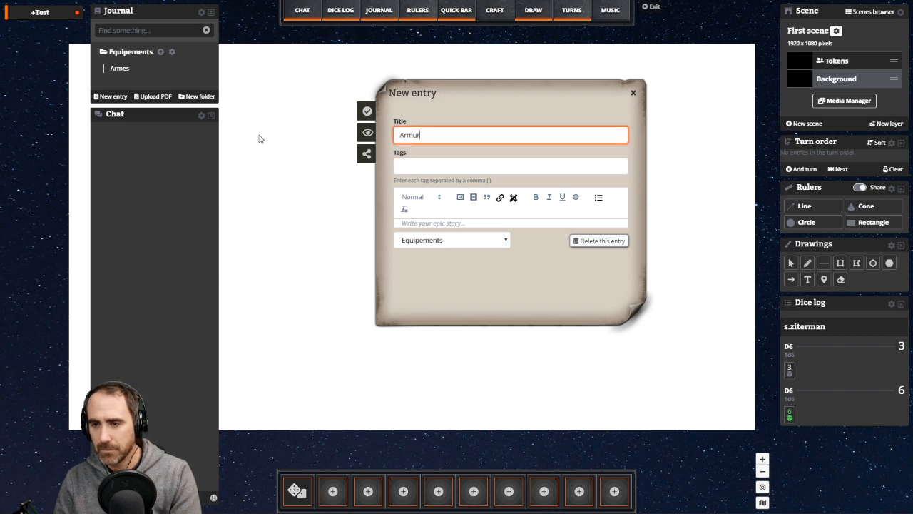
left_click(461, 197)
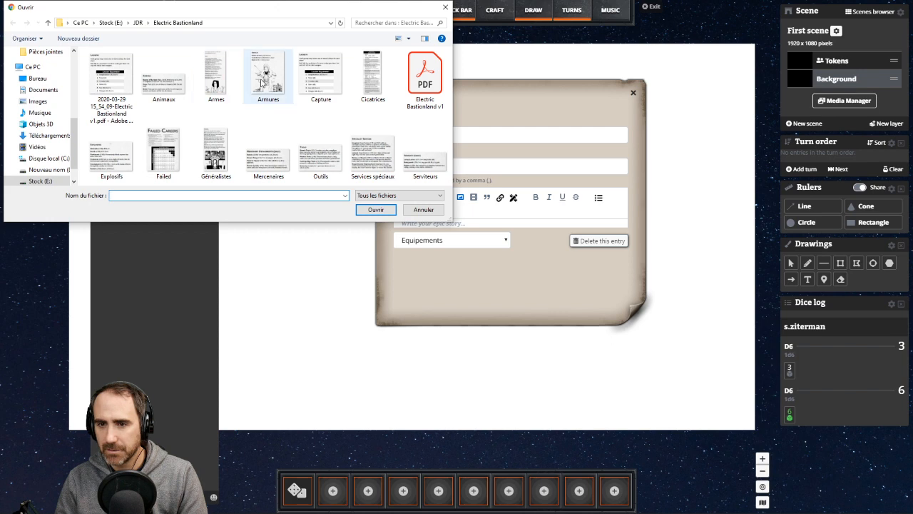
double_click(268, 76)
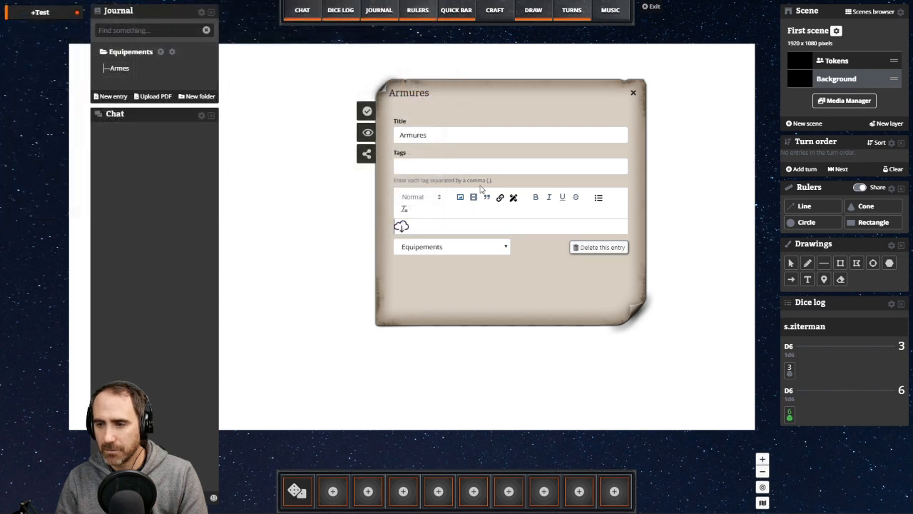
- Tag the Armures entry with "Armures, PJ, équipements", then save and close it
left_click(438, 169)
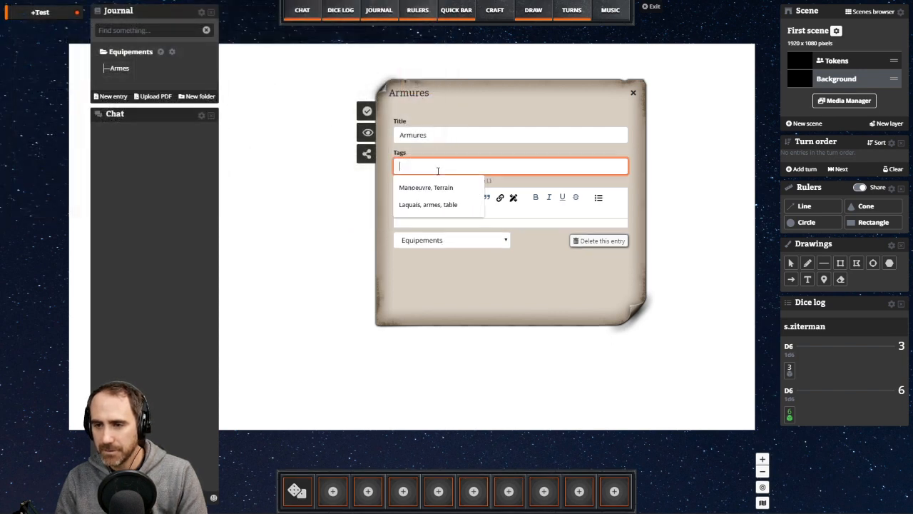
type("Armures, PJ, équipements")
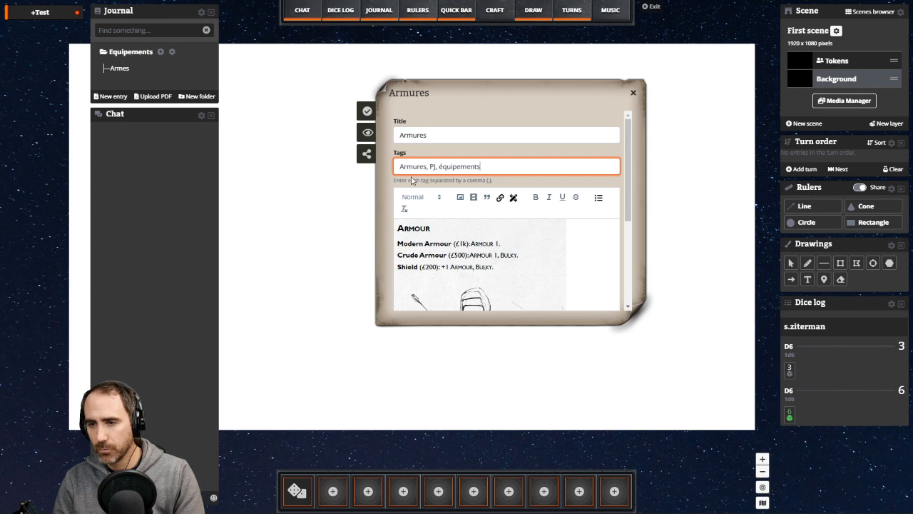
left_click(366, 110)
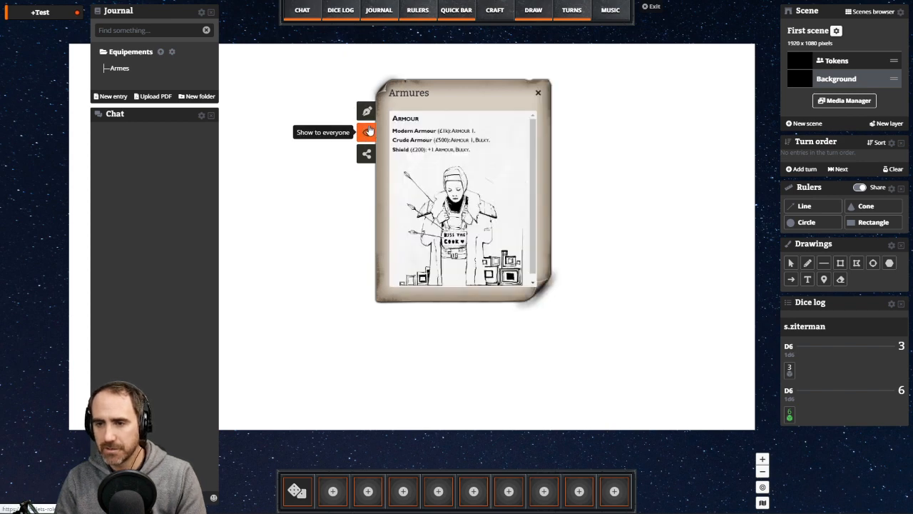
left_click(538, 92)
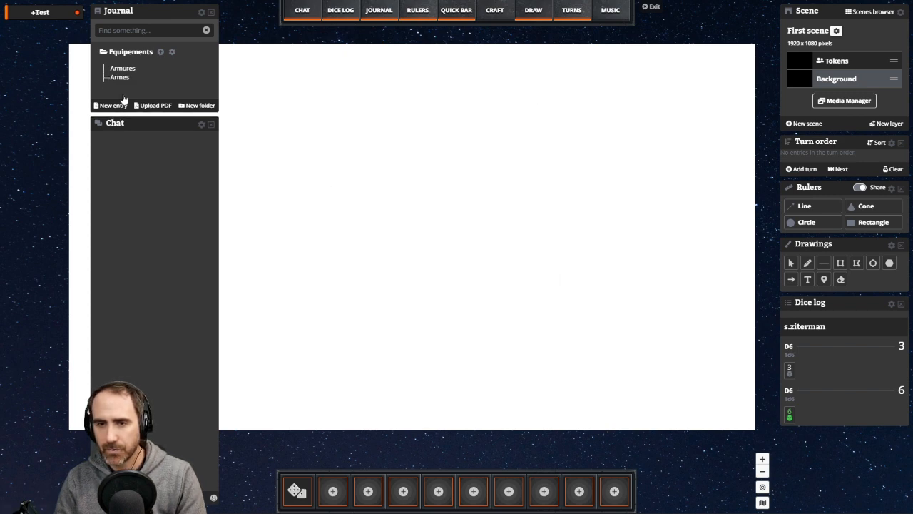
- Create a journal entry titled Outils with the tags "équipements, PJ, Outils" and copy the tag list
left_click(110, 105)
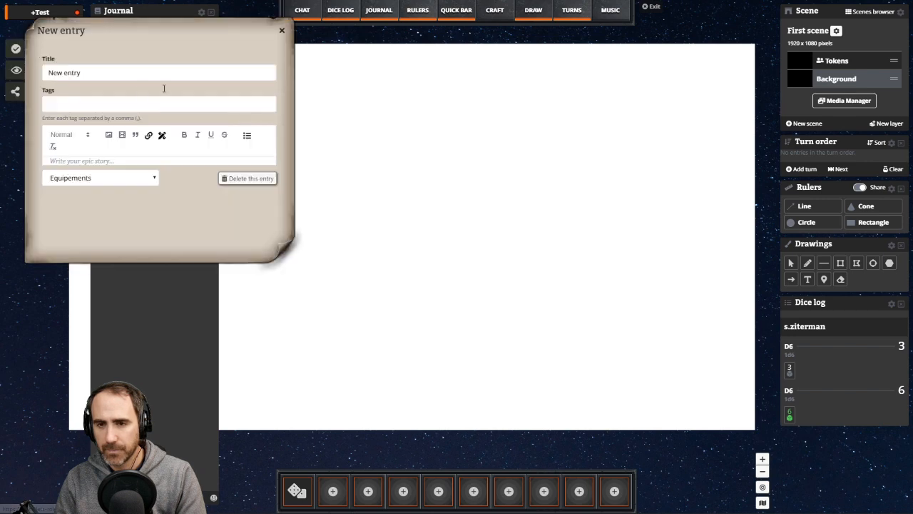
type("Outils")
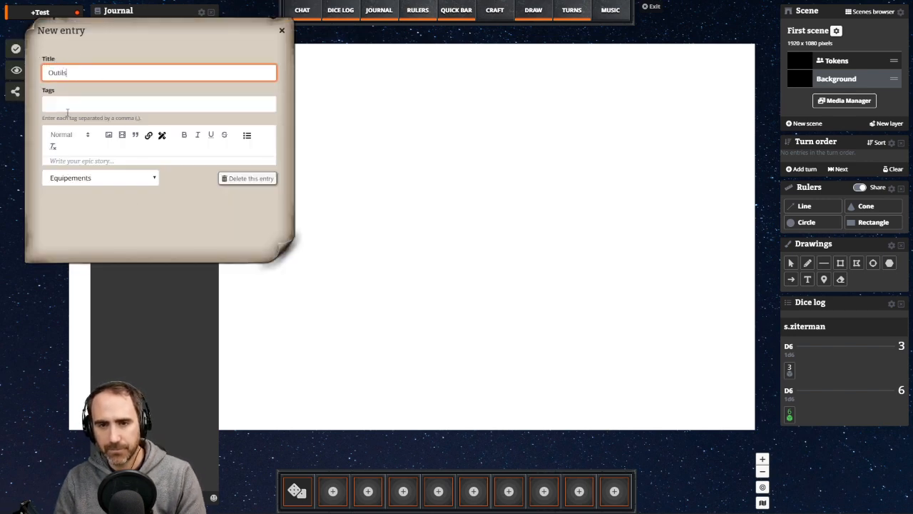
left_click(70, 105)
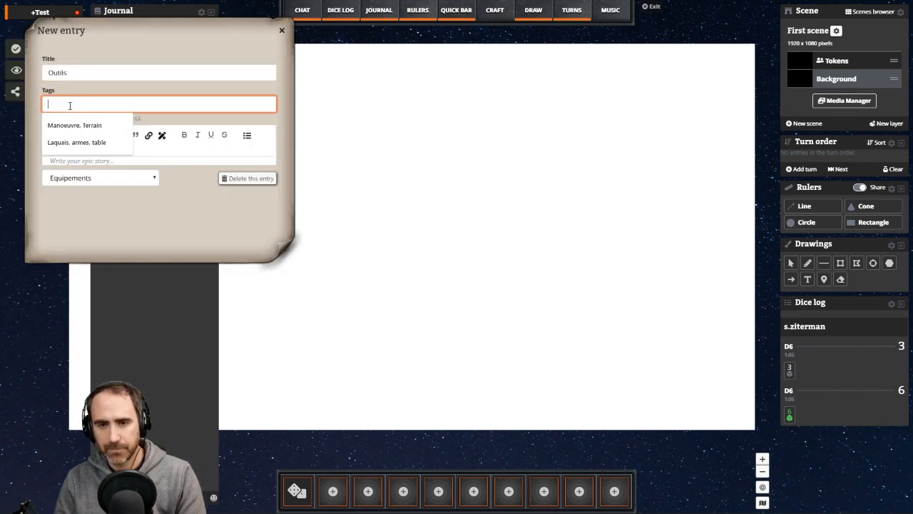
type("E")
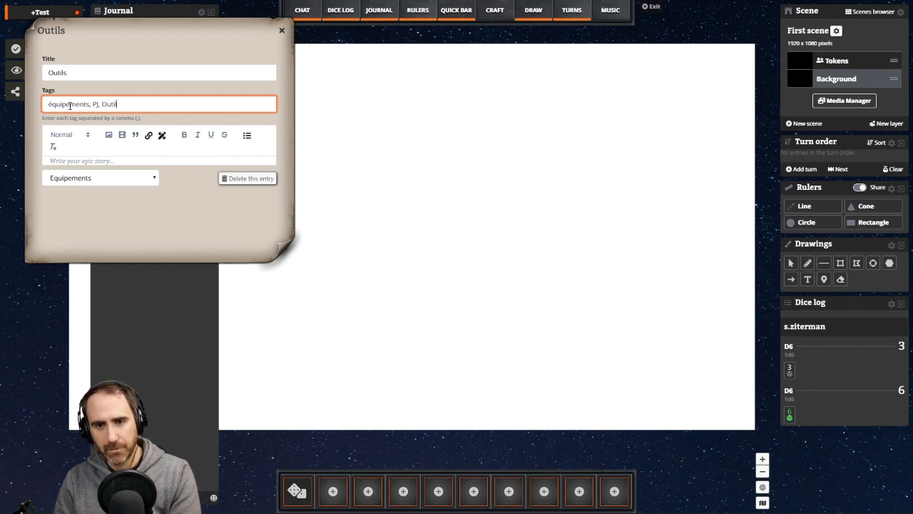
key("ctrl+a")
key("ctrl+c")
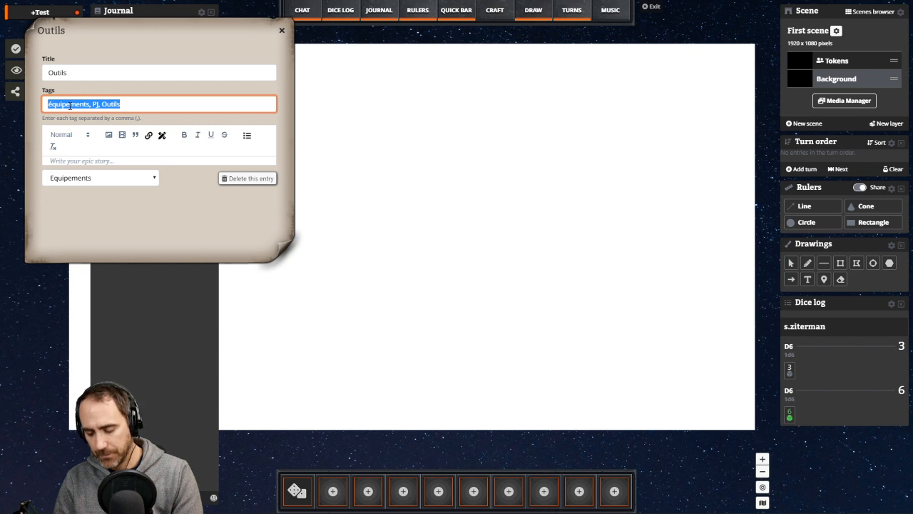
- Insert the Outils image into the Outils entry's body, then save and close the entry
left_click_drag(95, 29, 480, 66)
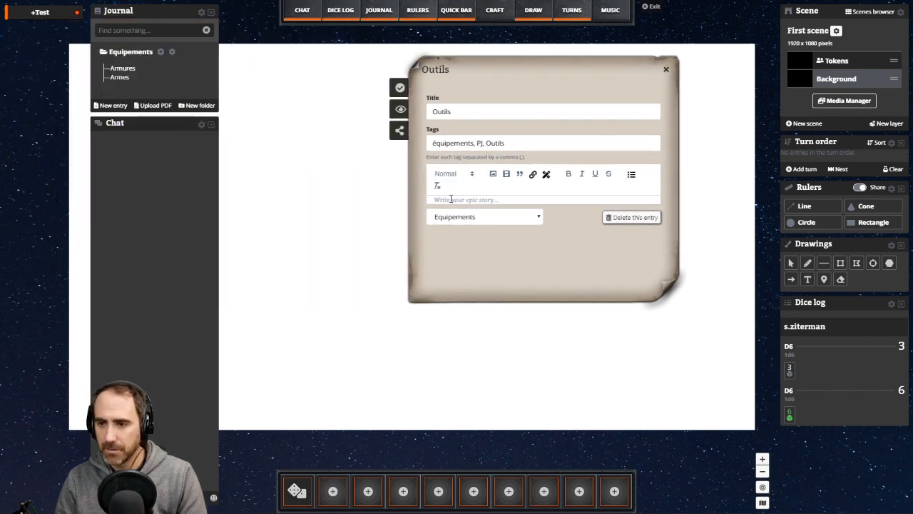
left_click(491, 176)
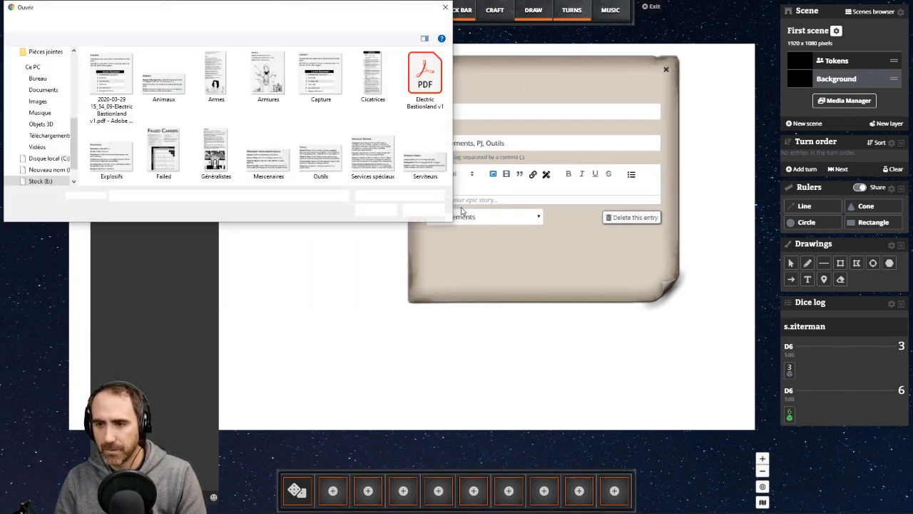
double_click(309, 157)
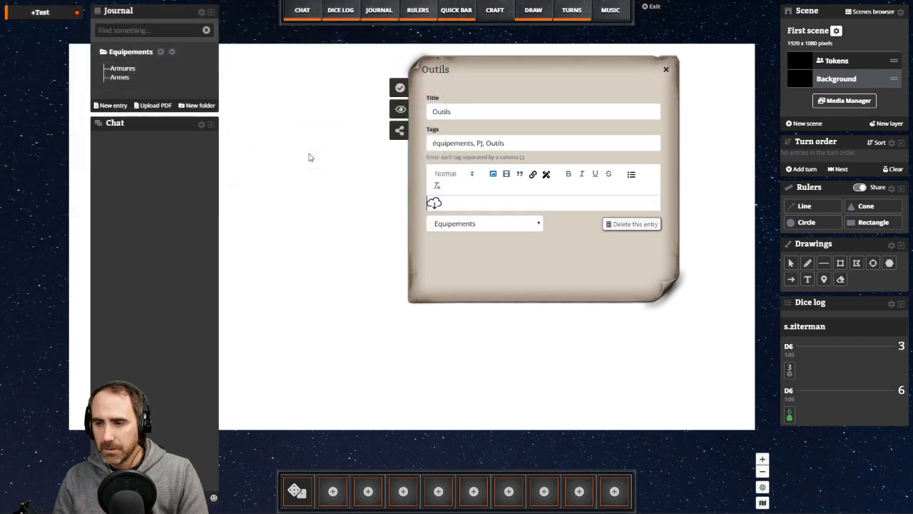
left_click(399, 88)
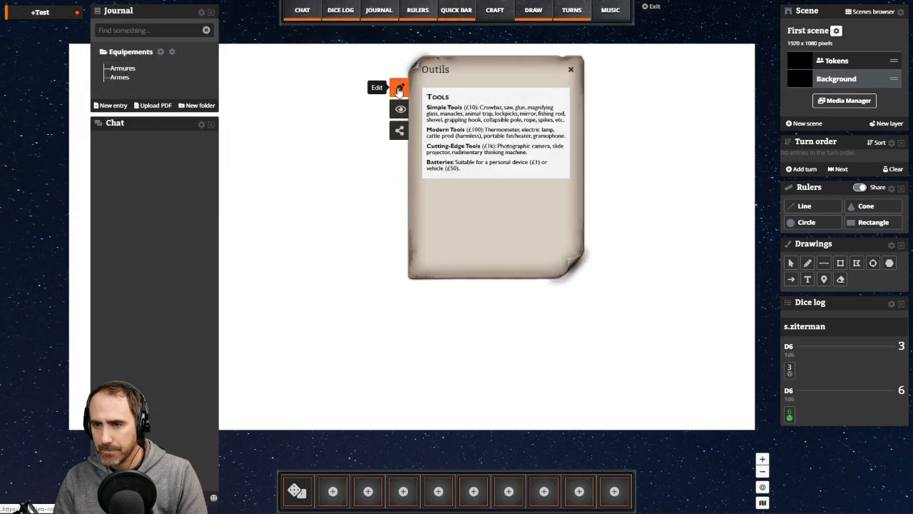
left_click(570, 69)
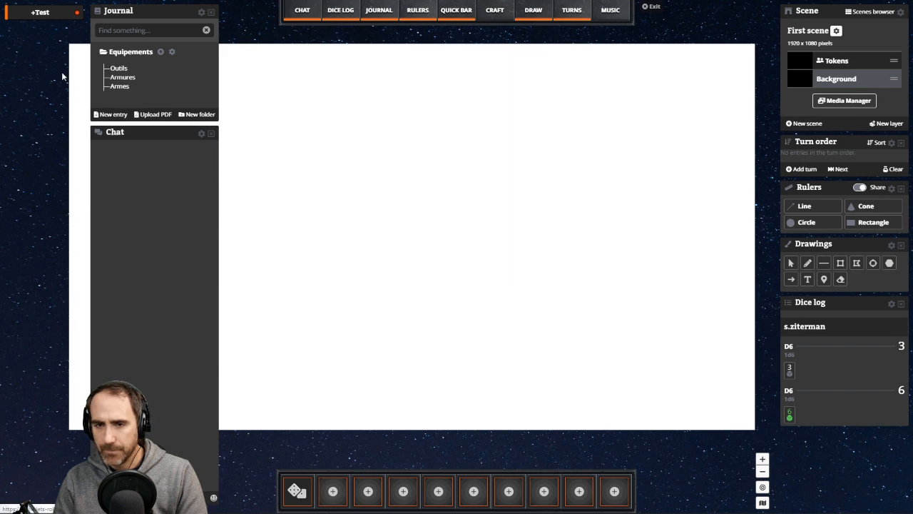
- Create a journal entry titled Explosifs, reusing the copied tags with the last one changed to make "équipements, PJ, explosifs"
left_click(102, 113)
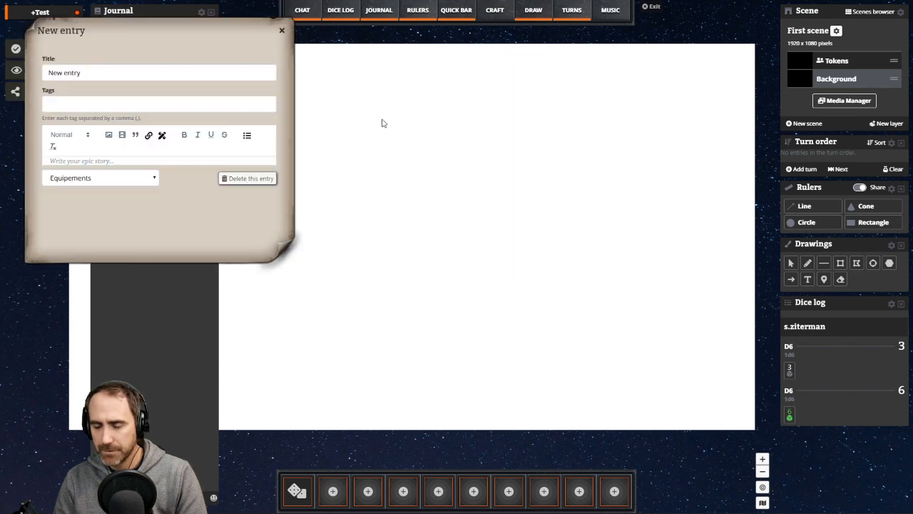
triple_click(112, 77)
key("BackSpace")
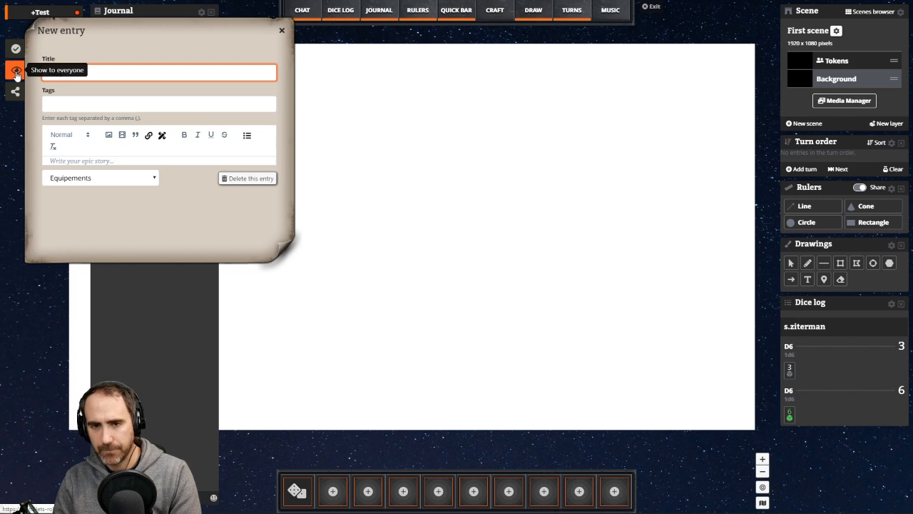
left_click_drag(92, 36, 554, 59)
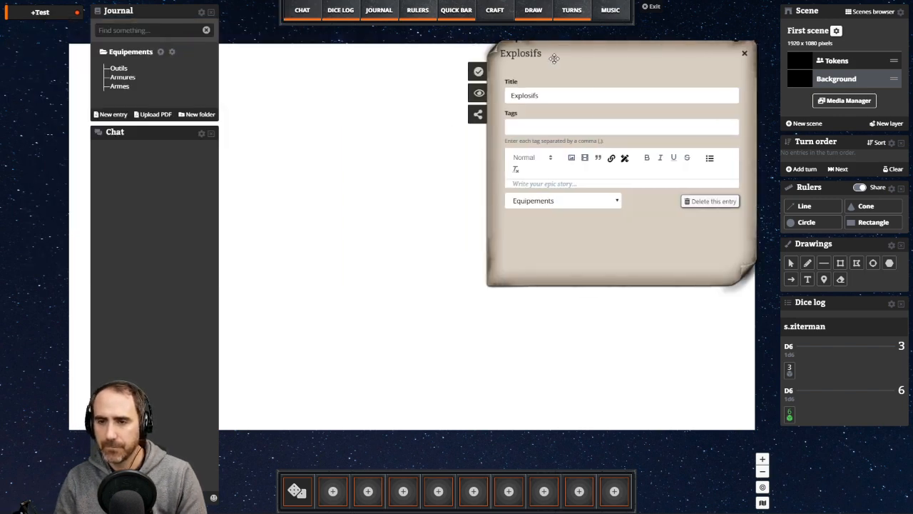
left_click(549, 127)
key("ctrl+v")
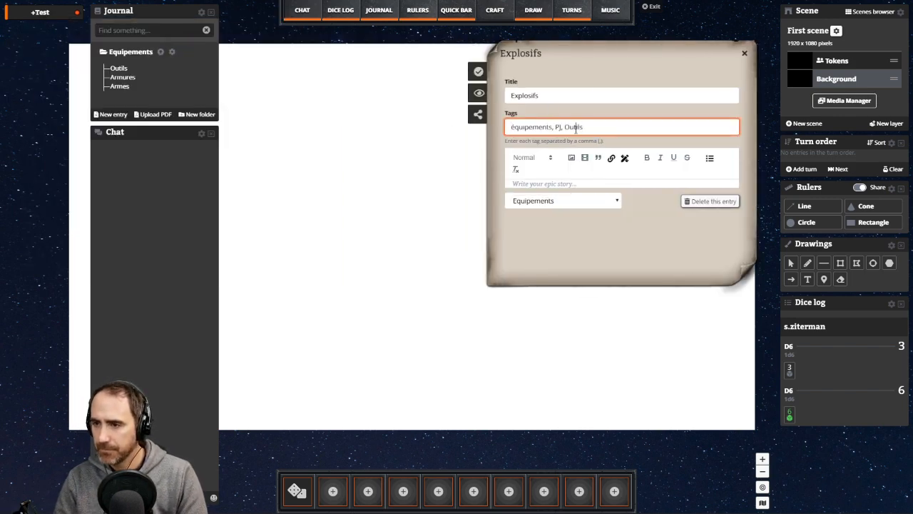
double_click(575, 126)
type("explosif")
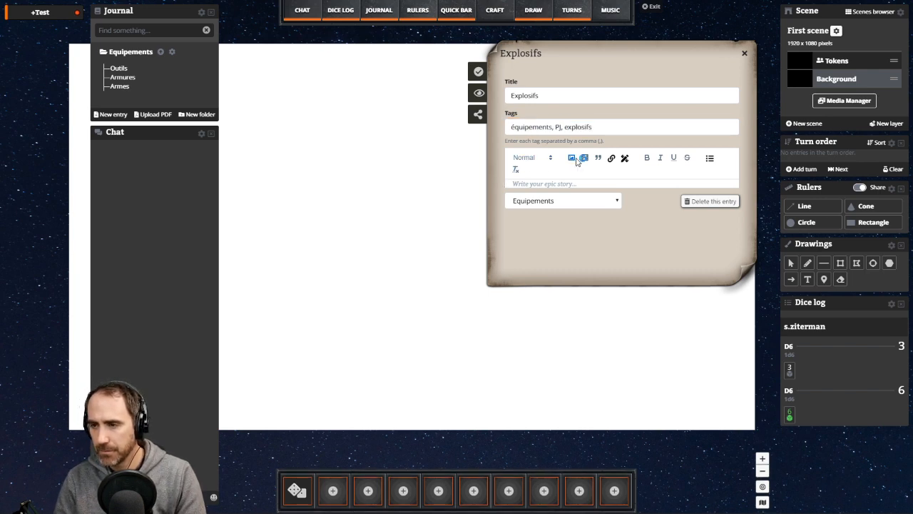
- Insert the Explosifs image into the Explosifs entry's body and move the entry window toward the middle of the scene
left_click(575, 160)
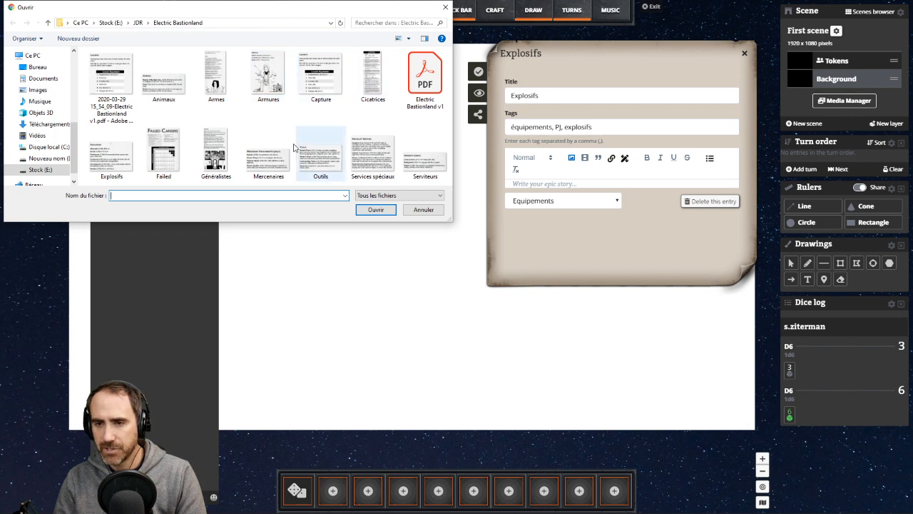
left_click(231, 78)
type("ex")
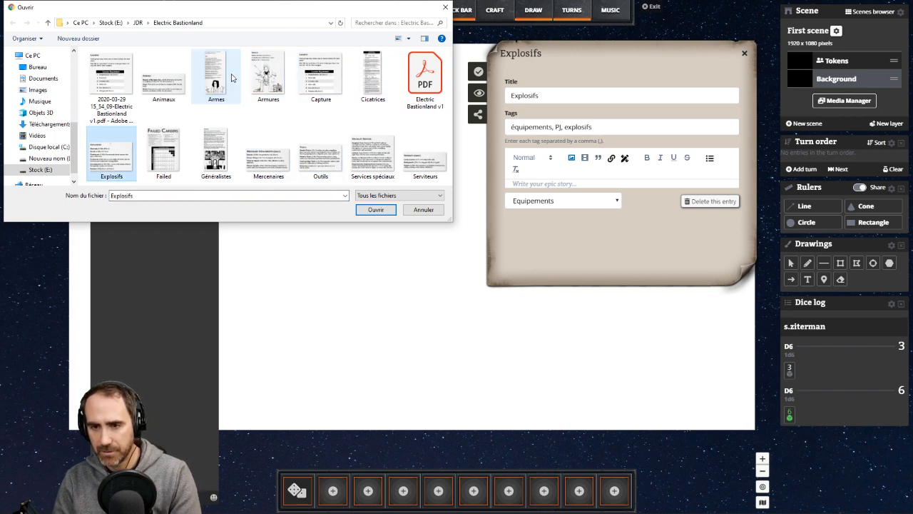
key("Return")
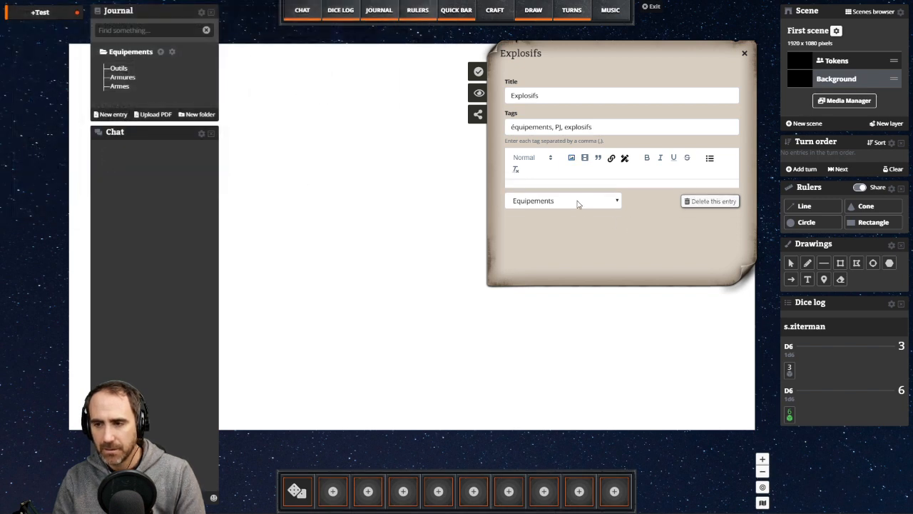
left_click_drag(551, 52, 428, 73)
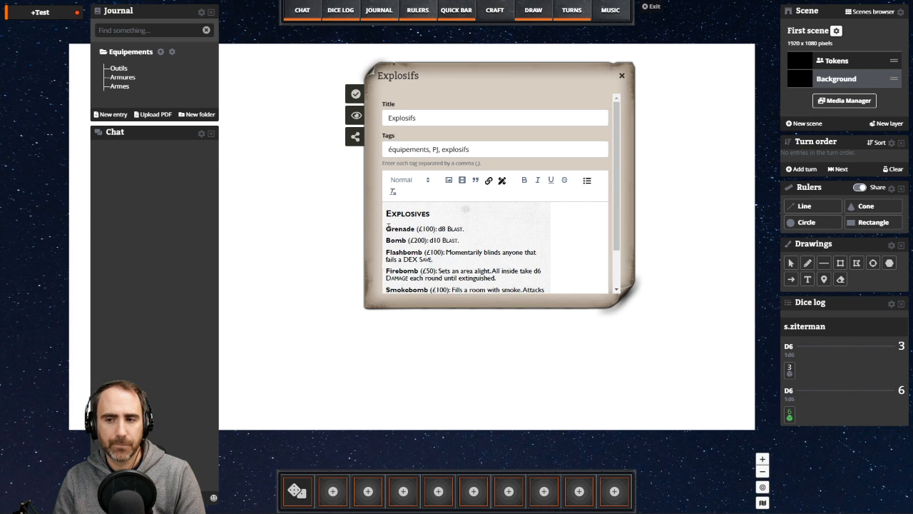
key("Return")
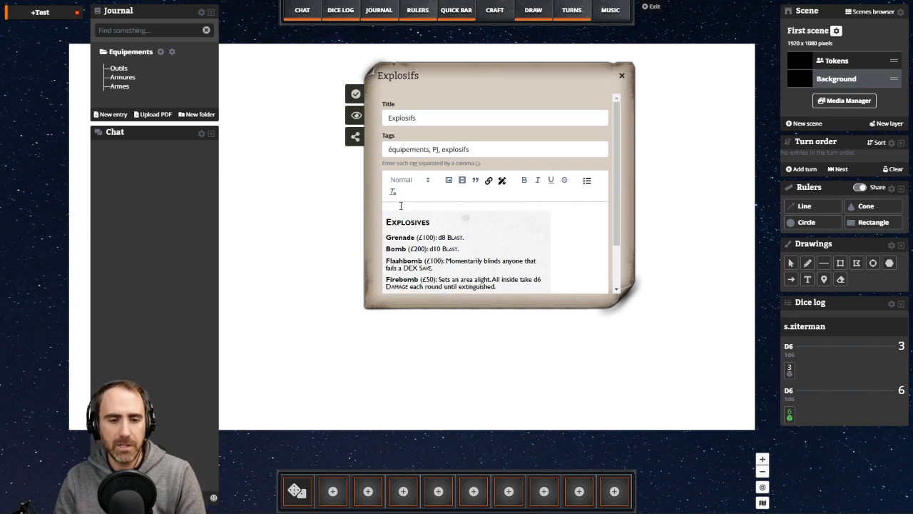
key("Return")
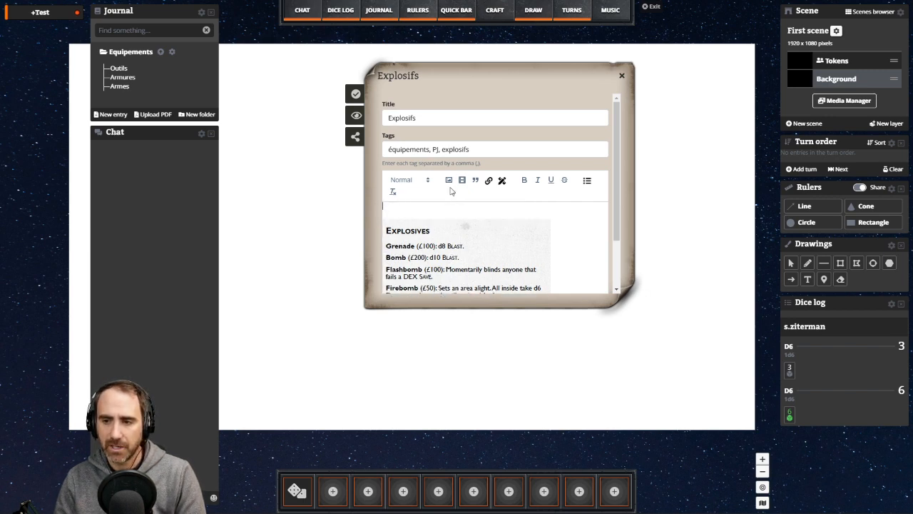
left_click(452, 184)
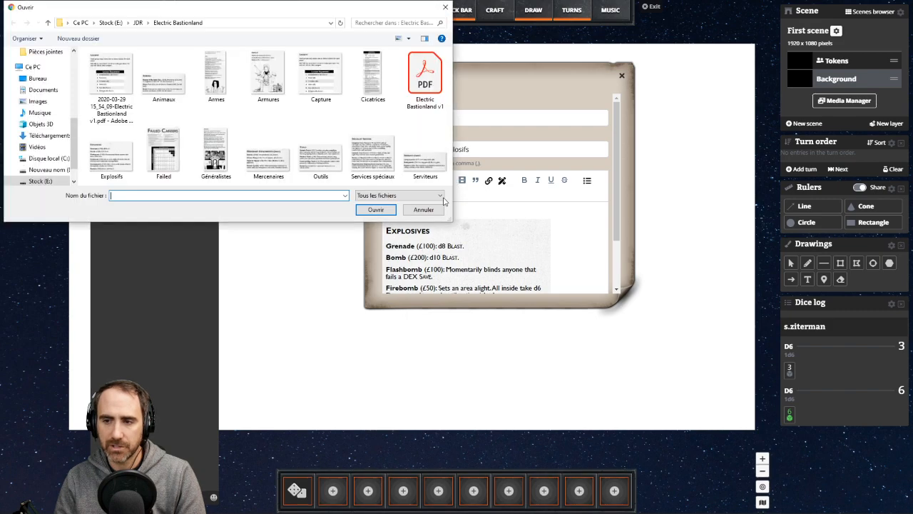
left_click(426, 208)
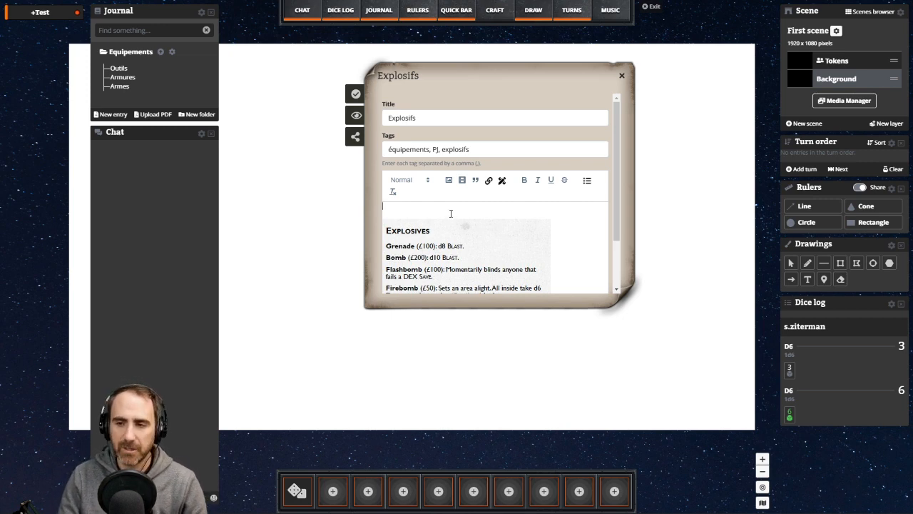
scroll(451, 204, "down", 1)
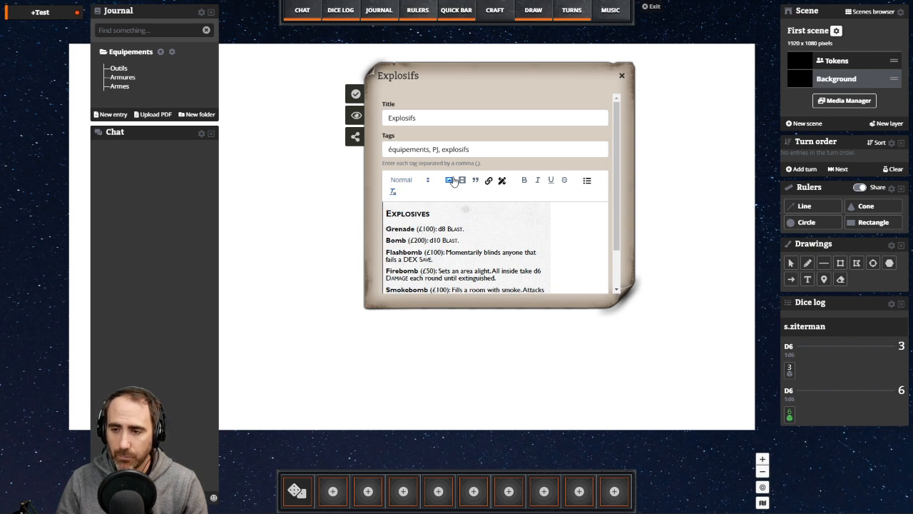
- Open the editor's picker for inserting crafts, move it toward the middle of the scene, and close it without choosing one
left_click(501, 182)
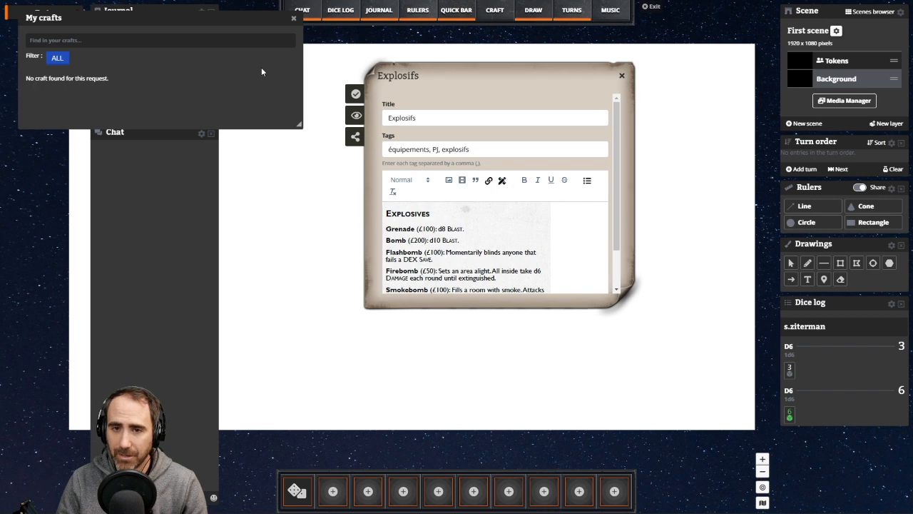
left_click_drag(163, 16, 259, 115)
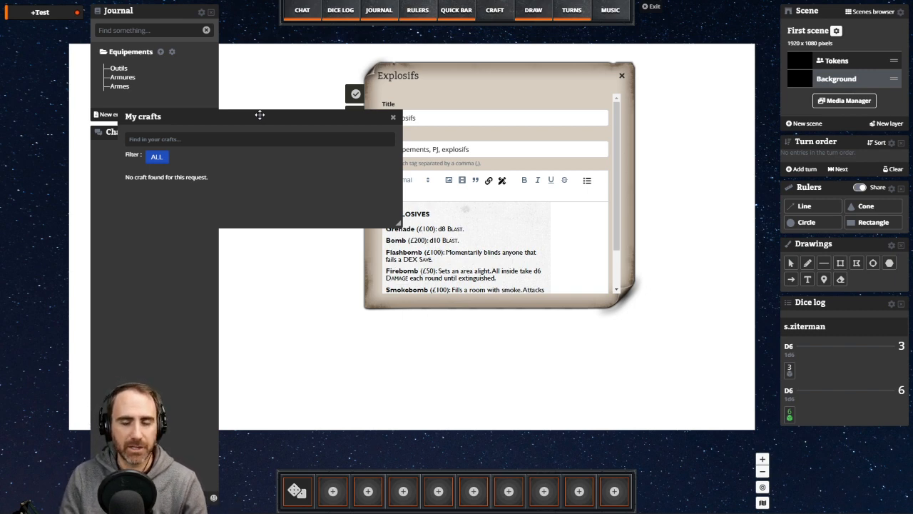
left_click(393, 119)
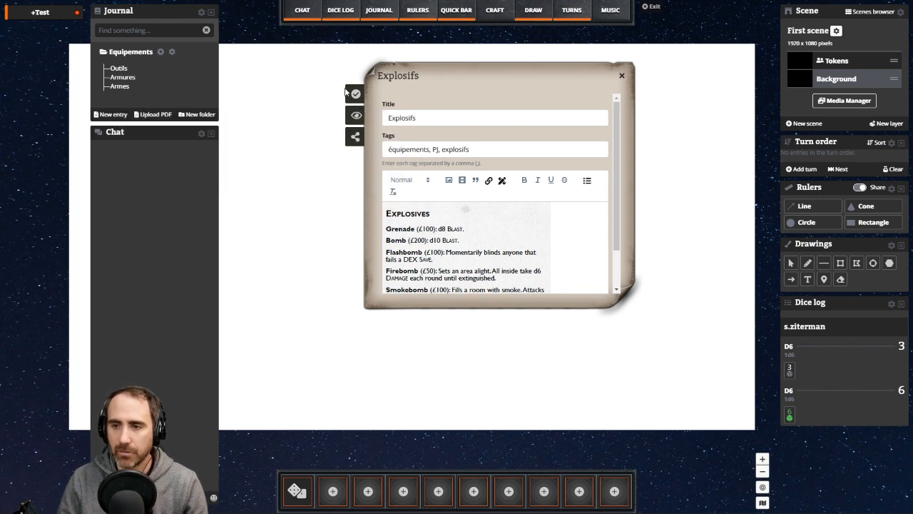
- Save the Explosifs entry and close it
left_click(355, 97)
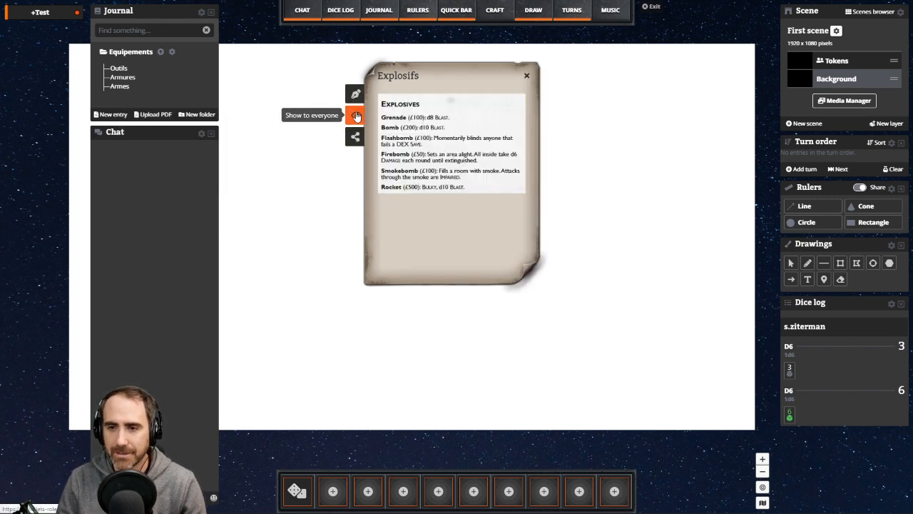
left_click(528, 77)
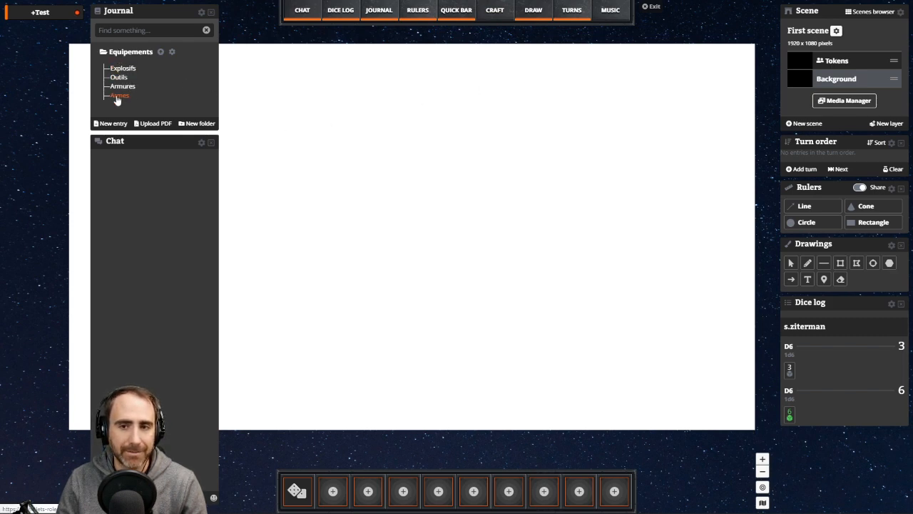
- View the Cicatrices entry in the Aide de jeu de PJ folder, close it, and return to the Equipements folder
left_click(163, 56)
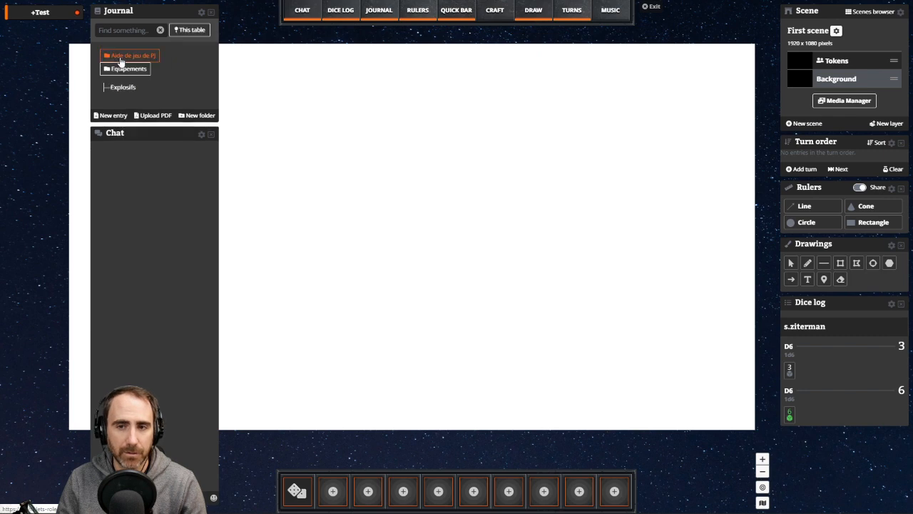
left_click(118, 60)
left_click(122, 87)
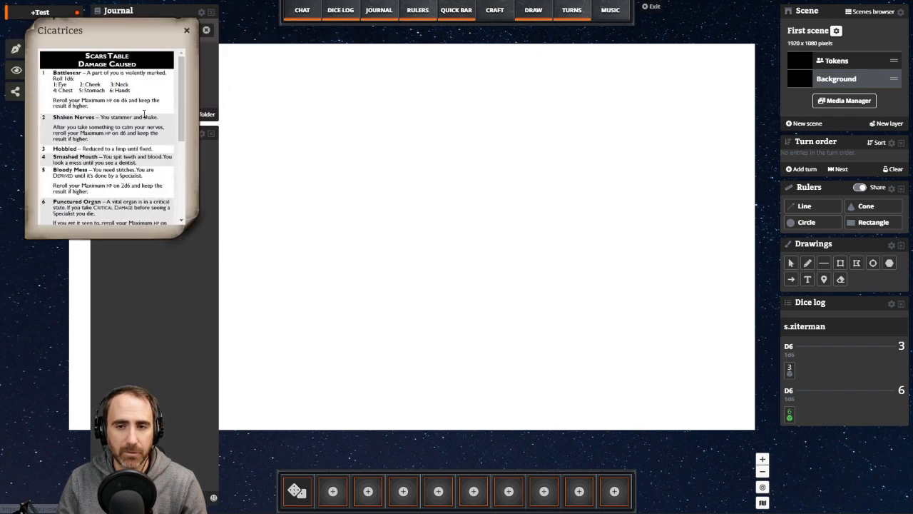
left_click_drag(128, 31, 601, 175)
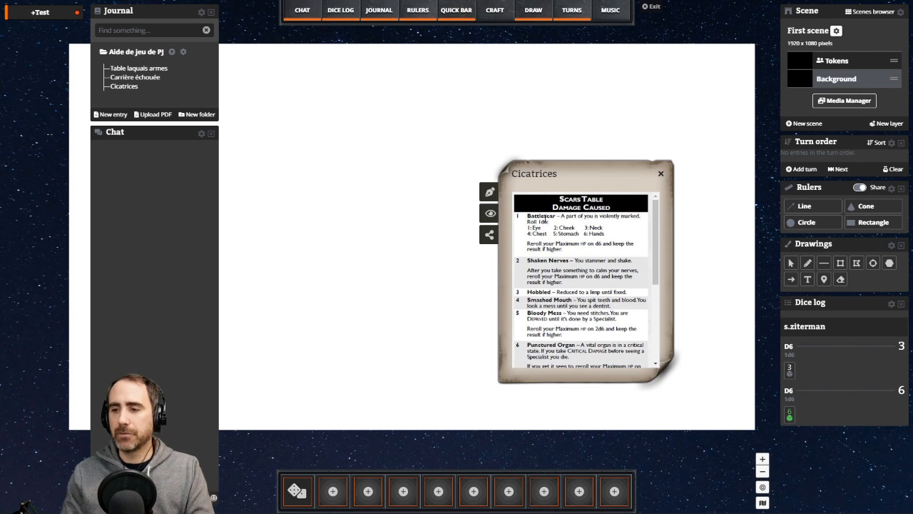
left_click(660, 173)
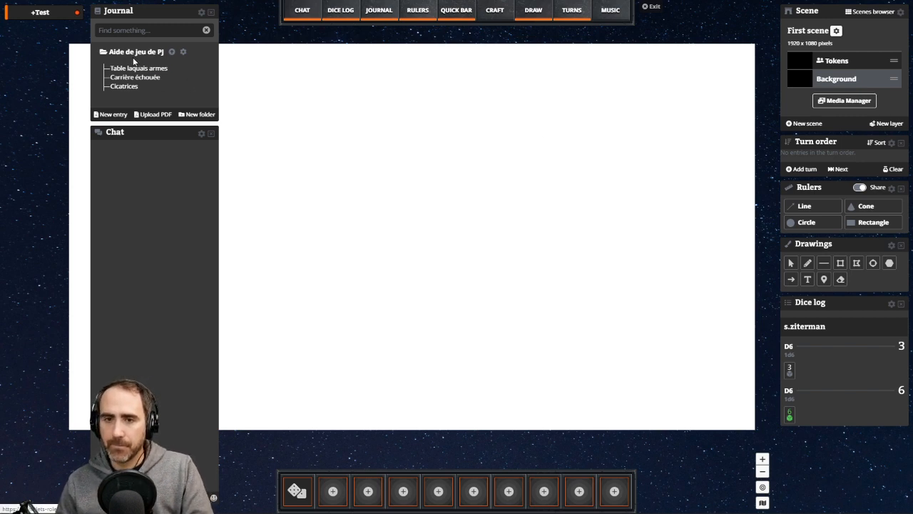
left_click(171, 52)
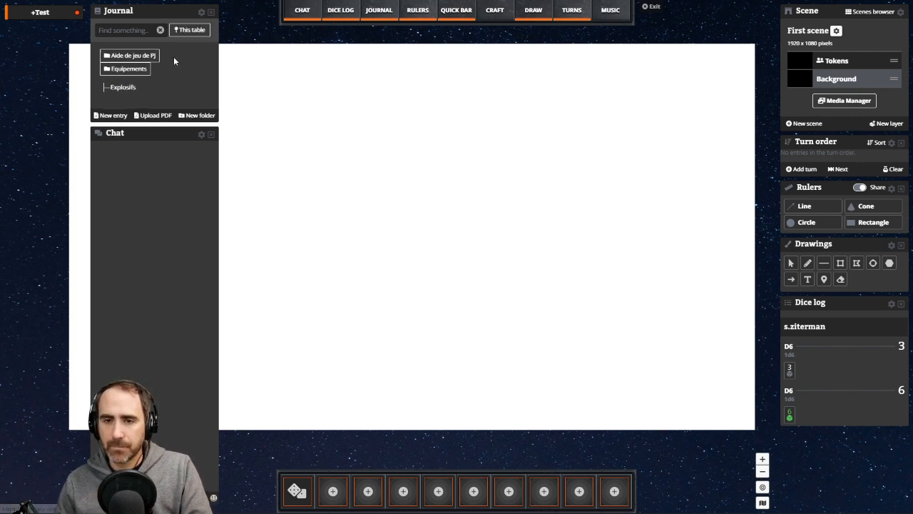
left_click(127, 67)
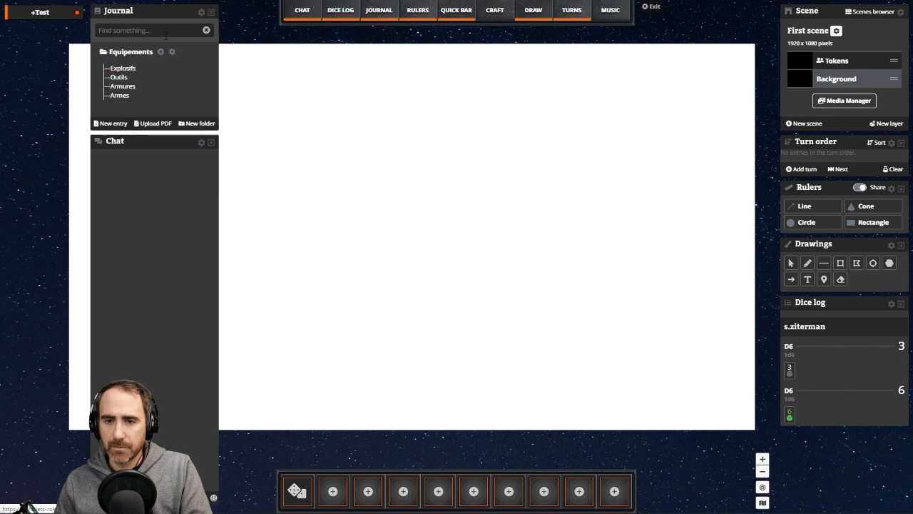
- Add a new entry in the Equipements folder and consult the rulebook's Equipment pages for the next category
left_click(114, 125)
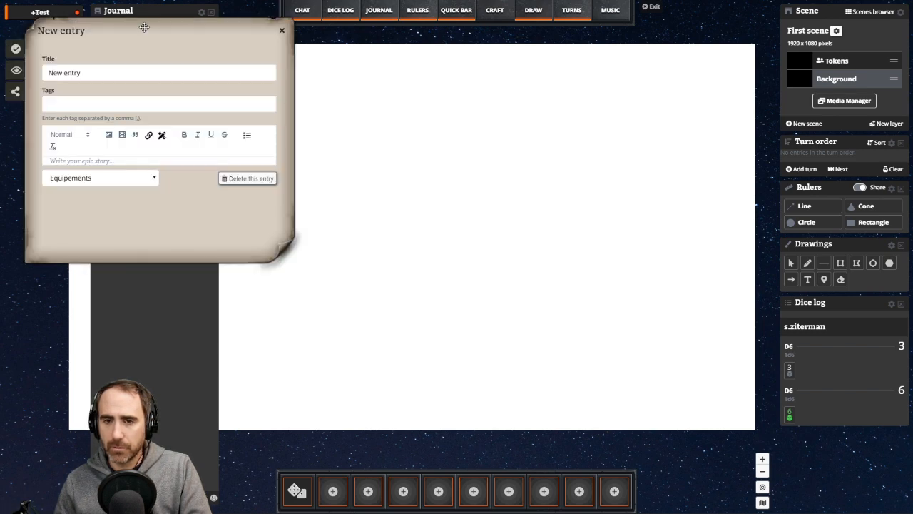
left_click_drag(135, 36, 423, 91)
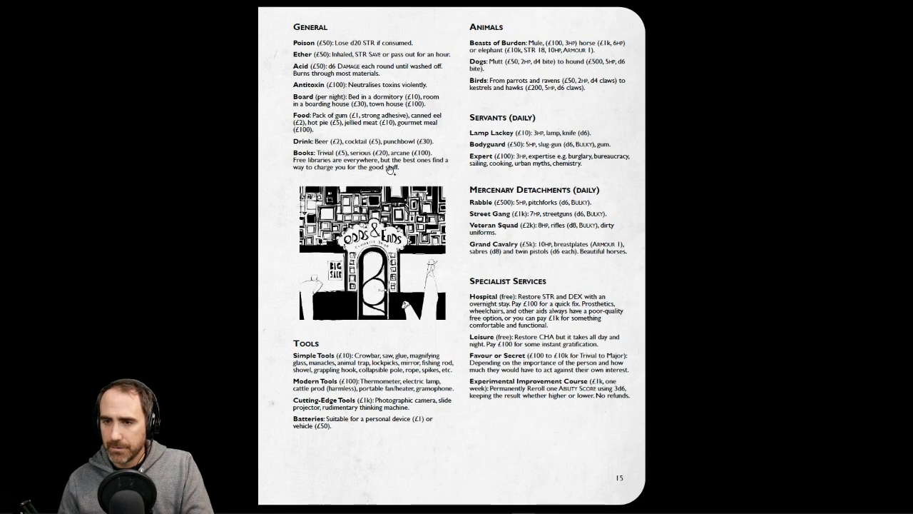
scroll(391, 171, "up", 1)
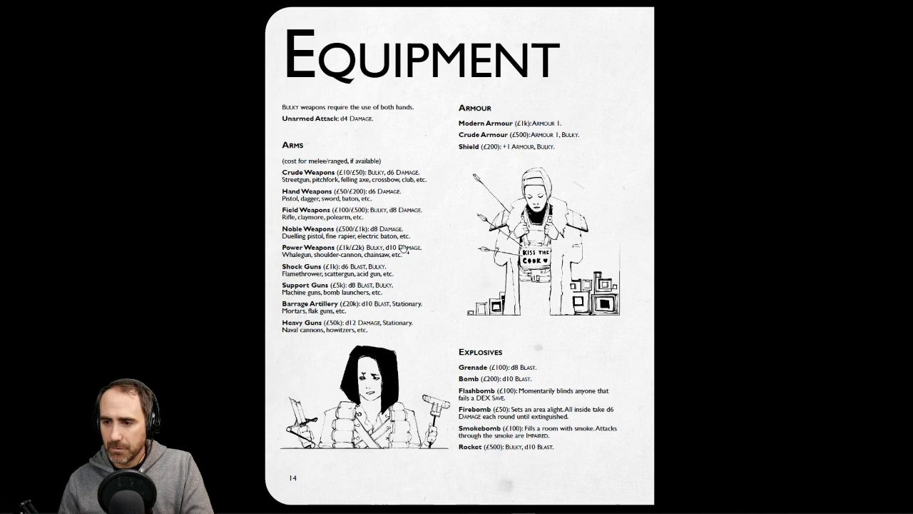
scroll(403, 248, "down", 1)
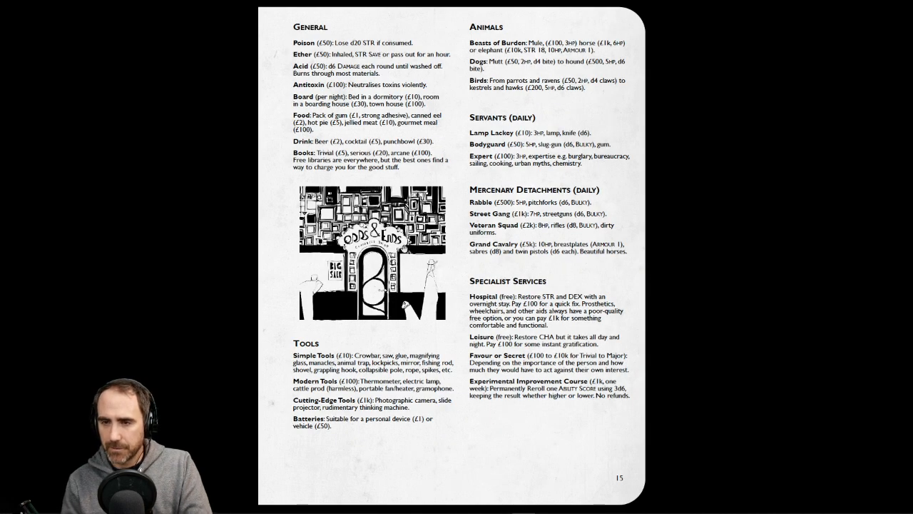
key("alt+Tab")
- Title the new entry Généralistes and set its tags to "équipements, PJ, généralistes", adapting the copied tag list
left_click_drag(396, 131, 329, 135)
key("BackSpace")
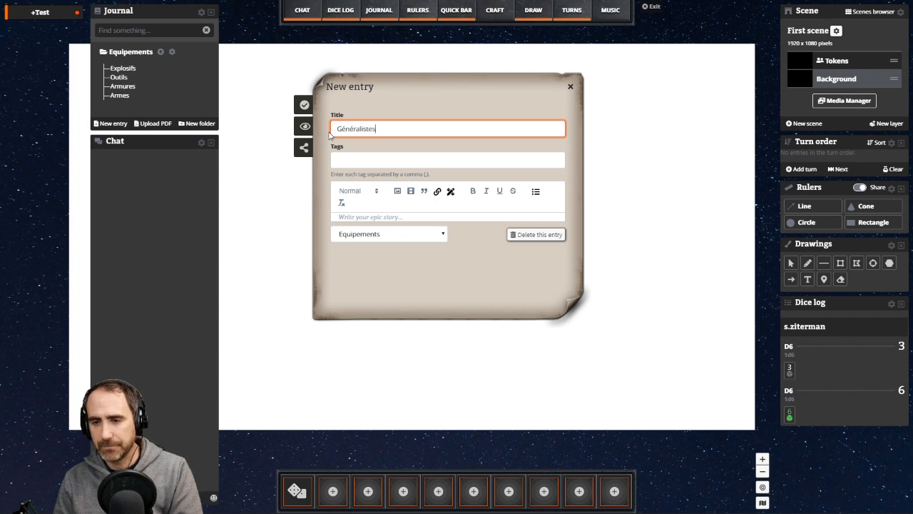
left_click(344, 156)
left_click(365, 215)
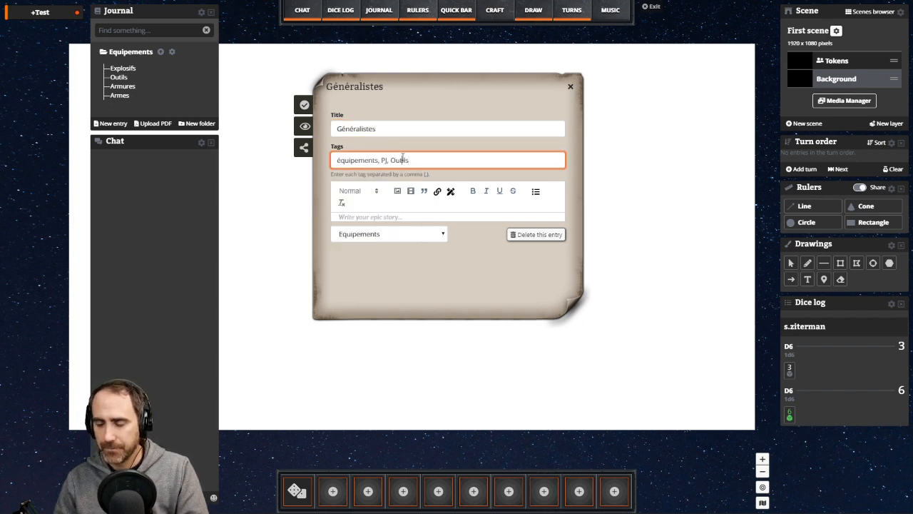
double_click(402, 160)
type("généraliste")
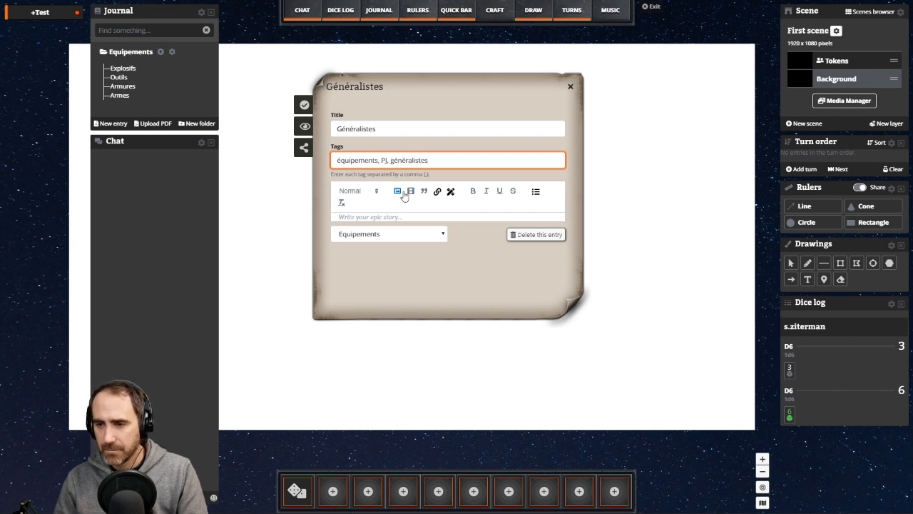
- Insert the Généralistes image into the Généralistes entry's body, then save and close the entry
left_click(397, 190)
left_click(208, 138)
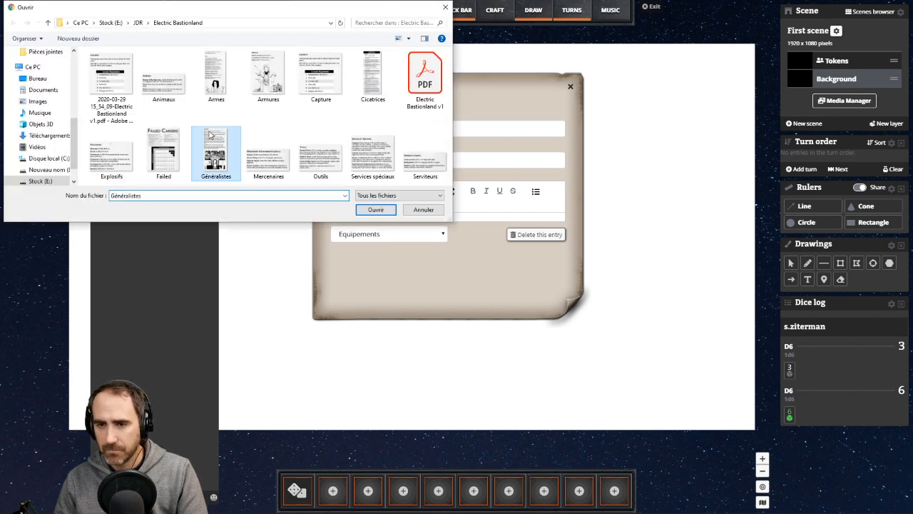
double_click(211, 139)
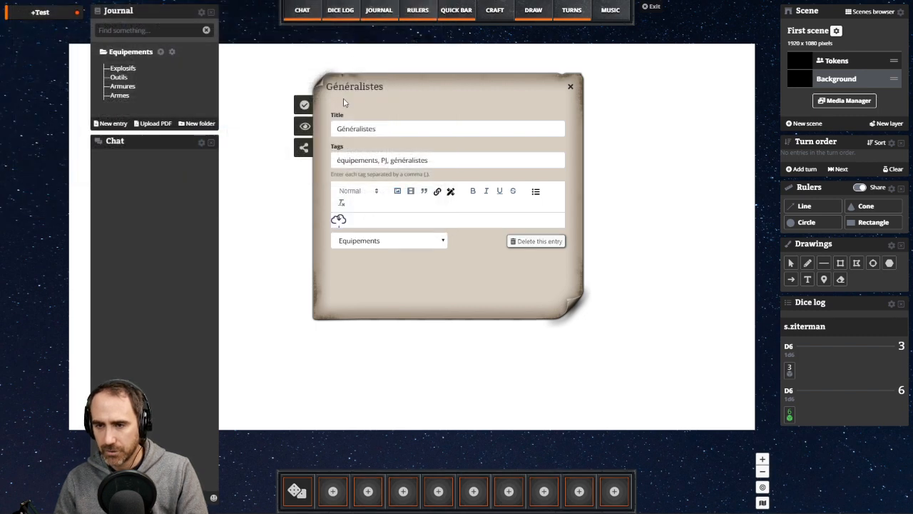
left_click(305, 104)
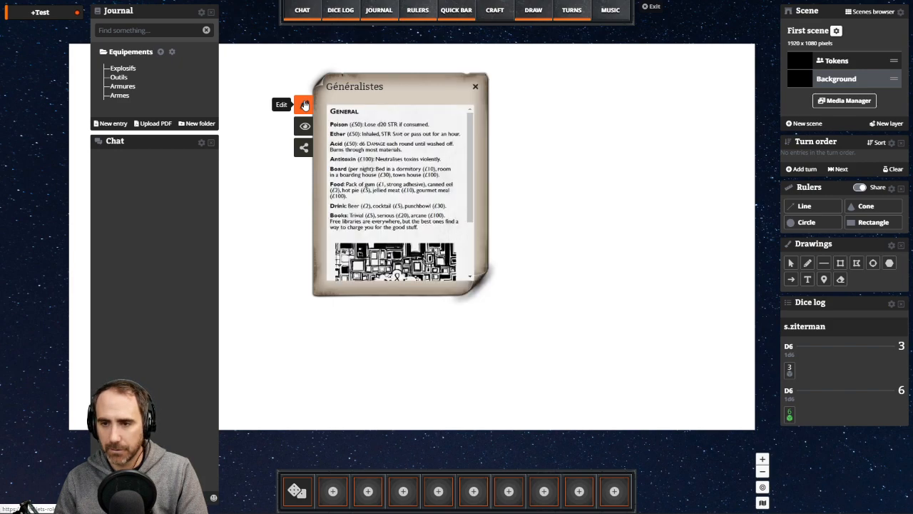
left_click(473, 86)
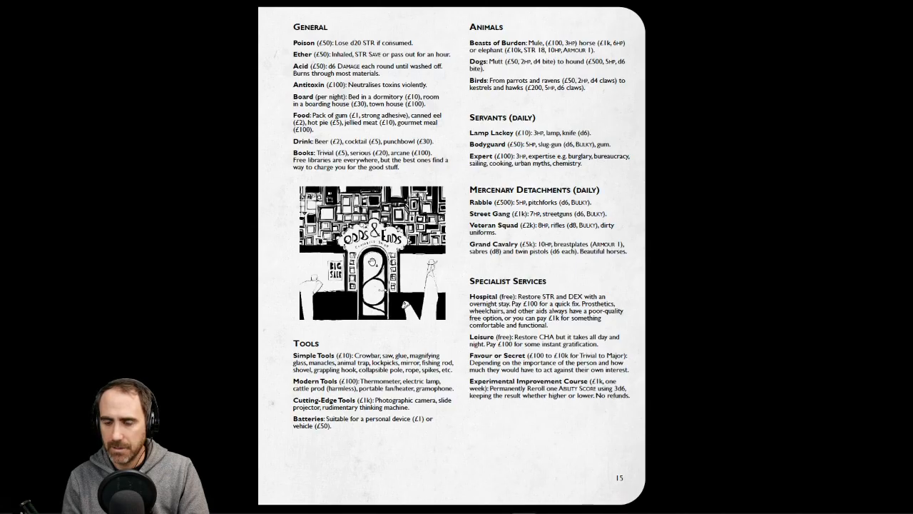
- Check the rulebook for the next equipment category and create a journal entry titled Animaux in the Equipements folder
key("alt+Tab")
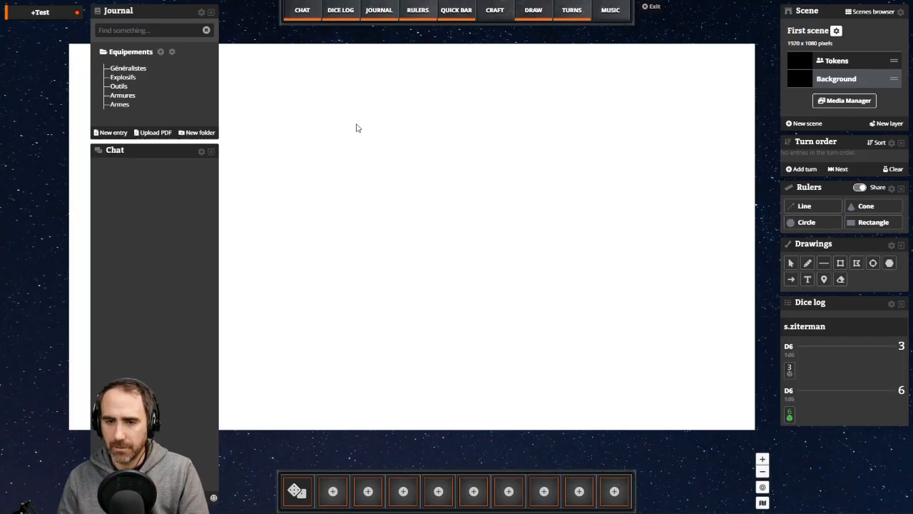
key("alt+Tab")
key("alt+Tab")
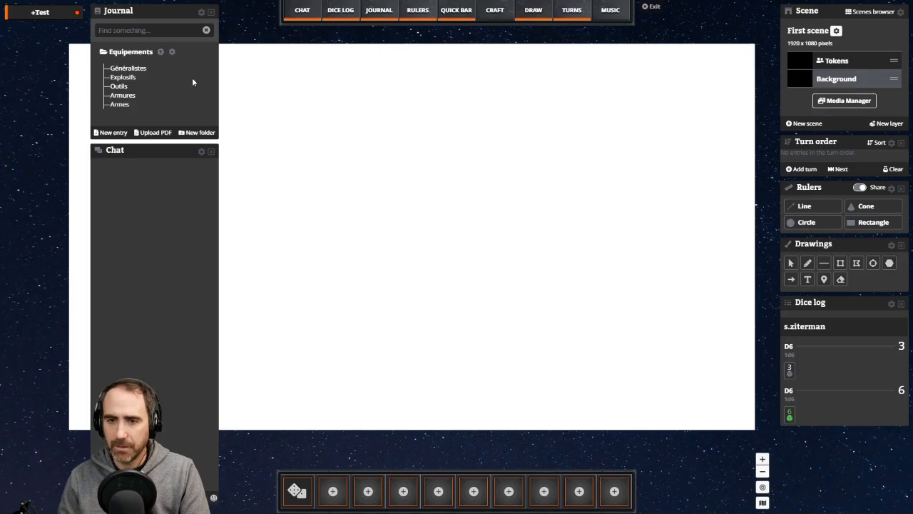
left_click(113, 133)
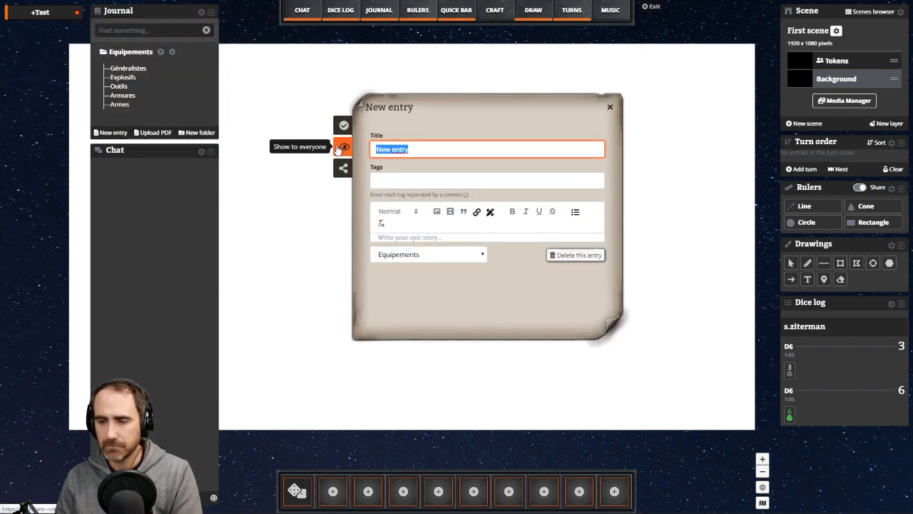
type("Ar")
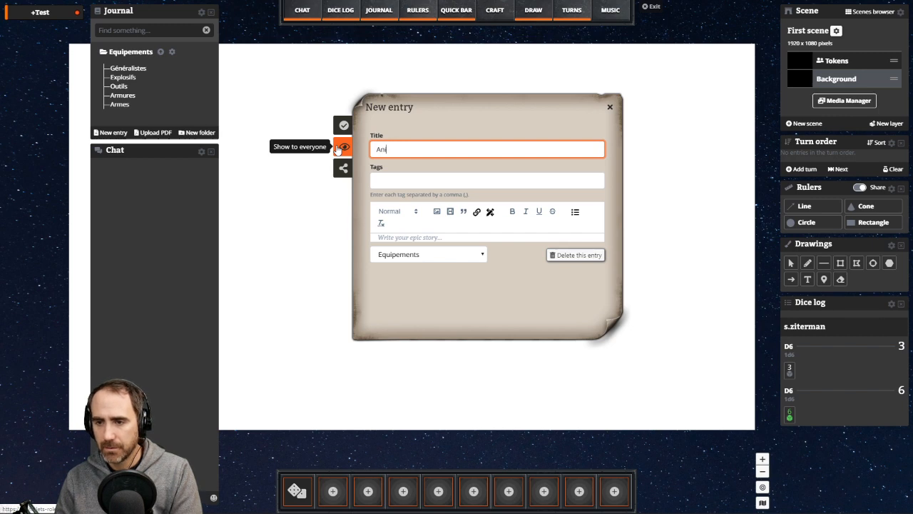
type("imaux")
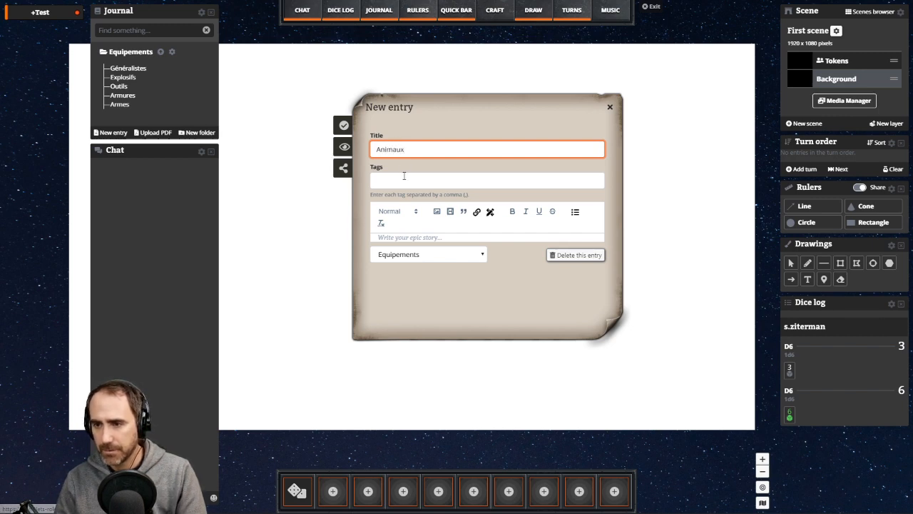
- Paste and recopy the shared tag list in the Animaux entry, then change its last tag to make "équipements, PJ, Animaux"
left_click(403, 179)
type("équipements, PJ, Outils")
double_click(438, 180)
triple_click(438, 180)
key("ctrl+c")
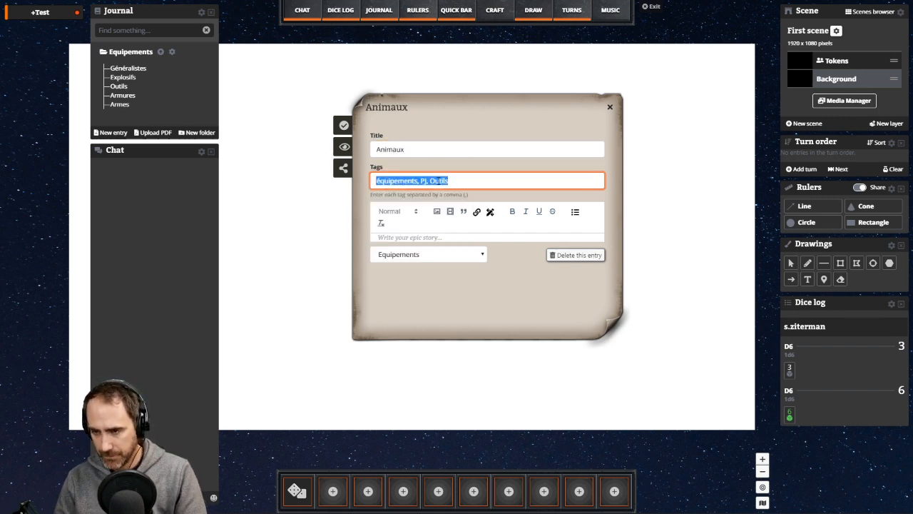
double_click(437, 181)
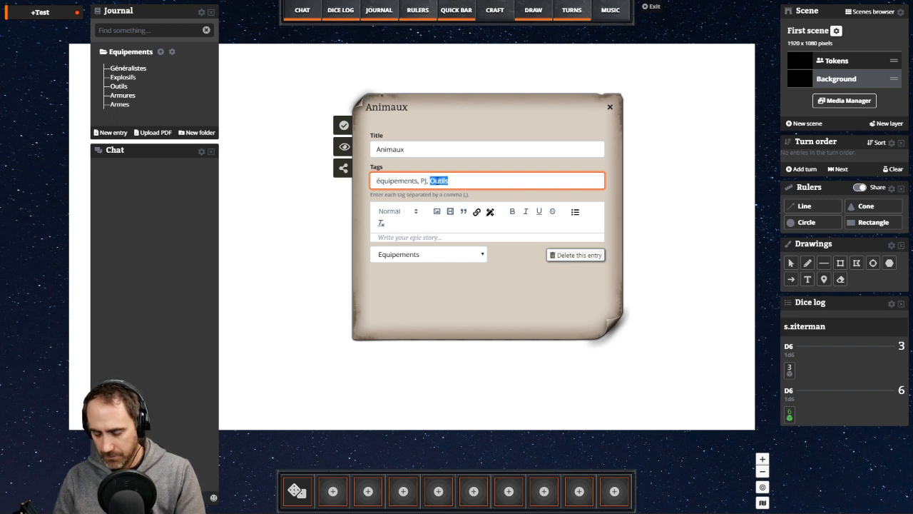
type("Ar")
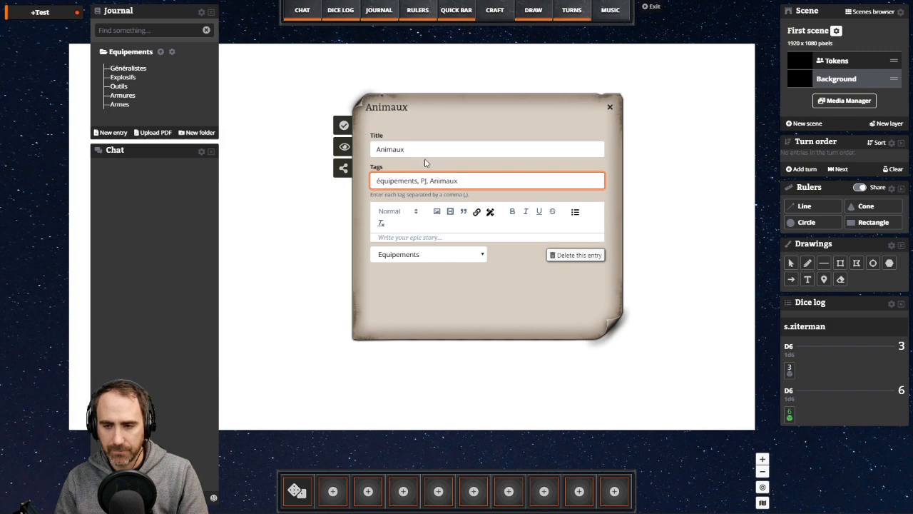
- Insert the Animaux image into the Animaux entry's body, then save and close the entry
left_click(437, 211)
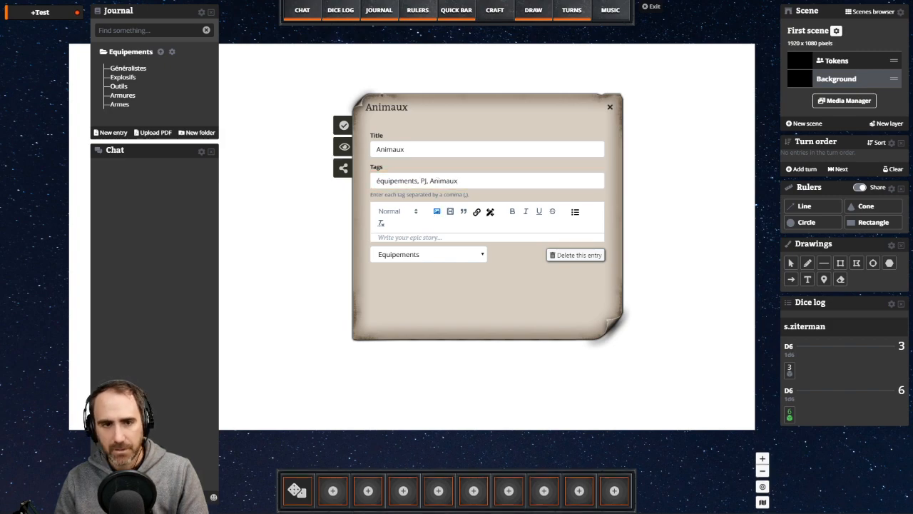
left_click(215, 75)
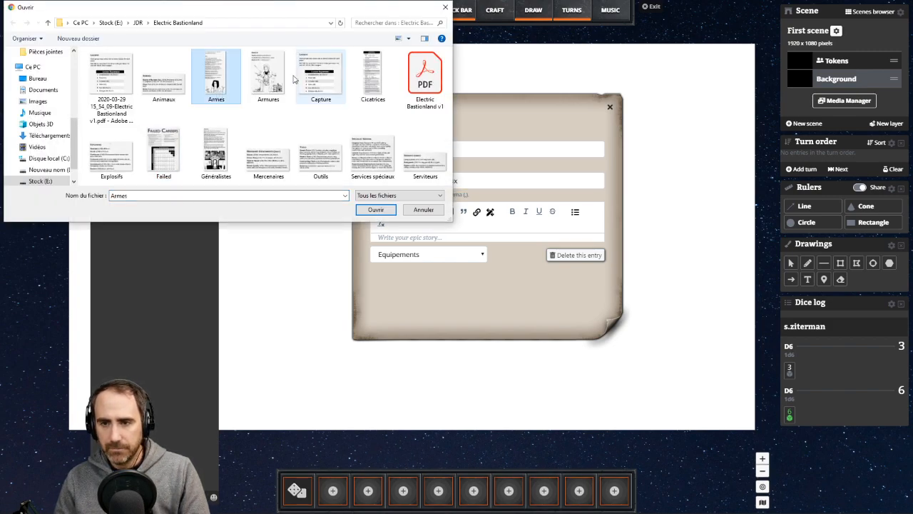
double_click(163, 76)
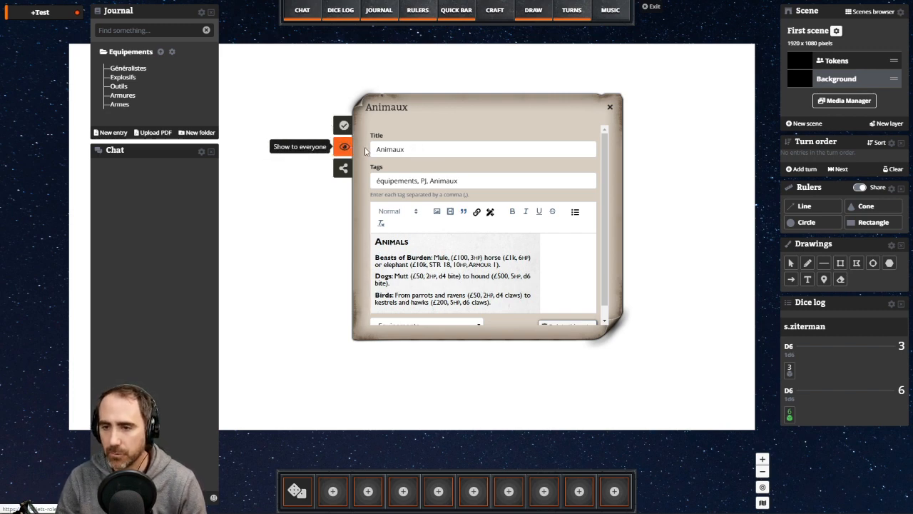
left_click(343, 125)
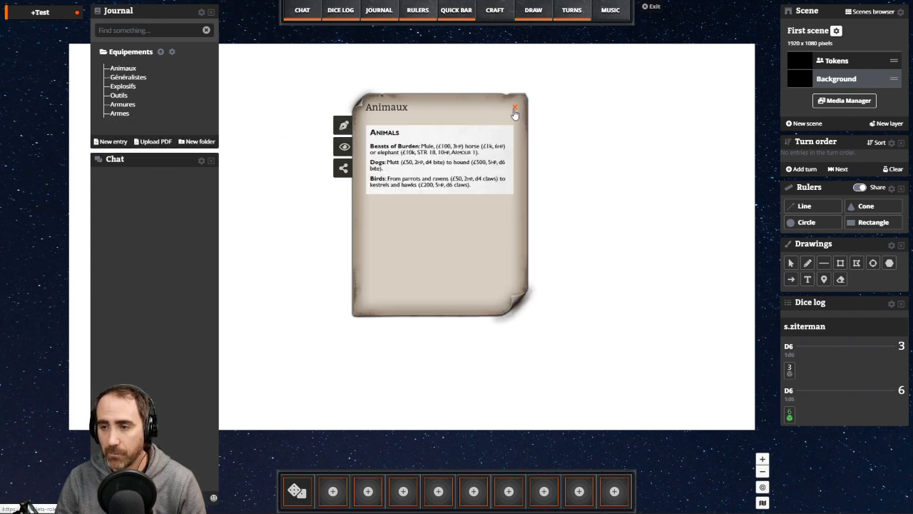
left_click(514, 107)
- Check the rulebook for the next equipment category and create a journal entry titled Serviteurs in the Equipements folder
key("alt+Tab")
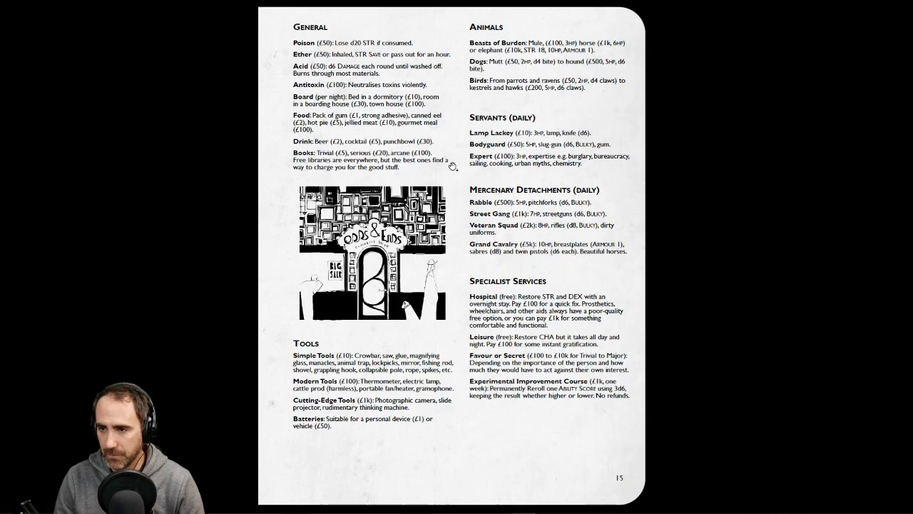
key("alt+Tab")
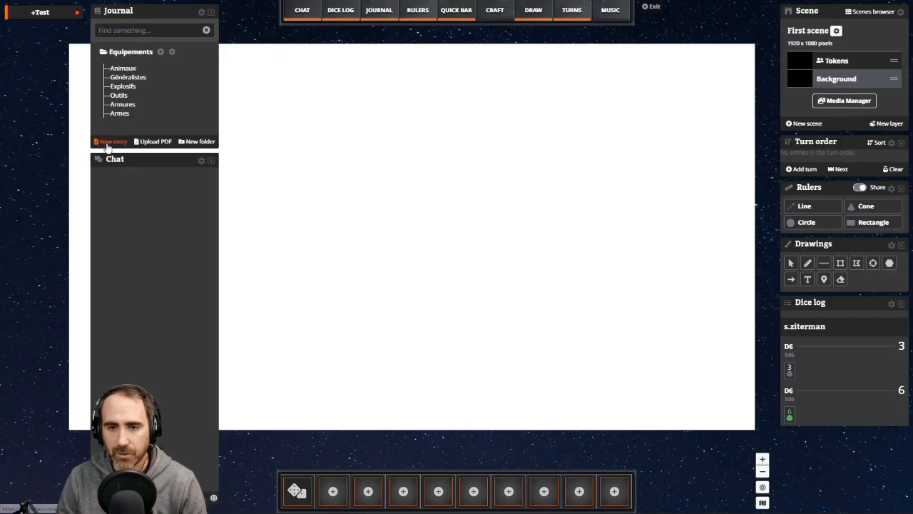
left_click(110, 141)
double_click(174, 75)
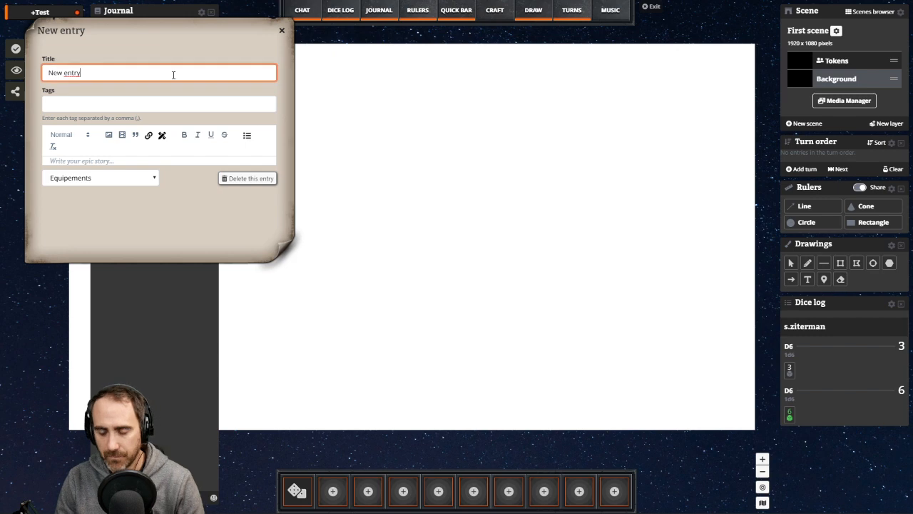
key("ctrl+a")
type("Serviteu")
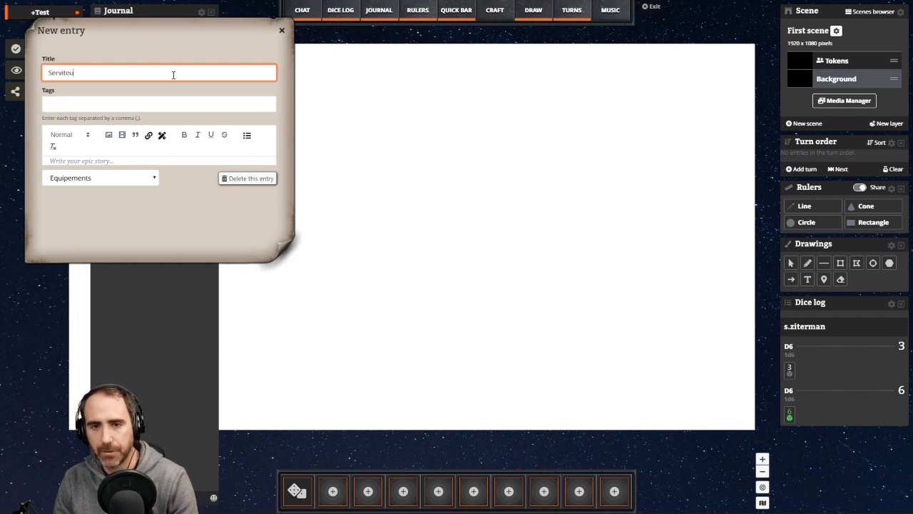
type("rs")
key("Return")
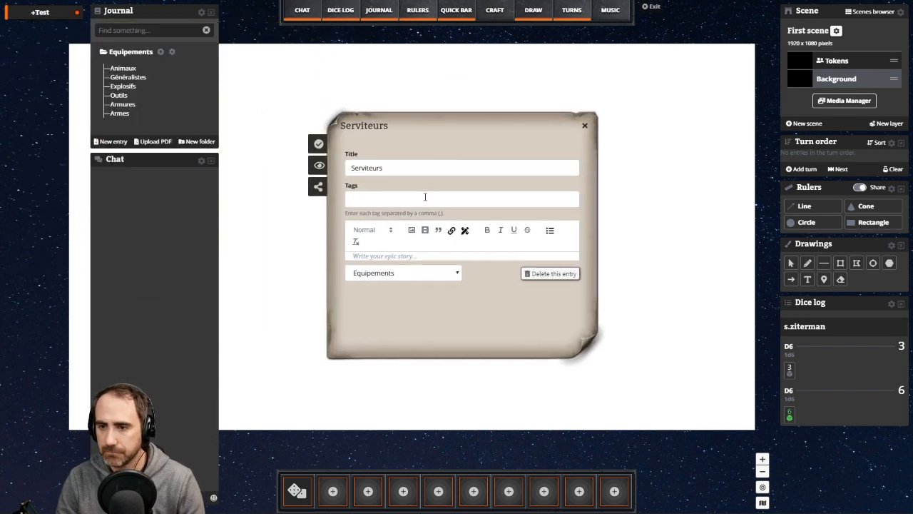
- Paste the copied tag list into the Serviteurs entry and change its last tag to make "équipements, PJ, Serviteurs"
left_click(425, 196)
key("ctrl+v")
double_click(412, 201)
type("Se")
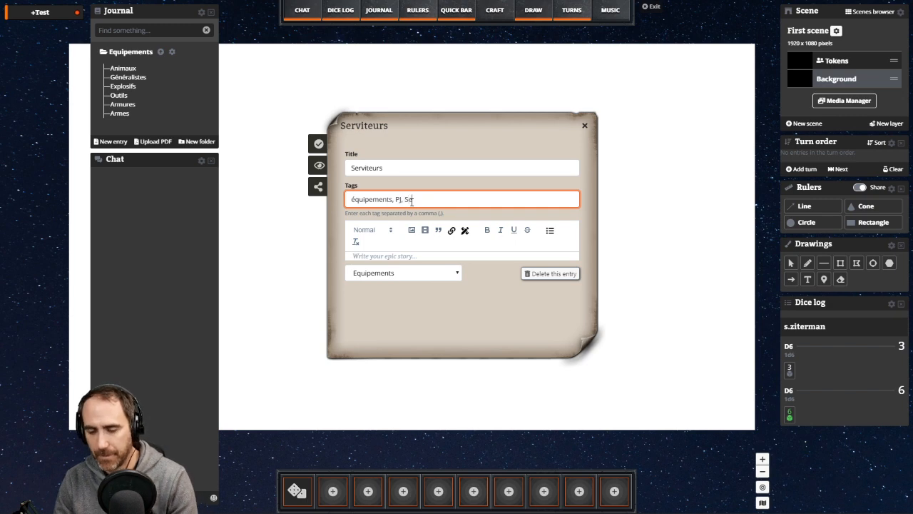
type("rviteurs")
- Insert the Serviteurs image into the Serviteurs entry's body, then save and close the entry
left_click(412, 230)
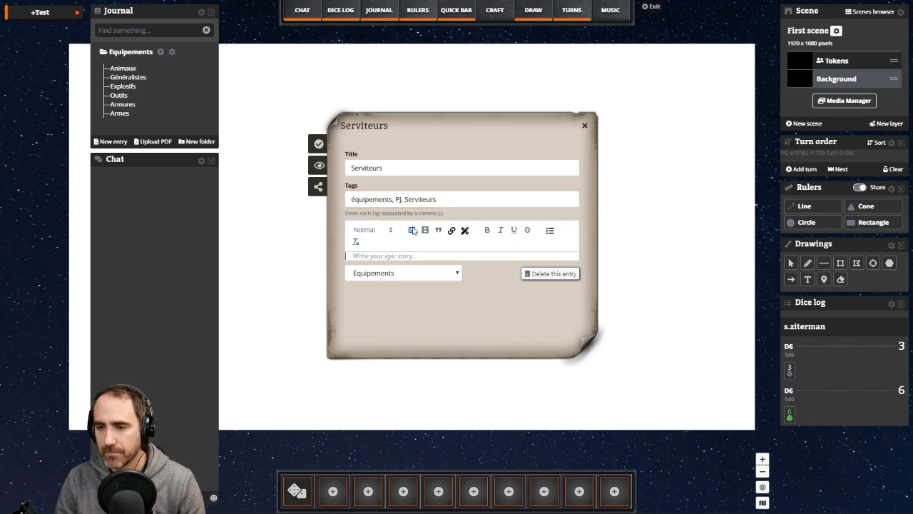
left_click(238, 145)
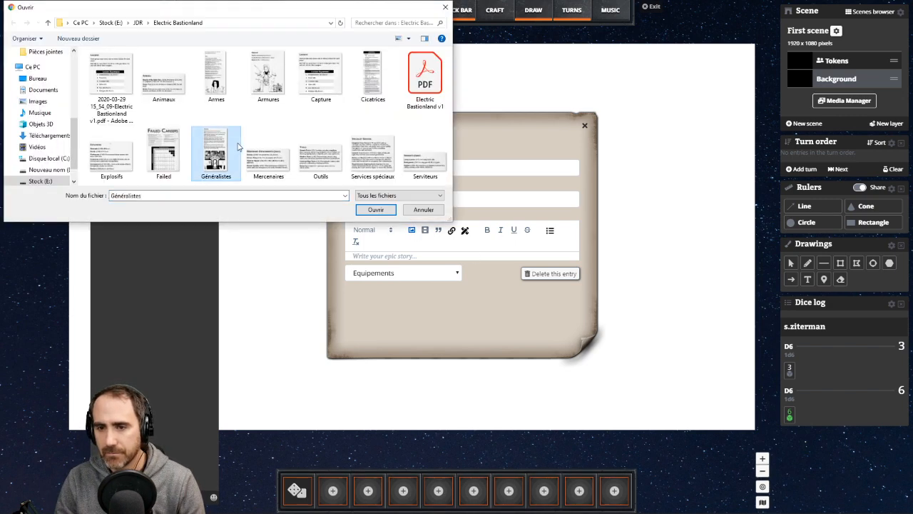
left_click(325, 159)
left_click(405, 161)
double_click(404, 161)
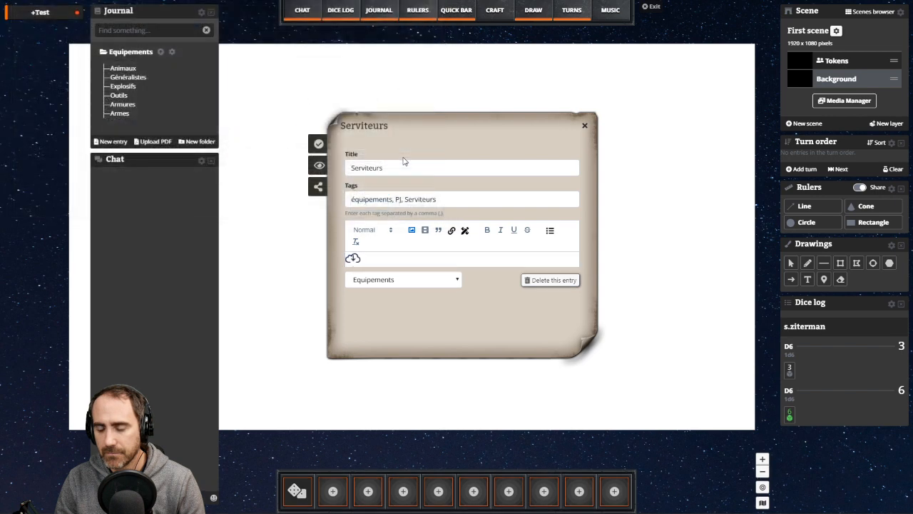
left_click(317, 144)
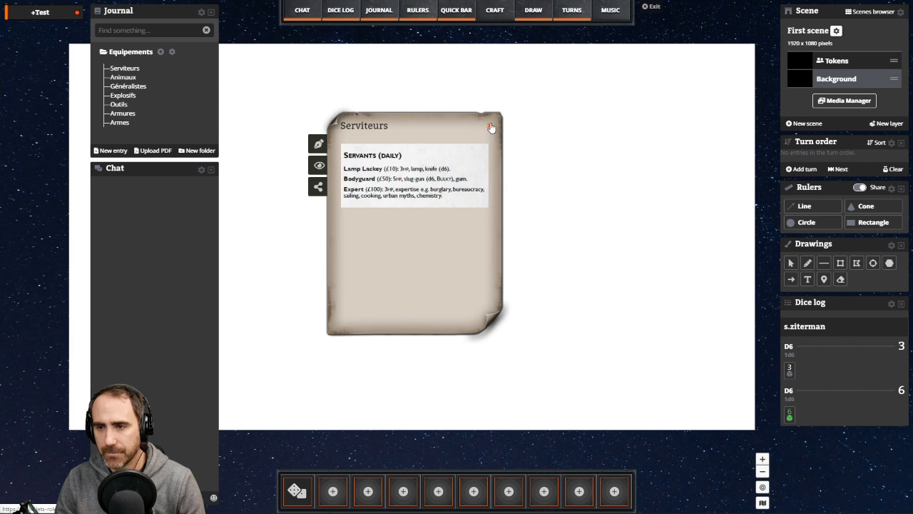
left_click(491, 128)
- Create a journal entry titled Mercenaires and set its tags to "équipements, PJ, Mercenaires", adapting a previously used tag list
left_click(110, 151)
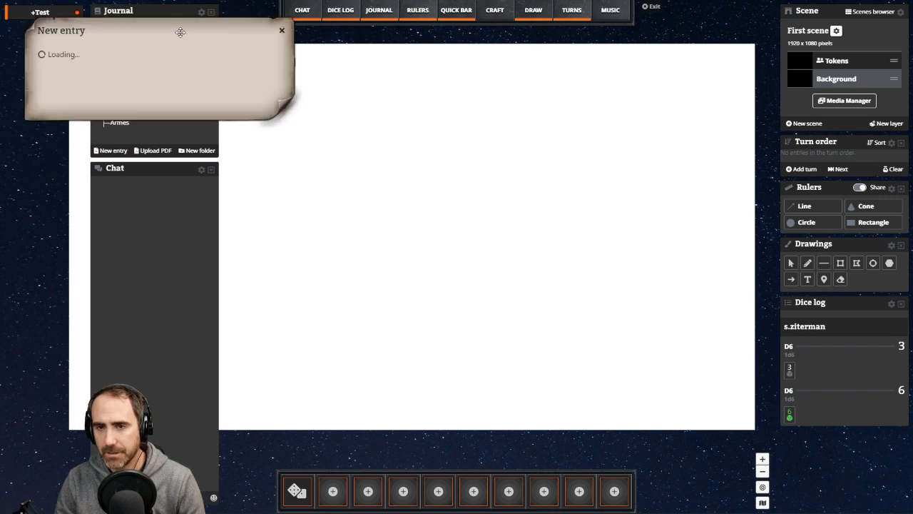
left_click_drag(181, 32, 483, 115)
triple_click(404, 153)
type("Mer")
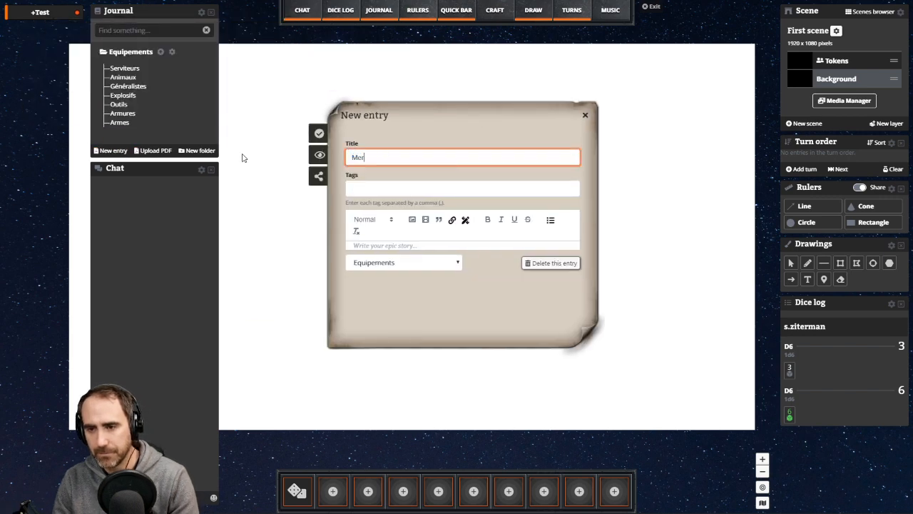
type("cenaires")
left_click(428, 188)
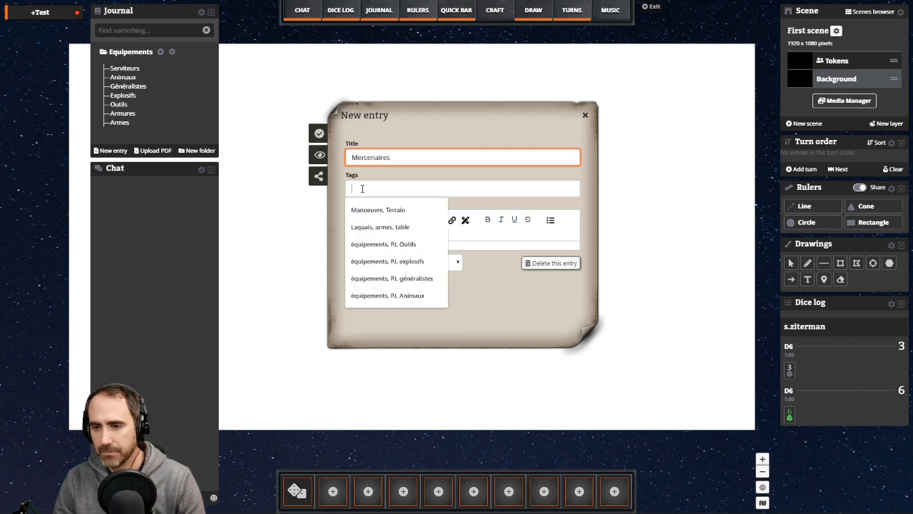
left_click(378, 243)
double_click(413, 188)
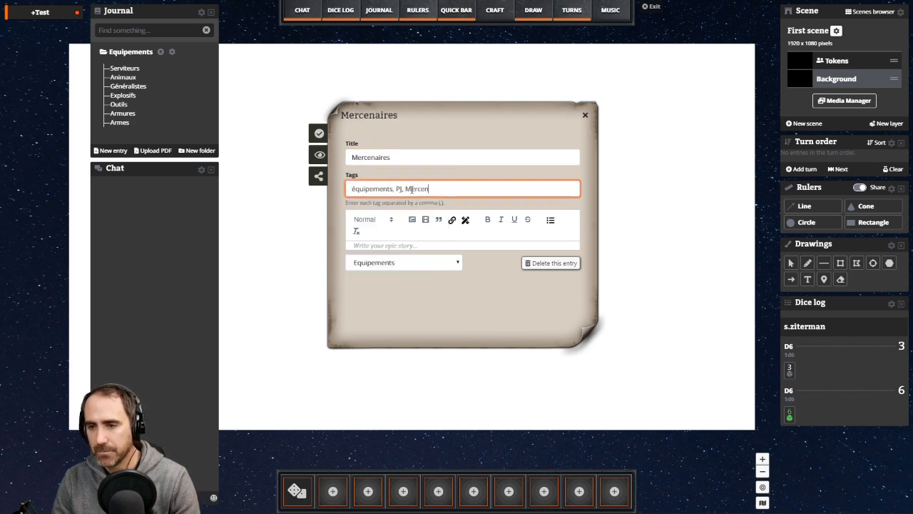
- Insert the Mercenaires image into the Mercenaires entry's body, then save and close the entry
left_click(413, 219)
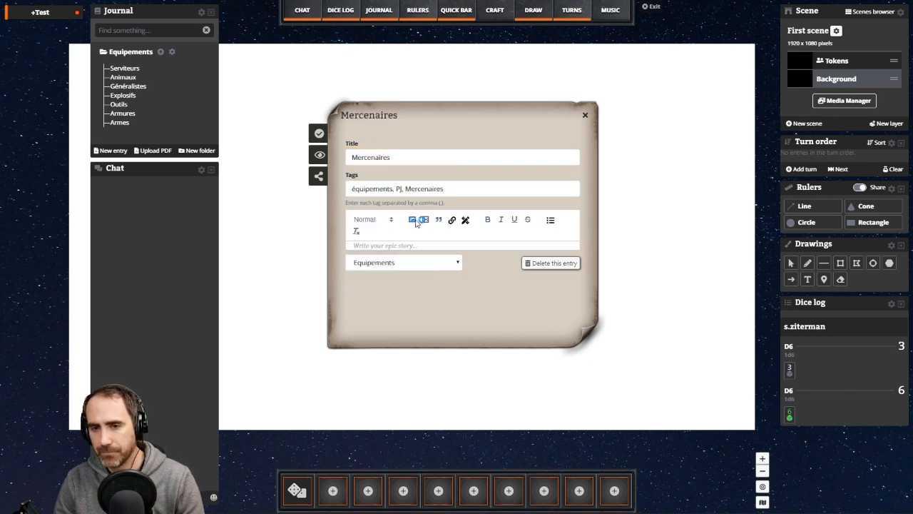
left_click(268, 154)
left_click(318, 153)
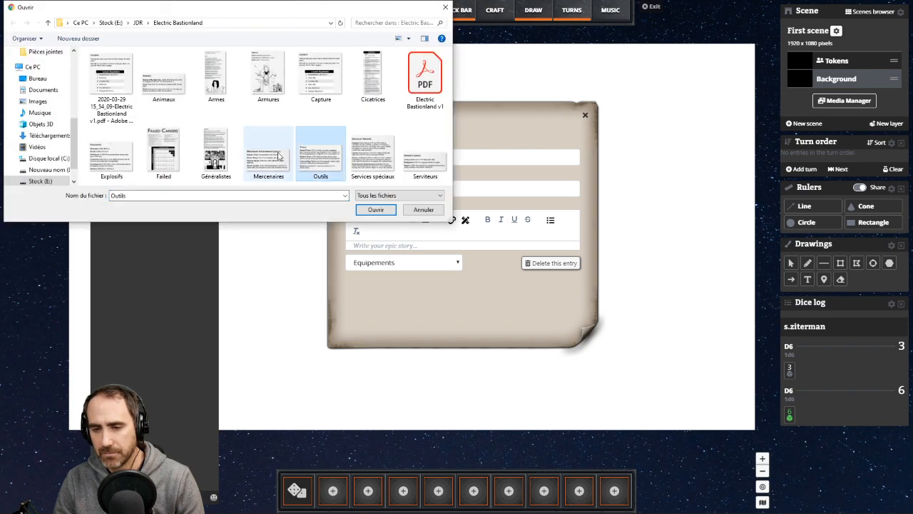
double_click(277, 158)
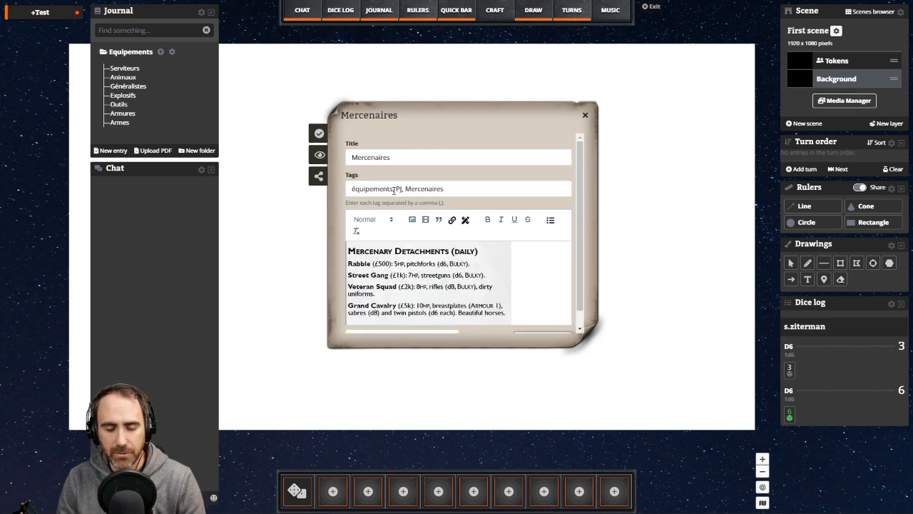
left_click(319, 133)
left_click_drag(382, 116, 421, 109)
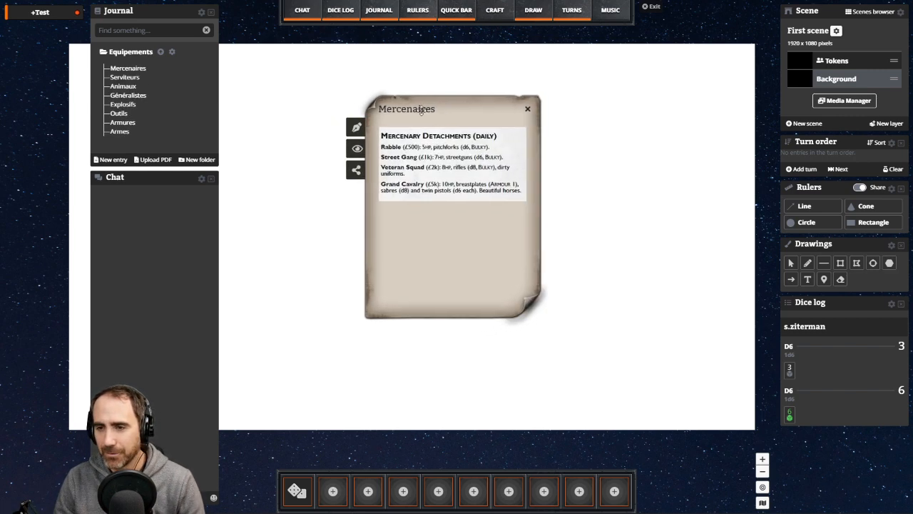
left_click(525, 109)
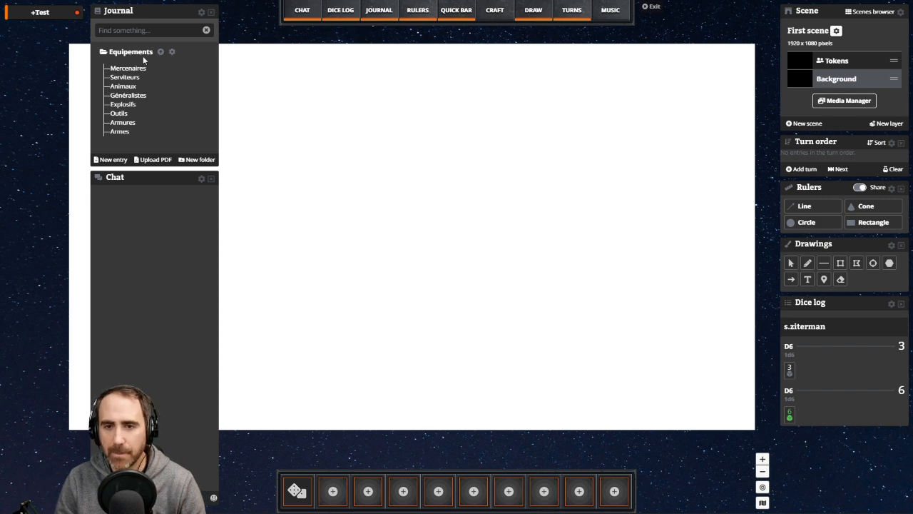
- Create another journal entry in the Equipements folder, move its window over the scene and title it Services spéciaux
left_click(111, 160)
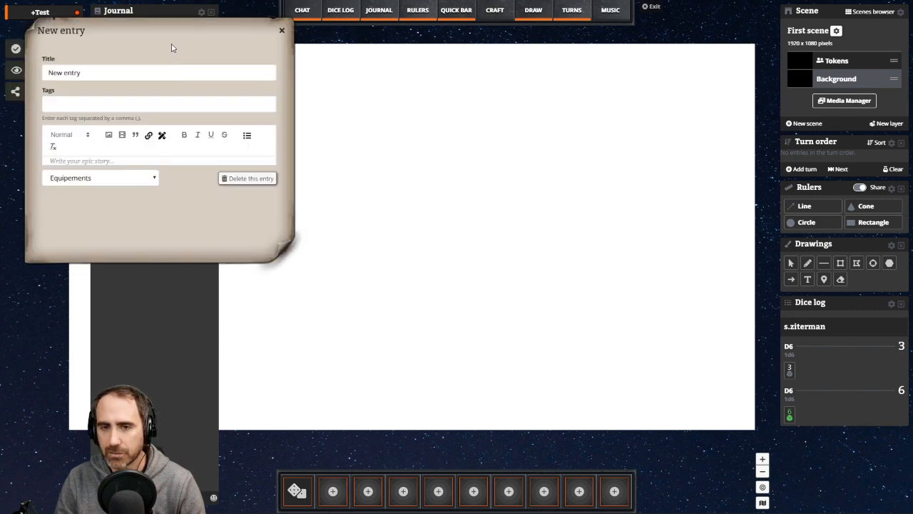
left_click_drag(171, 45, 508, 93)
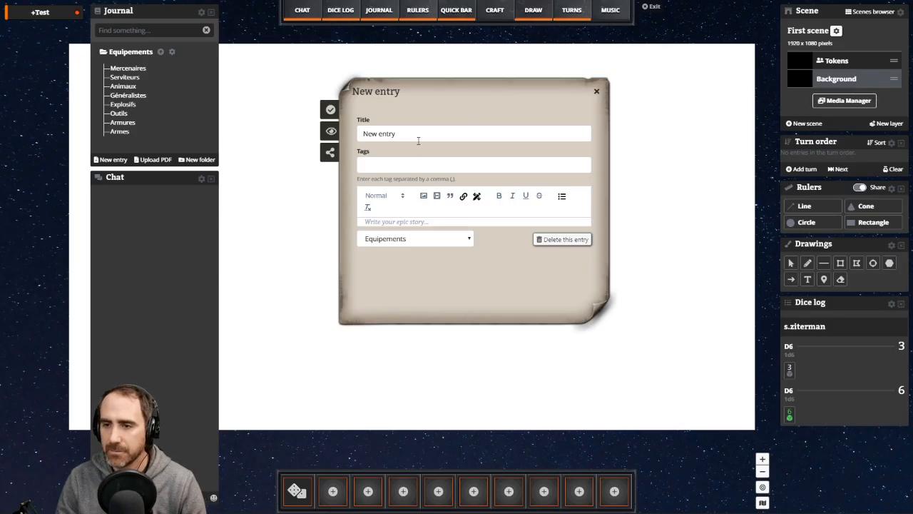
triple_click(418, 141)
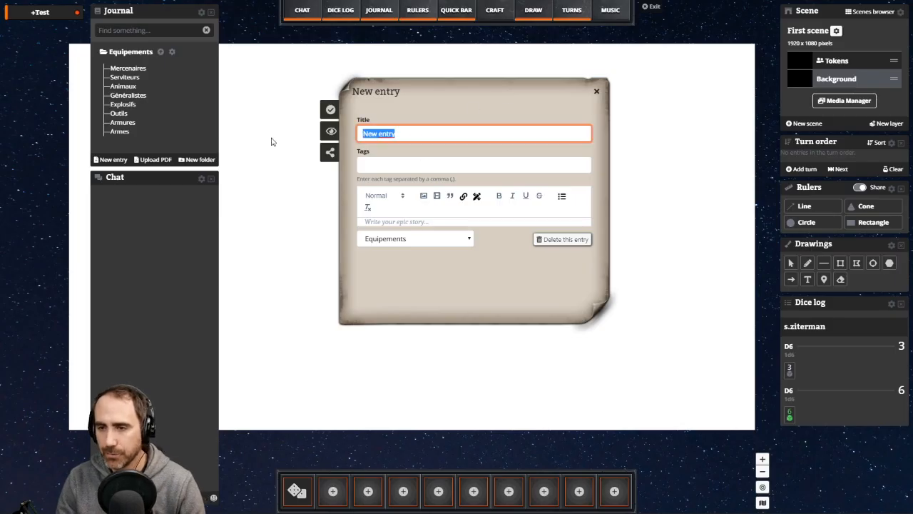
type("Services spéciaux")
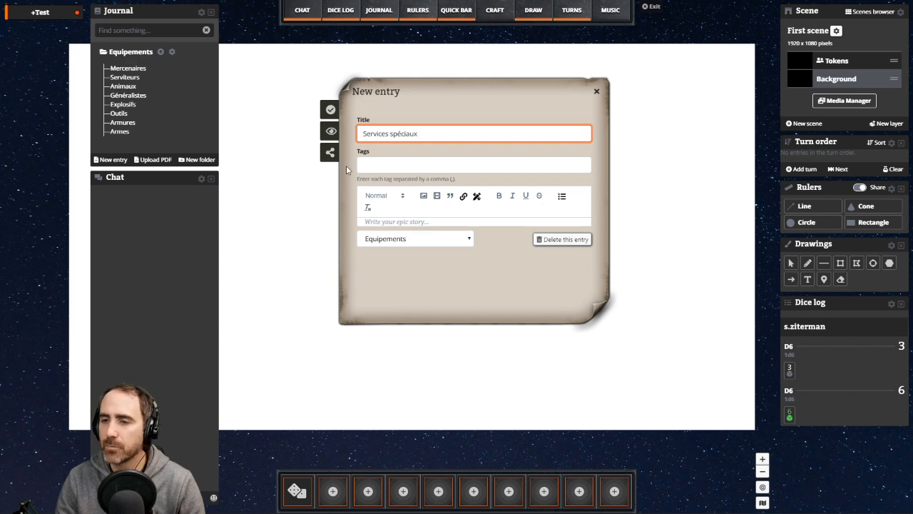
- Set the Services spéciaux entry's tags to "équipements, PJ, Services spéciaux" by adapting a previously used tag list
double_click(383, 167)
left_click(393, 219)
double_click(431, 166)
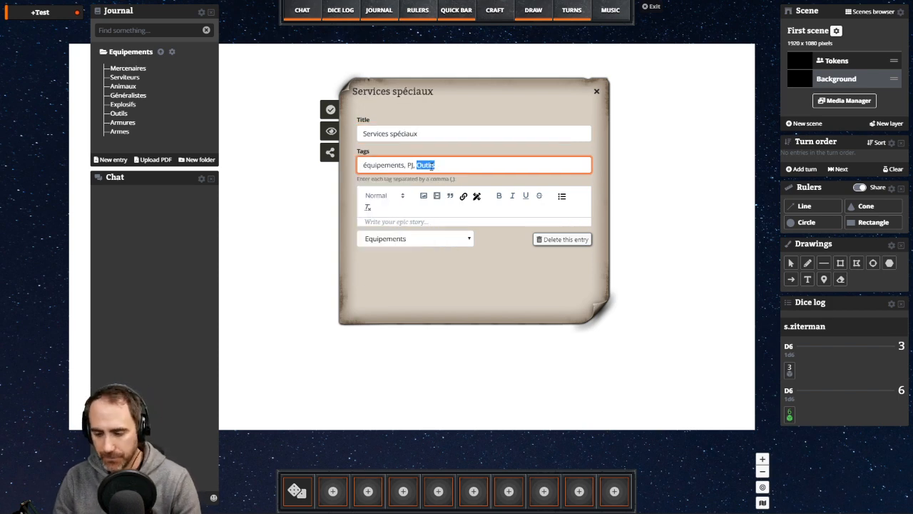
type("Services")
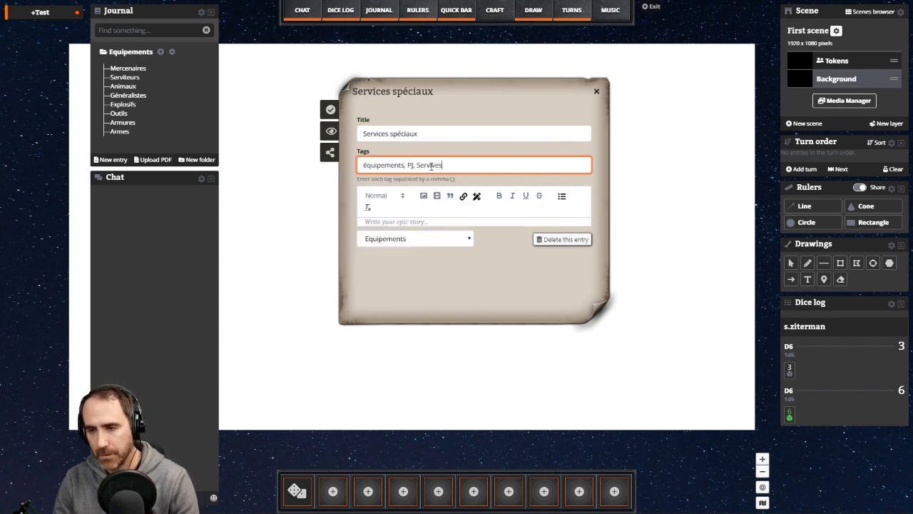
type(" spé")
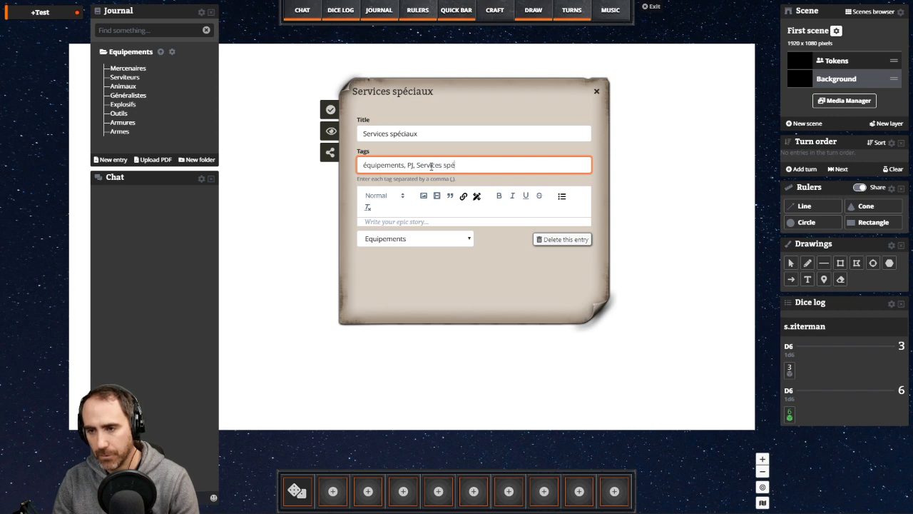
type("ciaux")
- Insert the Services spéciaux image into the Services spéciaux entry's body, then save and close the entry
left_click(425, 196)
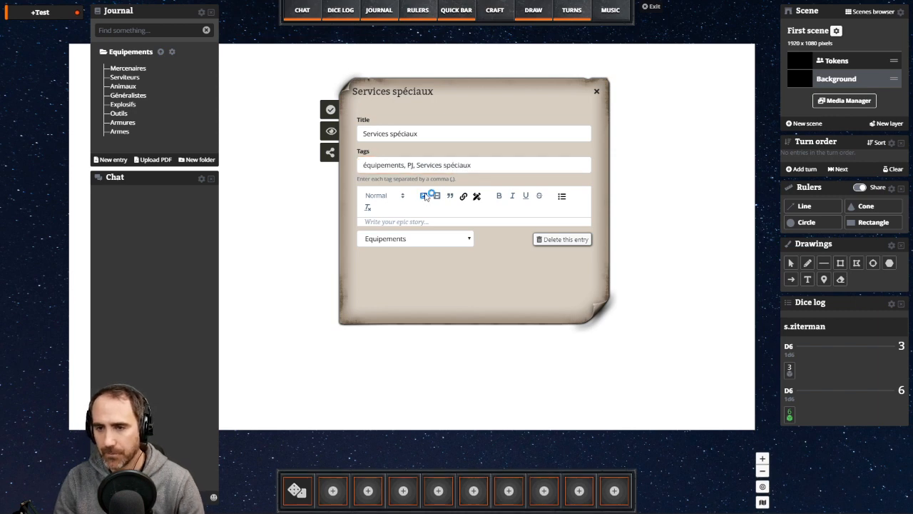
left_click(341, 102)
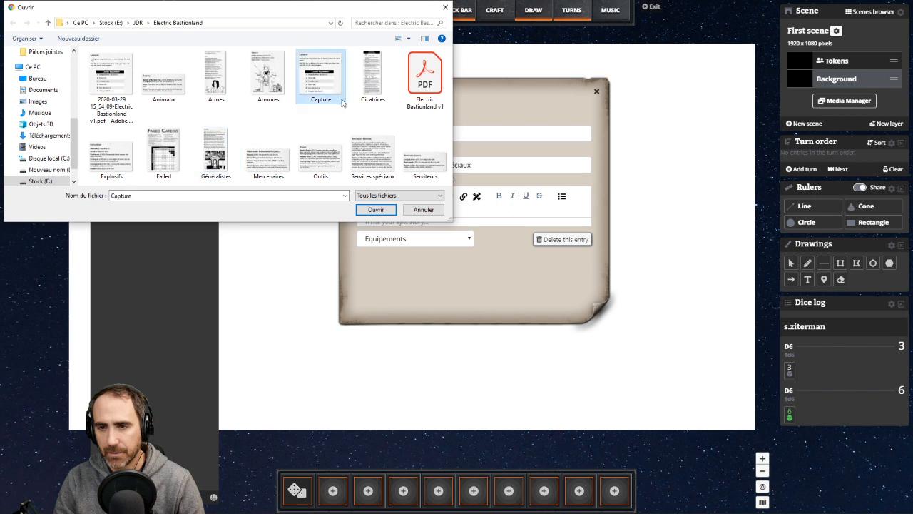
double_click(367, 155)
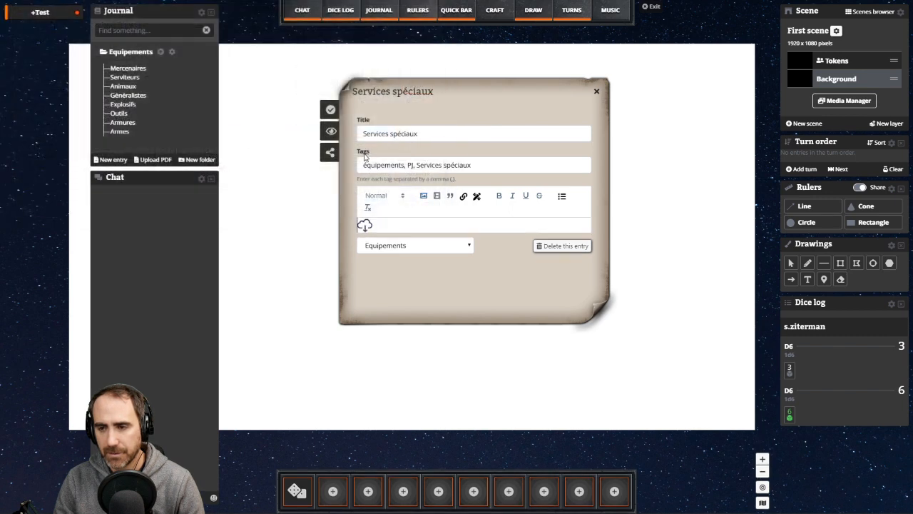
left_click(331, 111)
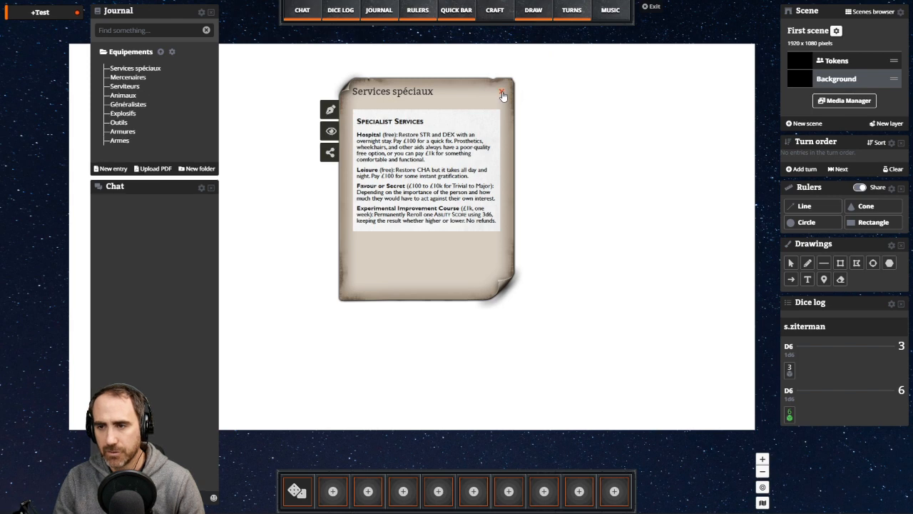
left_click(502, 94)
double_click(132, 52)
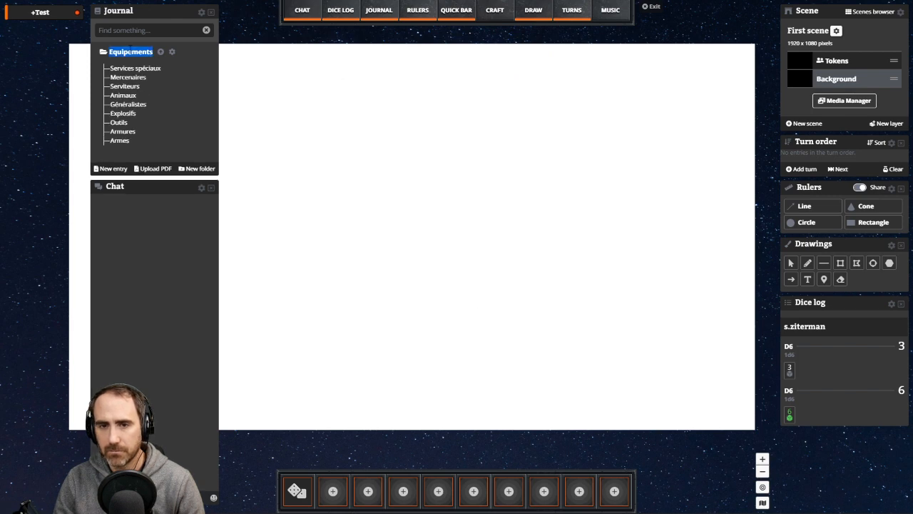
- Open and close the Mercenaires entry from the Equipements folder and the Généralistes entry from the journal root to compare them
left_click(160, 54)
left_click(125, 71)
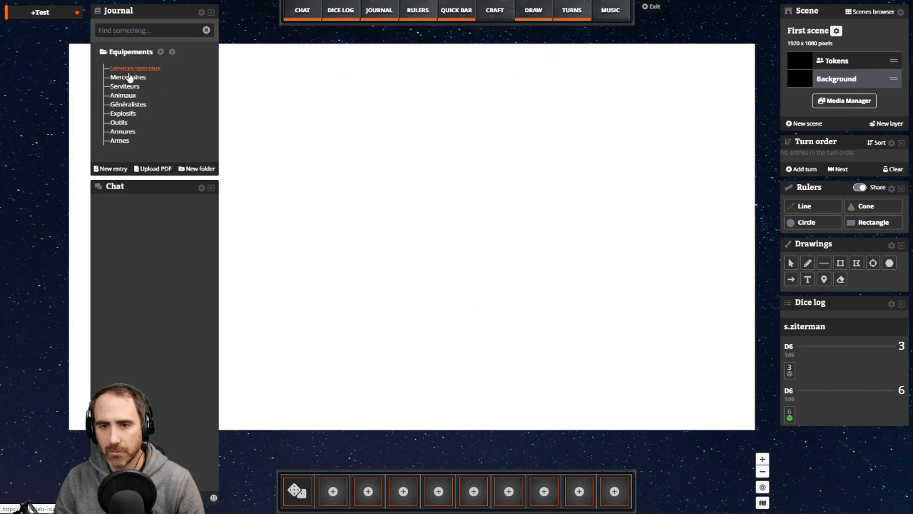
left_click(129, 77)
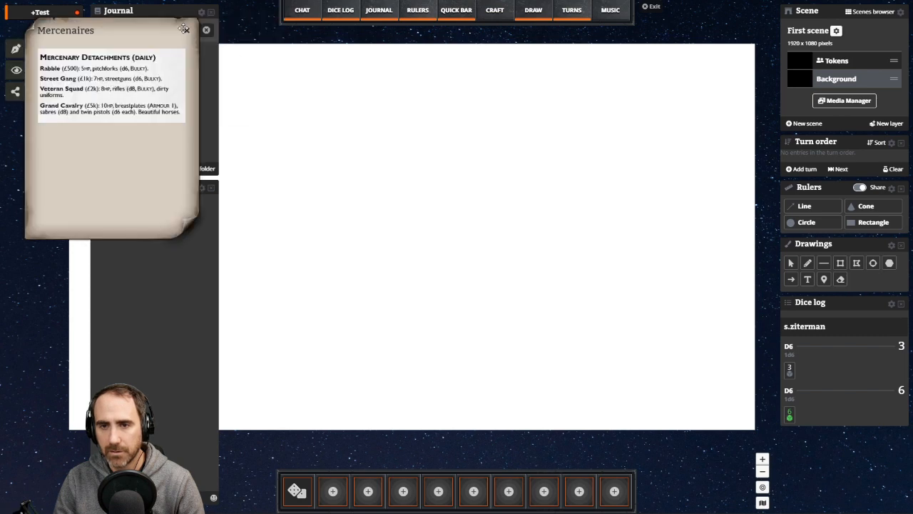
left_click(187, 31)
left_click(161, 54)
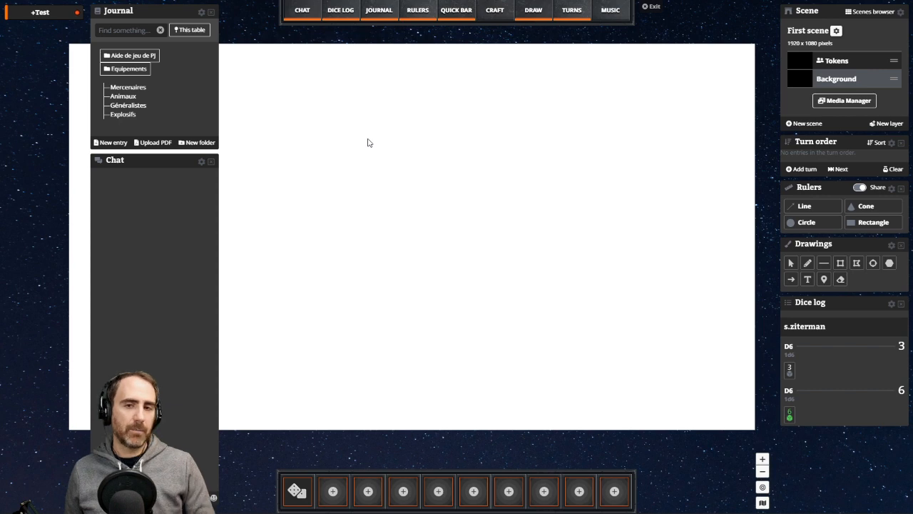
left_click(129, 105)
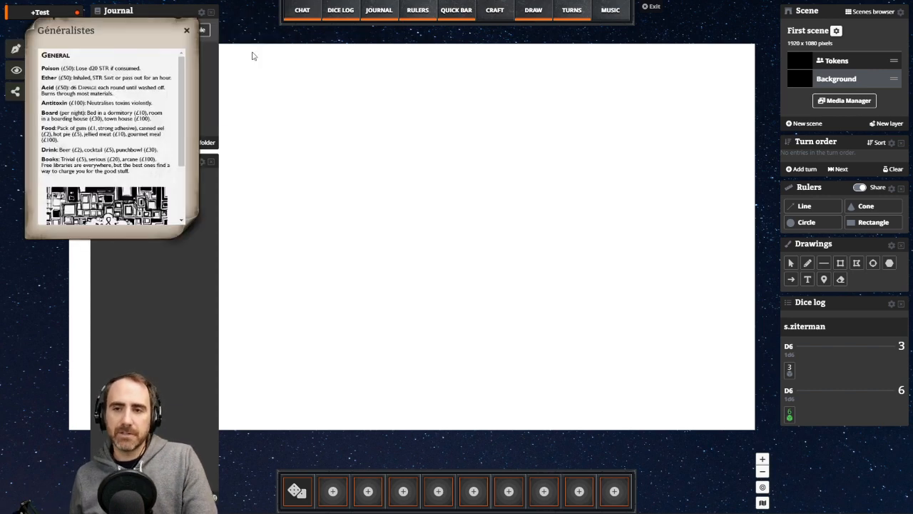
left_click(187, 31)
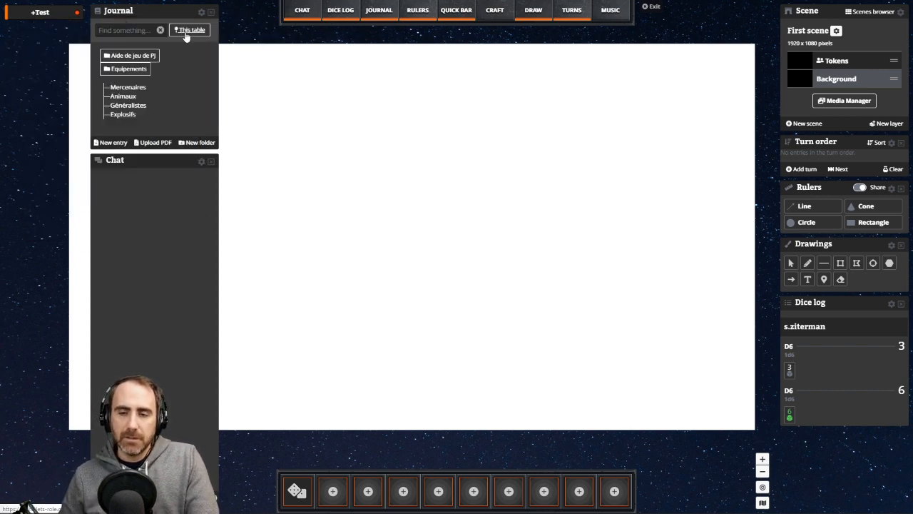
- Compare the entries listed in the Equipements and Aide de jeu de PJ folders with those at the journal root
left_click(122, 68)
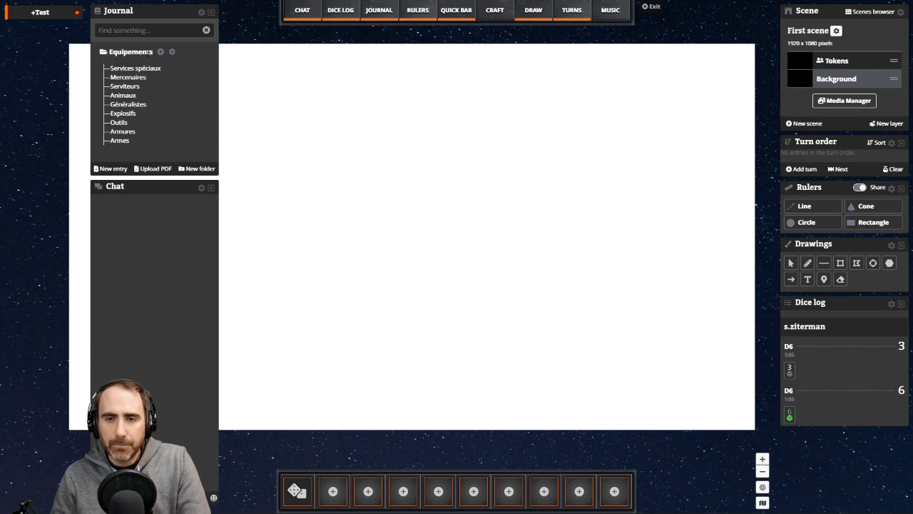
left_click(161, 53)
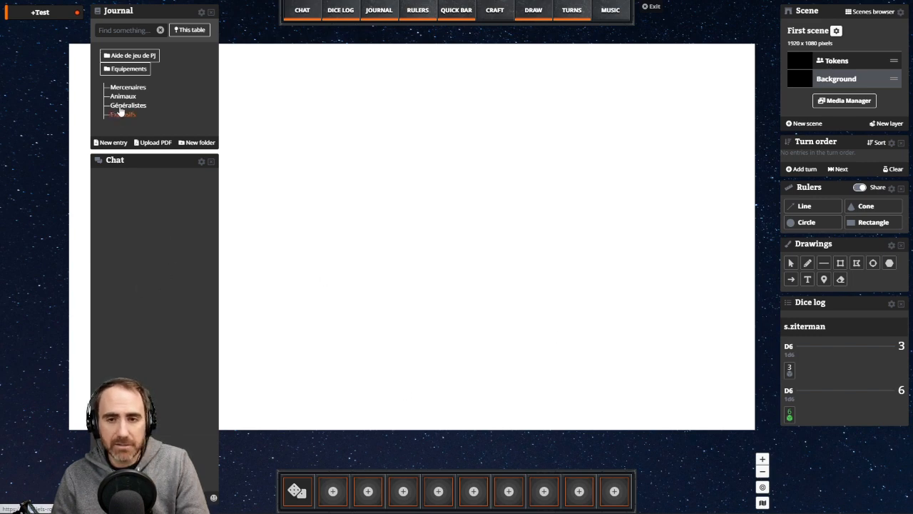
left_click(129, 55)
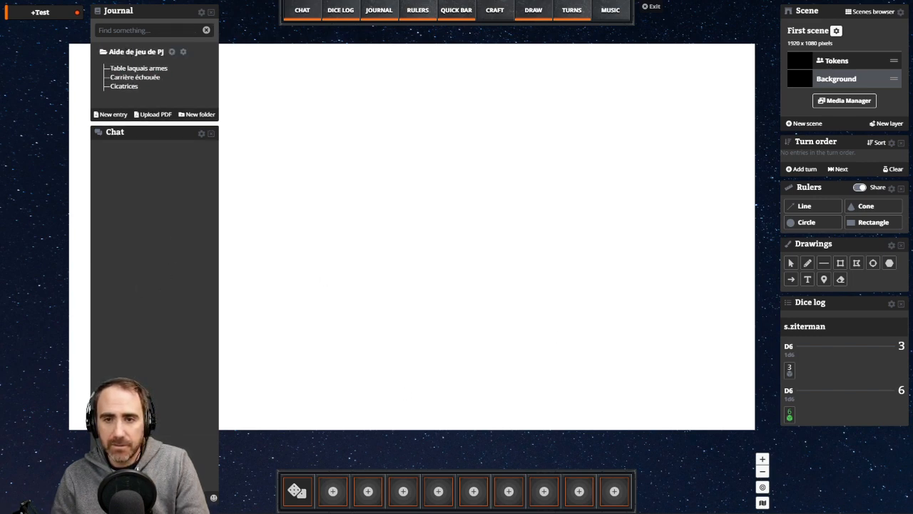
left_click(172, 53)
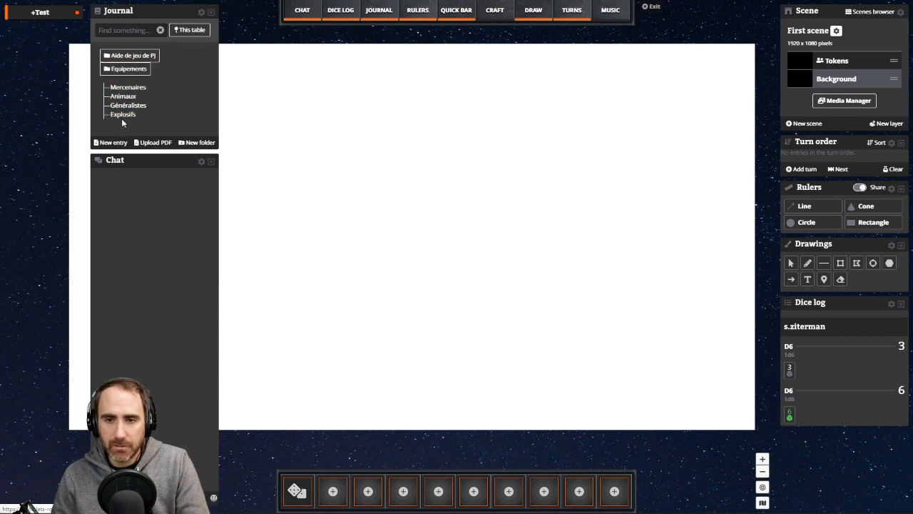
left_click(126, 68)
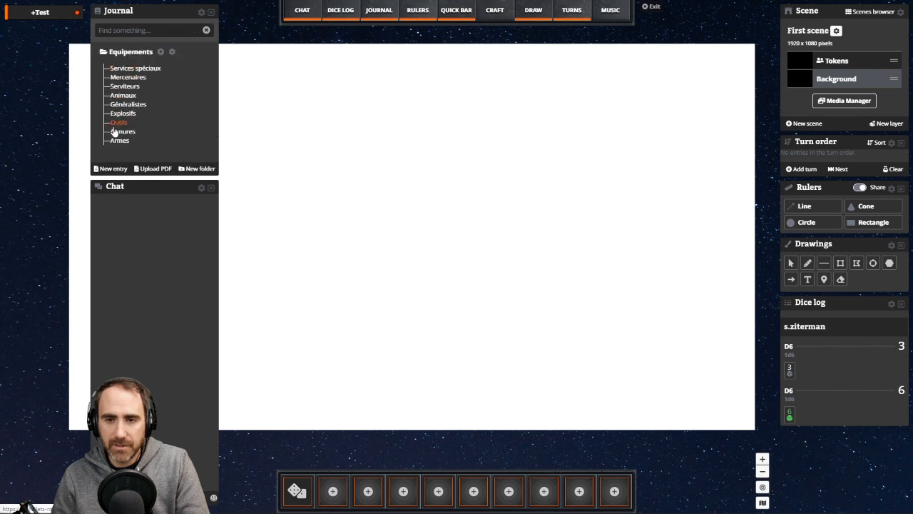
left_click(161, 52)
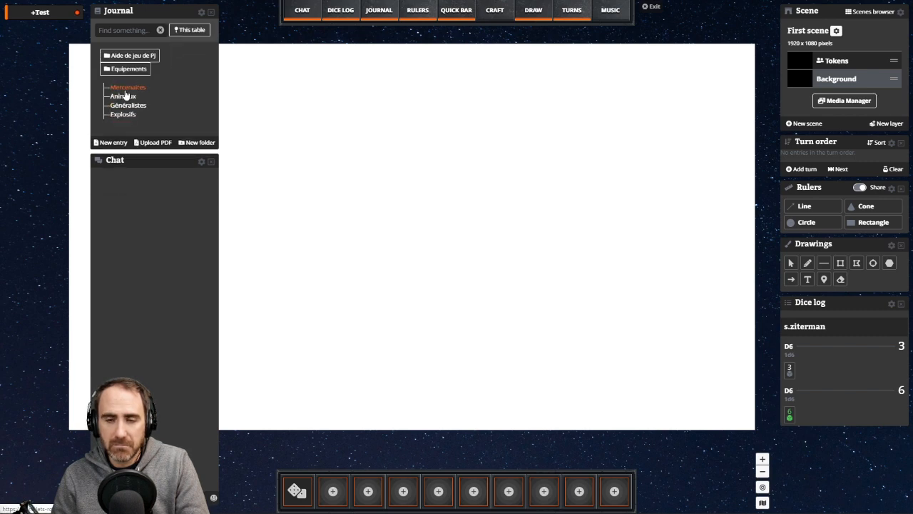
- Open the root-level Mercenaires entry for editing, check its folder assignment and close it without changes
left_click(125, 87)
left_click(16, 48)
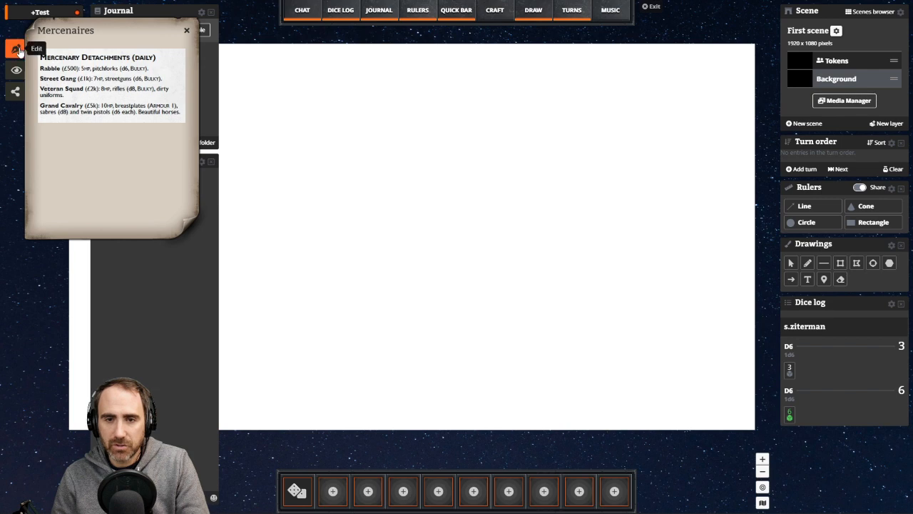
left_click(79, 242)
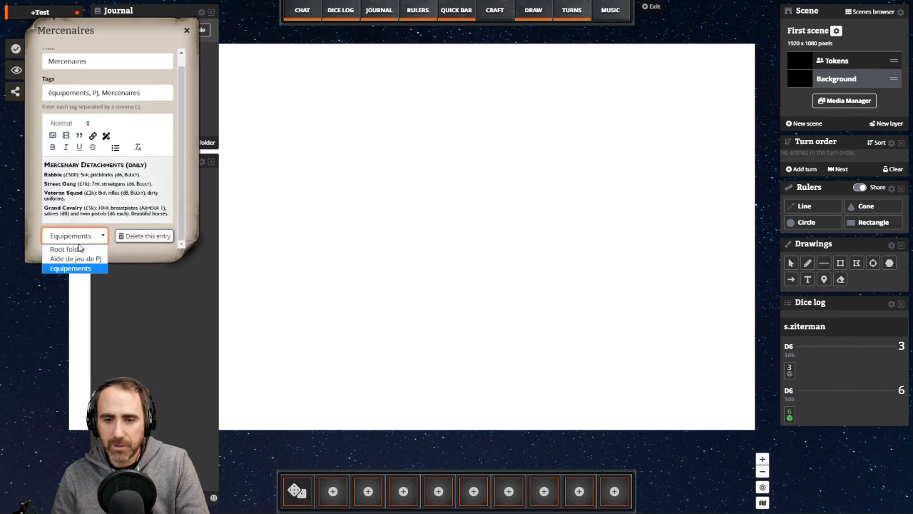
left_click(79, 242)
left_click(187, 31)
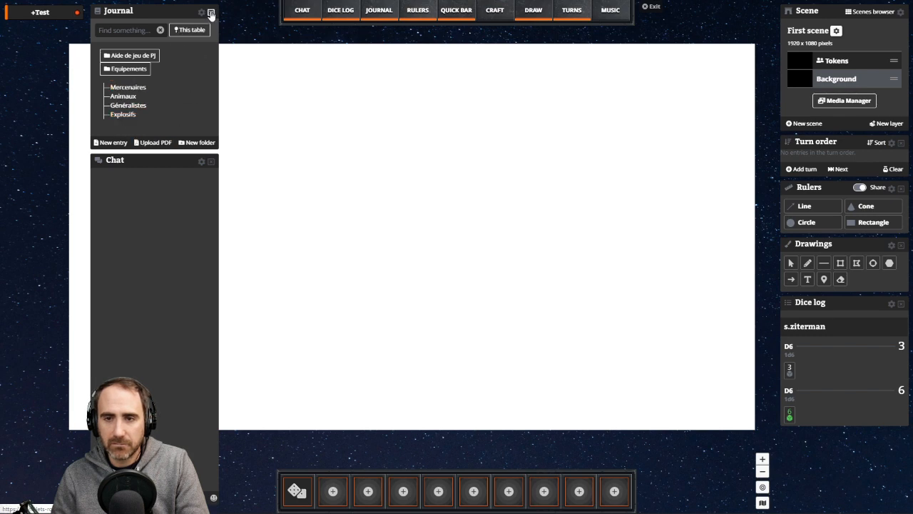
- Close and reopen the Journal panel, place it back above the Chat, and recheck the Equipements folder's entries
left_click(384, 13)
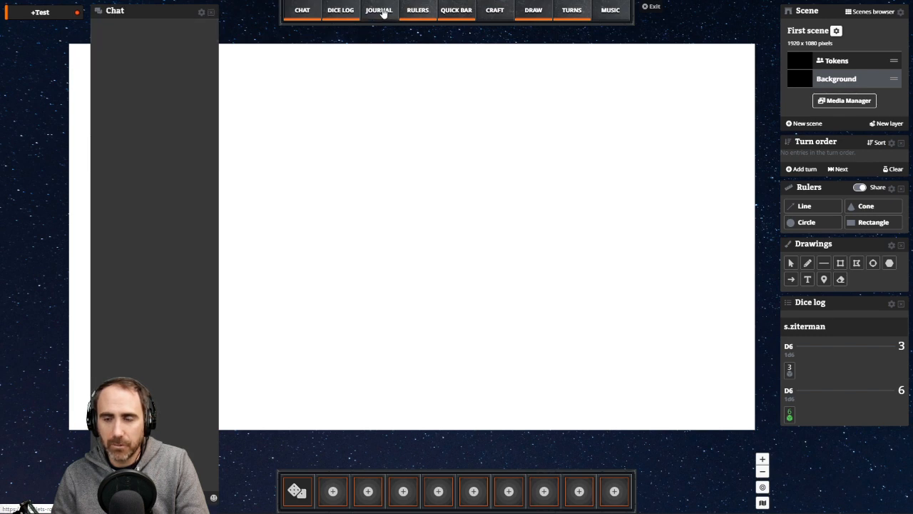
left_click(384, 13)
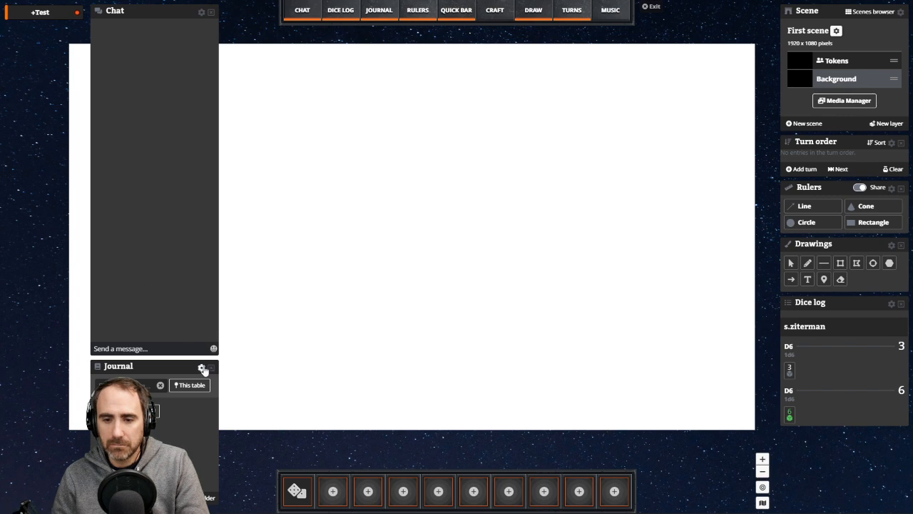
left_click(201, 368)
left_click(169, 374)
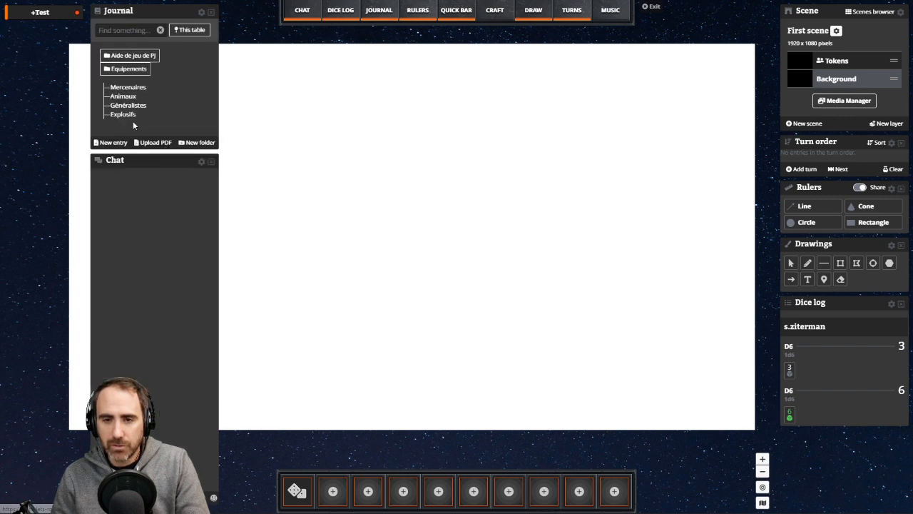
left_click(134, 69)
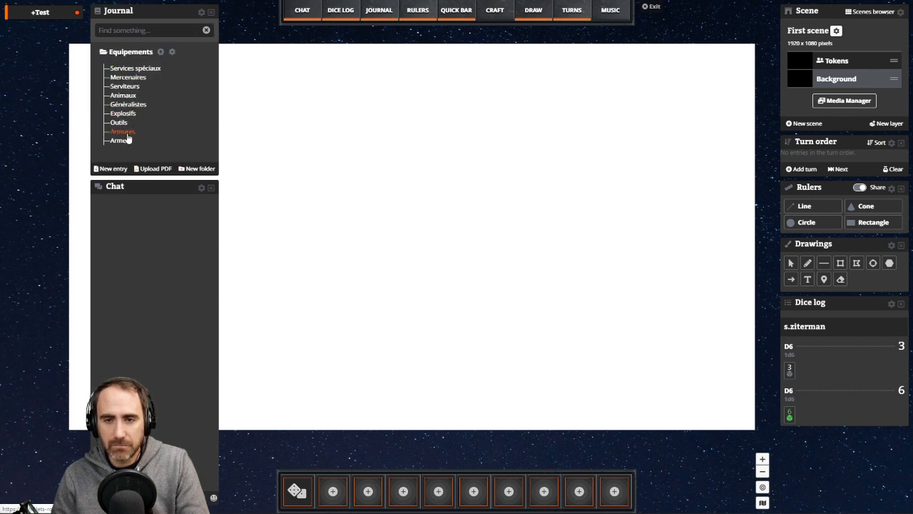
left_click(161, 52)
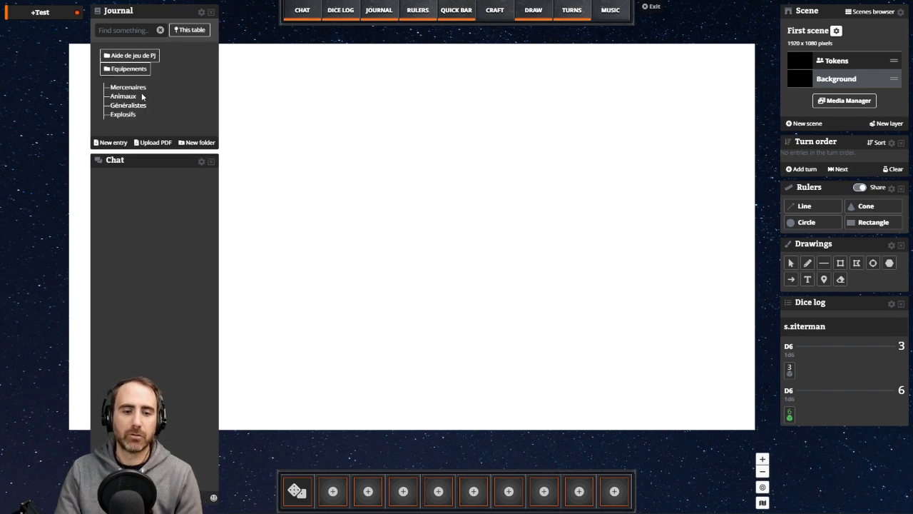
scroll(323, 336, "down", 1)
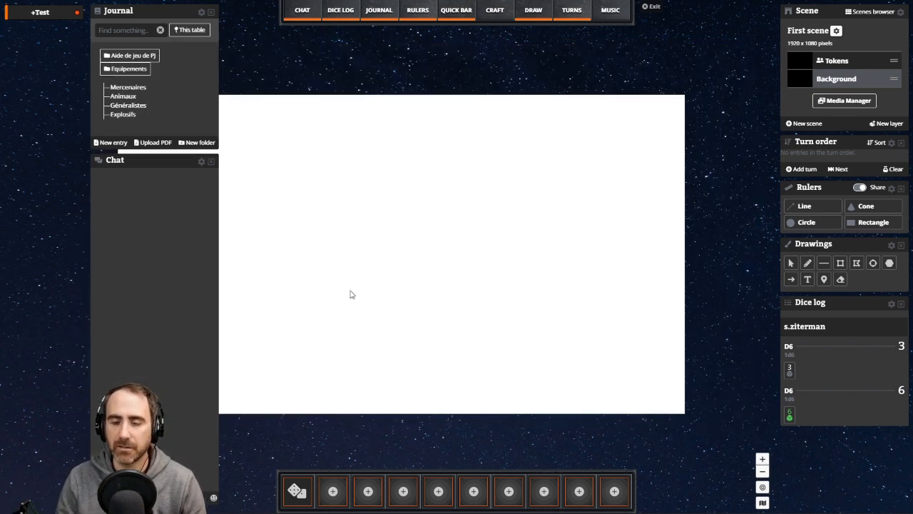
left_click_drag(350, 294, 410, 301)
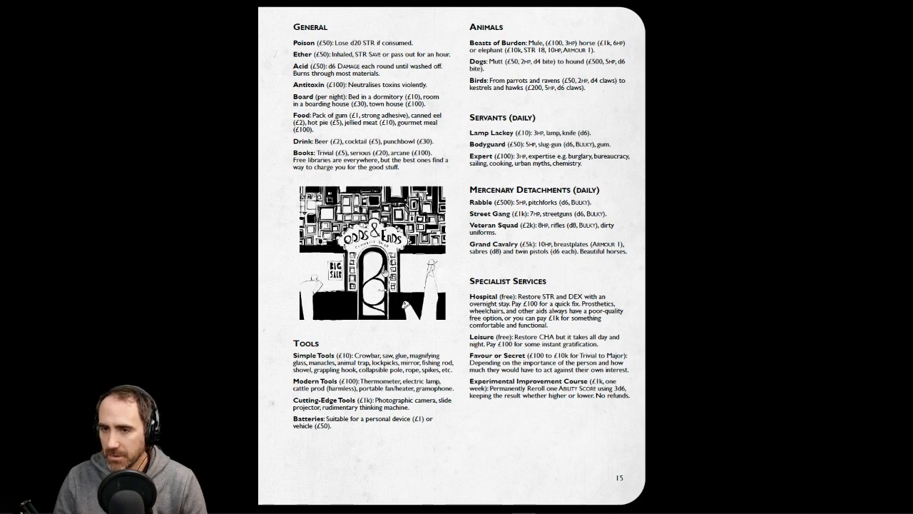
- Switch to the rulebook and examine the equipment pages 15 to 17 for material still missing from the journal
key("Left")
key("Right")
key("Right")
key("Right")
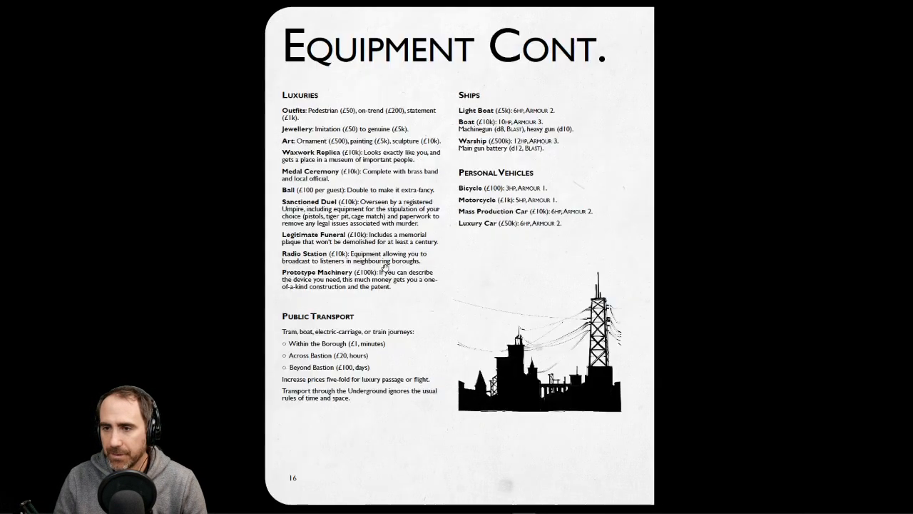
key("Left")
key("Left")
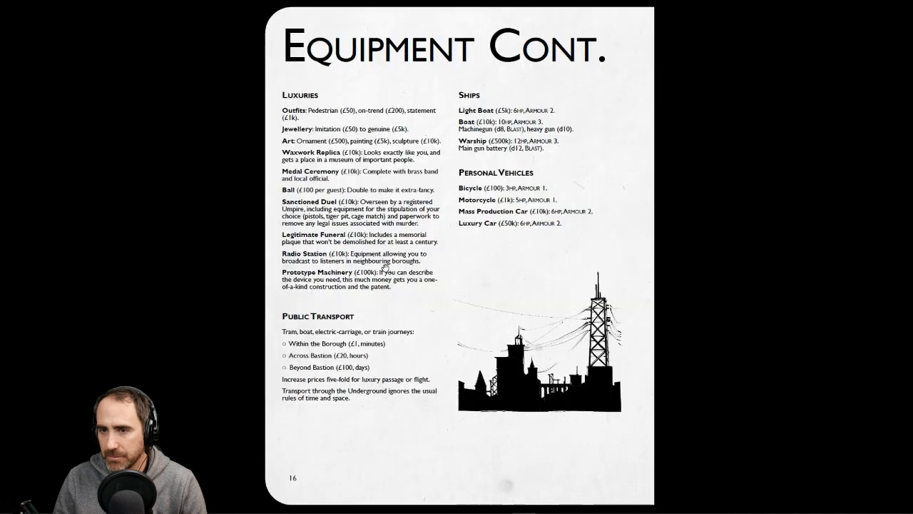
key("Right")
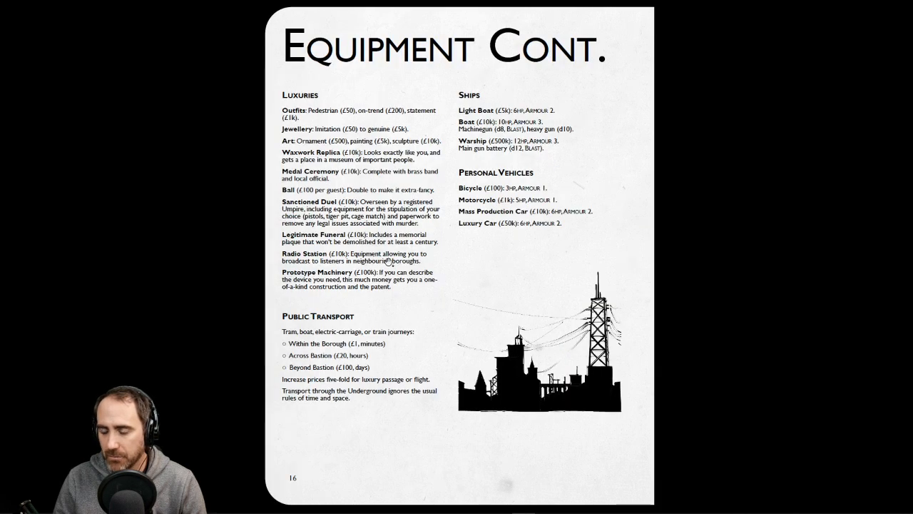
key("Right")
key("Left")
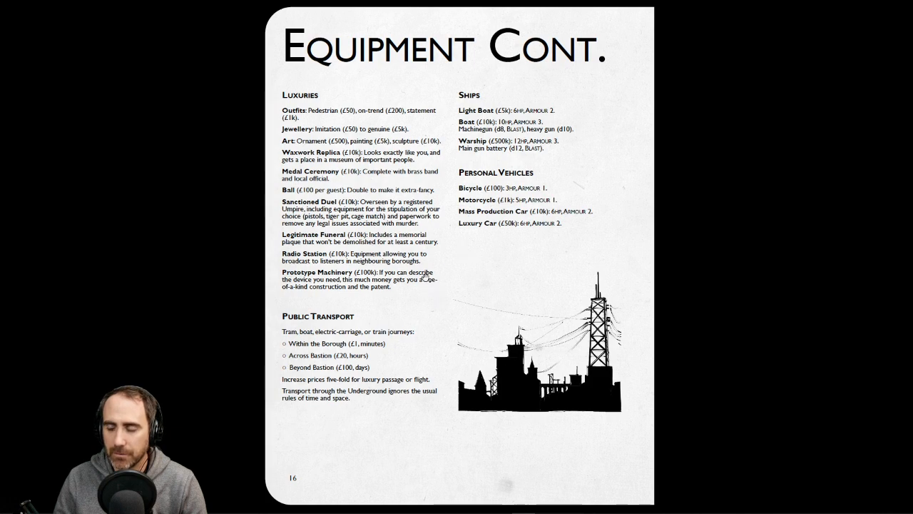
scroll(367, 324, "down", 1)
scroll(366, 324, "up", 1)
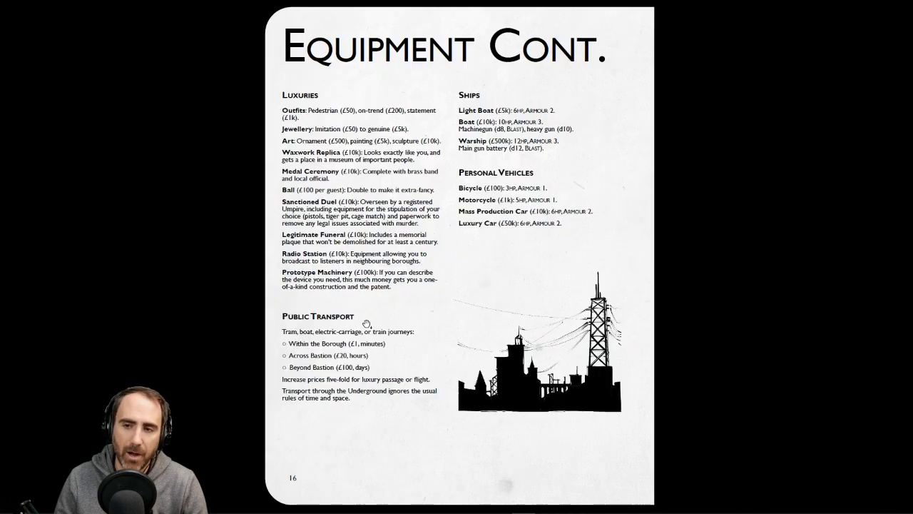
scroll(366, 324, "down", 1)
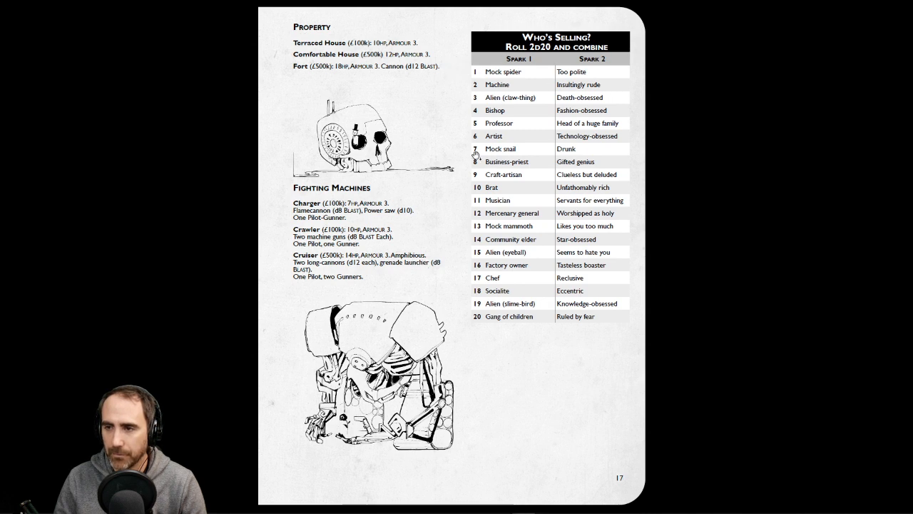
key("alt+Tab")
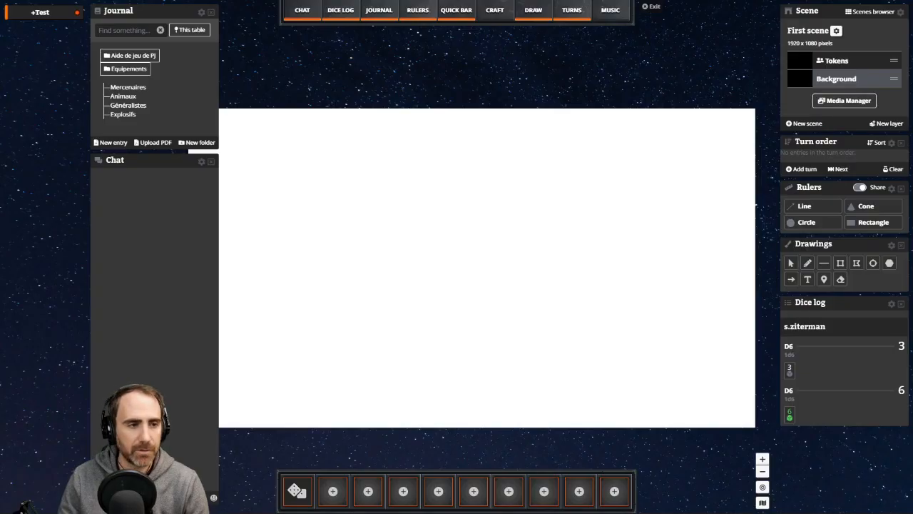
key("alt+Tab")
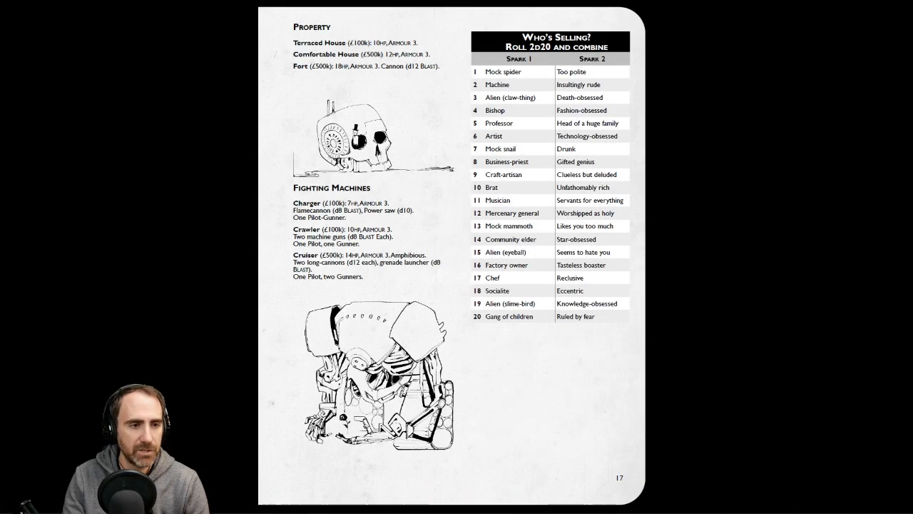
key("alt+Tab")
key("alt+Tab")
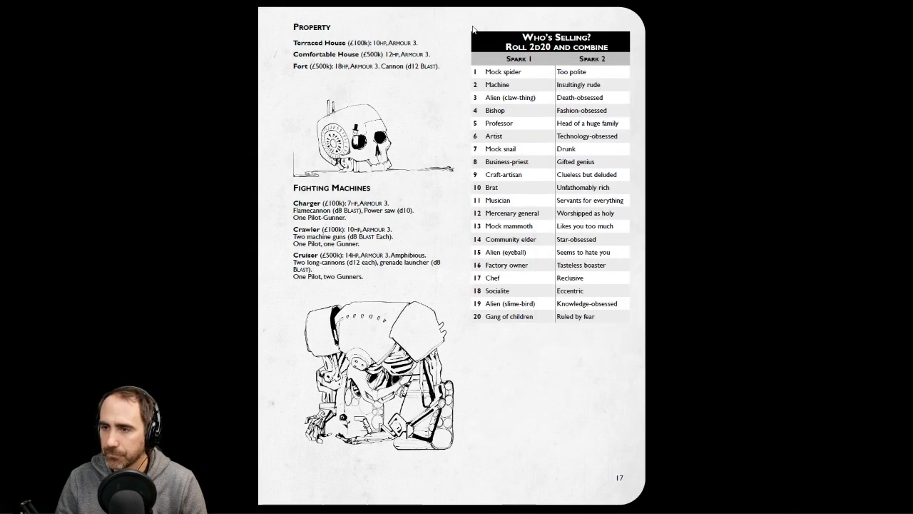
- Capture the "Who's Selling?" table on page 17 of the rulebook as a screenshot and save it as Vendeur
key("Print")
left_click_drag(468, 27, 634, 328)
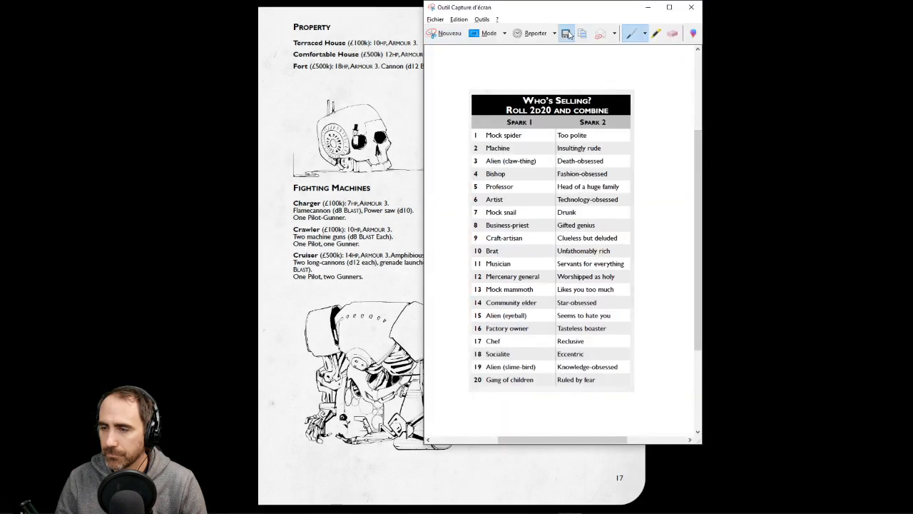
left_click(565, 34)
type("Vendeur")
key("Return")
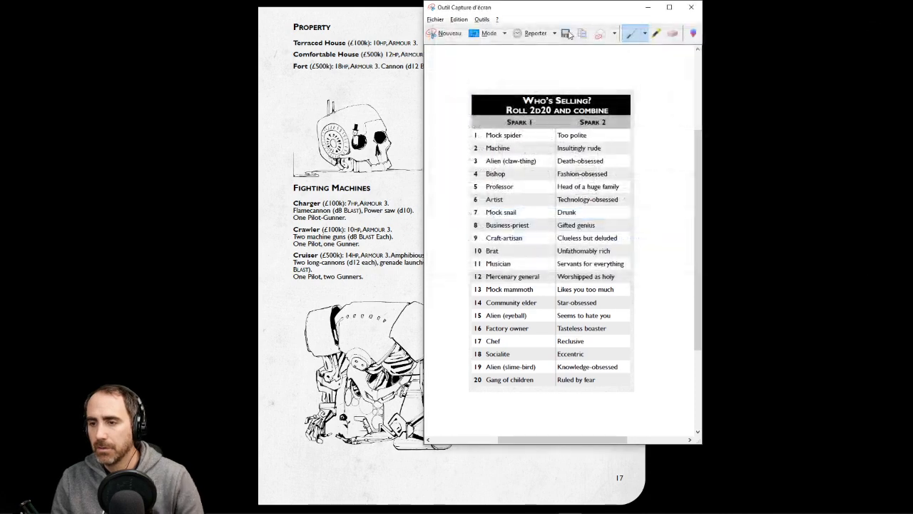
- Switch back to the virtual tabletop, create a journal folder named "Aide de jeu MJ" and open it
key("alt+Tab")
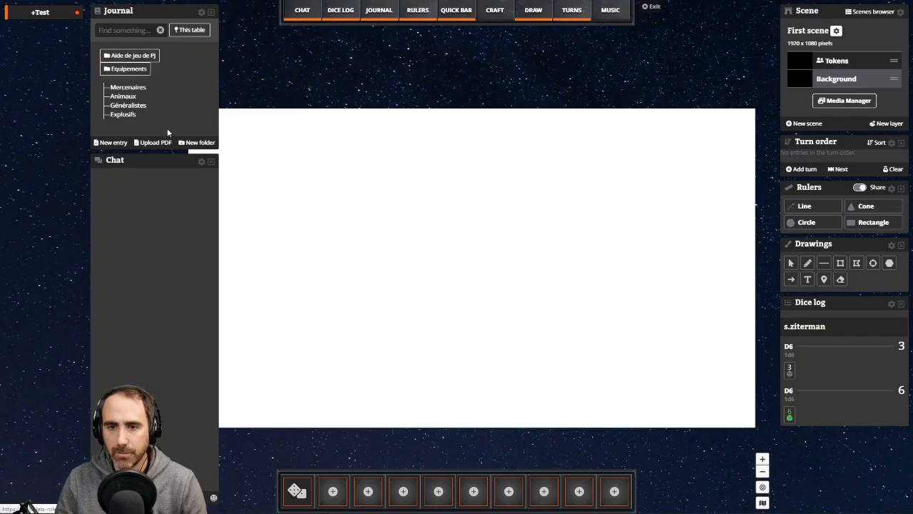
left_click(198, 142)
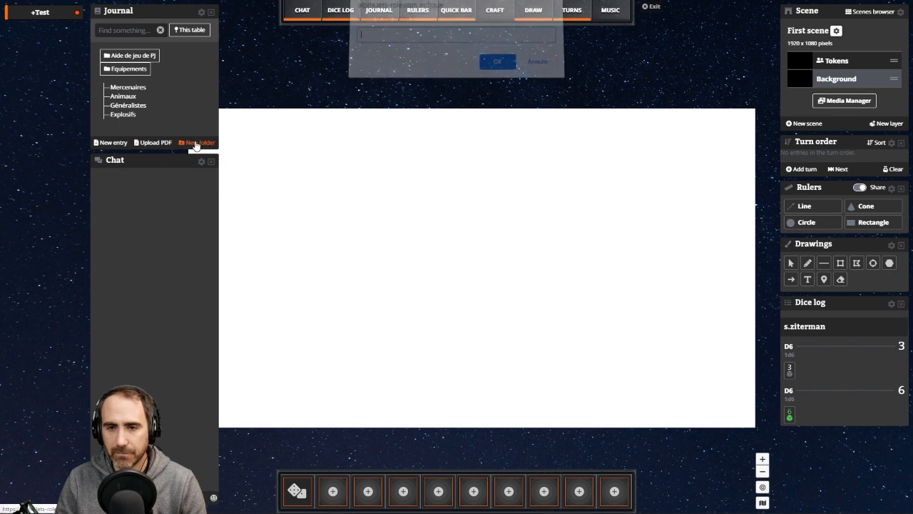
type("Aide de")
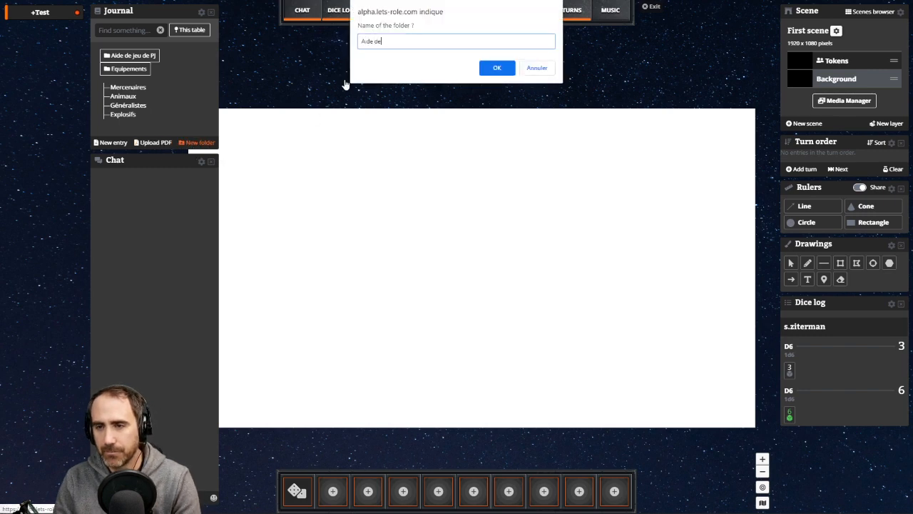
type(" jeu MJ")
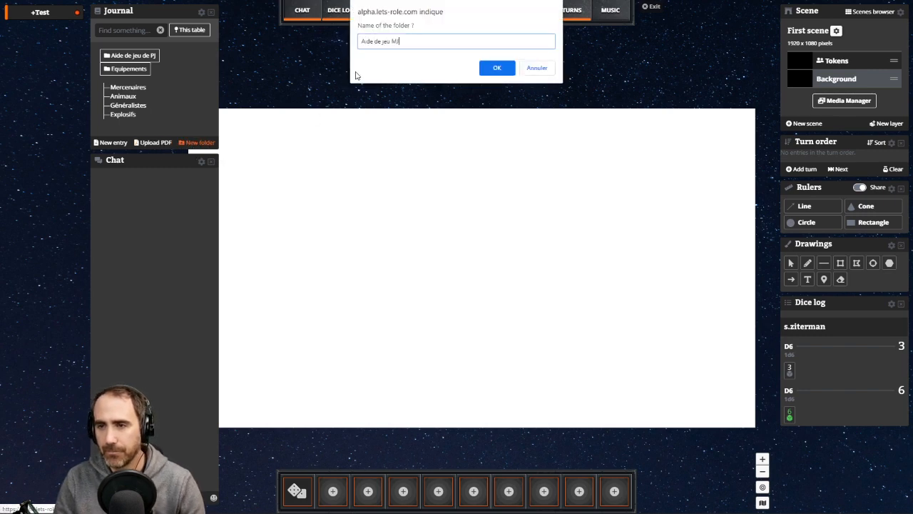
left_click(497, 68)
left_click(180, 69)
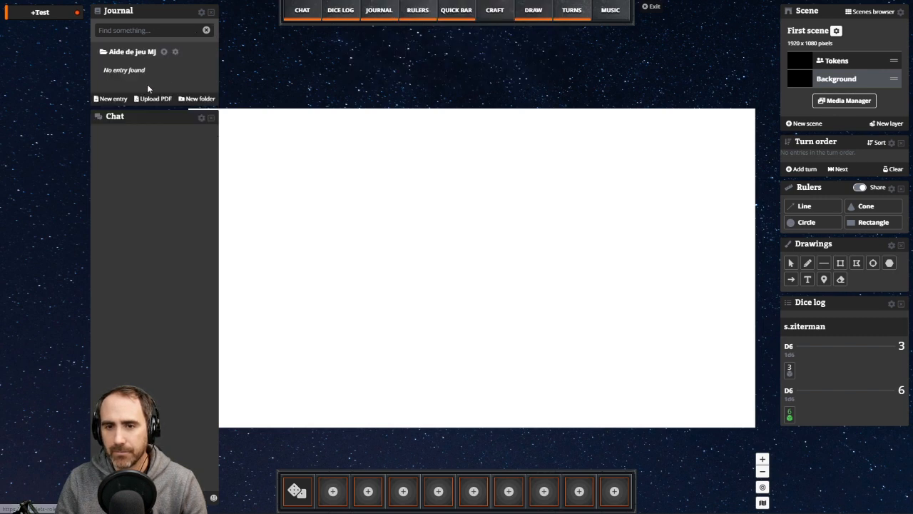
- Add an entry titled "Vendeur (aléatoire)" to the Aide de jeu MJ folder, with the tags table, MJ, vendeur
left_click(108, 97)
left_click(100, 72)
left_click_drag(81, 72, 28, 75)
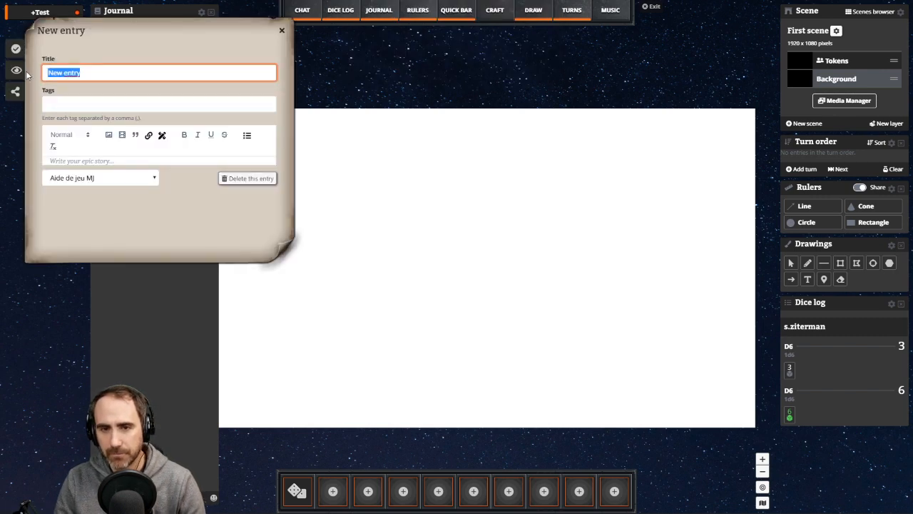
type("Tabl")
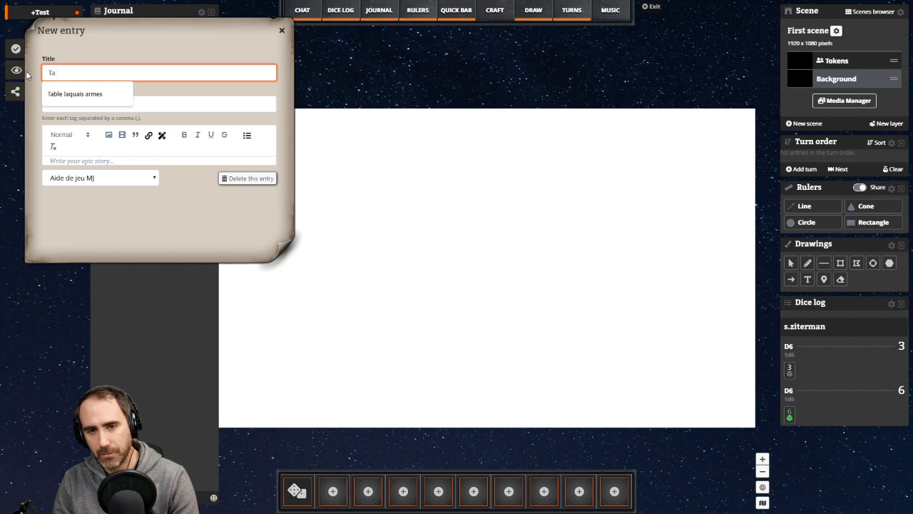
key("BackSpace")
key("BackSpace")
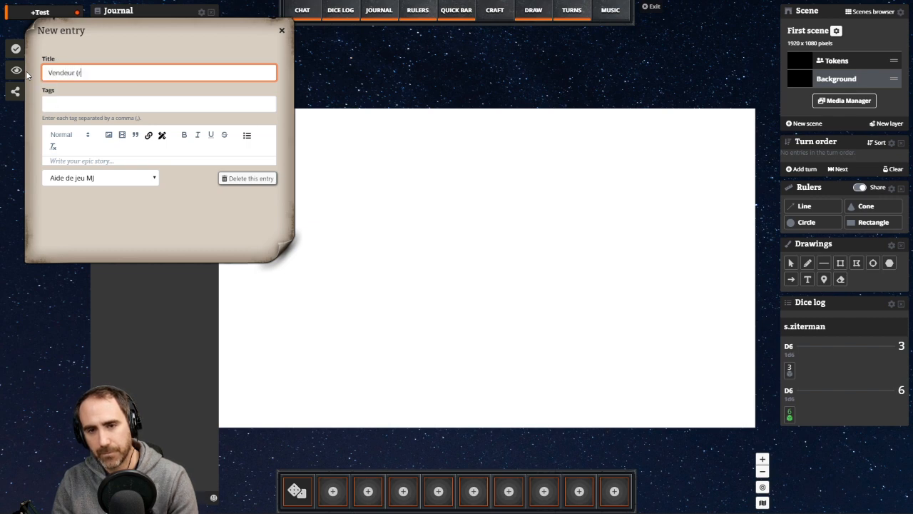
type("Vendeur (aléatoire)")
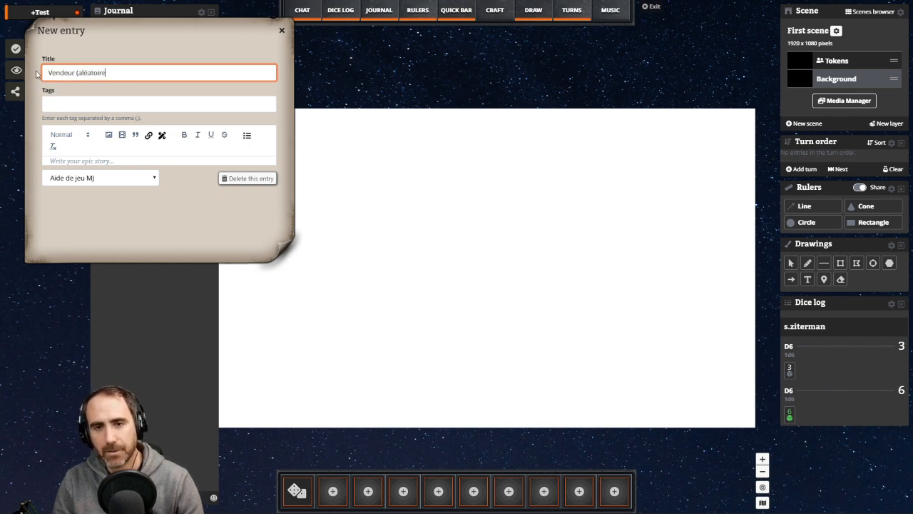
left_click(68, 102)
type("table, MJ,")
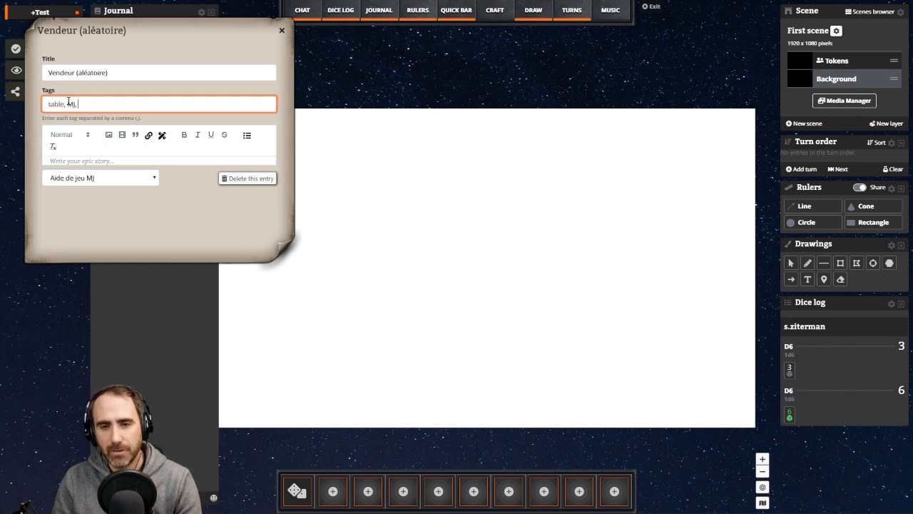
type(" vendeur")
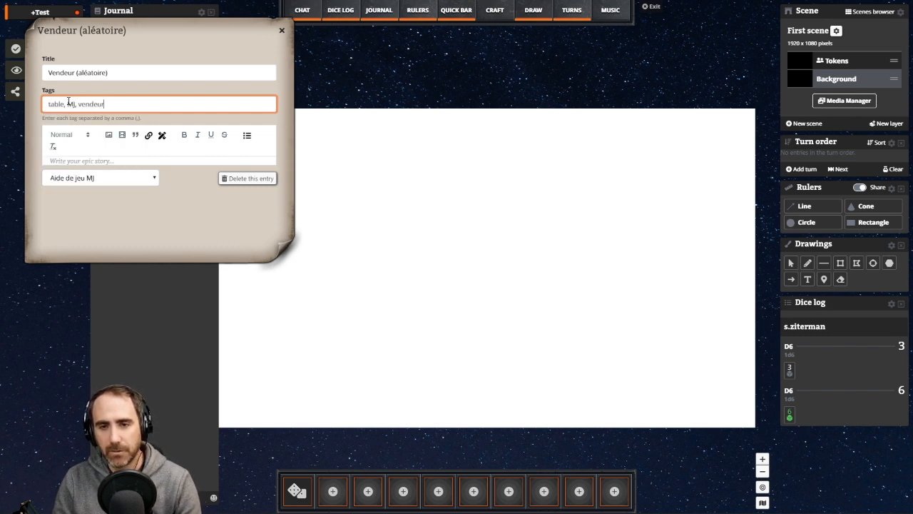
- Insert the Vendeur table image into the entry, save it and enlarge its window to show the whole table
left_click(108, 134)
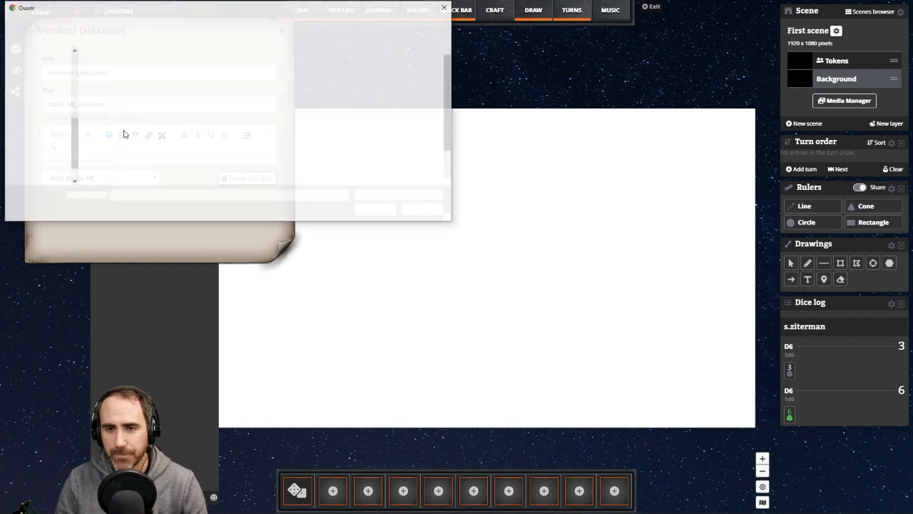
double_click(123, 170)
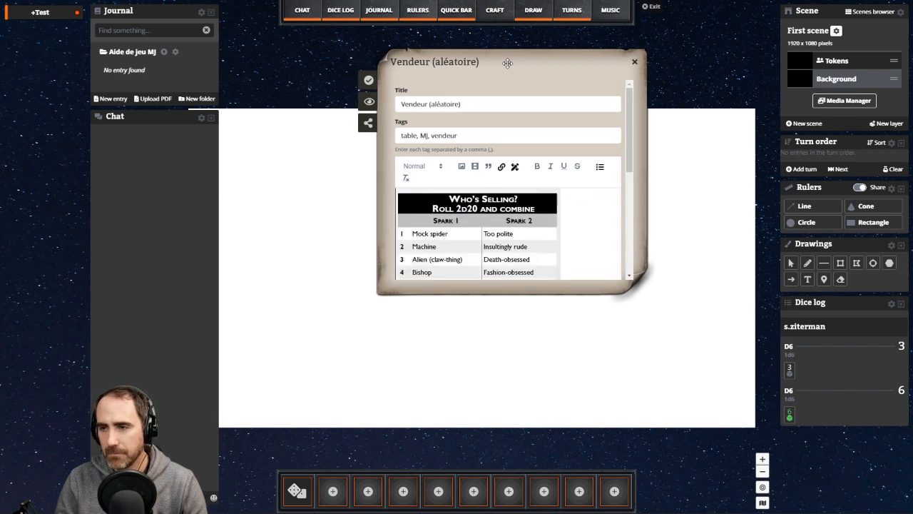
scroll(460, 238, "down", 3)
scroll(460, 238, "down", 3)
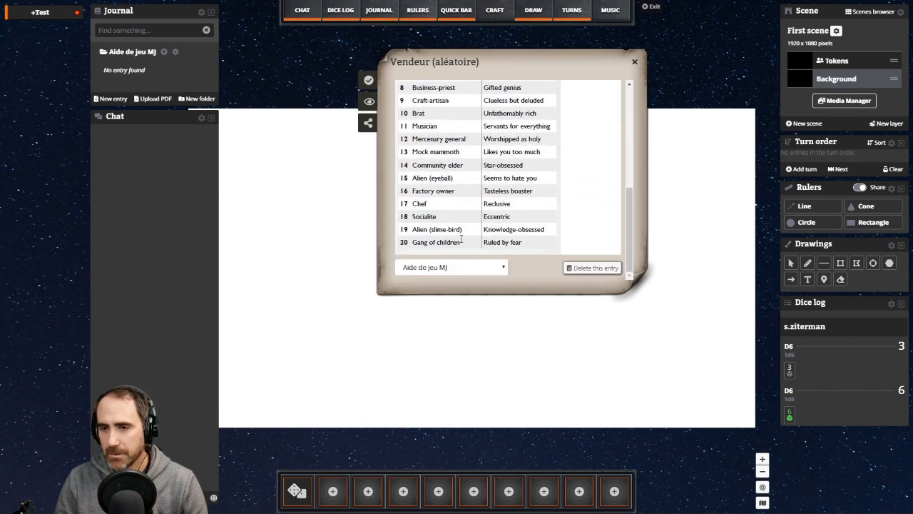
scroll(486, 272, "up", 6)
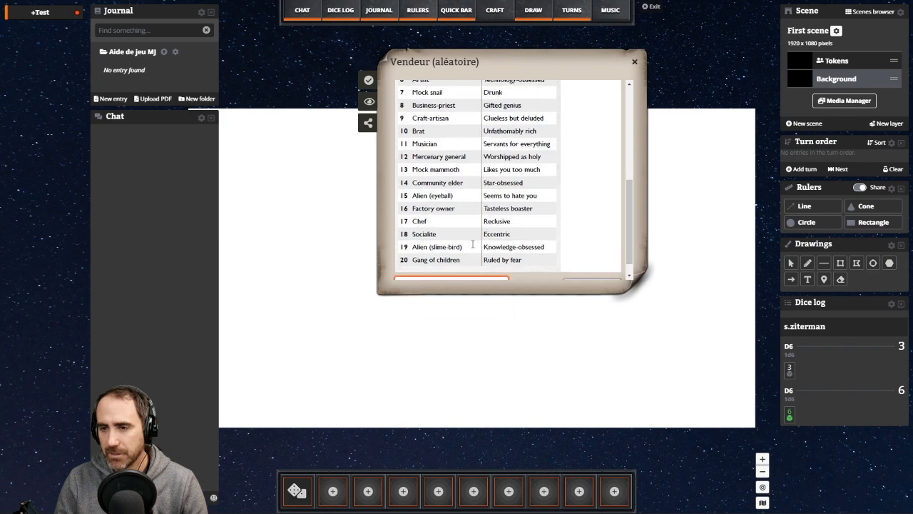
left_click(369, 80)
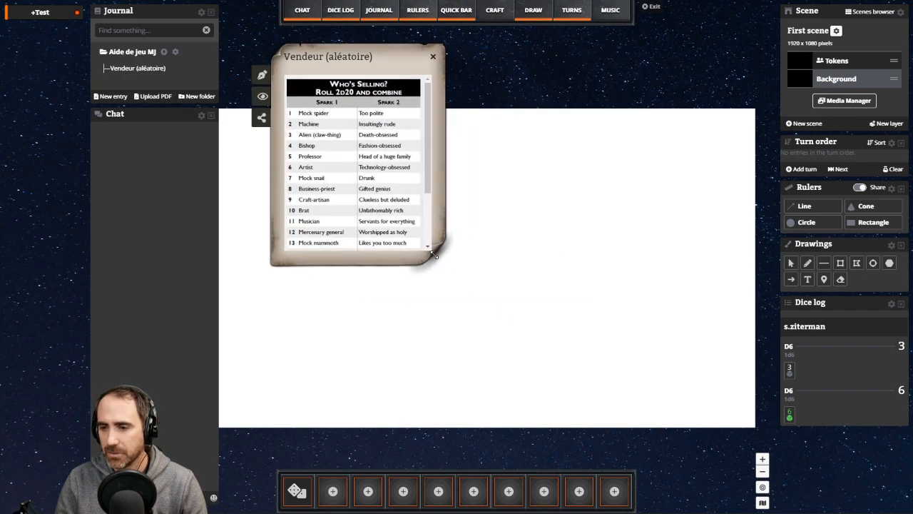
left_click_drag(432, 255, 536, 417)
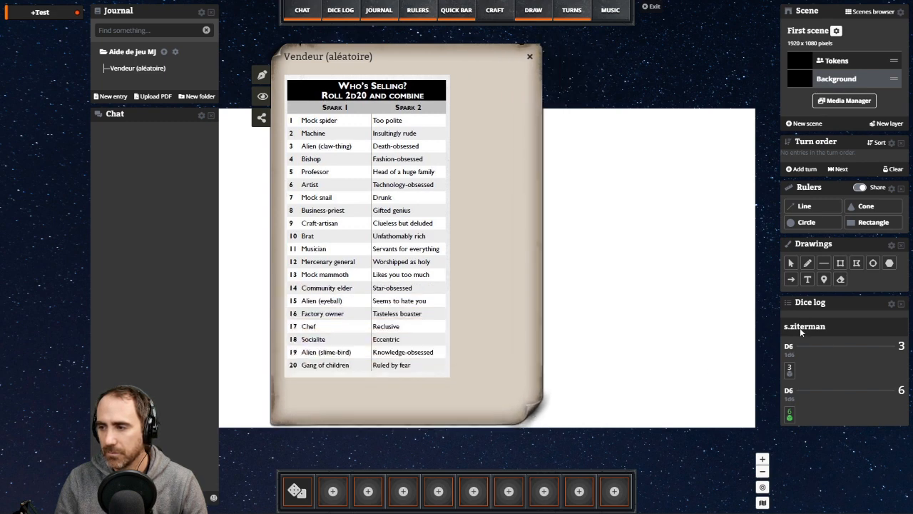
- Hide the Dice log and display it again
left_click(786, 307)
left_click(786, 307)
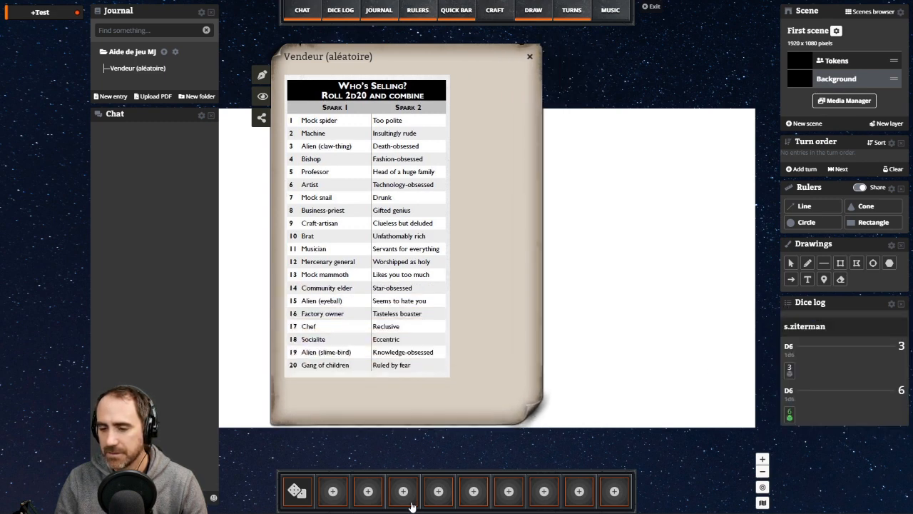
left_click(342, 13)
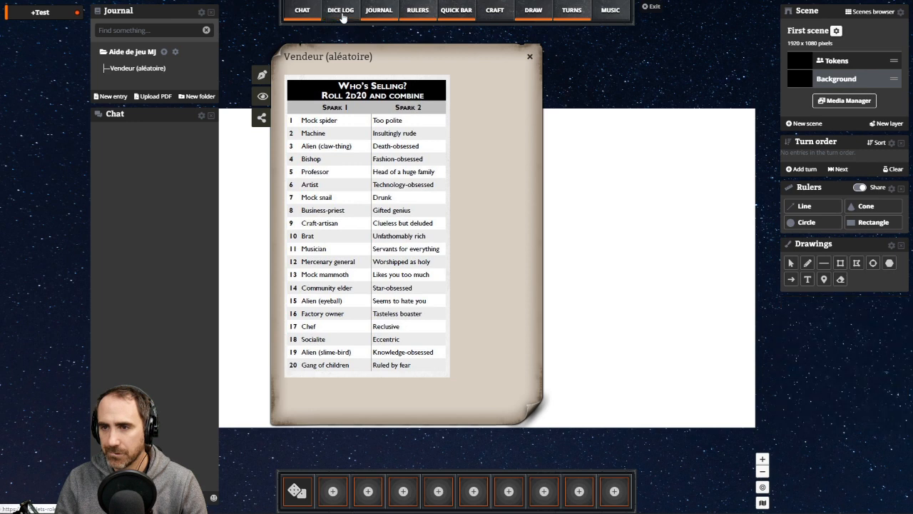
left_click(342, 14)
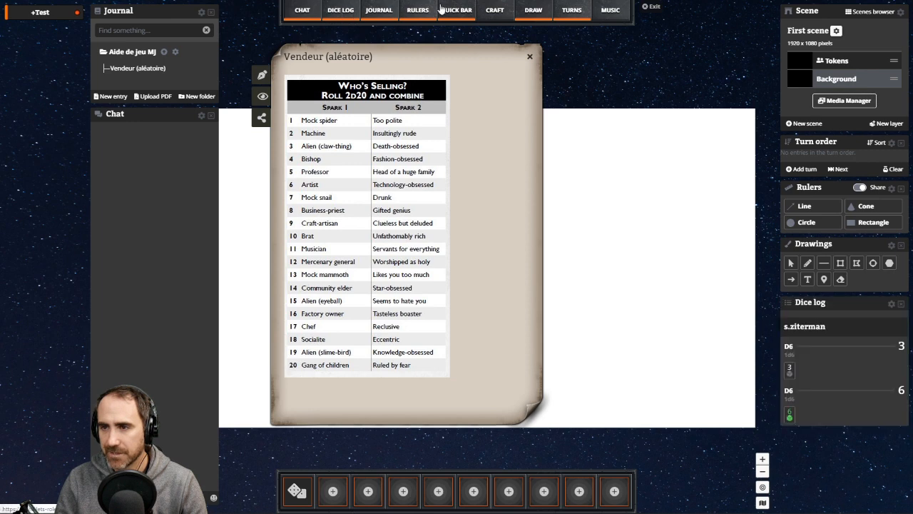
- Roll two twenty-sided dice with the chat command /r 2d20
left_click(45, 14)
left_click(47, 17)
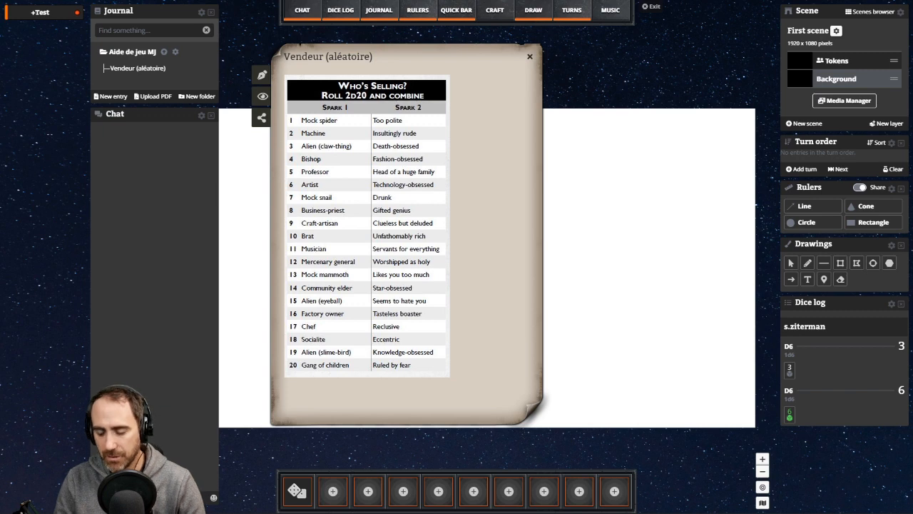
type("/r")
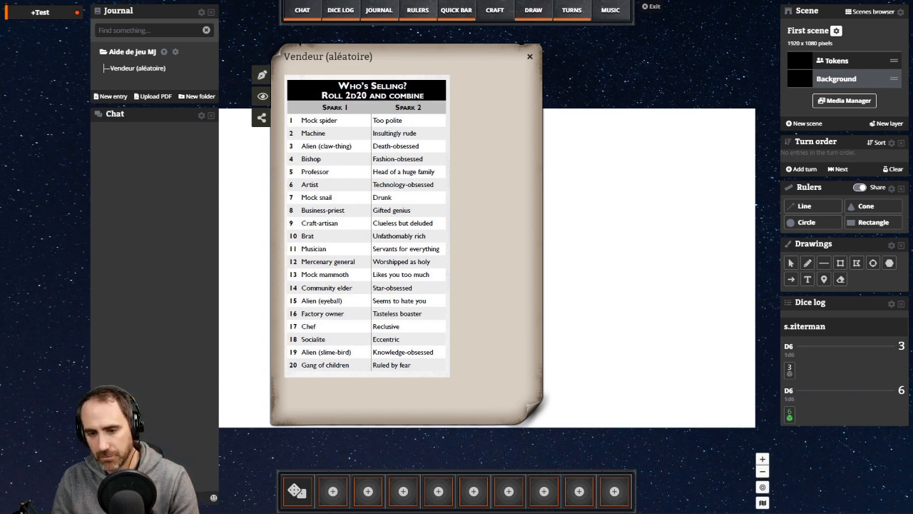
type(" 2d20")
key("Return")
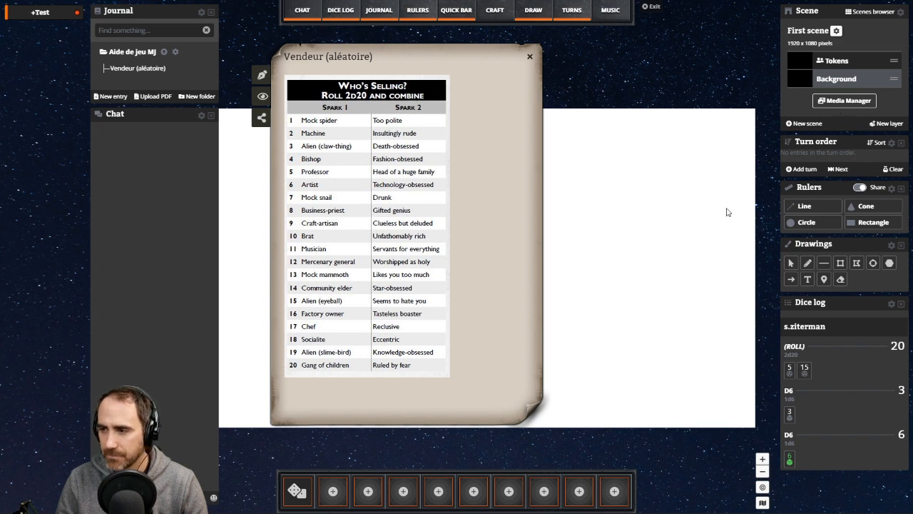
- Add a custom quick bar action titled d20 in the first free slot, with formula 1d20 rolled for GM only
left_click(332, 490)
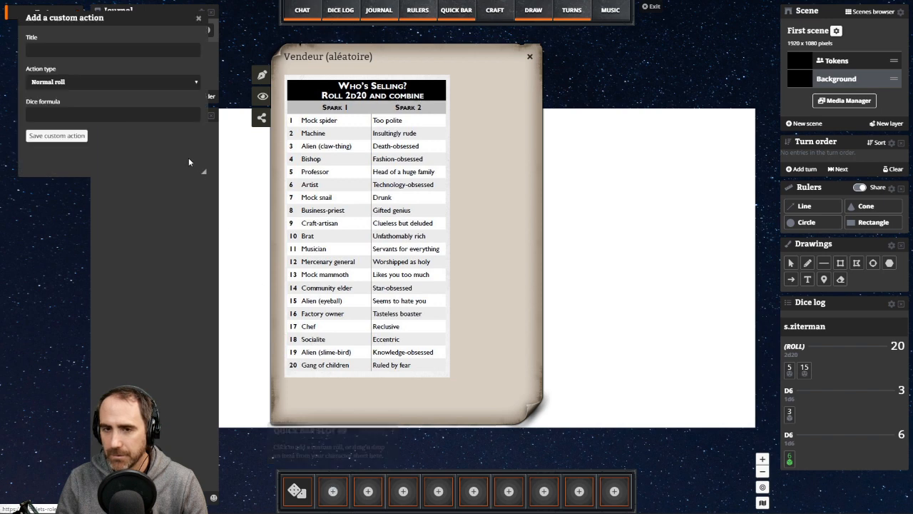
left_click(148, 117)
type("1d20")
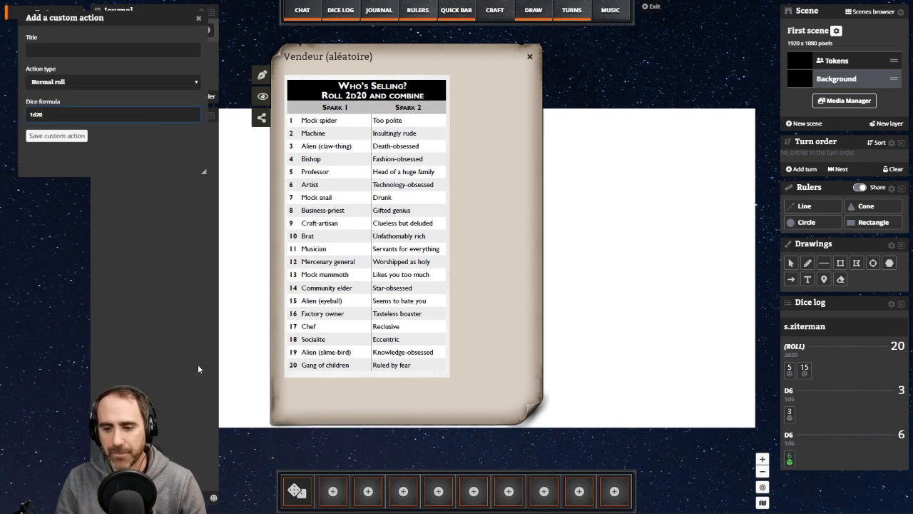
left_click(64, 49)
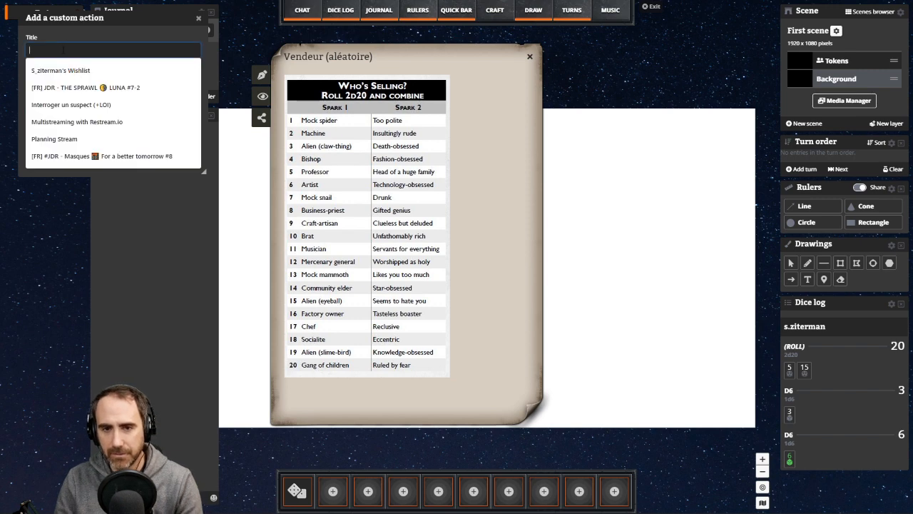
type("1d20")
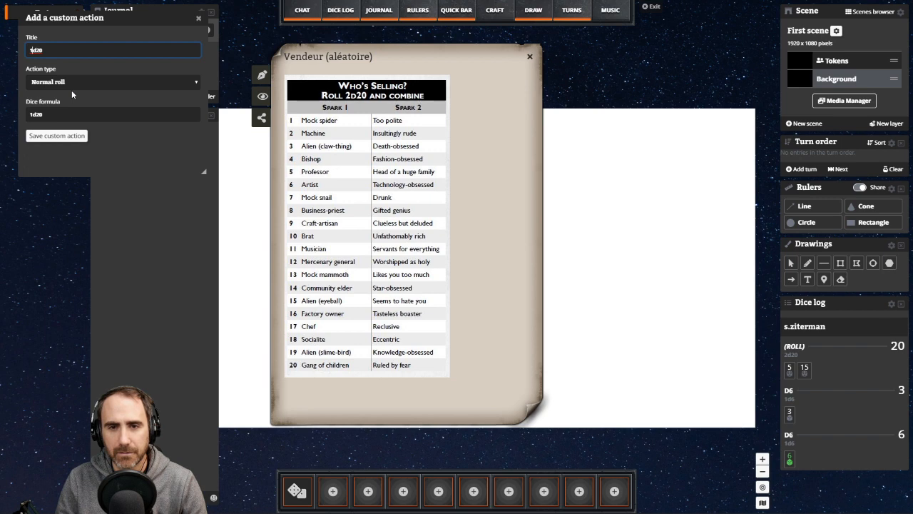
key("Home")
key("Delete")
left_click(72, 85)
left_click(75, 109)
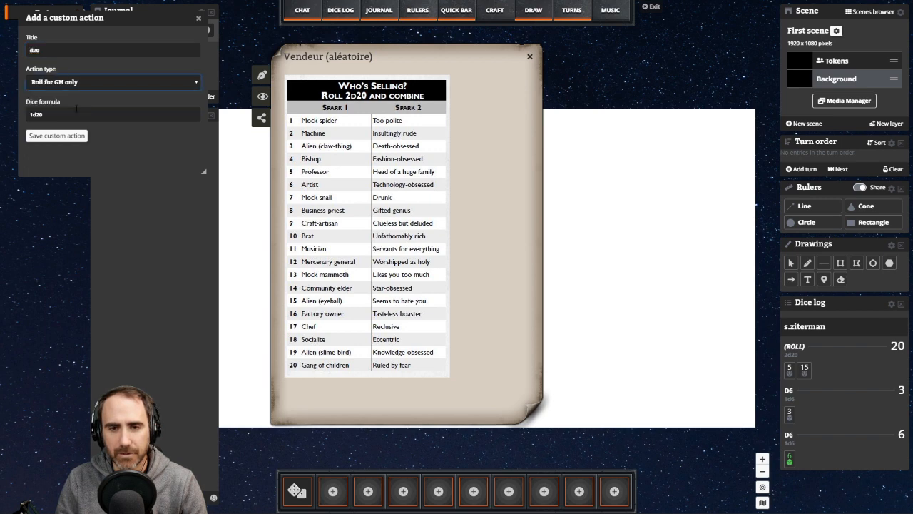
left_click(72, 135)
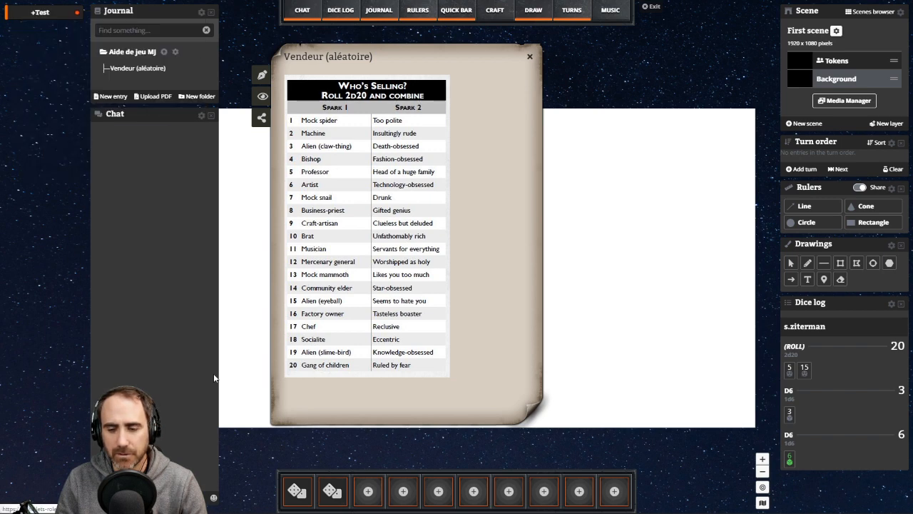
- Examine the icons available for the d20 quick bar action and close the chooser without picking one
right_click(335, 494)
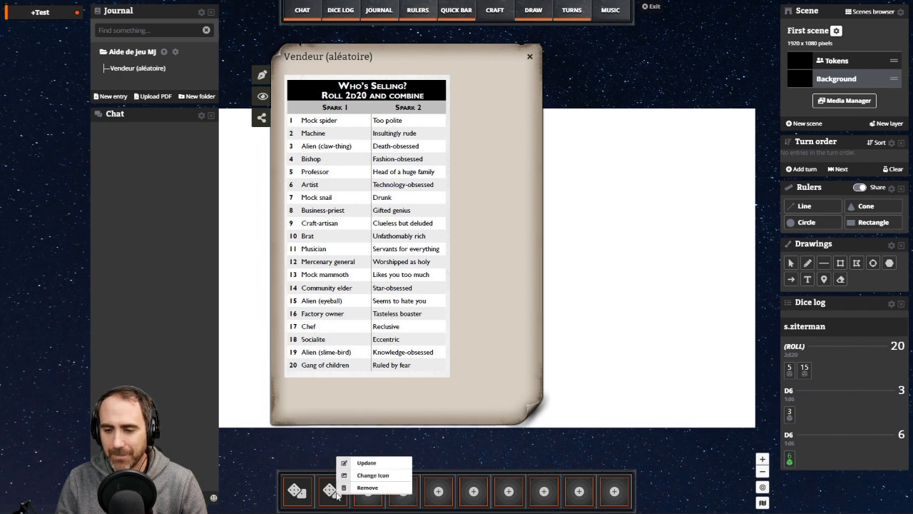
left_click(359, 476)
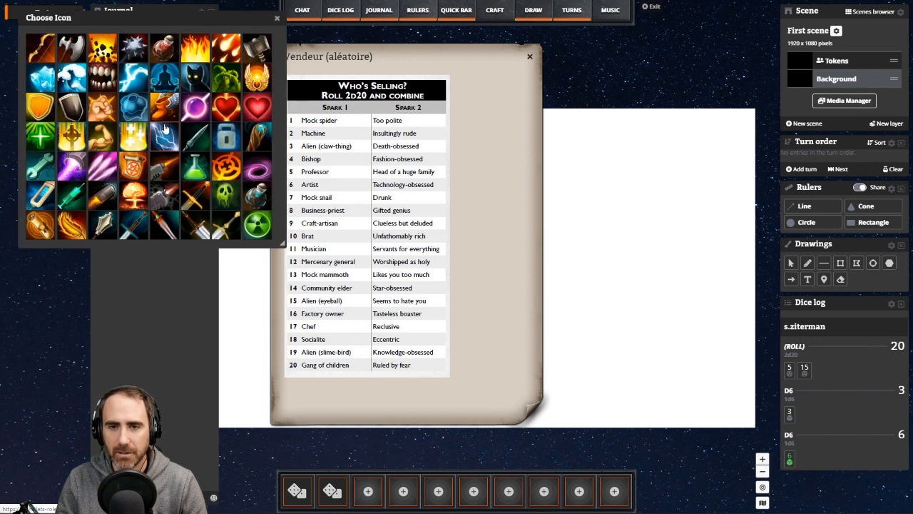
left_click_drag(91, 17, 281, 92)
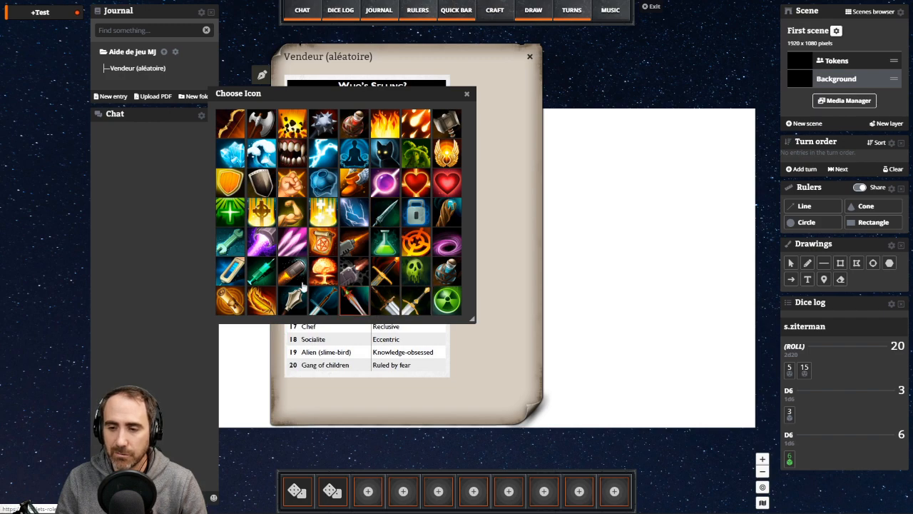
left_click(283, 84)
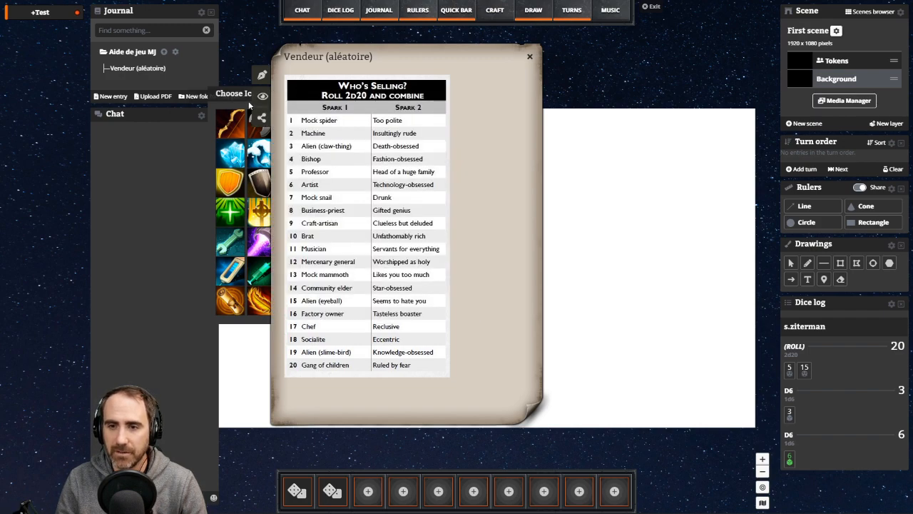
left_click(218, 86)
mouse_move(218, 86)
left_mouse_down()
mouse_move(253, 86)
mouse_move(237, 83)
left_mouse_up()
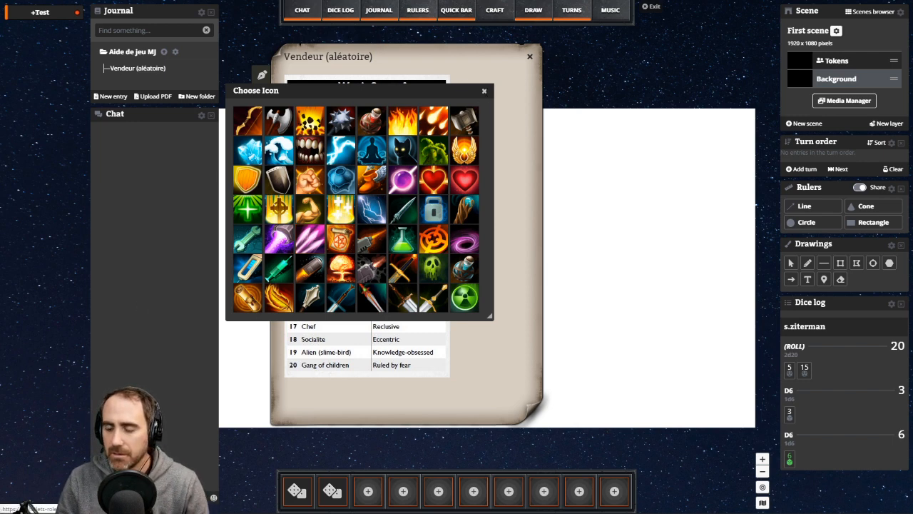
left_click(485, 92)
- Roll the d20 action from the quick bar
left_click(325, 491)
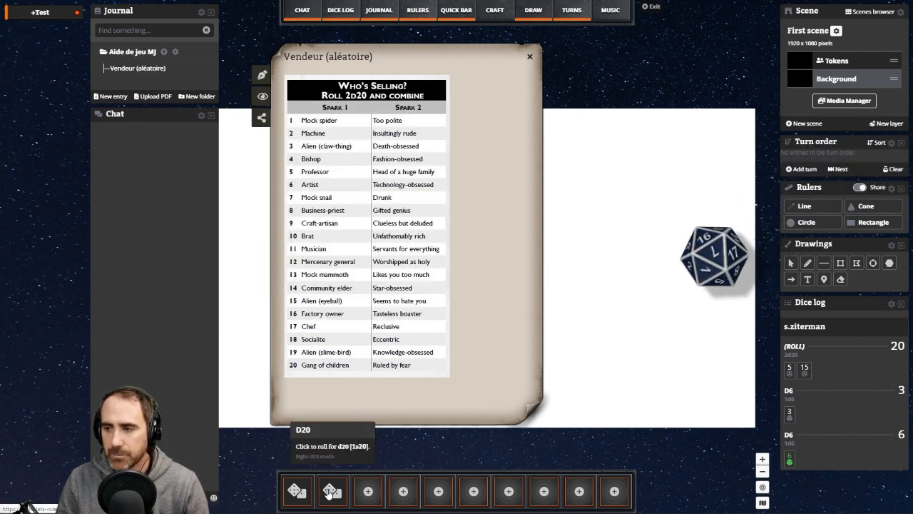
- Roll the d20 quick bar action once more and close the Vendeur (aléatoire) journal entry
left_click(330, 491)
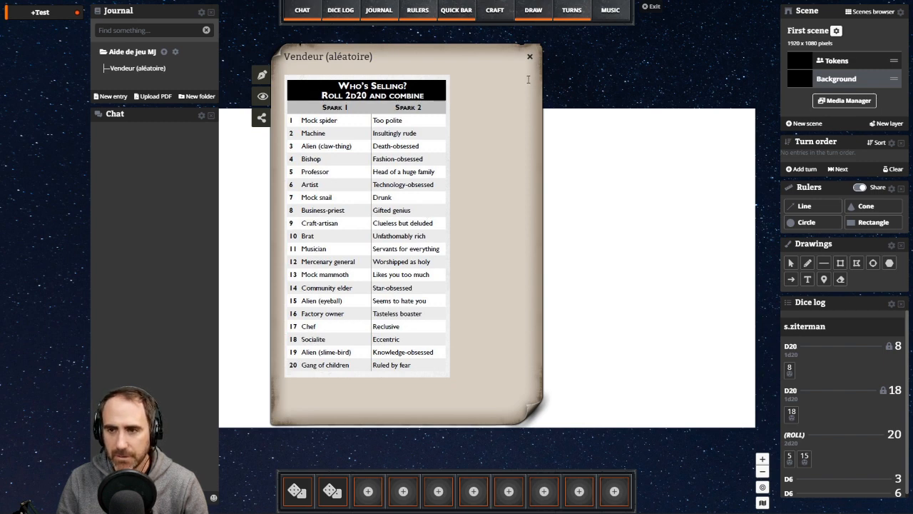
left_click(530, 56)
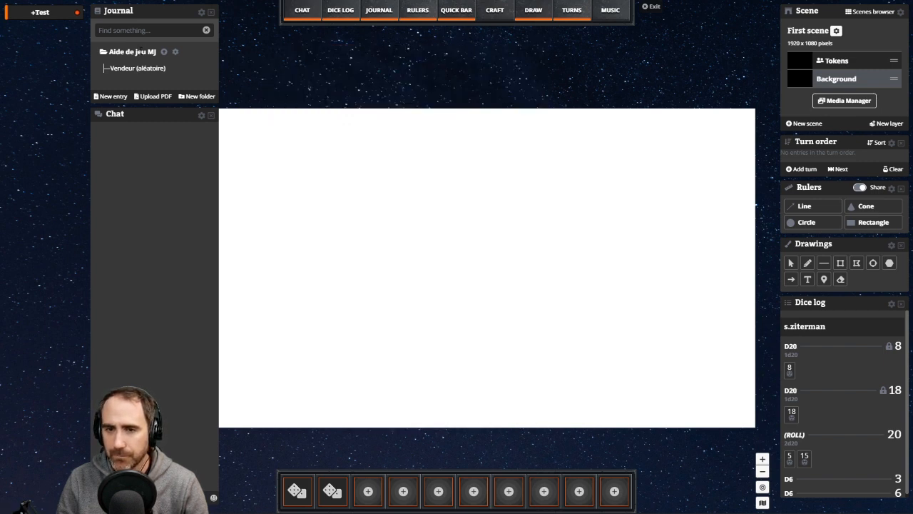
left_click(164, 52)
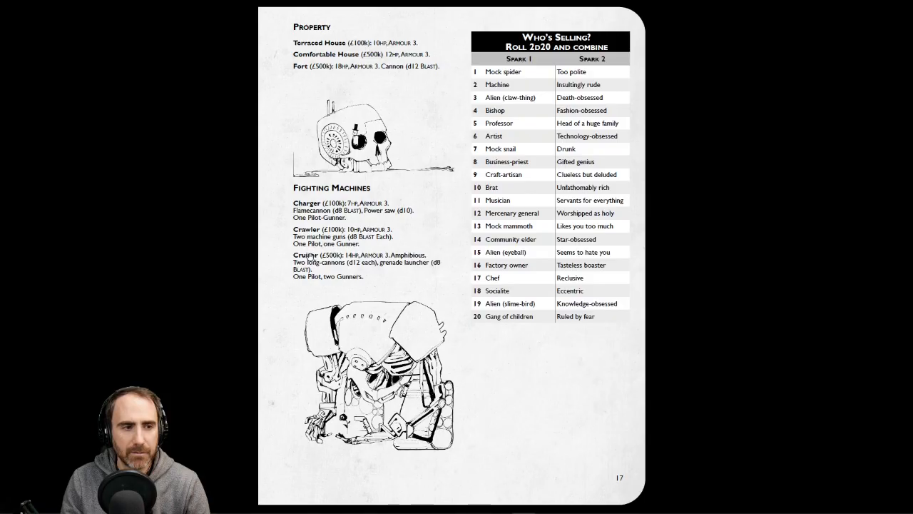
- Examine the Failed Careers pages of the Electric Bastionland PDF in Adobe Acrobat Reader, up to Debt Squeezer, and leave full-screen view
scroll(407, 189, "down", 2)
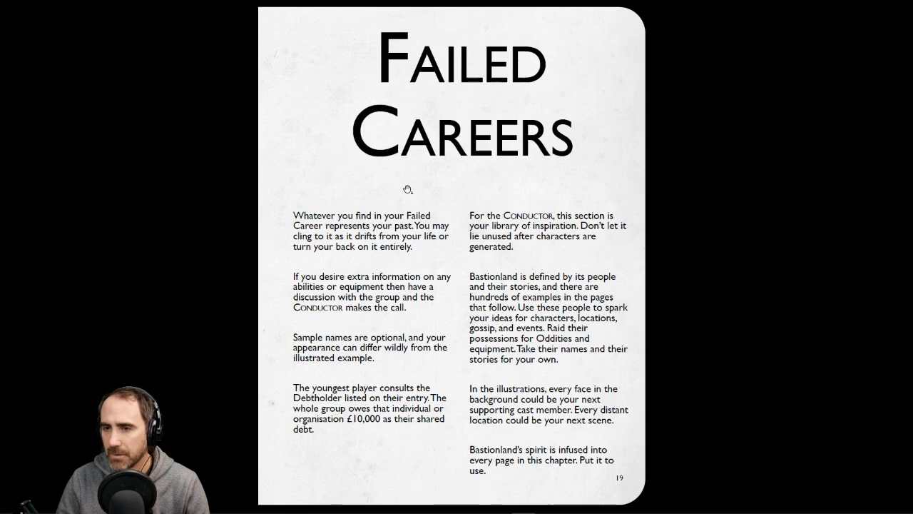
scroll(408, 189, "up", 1)
scroll(456, 256, "down", 4)
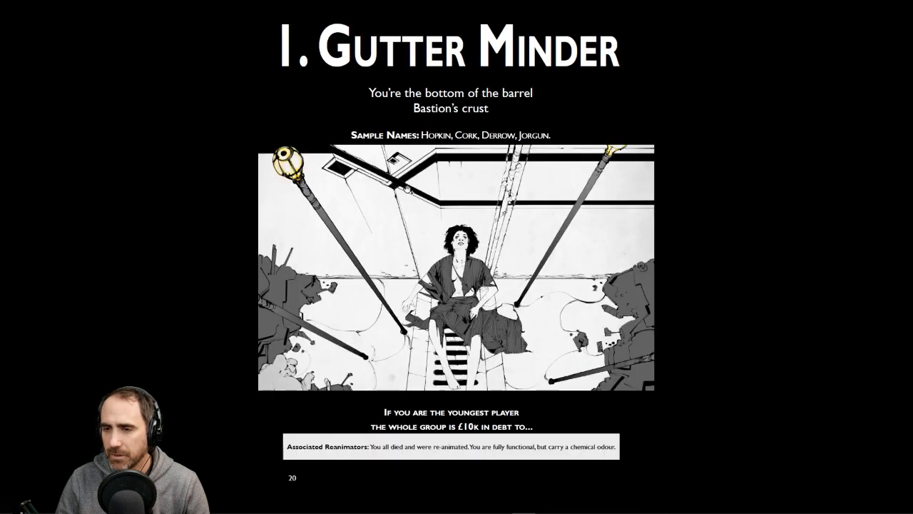
scroll(456, 257, "down", 2)
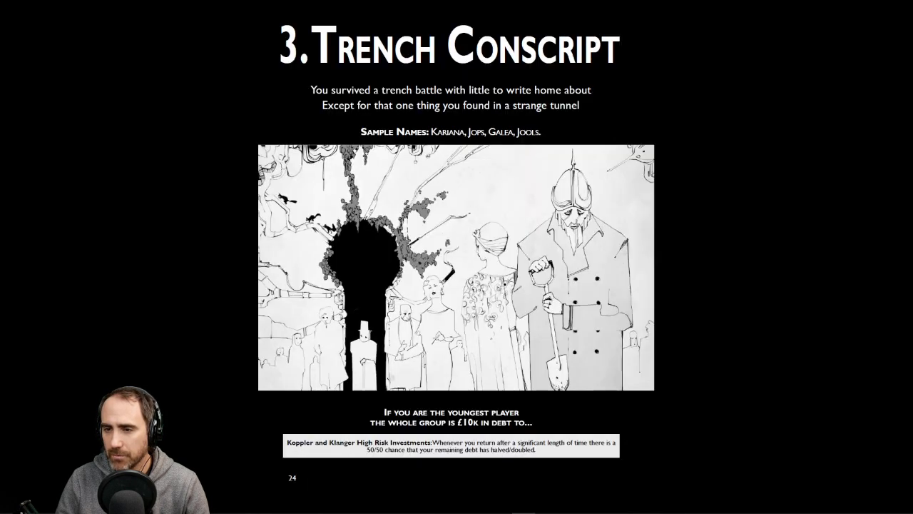
scroll(456, 257, "down", 1)
scroll(456, 257, "up", 1)
scroll(457, 257, "down", 2)
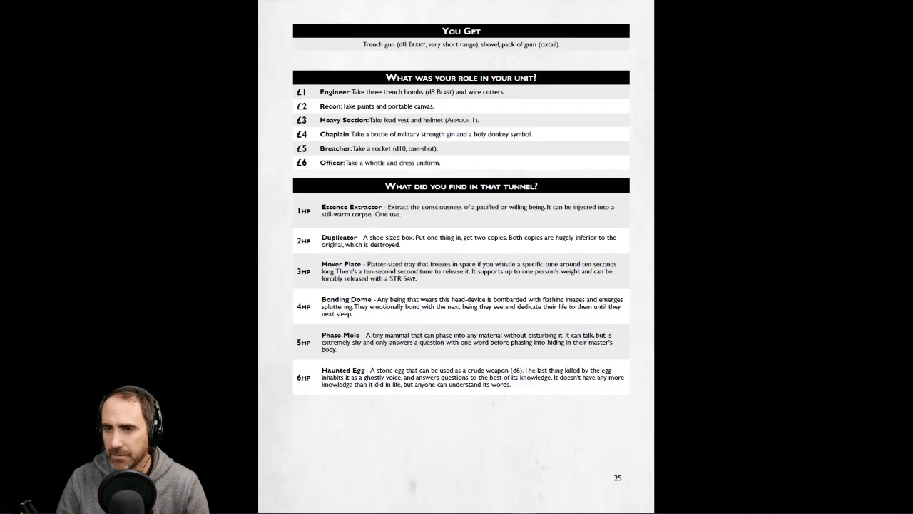
scroll(456, 257, "up", 1)
scroll(456, 257, "down", 2)
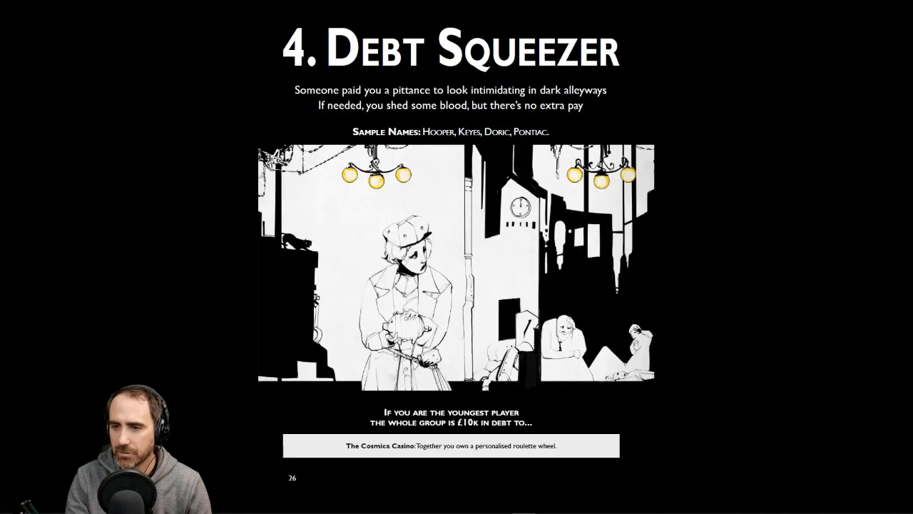
key("Escape")
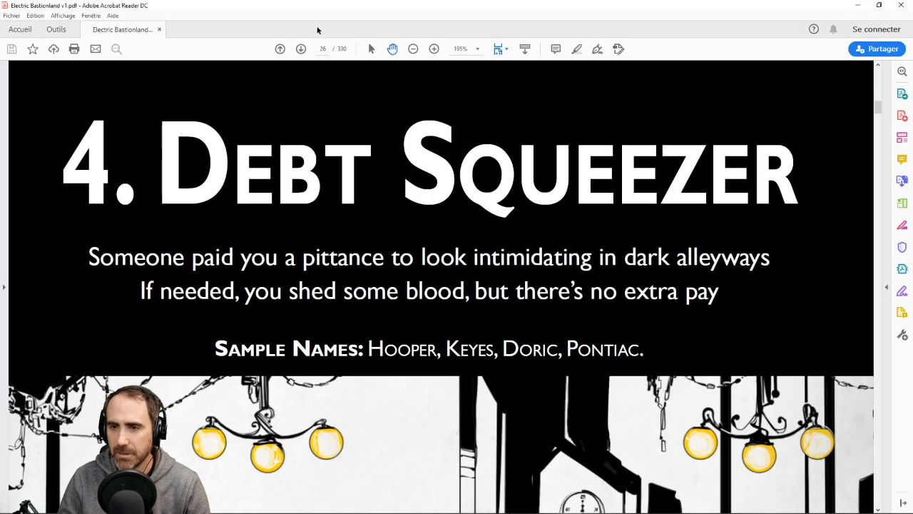
- Go to the contents on page 5 of the PDF and look up where the Bastion chapter starts
left_click(323, 48)
type("5")
key("Return")
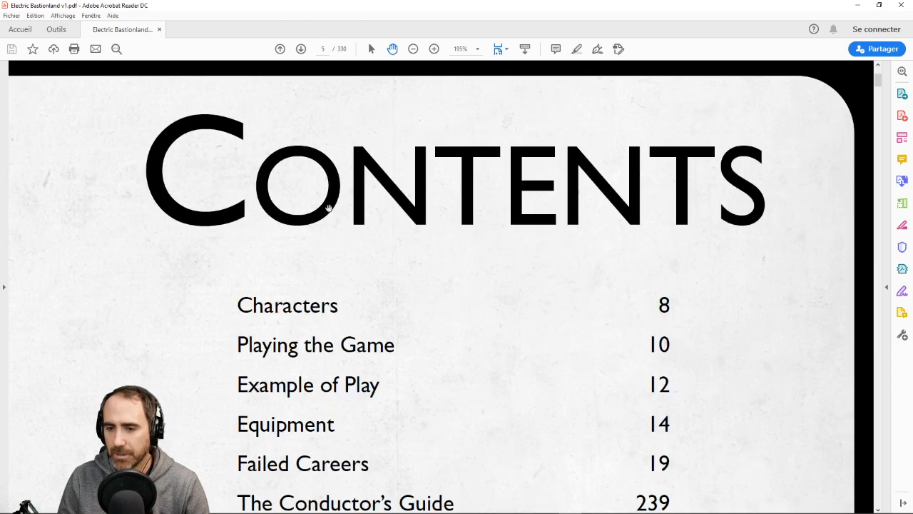
scroll(333, 213, "down", 2)
scroll(335, 242, "down", 5)
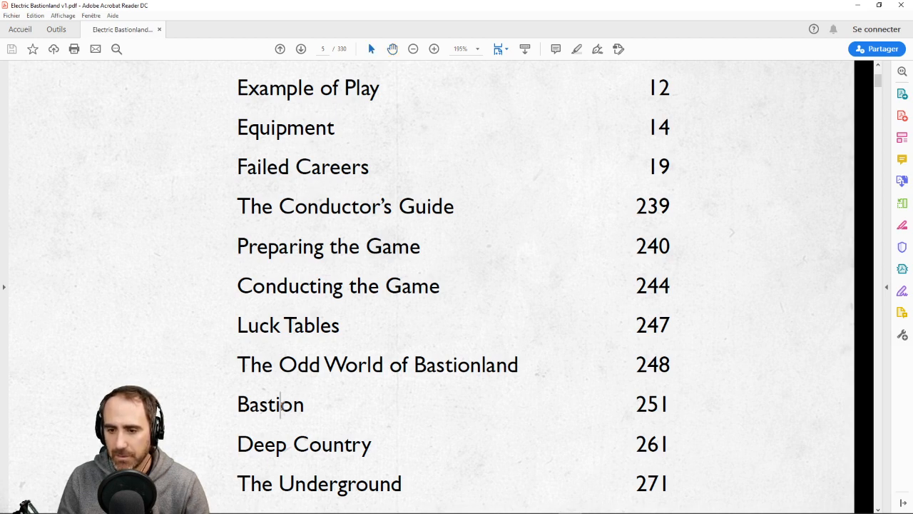
- Go to page 251 of the PDF in full-screen view and advance to the Understanding Bastion spark table
left_click(324, 49)
type("251")
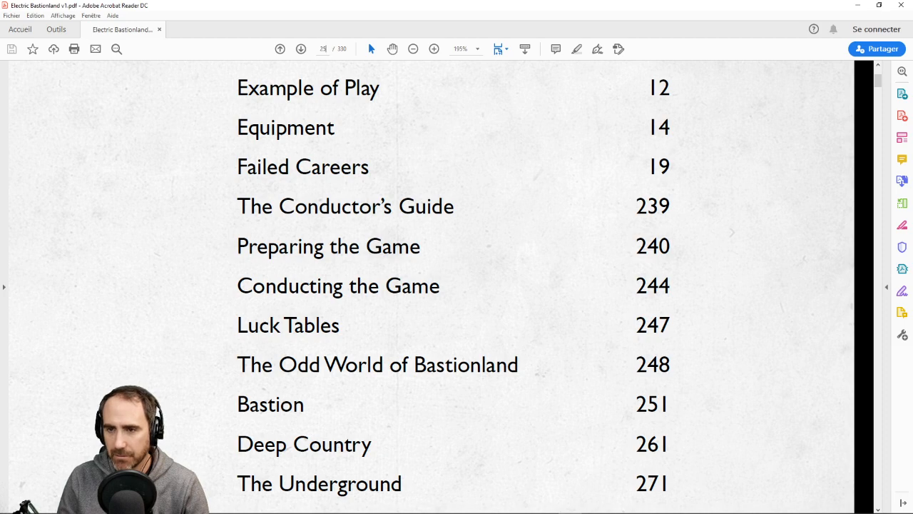
key("Return")
left_click(94, 17)
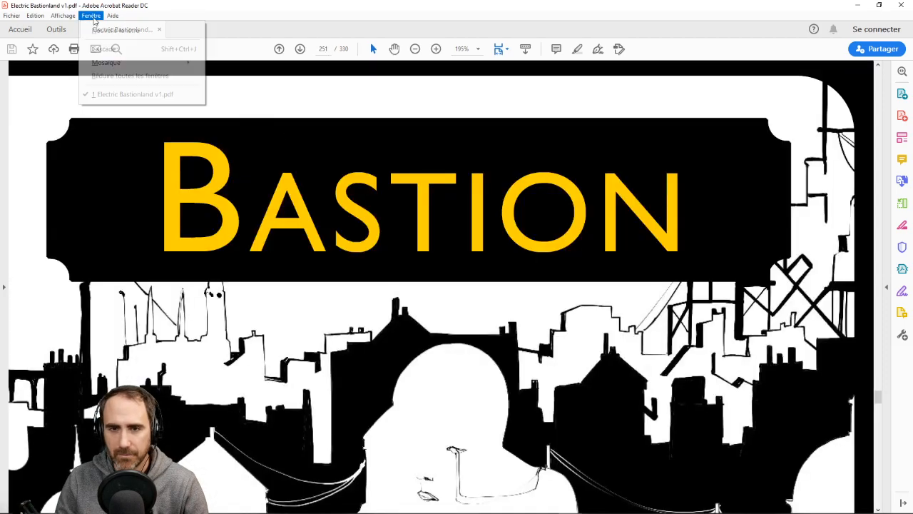
mouse_move(73, 17)
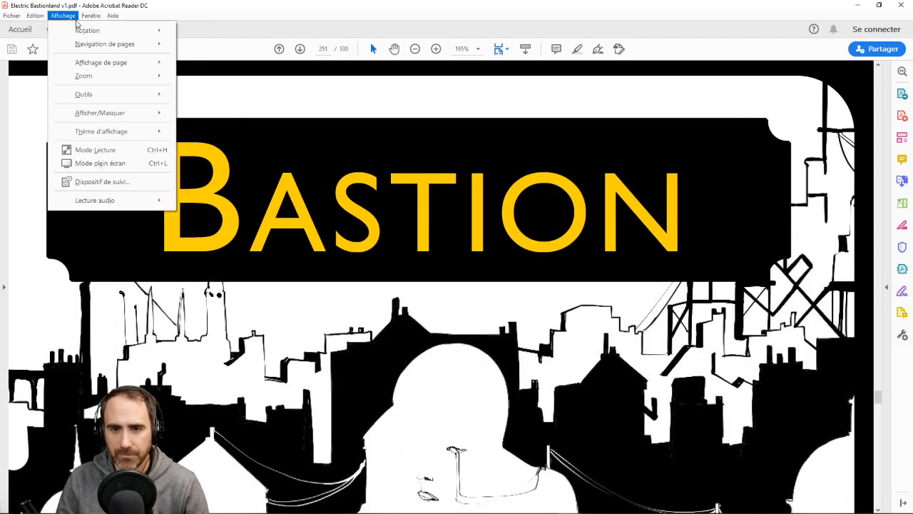
left_click(100, 163)
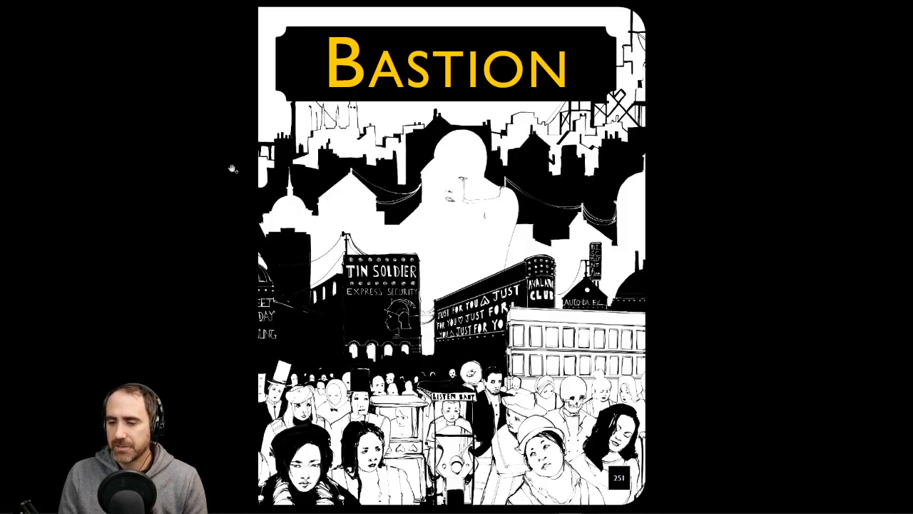
scroll(235, 159, "down", 1)
scroll(235, 157, "up", 1)
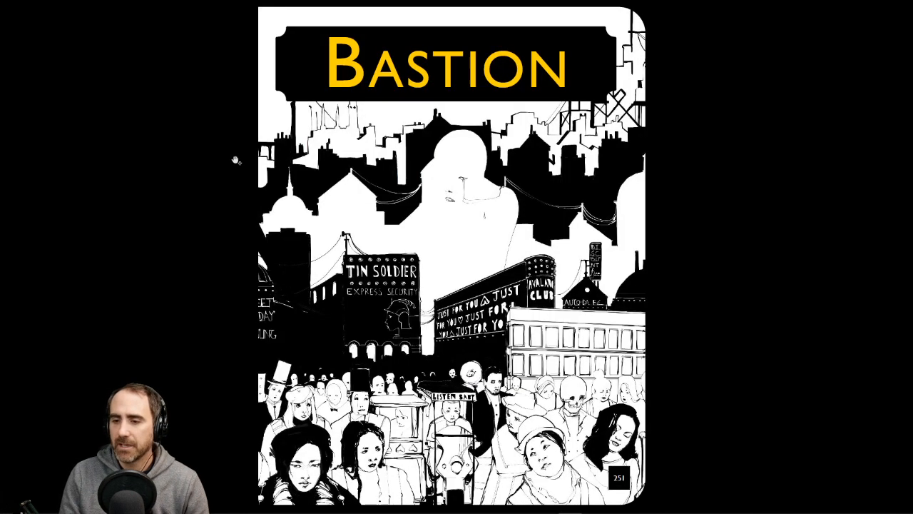
scroll(231, 176, "down", 1)
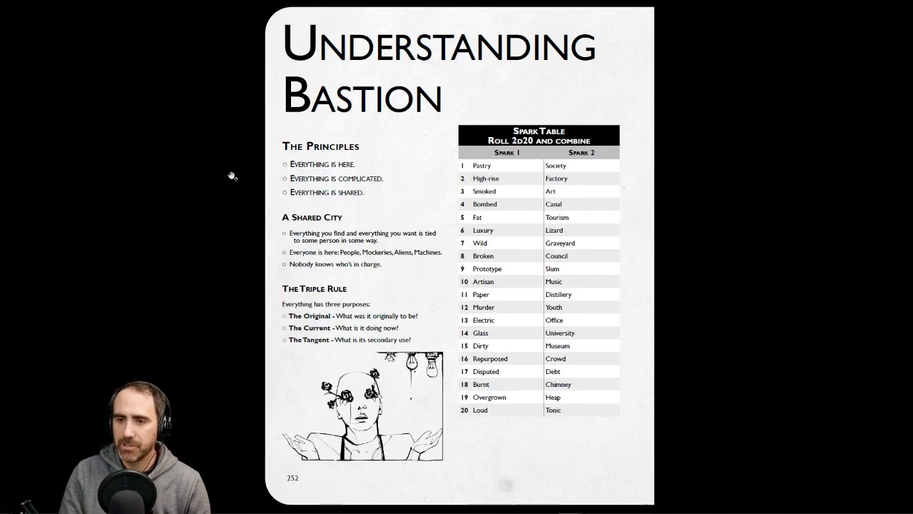
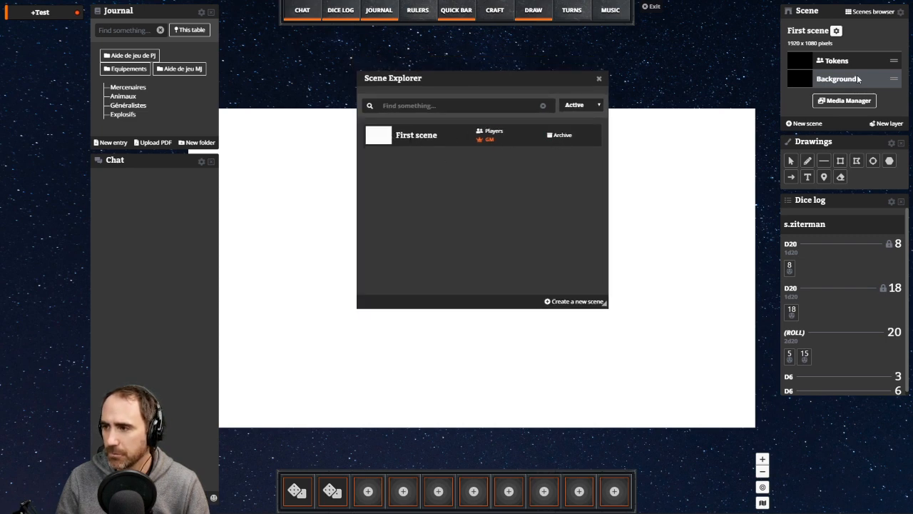
- In Let's Role, rename the scene First scene as Bastion in its scene parameters
left_click(836, 31)
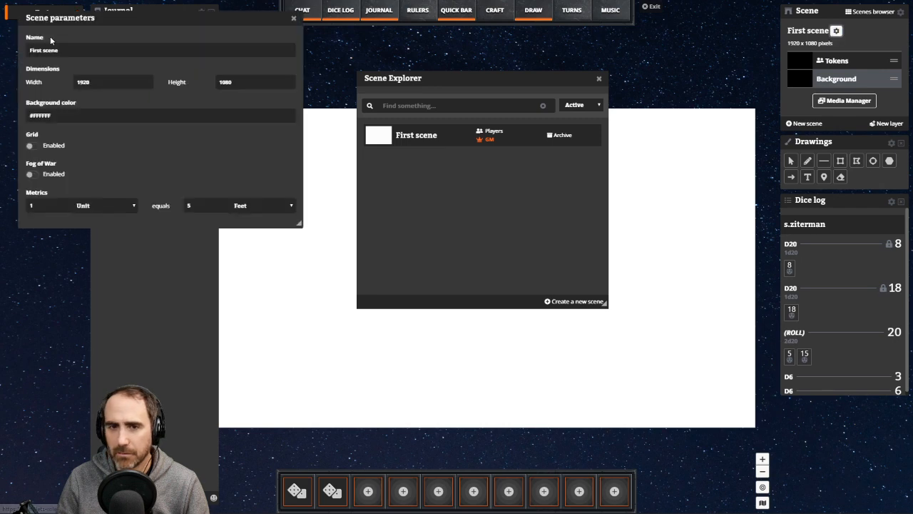
left_click_drag(90, 19, 625, 98)
left_click(511, 104)
left_click(624, 88)
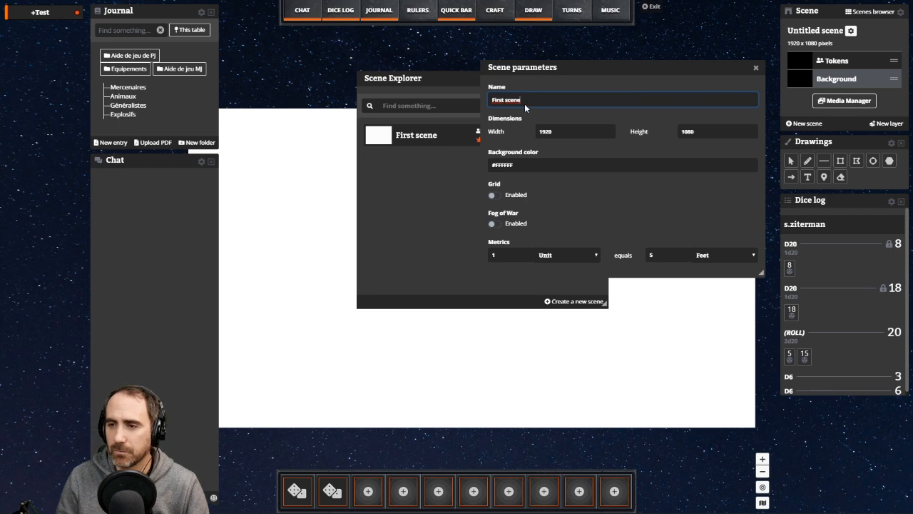
left_click_drag(523, 102, 467, 100)
type("Bastion")
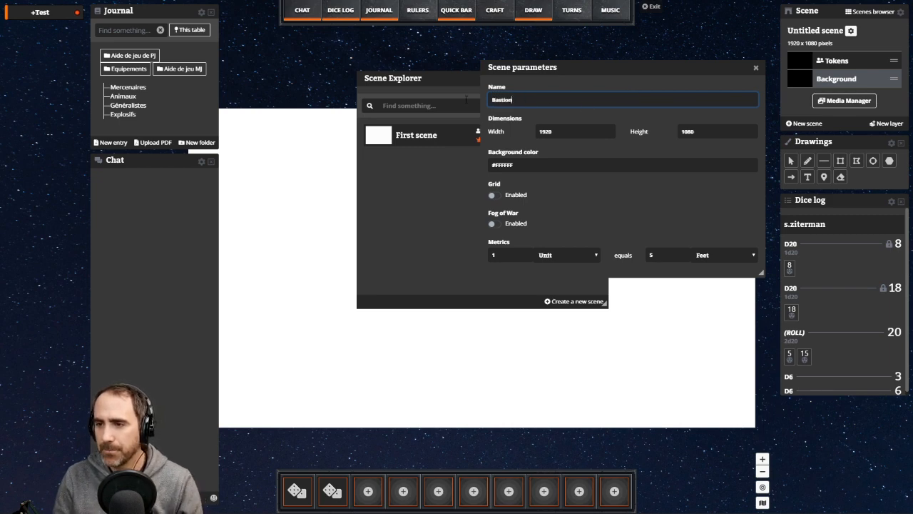
- Set the Bastion scene's height to 1920 pixels so that the scene is square
left_click_drag(580, 128, 484, 135)
left_click(560, 133)
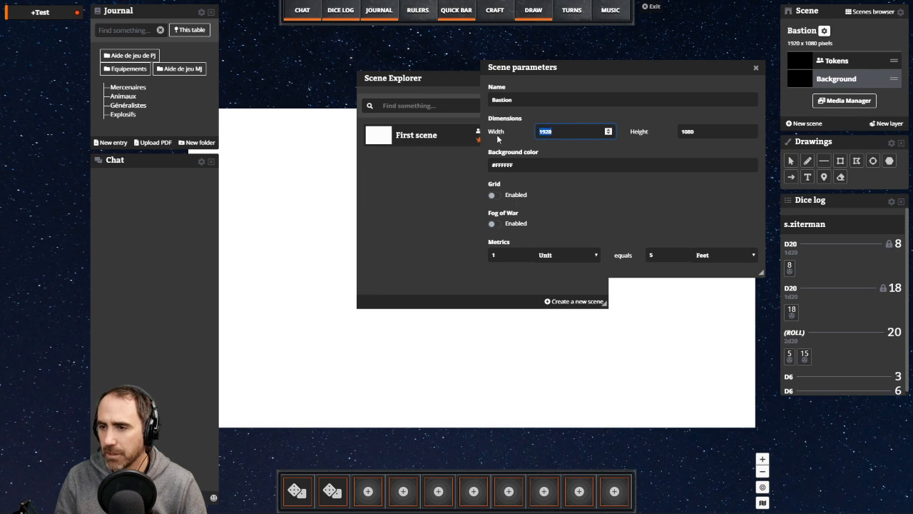
left_click_drag(714, 131, 615, 153)
type("1820")
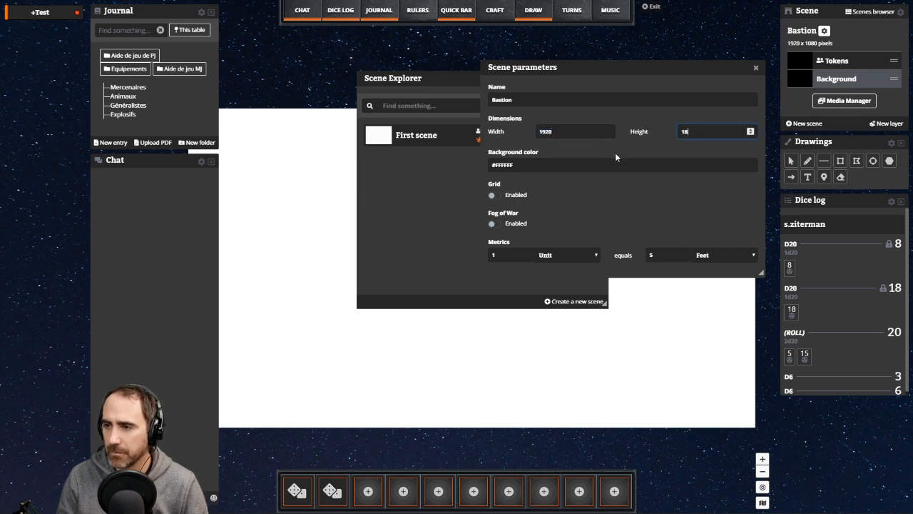
left_click(622, 182)
left_click_drag(713, 132, 607, 145)
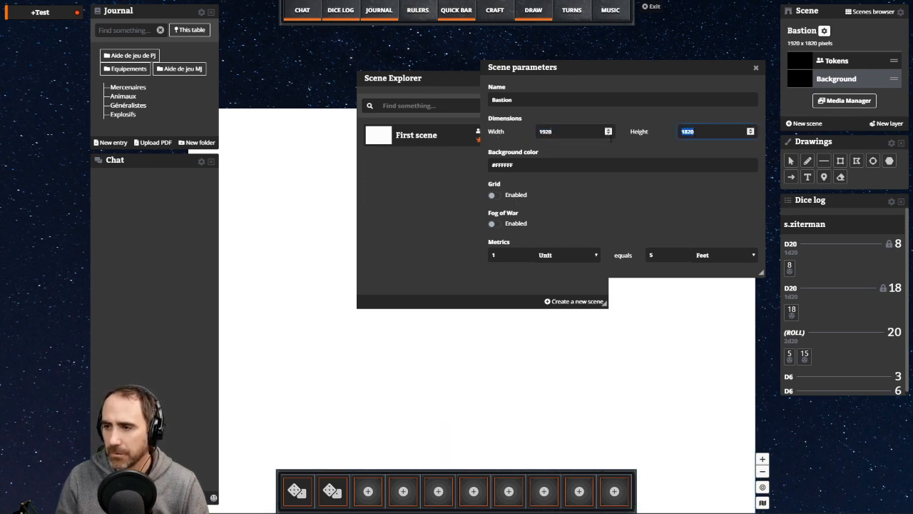
type("1920")
left_click(616, 190)
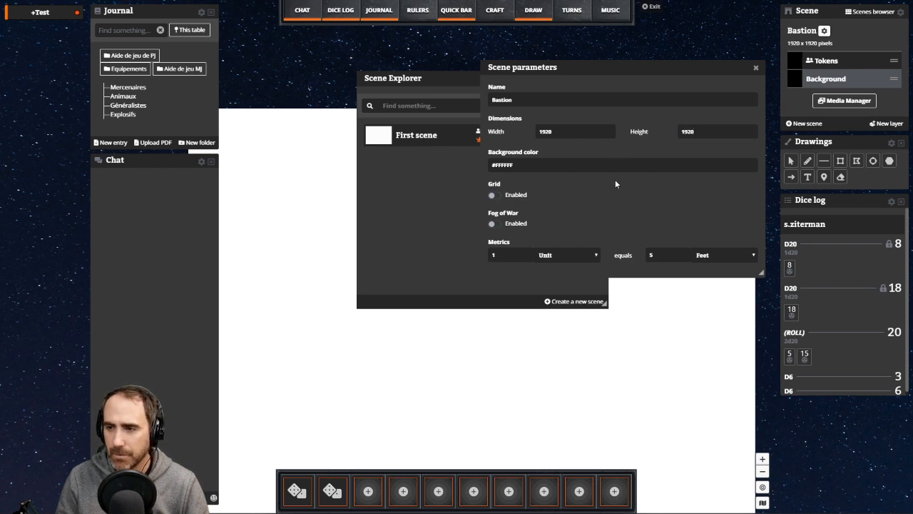
left_click(564, 168)
left_click(599, 74)
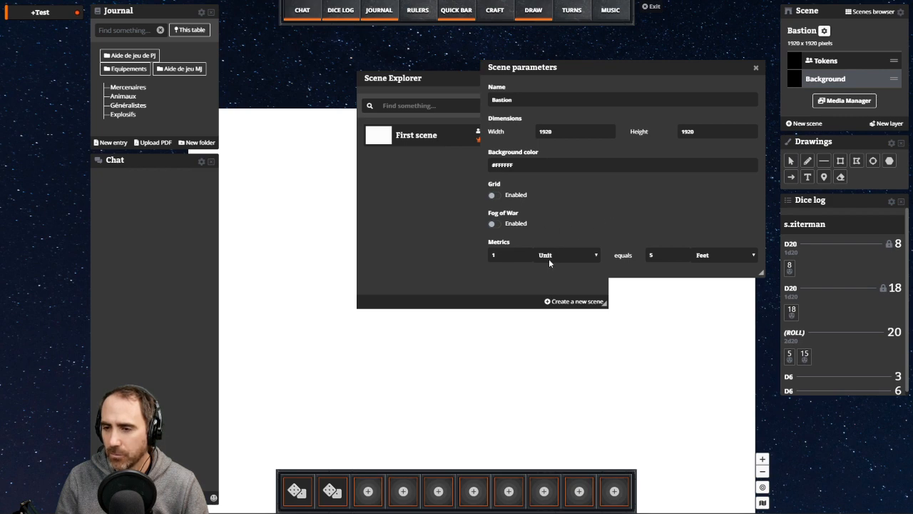
- Set the scene's distance unit to Kilometer and close the scene parameters and the Scene Explorer
left_click(580, 256)
left_click(571, 265)
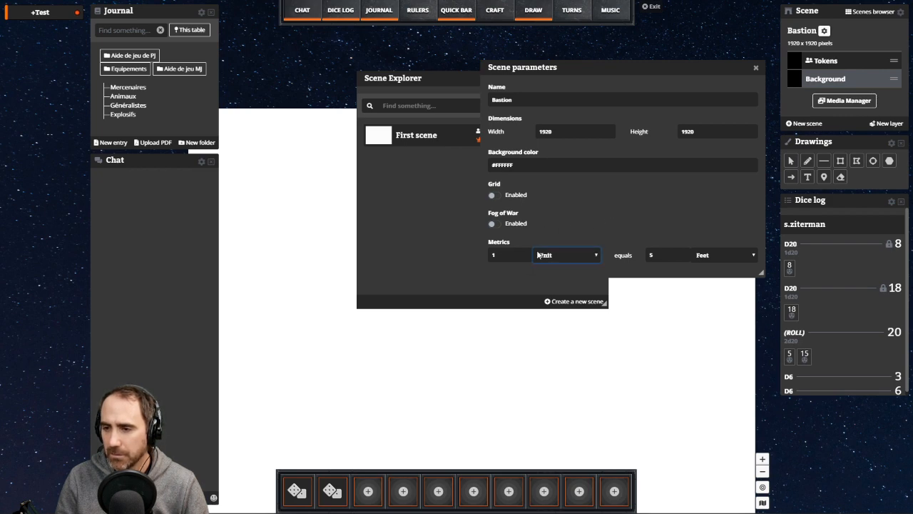
left_click(699, 255)
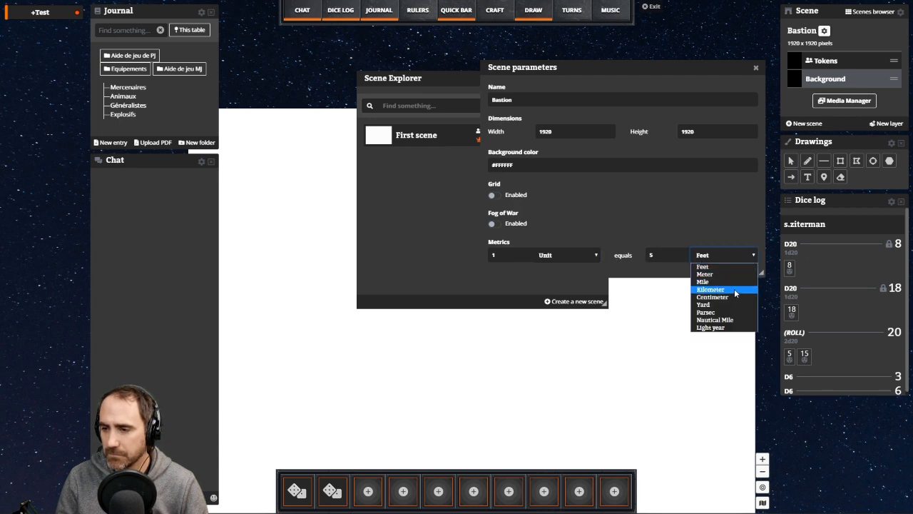
left_click(735, 291)
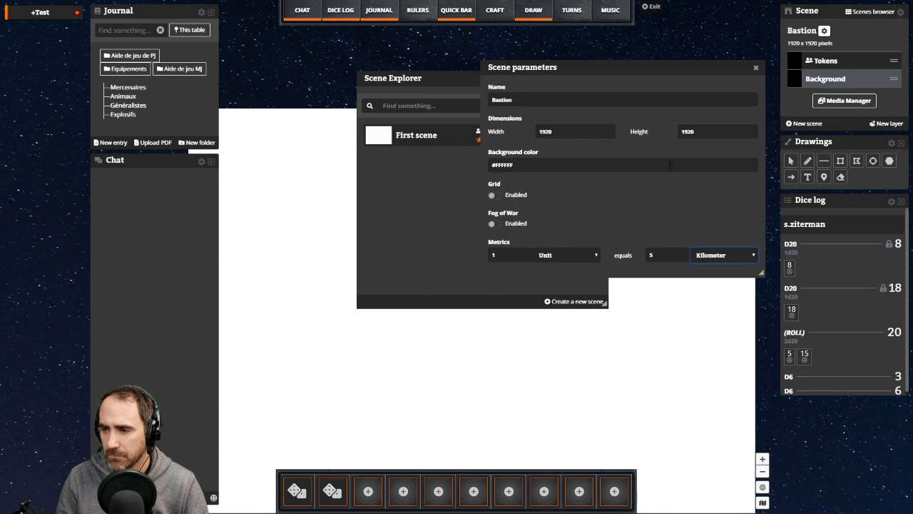
left_click_drag(585, 63, 545, 61)
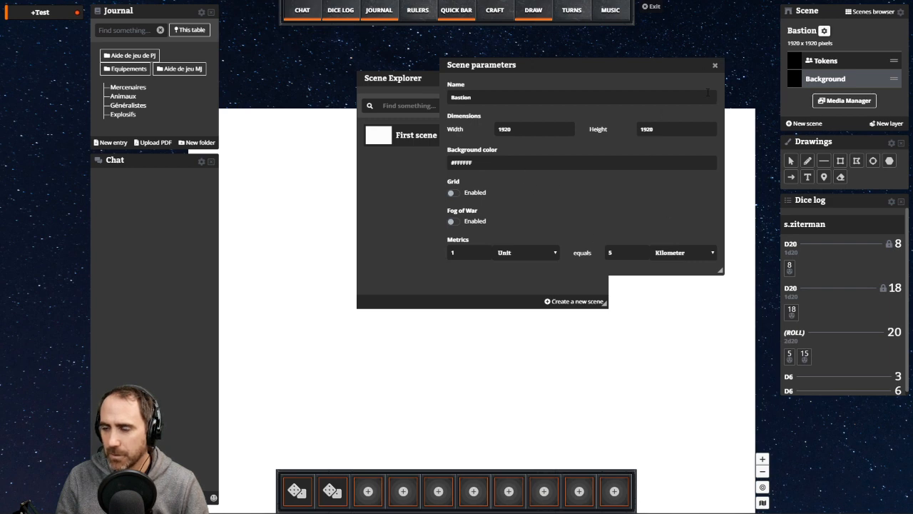
left_click(715, 66)
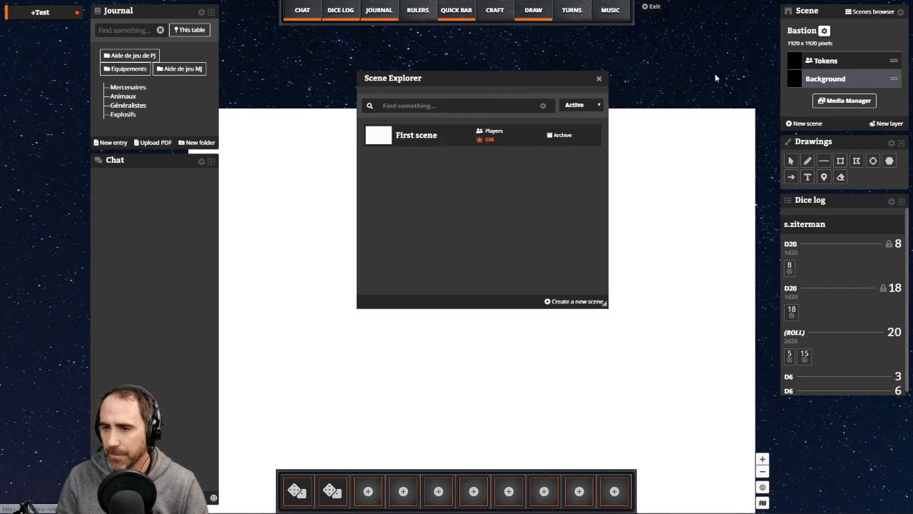
left_click(599, 80)
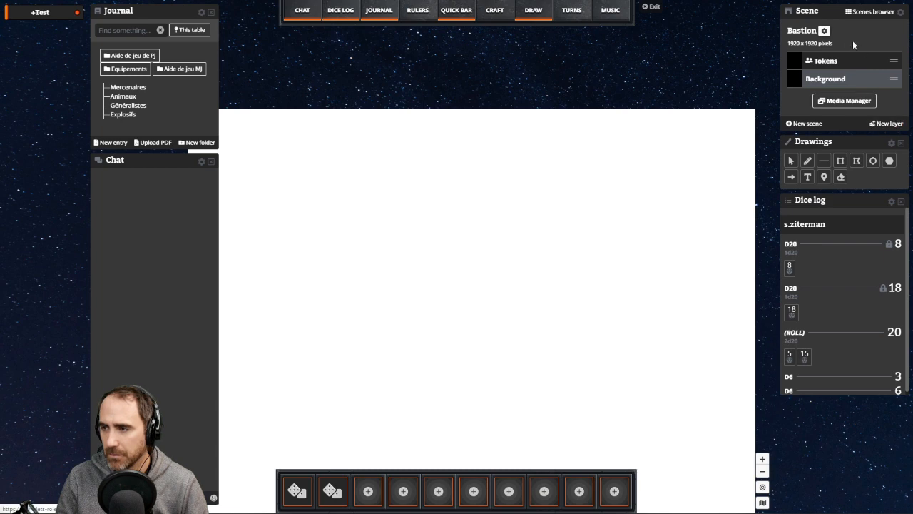
- Apply the Tokens layer's settings as they are and make Background the active layer
left_click(824, 62)
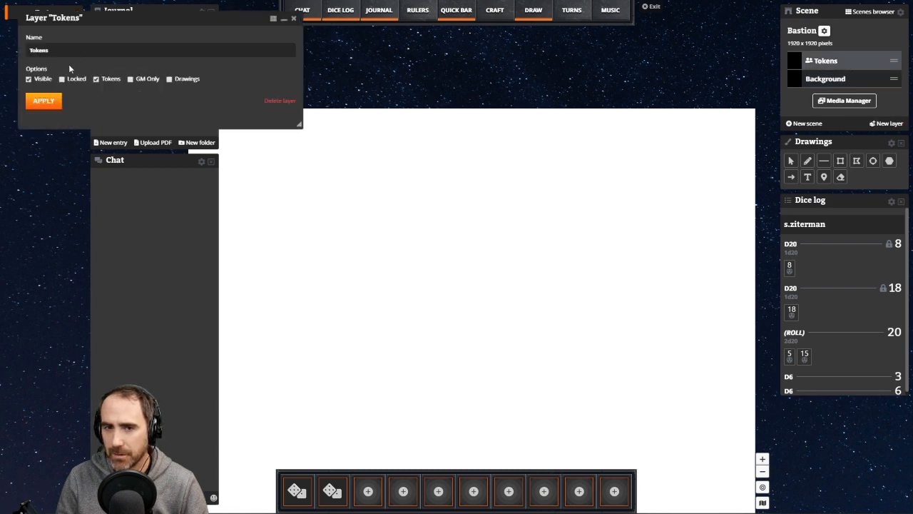
left_click(43, 100)
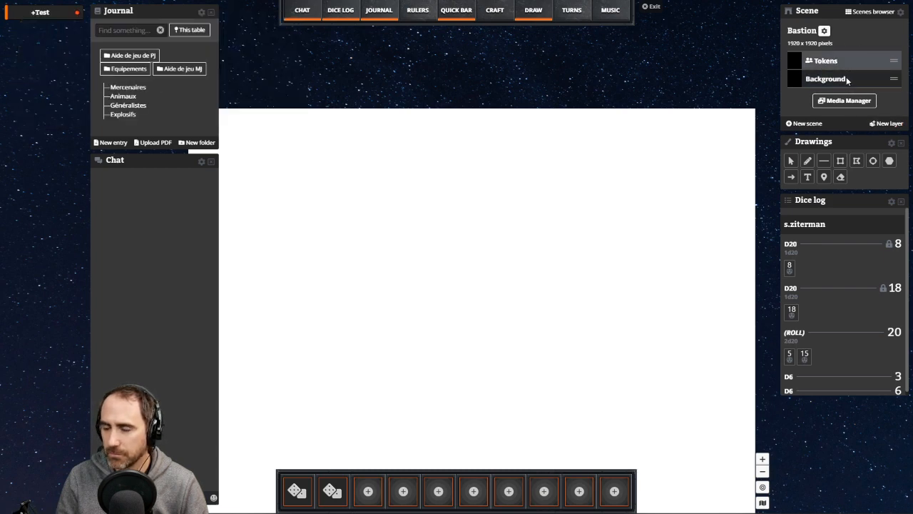
left_click(846, 81)
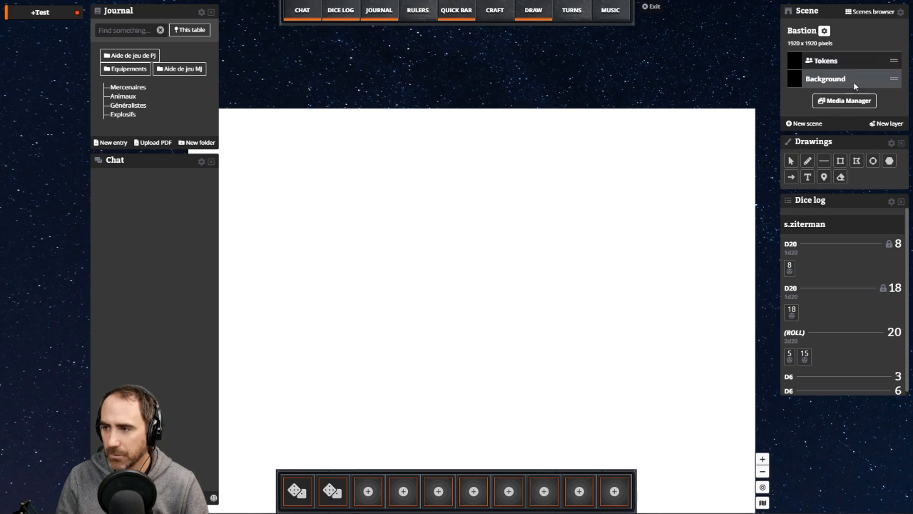
- Add a layer to the Bastion scene with Visible off and the GM Only and Drawings options on
left_click(881, 125)
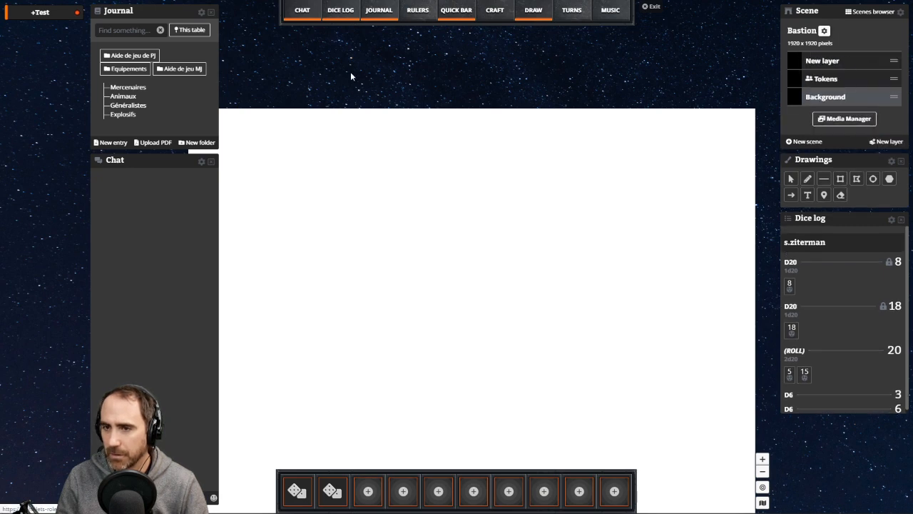
left_click(841, 62)
left_click_drag(161, 22, 437, 108)
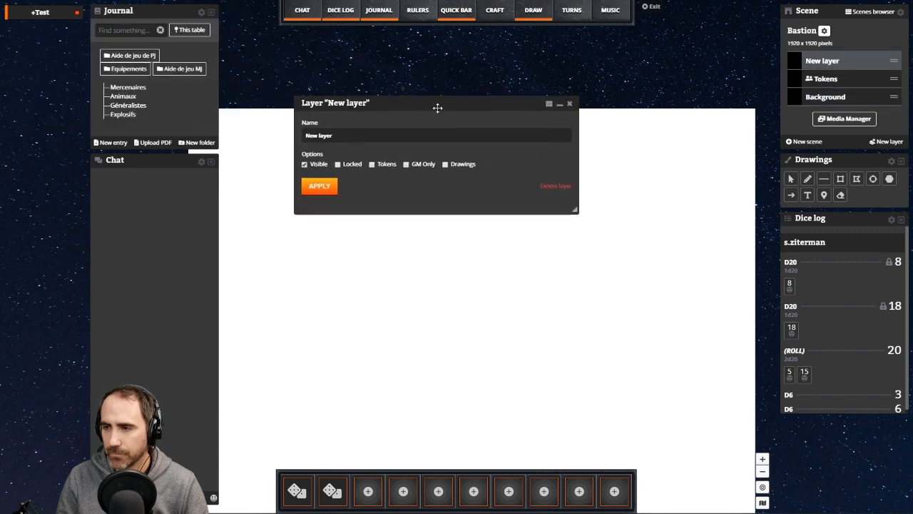
left_click(406, 164)
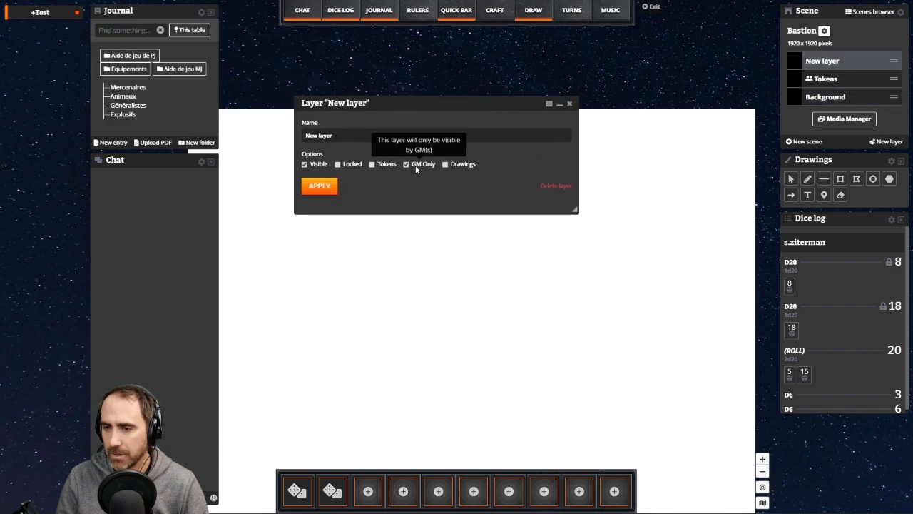
left_click(445, 165)
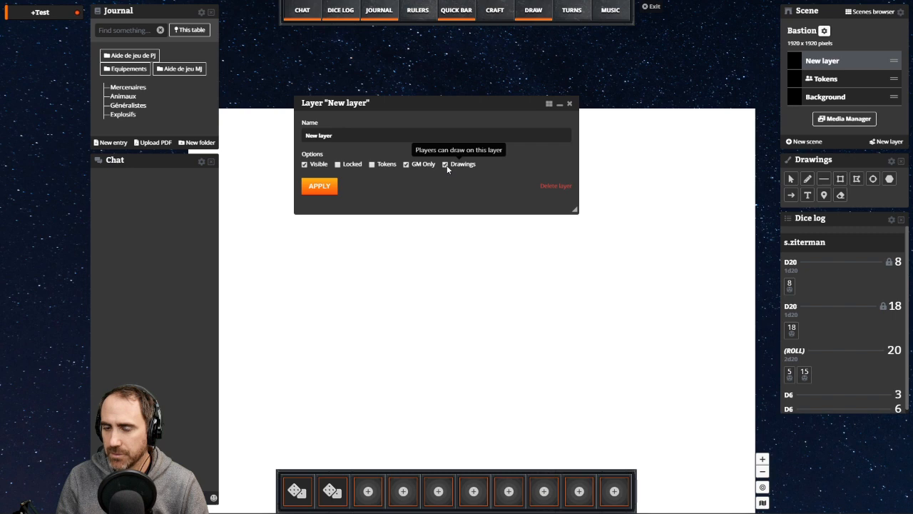
left_click(317, 165)
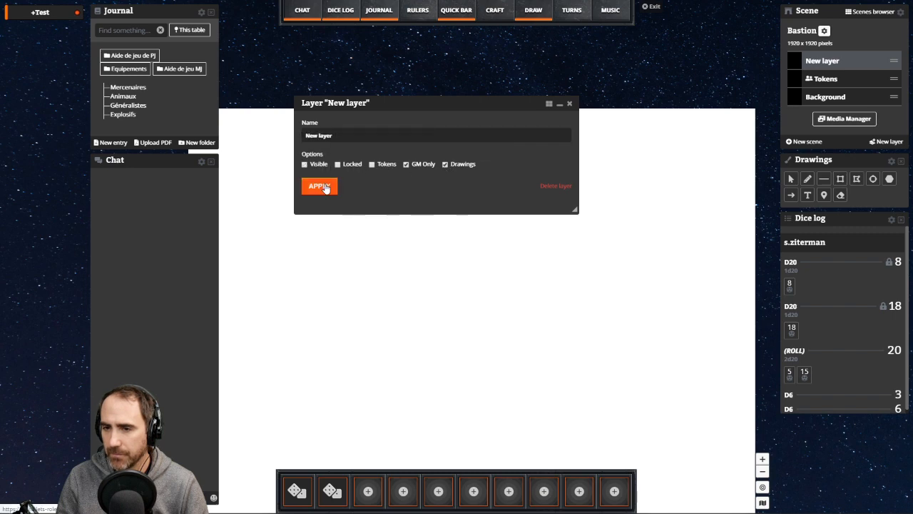
left_click(319, 187)
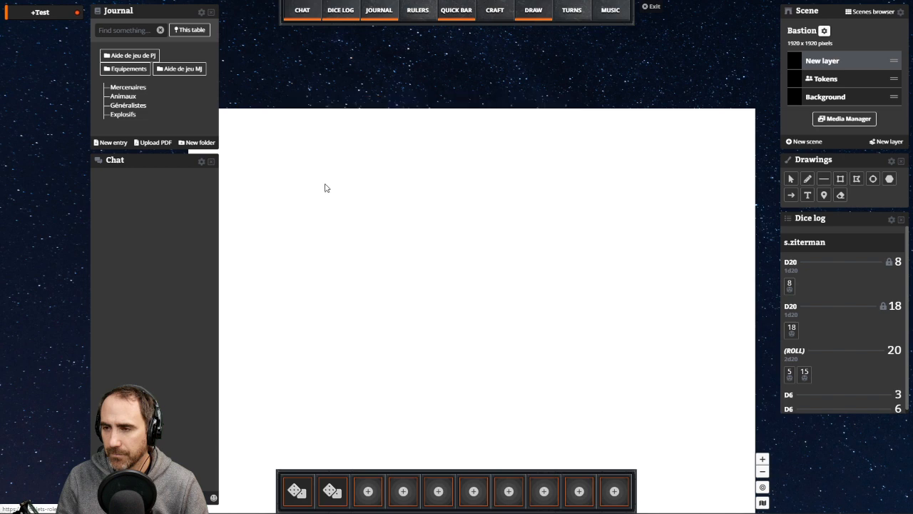
- Rename the new GM-only layer as MJ CALQUE and apply the change
left_click(854, 64)
left_click_drag(56, 51, 44, 51)
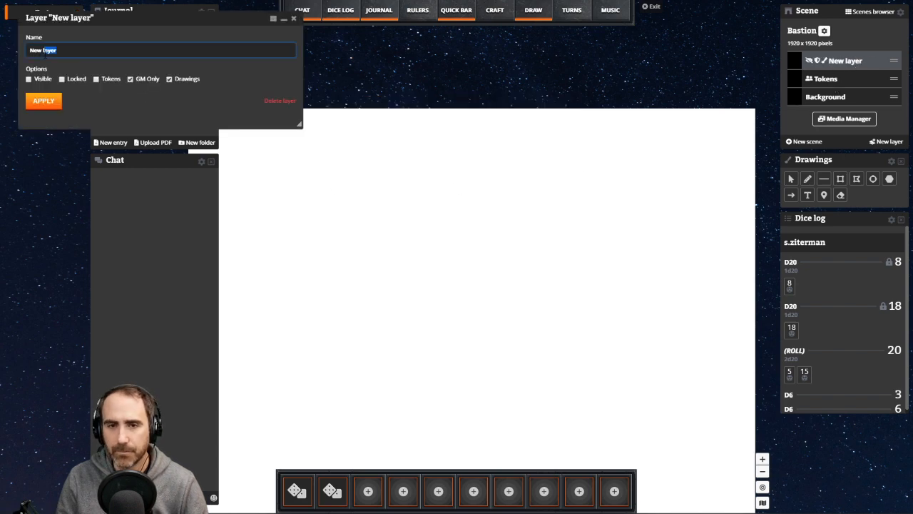
key("ctrl+a")
type("Mj c")
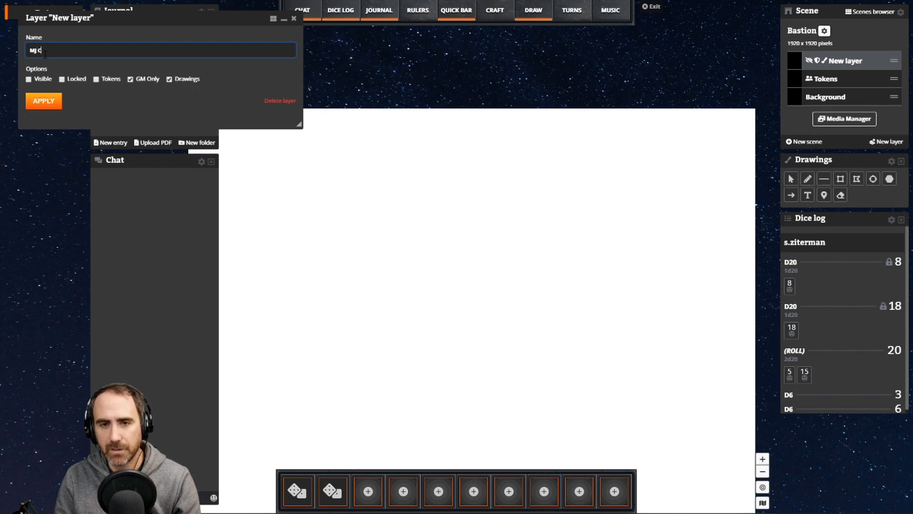
type("alqu")
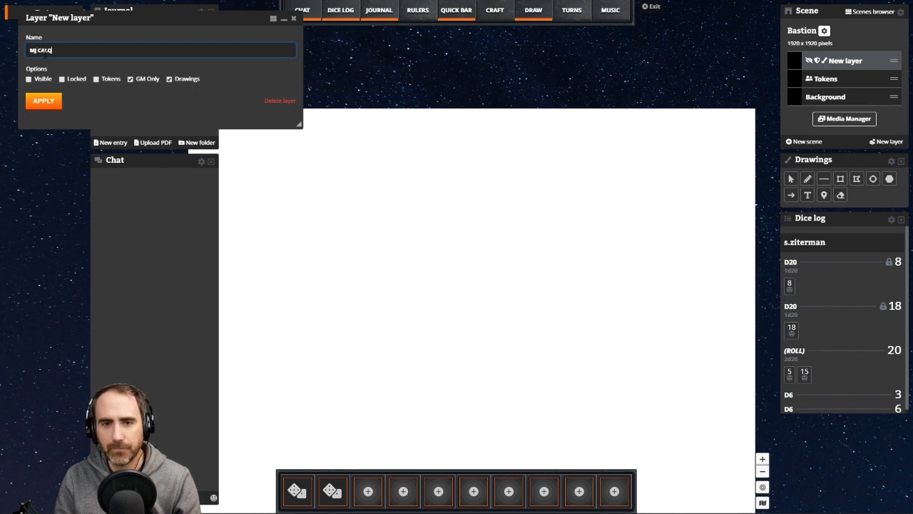
type("e")
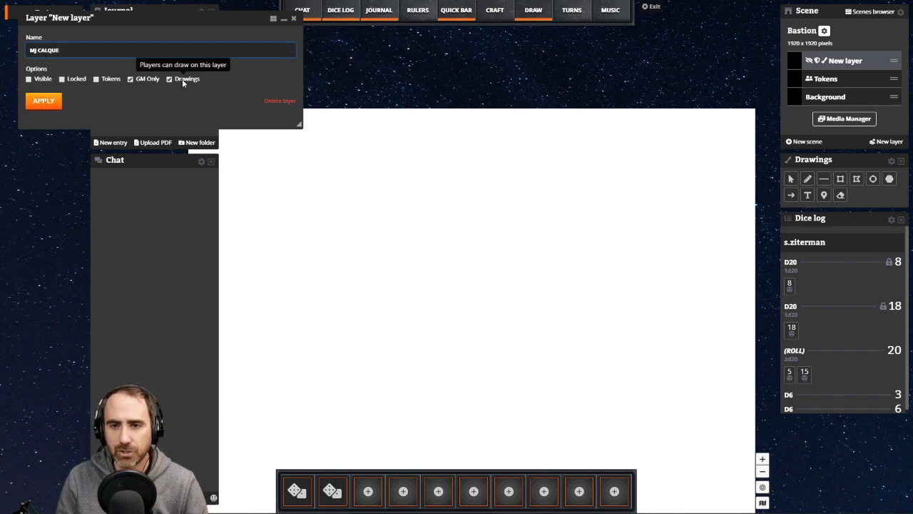
left_click_drag(162, 22, 366, 78)
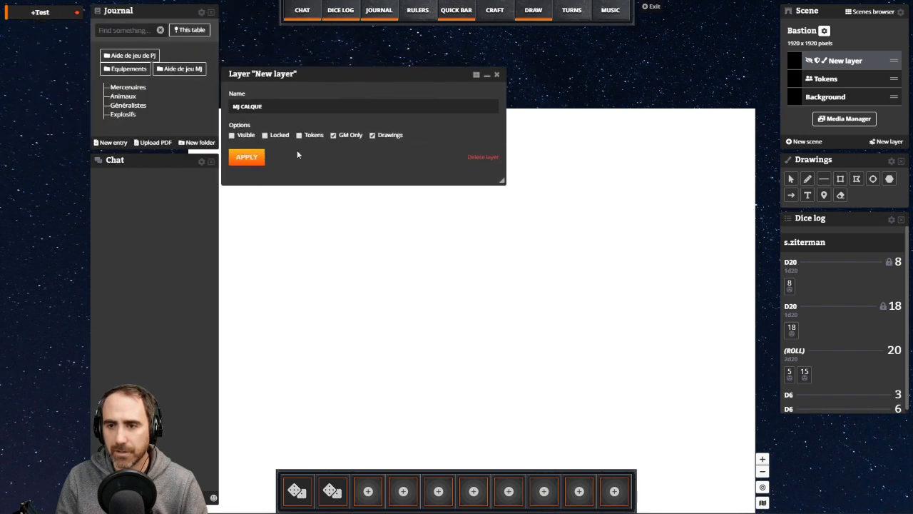
left_click(268, 158)
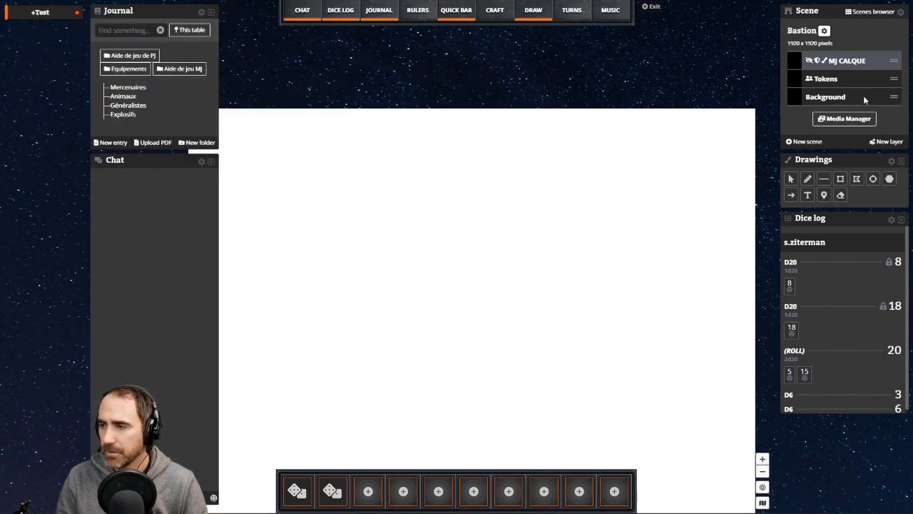
- Enable the Drawings option on the Background layer so players can draw on it
left_click(864, 98)
left_click(834, 104)
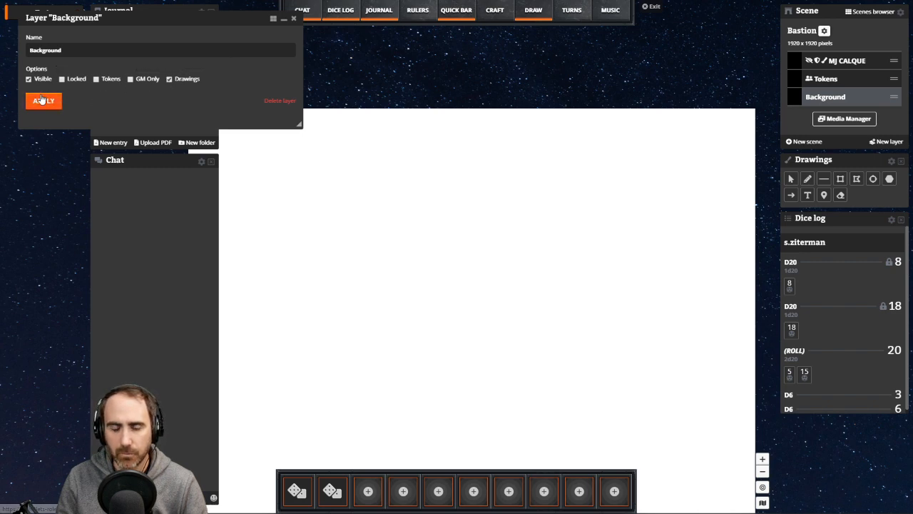
left_click(44, 101)
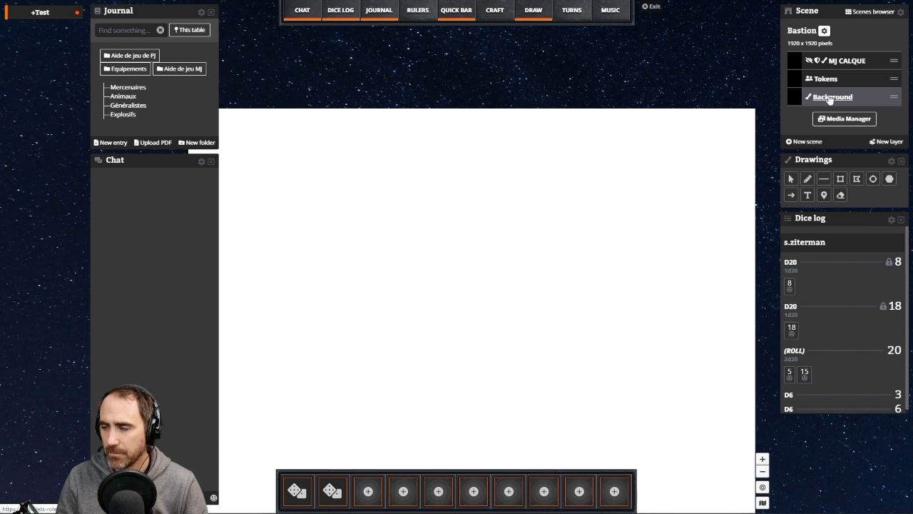
- Rename the Background layer as Plan and apply the change
left_click(831, 97)
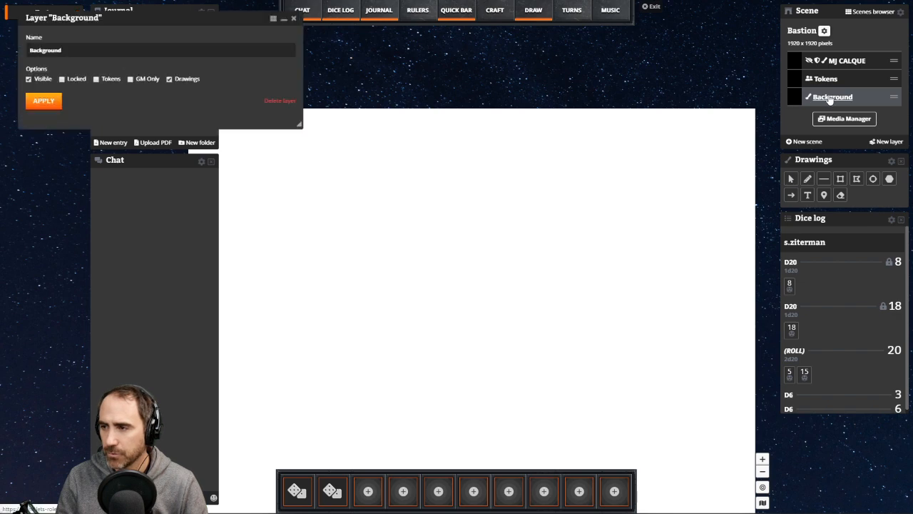
left_click(177, 55)
key("ctrl+a")
type("Plan")
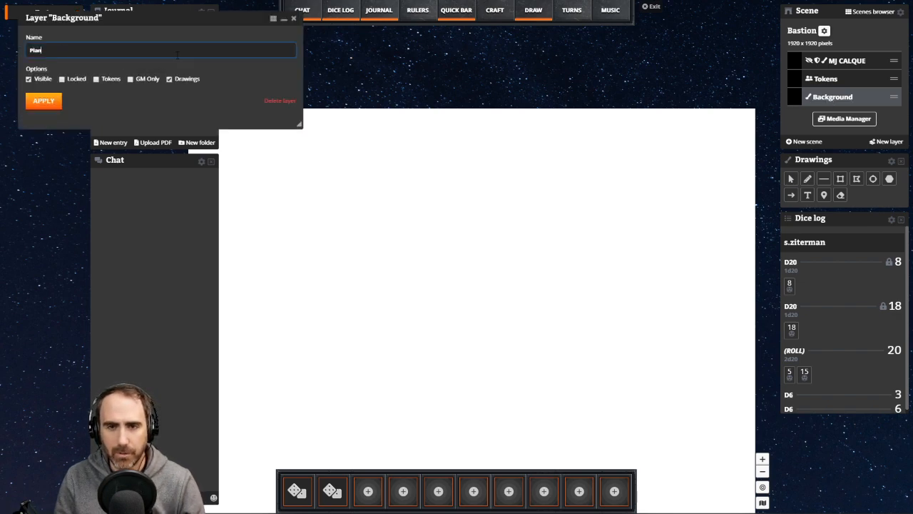
left_click(37, 100)
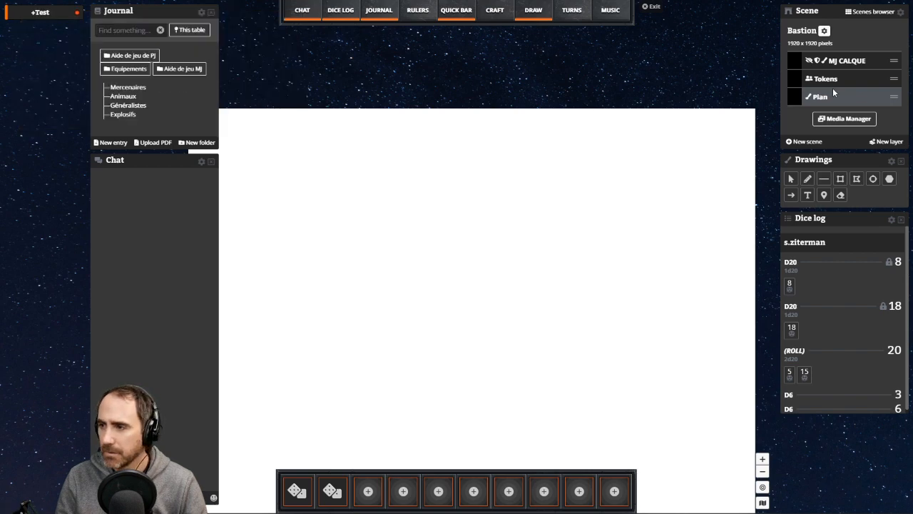
- Lock the Plan layer in its layer settings
left_click_drag(550, 92, 566, 75)
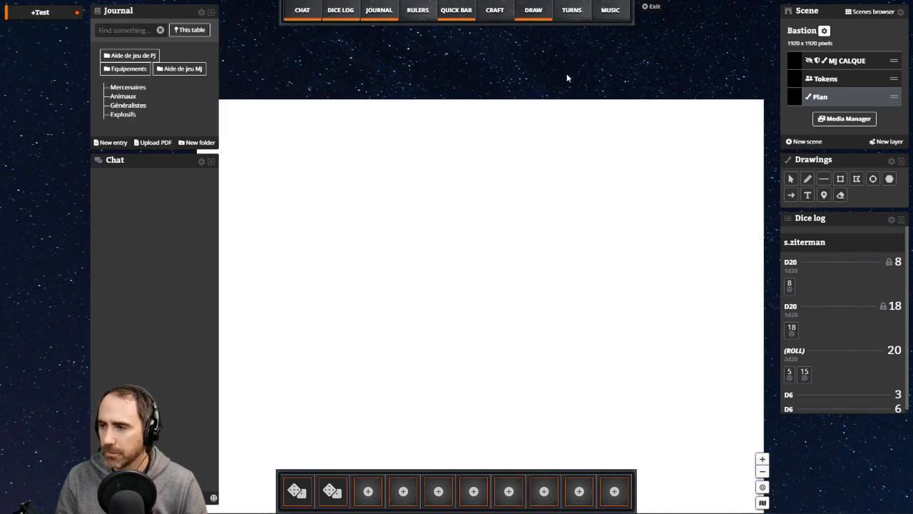
left_click(821, 100)
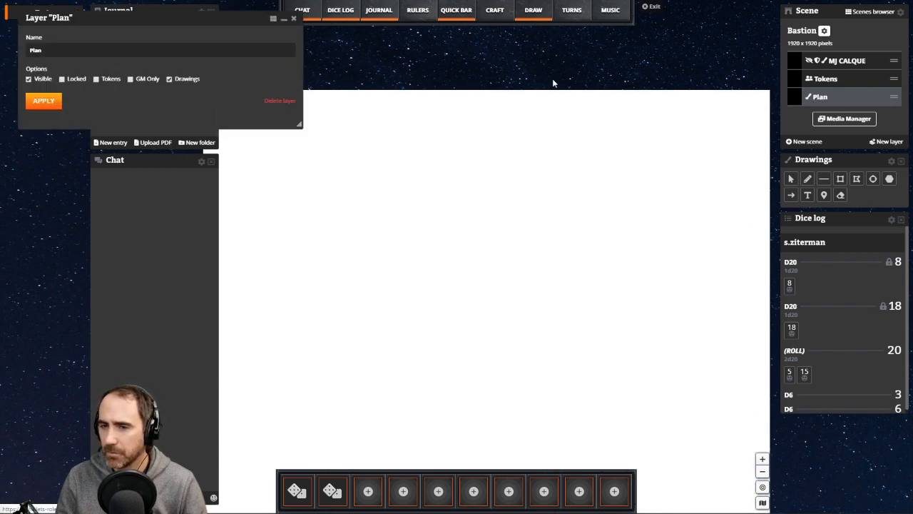
left_click(68, 79)
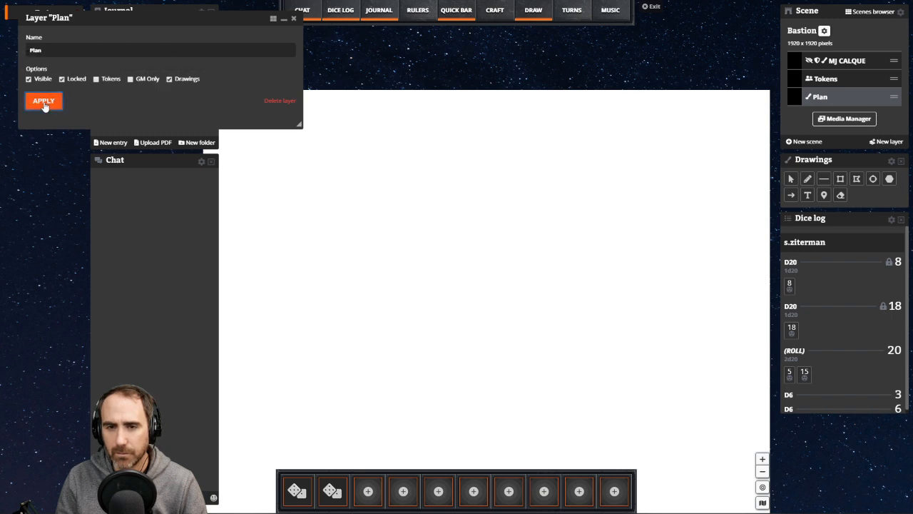
left_click(44, 101)
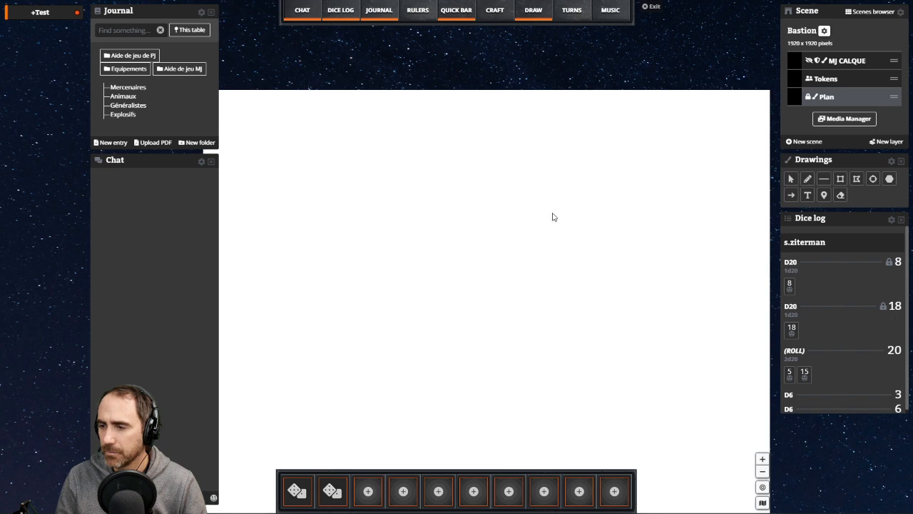
- Try the line drawing tool on the locked Plan layer, and unlock that layer in its settings
scroll(553, 217, "down", 2)
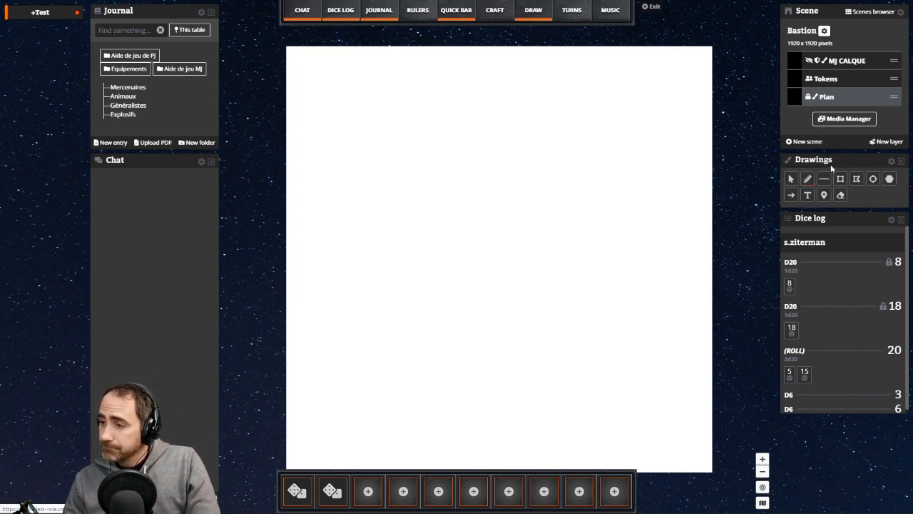
left_click(823, 179)
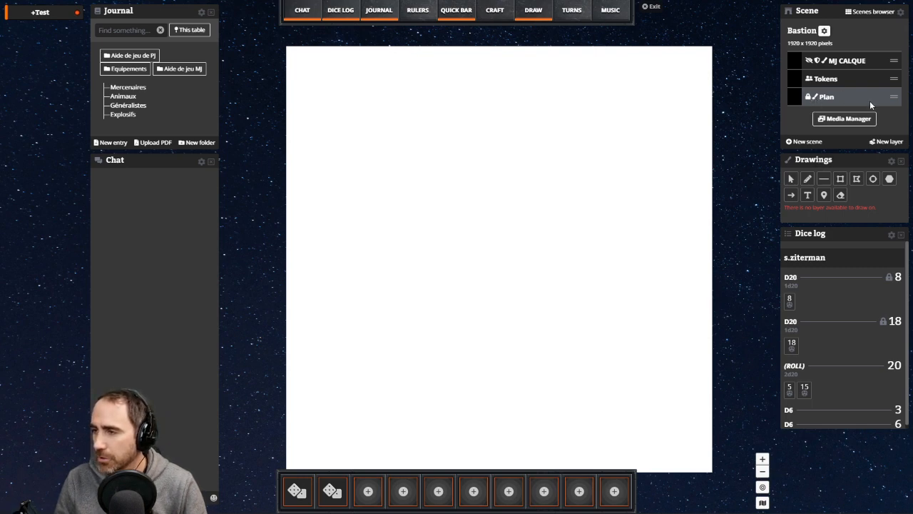
left_click(822, 99)
left_click(78, 80)
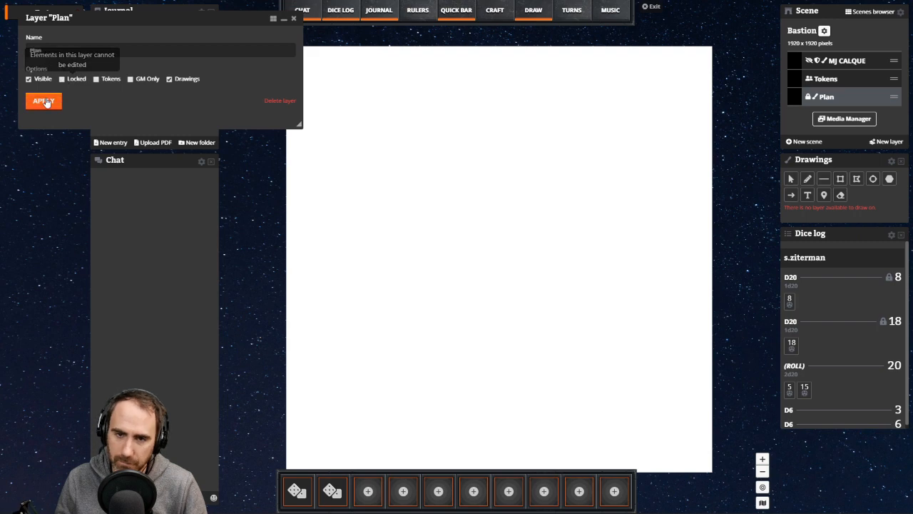
left_click(47, 100)
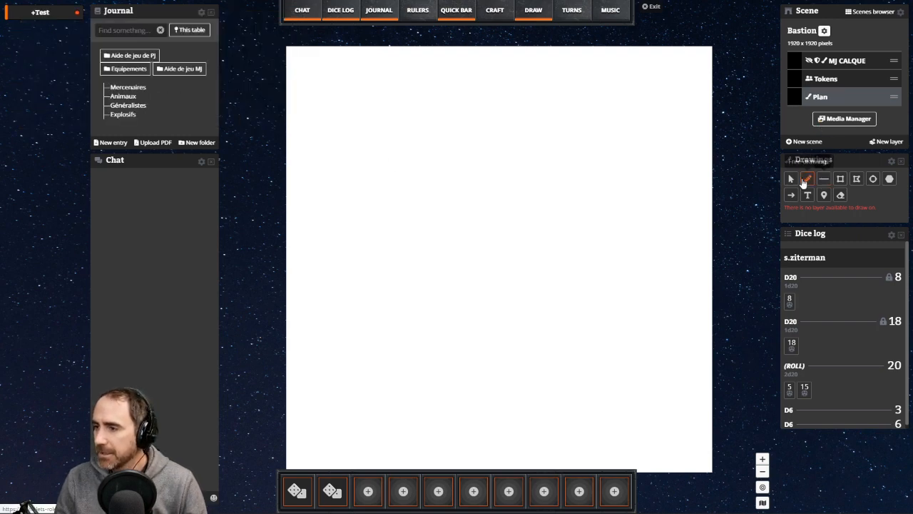
- Draw a black diagonal line of weight 3 across the Plan layer and set the drawing color to rgb(215, 129, 129)
left_click(824, 179)
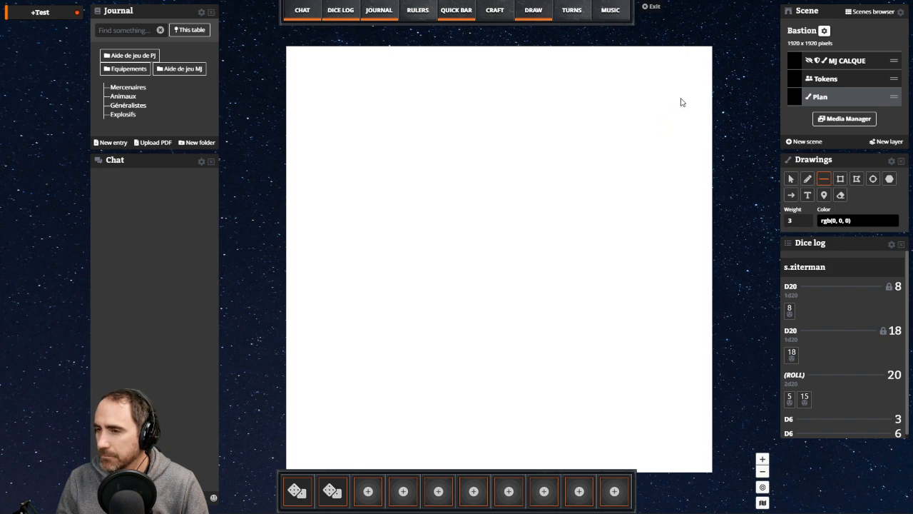
mouse_move(682, 100)
left_mouse_down()
mouse_move(302, 430)
mouse_move(323, 440)
mouse_move(343, 416)
left_mouse_up()
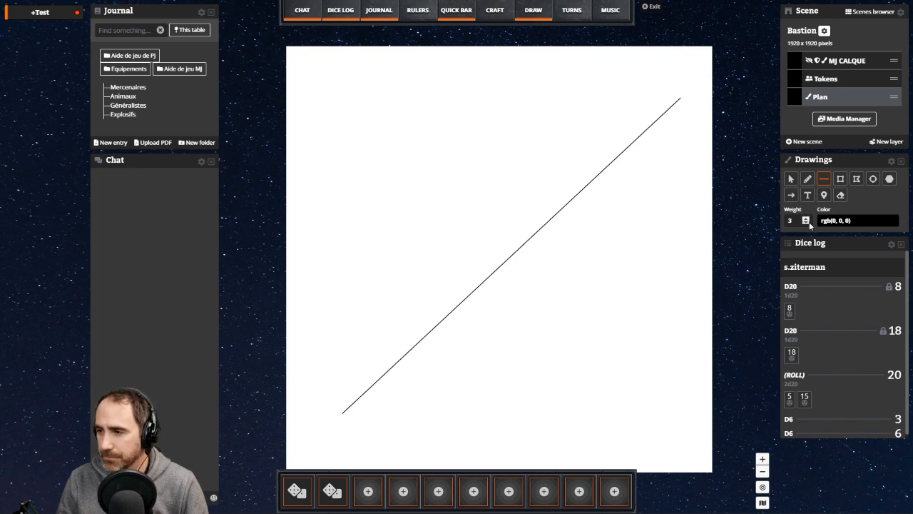
left_click(831, 220)
mouse_move(853, 213)
left_mouse_down()
mouse_move(881, 178)
mouse_move(870, 190)
mouse_move(852, 185)
left_mouse_up()
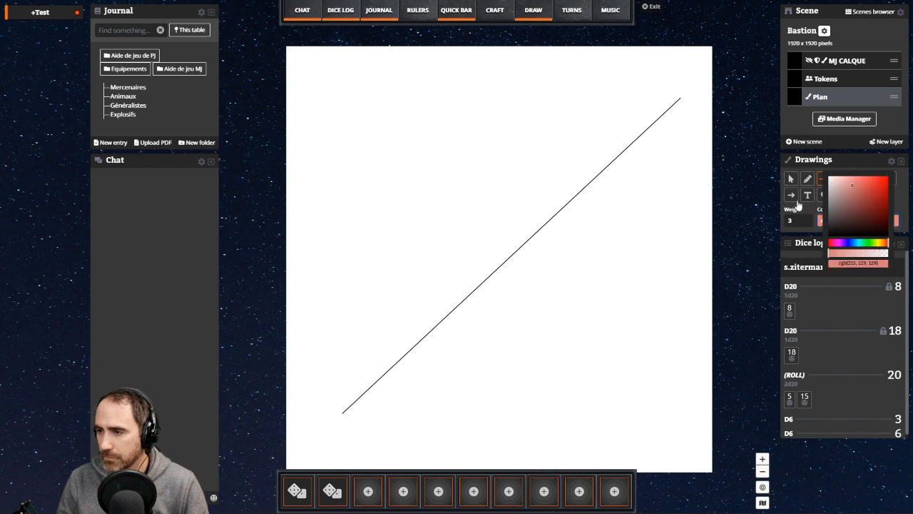
left_click(773, 191)
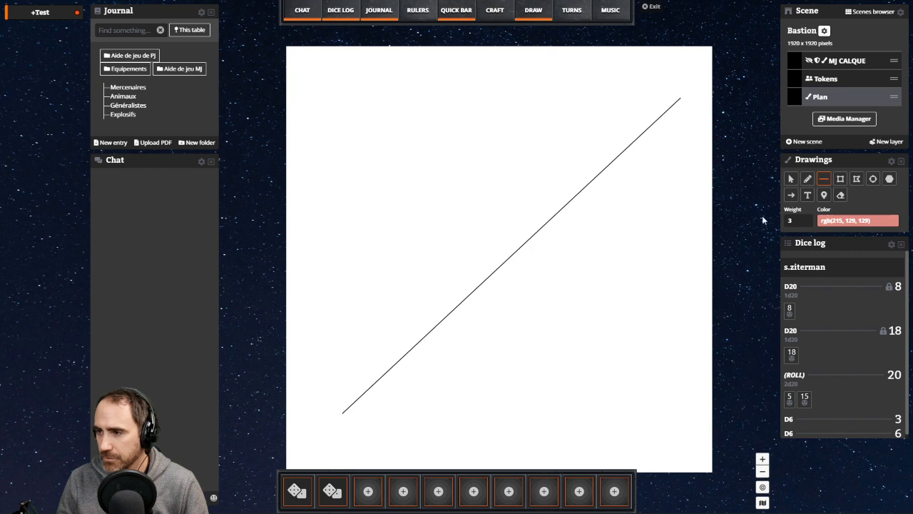
left_click(791, 182)
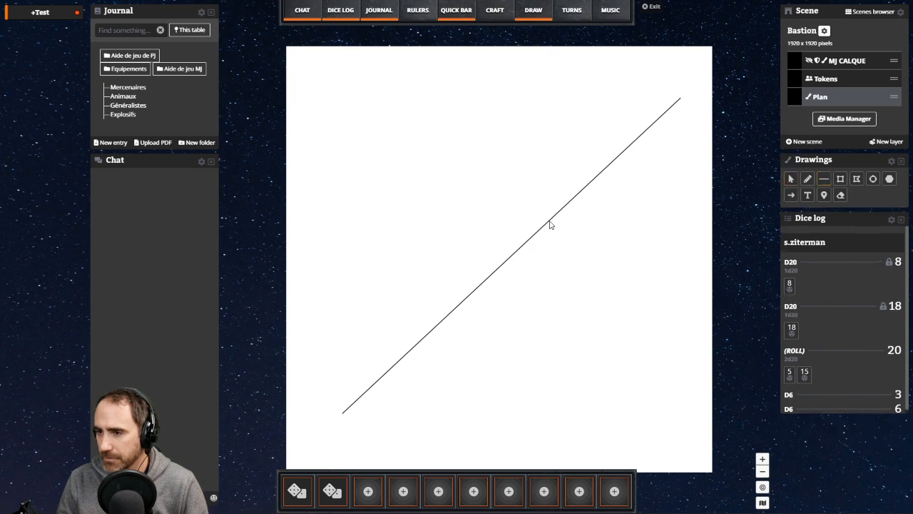
- Examine the diagonal line across the whole Bastion scene and at closer zoom levels
mouse_move(482, 162)
left_mouse_down()
mouse_move(577, 287)
mouse_move(484, 166)
left_mouse_up()
left_click_drag(504, 220, 478, 198)
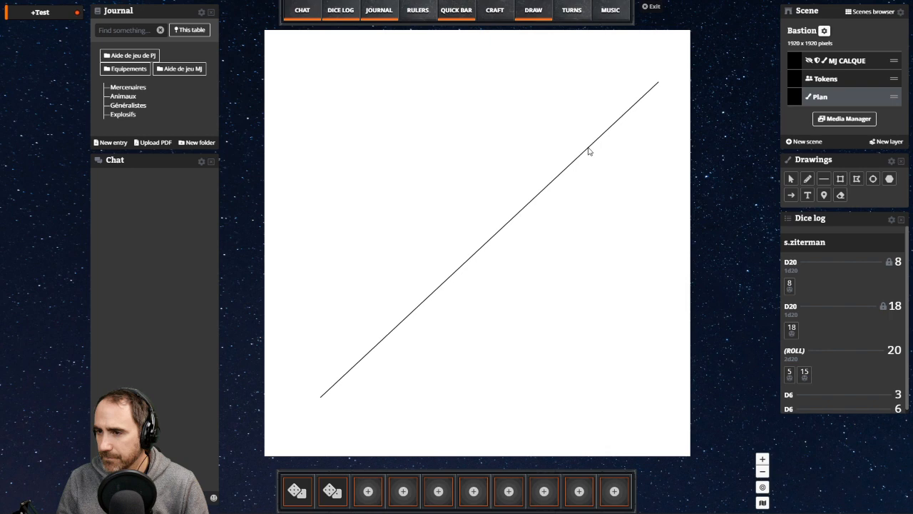
scroll(587, 151, "up", 1)
scroll(582, 159, "up", 2)
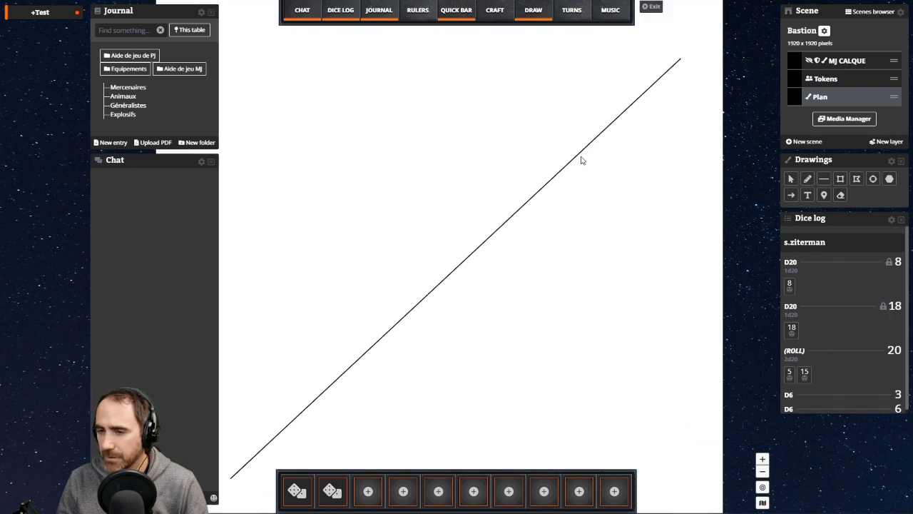
scroll(582, 159, "up", 2)
scroll(656, 224, "down", 3)
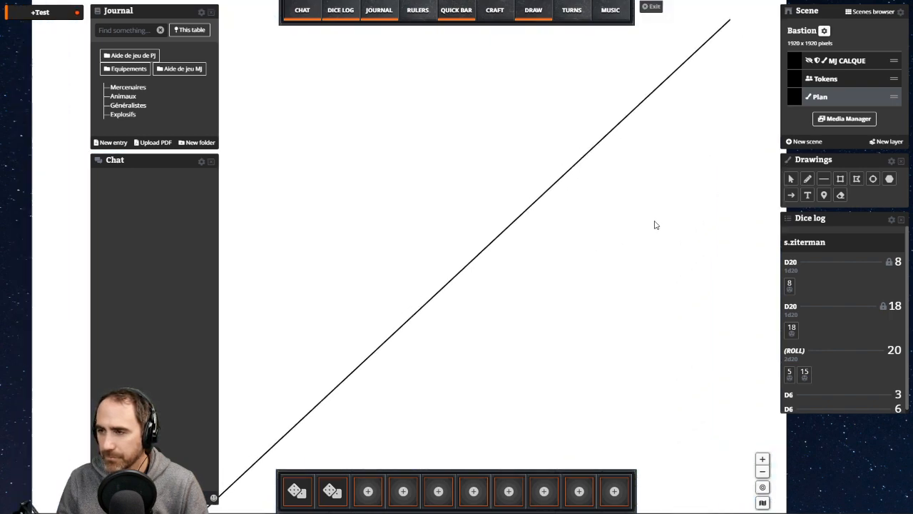
scroll(658, 261, "down", 1)
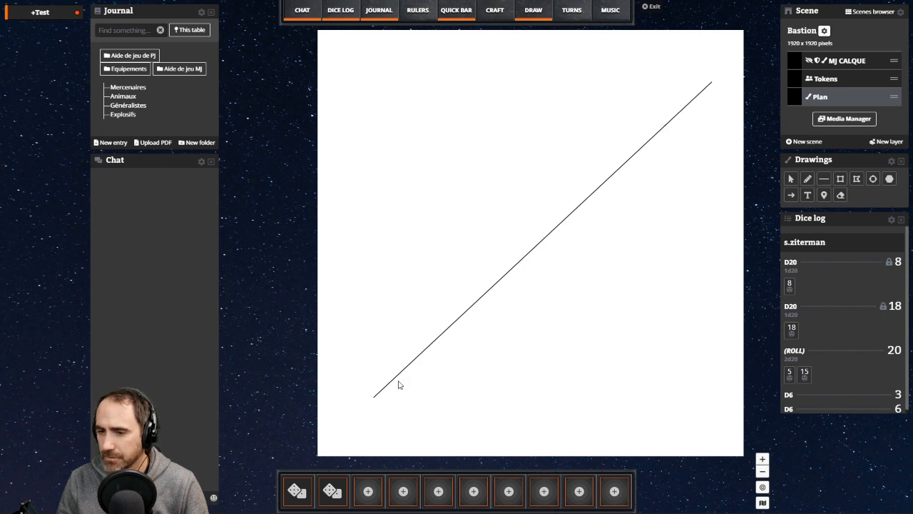
left_click_drag(405, 421, 443, 427)
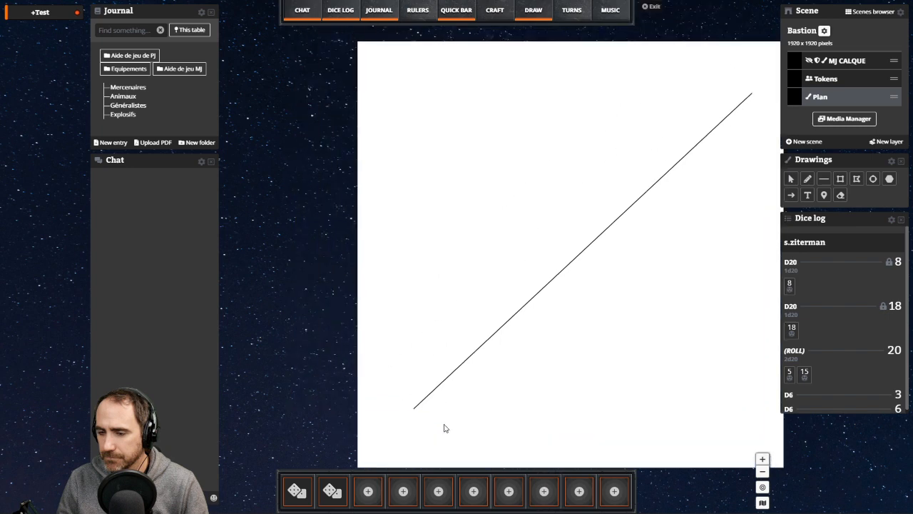
- Clear all drawings from the Plan layer and confirm the deletion
mouse_move(596, 364)
left_mouse_down()
mouse_move(544, 377)
mouse_move(552, 362)
left_mouse_up()
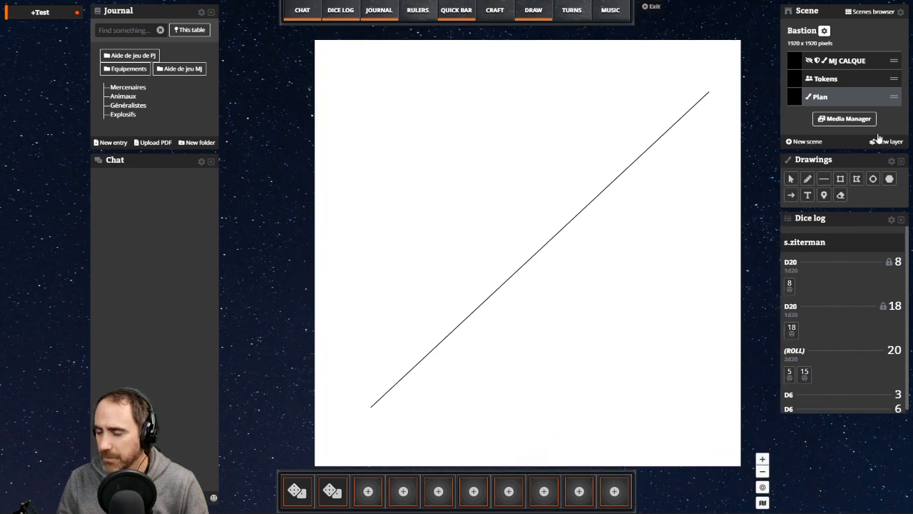
left_click(841, 195)
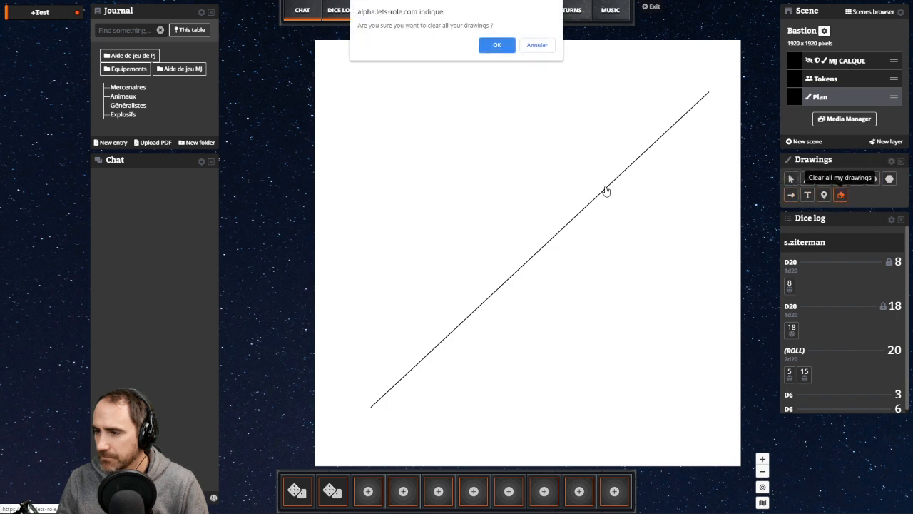
left_click(496, 46)
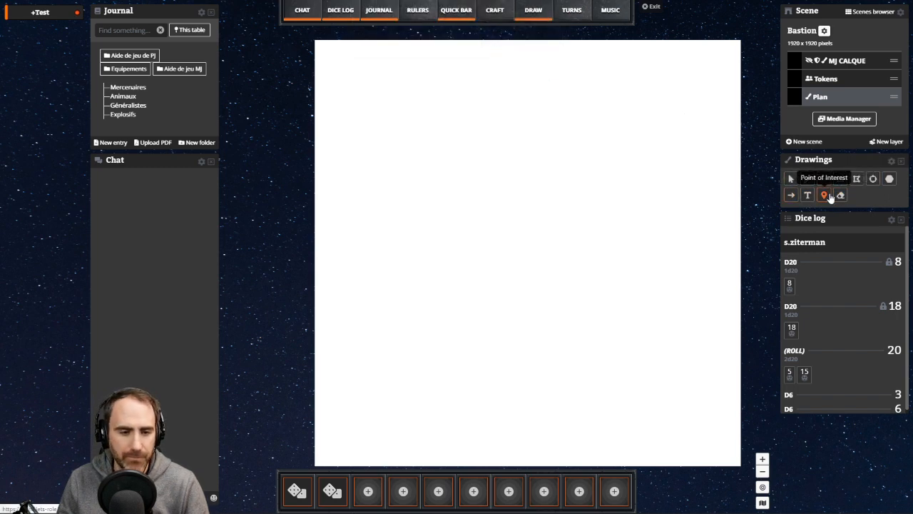
- Draw a large six-sided polygon with border 3, black outline and transparent fill on the Plan layer
left_click_drag(578, 282, 558, 259)
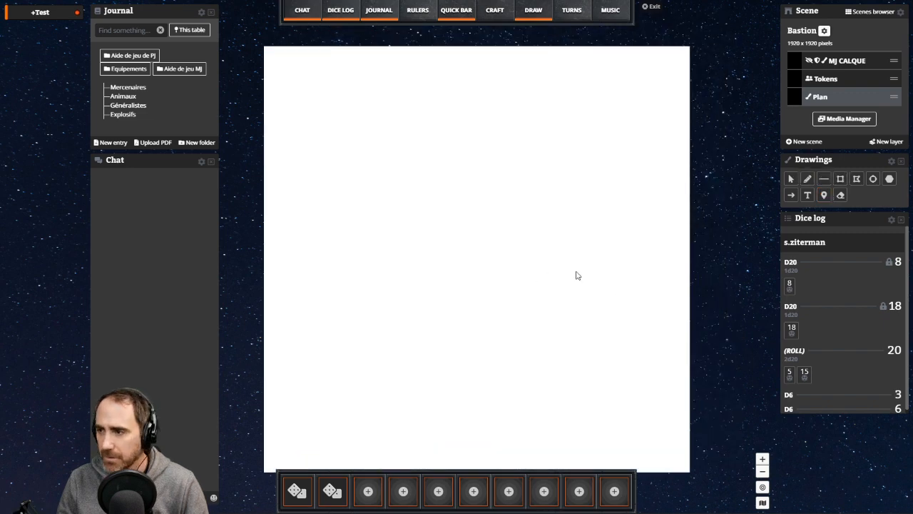
left_click(889, 179)
left_click_drag(340, 100, 468, 203)
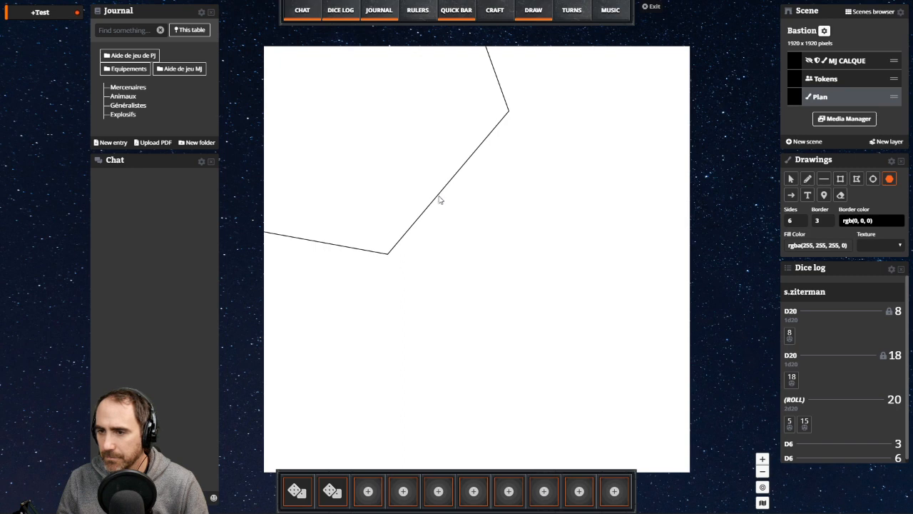
left_click(789, 180)
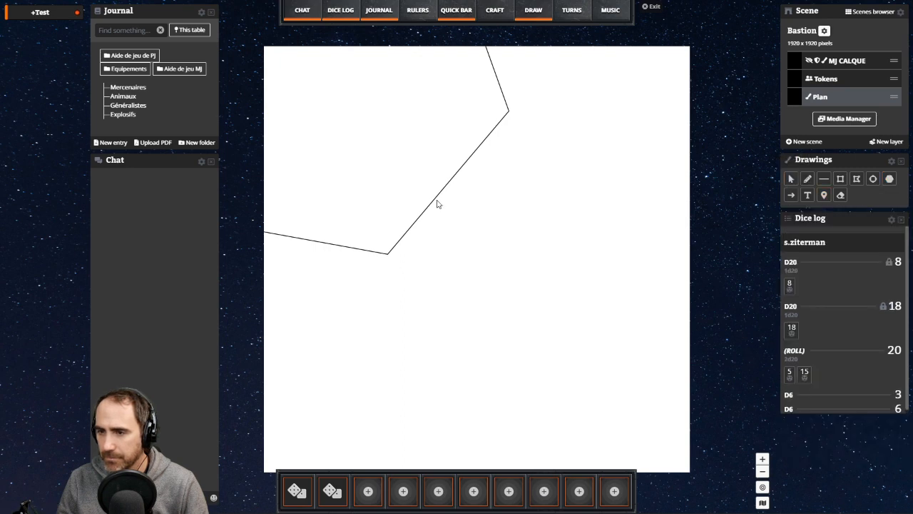
- Move the hexagon fully inside the scene and rotate it so that one corner points straight up
left_click_drag(434, 200, 488, 232)
left_click(454, 213)
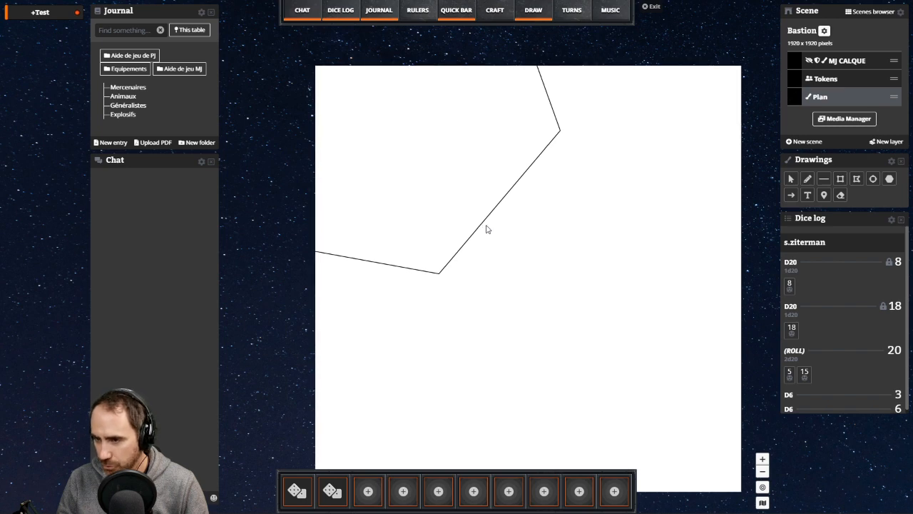
left_click(484, 223)
mouse_move(520, 245)
left_mouse_down()
mouse_move(640, 376)
mouse_move(628, 403)
left_mouse_up()
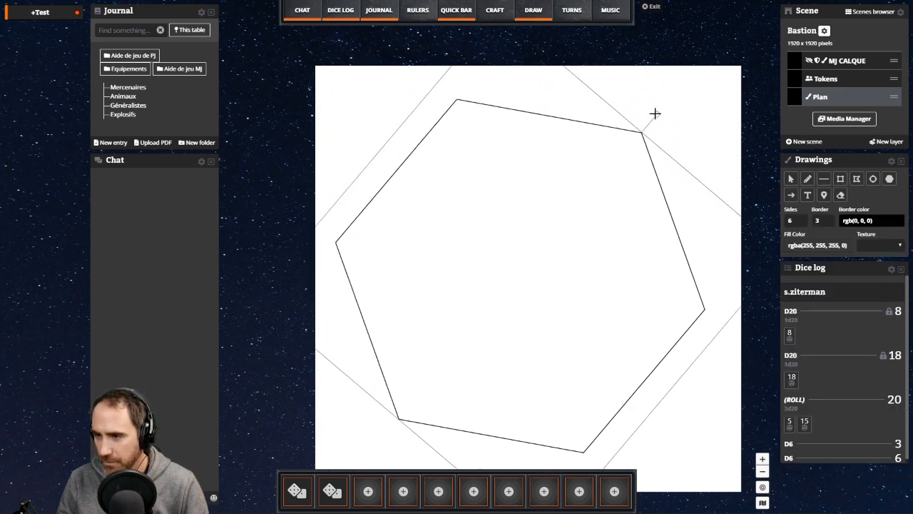
mouse_move(655, 113)
left_mouse_down()
mouse_move(521, 106)
mouse_move(580, 104)
mouse_move(534, 104)
mouse_move(573, 108)
mouse_move(532, 114)
left_mouse_up()
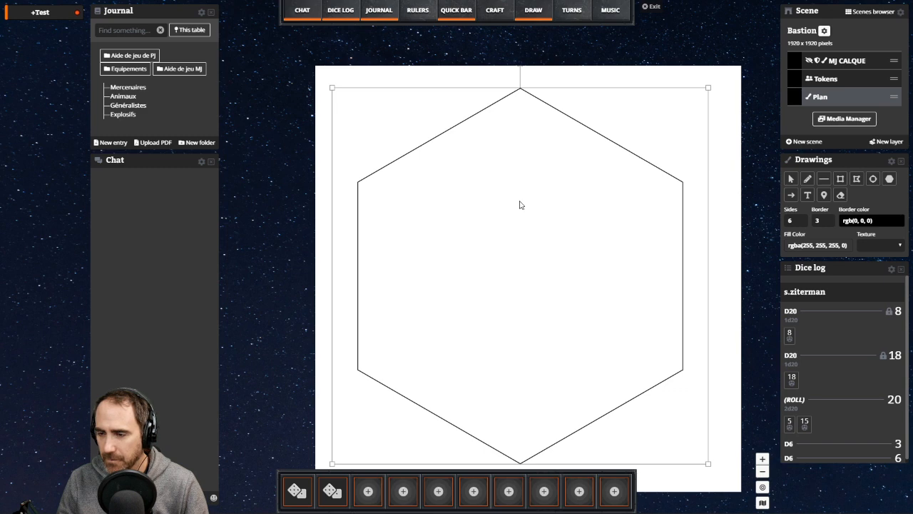
- Resize and reposition the hexagon so that it is centred and nearly fills the scene's height
left_click_drag(520, 202, 509, 222)
scroll(310, 222, "down", 1)
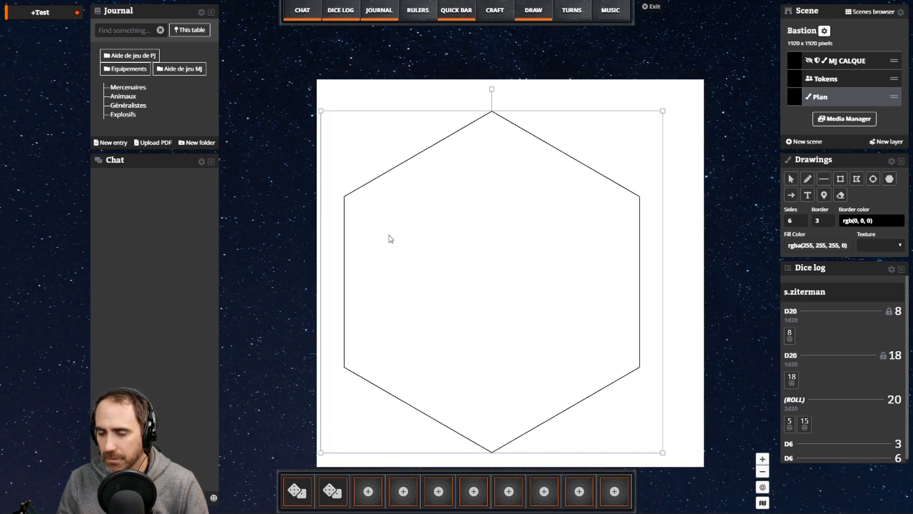
left_click_drag(389, 239, 385, 253)
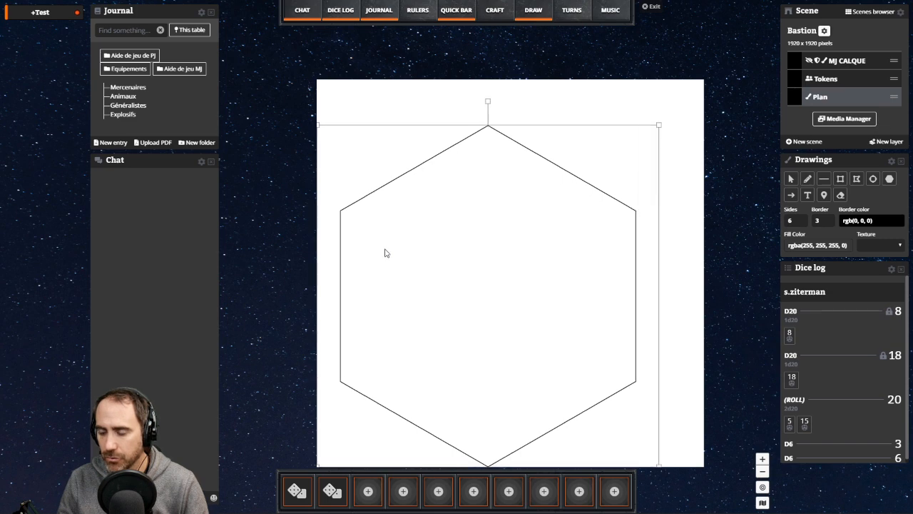
left_click_drag(655, 127, 706, 77)
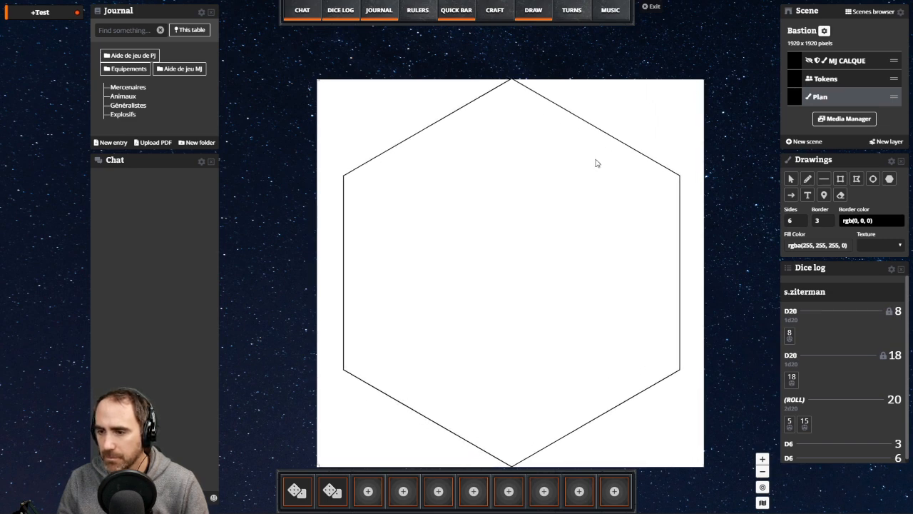
left_click_drag(659, 119, 599, 179)
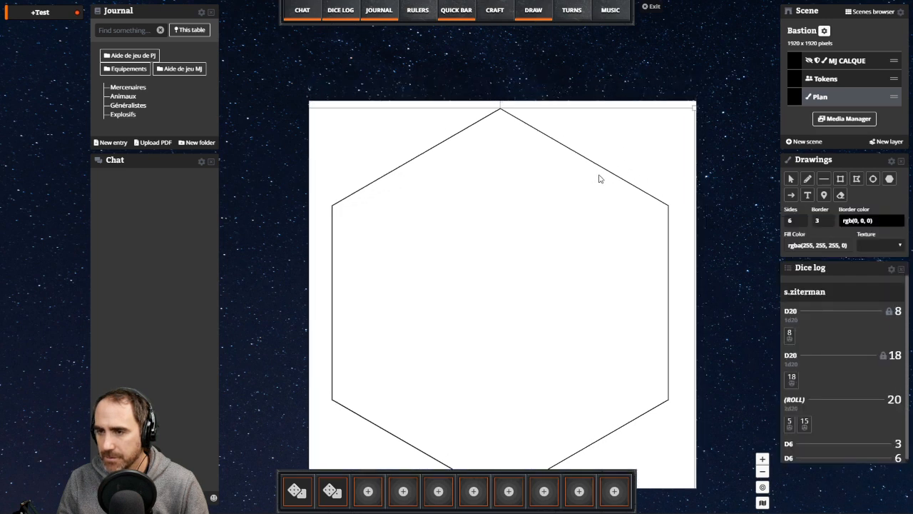
left_click_drag(694, 106, 656, 129)
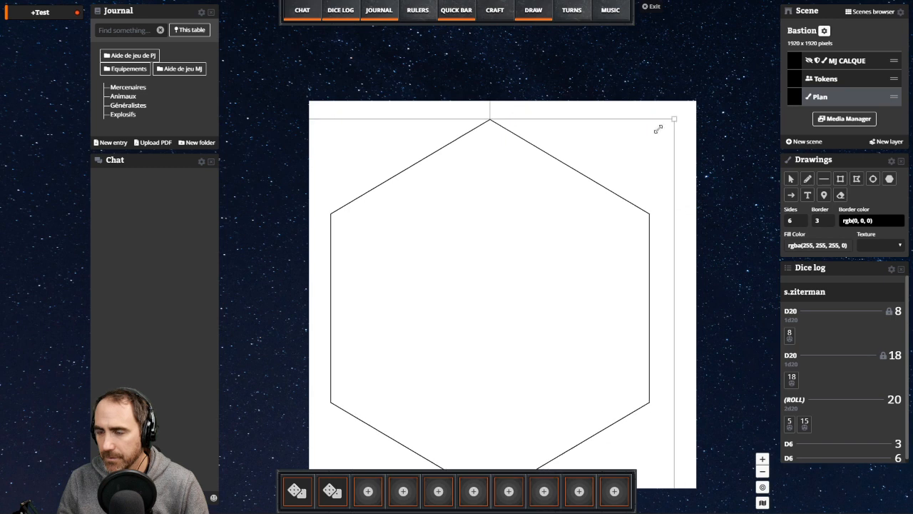
left_click_drag(540, 229, 532, 227)
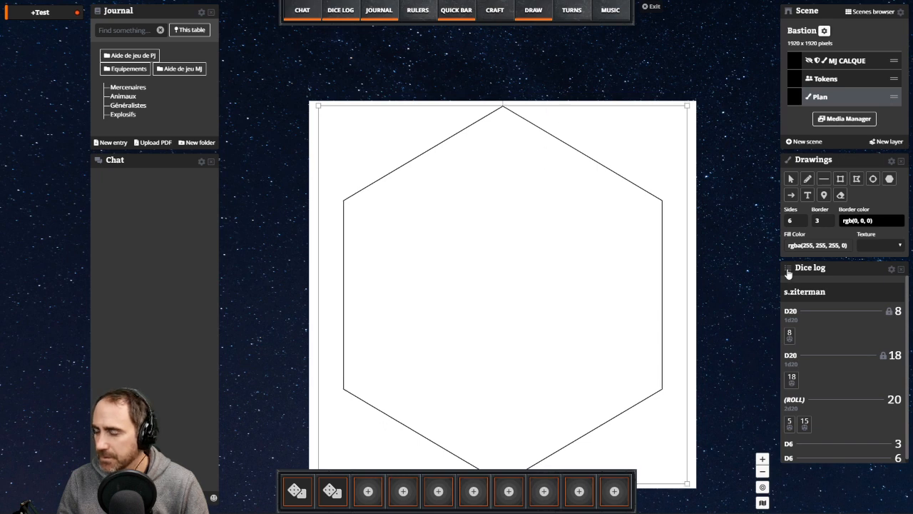
- Try the Asphalt, Brain, Lava and Brick 2 textures on the hexagon
left_click(893, 247)
left_click(893, 247)
left_click(880, 248)
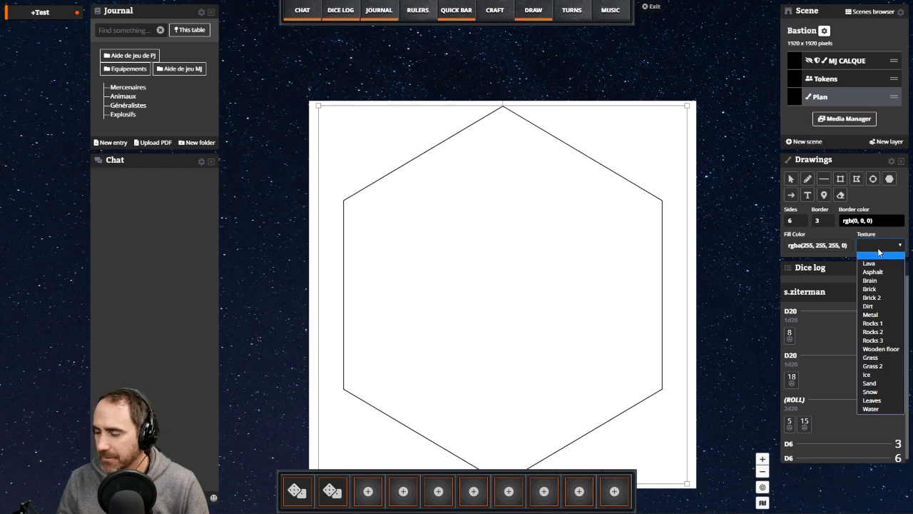
left_click(880, 271)
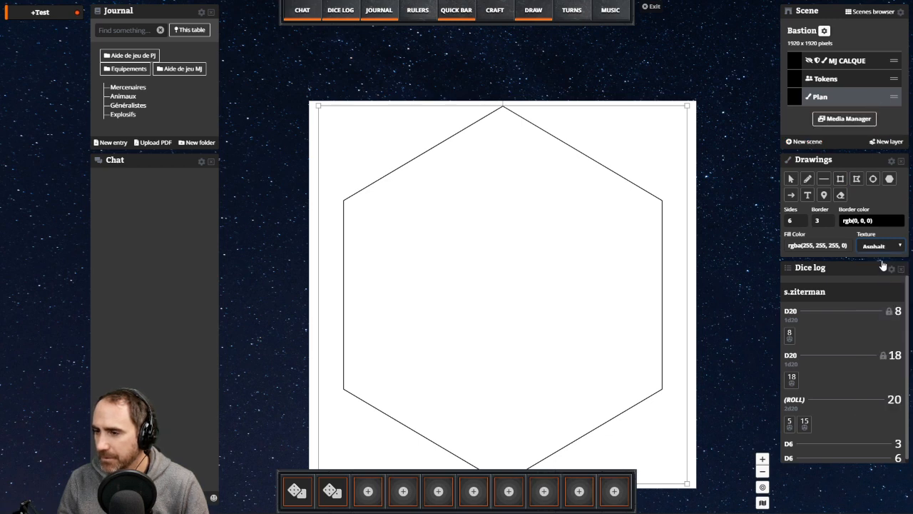
left_click(878, 249)
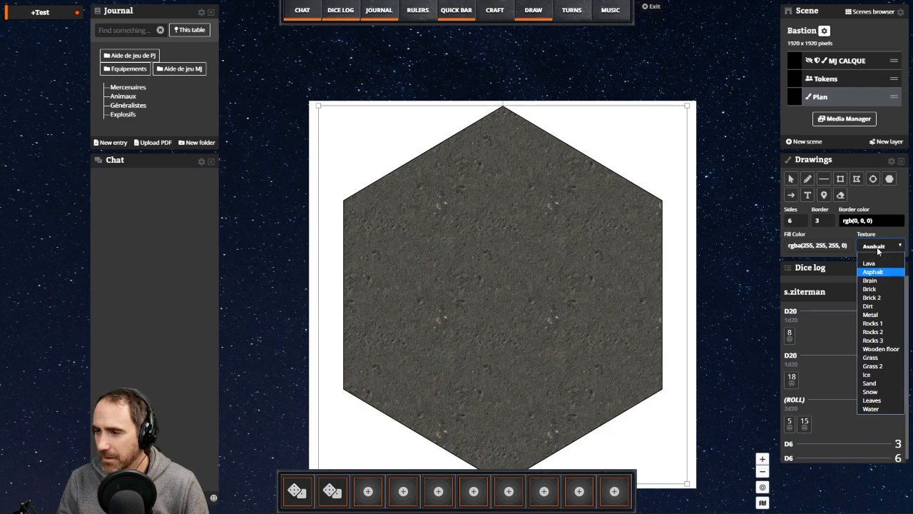
left_click(878, 281)
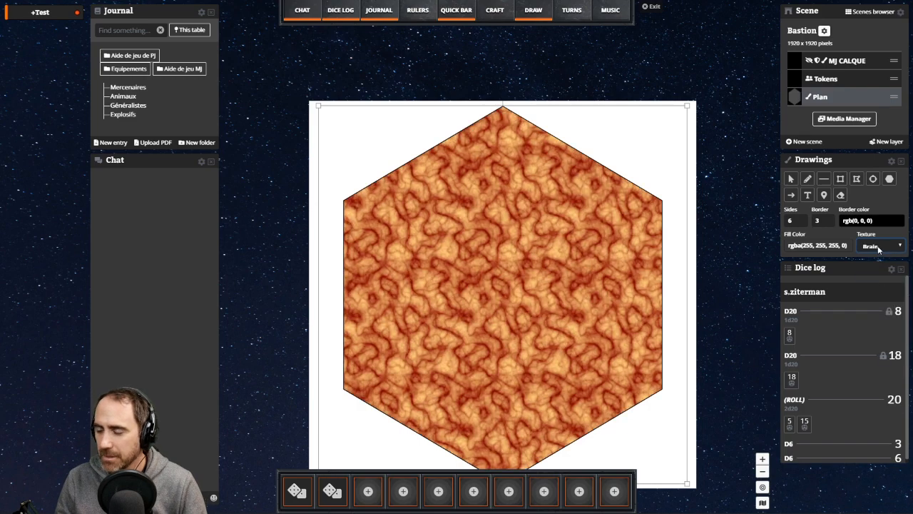
left_click(879, 248)
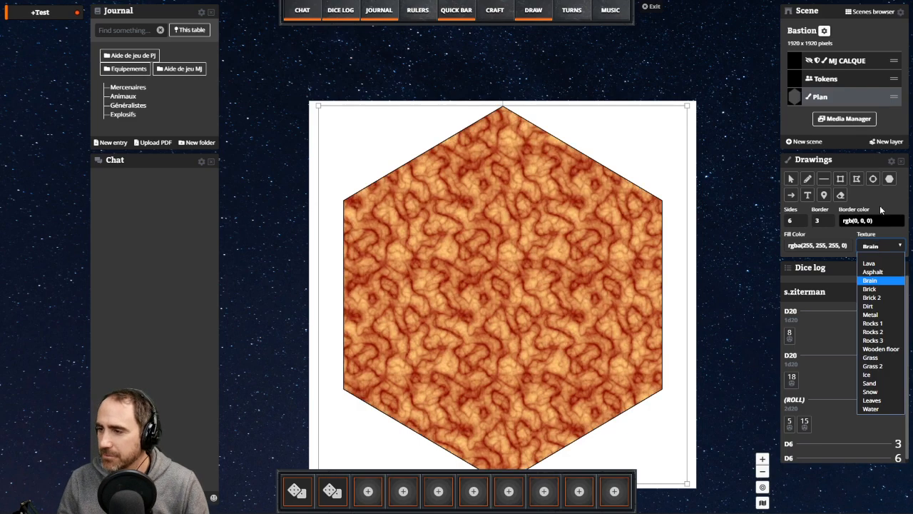
left_click(880, 263)
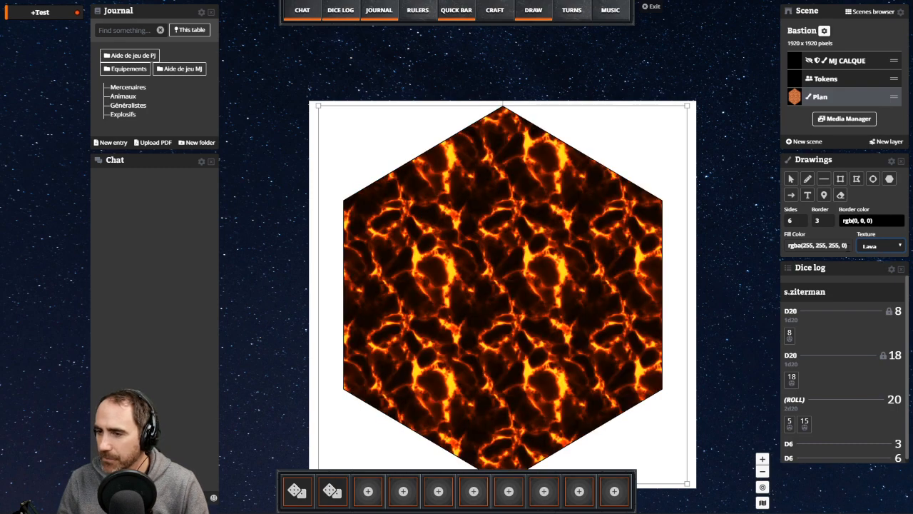
left_click(884, 250)
left_click(877, 297)
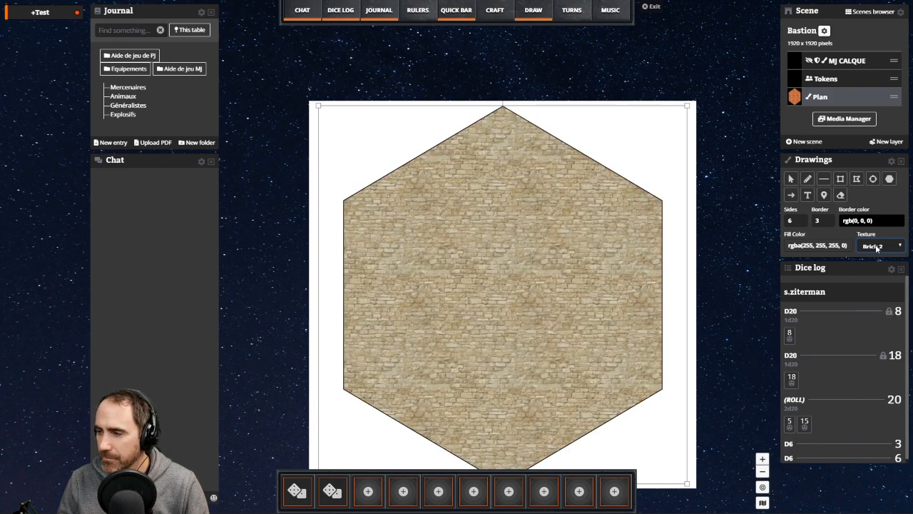
- Compare the Asphalt, Leaves, Rocks 1, Brain and Lava textures on the hexagon by applying each in turn
left_click(878, 247)
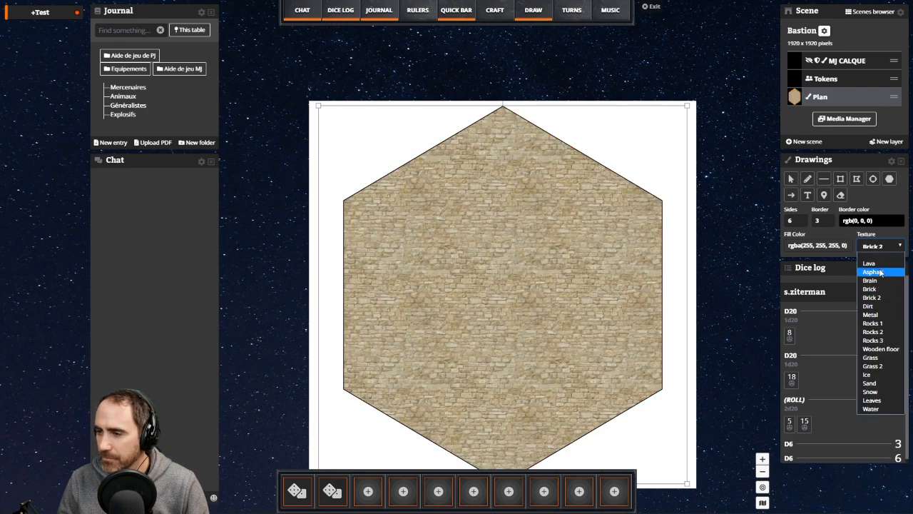
left_click(881, 272)
left_click(881, 246)
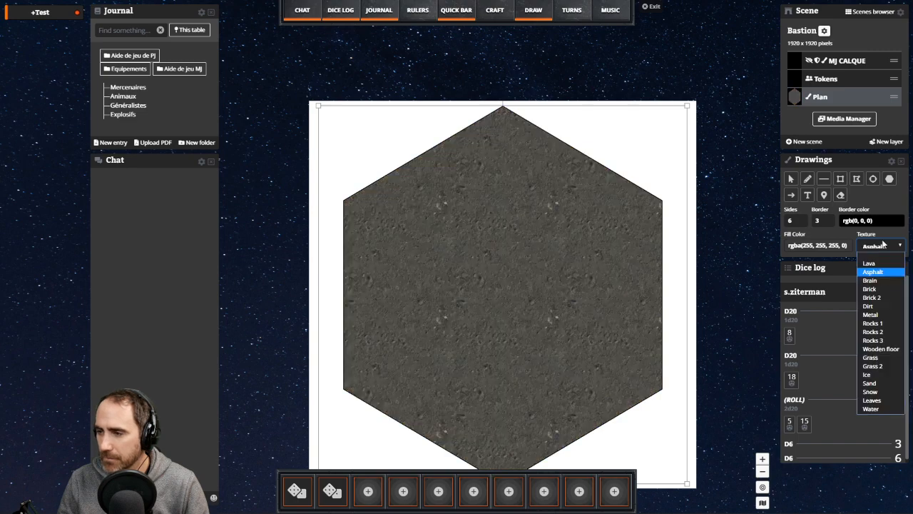
left_click(886, 401)
left_click(885, 246)
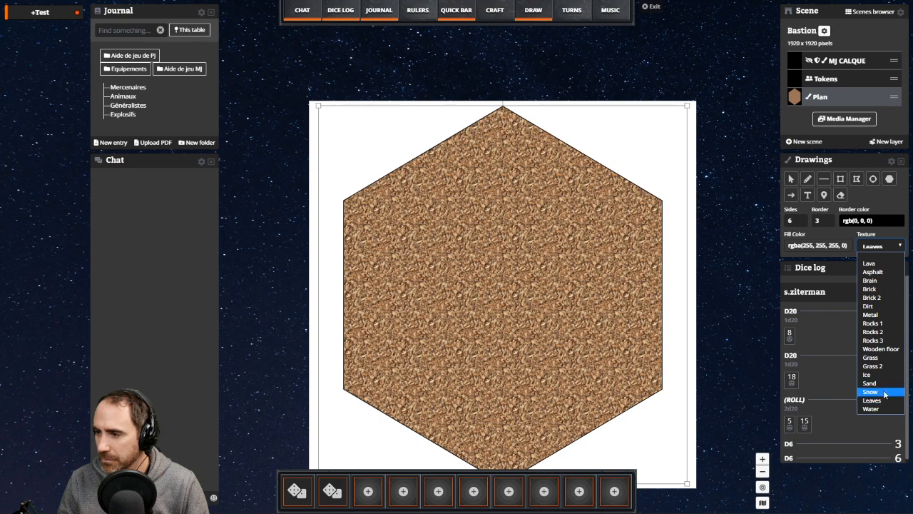
left_click(877, 322)
left_click(883, 246)
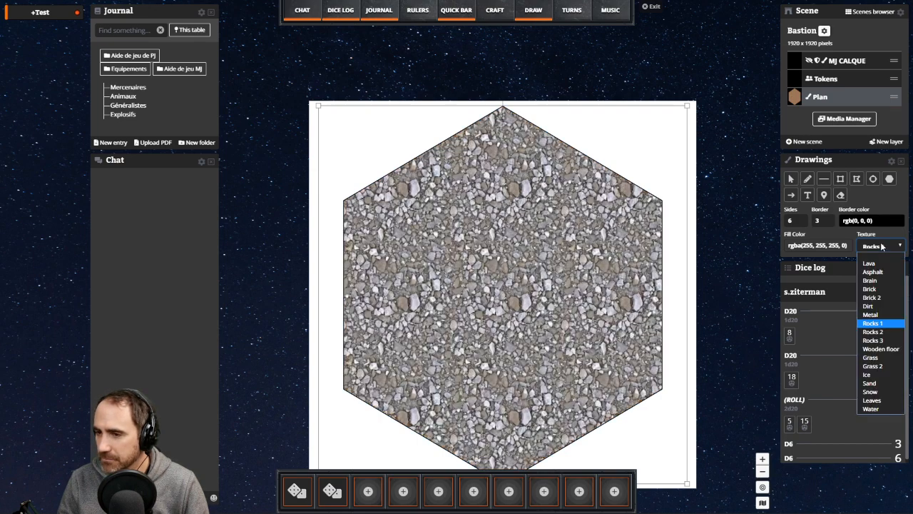
left_click(871, 272)
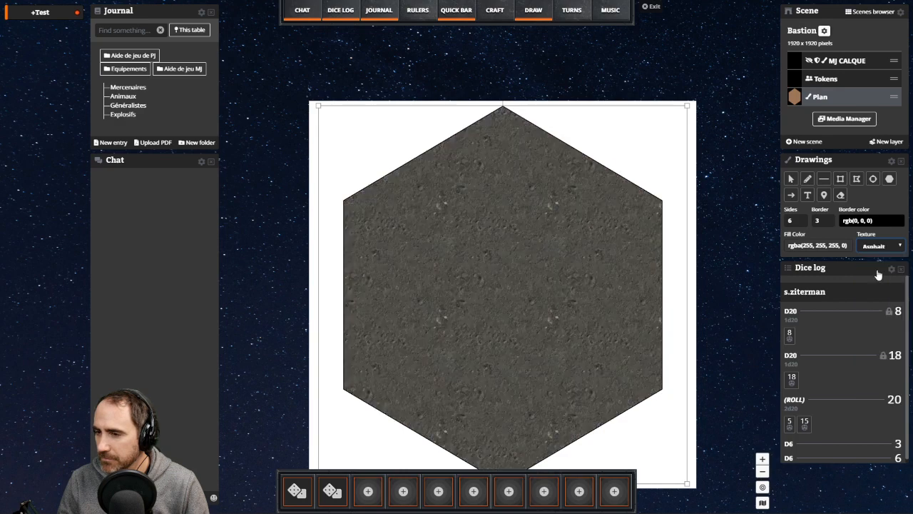
left_click(877, 247)
left_click(881, 281)
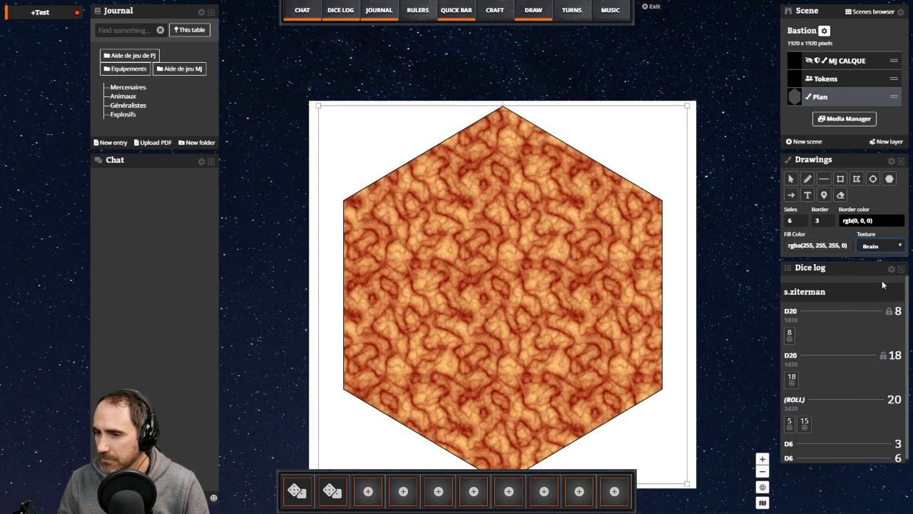
left_click(880, 247)
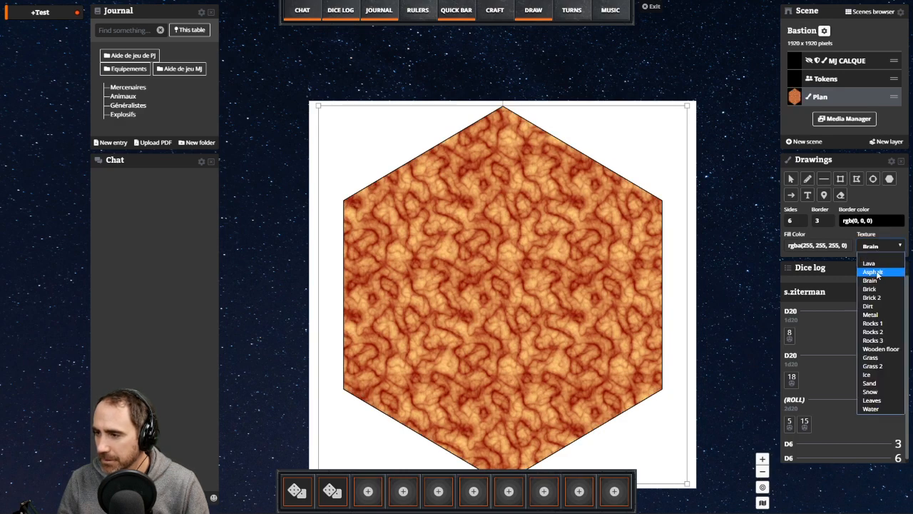
left_click(878, 263)
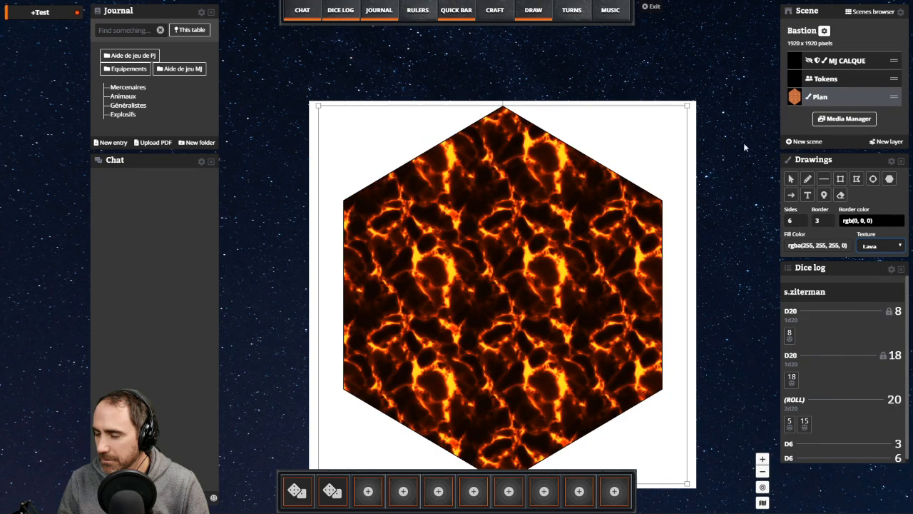
- Set the hexagon's texture to Asphalt and deselect the shape
left_click(891, 247)
left_click(882, 255)
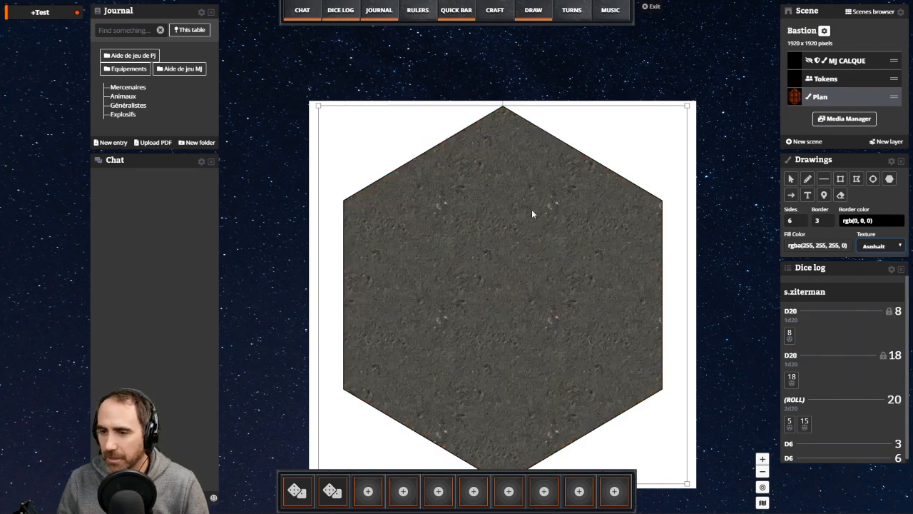
left_click(441, 65)
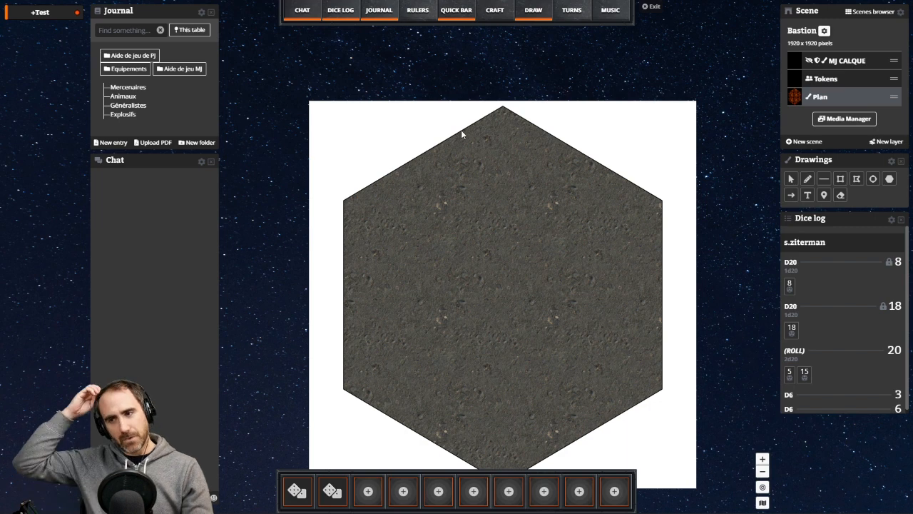
- Select the asphalt hexagon on the Plan layer
scroll(461, 131, "down", 1)
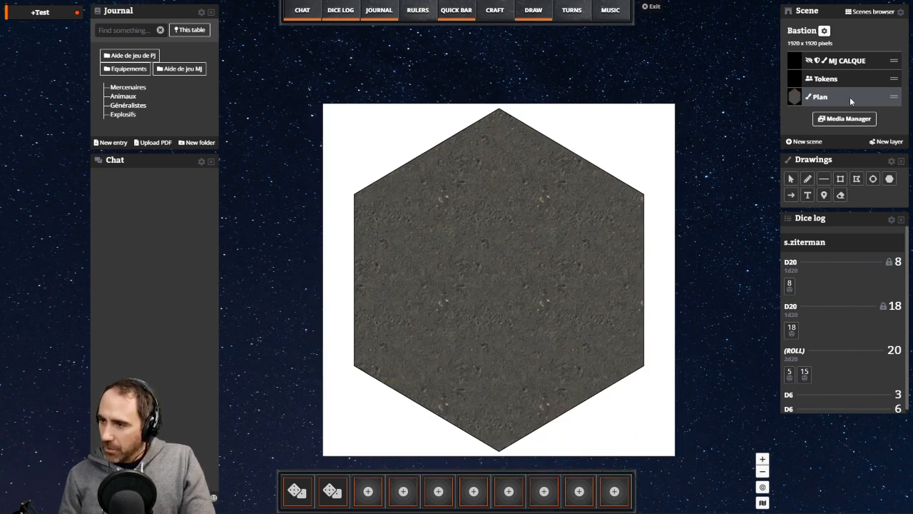
left_click(572, 205)
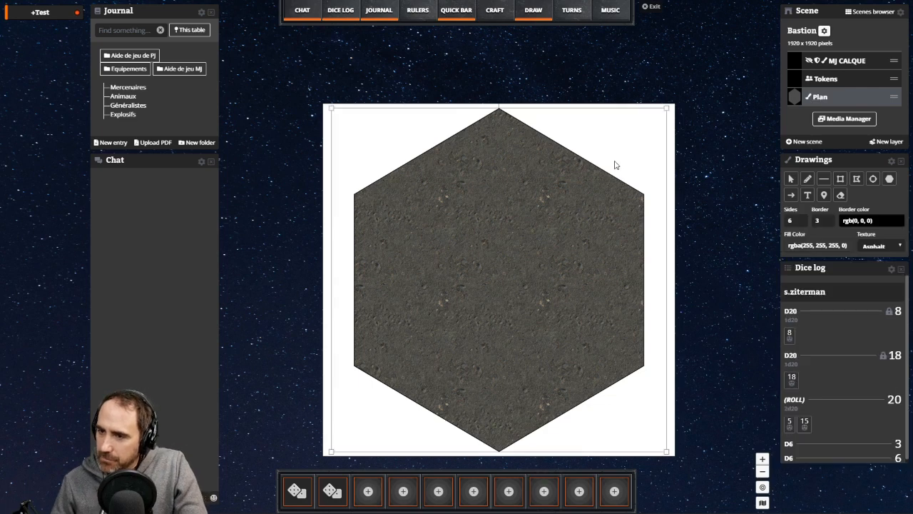
left_click(705, 193)
left_click(471, 243)
left_click(714, 235)
left_click(521, 258)
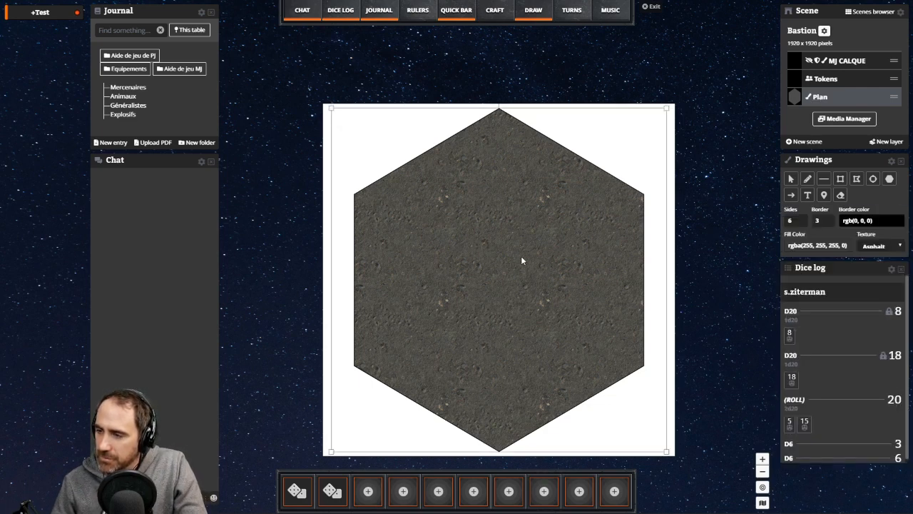
- Add a new layer to the Bastion scene, and turn the Plan layer into a locked layer named Base
left_click(754, 206)
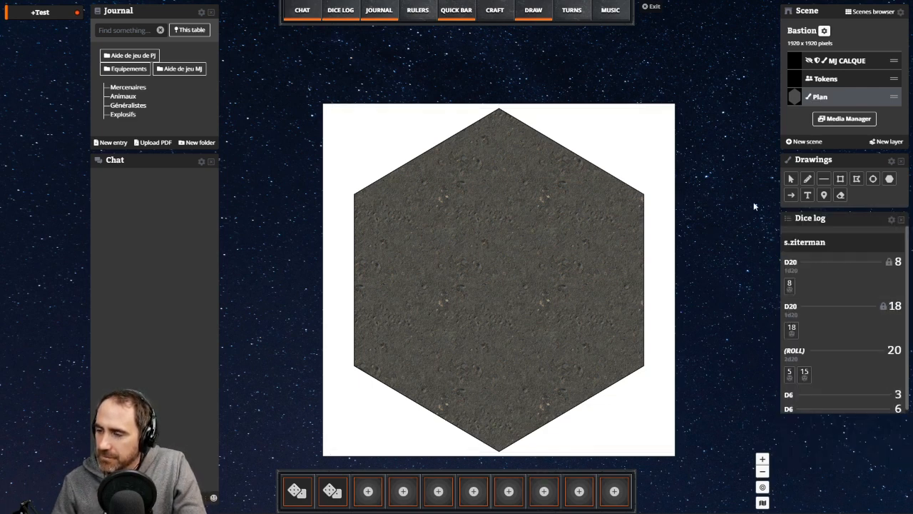
left_click(882, 142)
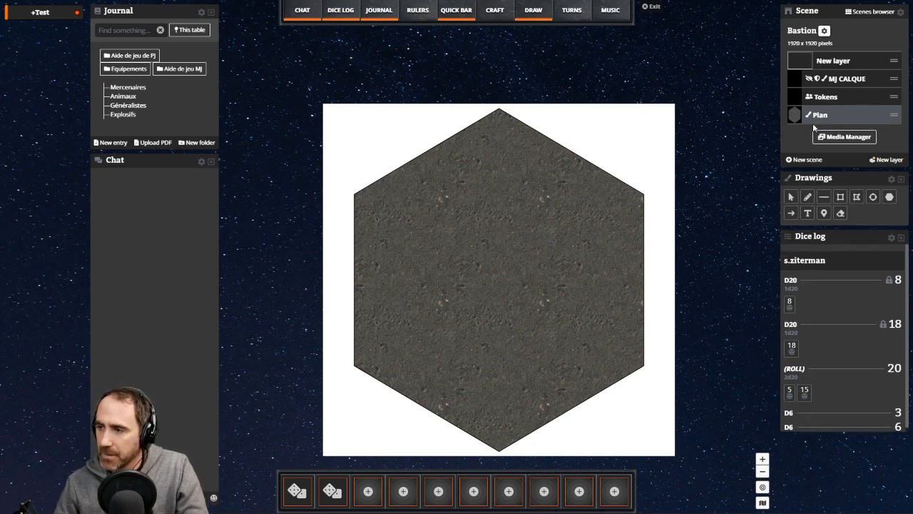
left_click(825, 122)
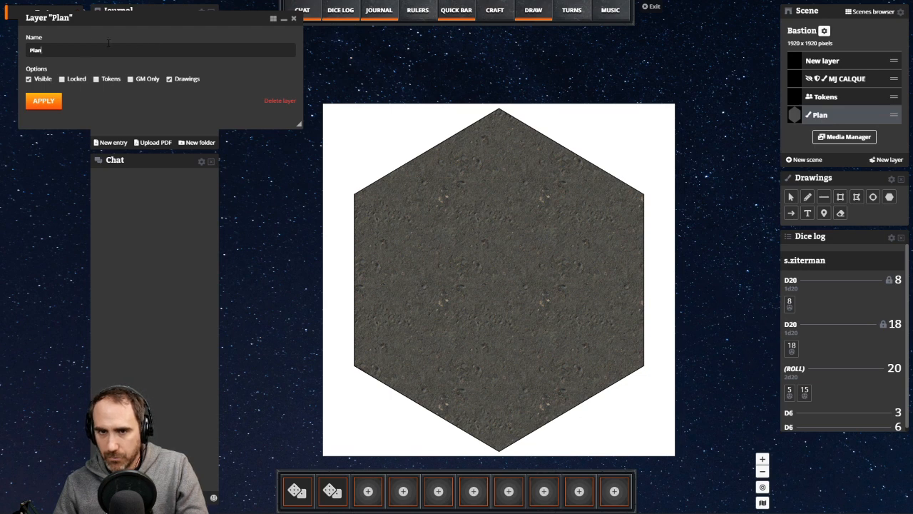
double_click(56, 43)
type("Ba")
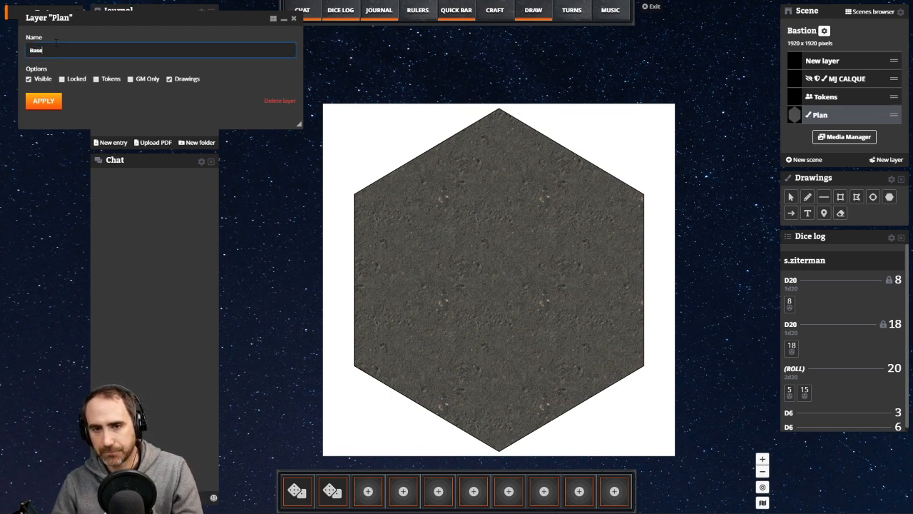
type("se")
left_click(62, 78)
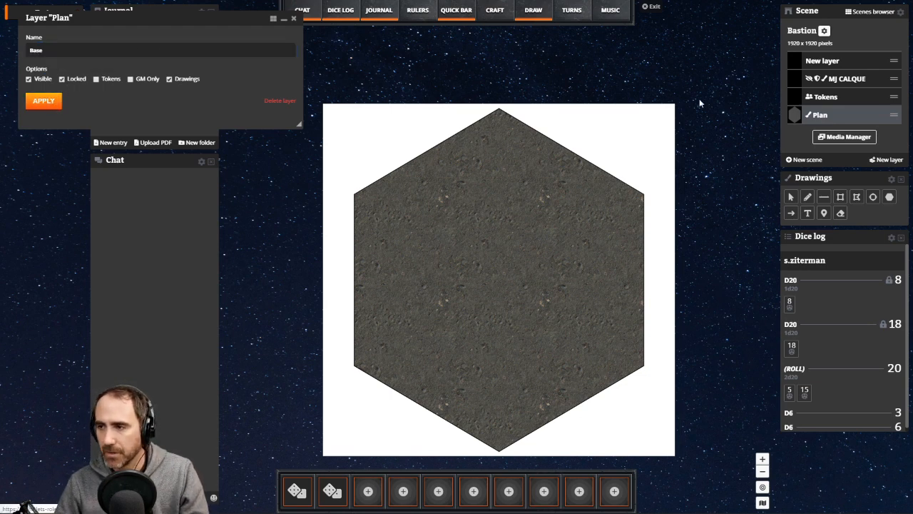
left_click(34, 103)
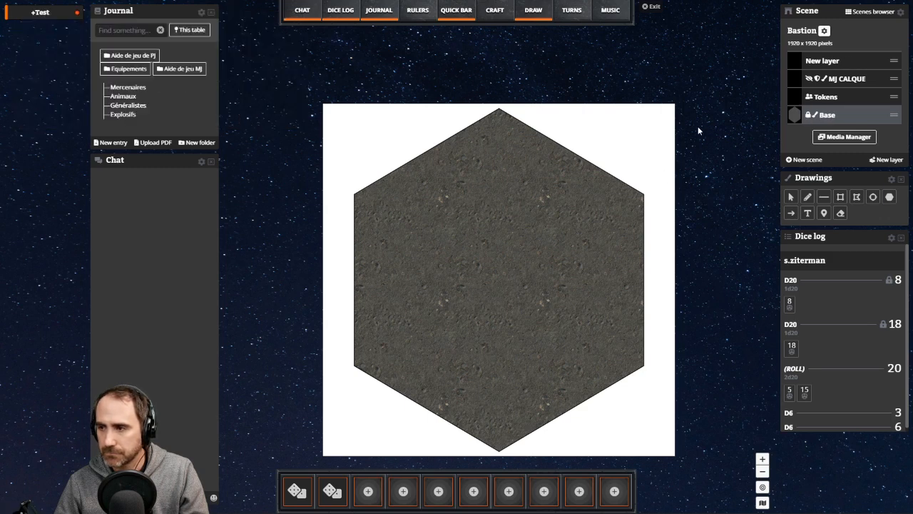
- Reorder the scene layers from top to bottom as Tokens, MJ CALQUE, New layer and Base
left_click_drag(859, 59, 859, 102)
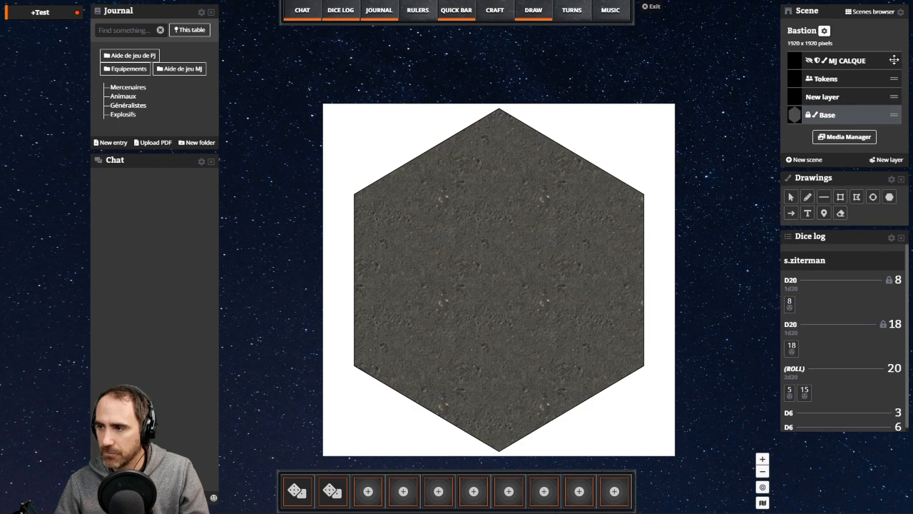
left_click_drag(894, 60, 891, 78)
- Rename the new layer Plan and allow drawings on it
left_click(828, 100)
key("ctrl+a")
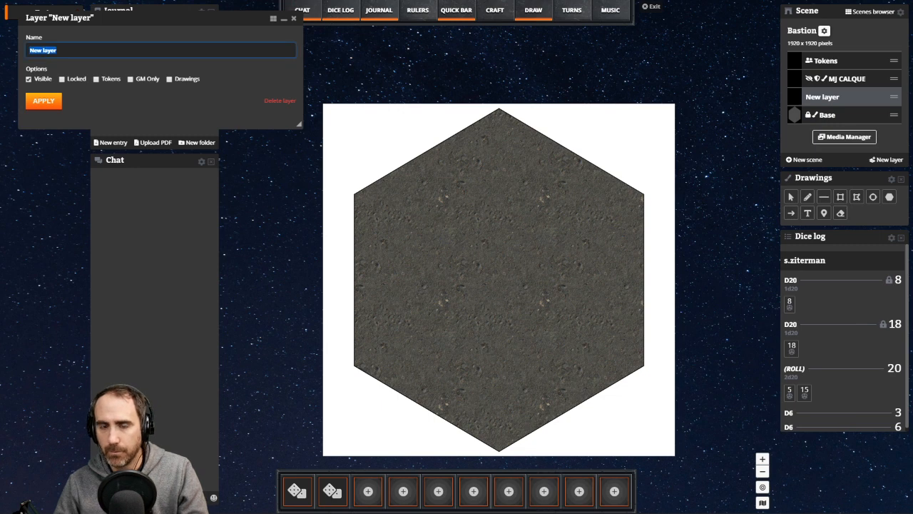
type("PLan")
key("BackSpace")
key("BackSpace")
key("BackSpace")
type("lan")
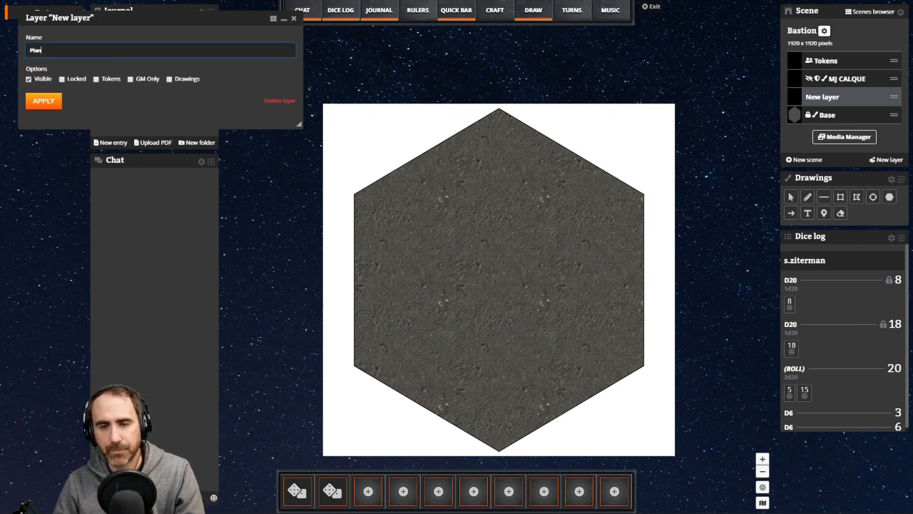
left_click(43, 100)
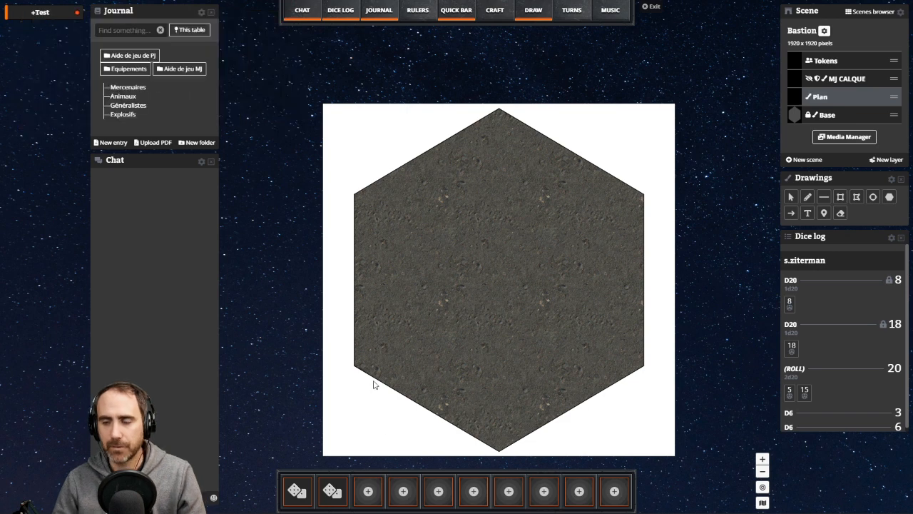
- Draw a diagonal pink test line with weight 10 inside the hexagon, and delete it
left_click(824, 197)
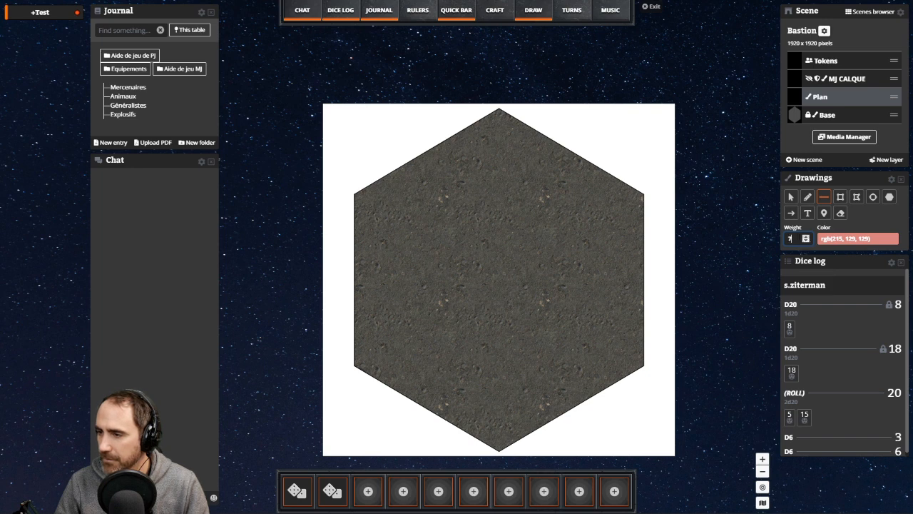
left_click_drag(585, 207, 497, 303)
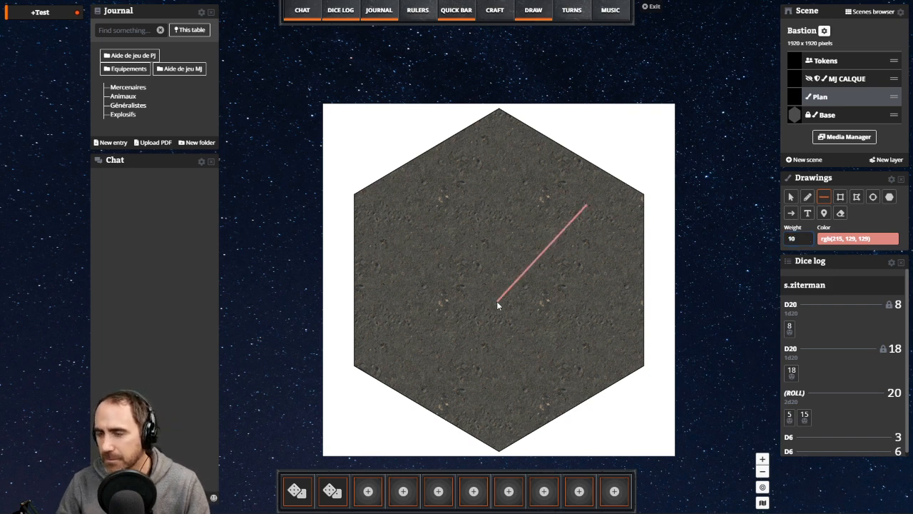
key("Down")
key("Down")
key("Down")
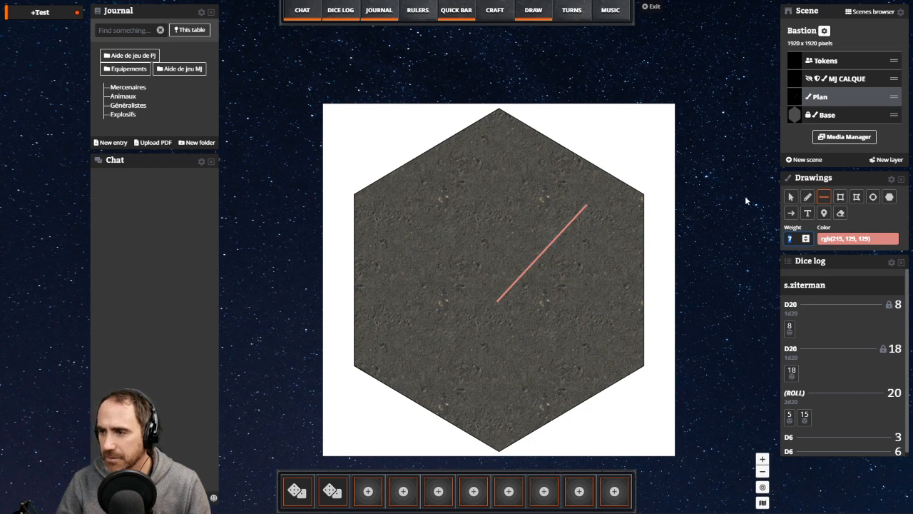
left_click(791, 198)
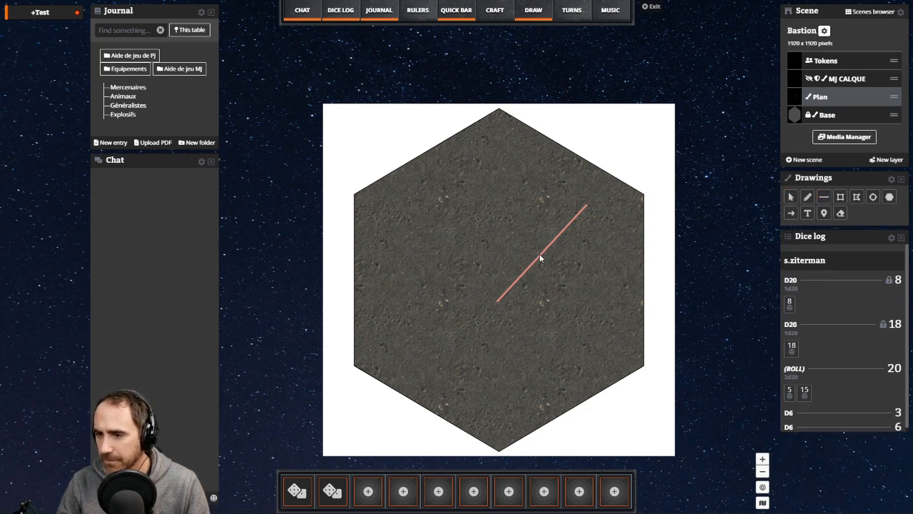
left_click_drag(540, 250, 524, 222)
left_click(526, 223)
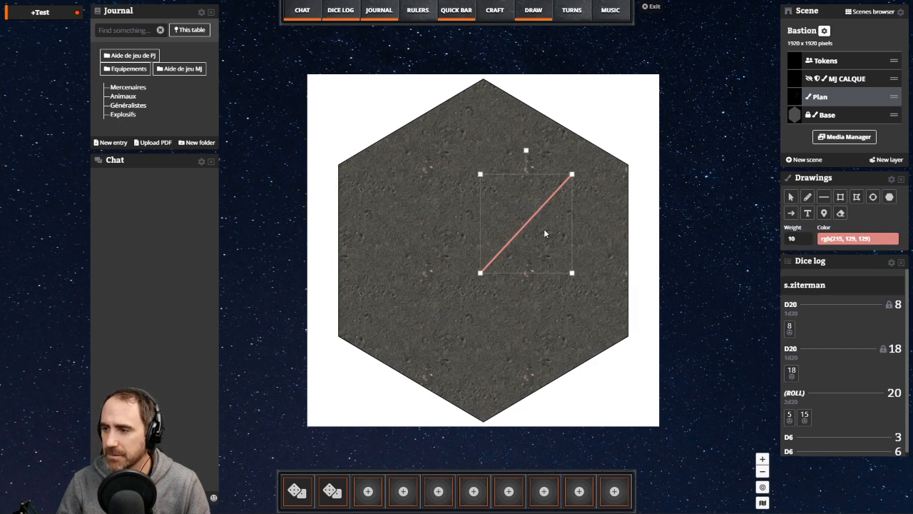
key("Delete")
- Draw a red line, weight 15 and color rgb(229, 9, 9), from the hexagon's upper-right corner to its lower-left corner
left_click(807, 197)
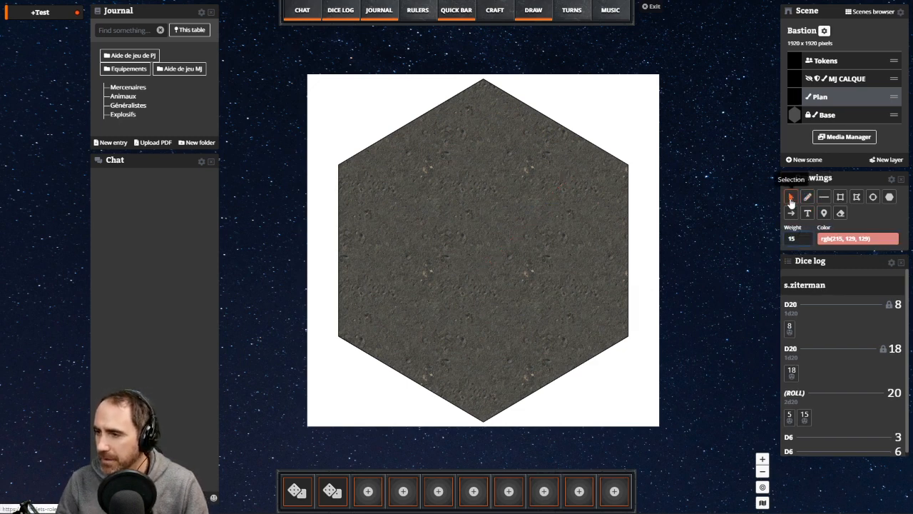
left_click(806, 197)
left_click(808, 198)
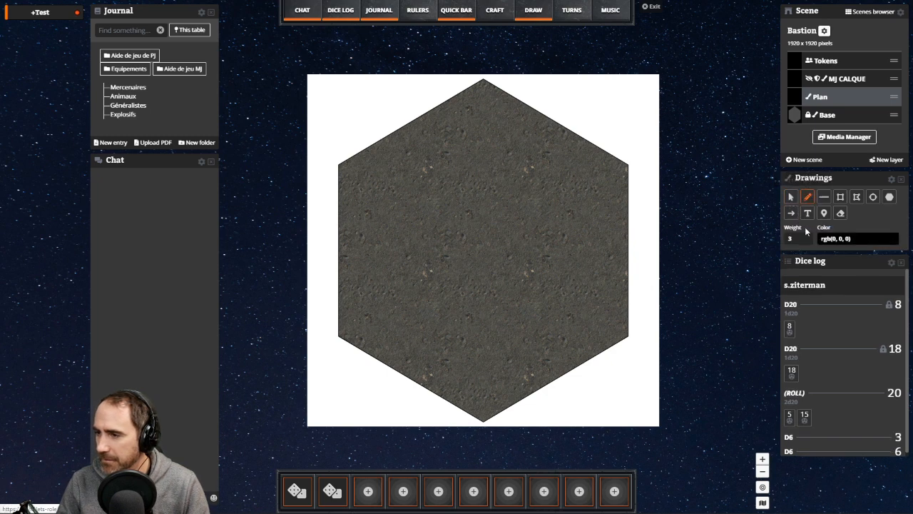
left_click(824, 197)
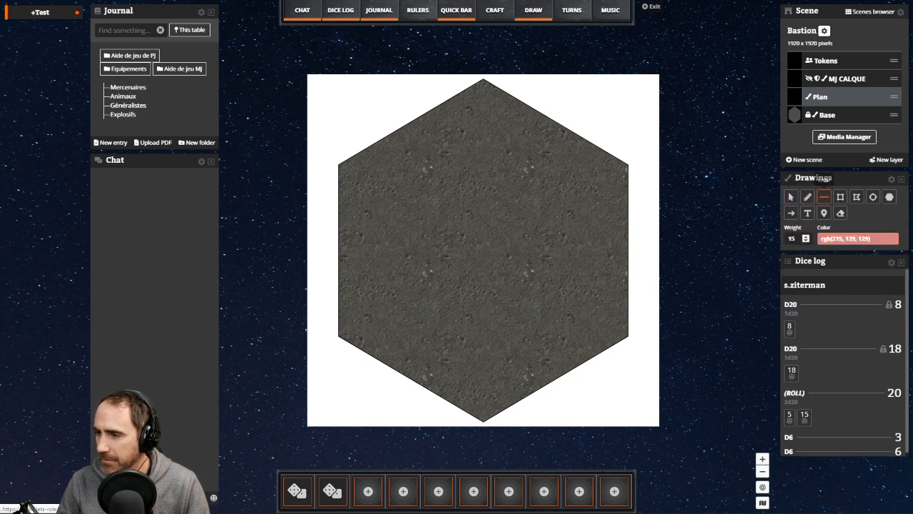
left_click(846, 237)
mouse_move(867, 197)
left_mouse_down()
mouse_move(876, 211)
mouse_move(885, 199)
left_mouse_up()
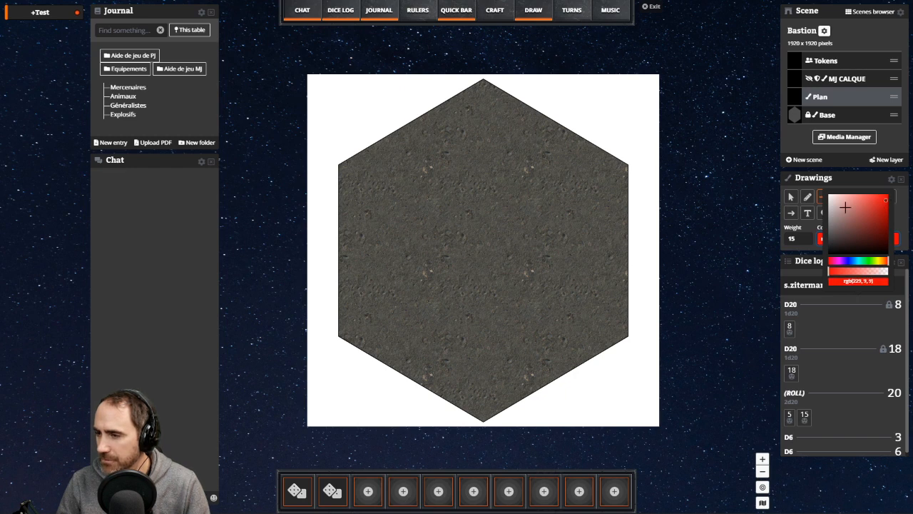
left_click(629, 168)
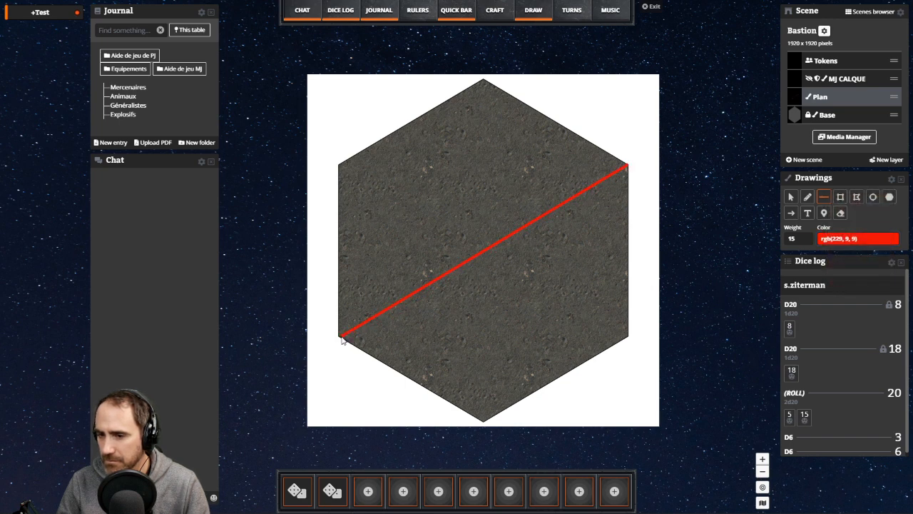
- Draw a short slanted red line in the margin left of the hexagon, and delete it
scroll(258, 332, "down", 3)
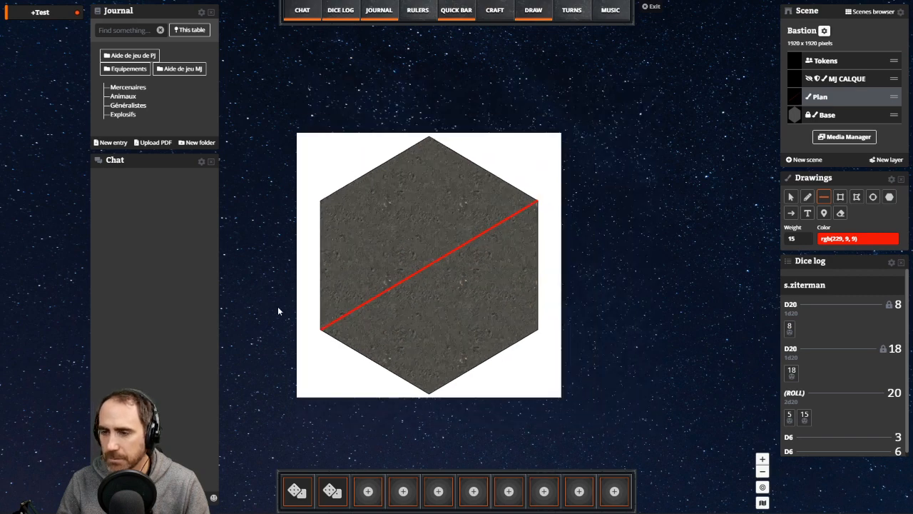
scroll(279, 305, "up", 4)
left_click_drag(280, 304, 314, 199)
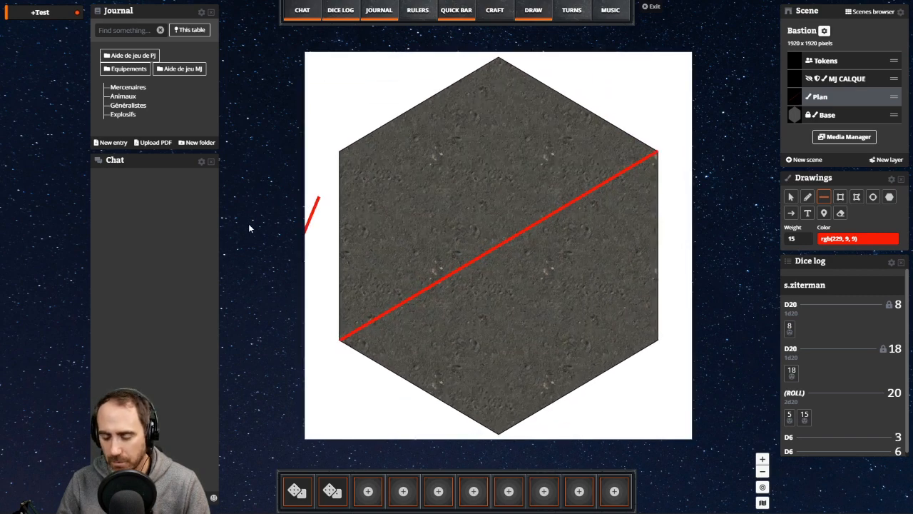
left_click(790, 197)
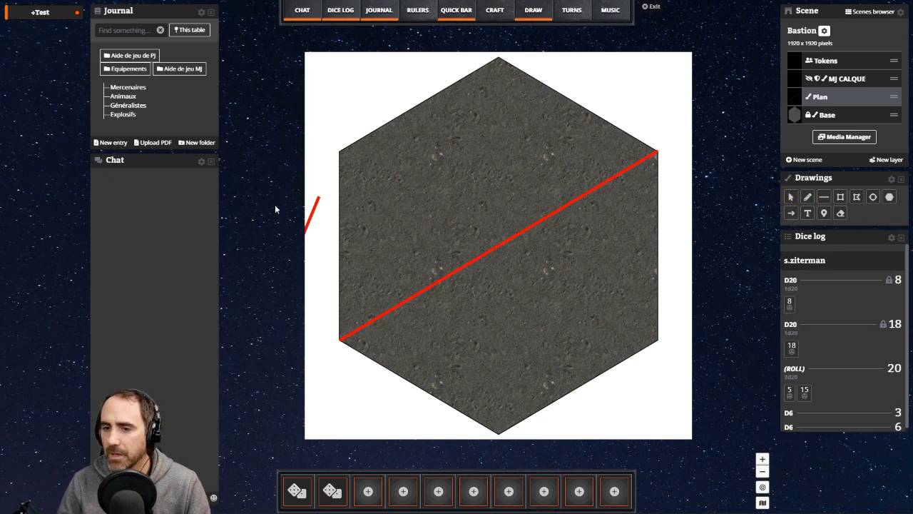
left_click(314, 207)
key("Delete")
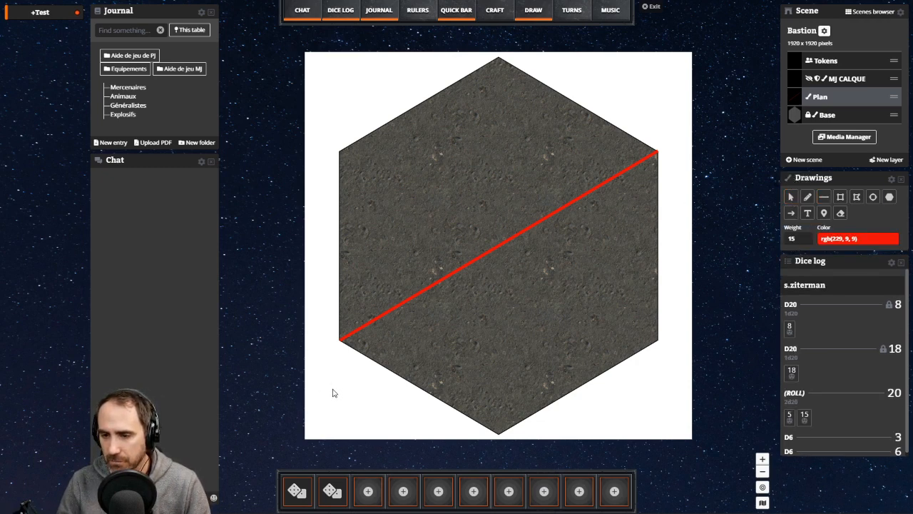
- Draw a short horizontal red line as a legend mark in the white area below the hexagon's lower-left corner
mouse_move(333, 390)
left_mouse_down()
mouse_move(324, 390)
mouse_move(359, 384)
mouse_move(339, 386)
left_mouse_up()
left_click(822, 202)
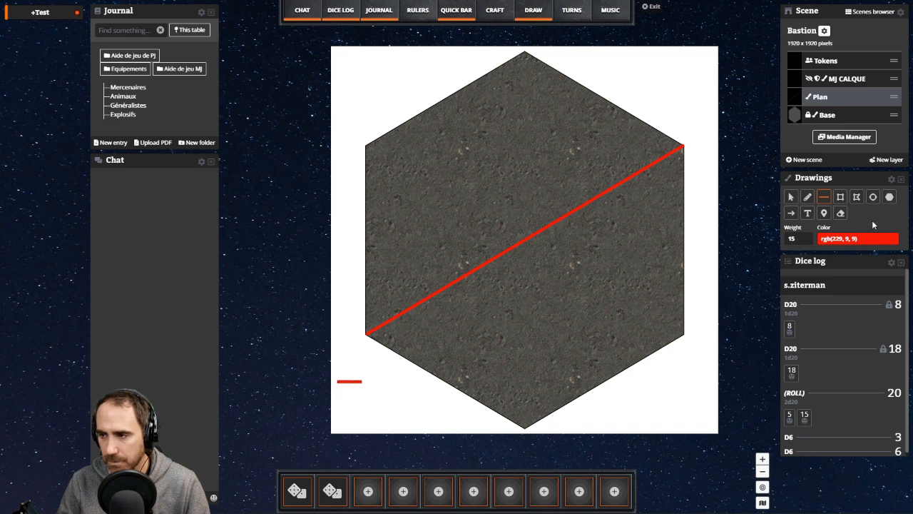
- Place a black text box reading "Tramway" to the right of the short red legend line
left_click(807, 212)
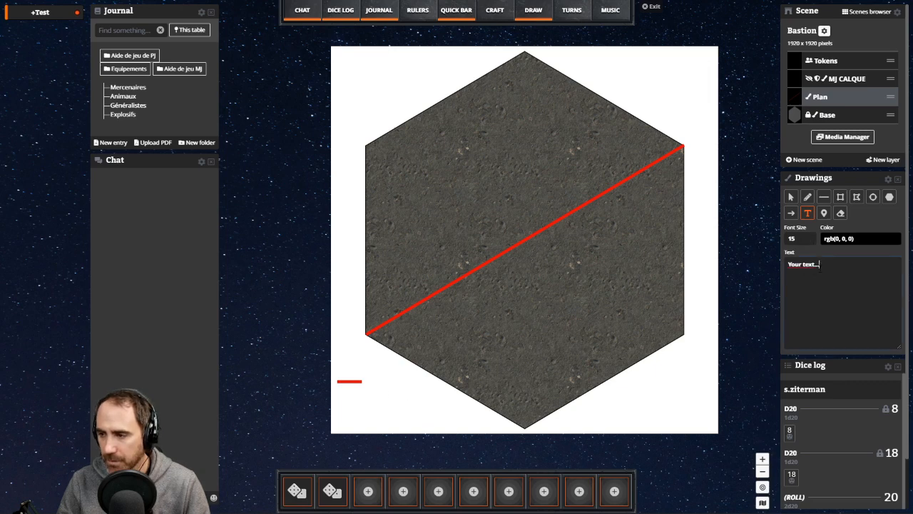
triple_click(819, 264)
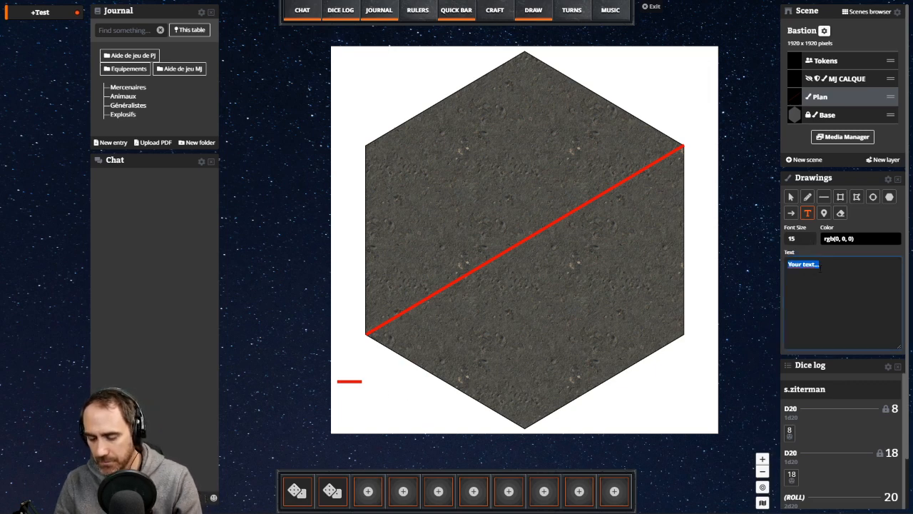
type("Tra")
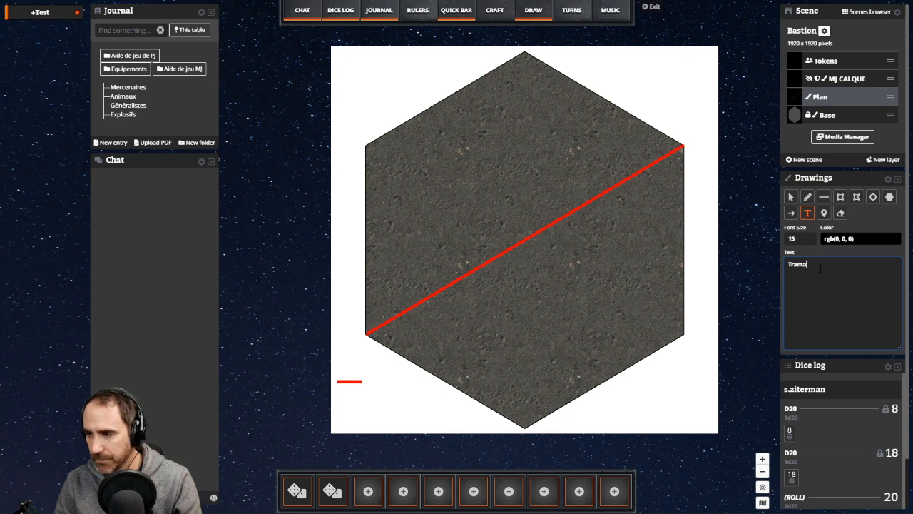
type("mway")
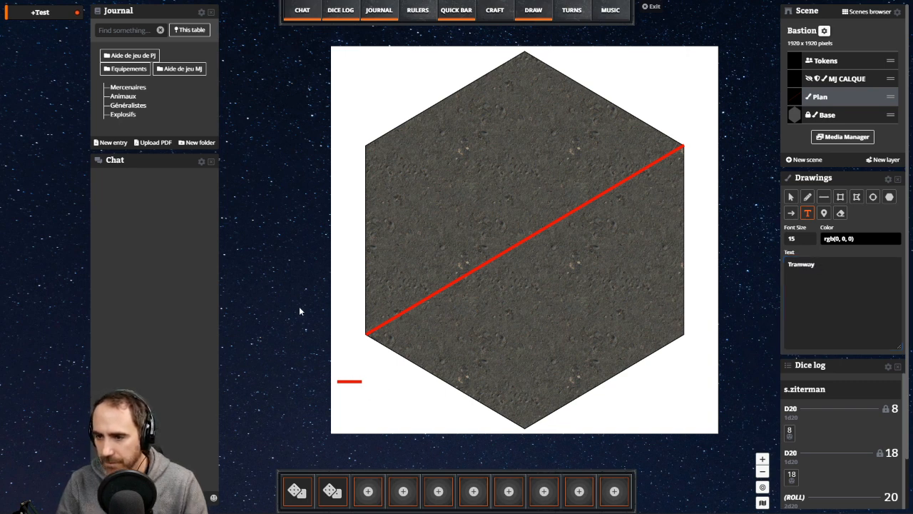
left_click(807, 212)
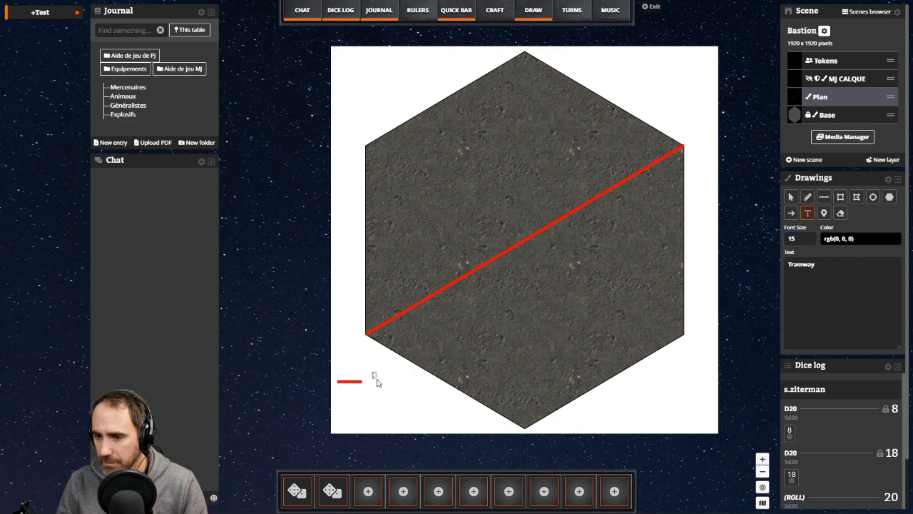
left_click_drag(373, 374, 416, 385)
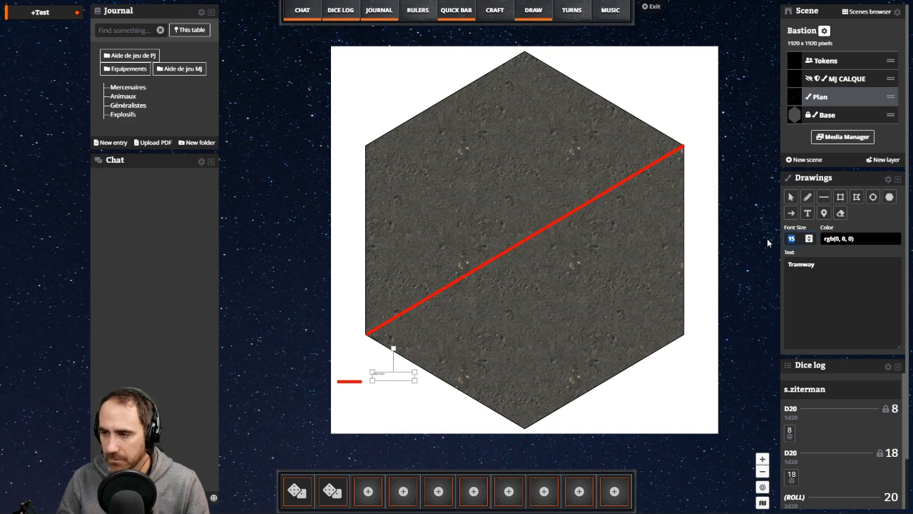
- Set the Tramway label's font size to 50 and align it closely beside the red legend line
type("40")
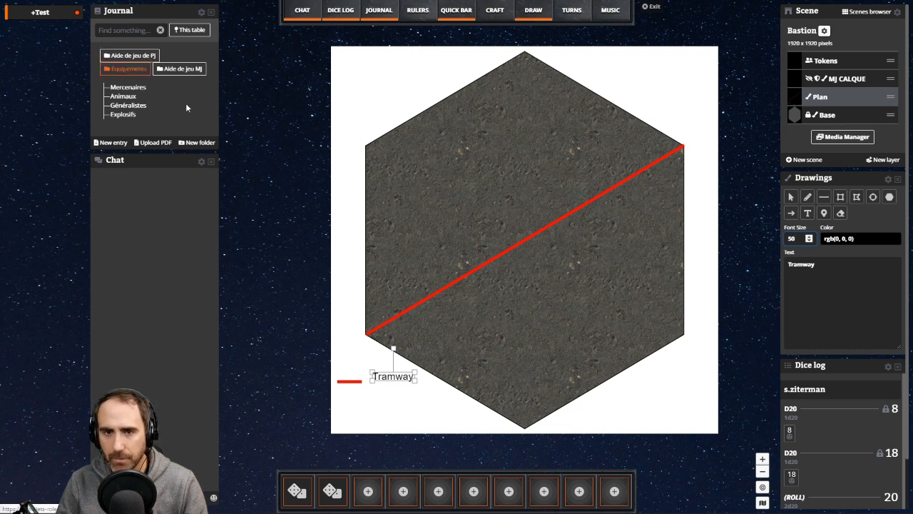
left_click(524, 286)
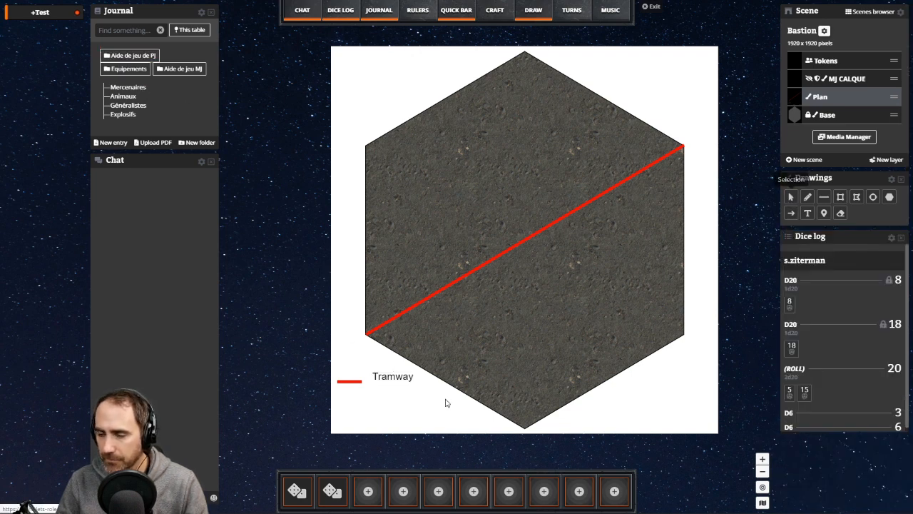
left_click_drag(384, 380, 377, 385)
left_click(332, 330)
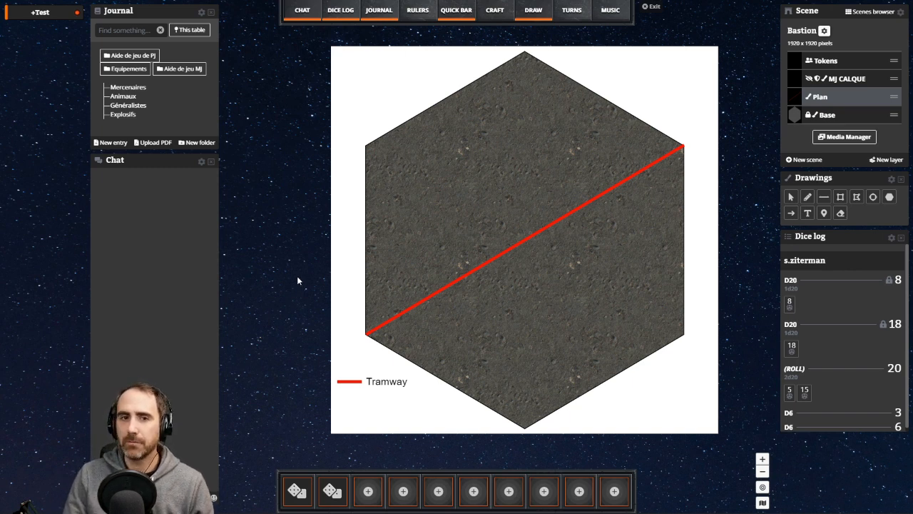
- Set the free drawing weight to 15
left_click(806, 197)
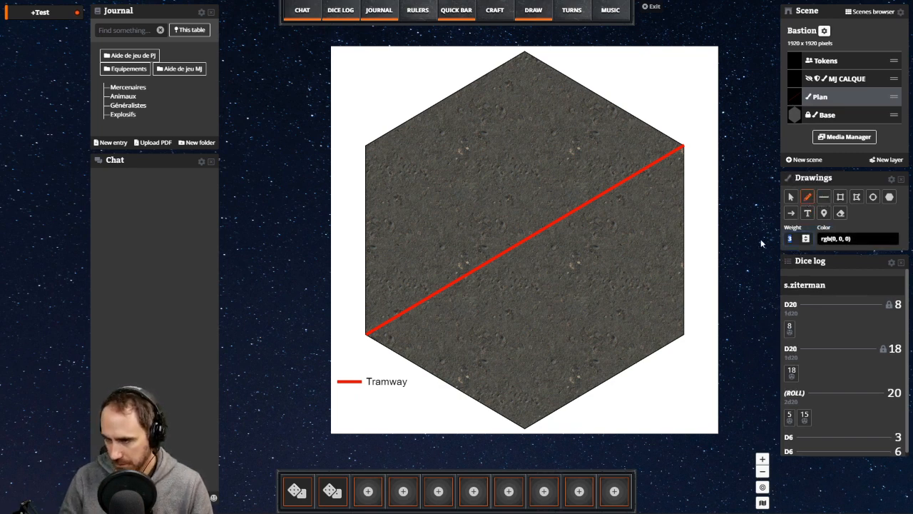
type("15")
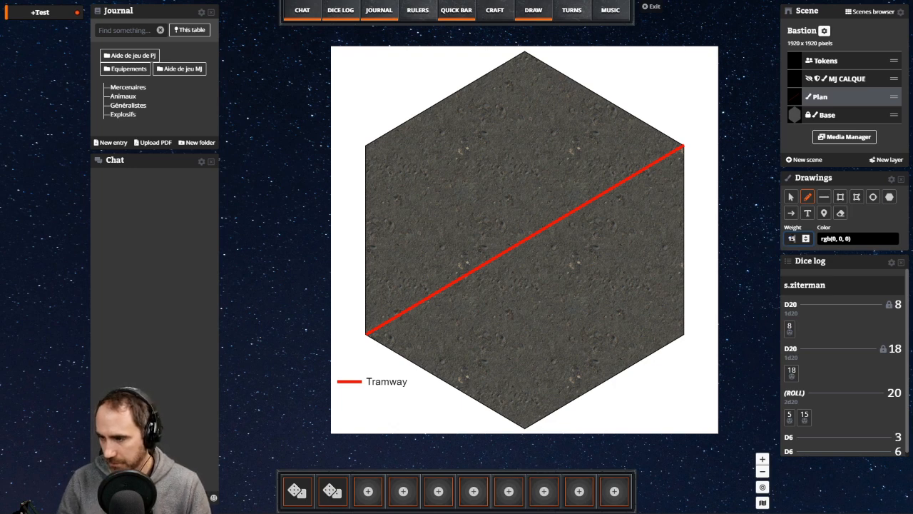
left_click_drag(796, 239, 757, 238)
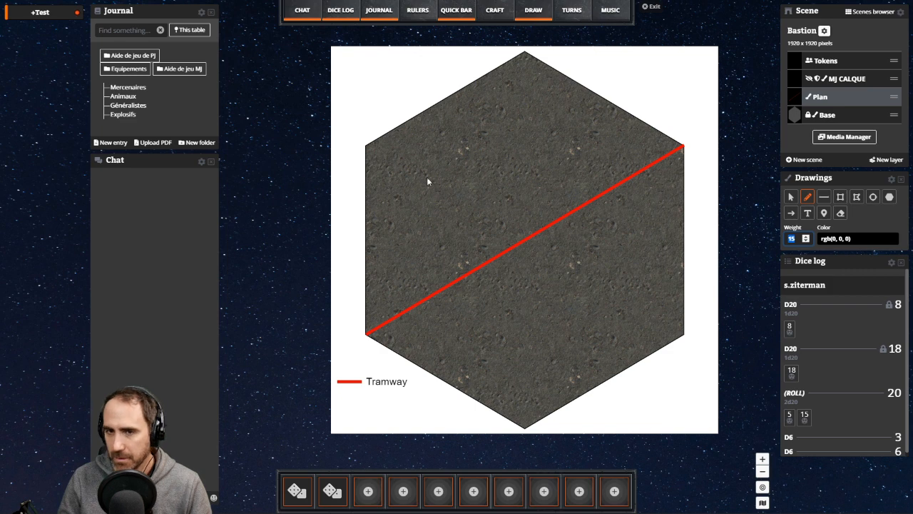
- Try a line weight of 25 on the diagonal red tramway line
left_click(790, 196)
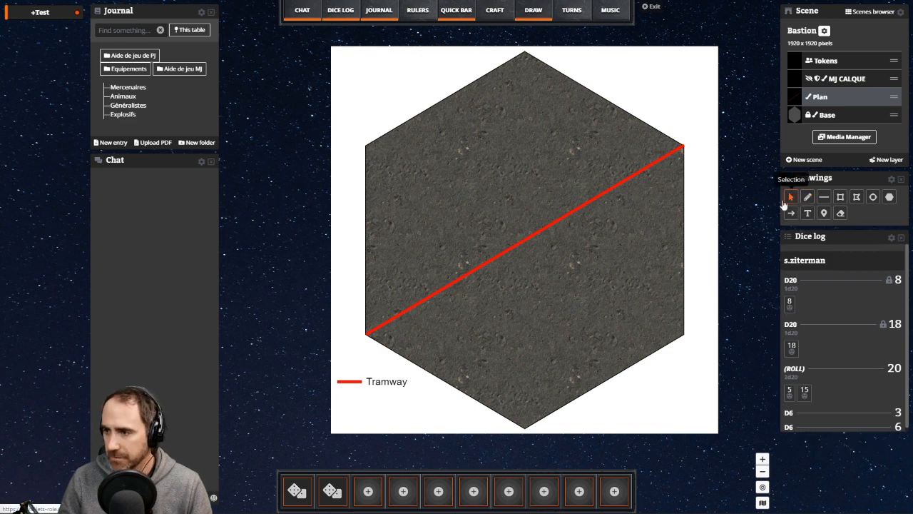
left_click(570, 214)
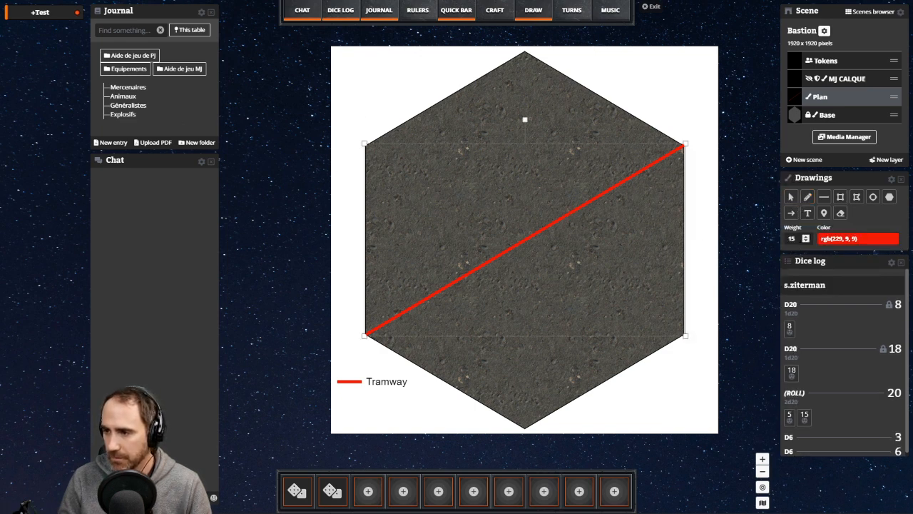
type("25")
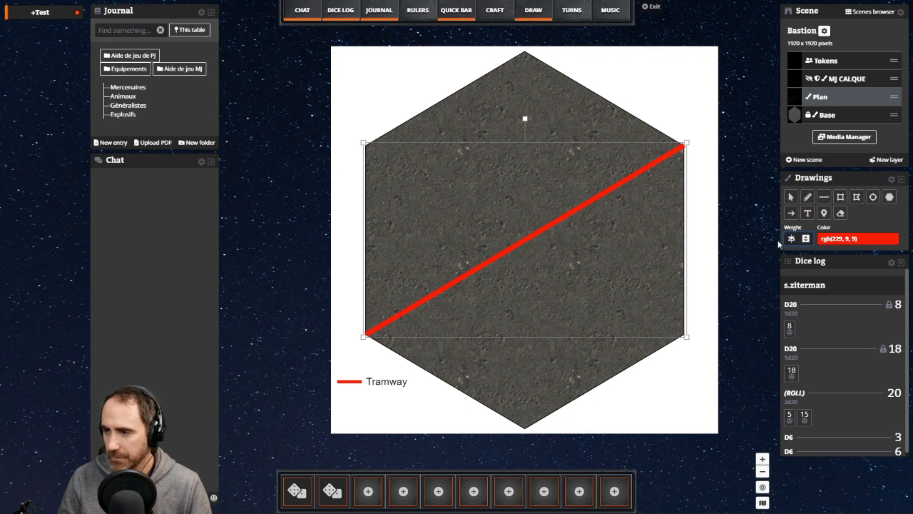
- Set up free drawing with a weight of 30 and the blue colour rgb(11, 78, 168)
left_click(807, 196)
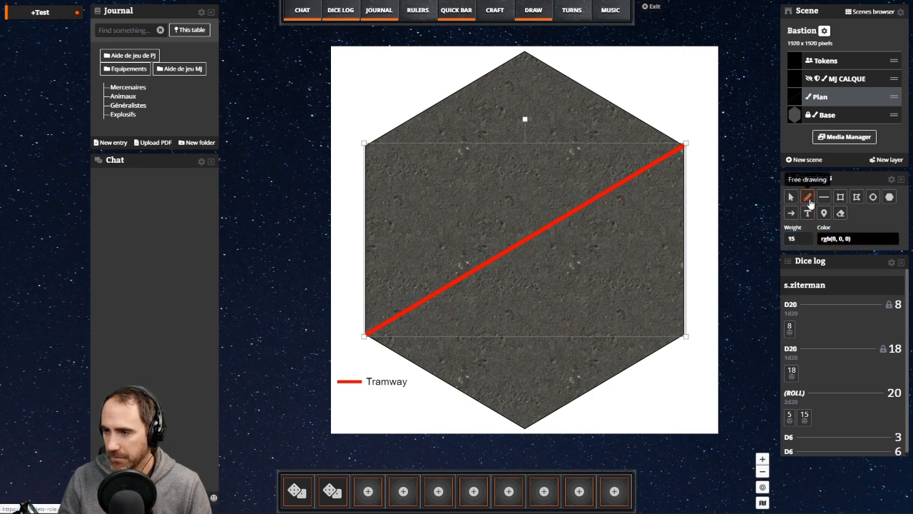
left_click_drag(798, 240, 759, 241)
type("30")
left_click(851, 243)
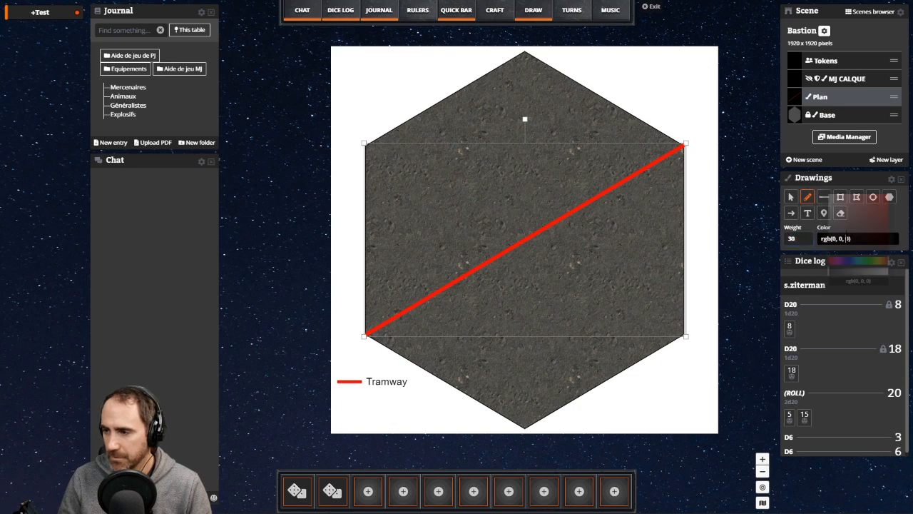
left_click(846, 260)
mouse_move(859, 232)
left_mouse_down()
mouse_move(878, 237)
mouse_move(851, 261)
mouse_move(884, 213)
left_mouse_up()
left_click(740, 241)
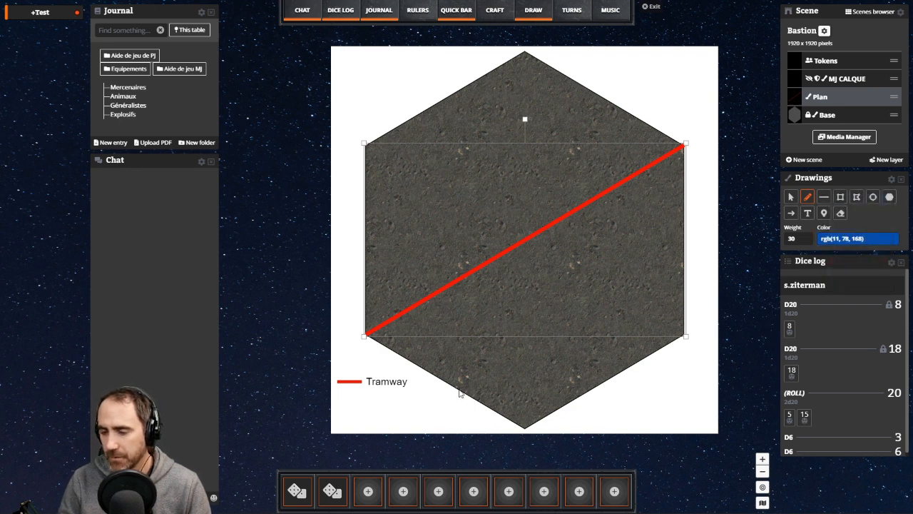
- Draw a winding blue line from the hexagon's lower-left edge across the red tramway line to its upper-right edge
mouse_move(460, 391)
left_mouse_down()
mouse_move(483, 350)
mouse_move(477, 311)
left_mouse_up()
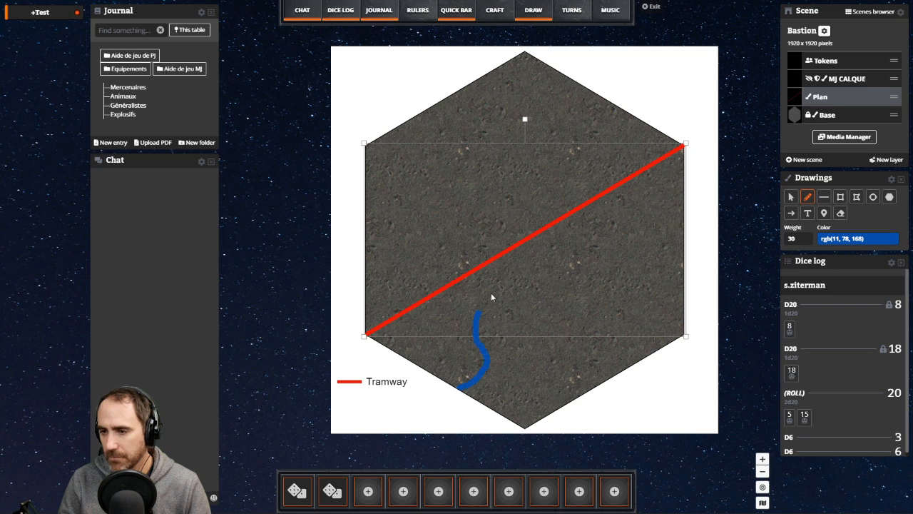
left_click_drag(542, 144, 596, 100)
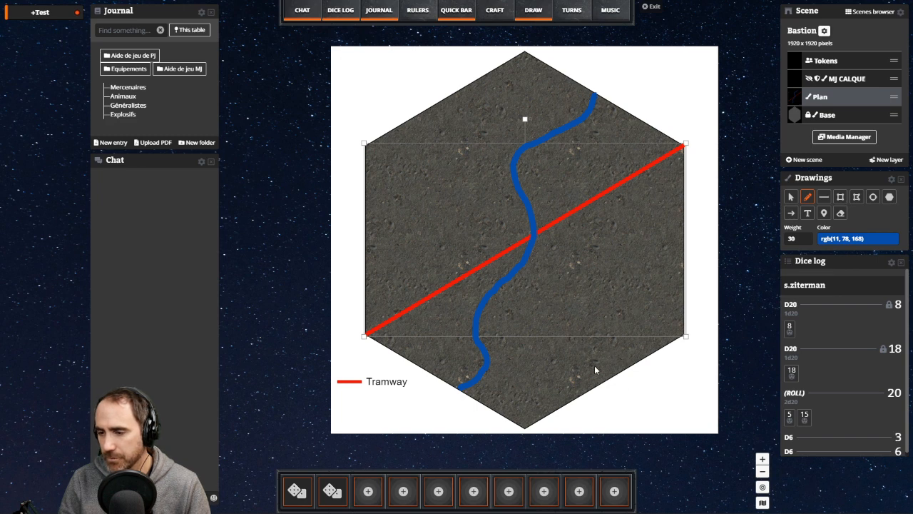
left_click(807, 196)
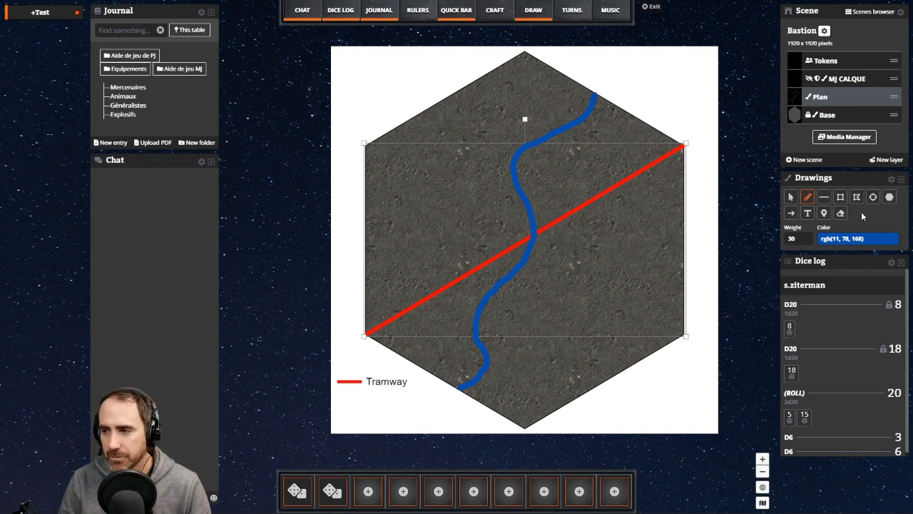
- Reposition the winding blue line slightly up and to the left, keeping its ends at the hexagon's edges
left_click(789, 198)
left_click(520, 185)
left_click(516, 186)
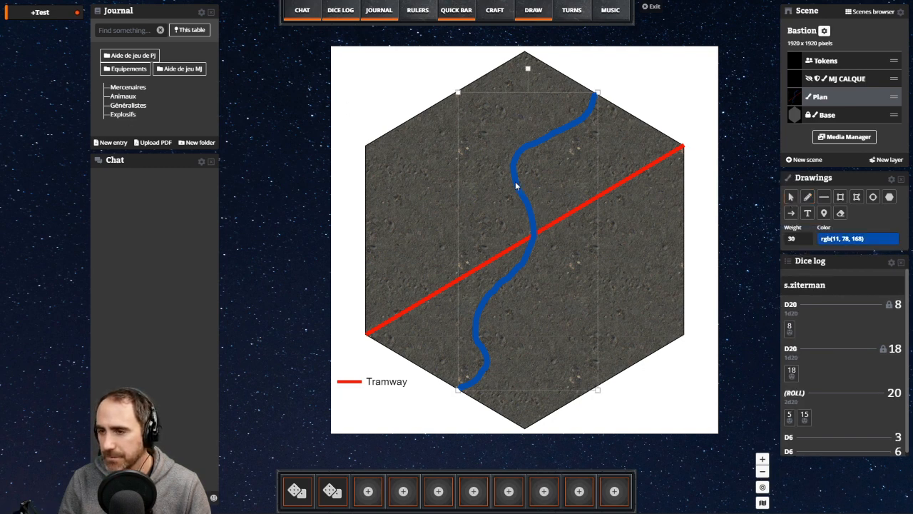
left_click_drag(516, 182, 520, 185)
left_click(469, 213)
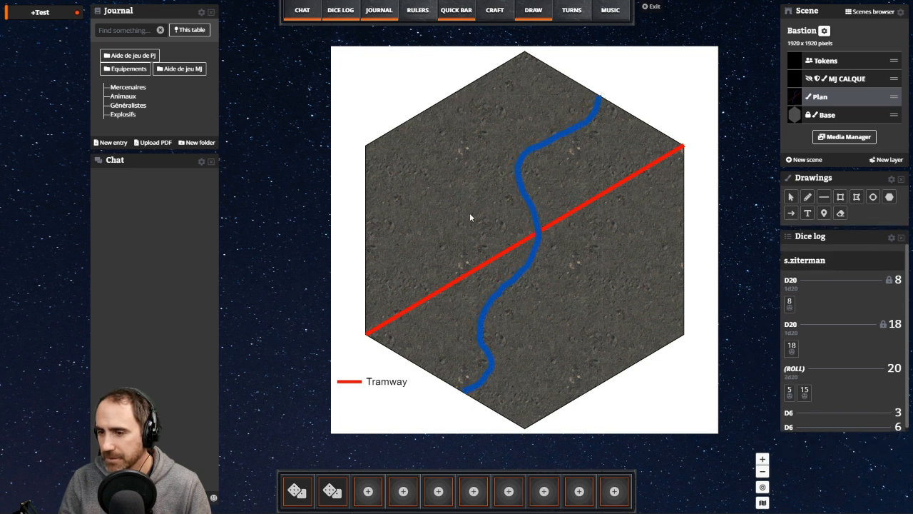
left_click(517, 194)
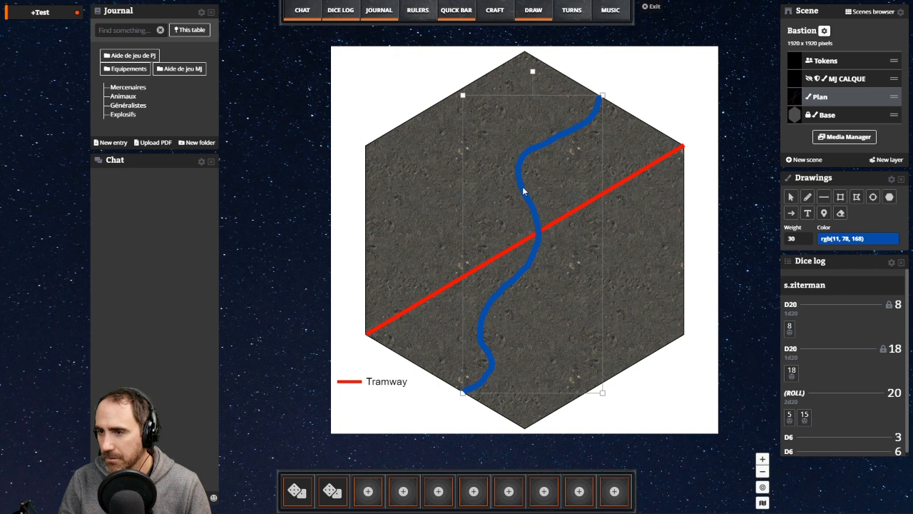
left_click_drag(523, 191, 513, 181)
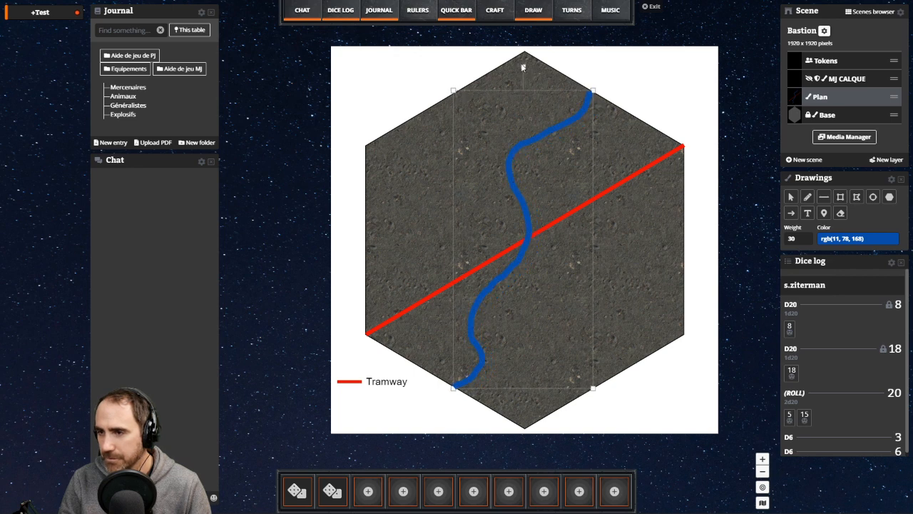
left_click(672, 204)
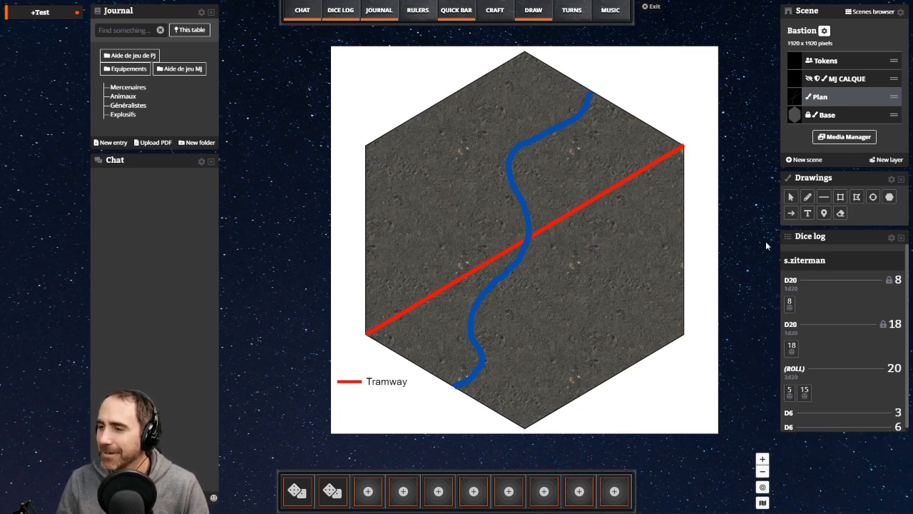
- Draw a second winding blue line from the hexagon's right edge, through the first blue line, to its upper-left edge
left_click(807, 197)
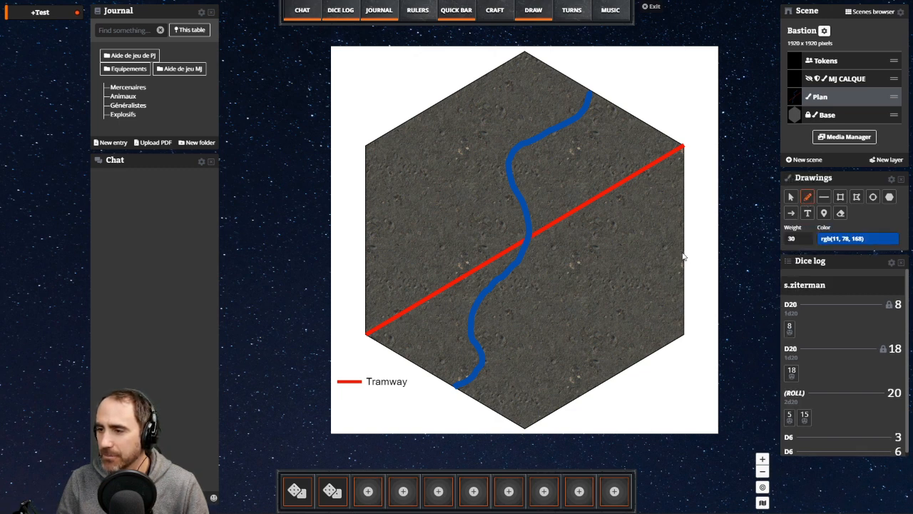
mouse_move(623, 204)
left_mouse_down()
mouse_move(532, 188)
mouse_move(479, 135)
mouse_move(404, 127)
left_mouse_up()
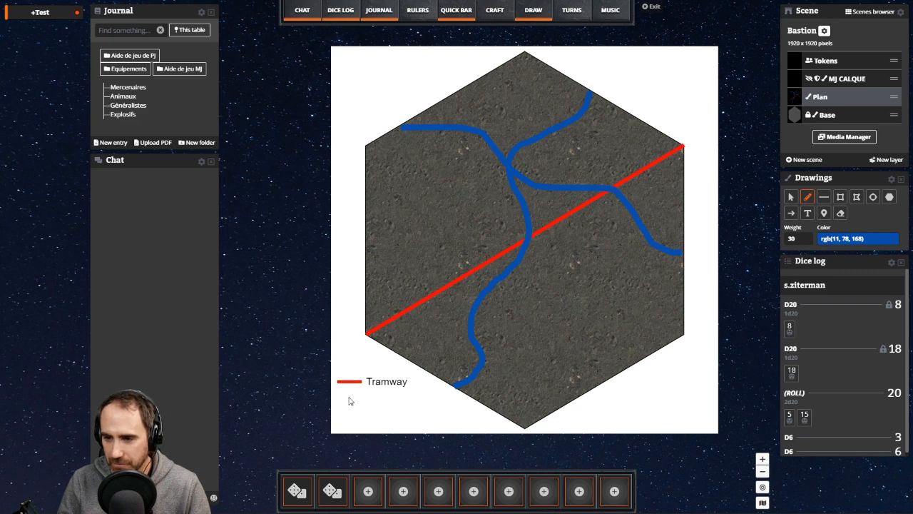
- Draw a short blue legend line of weight 15 just below the red Tramway mark, and delete it
double_click(792, 238)
type("15")
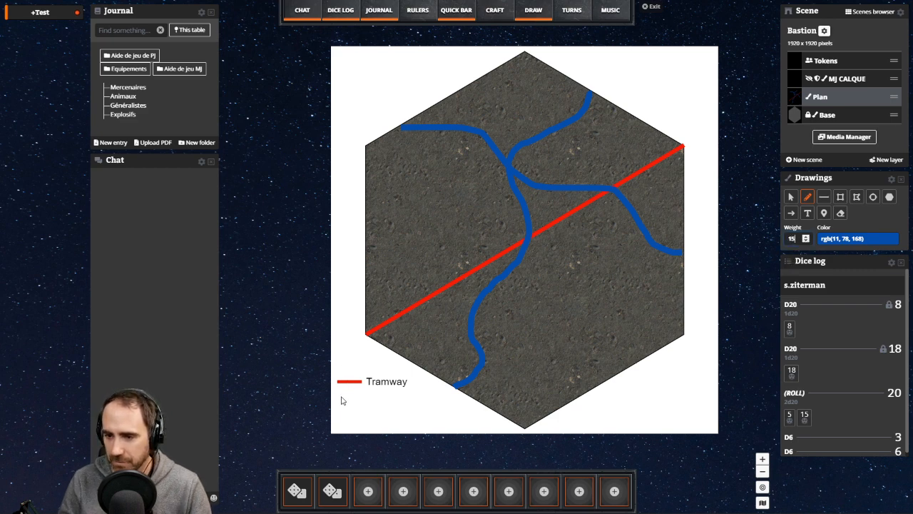
left_click_drag(337, 395, 359, 397)
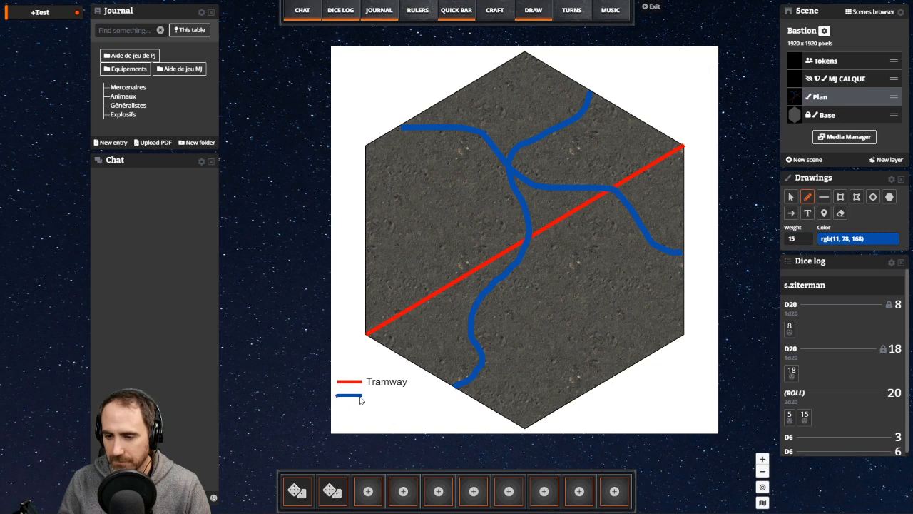
key("Escape")
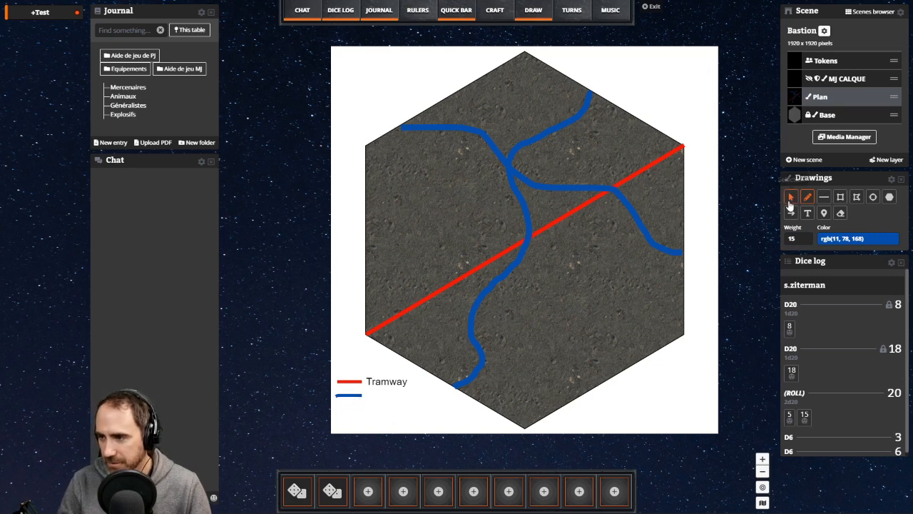
left_click(342, 396)
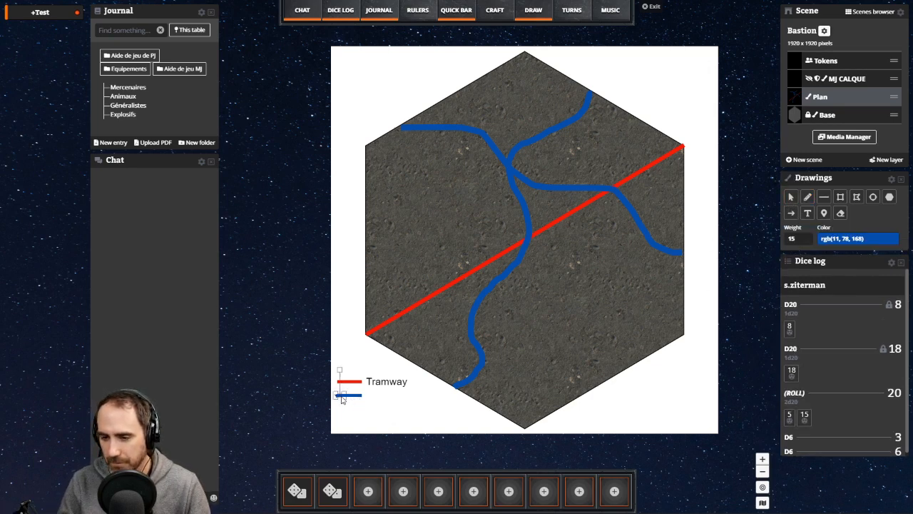
key("Delete")
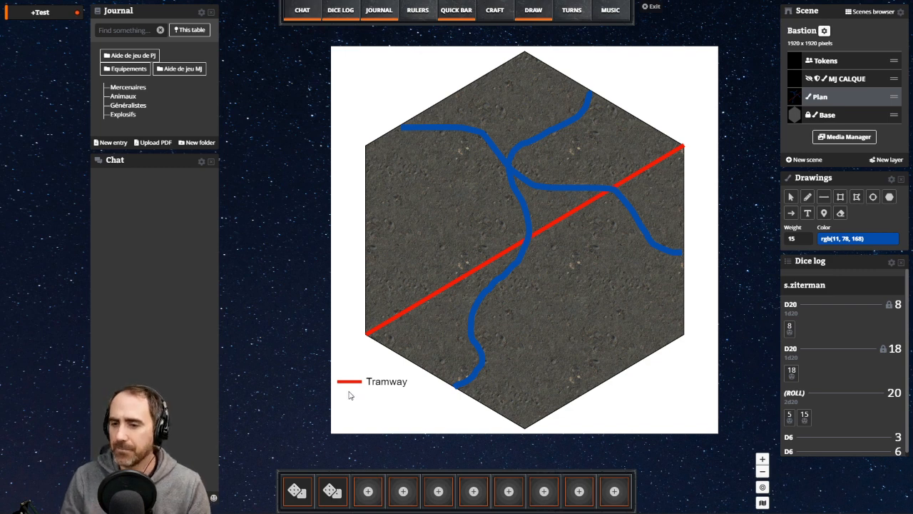
- Redraw the short blue legend line slightly lower below the Tramway mark, nudge it upward, and delete it
mouse_move(340, 396)
left_mouse_down()
mouse_move(350, 401)
mouse_move(332, 401)
left_mouse_up()
left_click(807, 197)
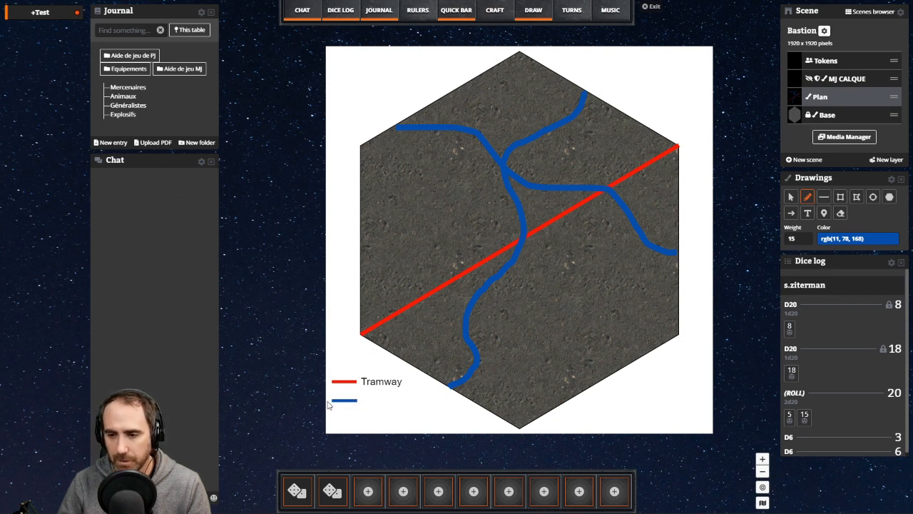
left_click(790, 199)
left_click_drag(339, 401, 340, 399)
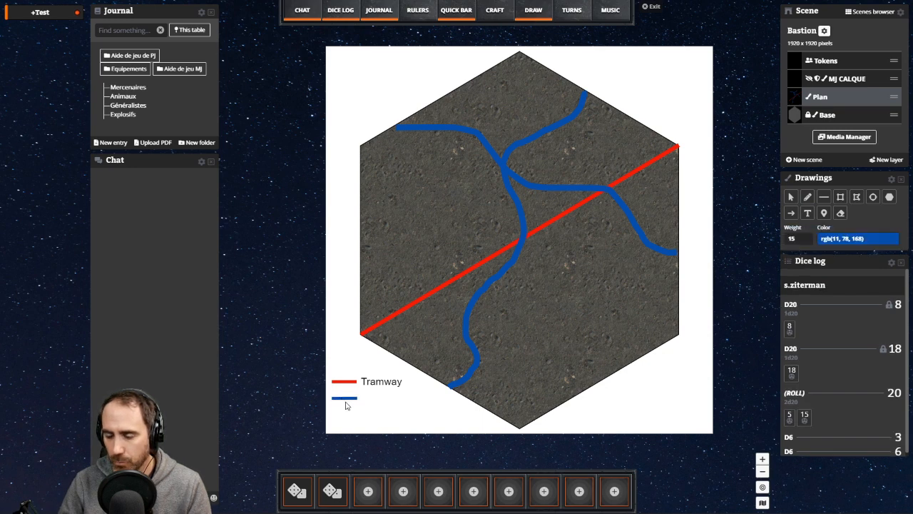
key("Delete")
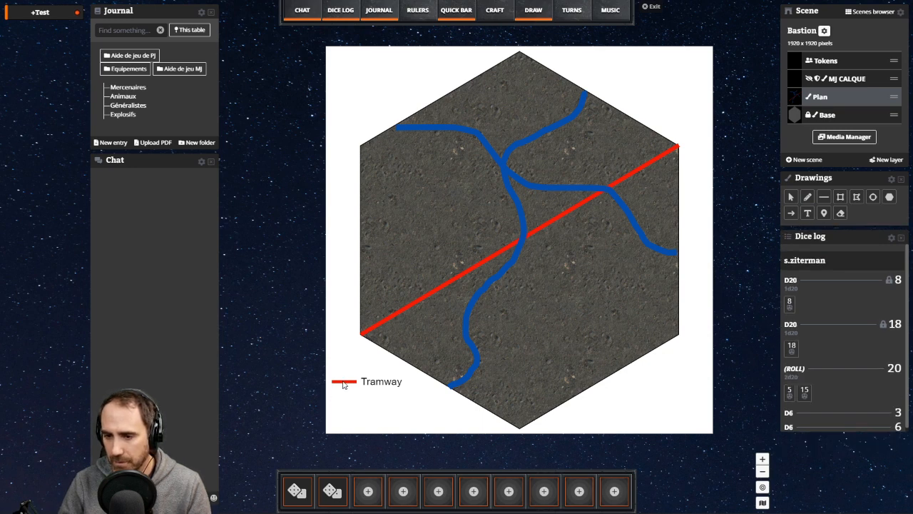
- Select the short red legend line beside the Tramway label and open its stacking order options
left_click(343, 383)
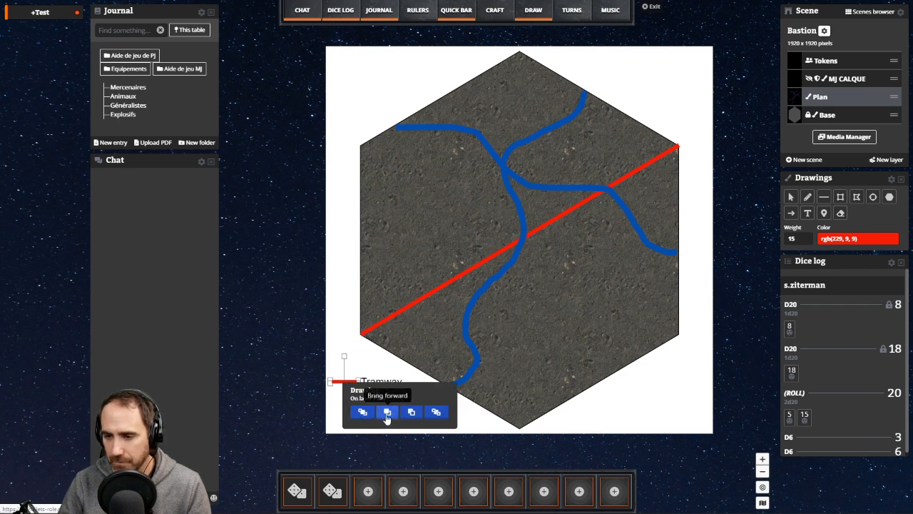
- Send the red legend line beside the Tramway label to the back of the Plan layer
left_click(437, 413)
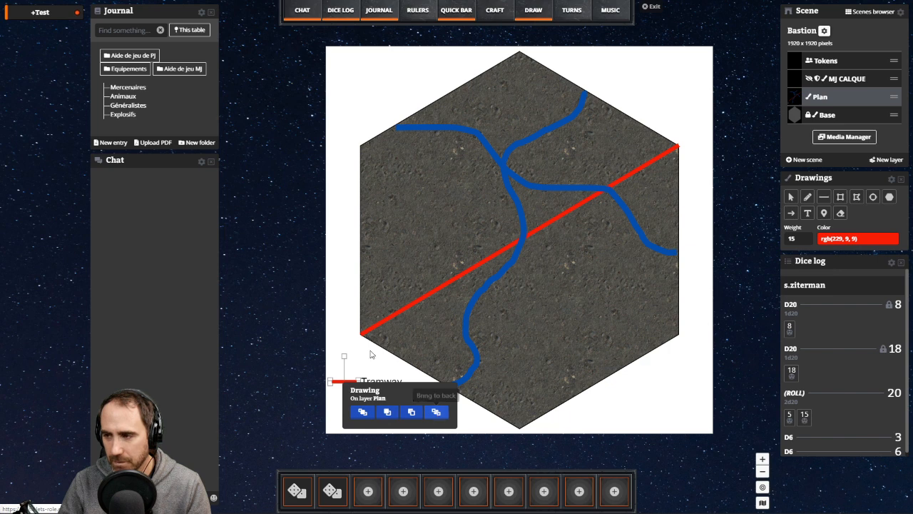
left_click(350, 408)
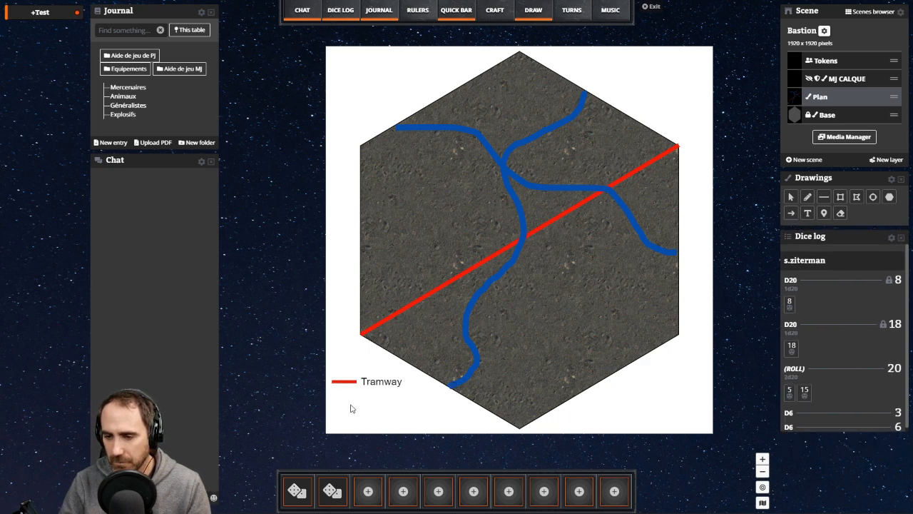
left_click(347, 383)
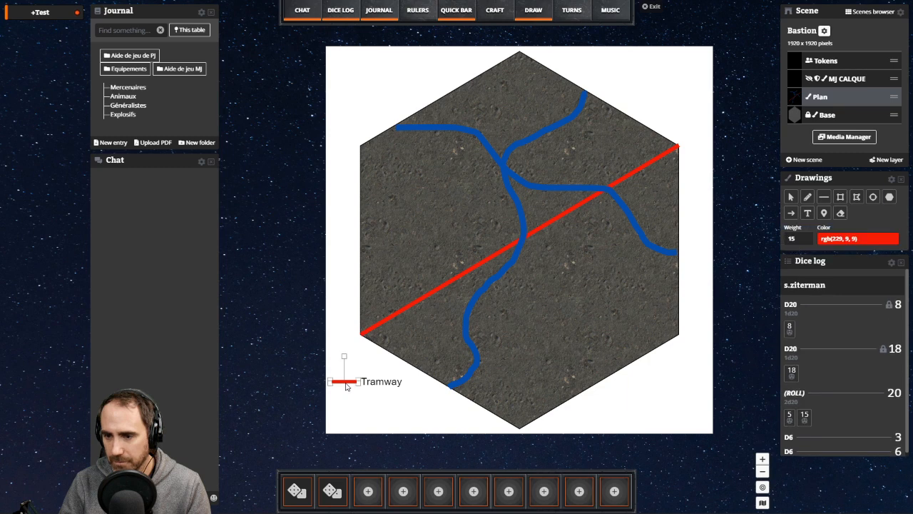
left_click(399, 384)
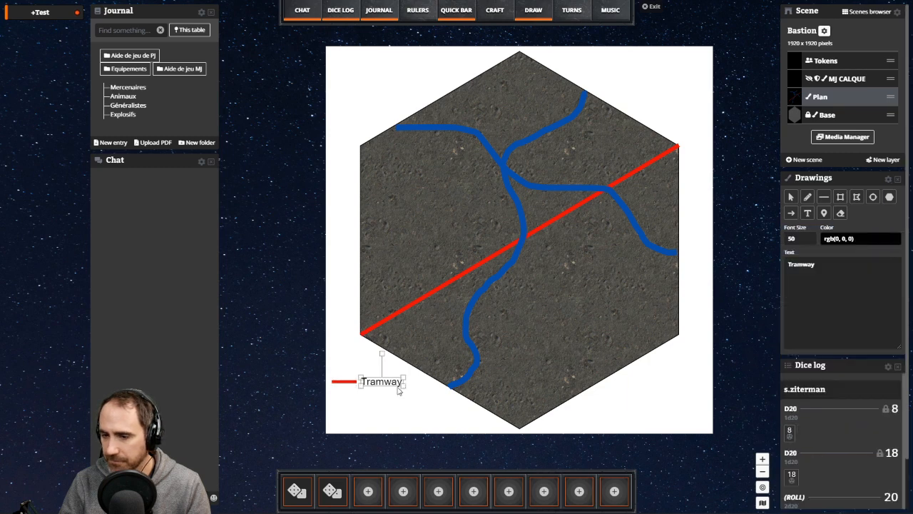
left_click(378, 403)
left_click(350, 383)
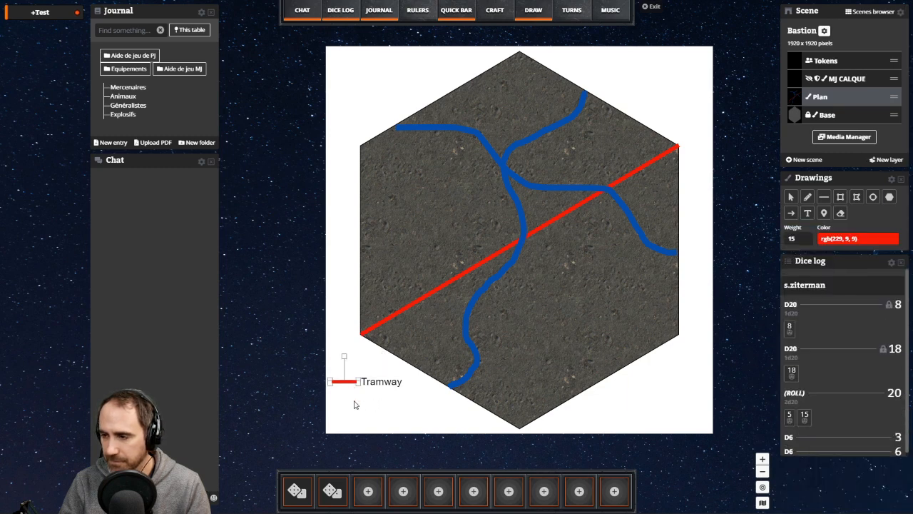
left_click(356, 406)
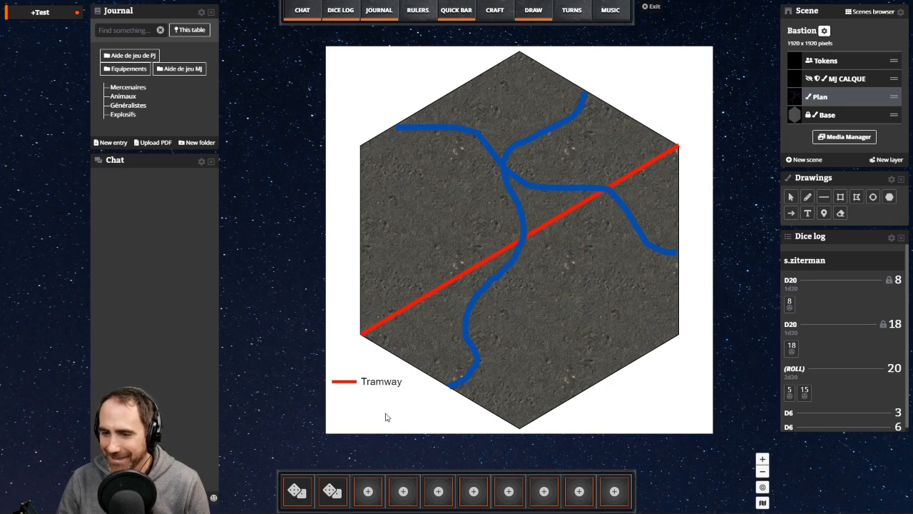
- Draw a short blue freehand legend line of weight 15 under the red Tramway line and align it
left_click(807, 197)
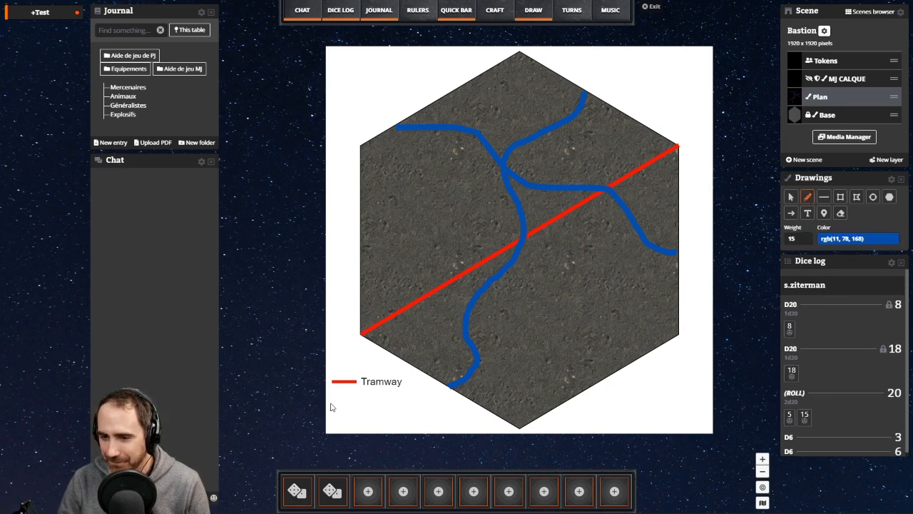
left_click_drag(334, 401, 353, 401)
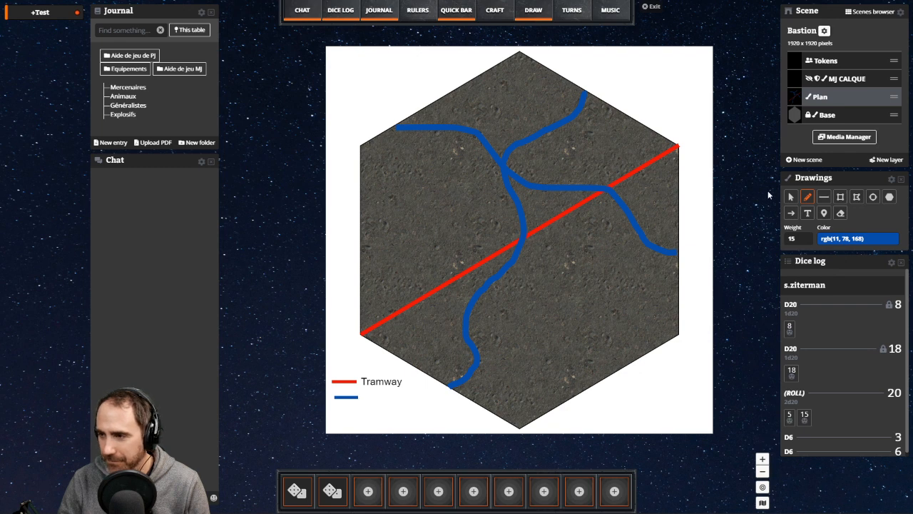
left_click(790, 197)
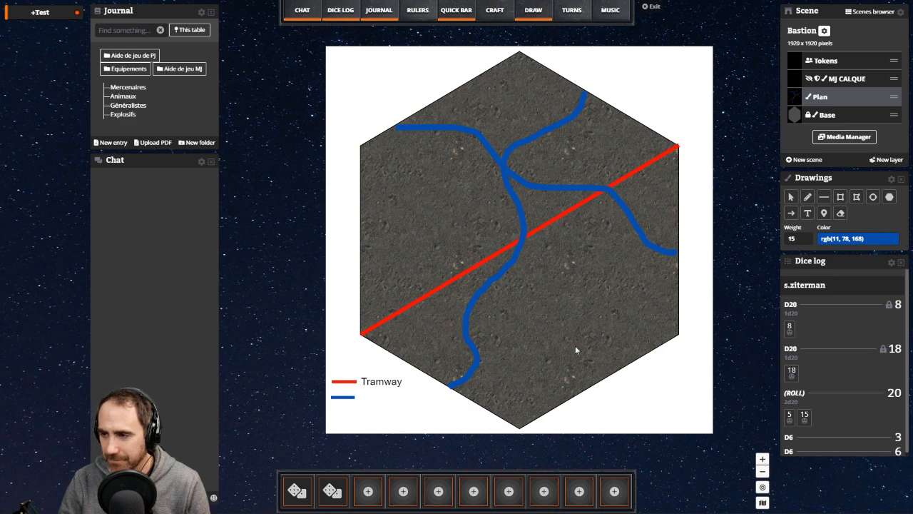
- Add the black text label "Rivière" at font size 50 beside the blue legend line
left_click(806, 213)
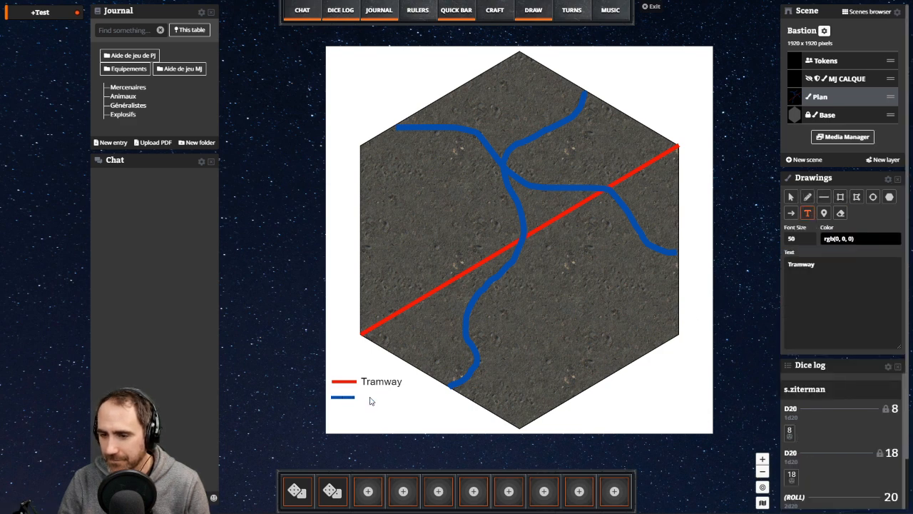
left_click_drag(370, 401, 412, 406)
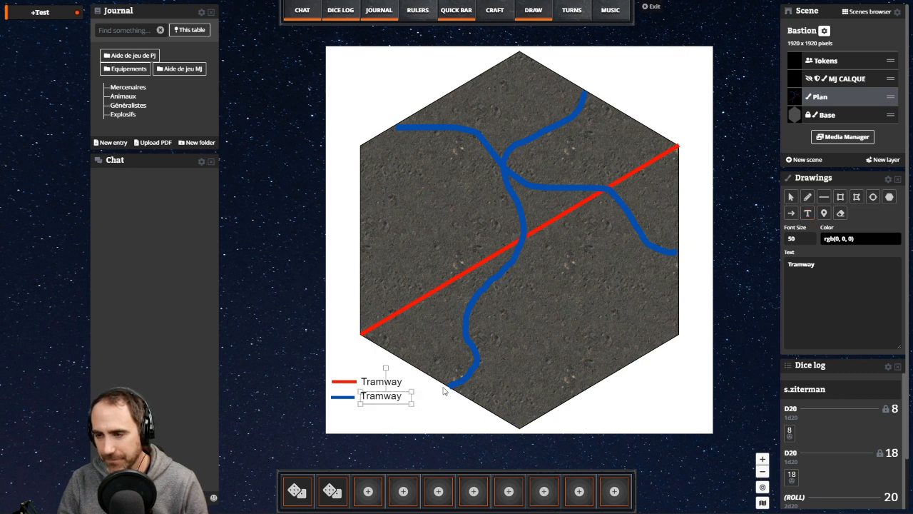
left_click_drag(820, 264, 758, 260)
type("RFi")
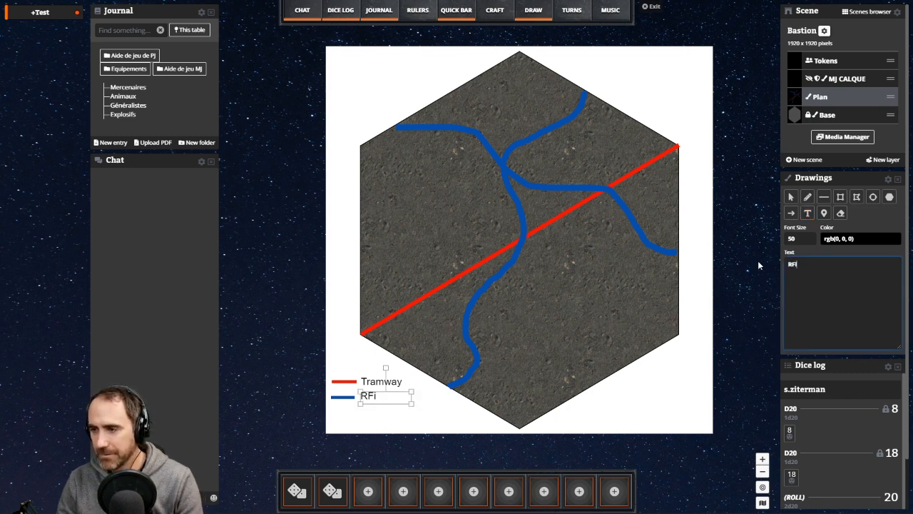
key("BackSpace")
type("ivière")
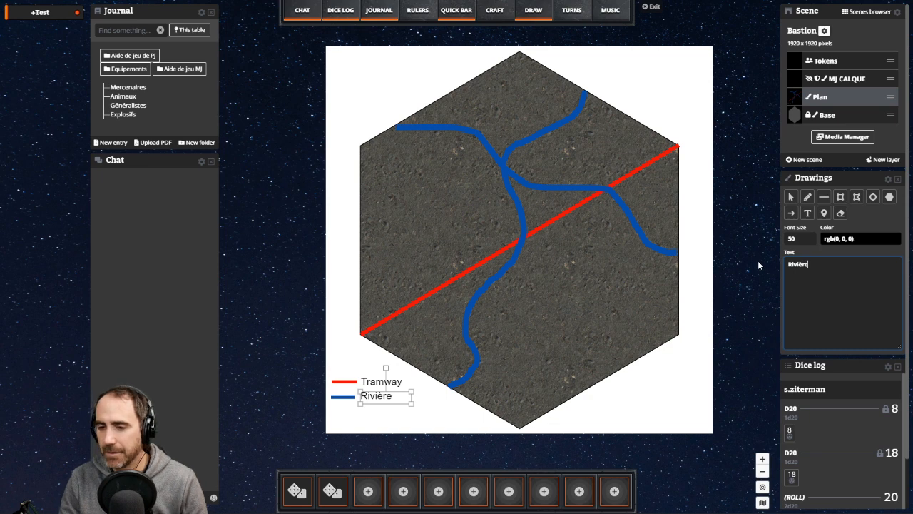
left_click(350, 197)
left_click(793, 197)
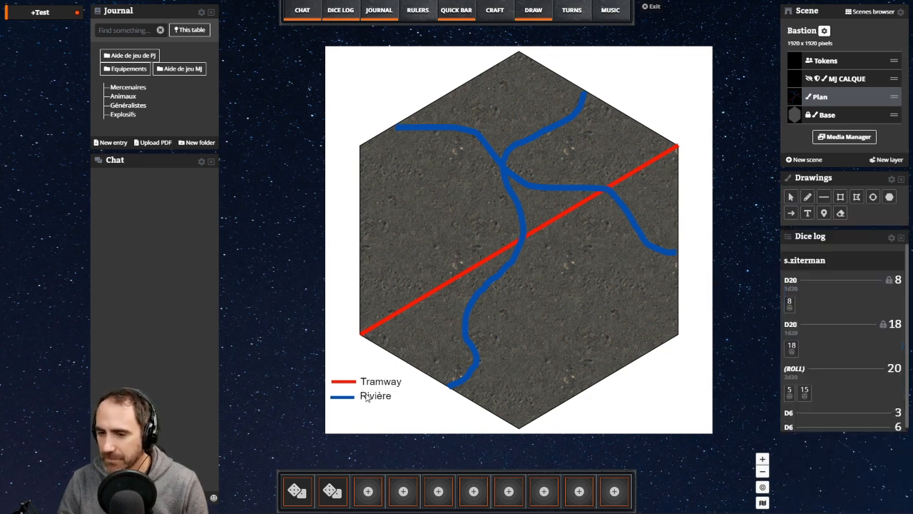
- Nudge the Rivière label slightly to line it up with the Tramway label and deselect it
left_click(367, 396)
left_click_drag(368, 400, 371, 398)
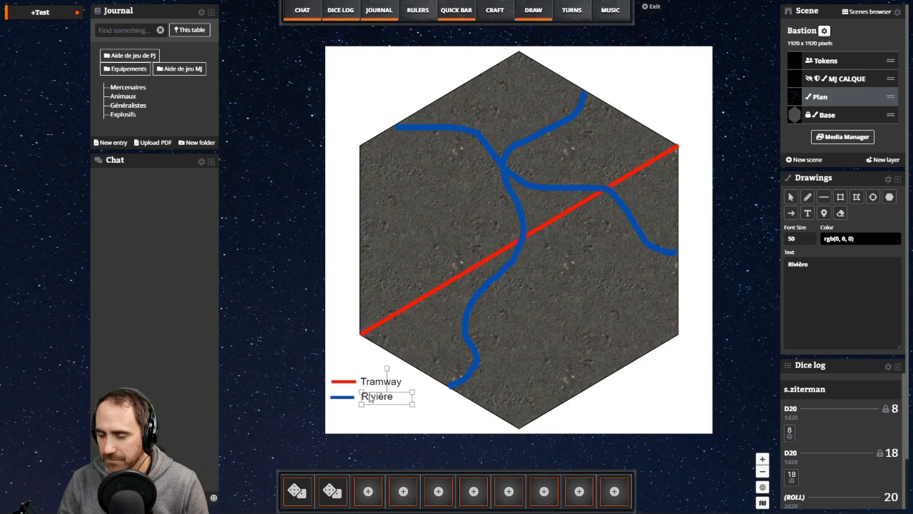
left_click(307, 264)
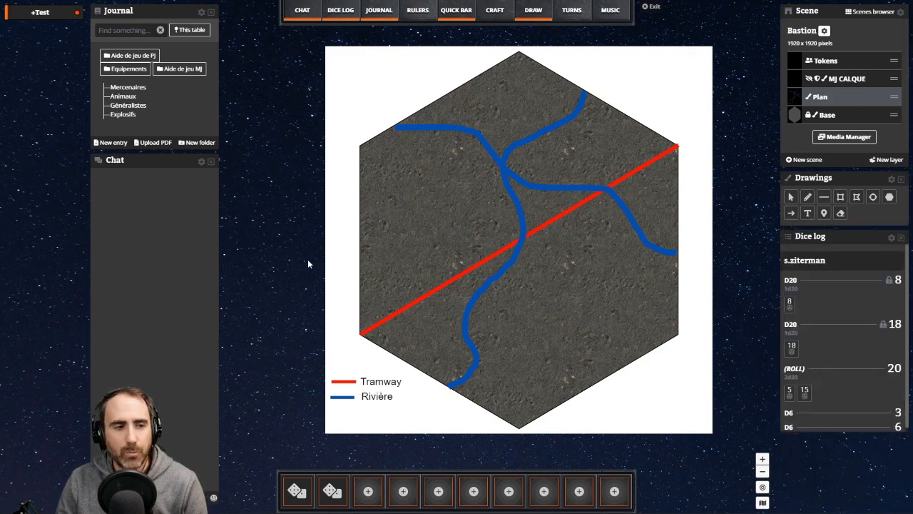
- Consult the Mapping Bastion route rules, return to the map, and set the Line tool to weight 20 and purple rgb(82, 15, 156)
key("alt+Tab")
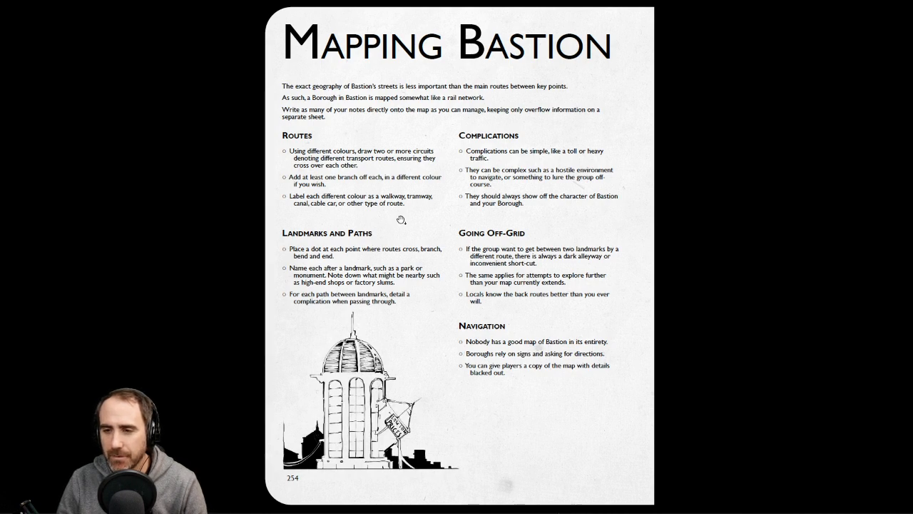
key("alt+Tab")
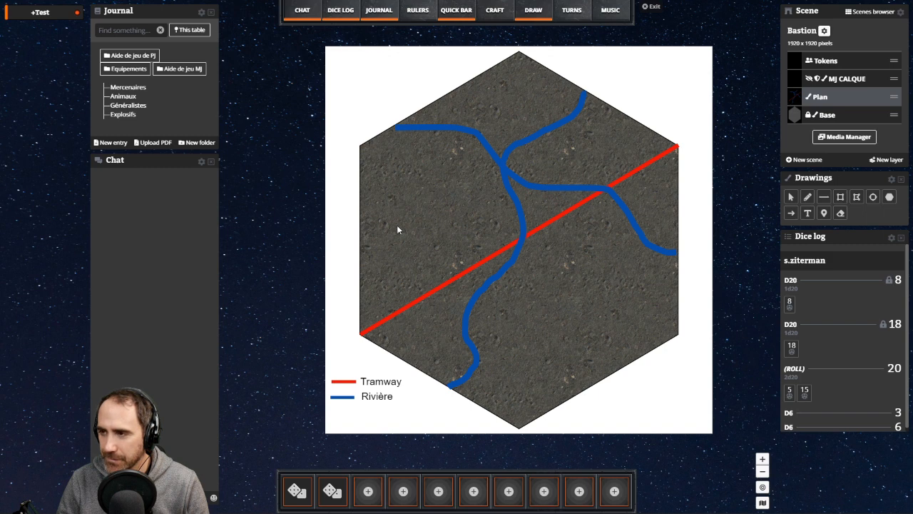
left_click(808, 197)
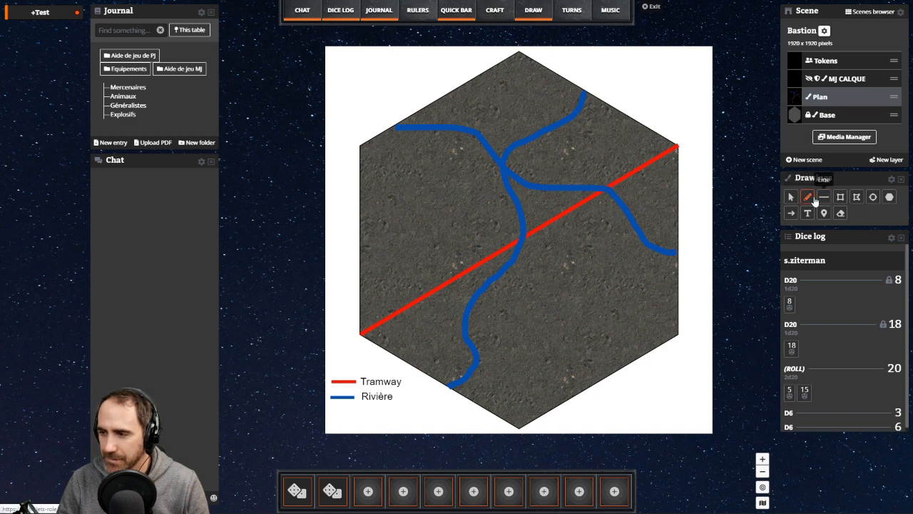
left_click(811, 200)
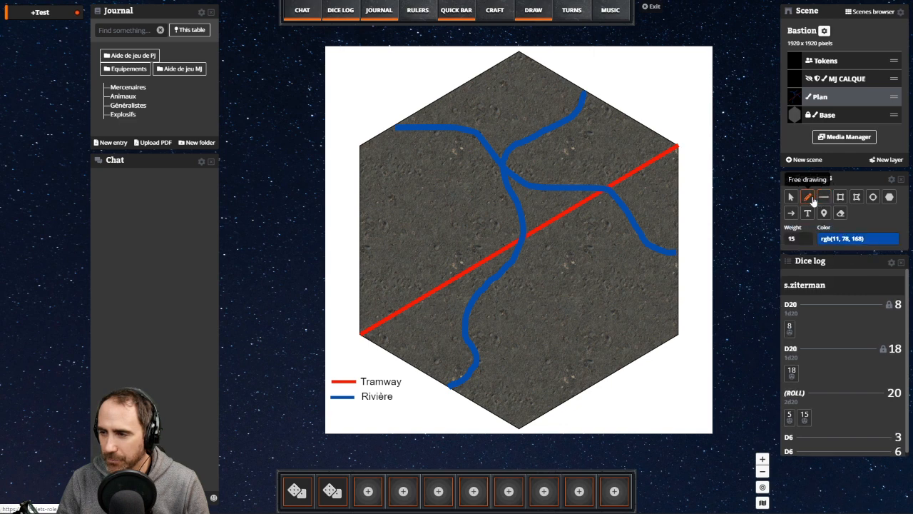
left_click(822, 199)
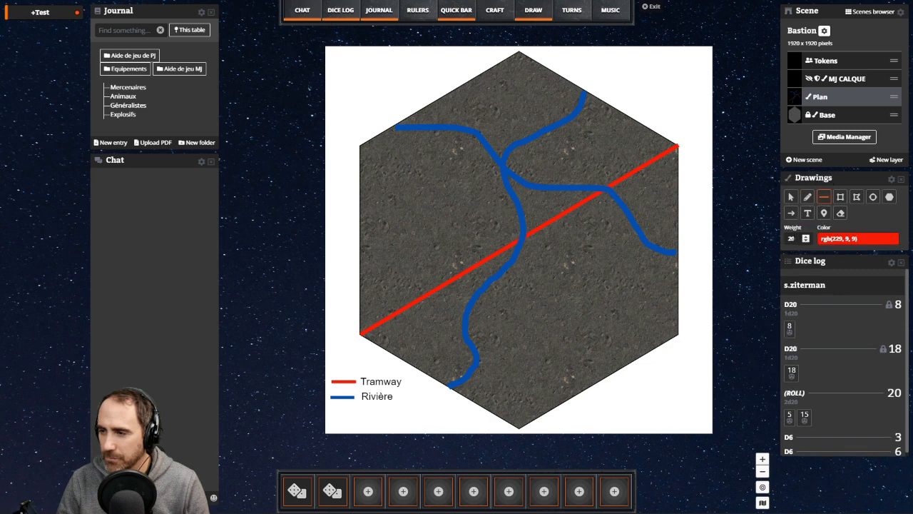
left_click(829, 239)
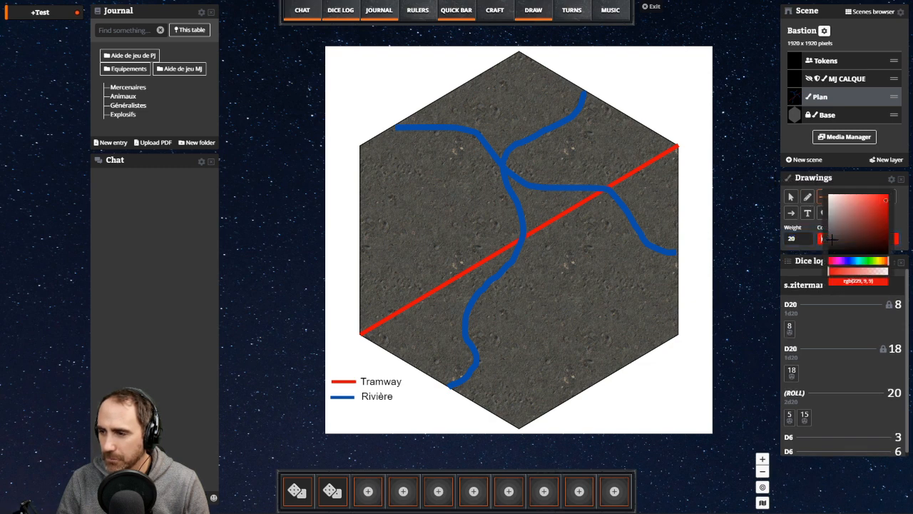
mouse_move(860, 261)
left_mouse_down()
mouse_move(875, 261)
mouse_move(842, 261)
left_mouse_up()
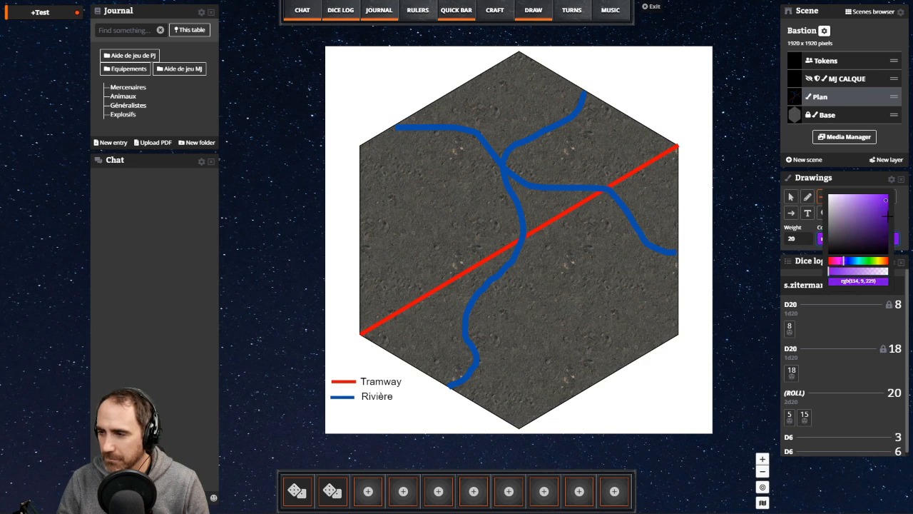
left_click(883, 217)
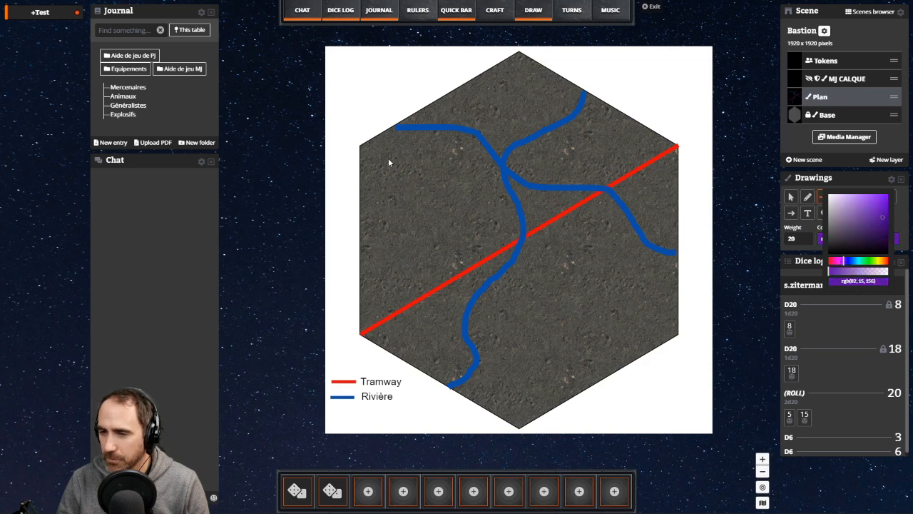
left_click(308, 134)
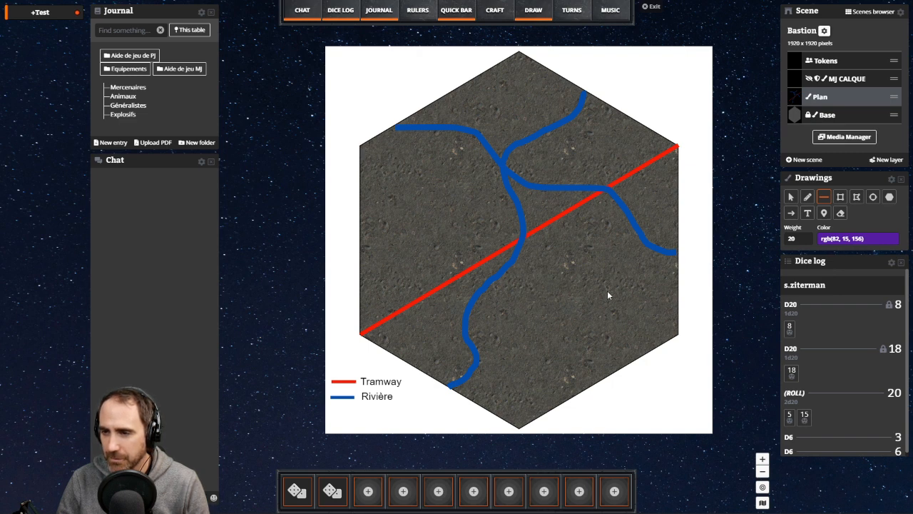
- Draw a hexagon over the map's upper-left edge with a border of 15 in dark purple rgb(43, 12, 77) and no texture
left_click(889, 200)
left_click(810, 263)
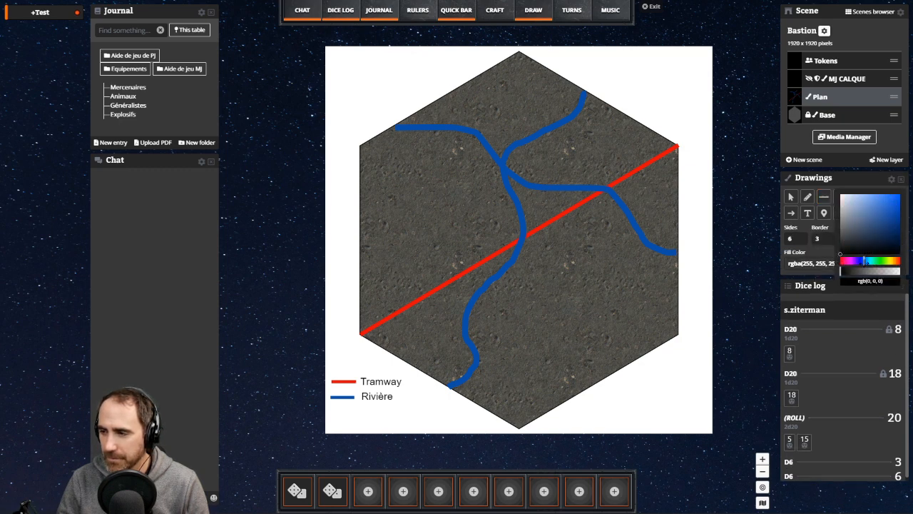
mouse_move(864, 261)
left_mouse_down()
mouse_move(856, 261)
mouse_move(899, 233)
mouse_move(890, 236)
left_mouse_up()
left_click(797, 239)
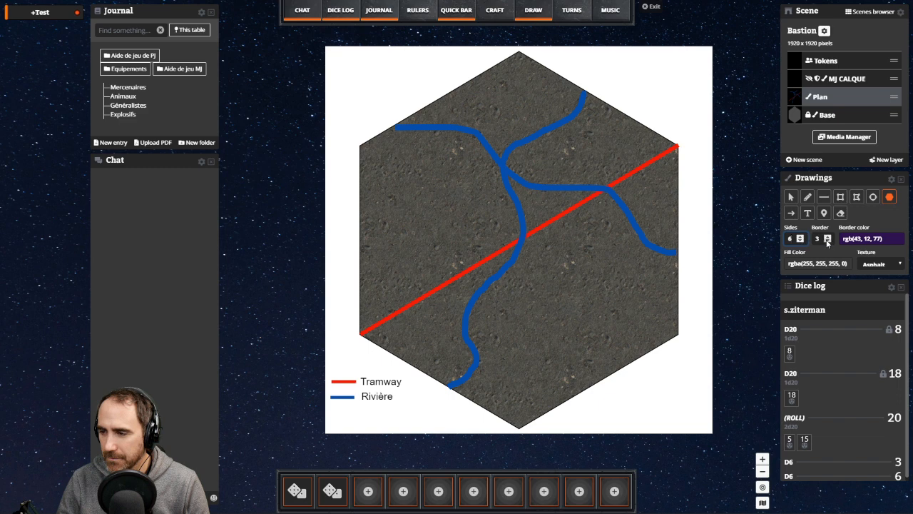
left_click(816, 238)
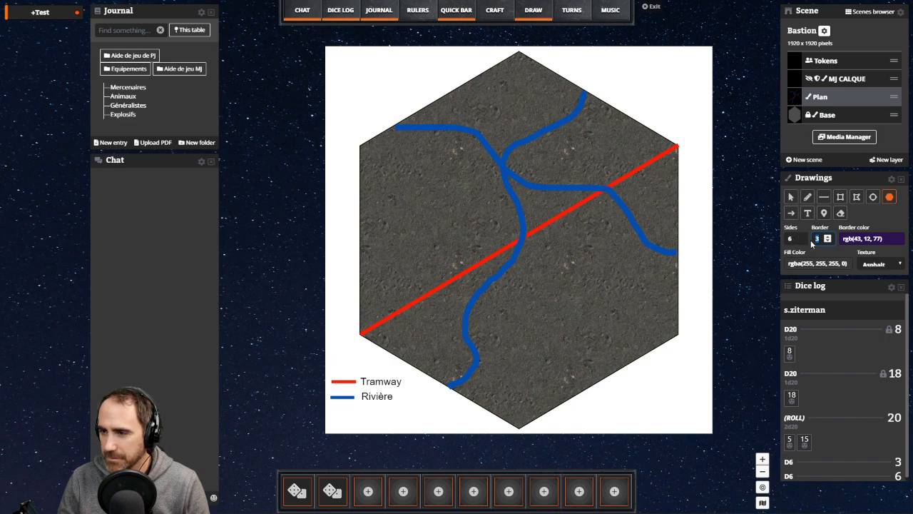
type("15")
left_click(882, 264)
left_click(876, 272)
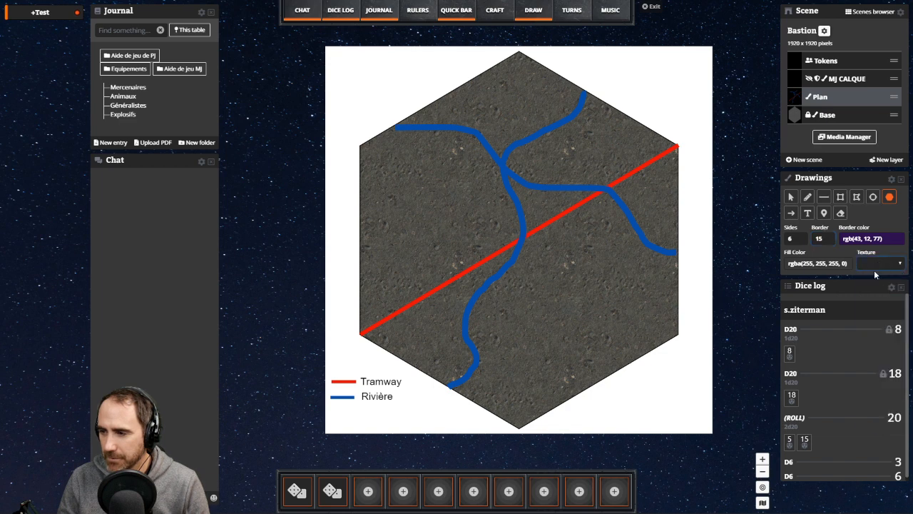
left_click_drag(430, 149, 468, 212)
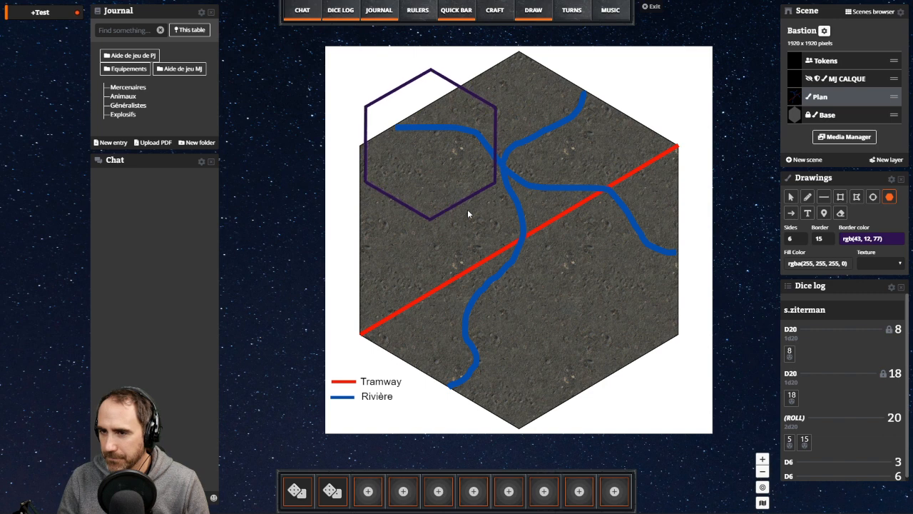
left_click_drag(411, 207, 485, 236)
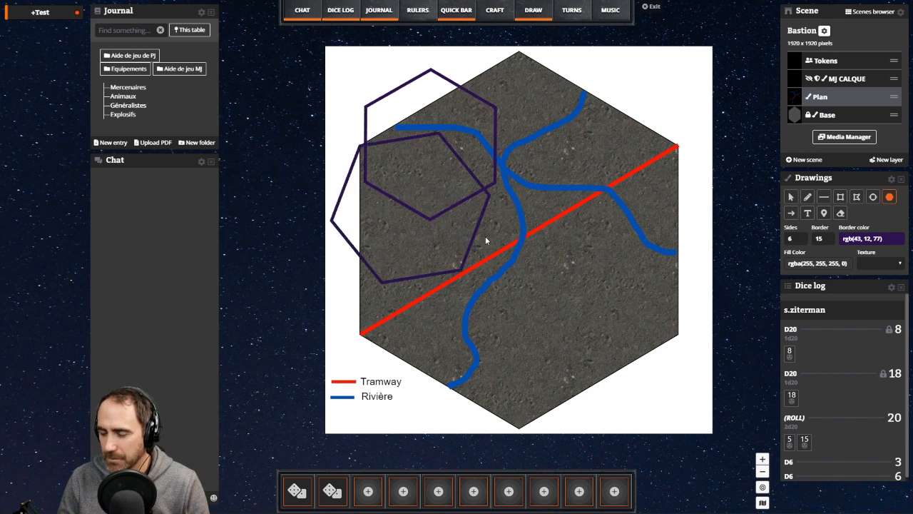
left_click(790, 197)
left_click(361, 261)
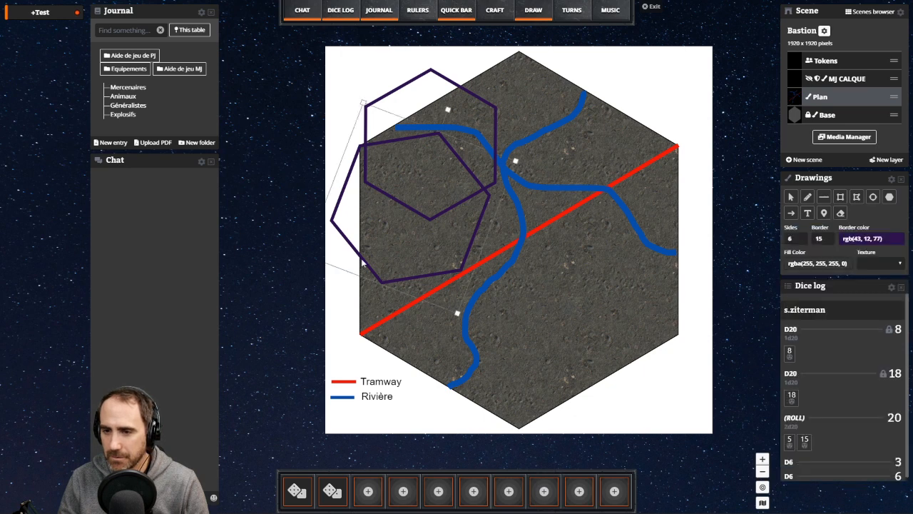
key("Delete")
- Move the purple hexagon to the centre of the map and rotate it until its selection frame is upright
left_click(396, 108)
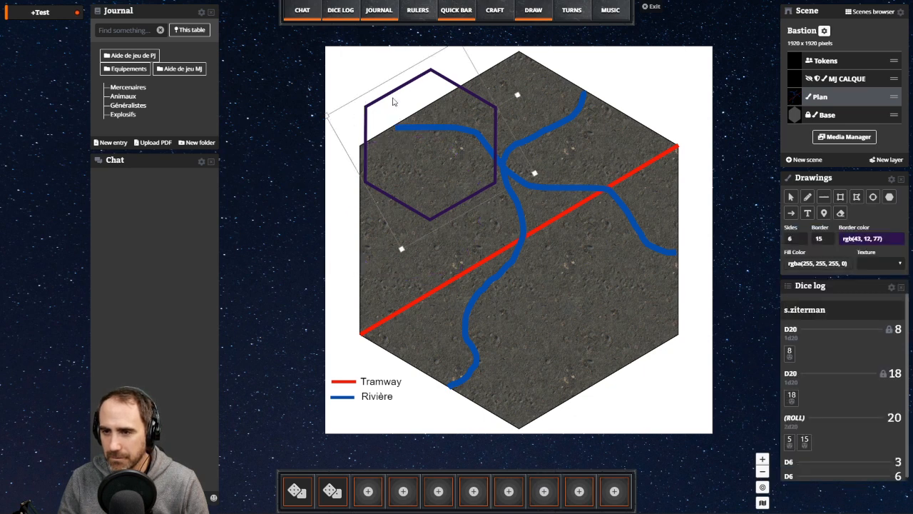
left_click_drag(386, 100, 467, 186)
left_click_drag(596, 182, 511, 159)
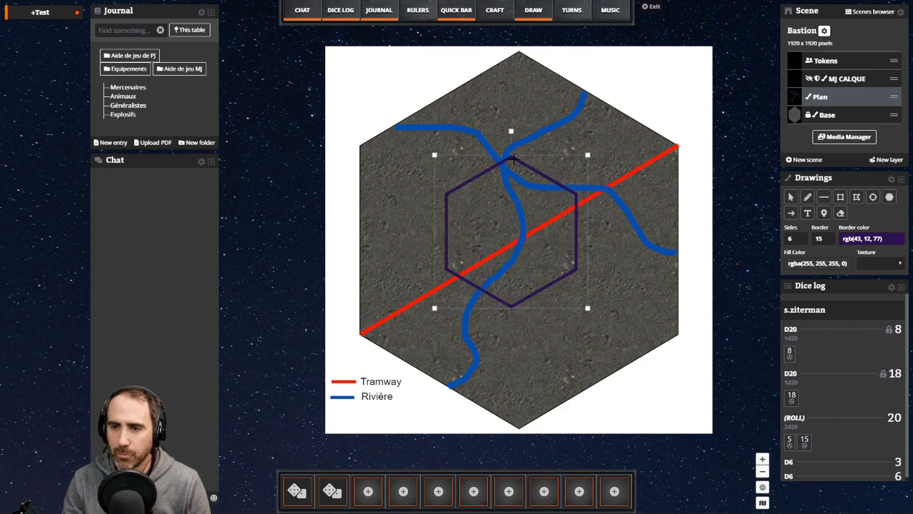
- Recheck the Mapping Bastion route rules, return to the map, and shift the purple hexagon slightly to the right
key("alt+Tab")
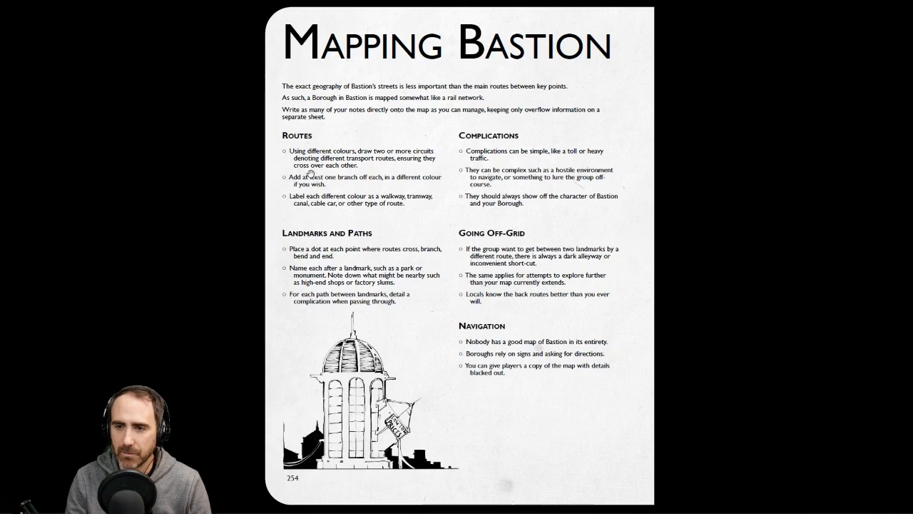
key("alt+Tab")
mouse_move(489, 250)
left_mouse_down()
mouse_move(502, 249)
mouse_move(494, 250)
mouse_move(503, 261)
mouse_move(501, 253)
left_mouse_up()
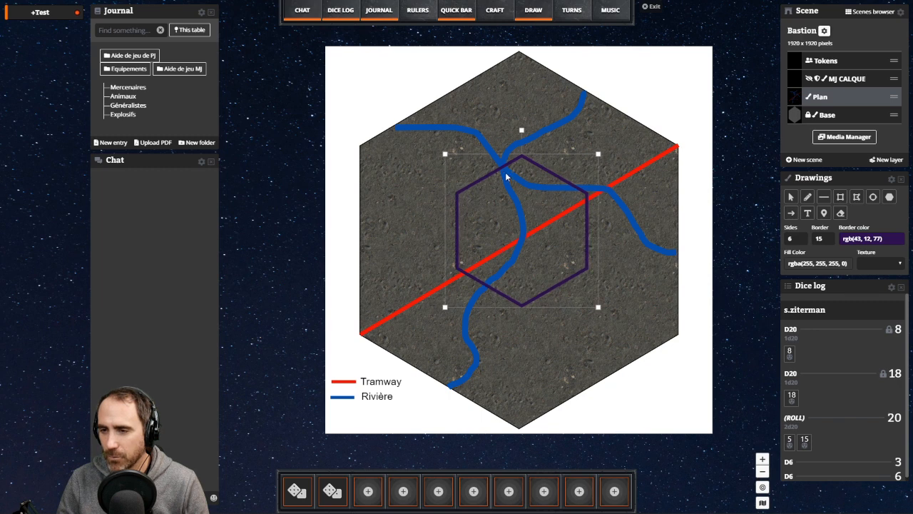
left_click(390, 187)
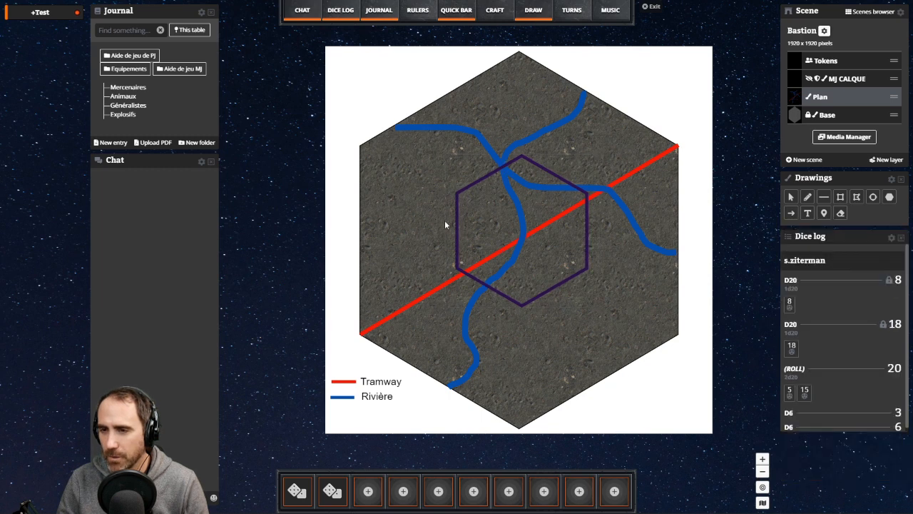
- Nudge the purple hexagon slightly left and up to centre it on the map, and deselect it
left_click(488, 296)
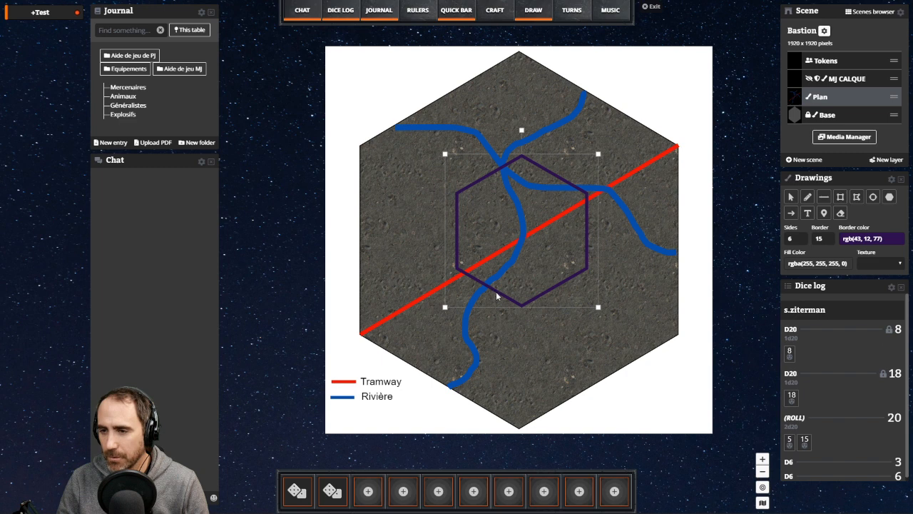
key("Left")
key("Left")
key("Up")
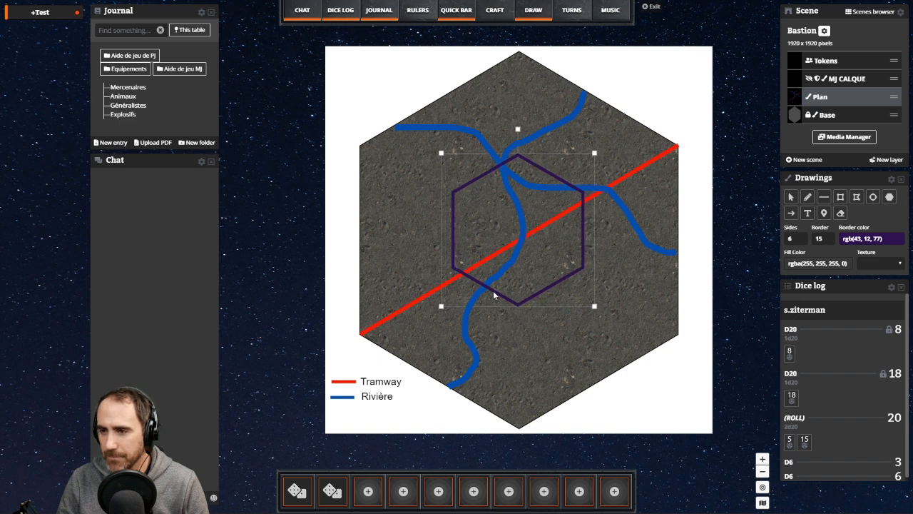
key("Right")
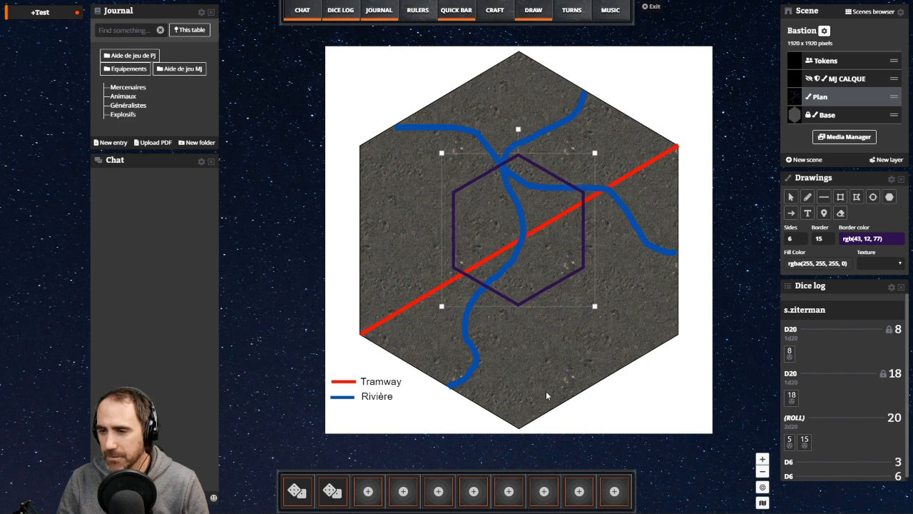
left_click(547, 351)
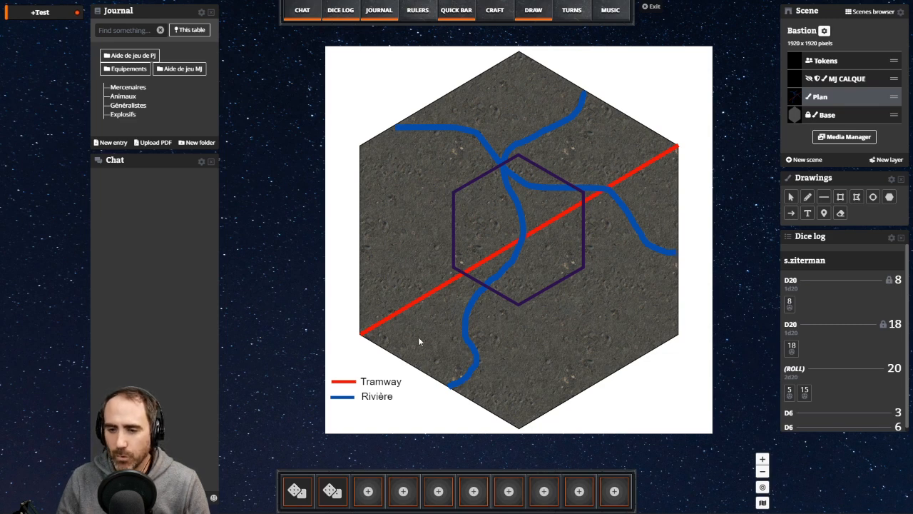
- Set the Line tool's weight to 15
left_click(808, 198)
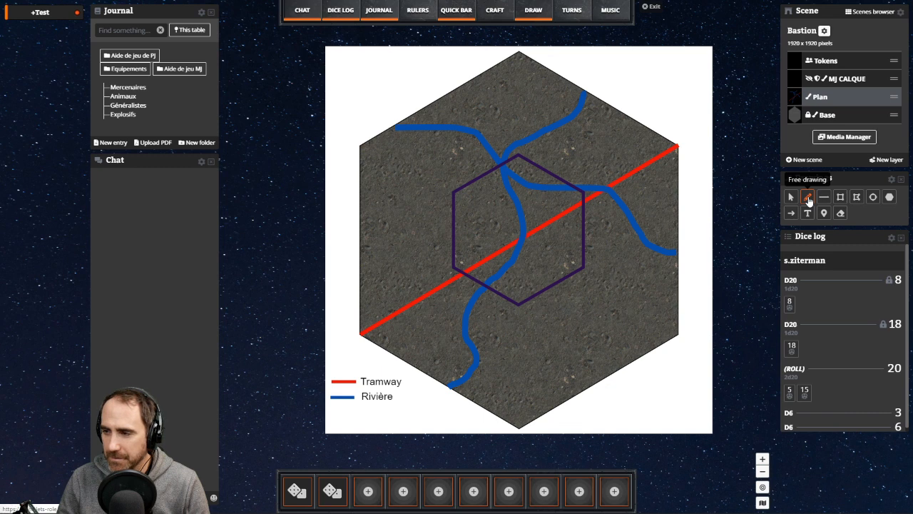
left_click(824, 197)
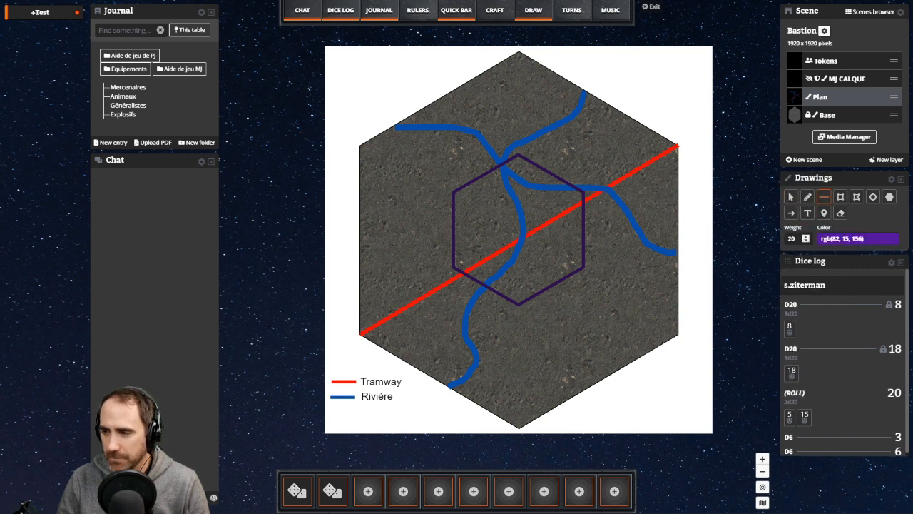
double_click(792, 238)
type("15")
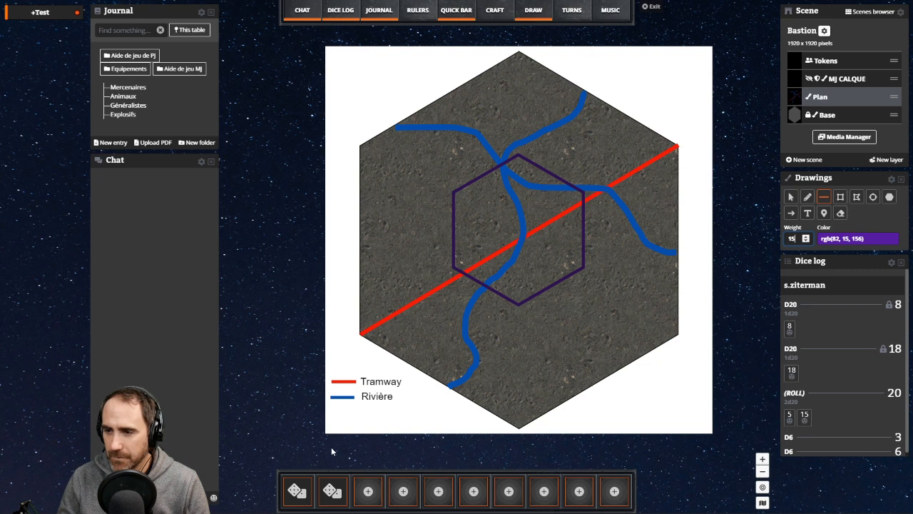
- Try to copy the polygon border colour rgb(43, 12, 77) into the Line tool's colour
left_click(840, 213)
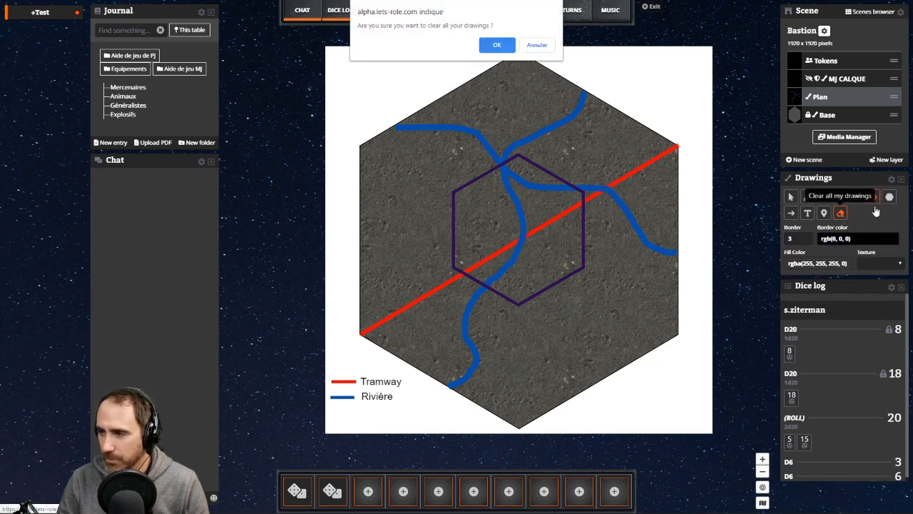
left_click(544, 47)
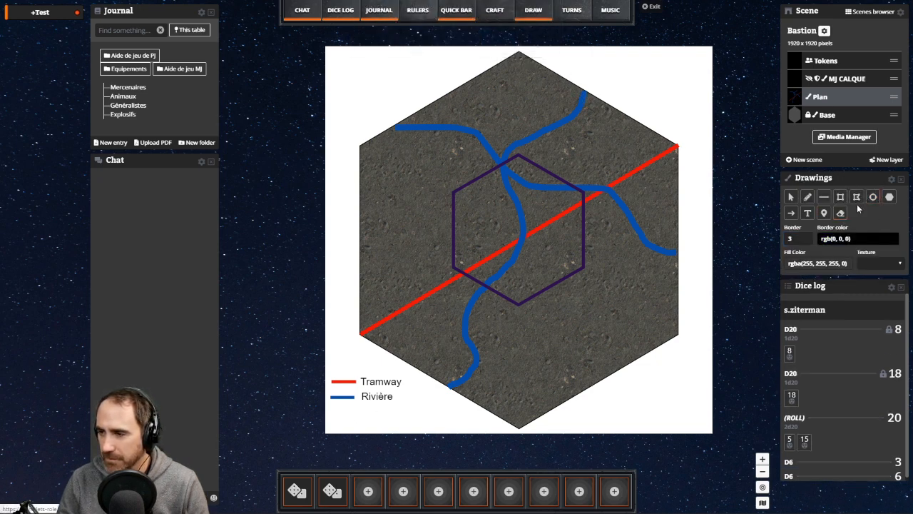
left_click(889, 196)
left_click(867, 238)
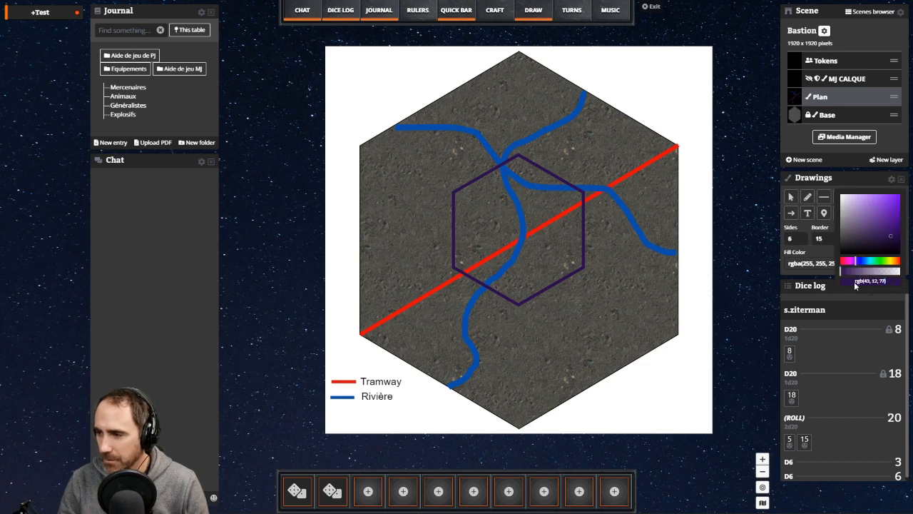
left_click_drag(854, 282, 889, 288)
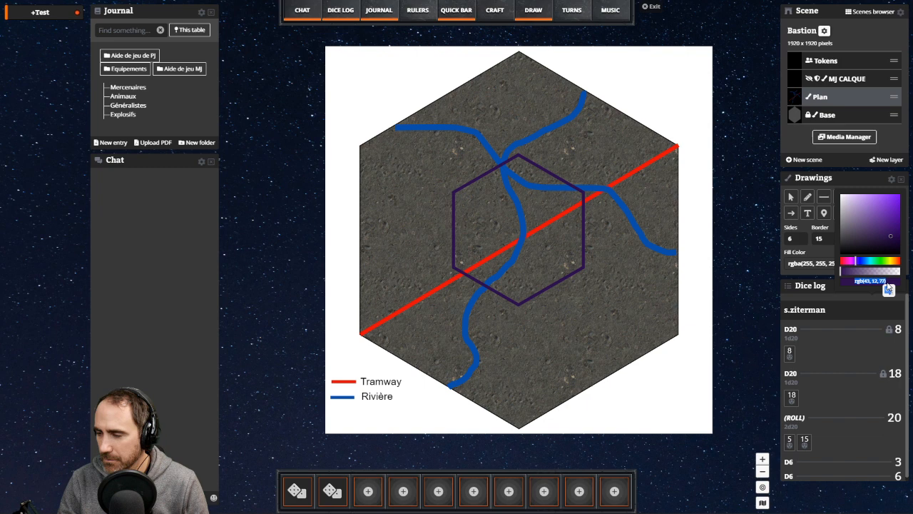
left_click(850, 182)
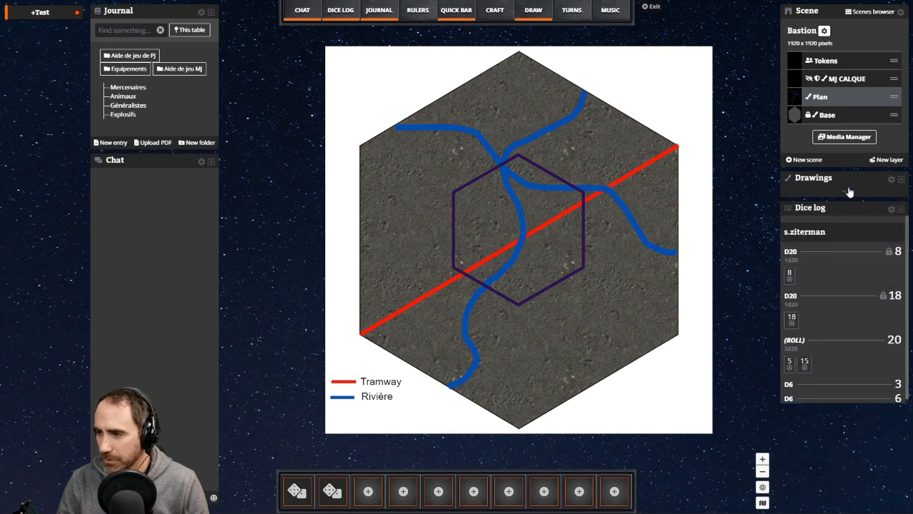
left_click(852, 184)
left_click(828, 200)
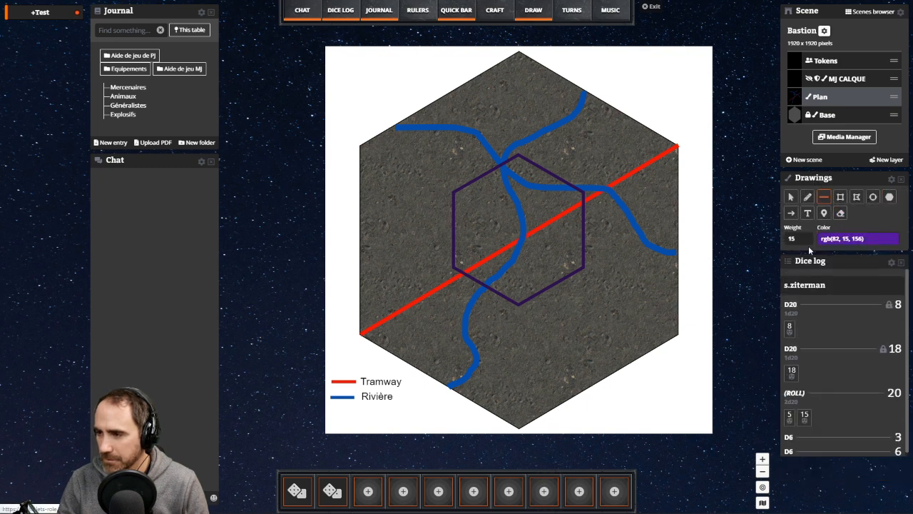
left_click(833, 239)
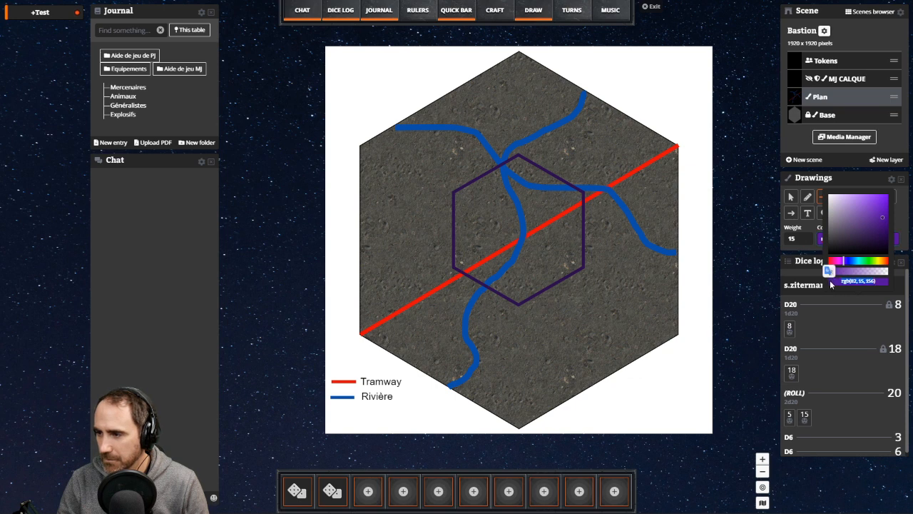
left_click(863, 281)
left_click(853, 182)
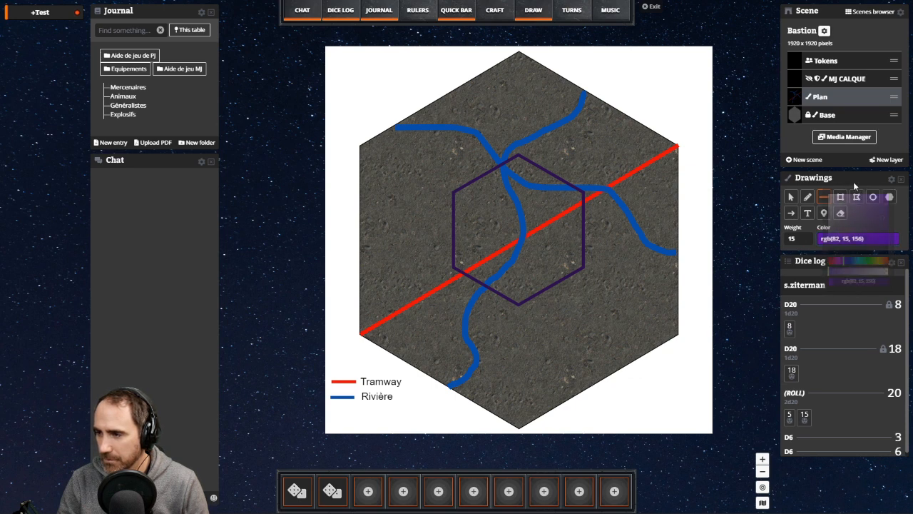
- Retry copying the dark purple value from the polygon's border colour and check its fill colour
left_click(890, 197)
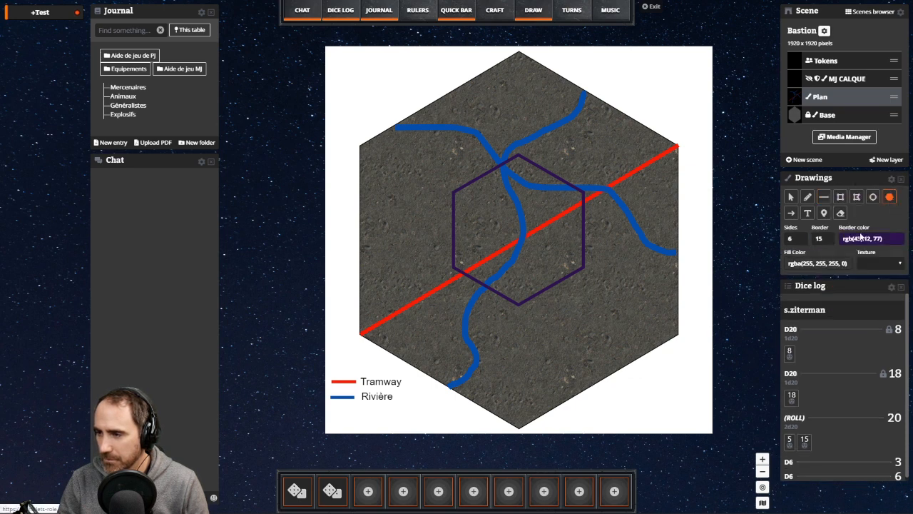
left_click(871, 238)
right_click(862, 284)
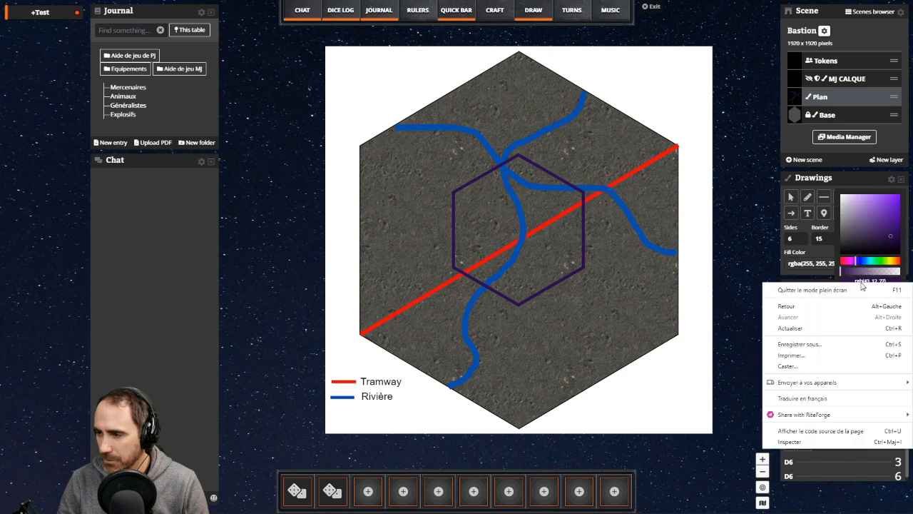
key("Escape")
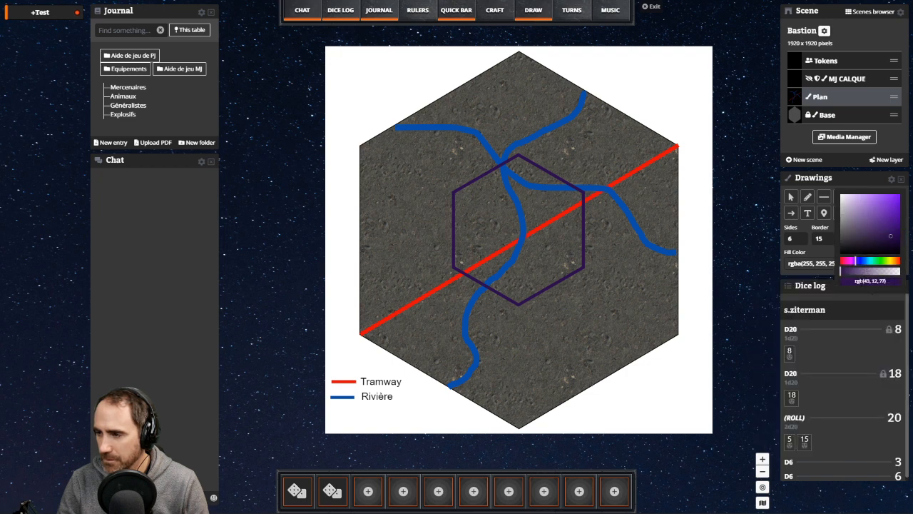
right_click(842, 273)
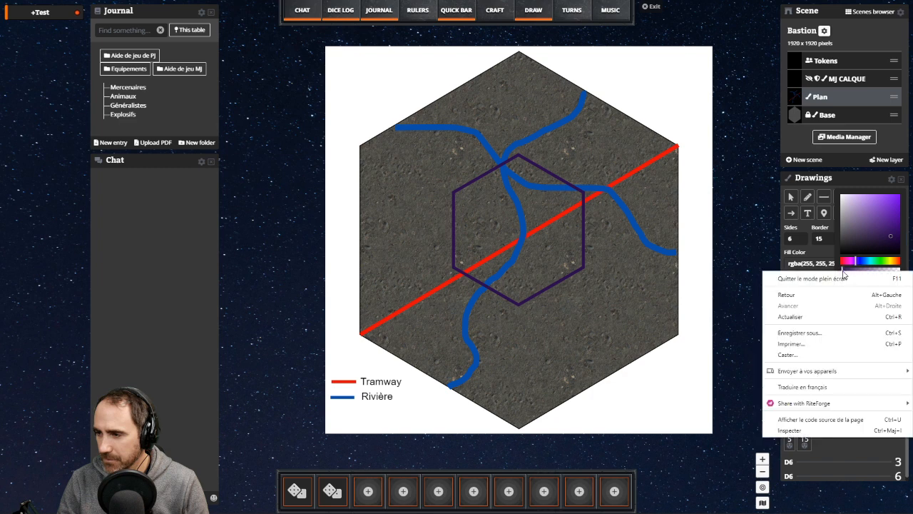
right_click(843, 271)
left_click(858, 180)
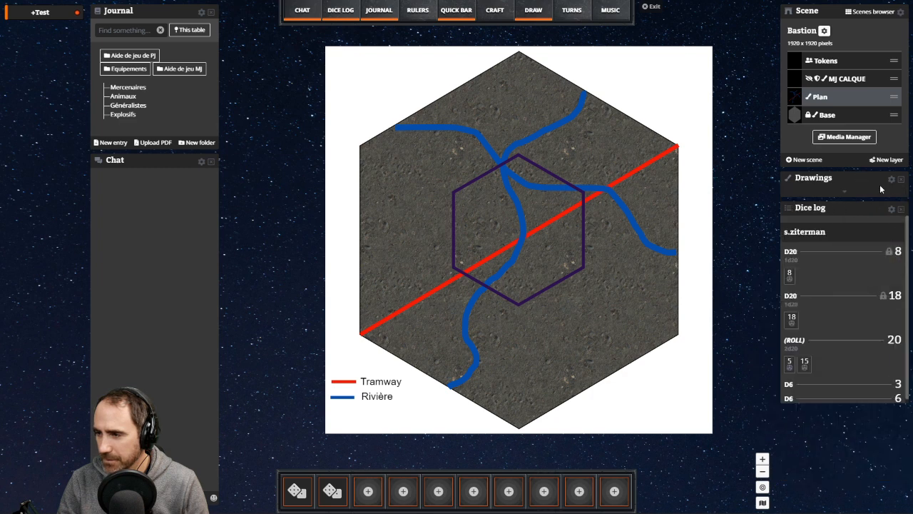
left_click(867, 183)
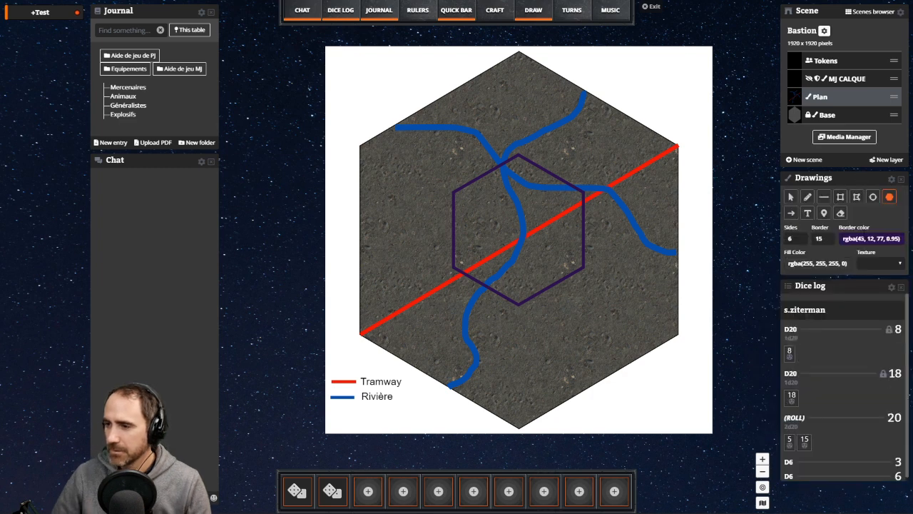
left_click(828, 261)
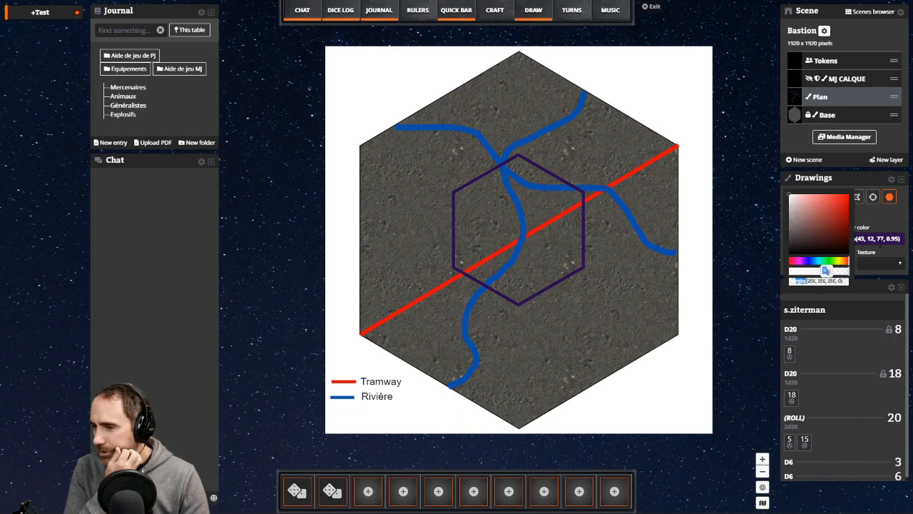
left_click(873, 227)
left_click(873, 238)
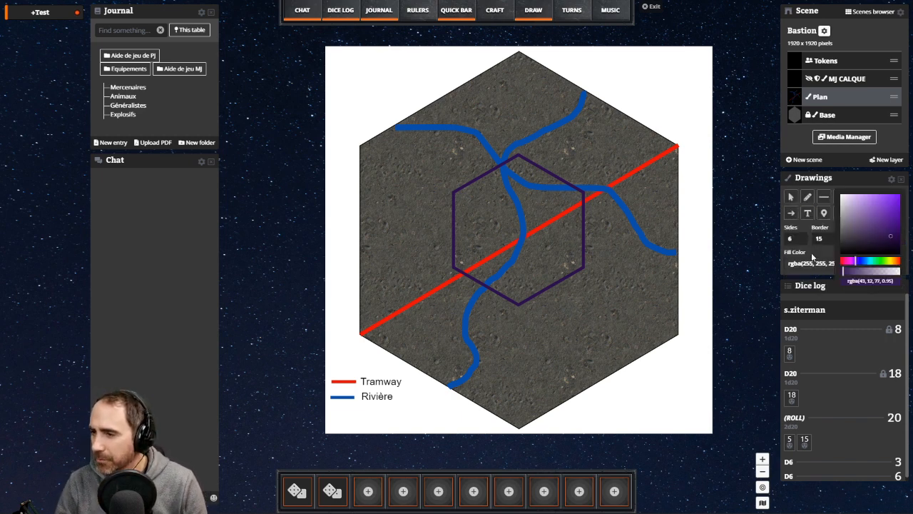
- Set the Line tool's colour to dark purple rgb(53, 15, 95)
left_click(824, 197)
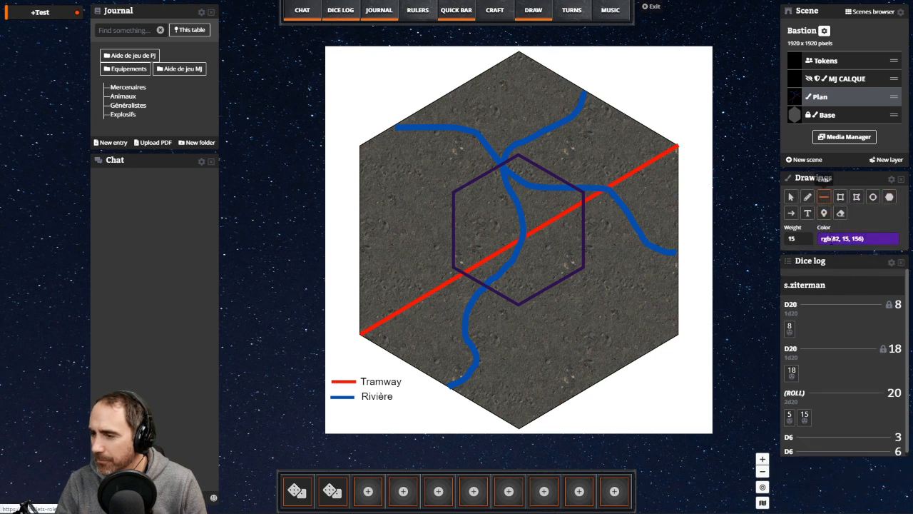
left_click(829, 239)
left_click_drag(863, 245, 878, 231)
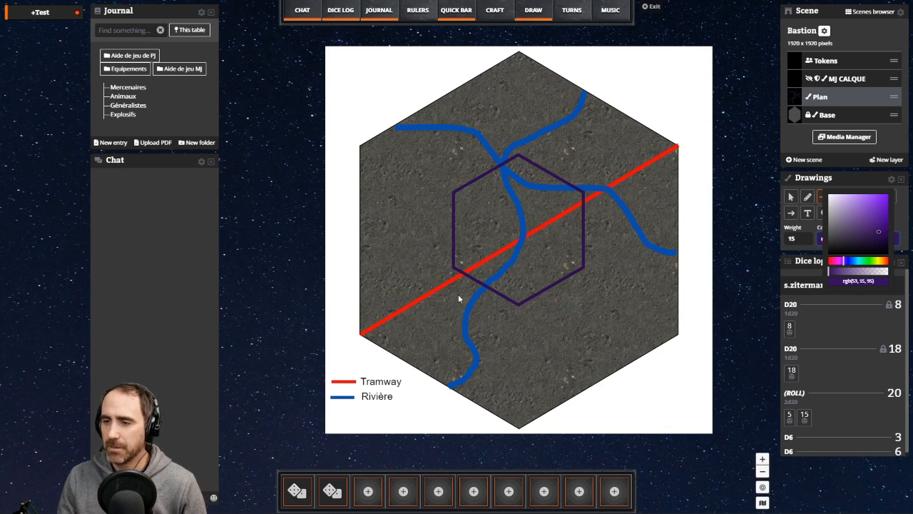
- Try a short dark purple line below the Rivière legend entry, and delete it
left_click(334, 410)
left_click_drag(333, 412, 363, 412)
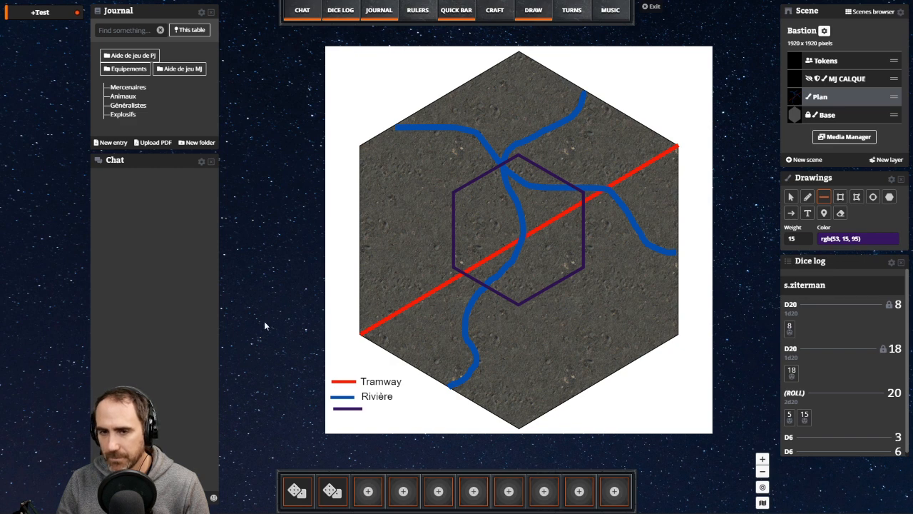
left_click(791, 197)
left_click(342, 411)
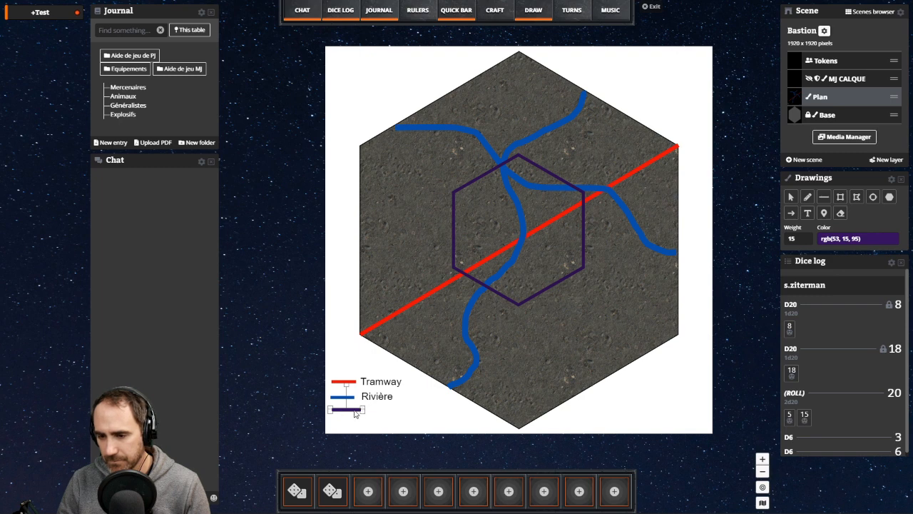
left_click_drag(354, 410, 355, 410)
left_click(410, 420)
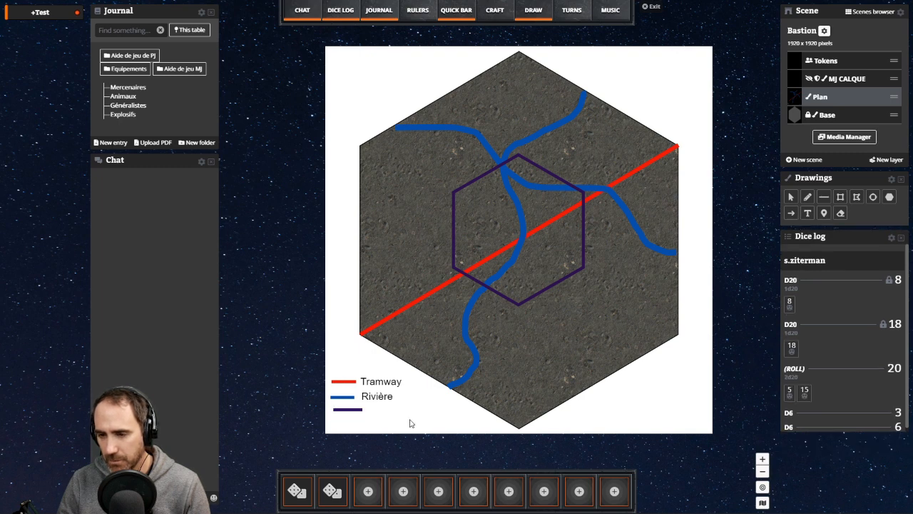
left_click(348, 411)
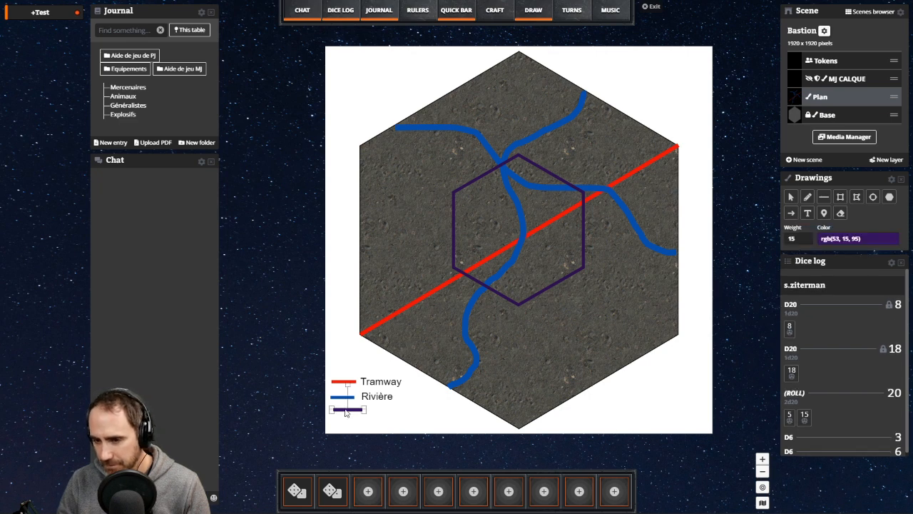
key("Delete")
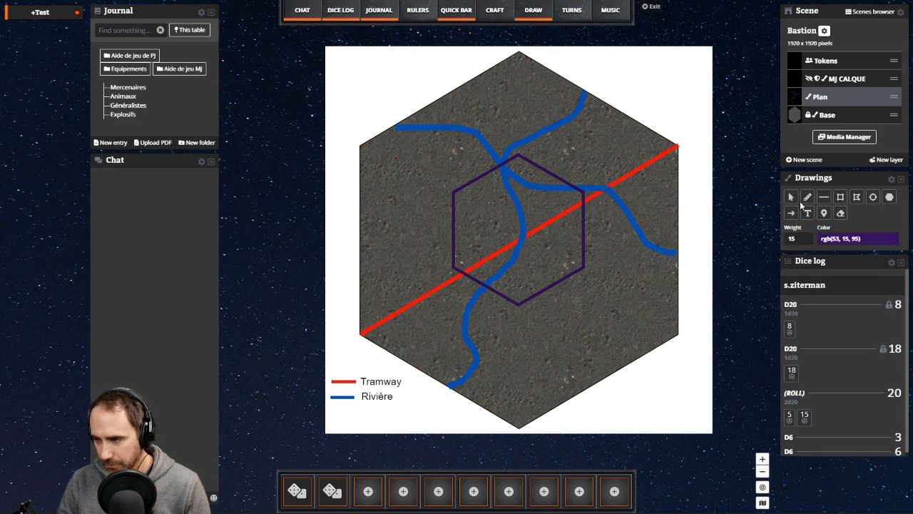
- Shift the red Tramway line in the legend slightly left to align it with the blue line, and deselect it
left_click(340, 381)
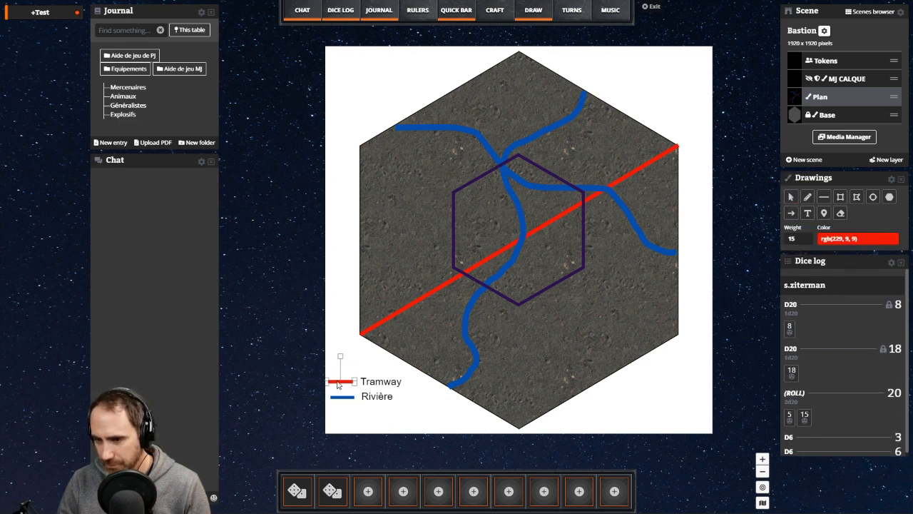
left_click_drag(338, 384, 341, 384)
left_click(397, 408)
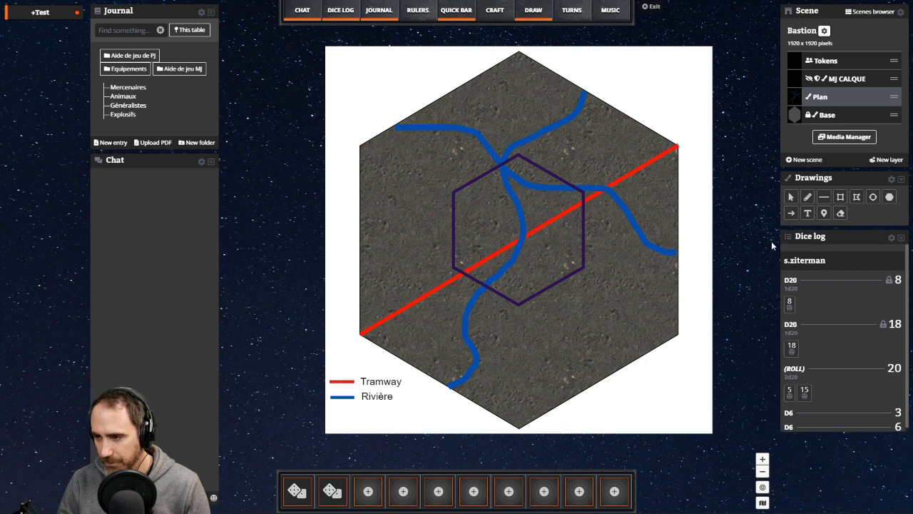
- Draw a short red line below the Rivière legend entry and delete the old red line beside Tramway
left_click(824, 197)
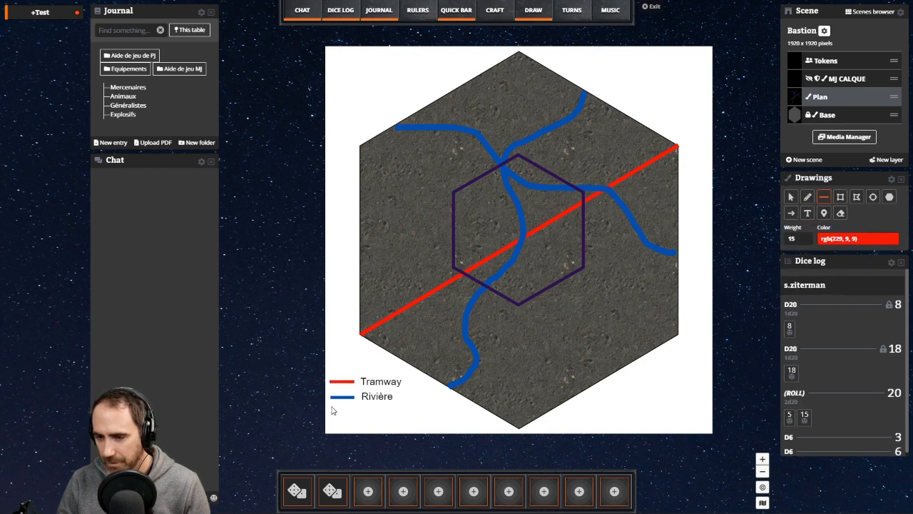
left_click_drag(335, 412, 351, 413)
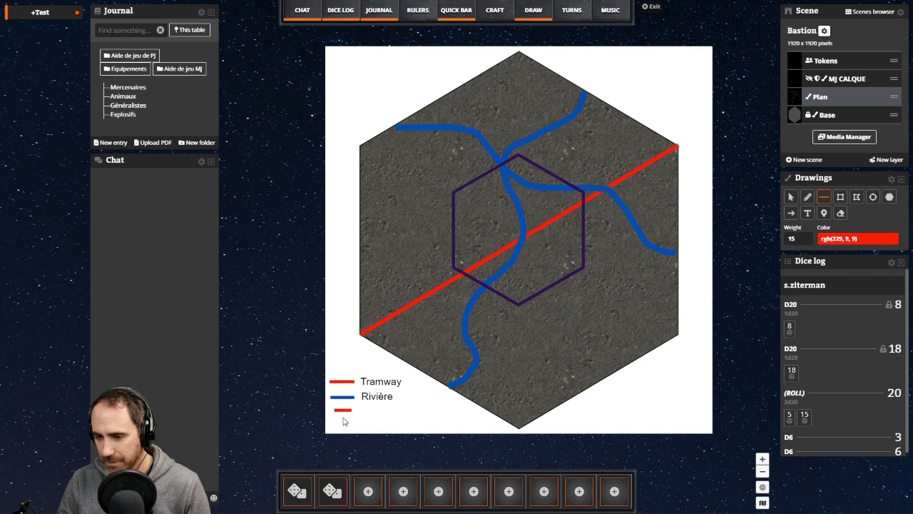
key("Delete")
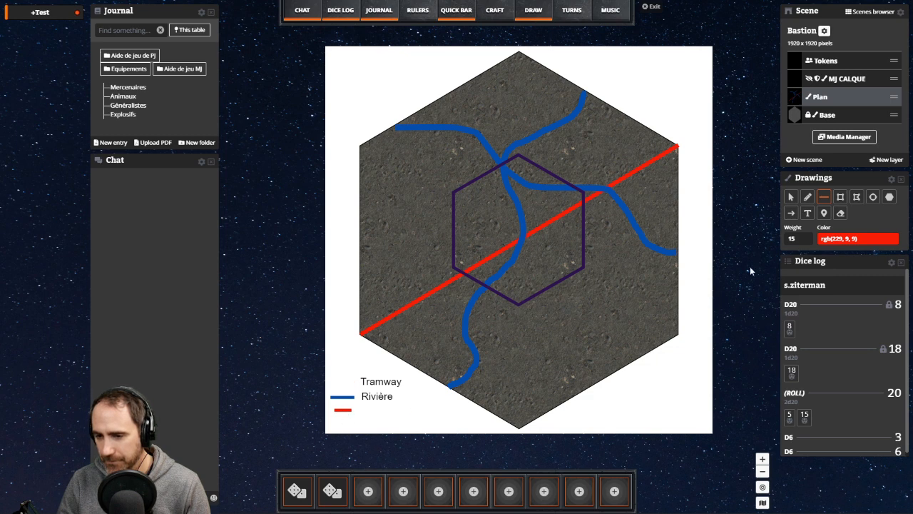
- Move the short red line up beside the Tramway label, enlarge it slightly and align it above the blue line
left_click(791, 199)
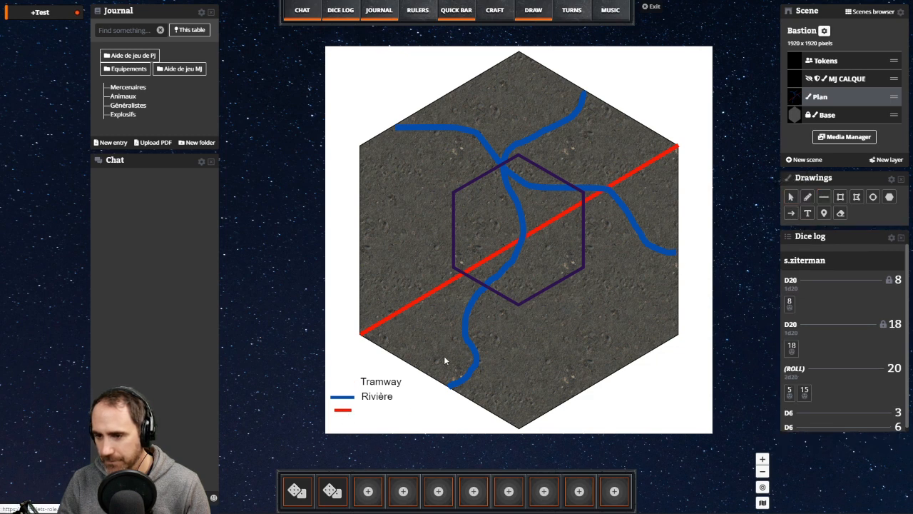
left_click(338, 413)
left_click_drag(339, 412, 361, 388)
left_click(362, 431)
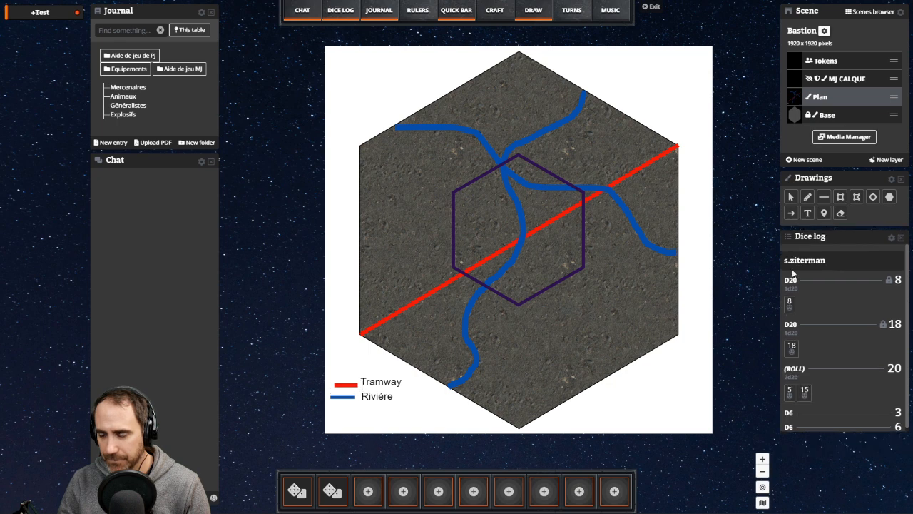
left_click(335, 384)
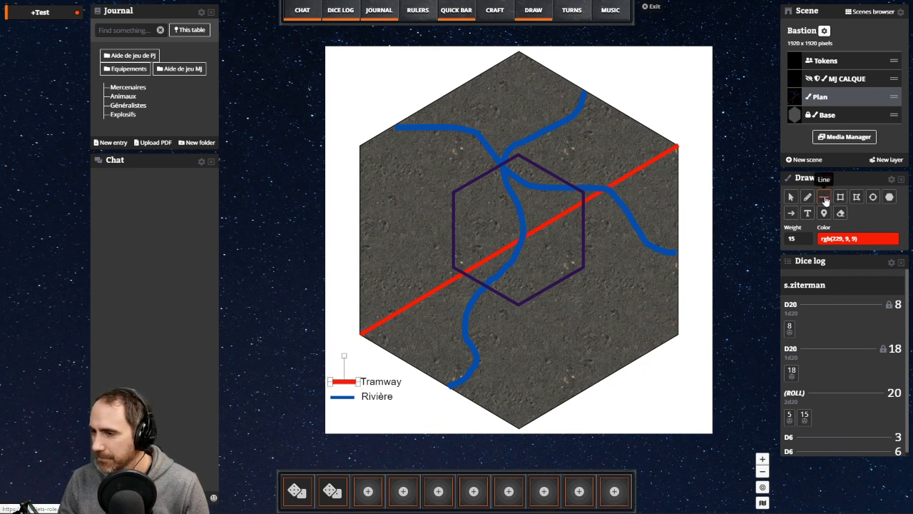
- Draw a short dark purple rgb(55, 12, 81) line below the blue legend line and align its start with it
left_click(852, 238)
left_click_drag(864, 231, 878, 228)
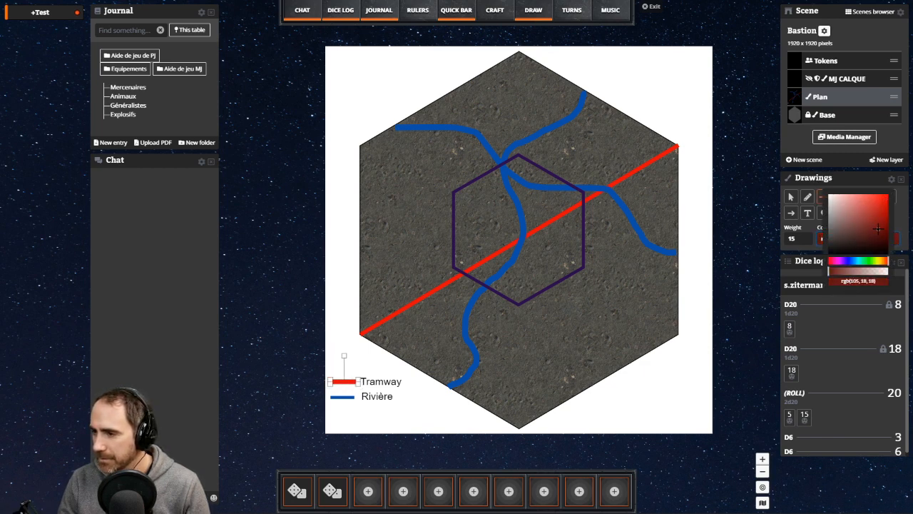
left_click_drag(842, 261, 839, 261)
left_click_drag(876, 236, 879, 235)
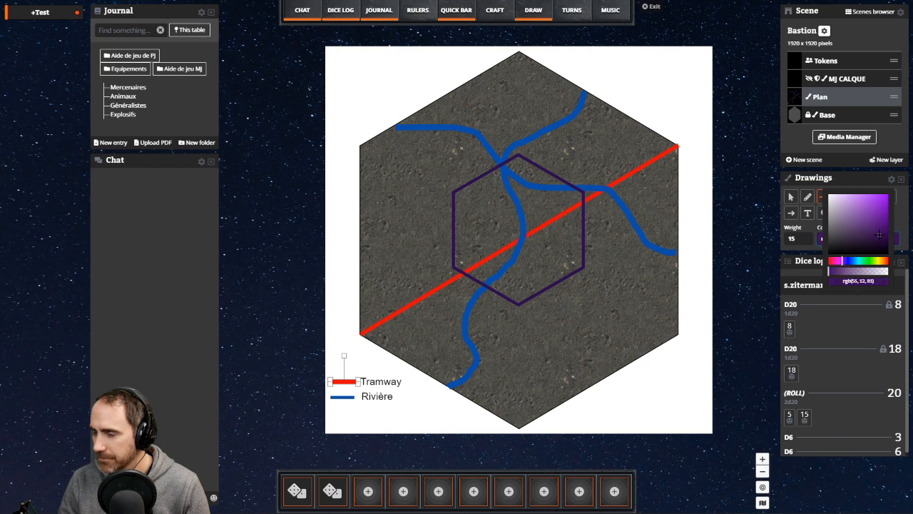
left_click(343, 414)
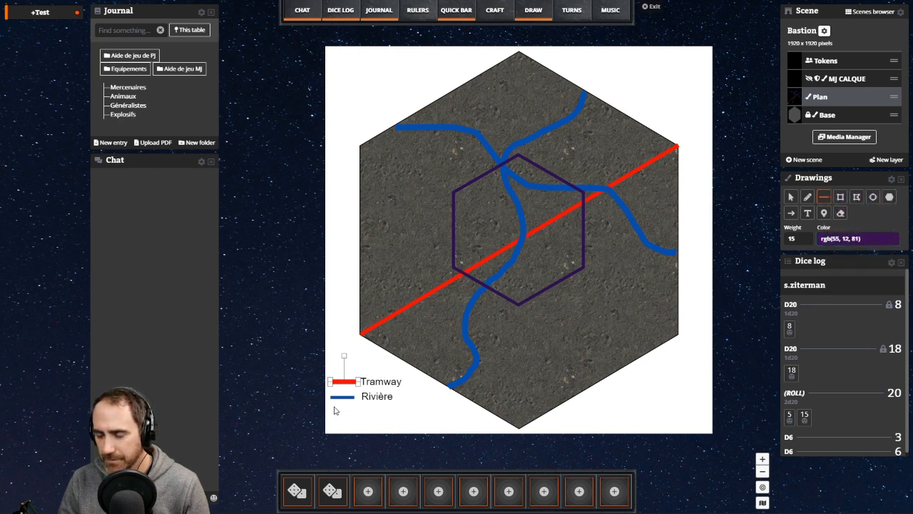
left_click_drag(334, 407, 355, 406)
left_click(790, 196)
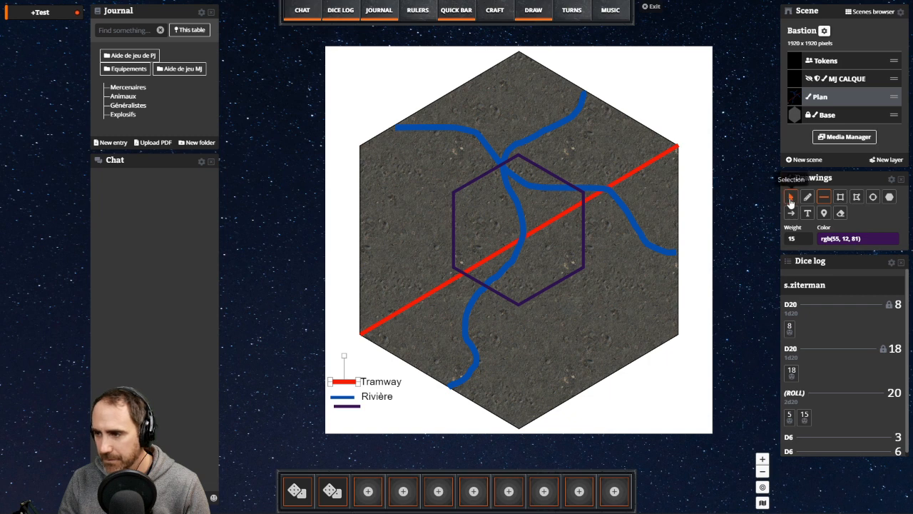
left_click(354, 407)
left_click_drag(354, 410, 360, 411)
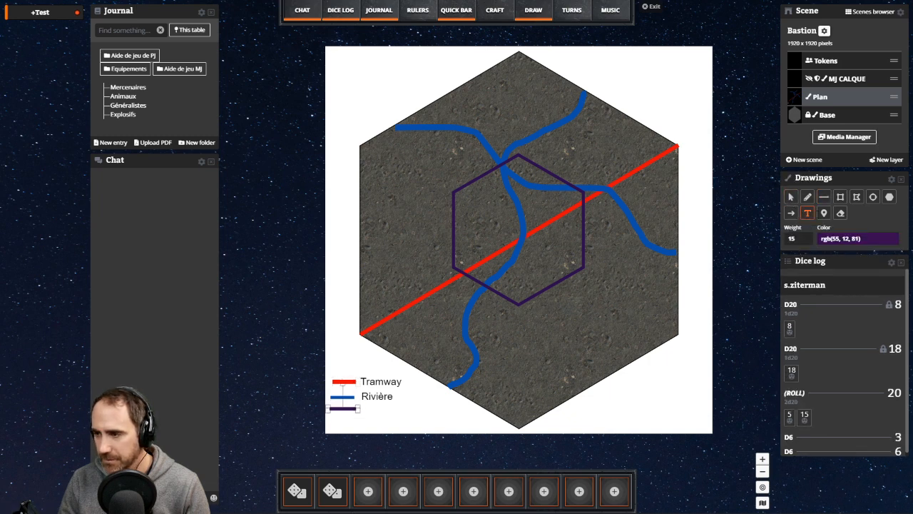
- Add the text label "Circulade" beside the dark purple legend line
left_click(806, 213)
left_click(366, 411)
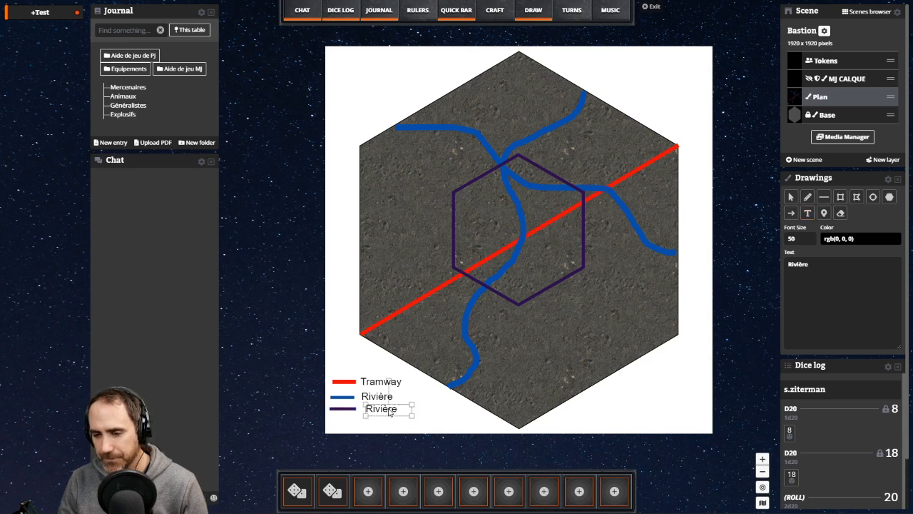
left_click_drag(829, 268, 666, 279)
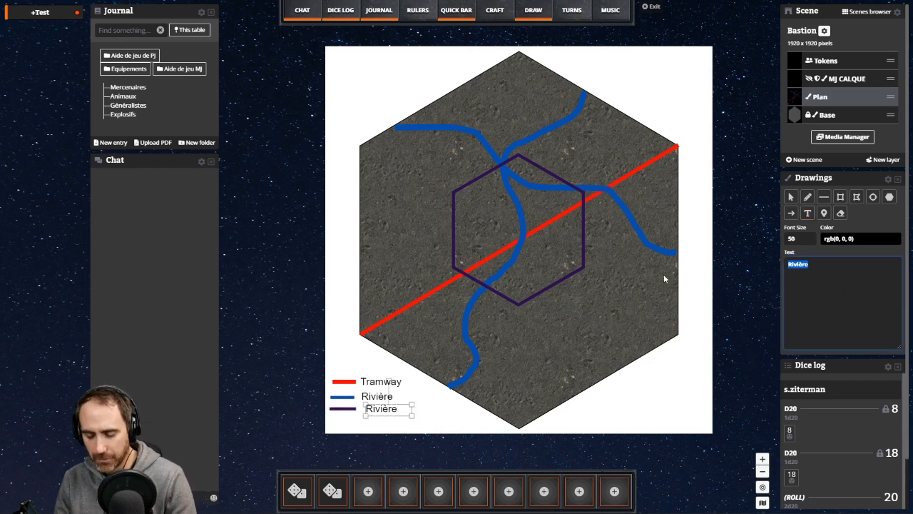
type("Circulad")
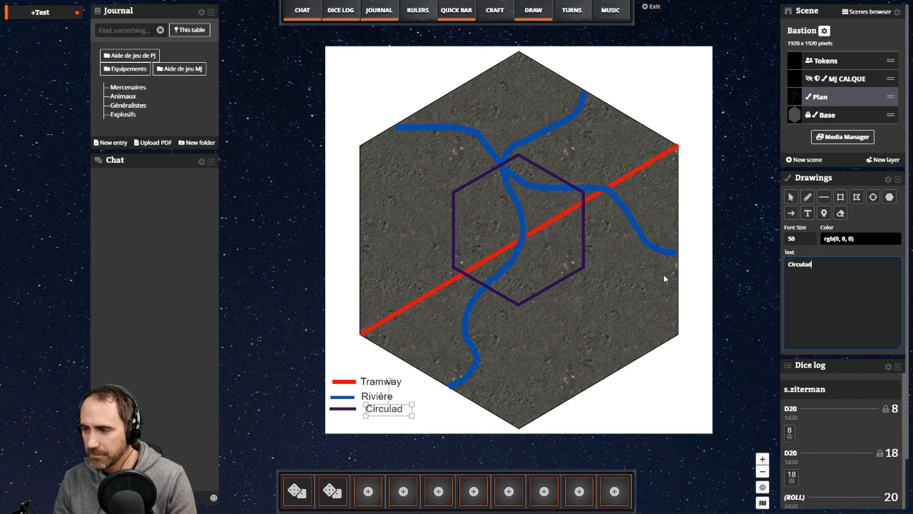
type("e")
left_click(244, 227)
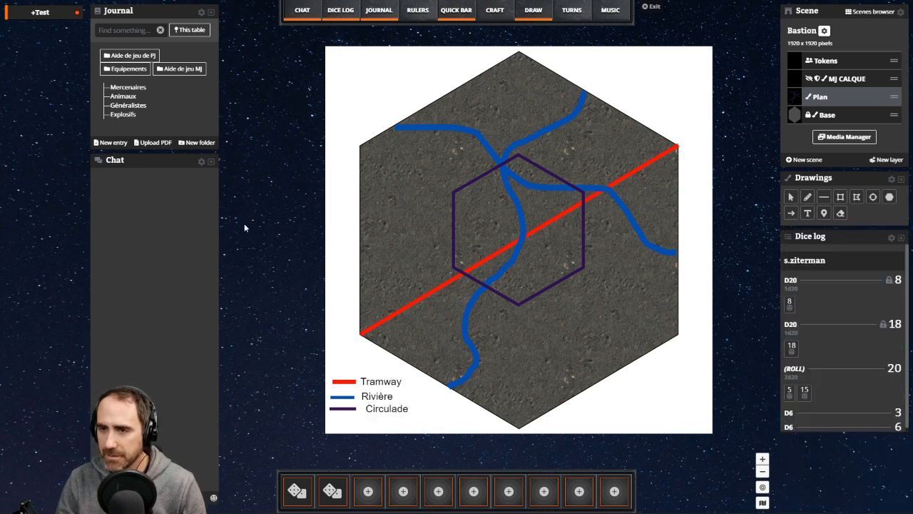
- Shift the Circulade label closer to its line and tidy the alignment of the Tramway and Rivière legend entries
left_click(380, 410)
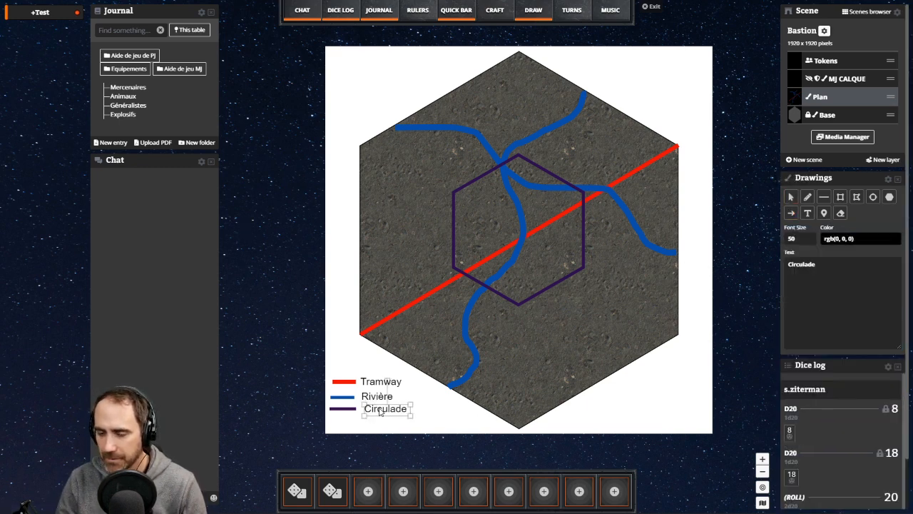
left_click_drag(380, 412, 377, 413)
left_click(307, 315)
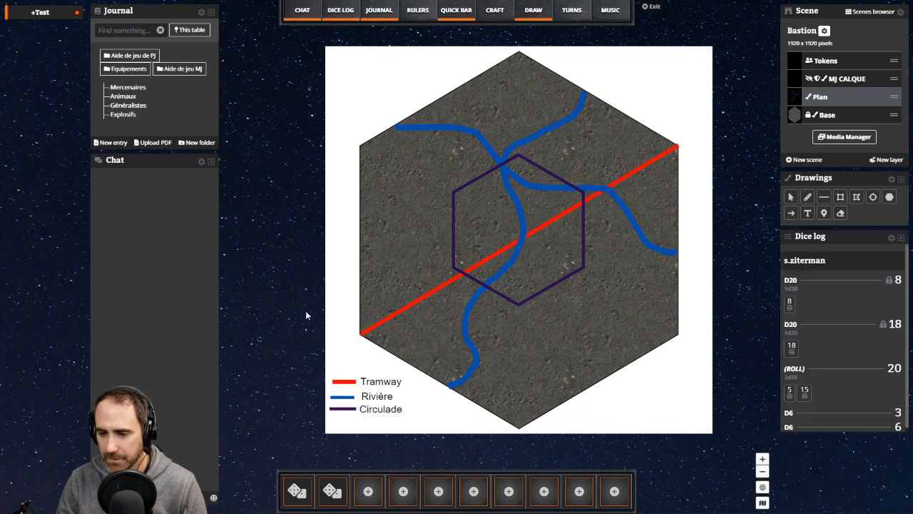
left_click_drag(340, 382, 380, 394)
left_click(493, 330)
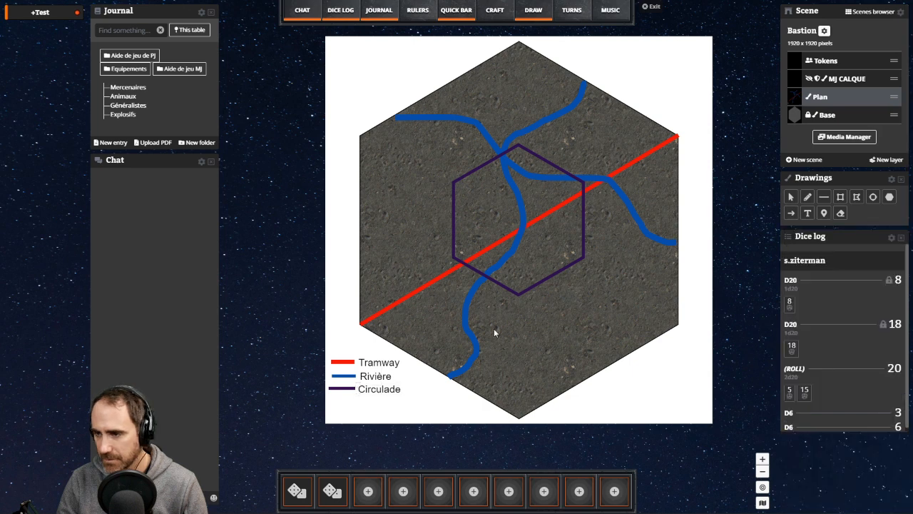
- Draw a straight yellow-green rgb(179, 194, 37) line from the southern river's bend to near the eastern river's end
left_click(808, 197)
left_click(822, 201)
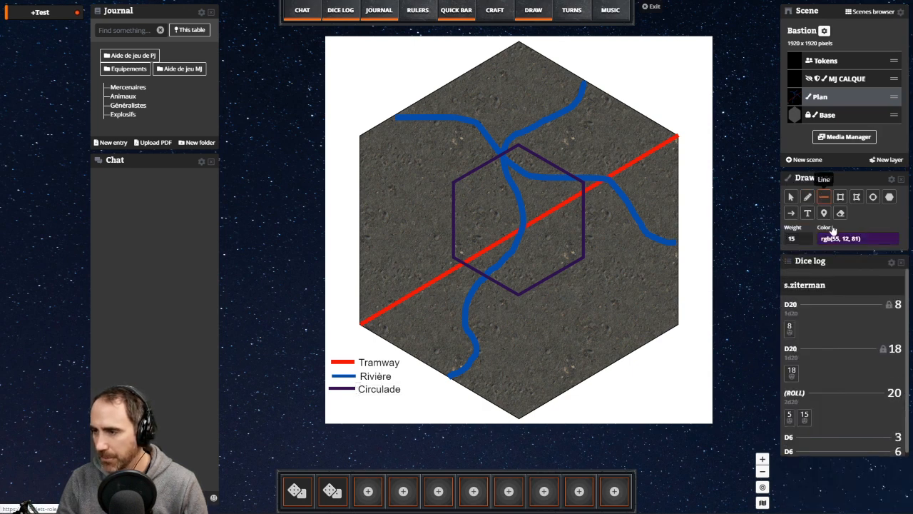
left_click(843, 242)
left_click_drag(842, 261, 877, 208)
left_click(289, 247)
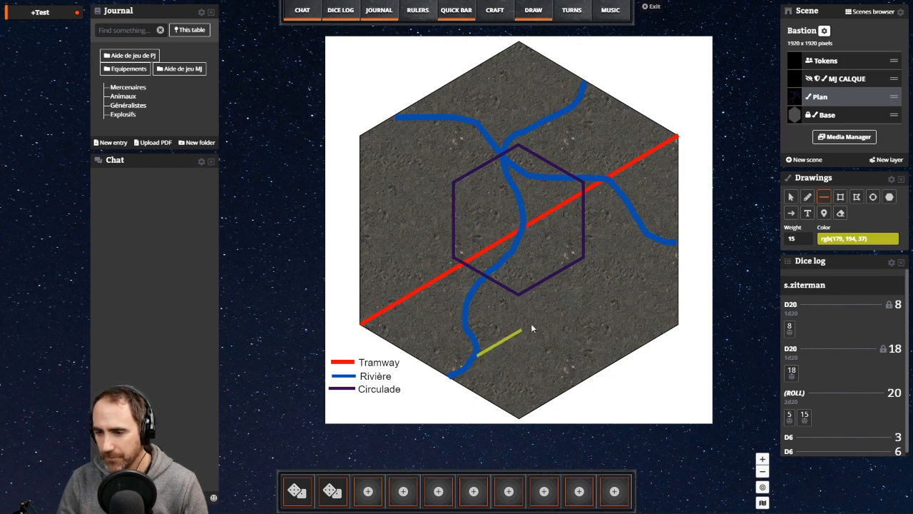
left_click_drag(532, 327, 667, 244)
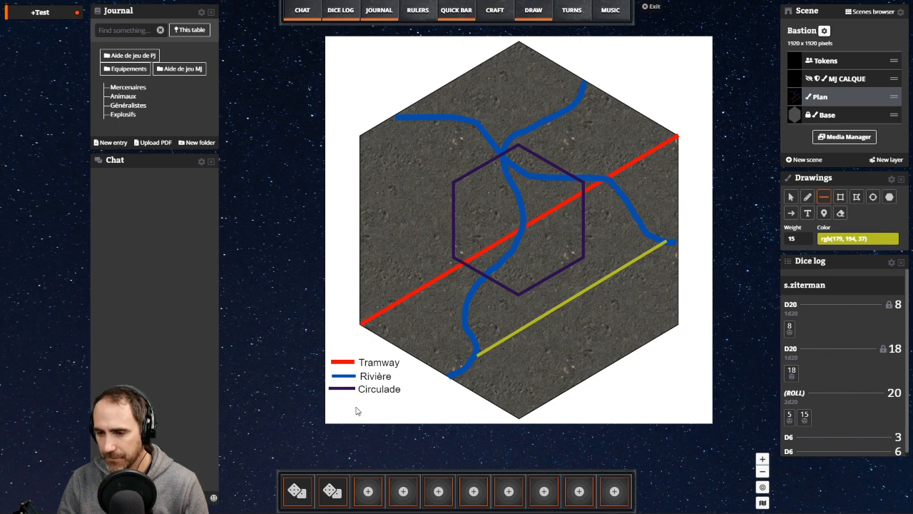
- Add a short yellow-green line below the Circulade legend entry and label it "Téléphérique"
left_click_drag(339, 405, 329, 405)
left_click(807, 212)
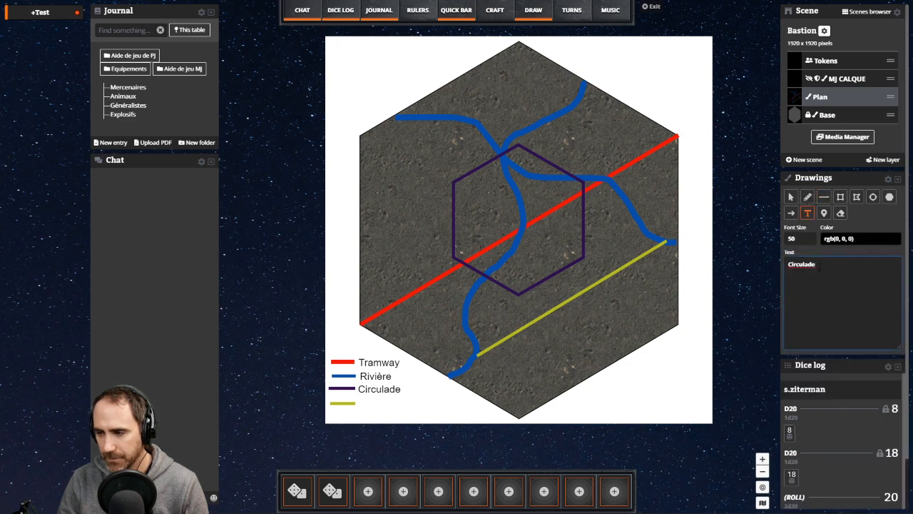
left_click_drag(819, 265, 742, 266)
type("Te")
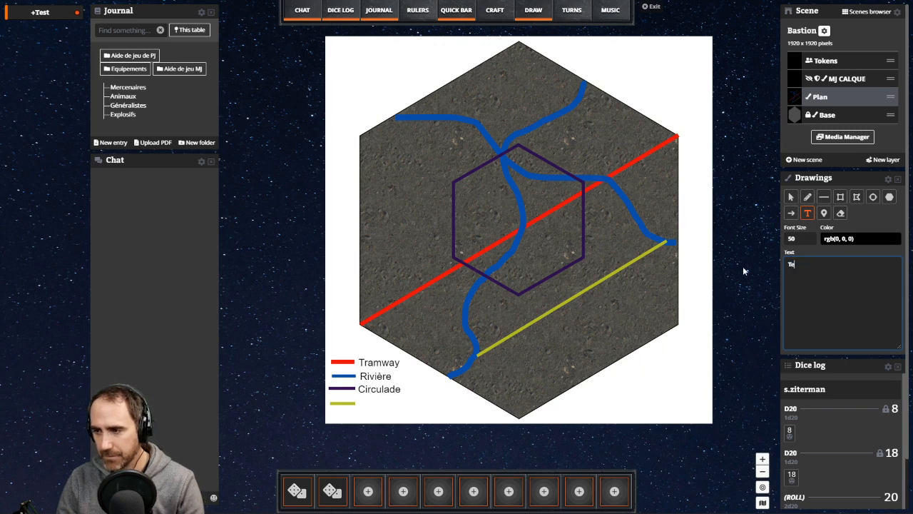
key("BackSpace")
type("é")
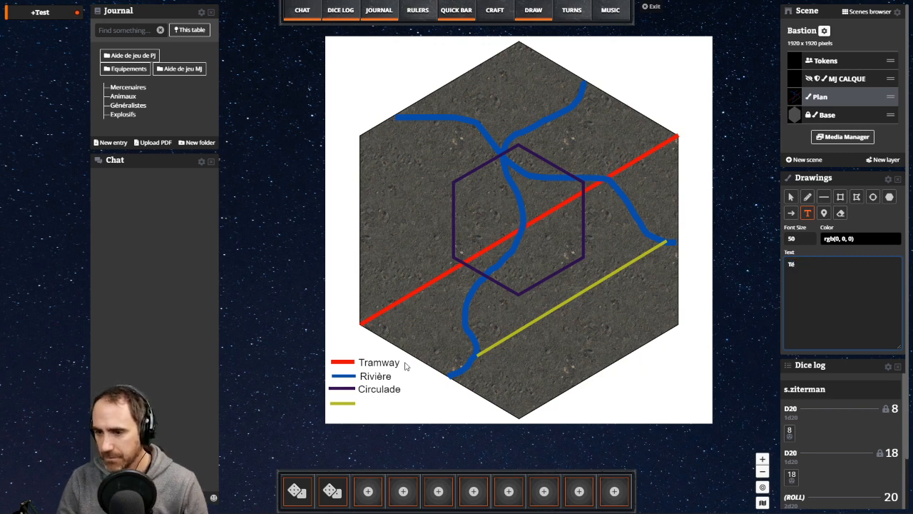
left_click(365, 399)
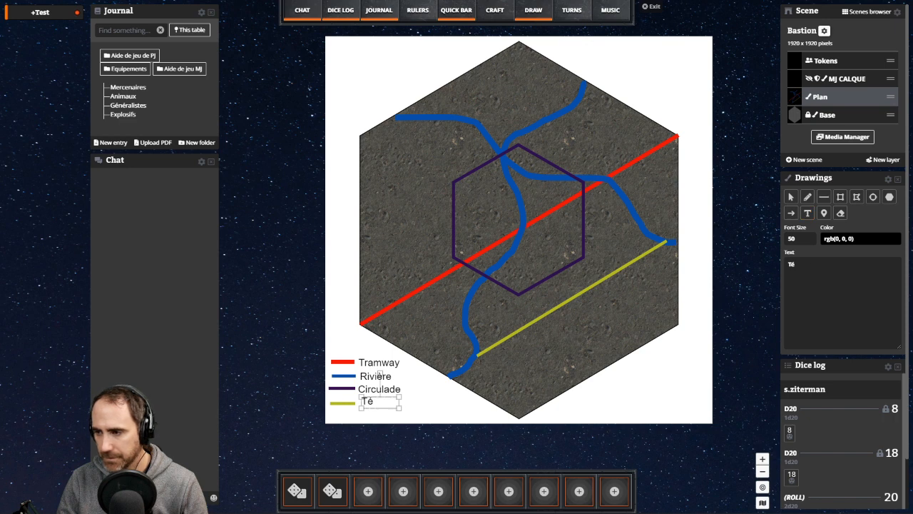
type("léphérique")
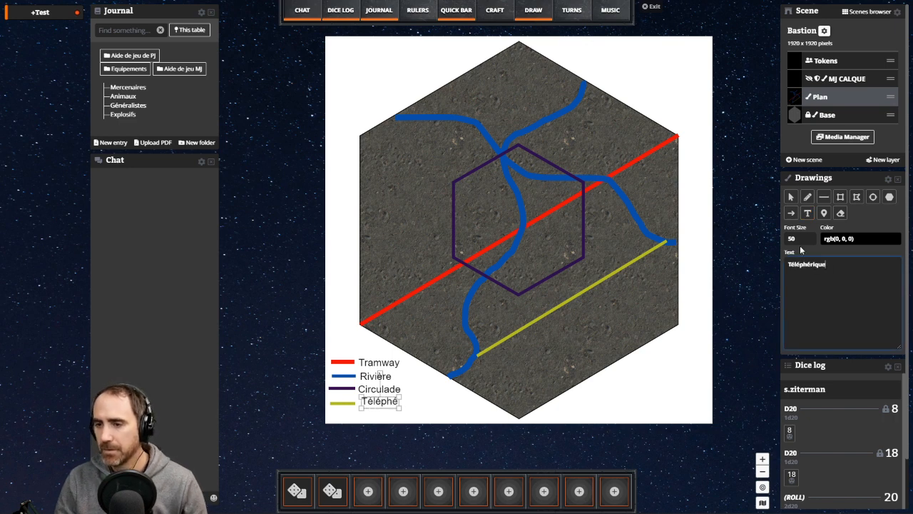
left_click(284, 219)
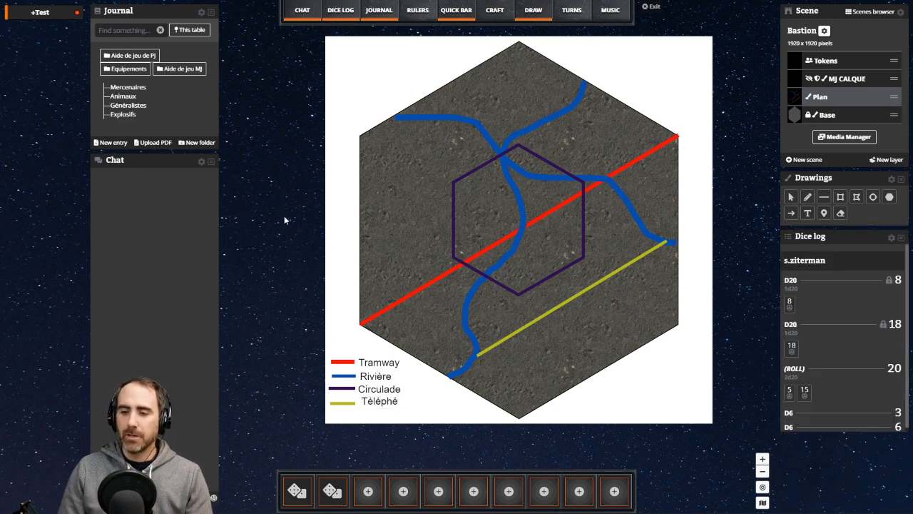
- Try to show the full Téléphérique label by stretching its text box wider
left_click(378, 401)
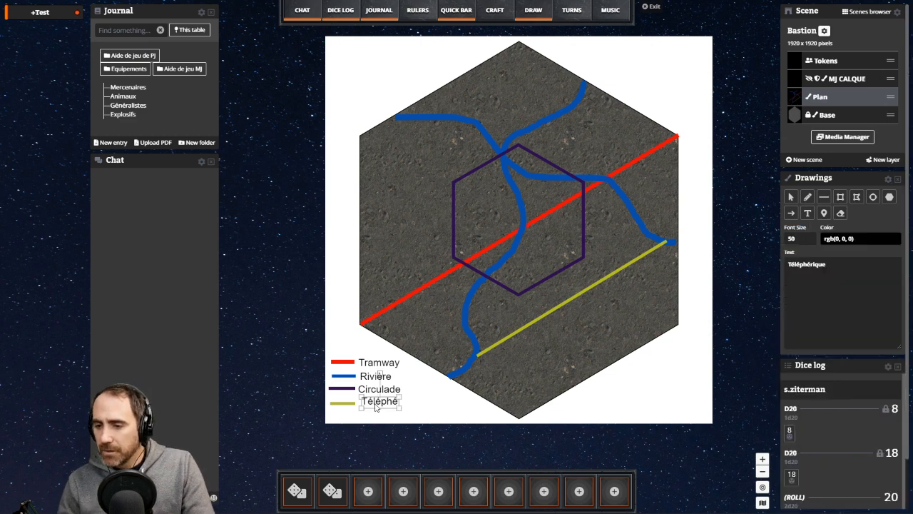
left_click(791, 272)
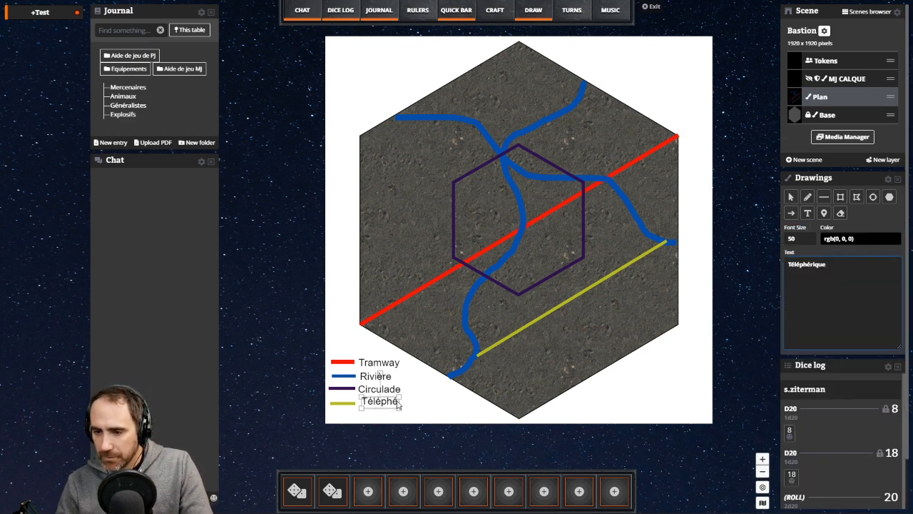
left_click_drag(398, 405, 423, 393)
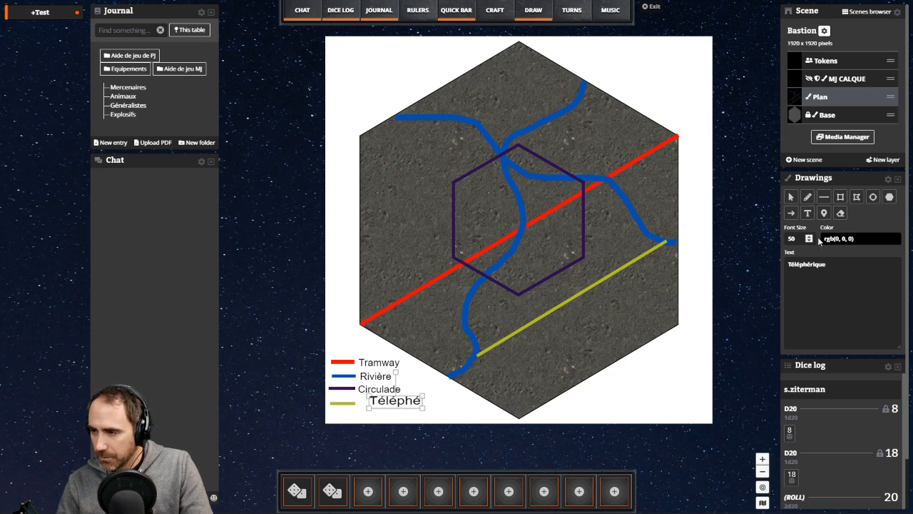
left_click(386, 394)
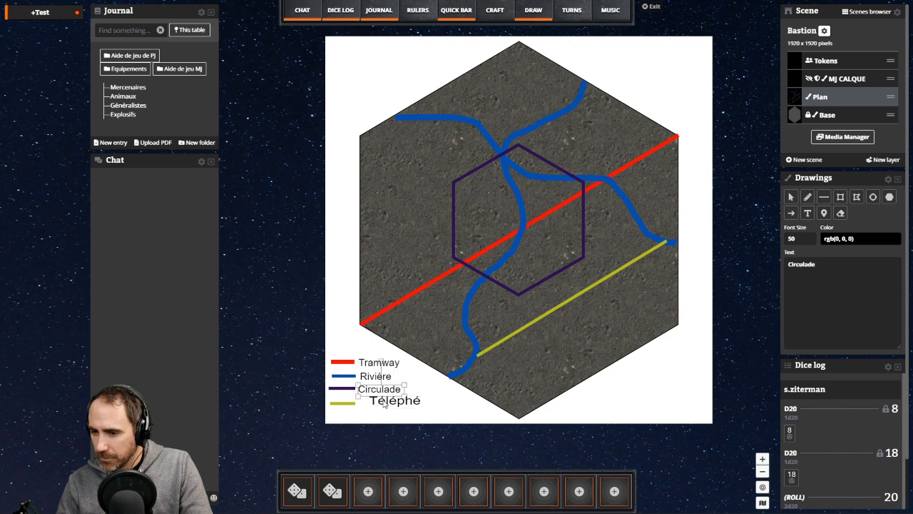
- Delete the truncated cable car label and place a new "Téléphérique" label beside the yellow-green legend line
left_click(386, 402)
key("Delete")
mouse_move(372, 401)
left_mouse_down()
mouse_move(390, 402)
mouse_move(371, 394)
mouse_move(357, 411)
mouse_move(421, 417)
mouse_move(377, 410)
left_mouse_up()
left_click(807, 213)
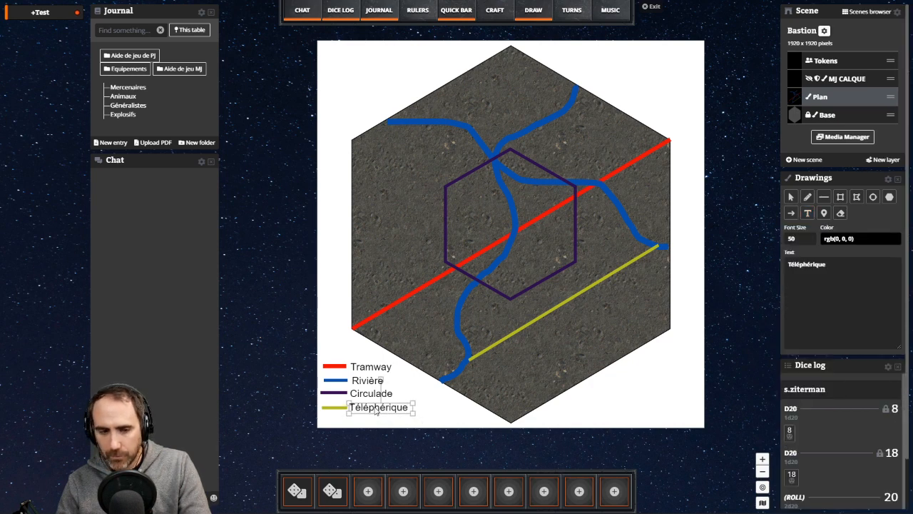
left_click(248, 348)
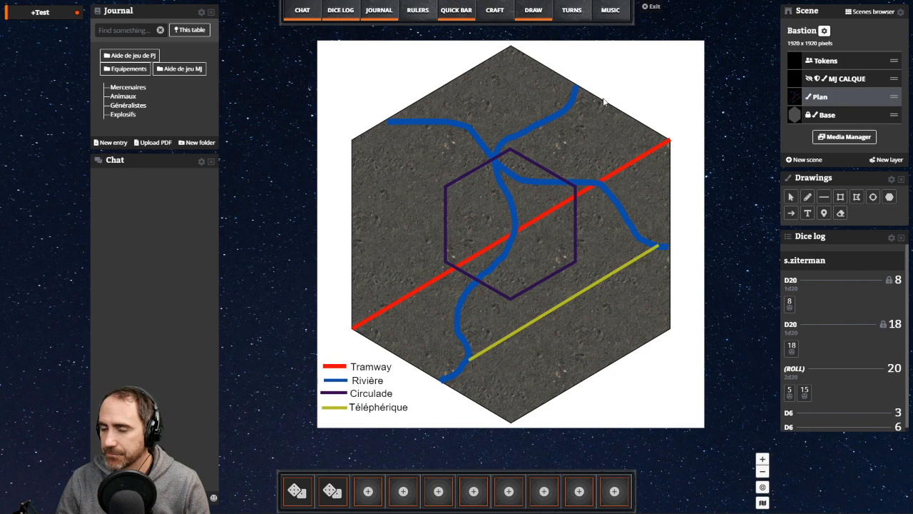
- Switch to the PDF viewer to consult the Mapping Bastion rules page
mouse_move(291, 506)
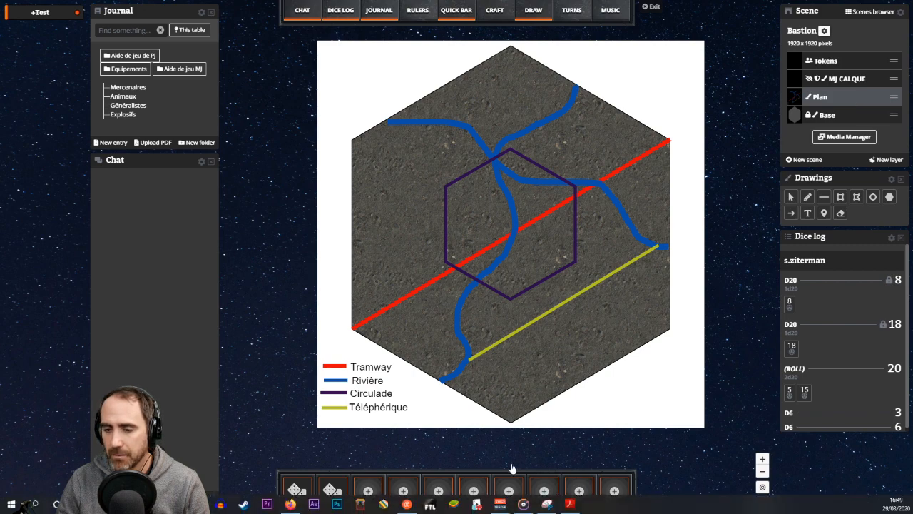
key("alt+Tab")
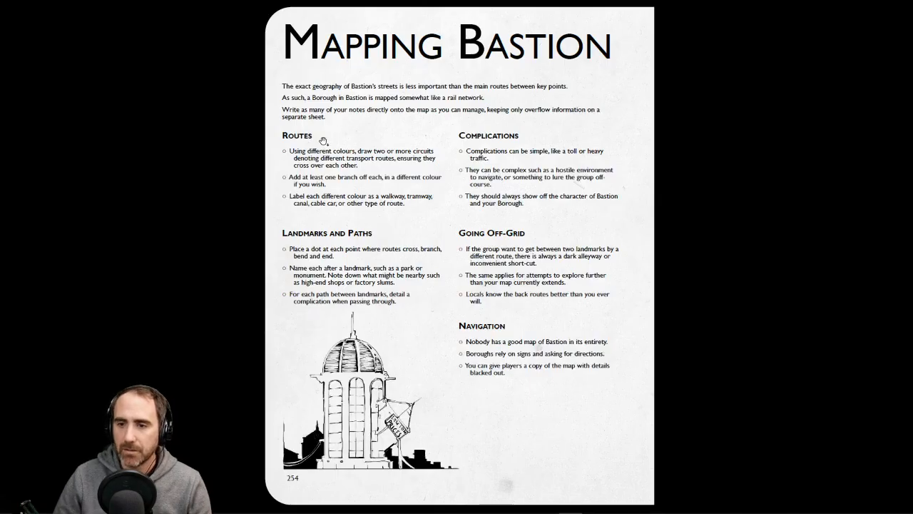
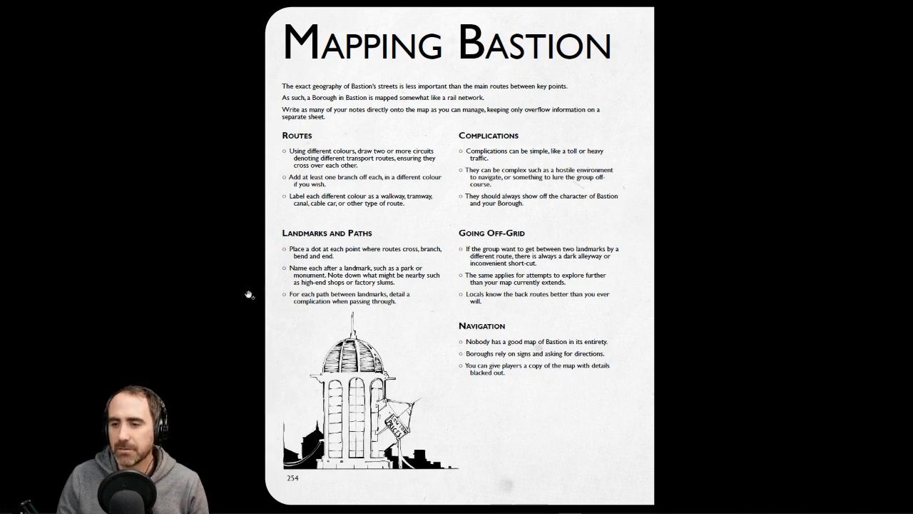
- Copy the three bullet points under Landmarks and Paths on the Mapping Bastion page
key("Escape")
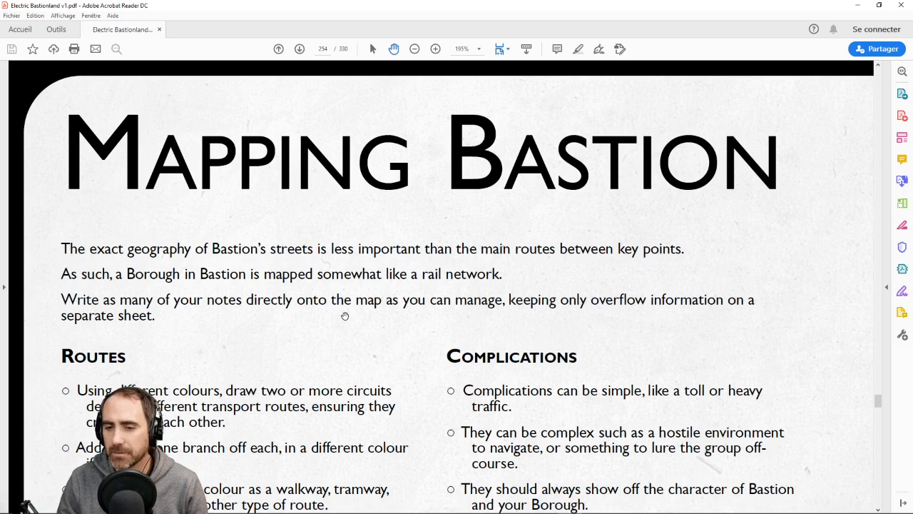
scroll(344, 316, "down", 5)
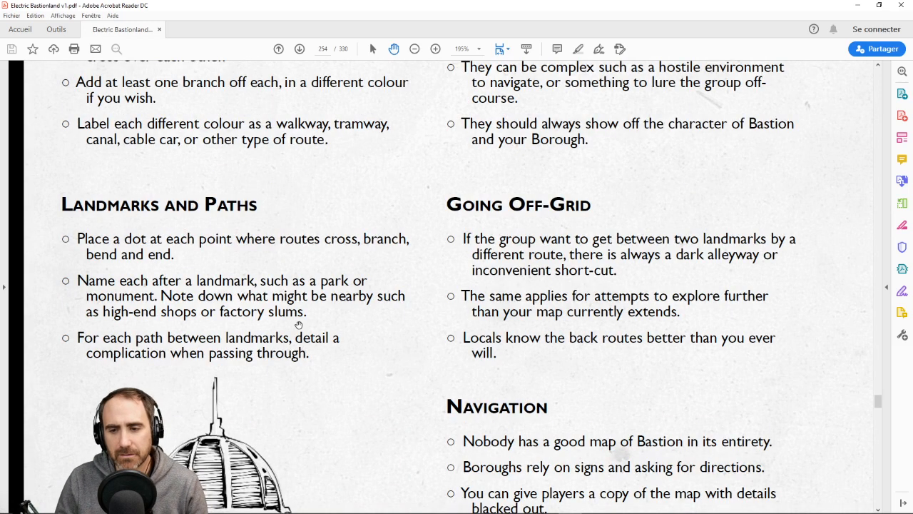
left_click(374, 48)
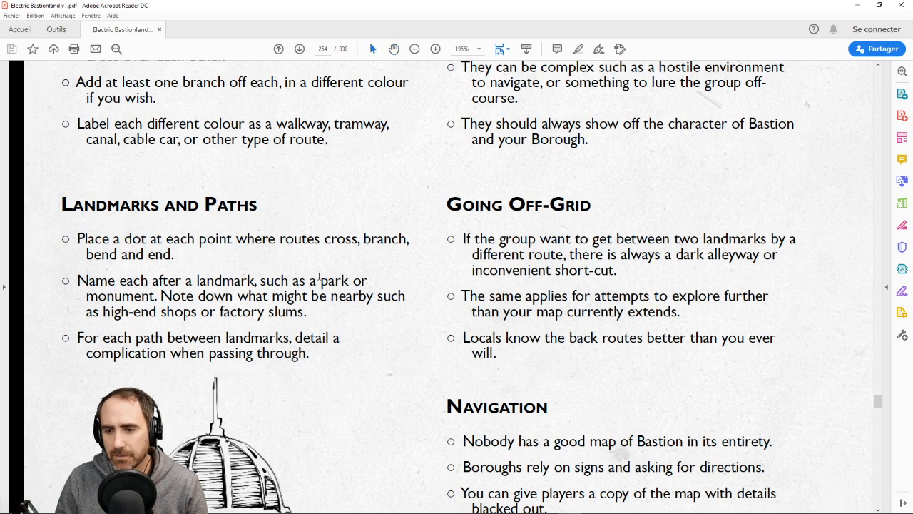
mouse_move(321, 358)
left_mouse_down()
mouse_move(71, 263)
mouse_move(336, 363)
mouse_move(77, 238)
left_mouse_up()
left_click(72, 262)
left_click(214, 338)
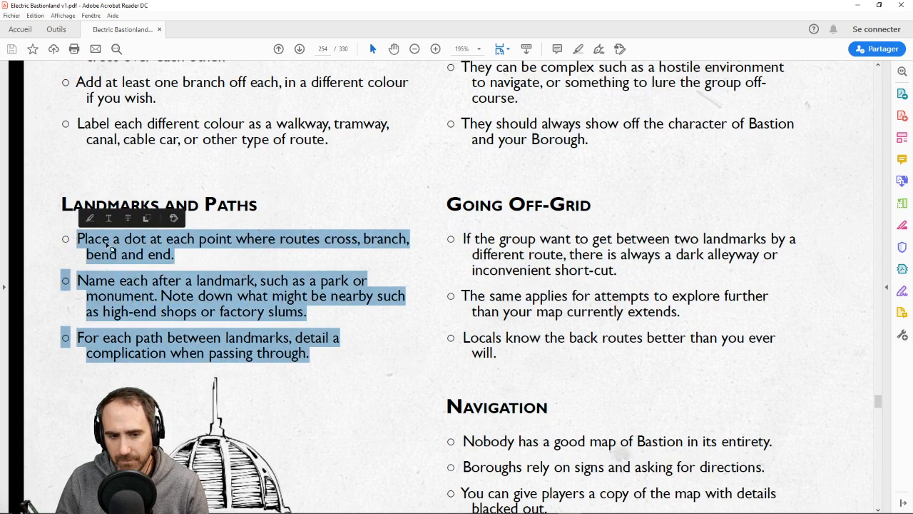
right_click(109, 246)
left_click(127, 252)
left_click(152, 320)
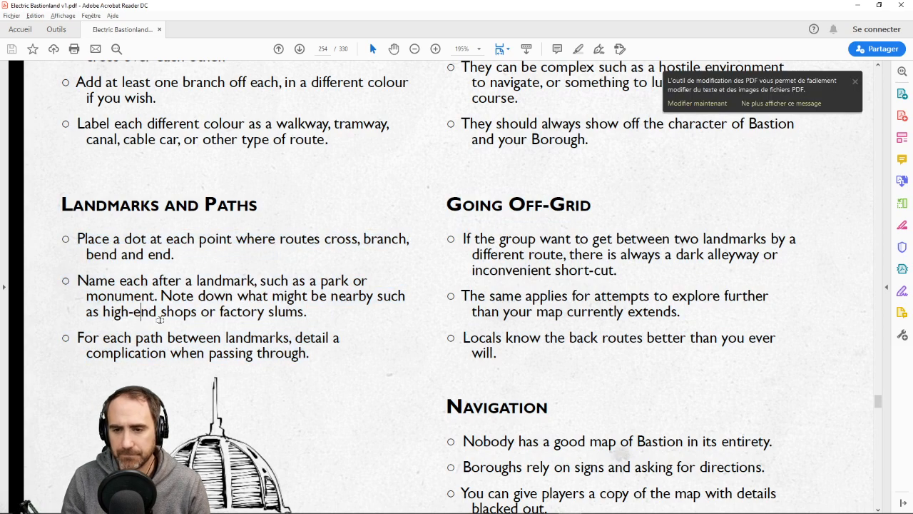
- Return the PDF to full-screen mode and switch back to the virtual tabletop showing the Bastion scene
key("alt")
left_click(70, 17)
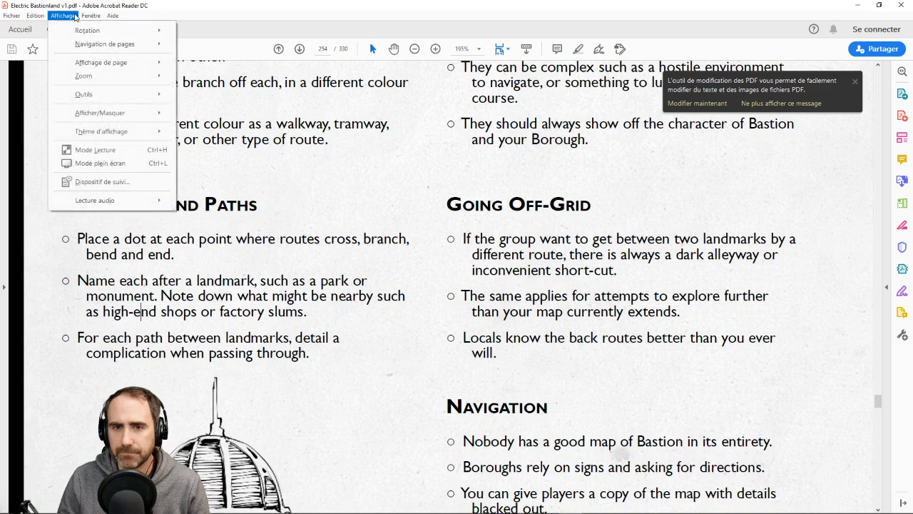
left_click(68, 163)
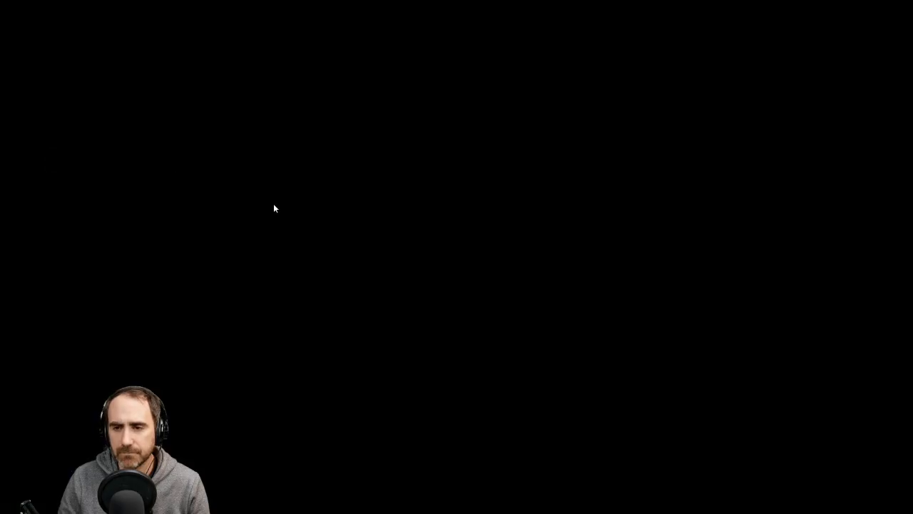
key("alt+Tab")
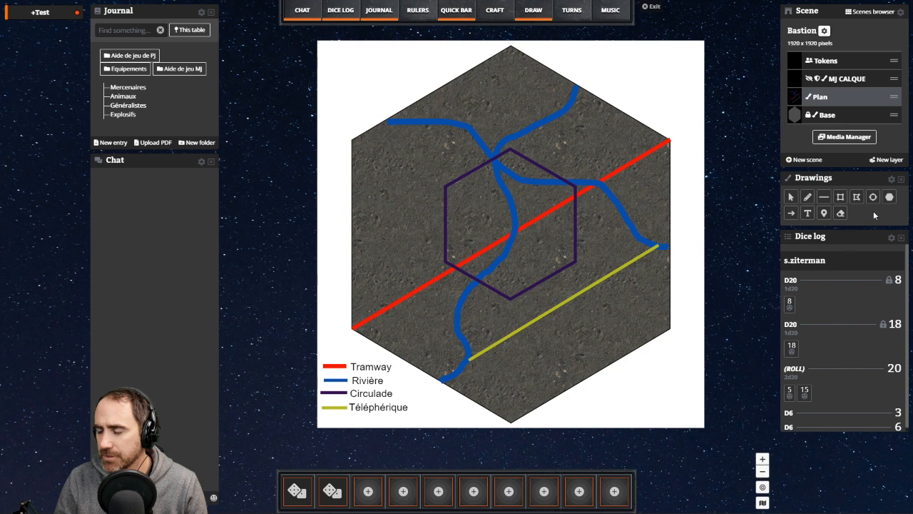
- Place a trial point-of-interest marker in the eastern part of the hexagon and enlarge it
left_click(824, 214)
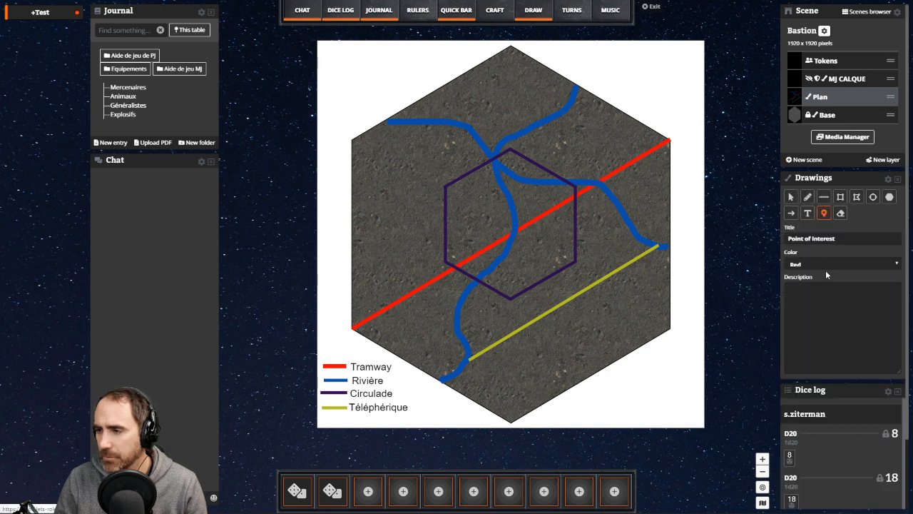
left_click(635, 184)
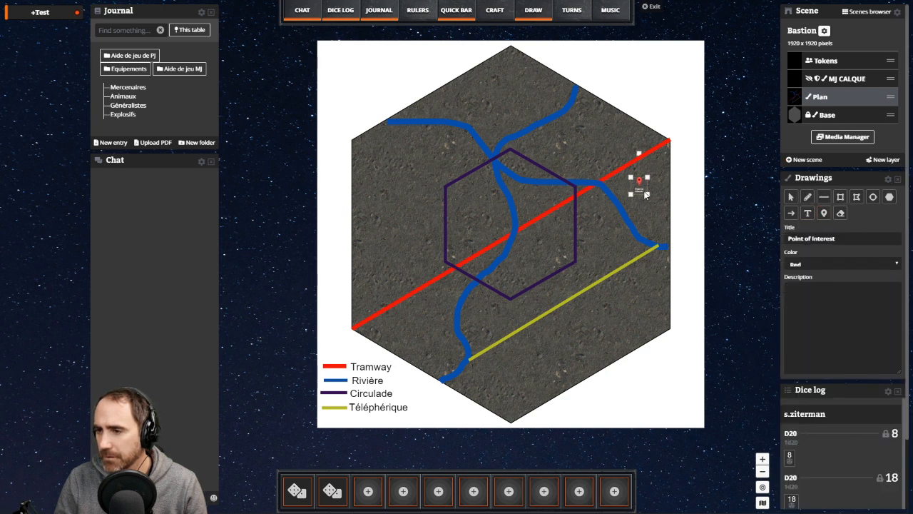
left_click_drag(647, 194, 663, 217)
left_click(831, 266)
left_click(831, 266)
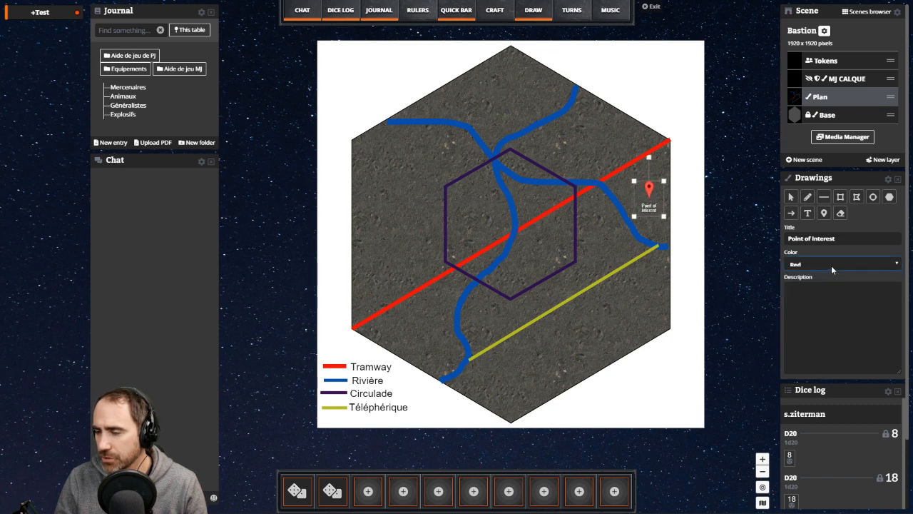
- Try the trial marker in pink, light blue and red, and delete it
left_click(834, 238)
left_click(842, 263)
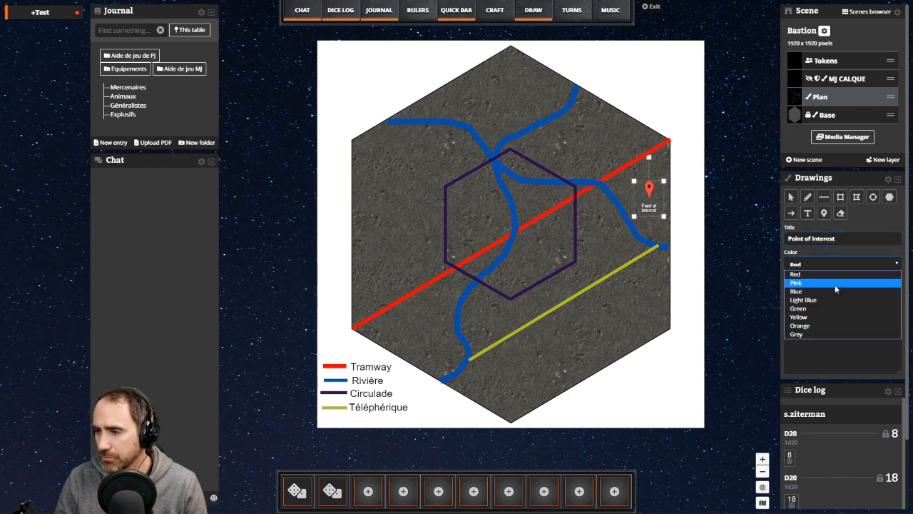
left_click(835, 285)
left_click(832, 262)
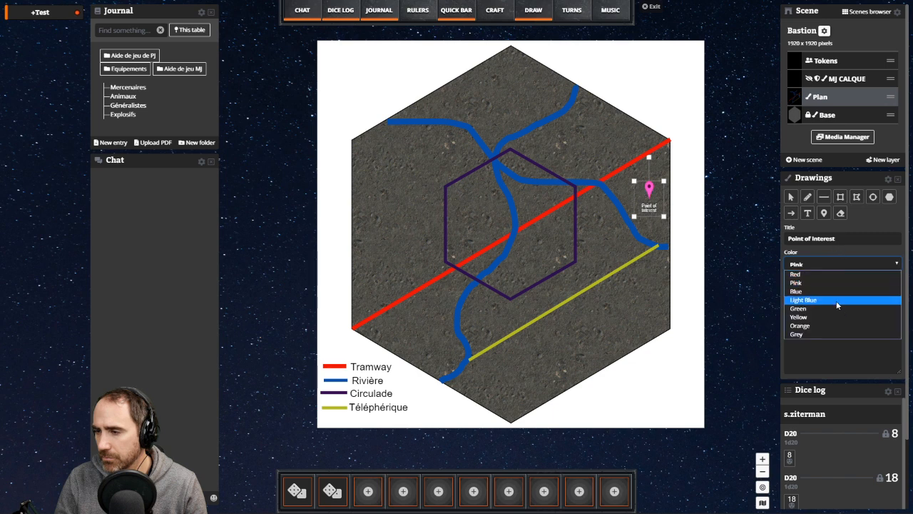
left_click(836, 300)
left_click(836, 264)
left_click(832, 273)
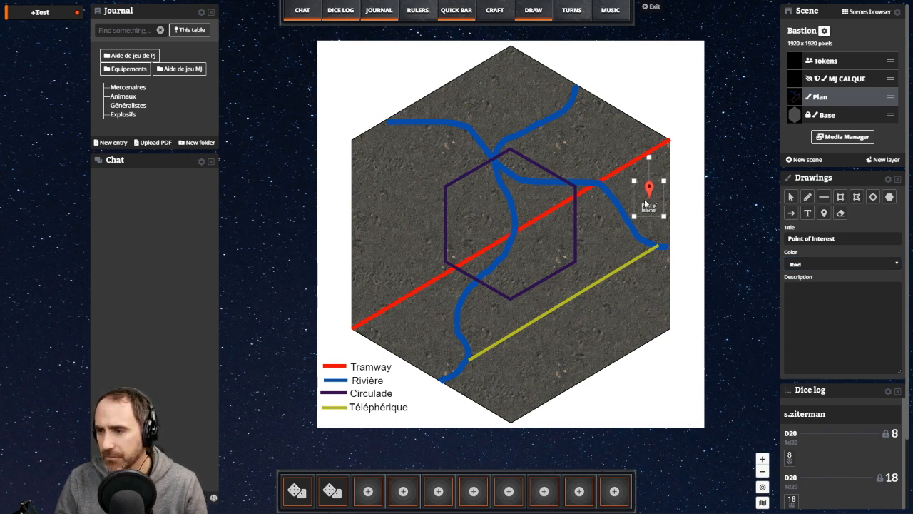
key("Delete")
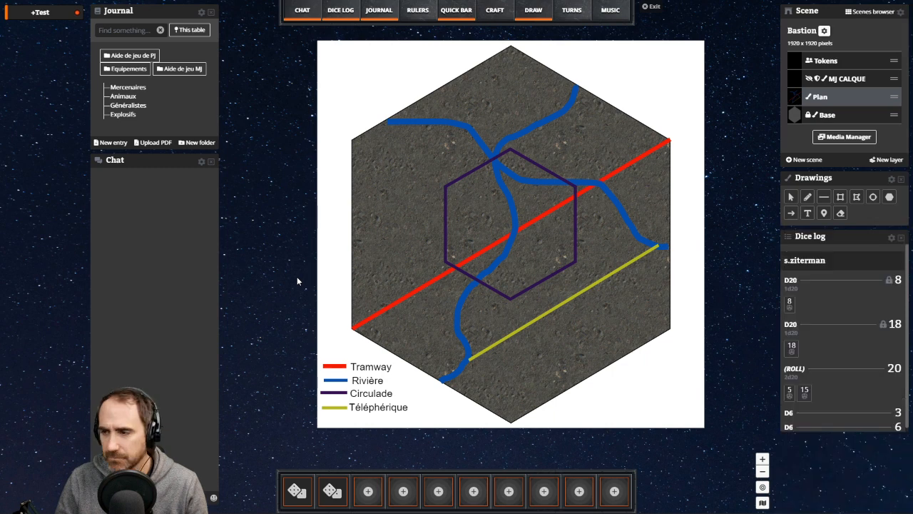
- Place a red point-of-interest marker just above the crossing of the Tramway and Rivière lines northeast of the Circulade
left_click(807, 214)
left_click(823, 212)
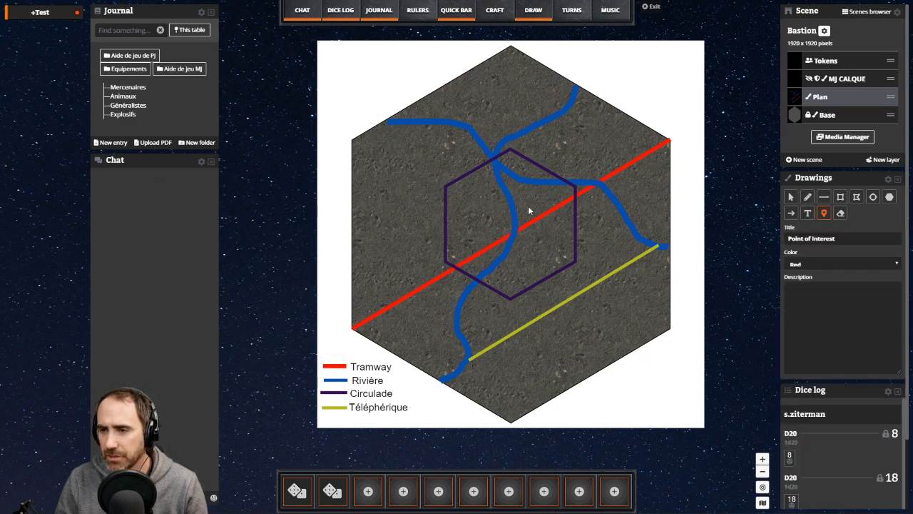
left_click(598, 164)
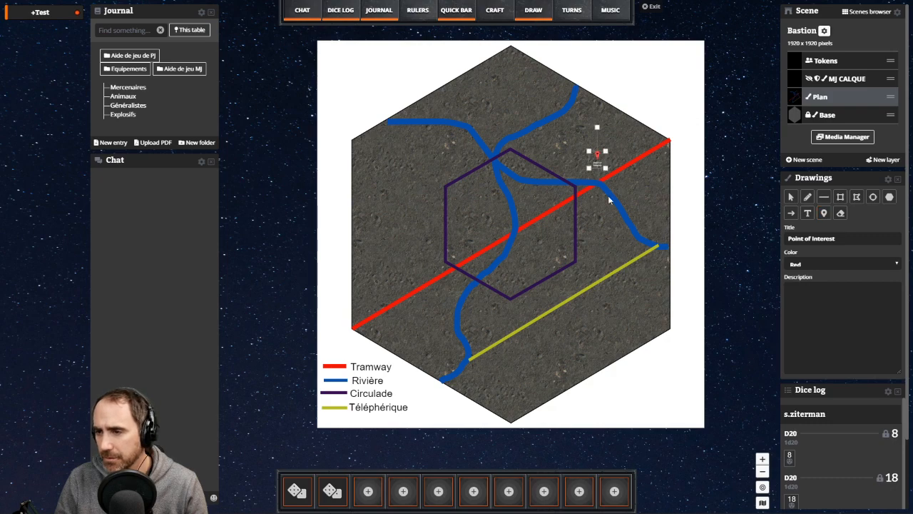
scroll(608, 191, "up", 5)
scroll(607, 188, "up", 1)
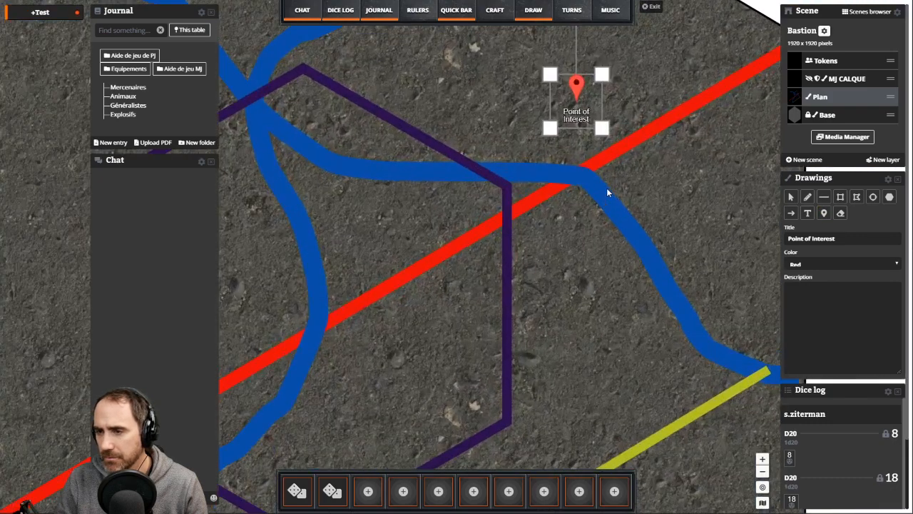
scroll(606, 188, "down", 1)
left_click(572, 122)
left_click(582, 105)
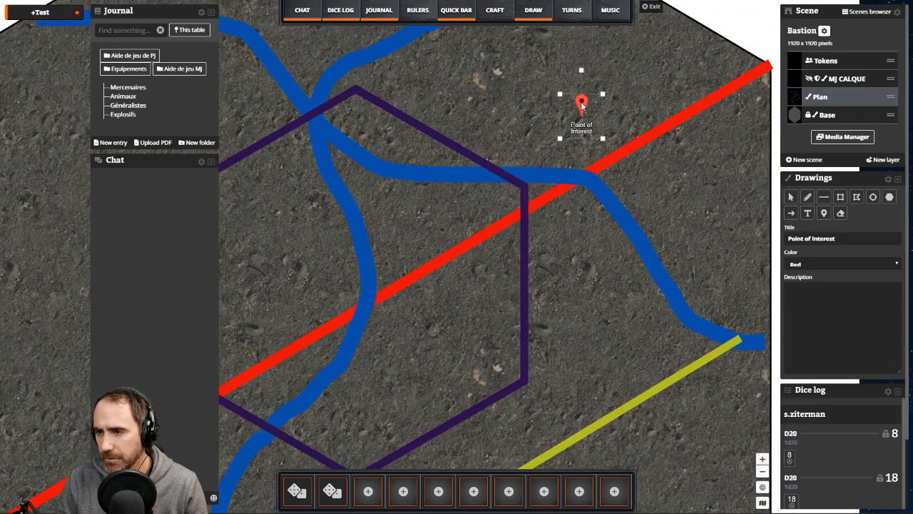
left_click_drag(582, 110, 574, 138)
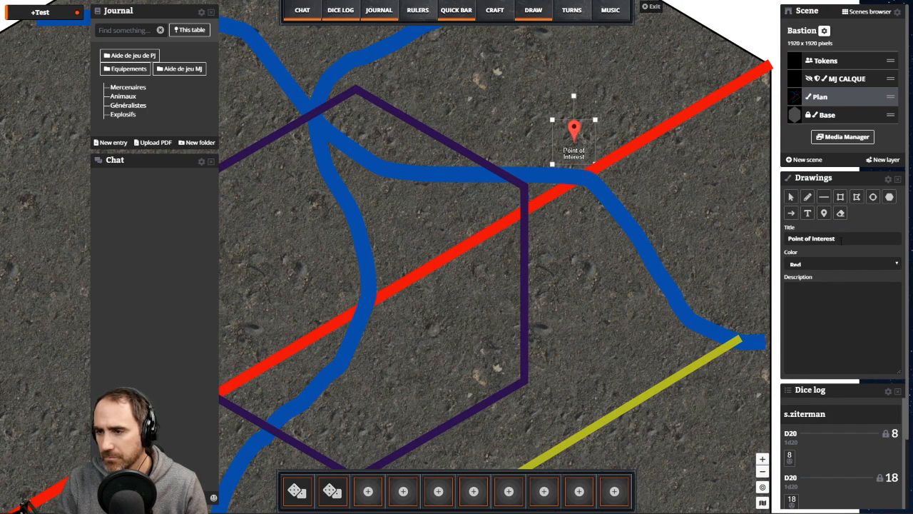
- Set the title of the new marker to "Tunnels"
left_click_drag(841, 239, 727, 241)
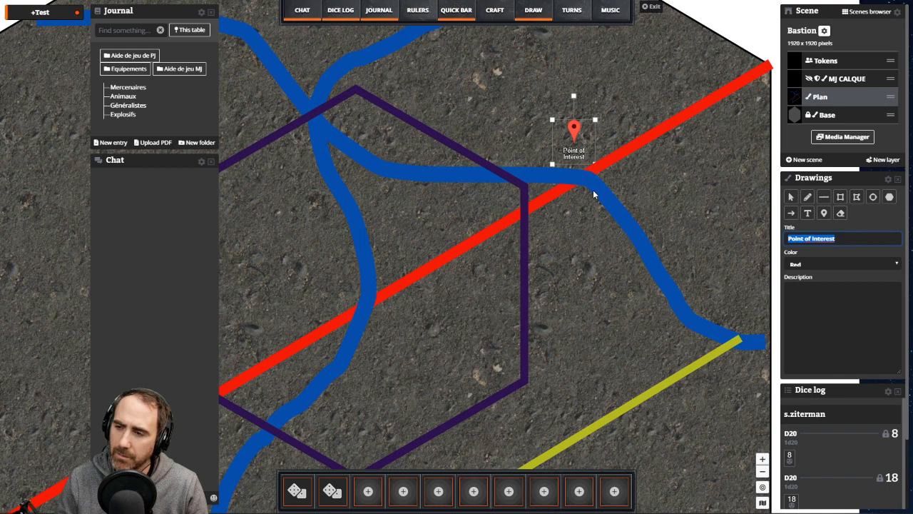
left_click(847, 238)
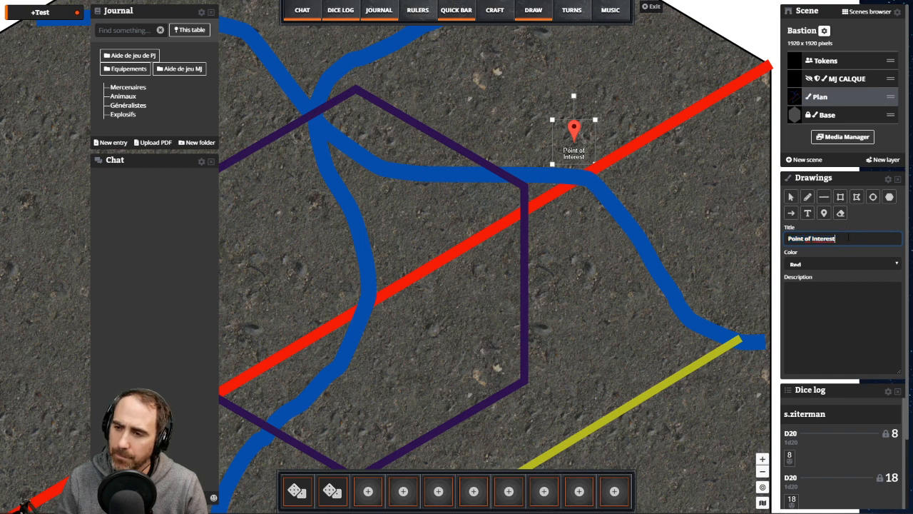
triple_click(850, 237)
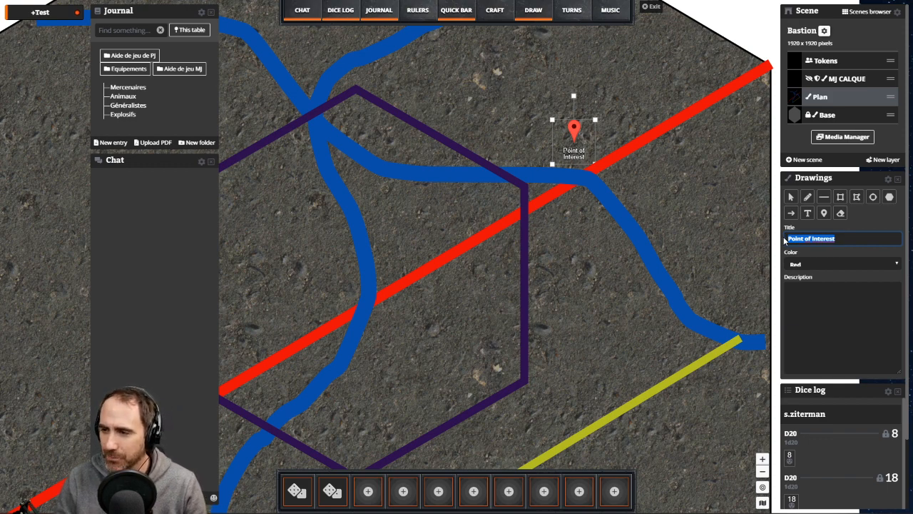
type("T")
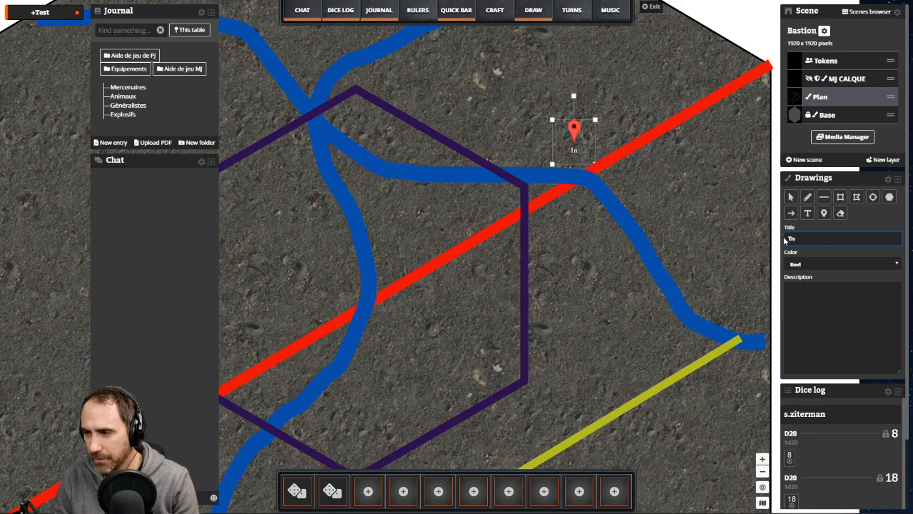
type("unnels")
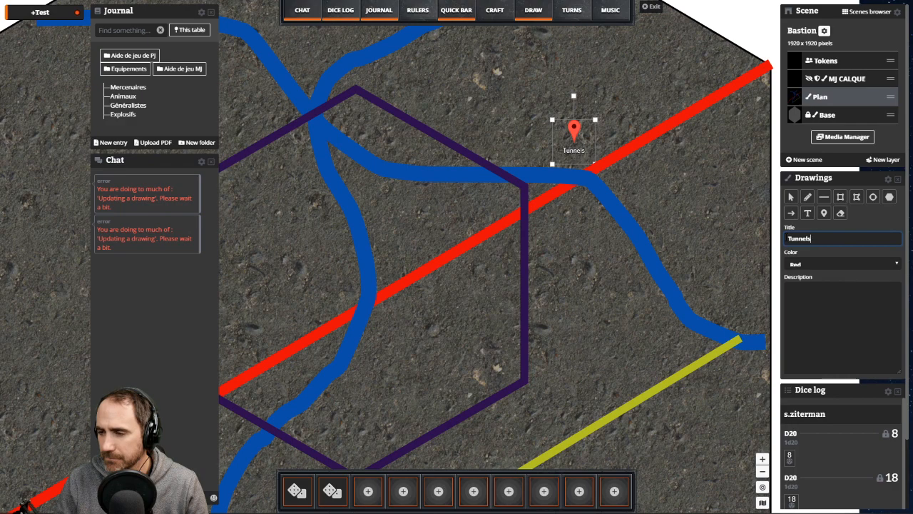
- Move the Tunnels marker slightly closer to the Tramway and Rivière crossing and deselect it
left_click(569, 315)
left_click_drag(570, 291, 641, 287)
scroll(641, 287, "down", 1)
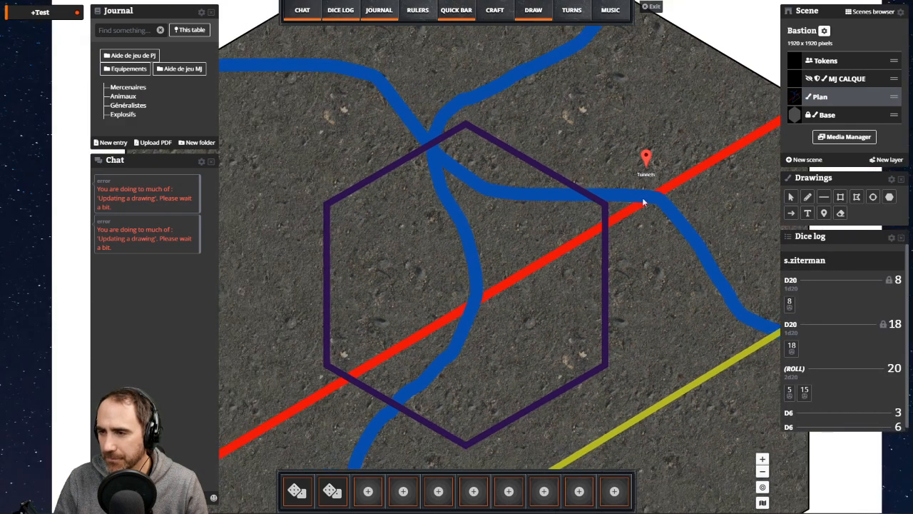
left_click_drag(646, 165, 647, 174)
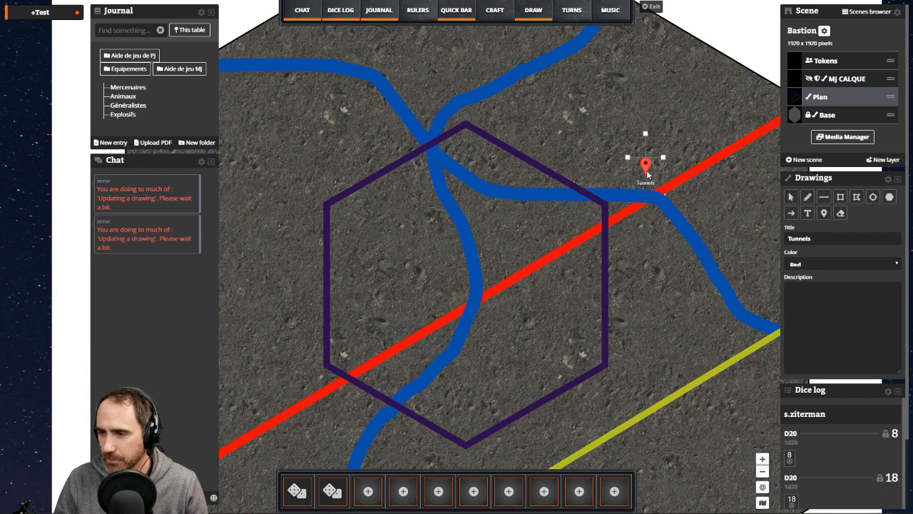
left_click(658, 292)
- Try to place another point-of-interest marker near the river junction on the Circulade's northern side
left_click_drag(679, 294, 676, 340)
left_click_drag(594, 124, 683, 145)
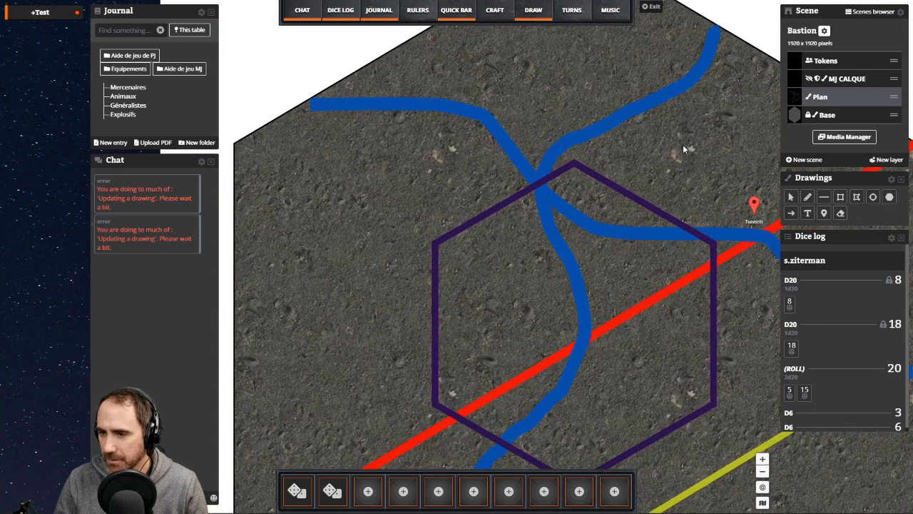
left_click(825, 213)
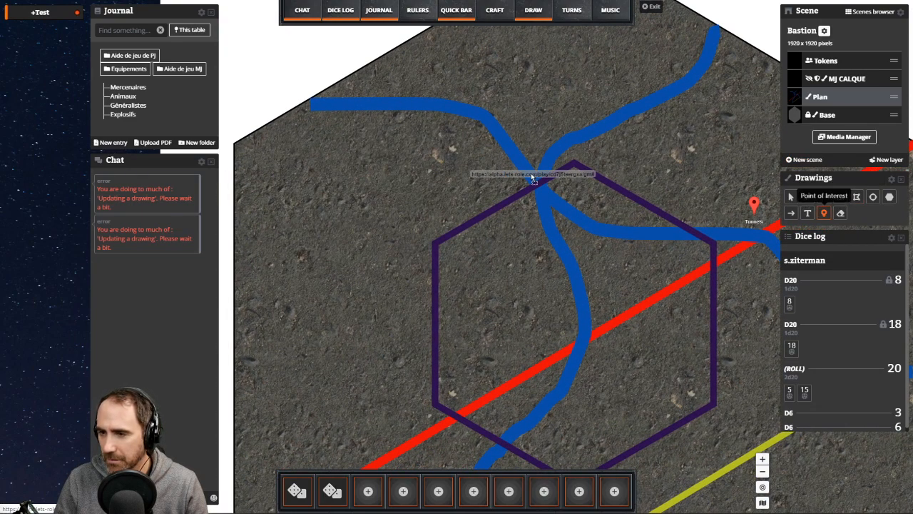
left_click(487, 197)
left_click(504, 244)
left_click(368, 200)
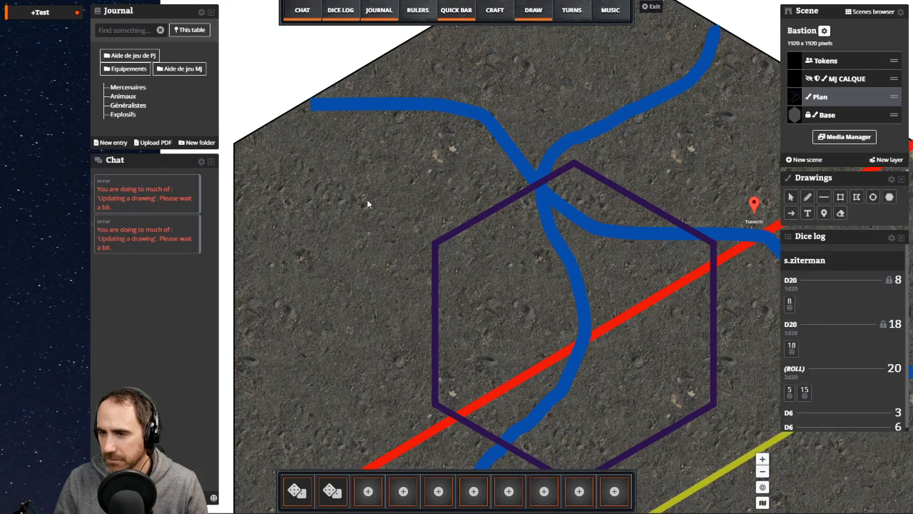
- Select the Tunnels marker to inspect its title, colour and description settings
left_click_drag(732, 179, 653, 154)
left_click(676, 181)
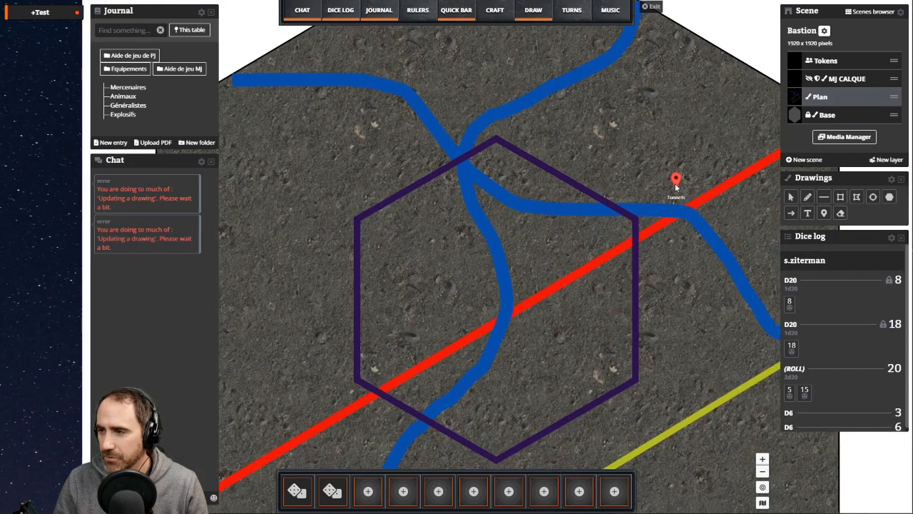
left_click(675, 263)
left_click(673, 192)
left_click(684, 196)
left_click(683, 186)
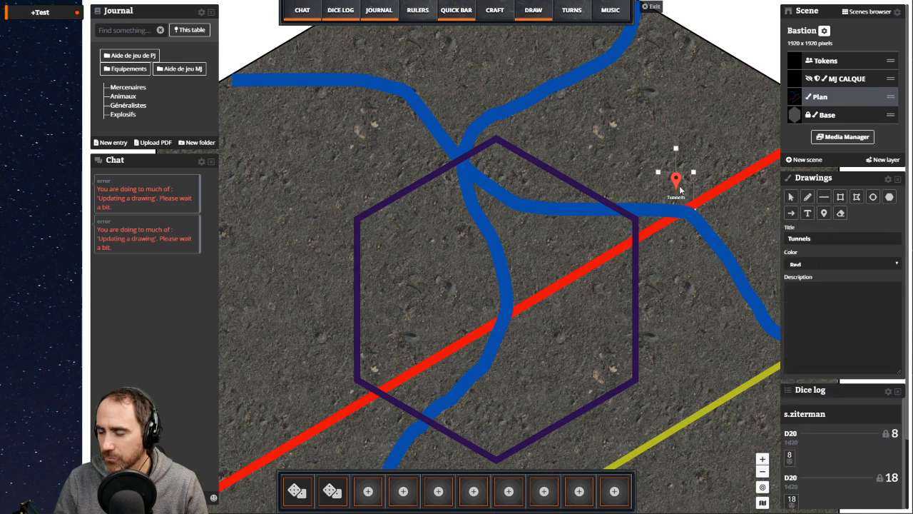
left_click(684, 282)
left_click(681, 191)
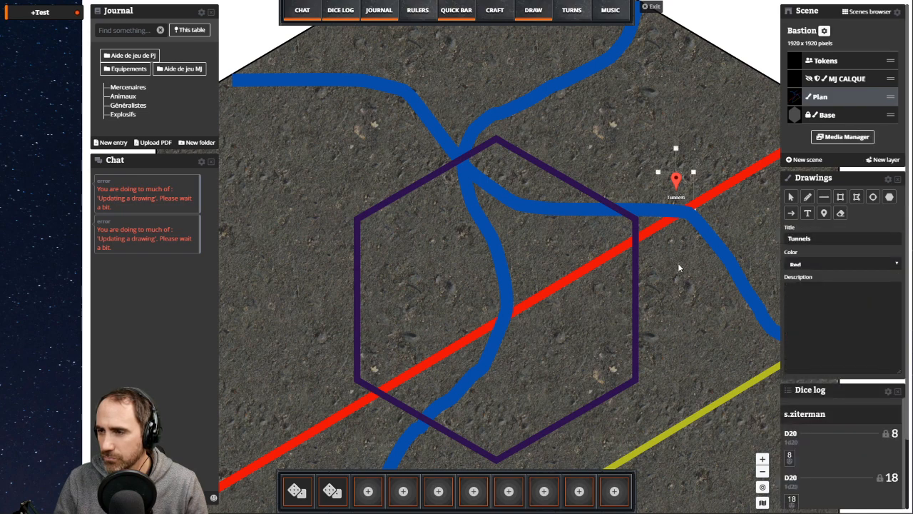
left_click(678, 263)
left_click(674, 183)
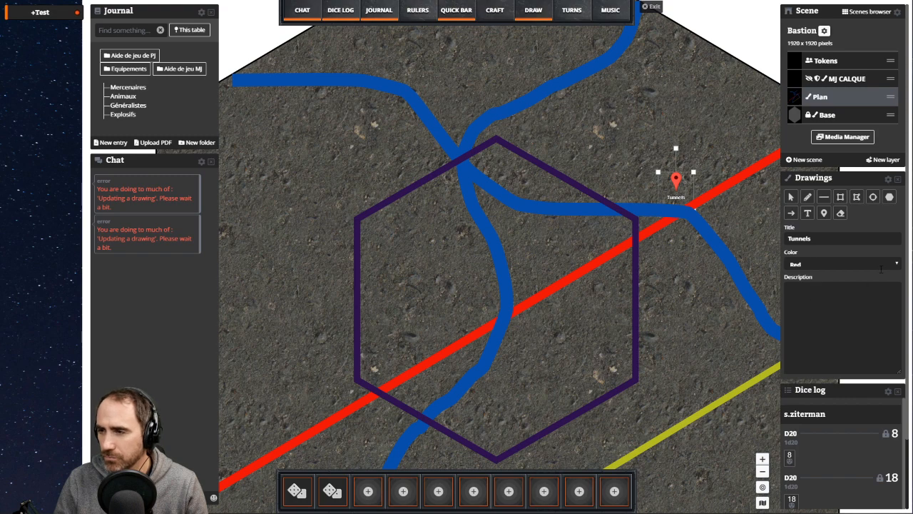
- Place a second point-of-interest marker and move it onto the river junction on the Circulade's northern side
left_click(701, 275)
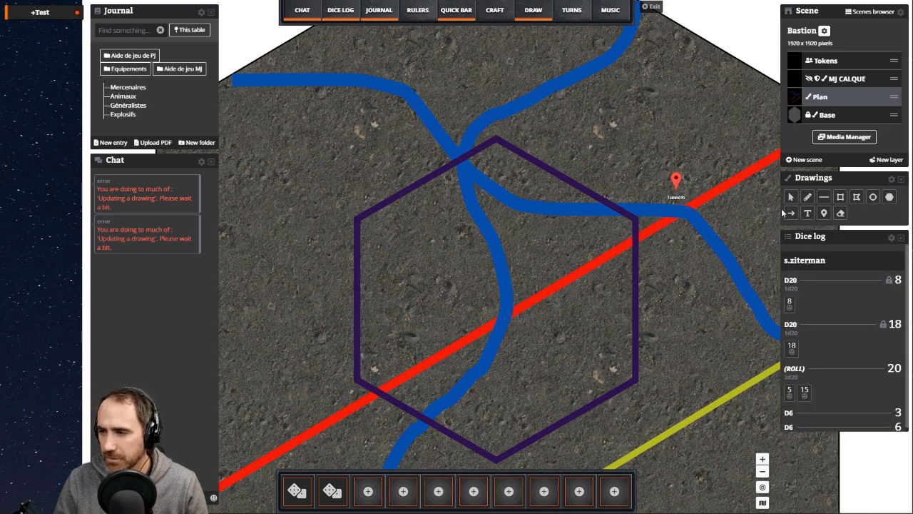
left_click(824, 212)
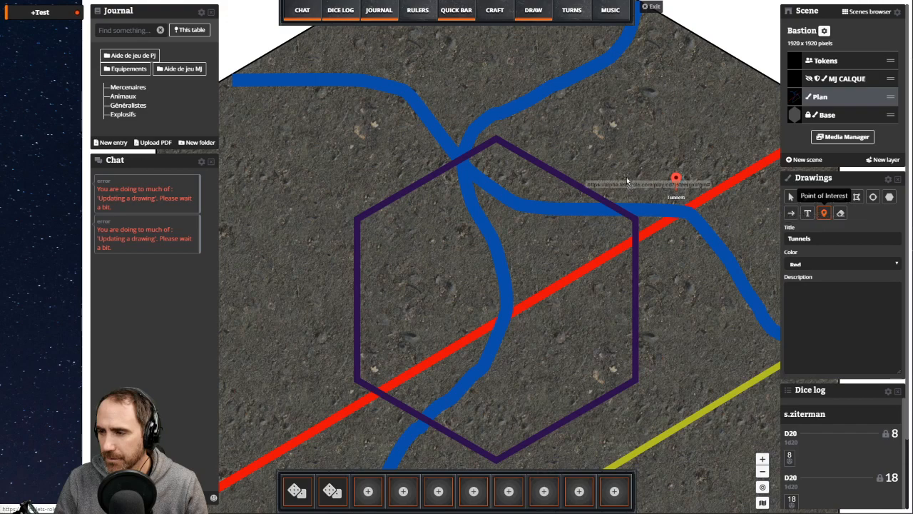
left_click(823, 212)
left_click(824, 212)
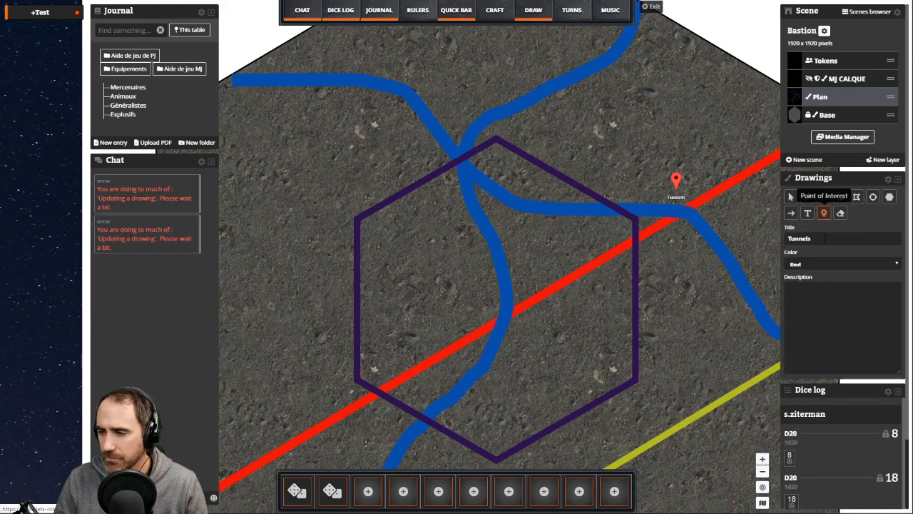
left_click(678, 187)
mouse_move(677, 183)
left_mouse_down()
mouse_move(626, 163)
mouse_move(667, 159)
mouse_move(676, 185)
left_mouse_up()
left_click(675, 176)
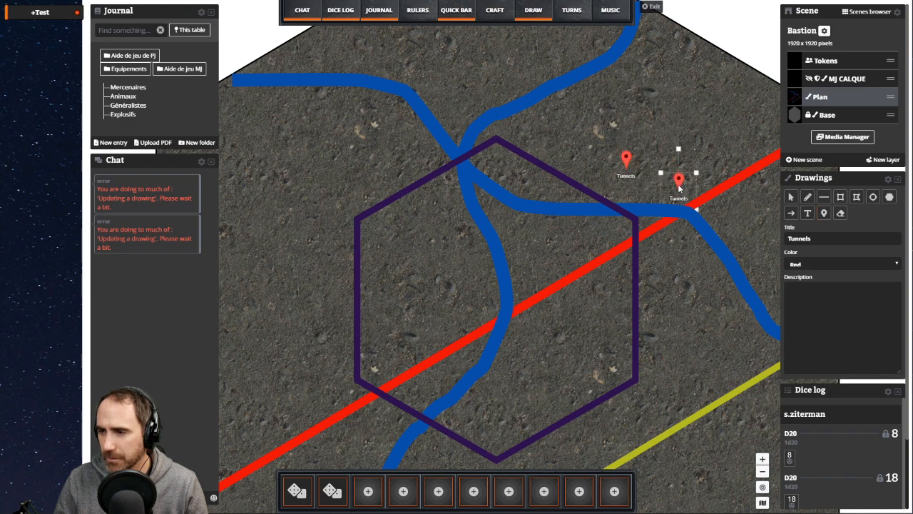
left_click(627, 166)
mouse_move(628, 167)
left_mouse_down()
mouse_move(474, 131)
mouse_move(425, 157)
mouse_move(446, 167)
mouse_move(461, 160)
left_mouse_up()
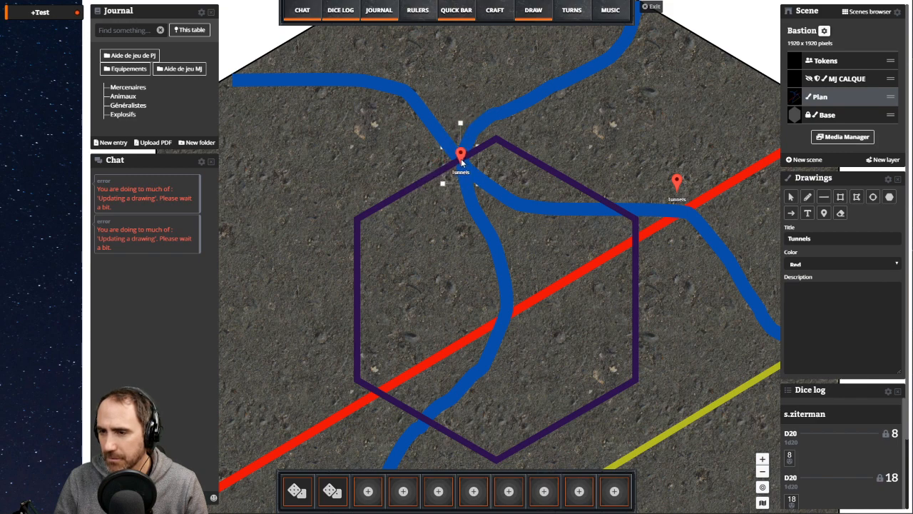
- Title the marker at the river junction "Pont des marchands" and deselect it
double_click(815, 238)
type("Ponts")
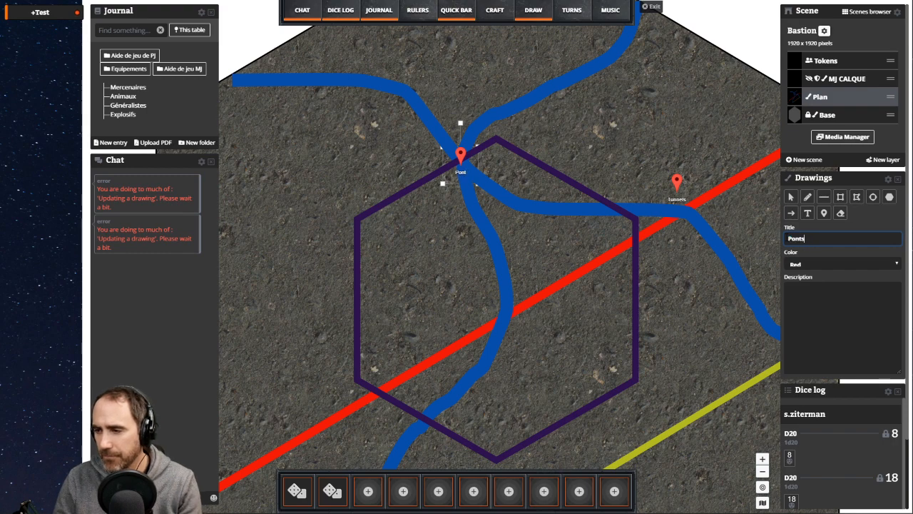
key("BackSpace")
type("des m")
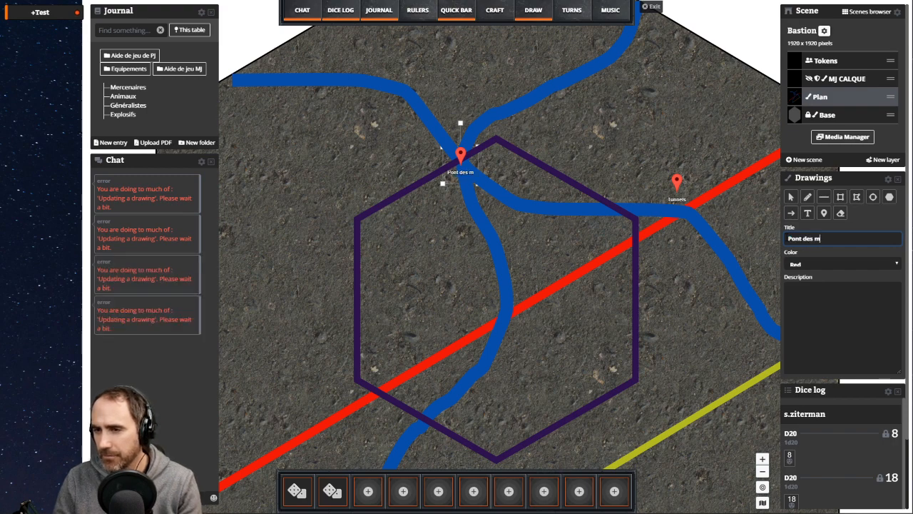
type("archands")
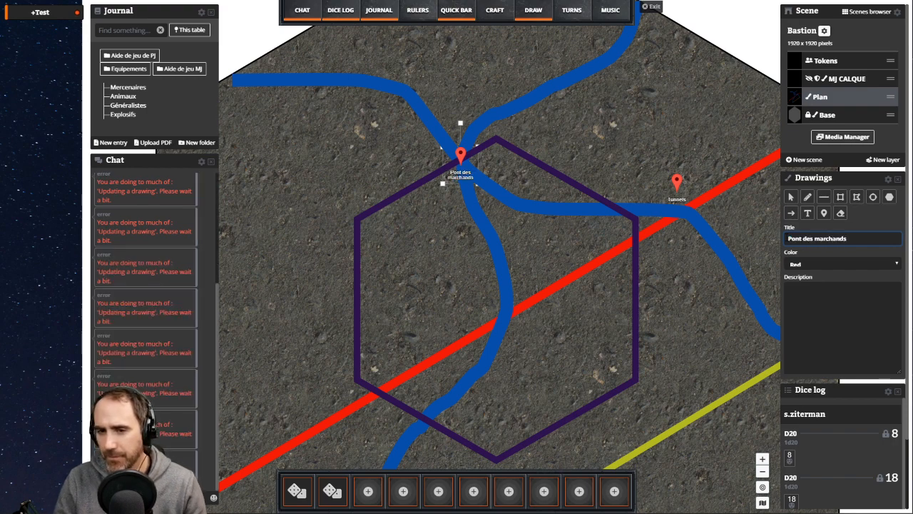
left_click(329, 189)
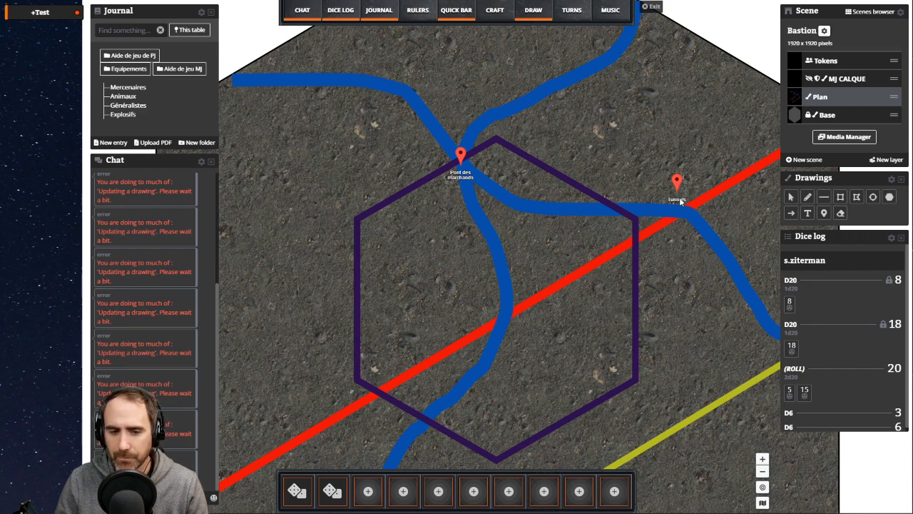
- Bring the red Tramway line to the front so that it passes over the blue Rivière lines
left_click(698, 227)
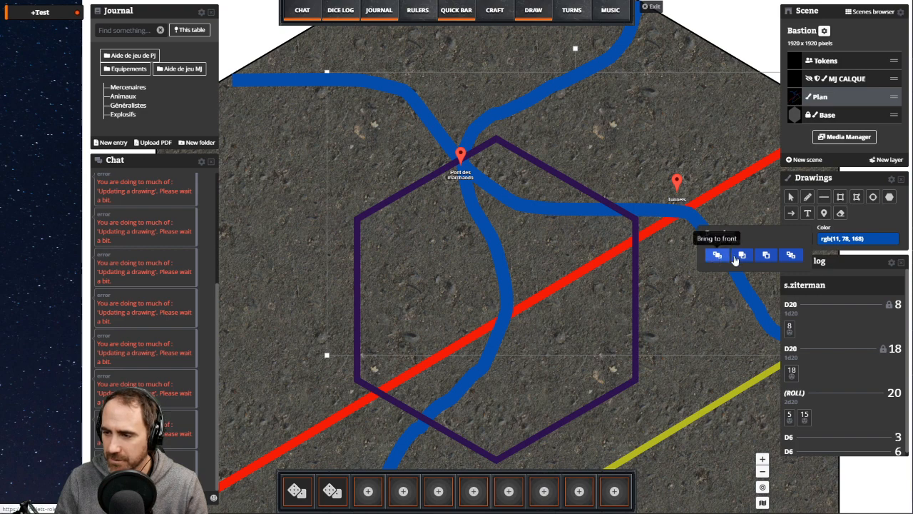
left_click(736, 256)
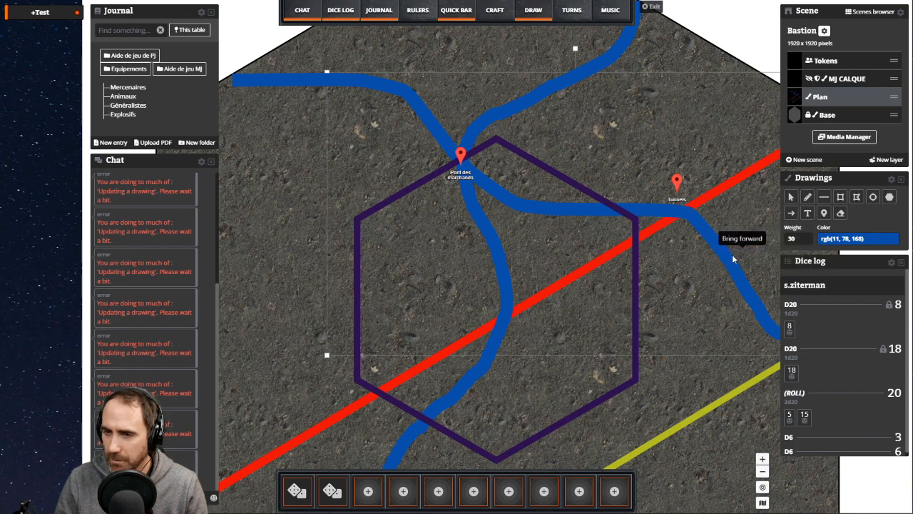
left_click(696, 207)
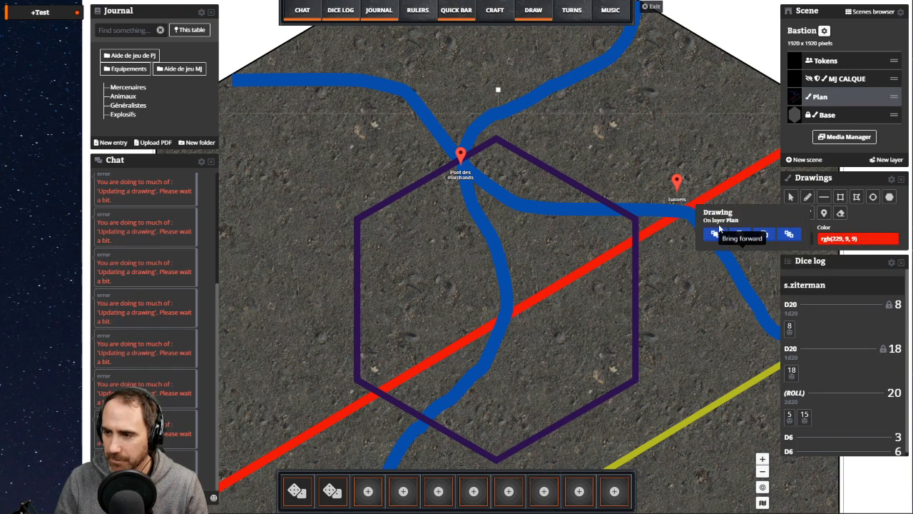
left_click(712, 232)
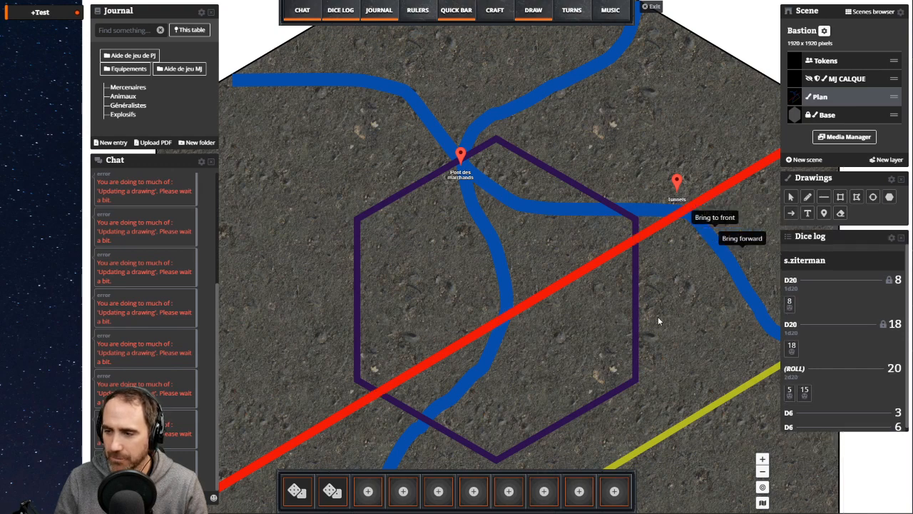
- Rename the Tunnels marker "Pont suspendu" and shift it slightly upward from the Tramway and Rivière crossing
left_click_drag(658, 316, 630, 282)
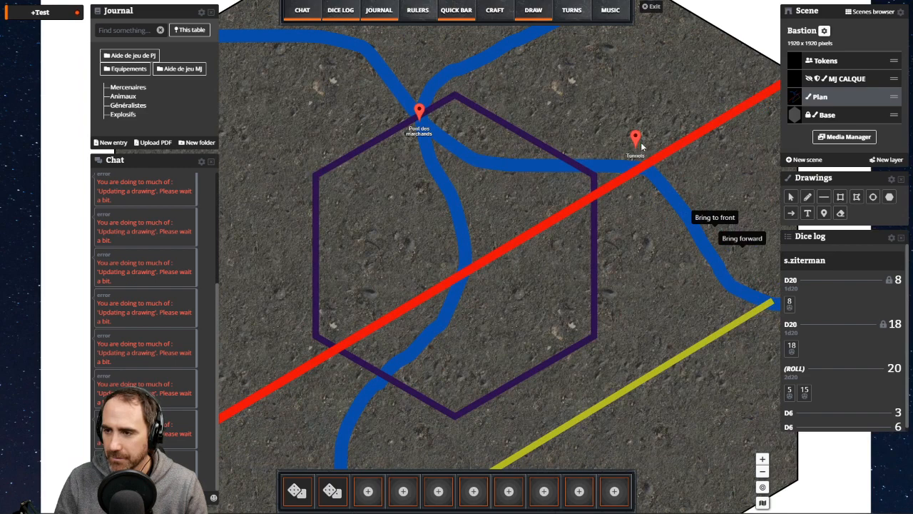
left_click(636, 140)
double_click(821, 241)
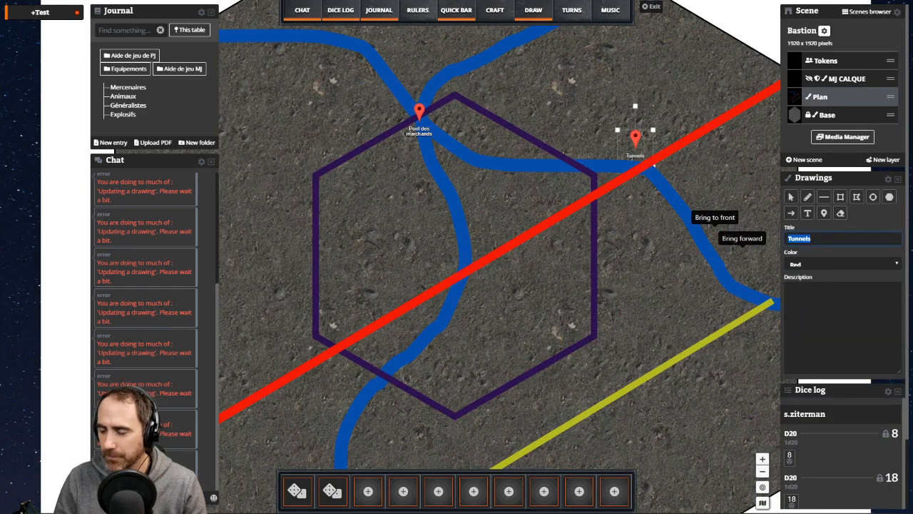
type("Pont s")
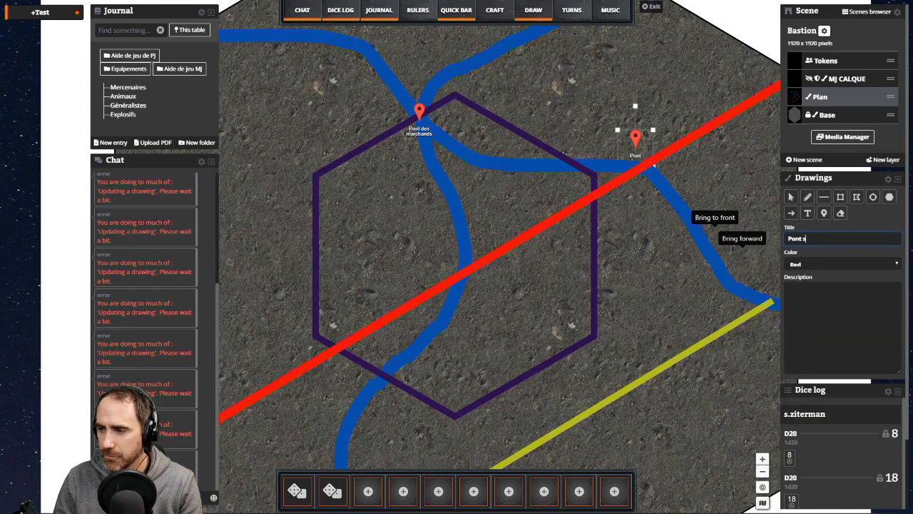
type("uspende")
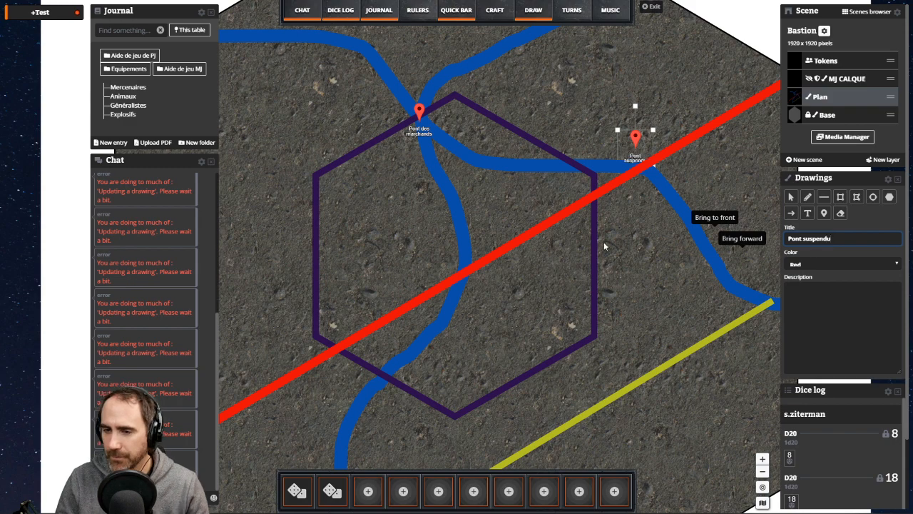
left_click(661, 283)
left_click(637, 140)
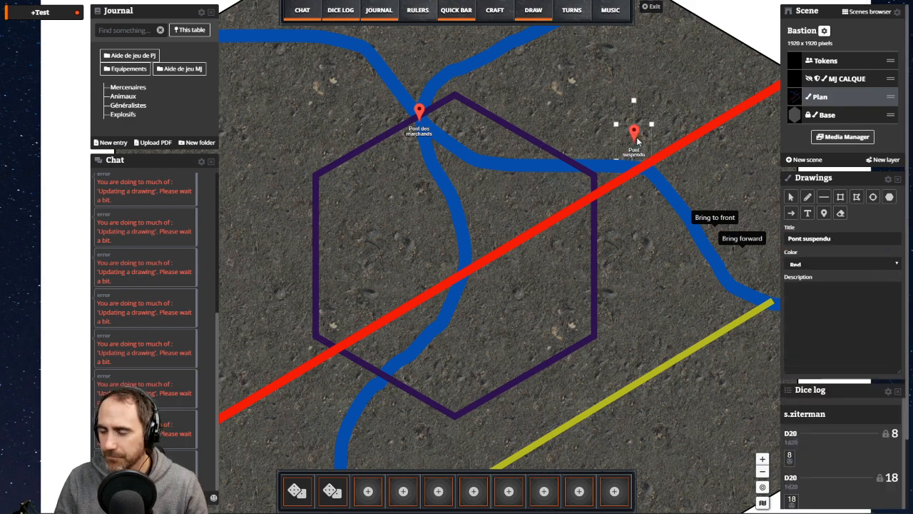
left_click(631, 252)
- Examine the routes and the two bridge markers around the Circulade across the whole map
left_click_drag(660, 271, 645, 205)
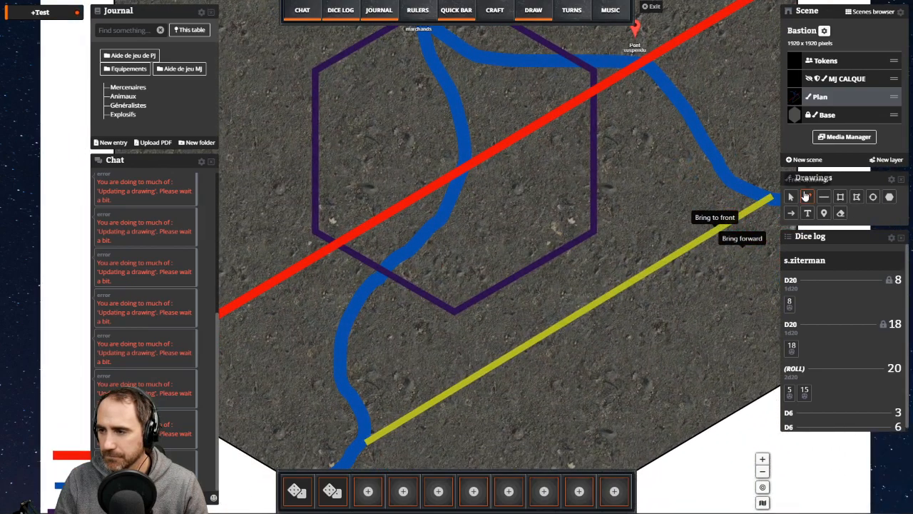
left_click_drag(644, 148, 651, 224)
scroll(651, 224, "down", 2)
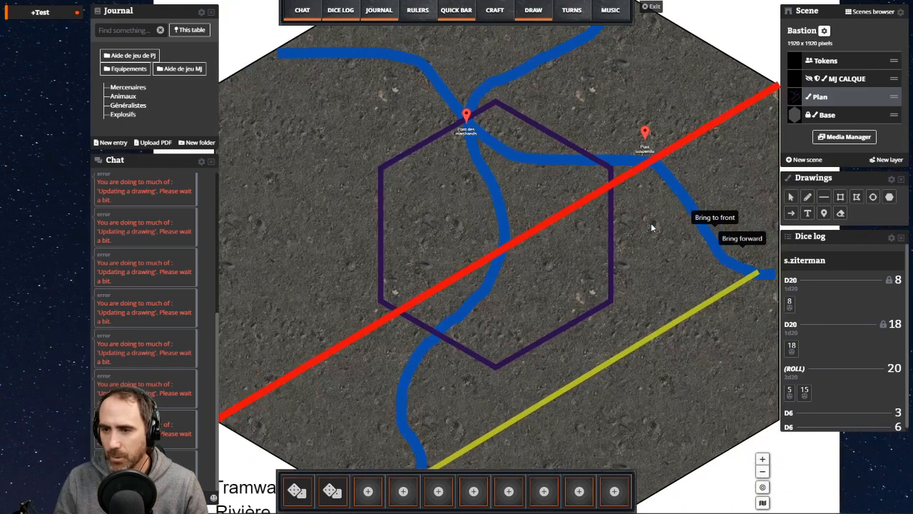
scroll(601, 238, "up", 4)
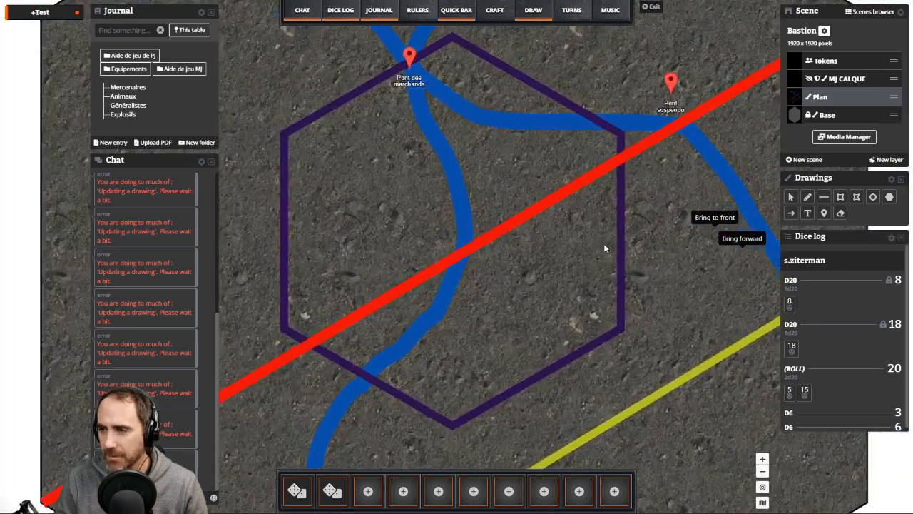
scroll(611, 245, "down", 1)
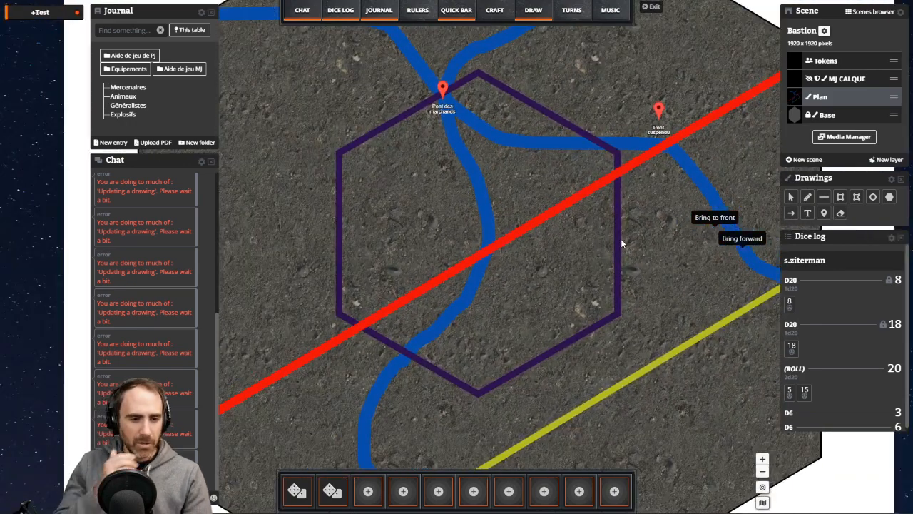
scroll(620, 238, "down", 2)
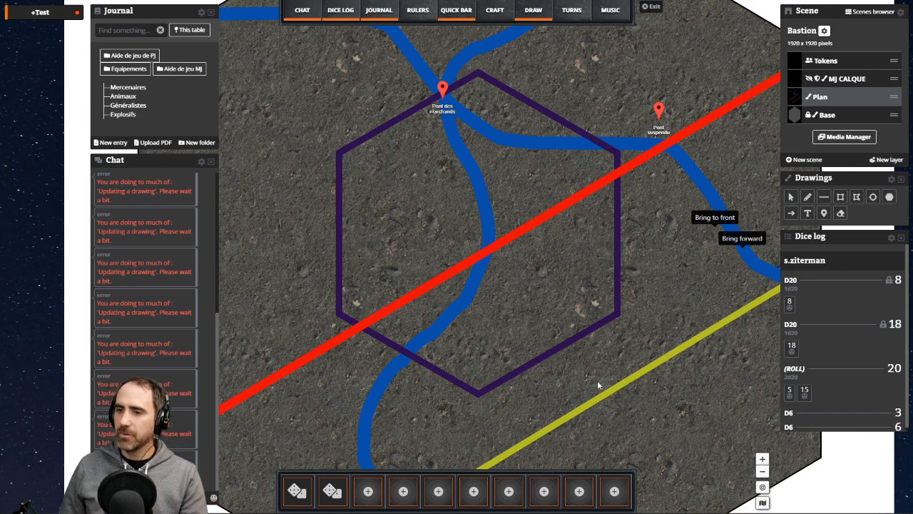
scroll(585, 343, "up", 1)
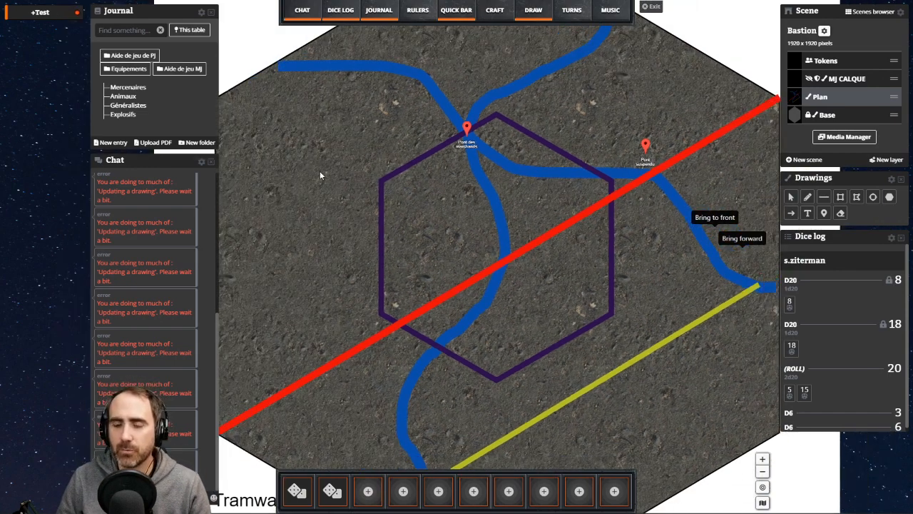
mouse_move(319, 170)
left_mouse_down()
mouse_move(360, 140)
mouse_move(331, 152)
mouse_move(263, 120)
mouse_move(376, 192)
mouse_move(338, 249)
left_mouse_up()
scroll(263, 120, "down", 2)
scroll(474, 197, "up", 4)
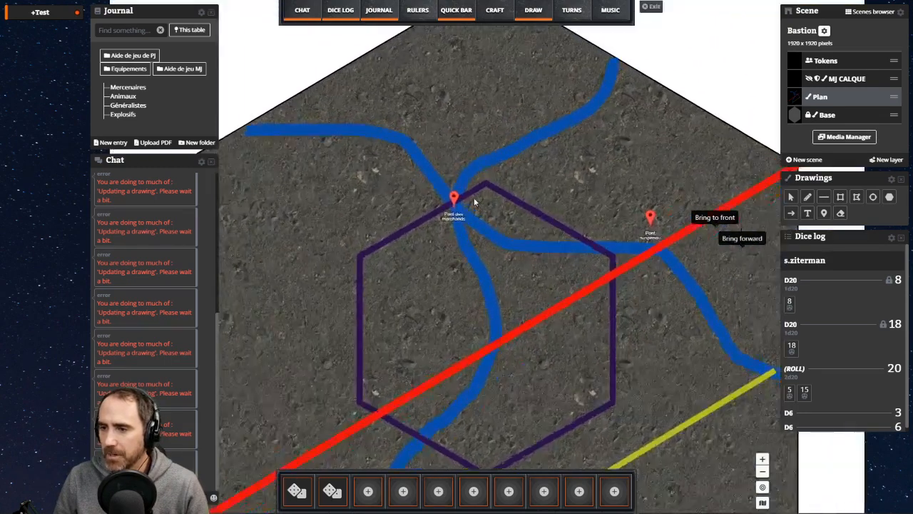
scroll(402, 205, "up", 2)
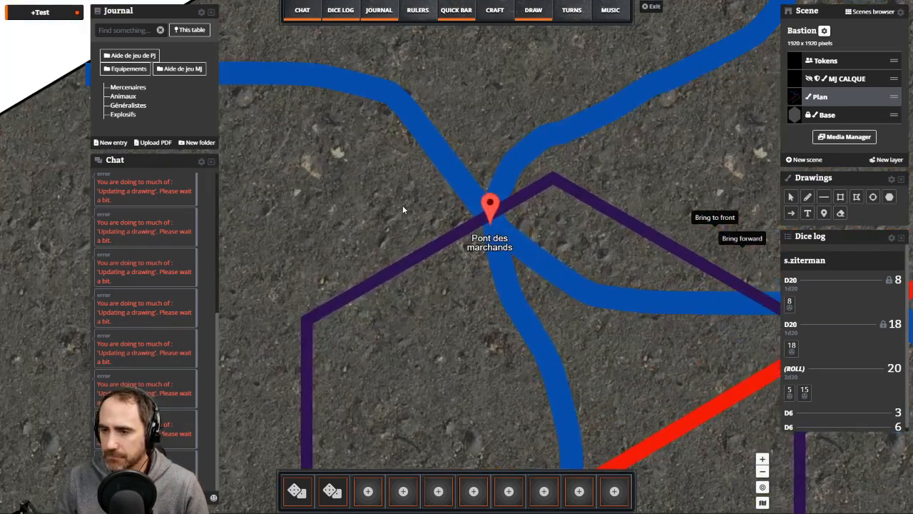
- Reorder the scene layers so that Tokens is on top, followed by Plan, MJ CALQUE and Base
left_click(863, 84)
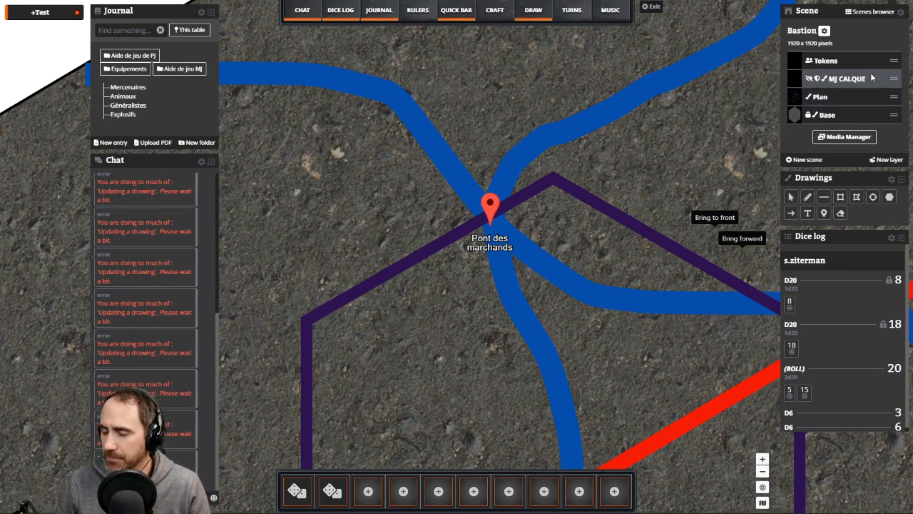
left_click(854, 80)
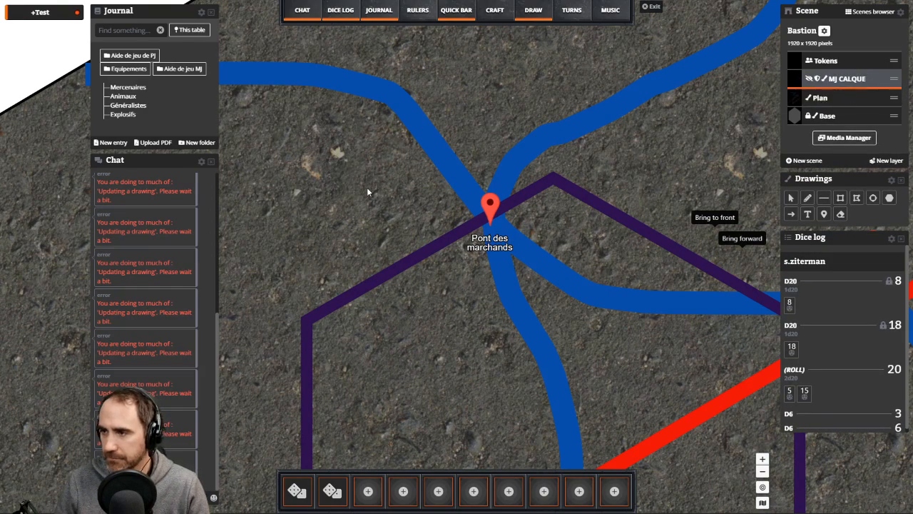
left_click_drag(409, 185, 447, 156)
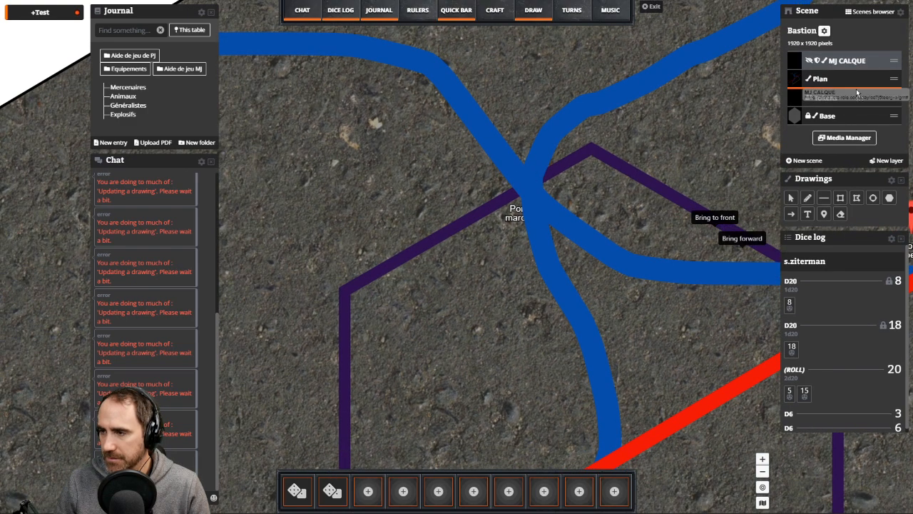
left_click_drag(856, 90, 843, 48)
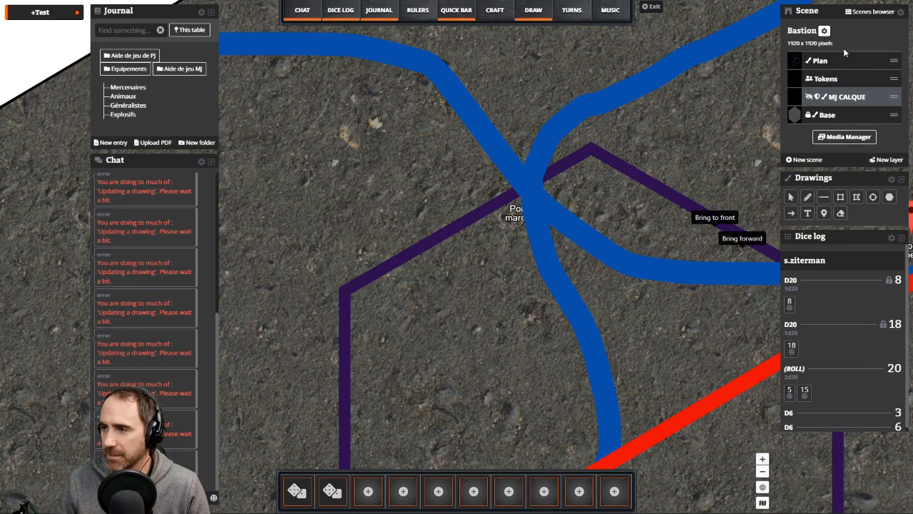
left_click_drag(841, 81, 844, 53)
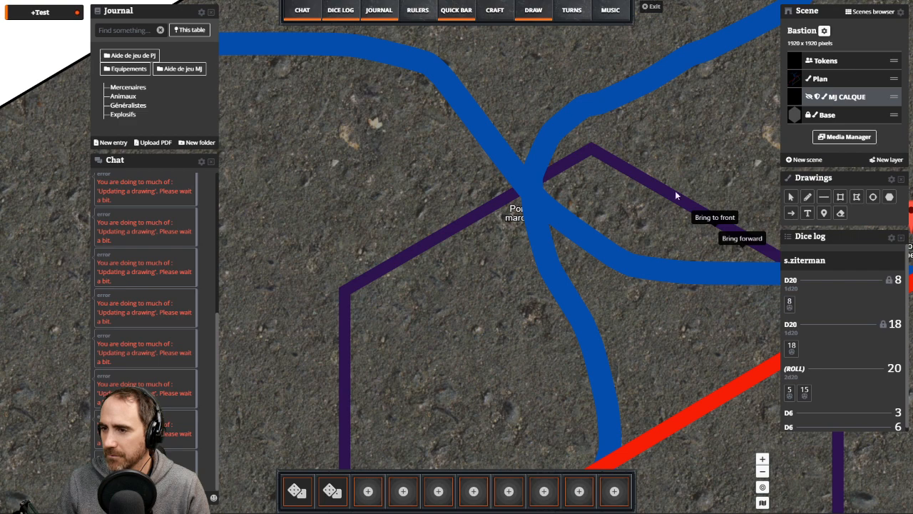
left_click_drag(485, 277, 344, 180)
scroll(413, 244, "down", 5)
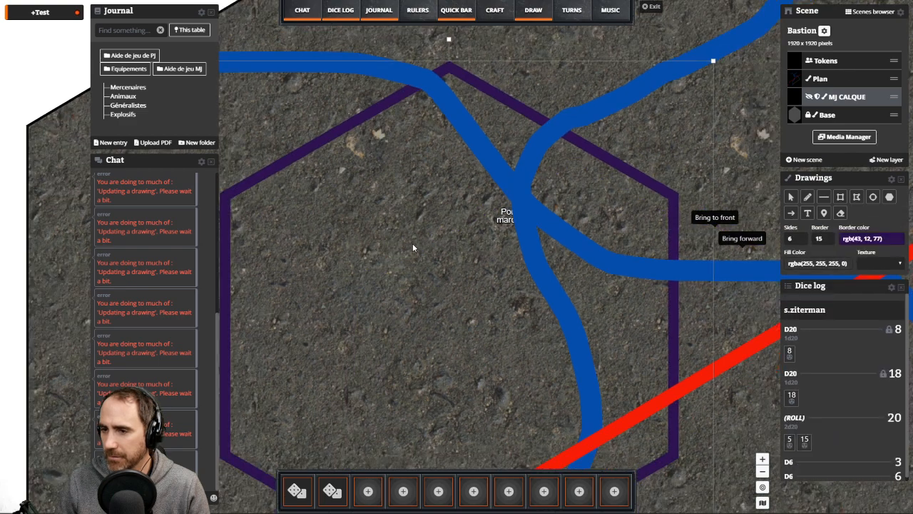
scroll(413, 247, "down", 4)
left_click_drag(412, 247, 464, 320)
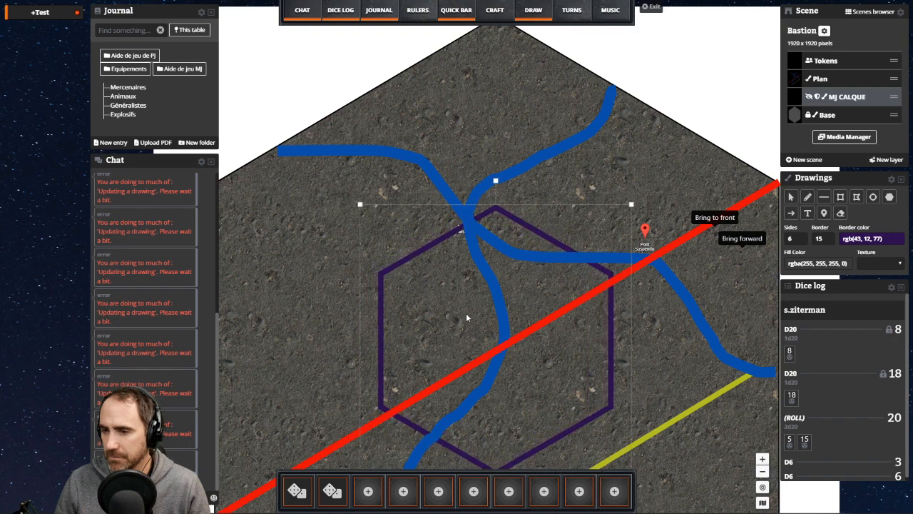
- Make Plan the active layer of the Bastion scene
left_click(844, 79)
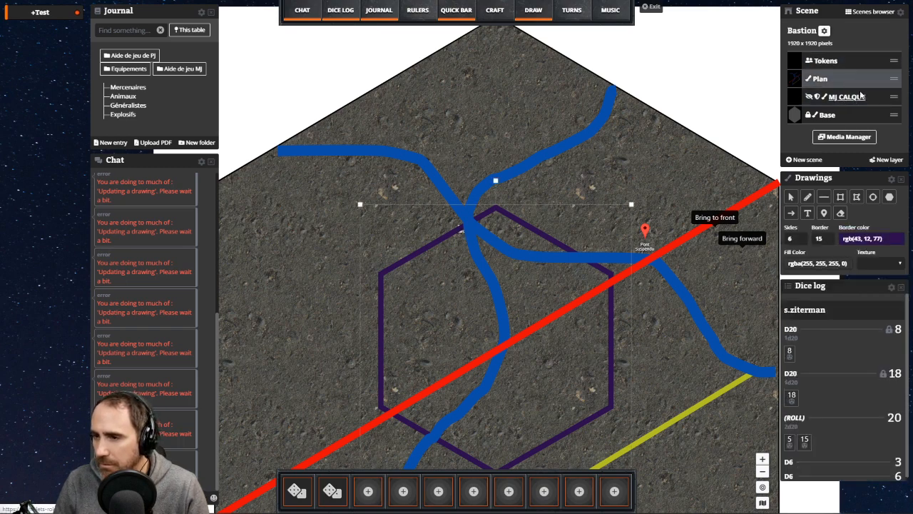
left_click(886, 95)
left_click(873, 77)
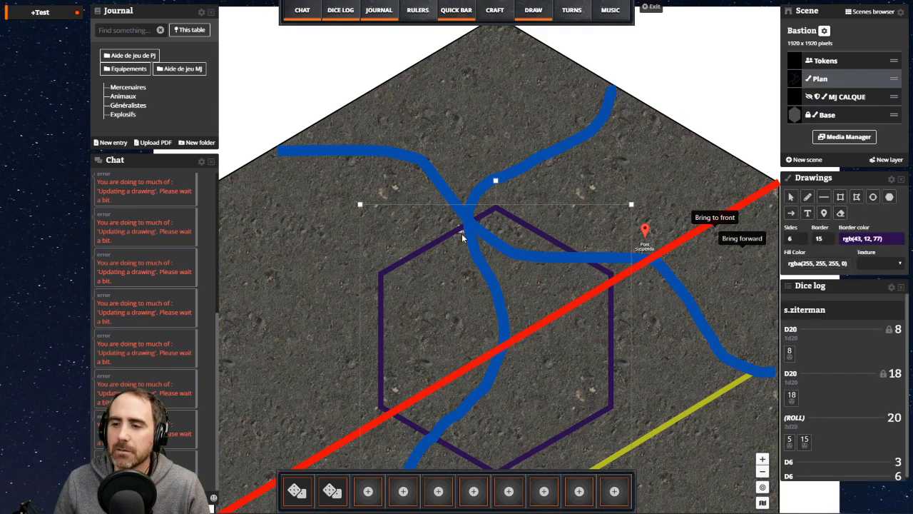
- Move the Circulade hexagon down off the Pont des marchands marker and shift that marker above the river fork
left_click_drag(458, 228, 461, 304)
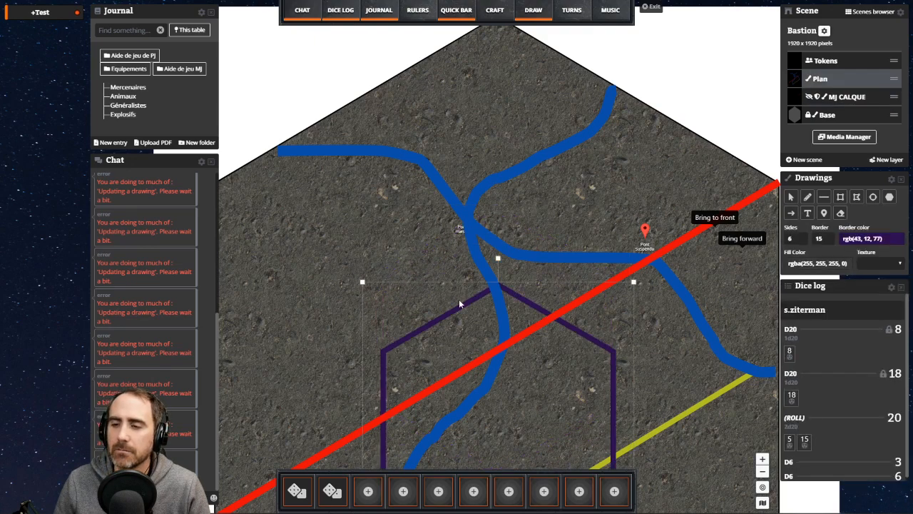
left_click(461, 229)
left_click_drag(460, 229, 454, 167)
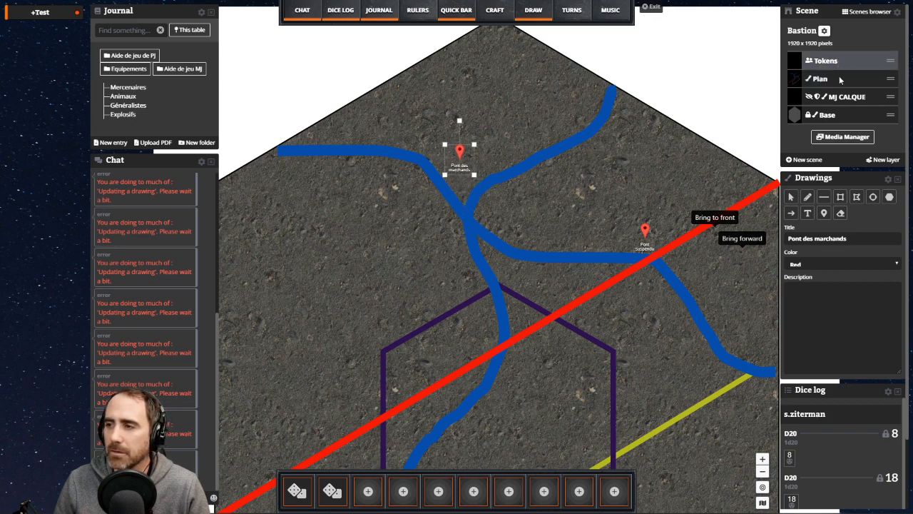
- Bring the Pont suspendu marker to the front of the Plan layer
left_click(645, 230)
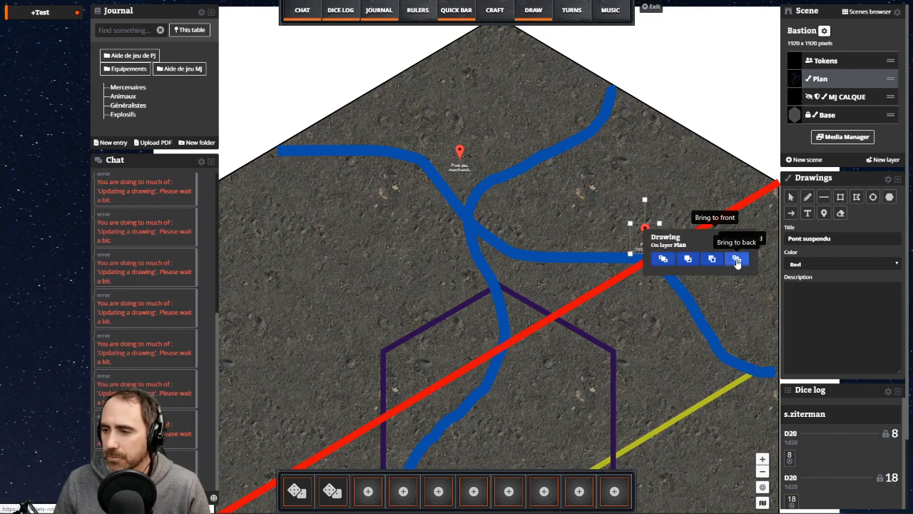
left_click(664, 259)
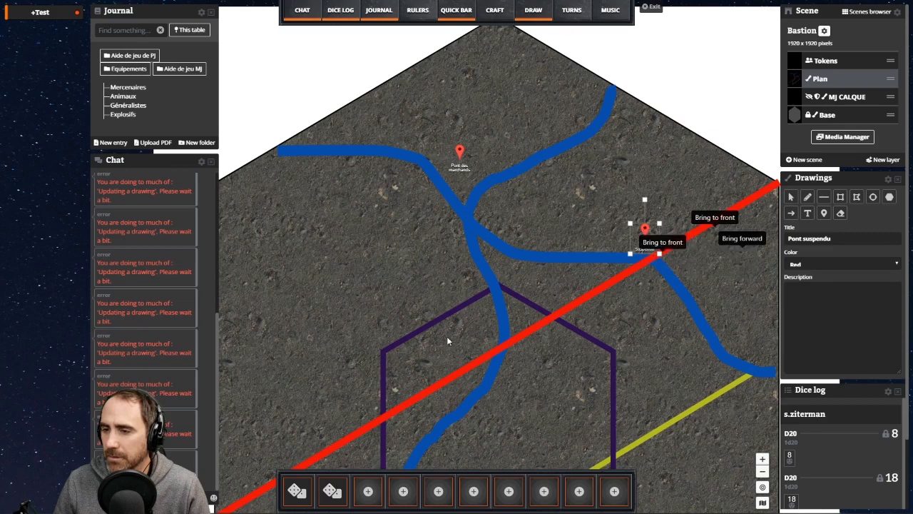
right_click(645, 239)
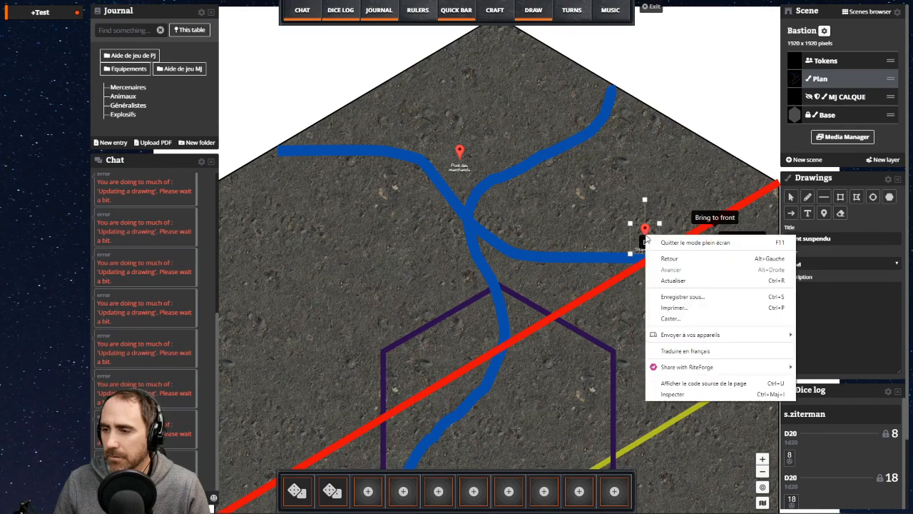
left_click(621, 230)
- Move the Circulade hexagon back up to the river fork and nudge the Pont des marchands marker up and to the right
mouse_move(439, 312)
left_mouse_down()
mouse_move(436, 196)
mouse_move(409, 210)
mouse_move(427, 206)
mouse_move(440, 224)
left_mouse_up()
scroll(427, 206, "down", 2)
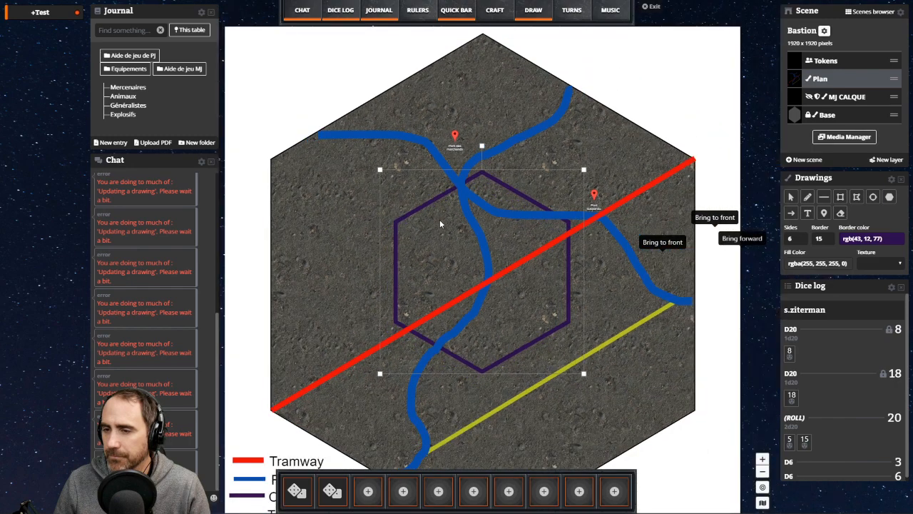
left_click(455, 136)
mouse_move(456, 137)
left_mouse_down()
mouse_move(462, 209)
mouse_move(451, 234)
mouse_move(452, 122)
mouse_move(463, 125)
left_mouse_up()
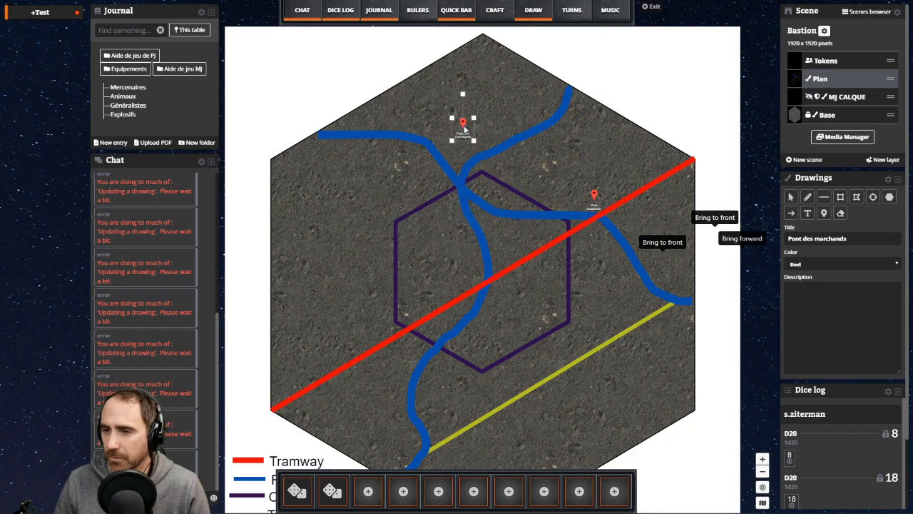
- Delete the Pont des marchands and Pont suspendu markers from the Plan layer
right_click(464, 129)
left_click(465, 129)
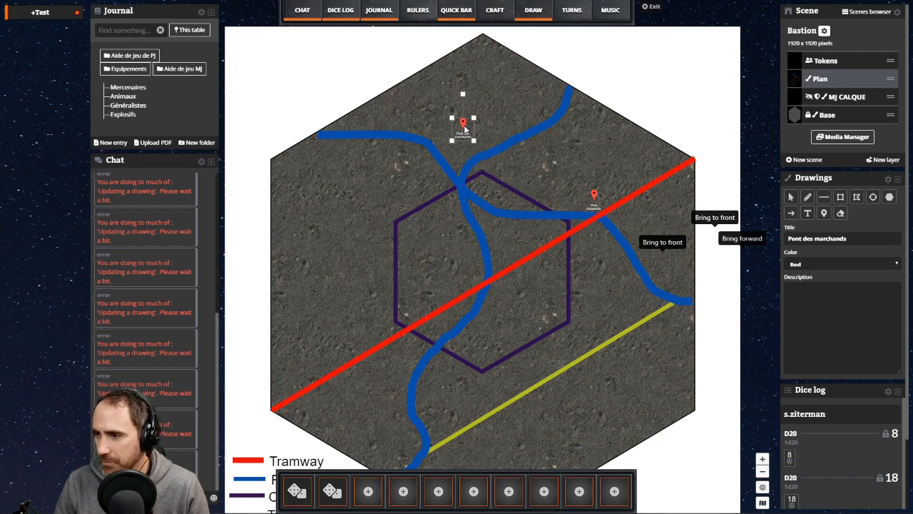
key("Delete")
left_click(593, 195)
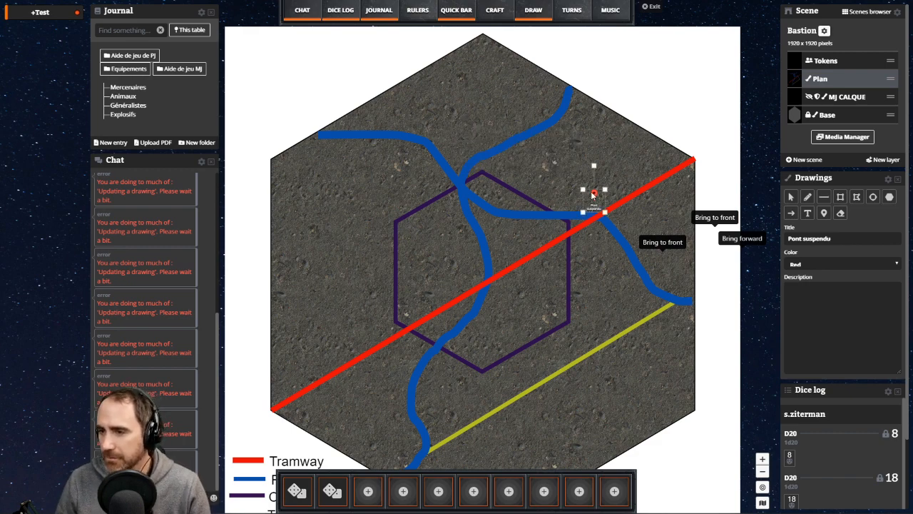
key("Delete")
- Lock the Plan layer so its routes cannot be edited
left_click(840, 62)
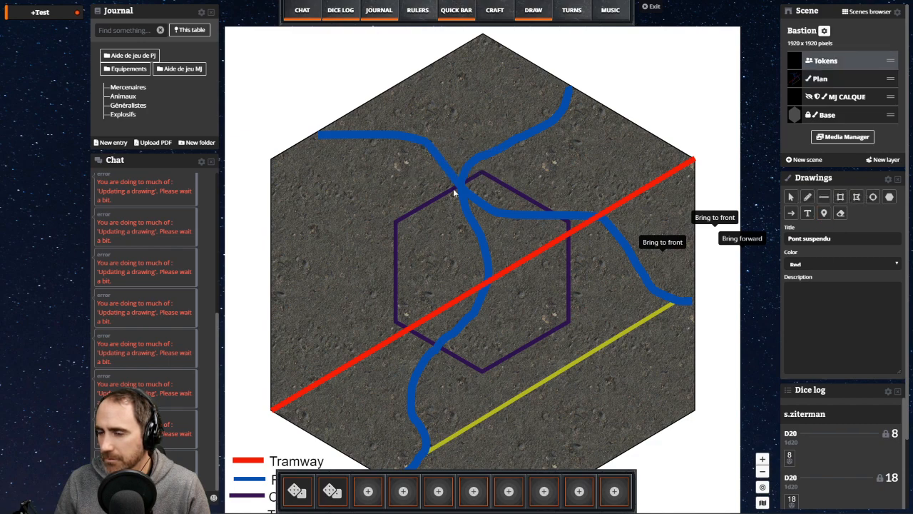
scroll(453, 187, "up", 3)
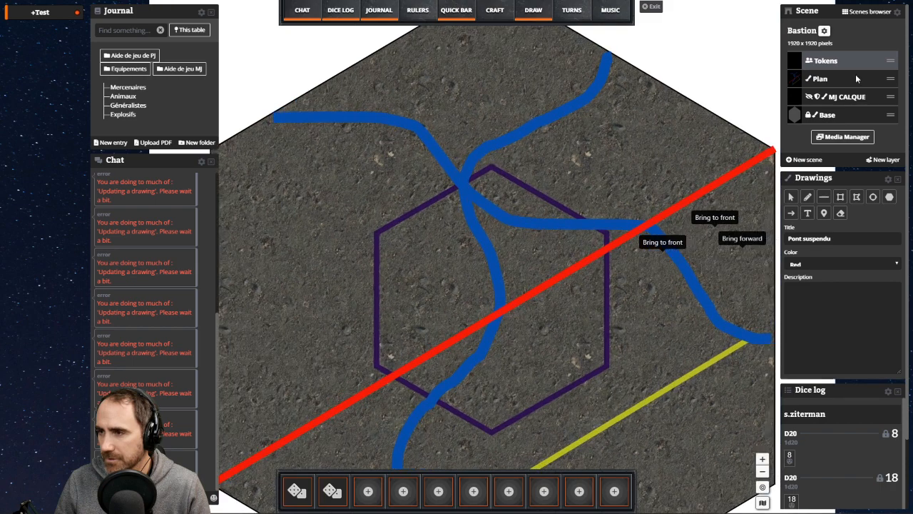
left_click(855, 77)
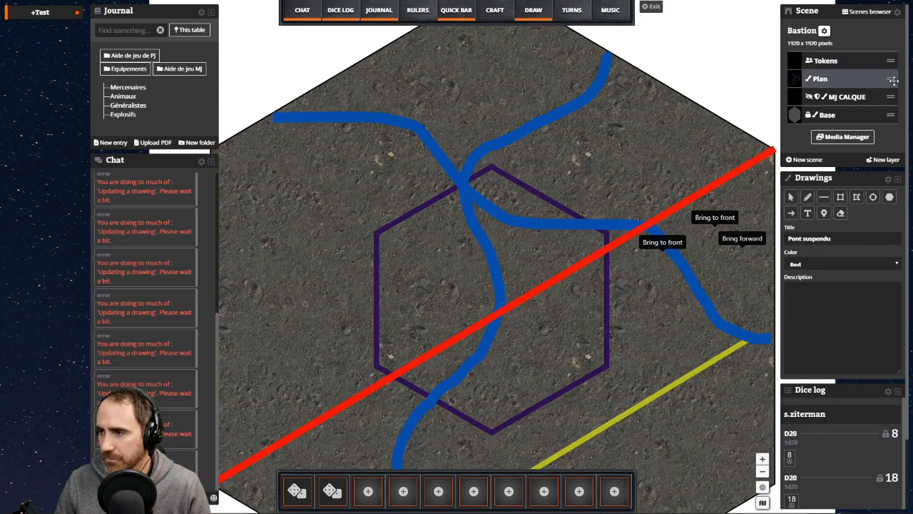
left_click(819, 78)
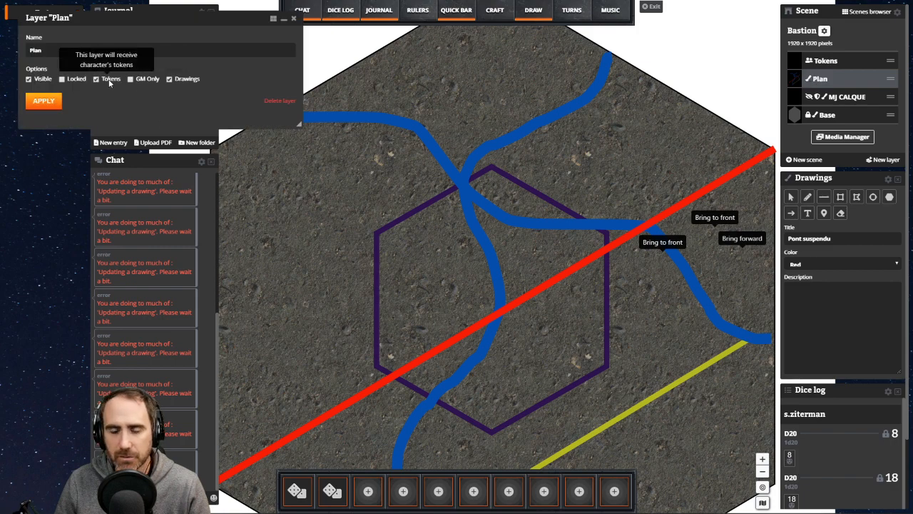
left_click(51, 98)
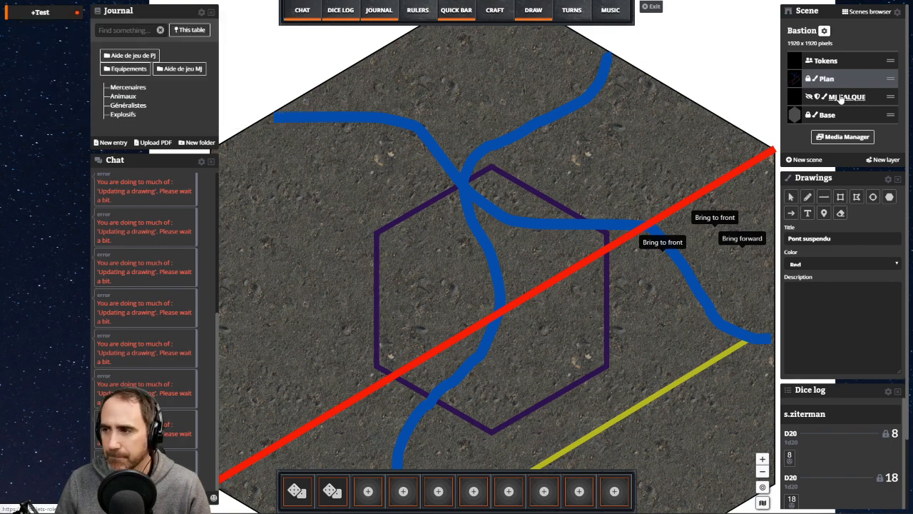
- Make Tokens the active layer and enable drawings on it
left_click(845, 62)
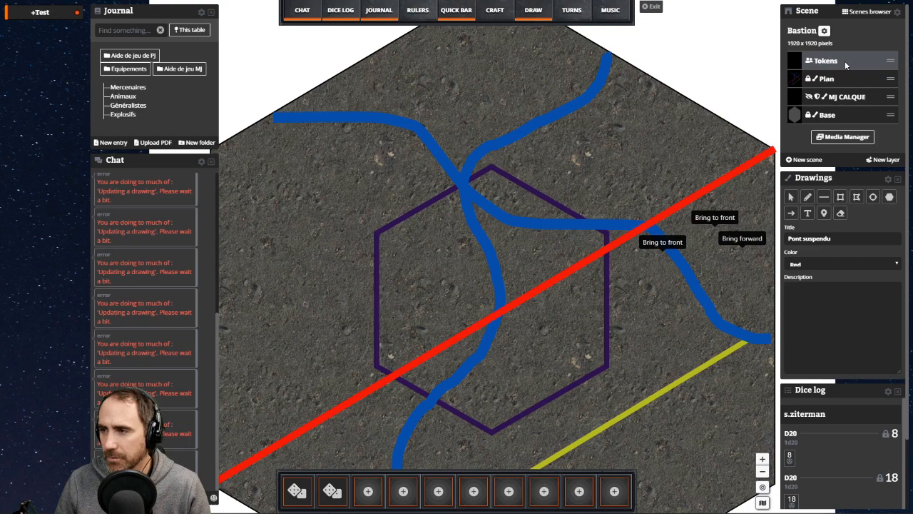
left_click(845, 61)
left_click(40, 102)
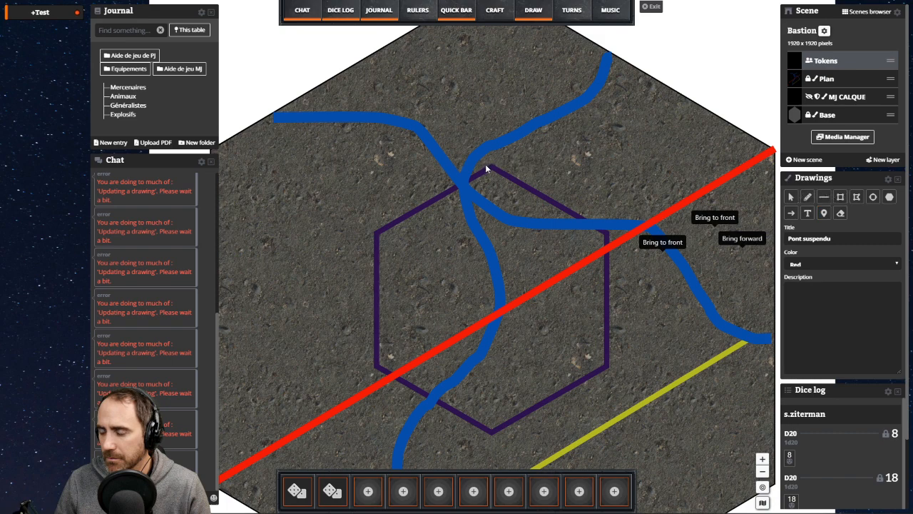
left_click(825, 214)
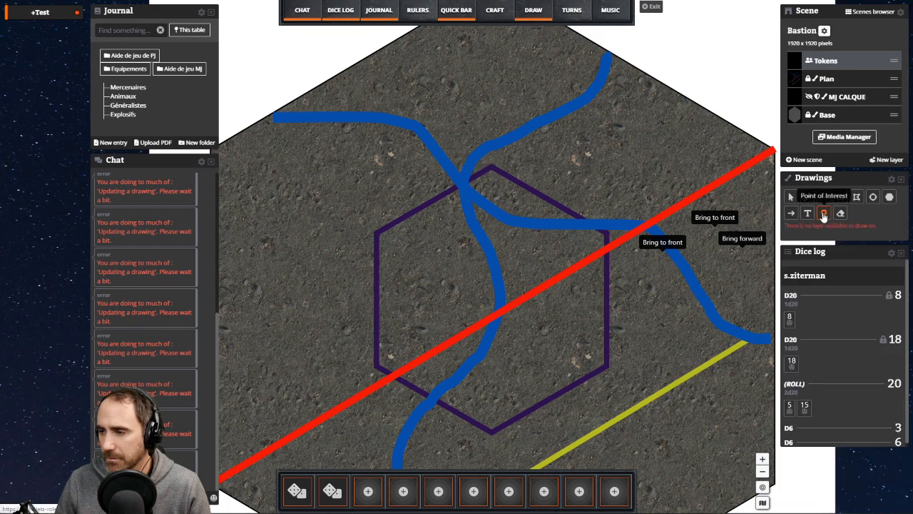
left_click(825, 62)
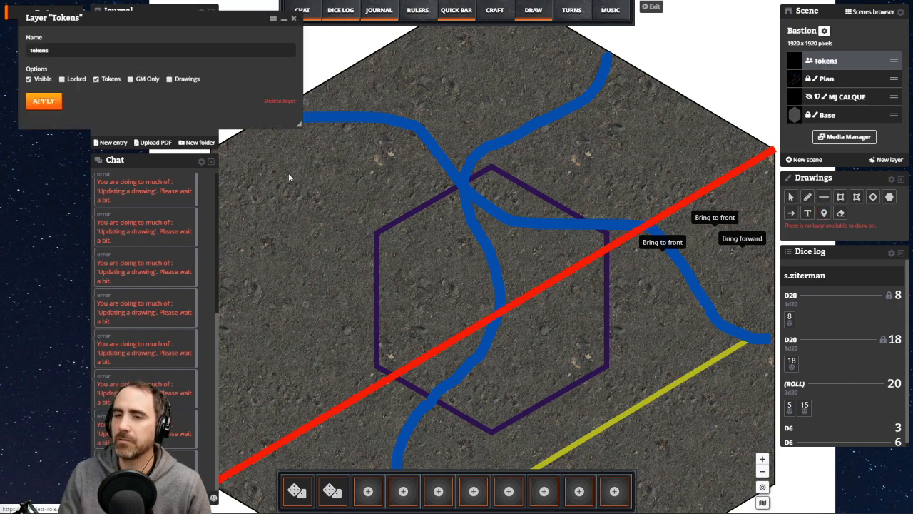
left_click(56, 103)
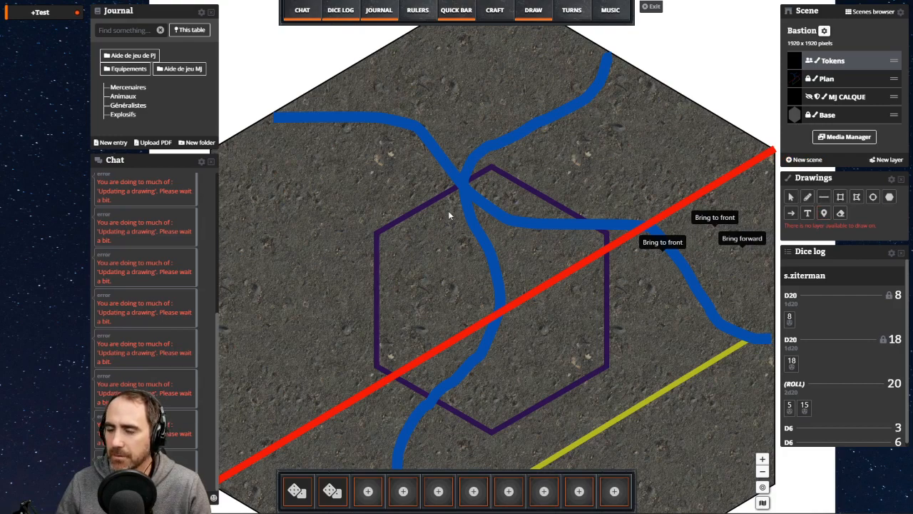
- Choose the Point of Interest tool and check the name and options of the Tokens layer
left_click(823, 213)
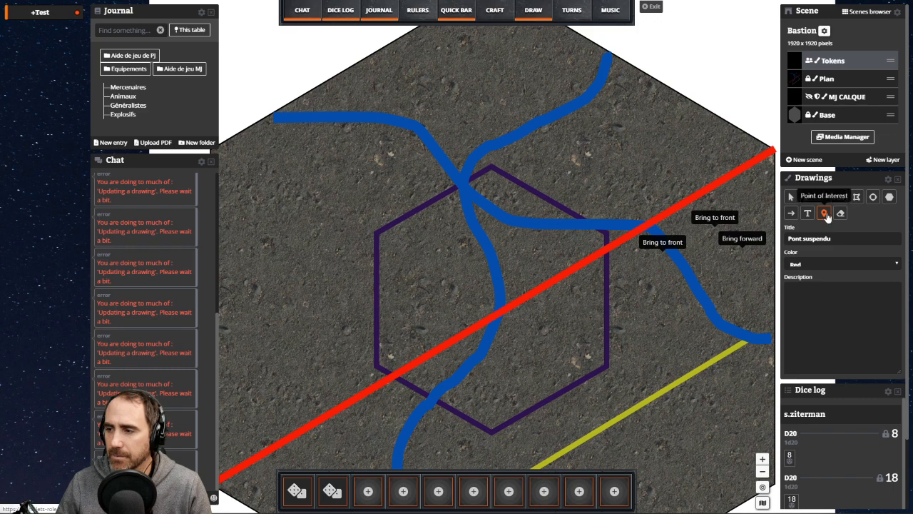
left_click(825, 215)
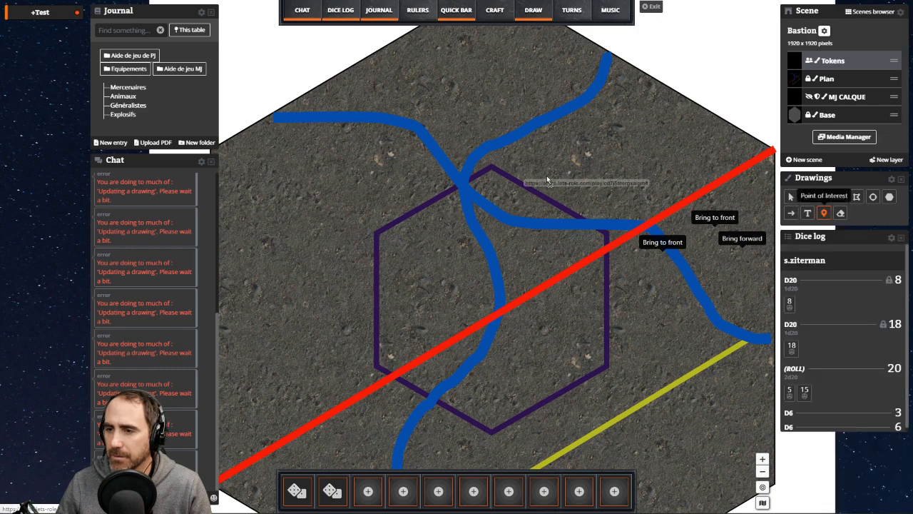
left_click(825, 216)
left_click(830, 62)
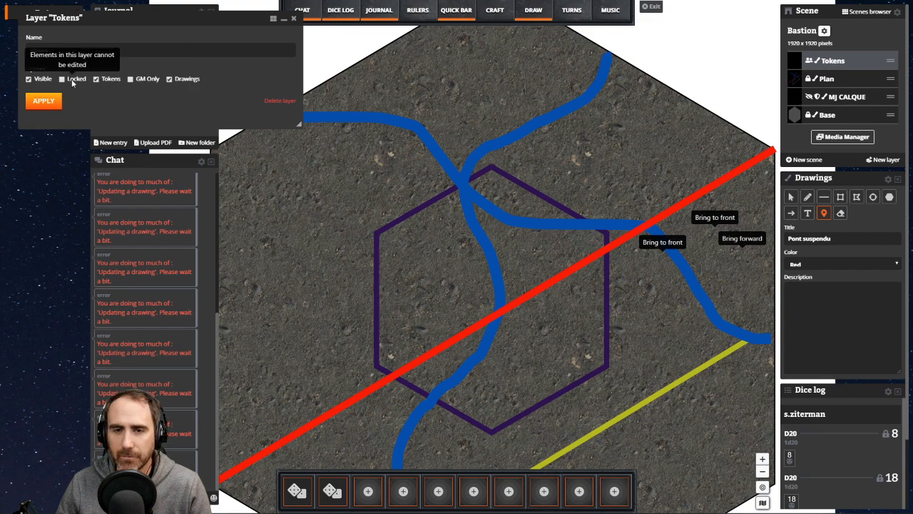
left_click(81, 54)
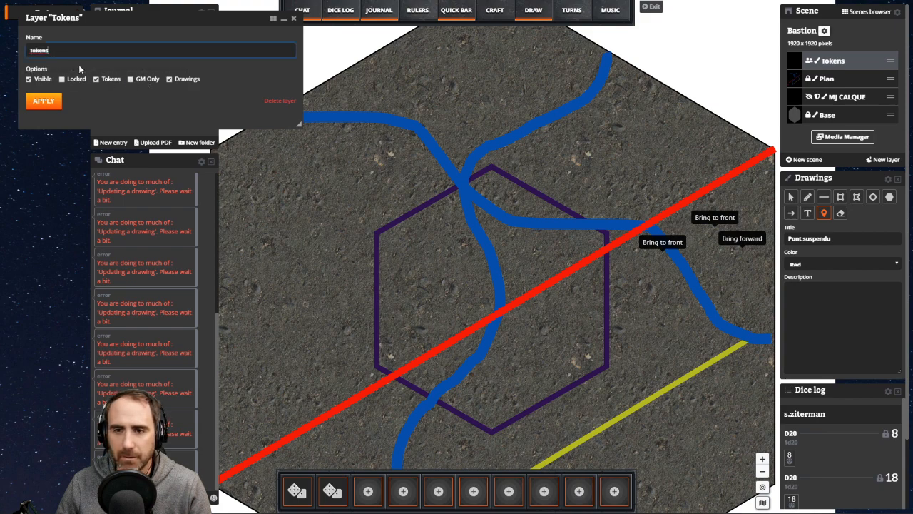
left_click(43, 100)
- Reorder the layers from top down as MJ CALQUE, Tokens, Plan and Base, and review the Tokens layer's options
left_click_drag(841, 62, 867, 55)
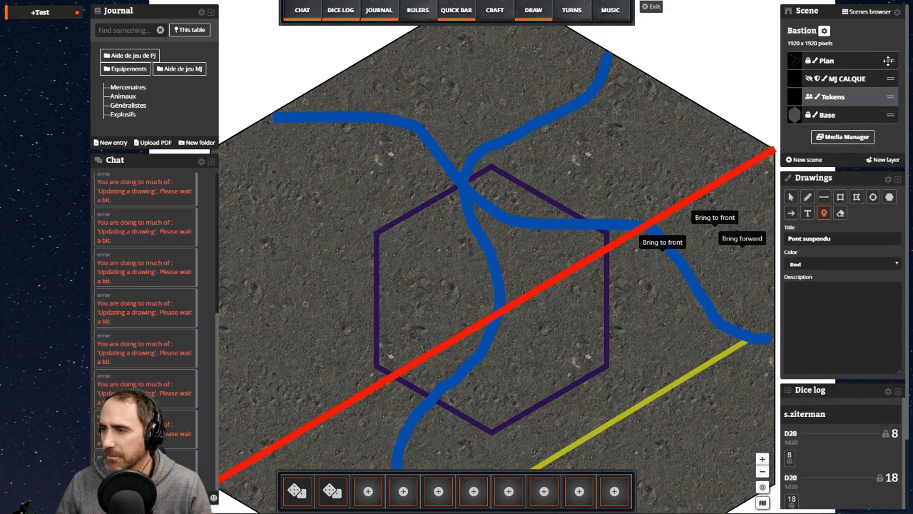
left_click_drag(888, 60, 891, 106)
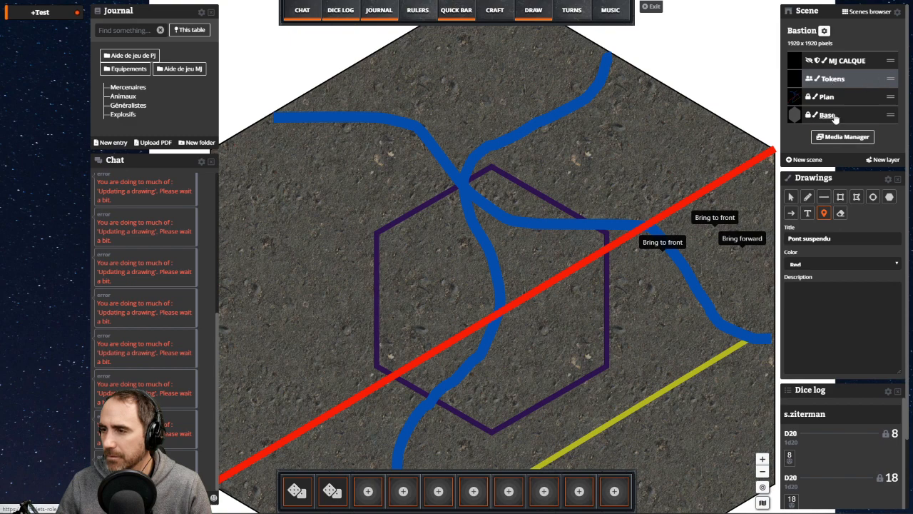
left_click(833, 80)
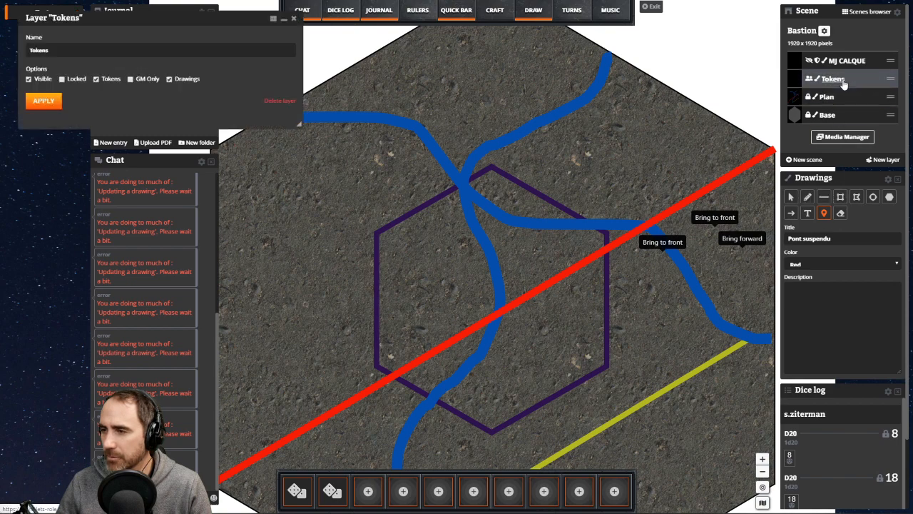
left_click(824, 213)
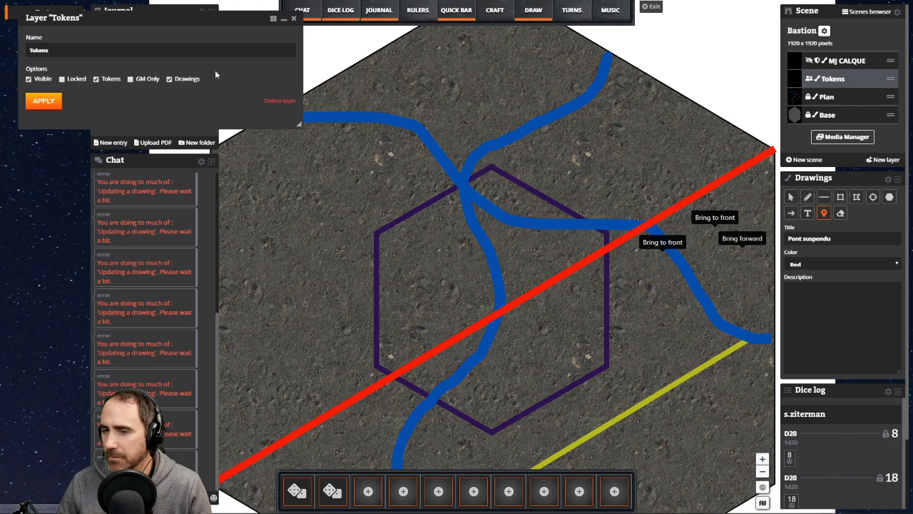
left_click(282, 22)
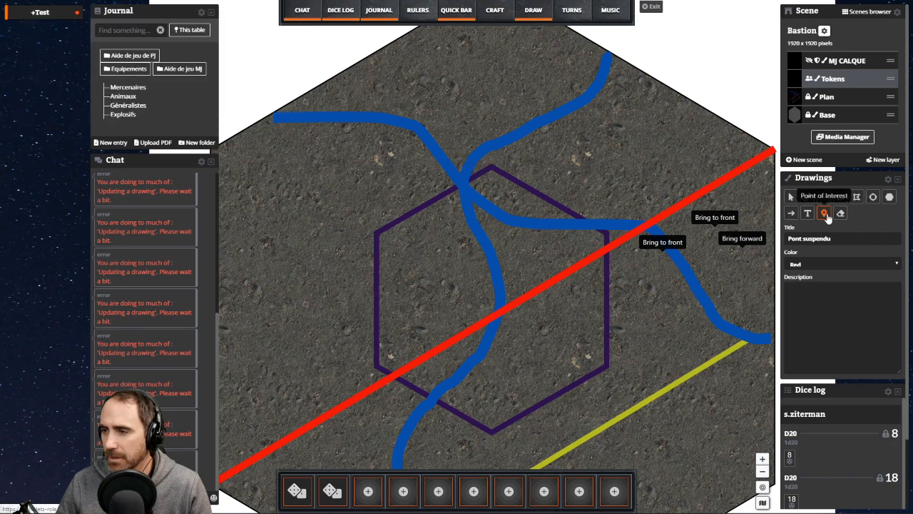
- Place a red Pont suspendu point of interest on the Tokens layer and move it to the eastern Tramway and Rivière crossing
left_click(823, 212)
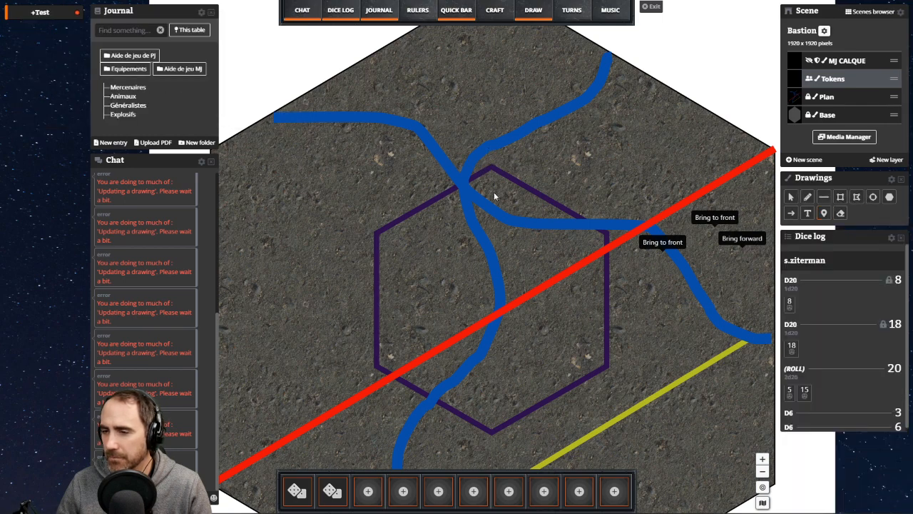
left_click(824, 212)
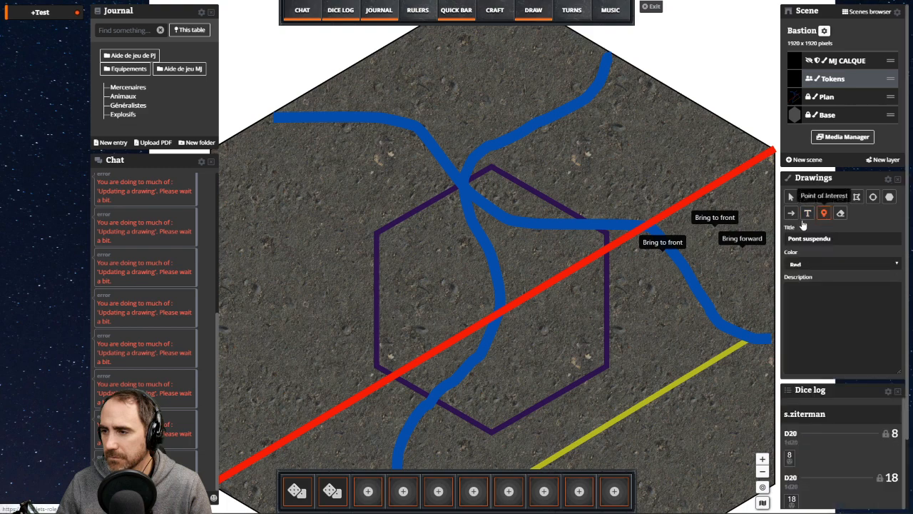
left_click(453, 151)
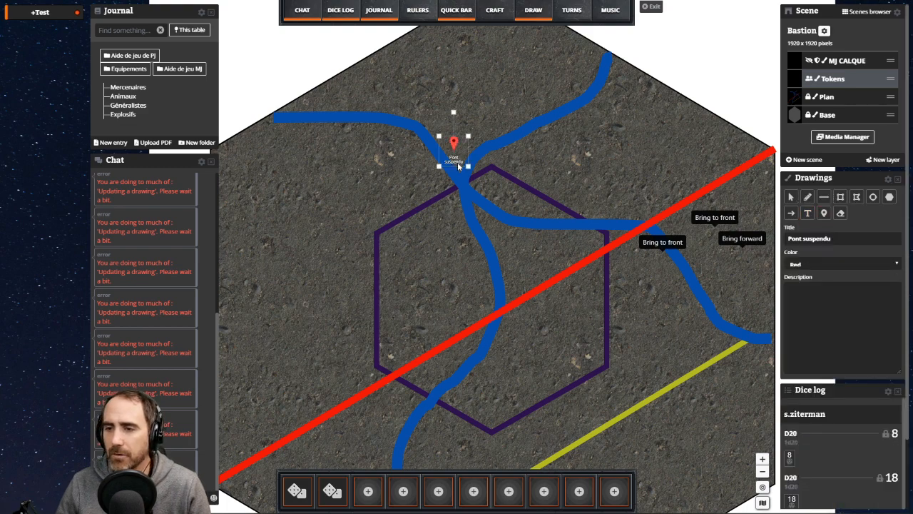
left_click_drag(452, 144, 643, 208)
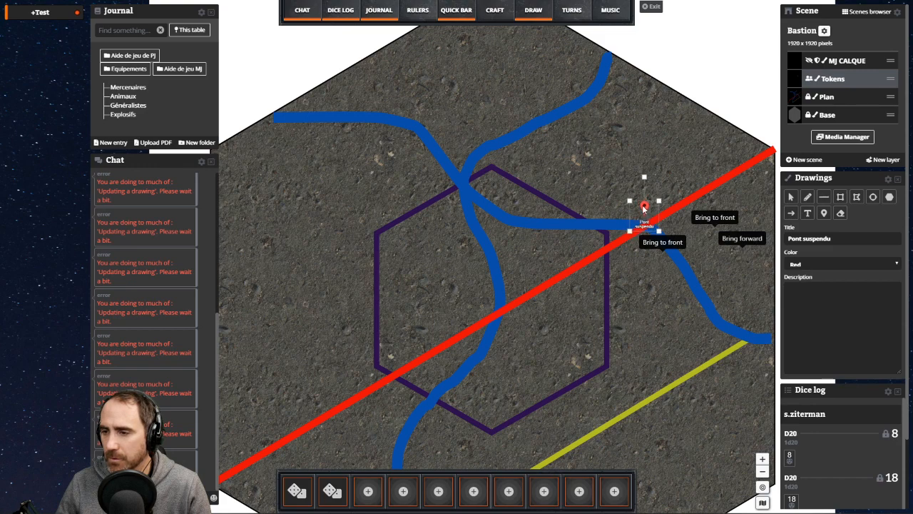
left_click(662, 164)
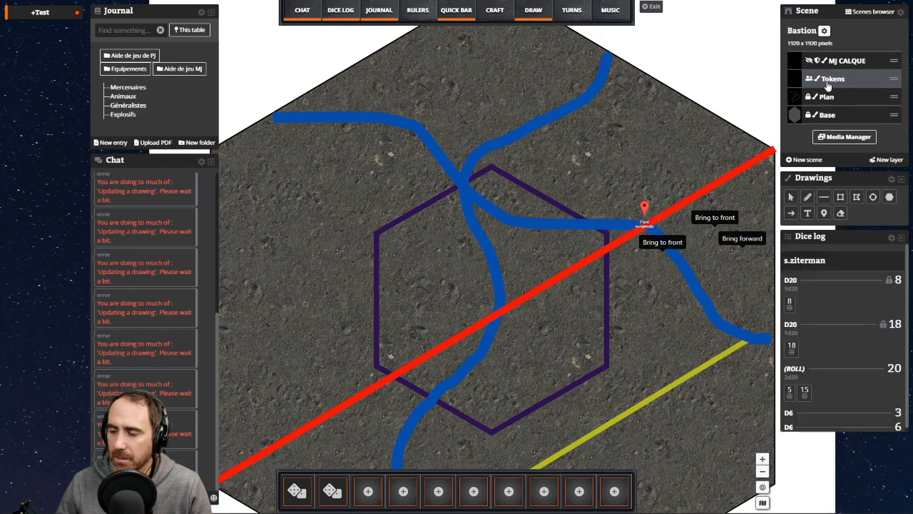
- Place a red point of interest titled Pont des marchands where the blue river branches meet, at the purple hexagon's northwest edge
left_click(823, 213)
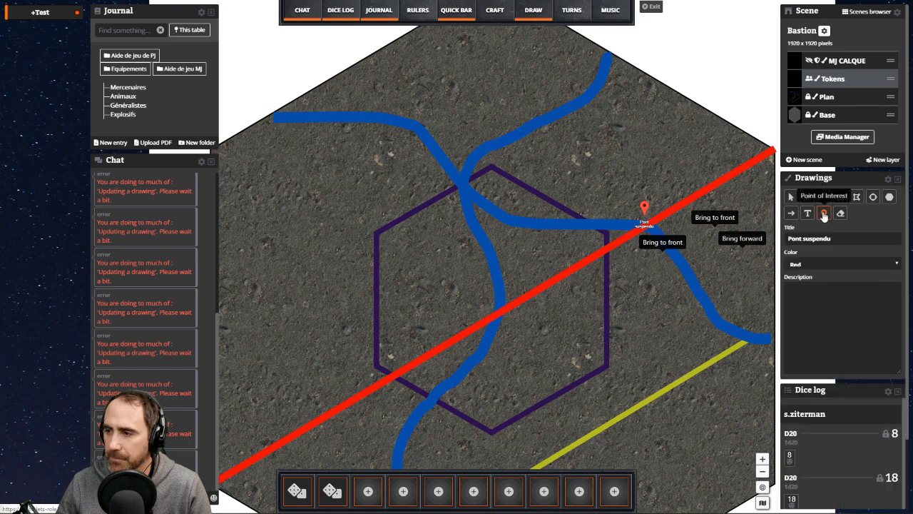
left_click_drag(833, 240, 712, 245)
type("Pon")
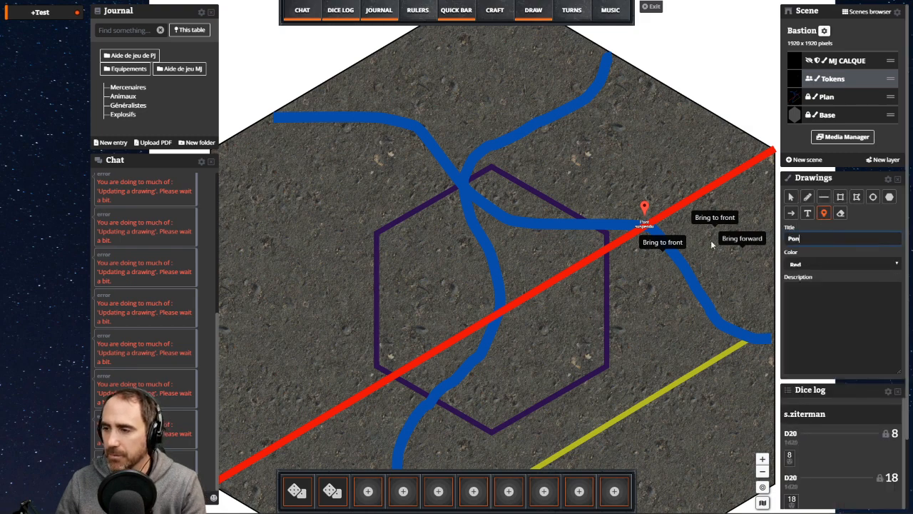
type("t des m")
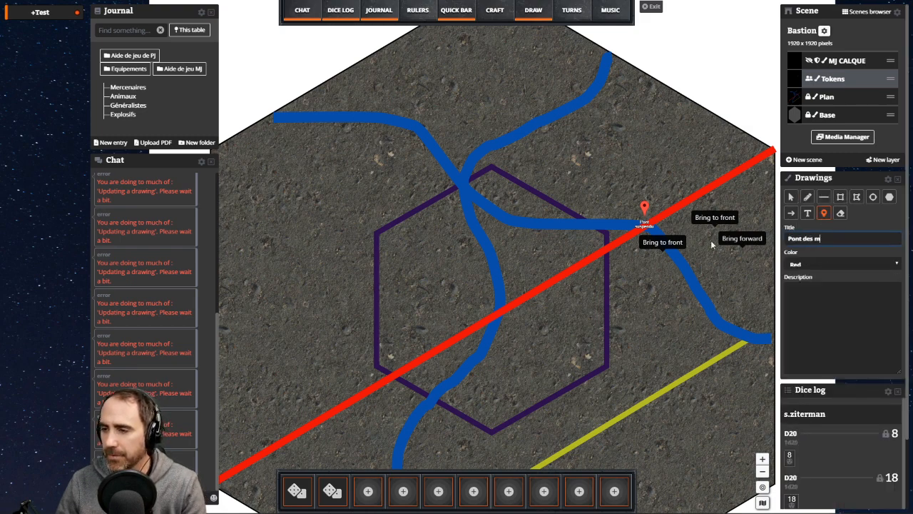
type("archands")
key("BackSpace")
type("ds")
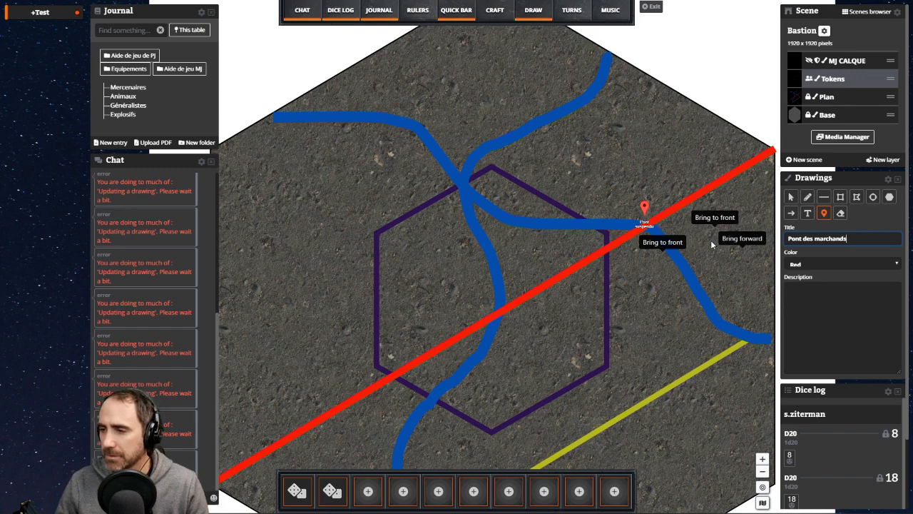
left_click(462, 171)
left_click(385, 210)
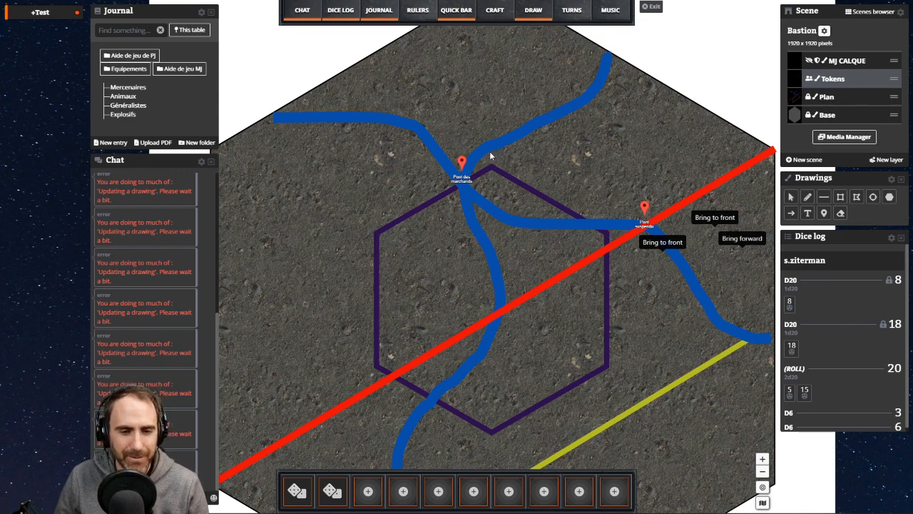
- Add a black size 50 text Toujours saturé above the Pont des marchands marker on the MJ CALQUE layer, and review that layer's options
left_click_drag(432, 262, 418, 220)
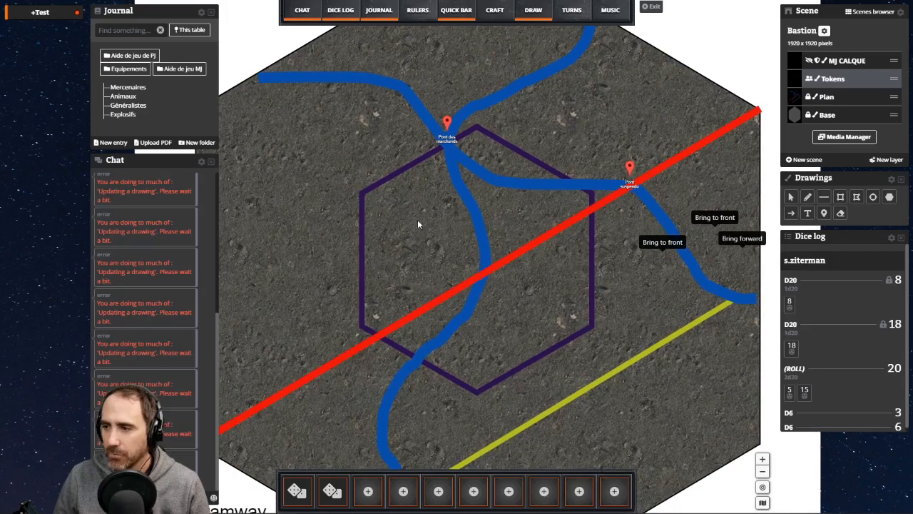
left_click(873, 63)
left_click_drag(286, 180, 292, 244)
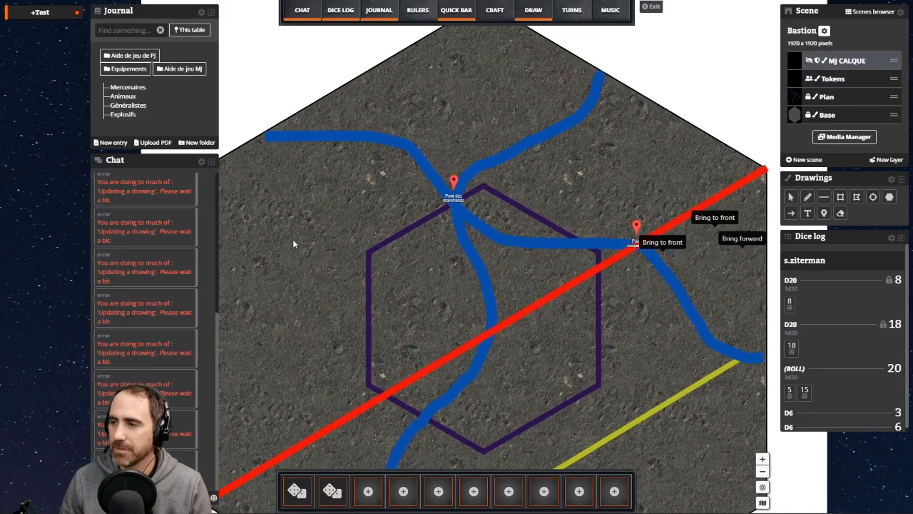
left_click_drag(349, 219, 376, 230)
left_click(807, 214)
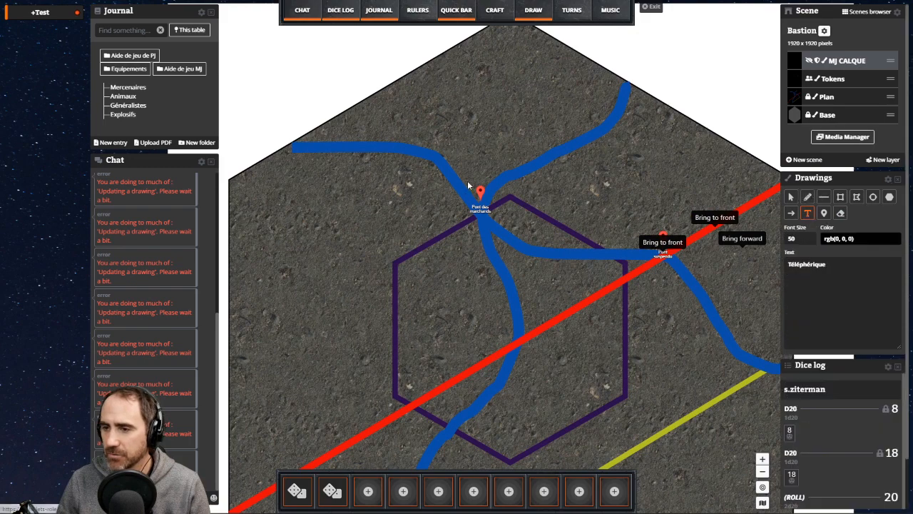
left_click_drag(420, 170, 556, 191)
key("BackSpace")
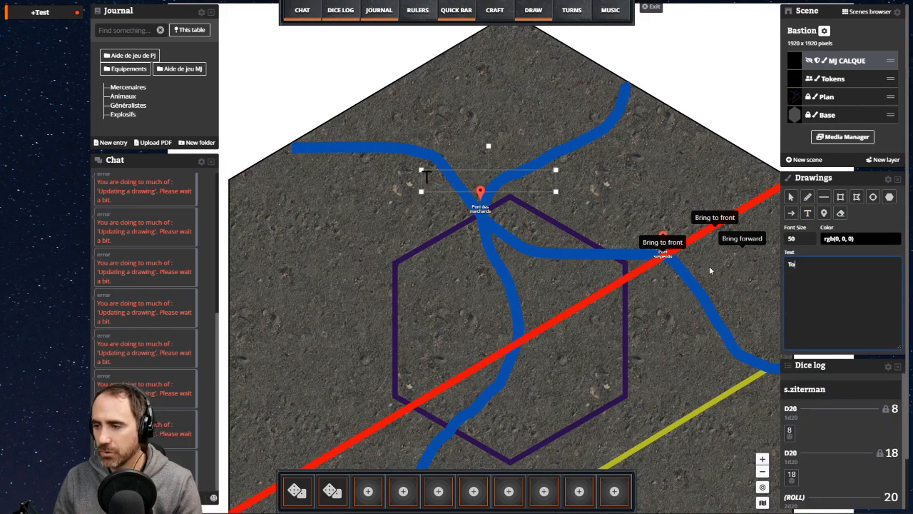
type("Toujours saturé")
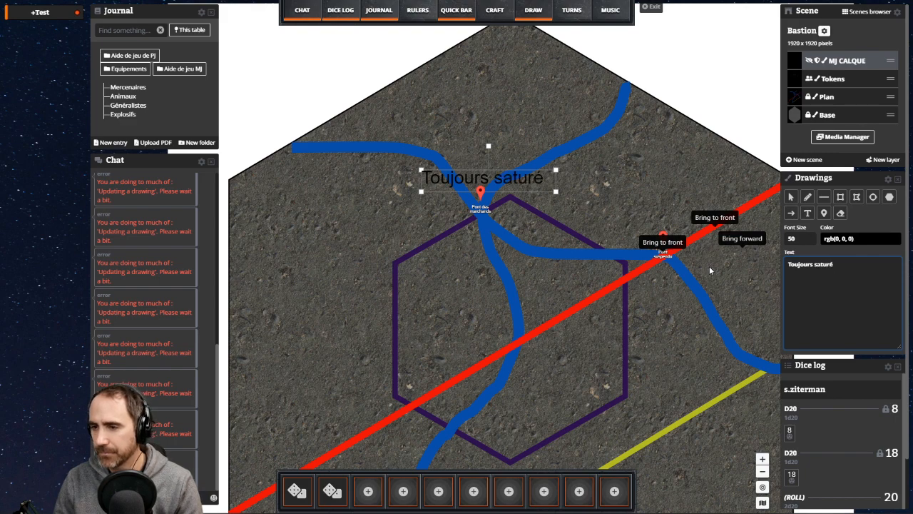
left_click(620, 182)
left_click(505, 180)
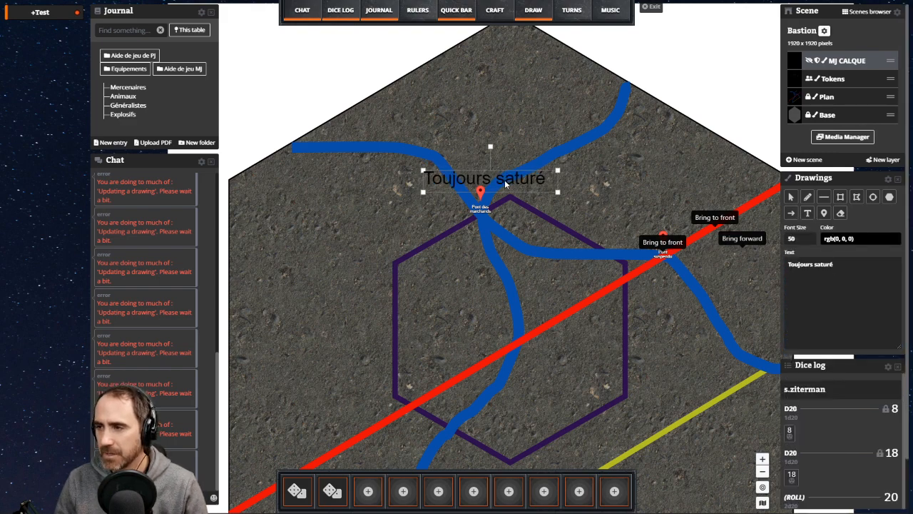
left_click(819, 62)
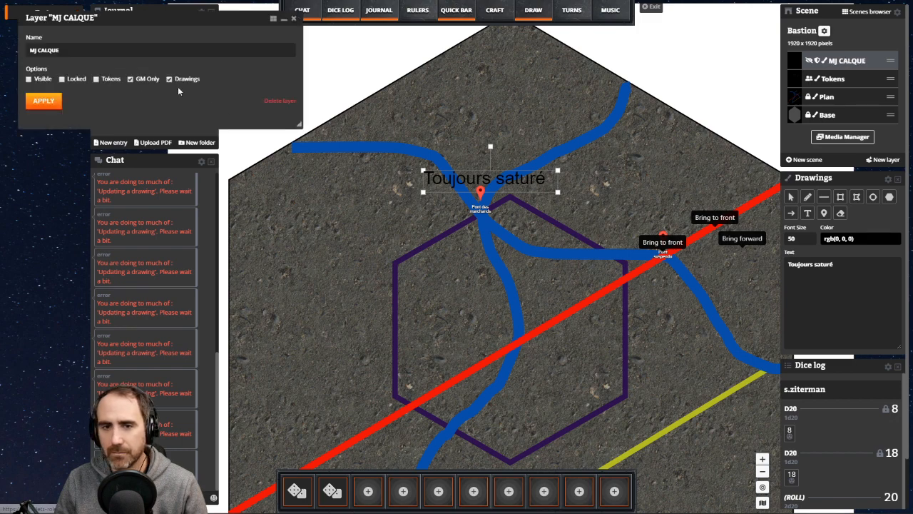
left_click(51, 102)
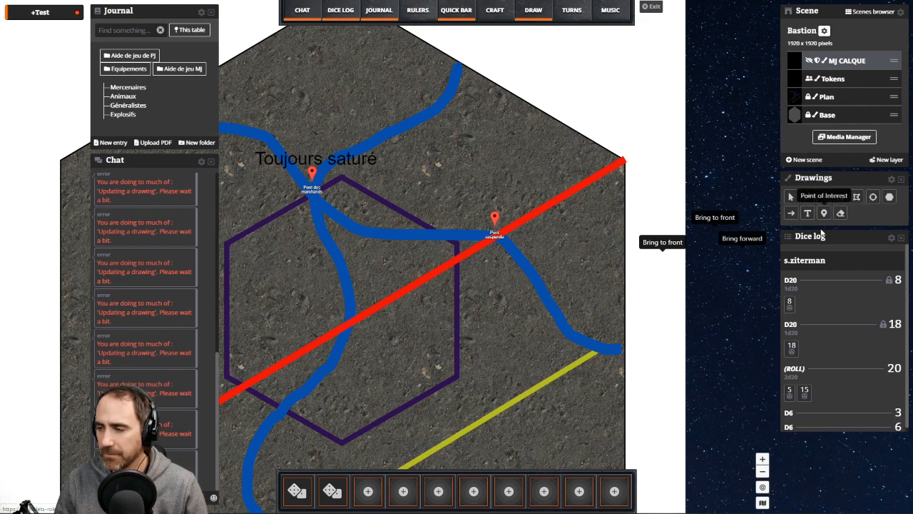
- Add a black size 50 text over the Pont suspendu marker, reading Ralenti and Fortement on two lines
left_click(807, 212)
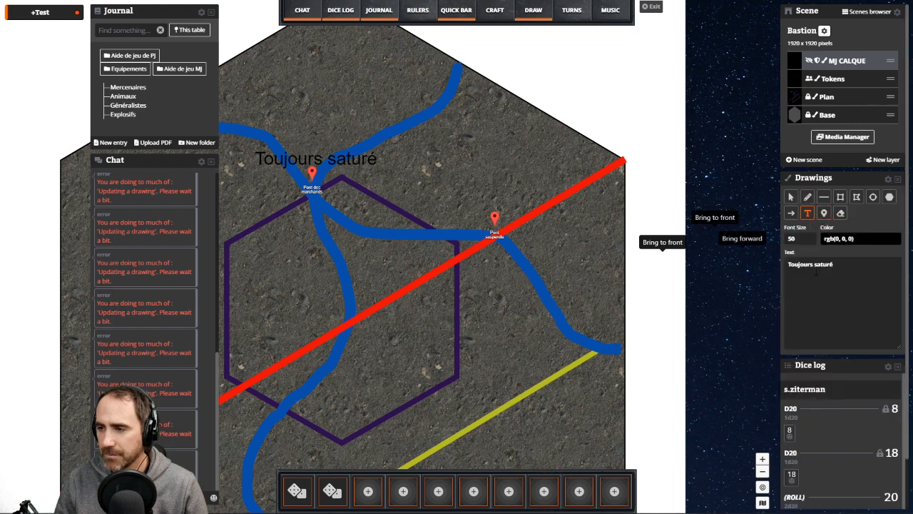
left_click_drag(455, 188, 535, 255)
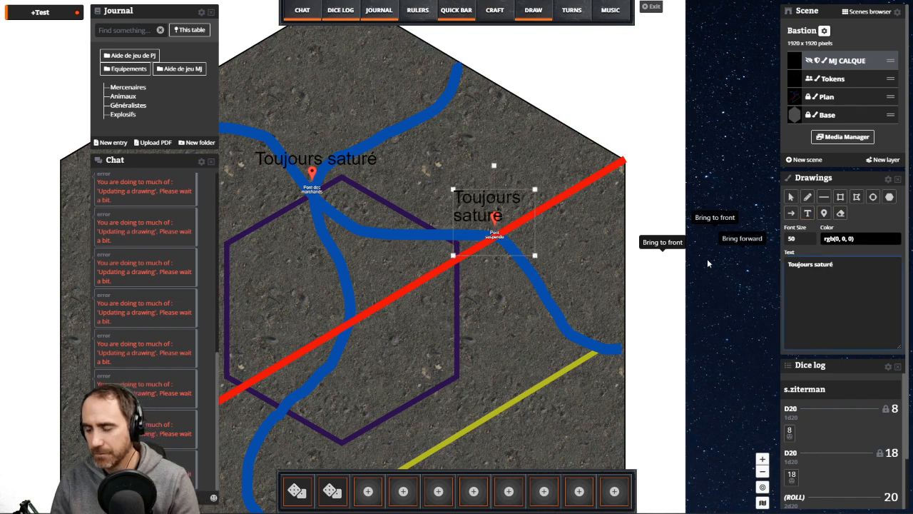
key("ctrl+a")
type("Raoe")
key("BackSpace")
key("BackSpace")
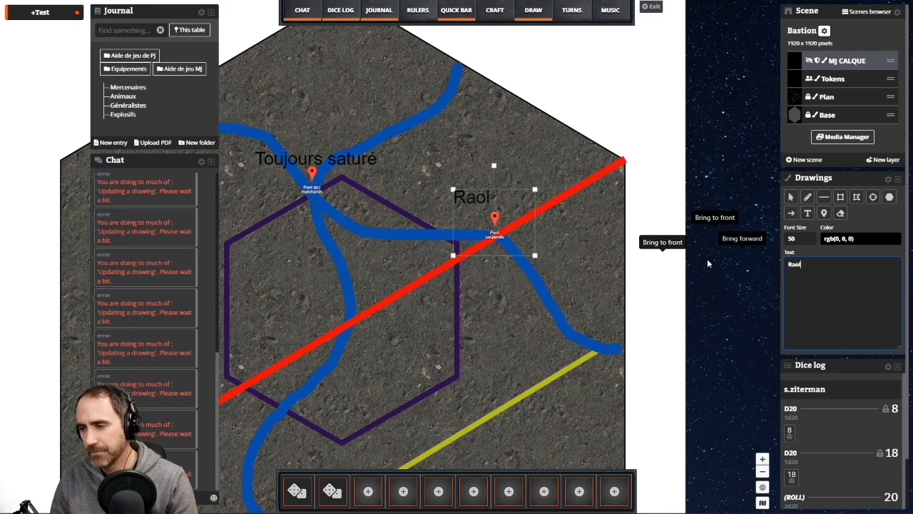
type("lenti")
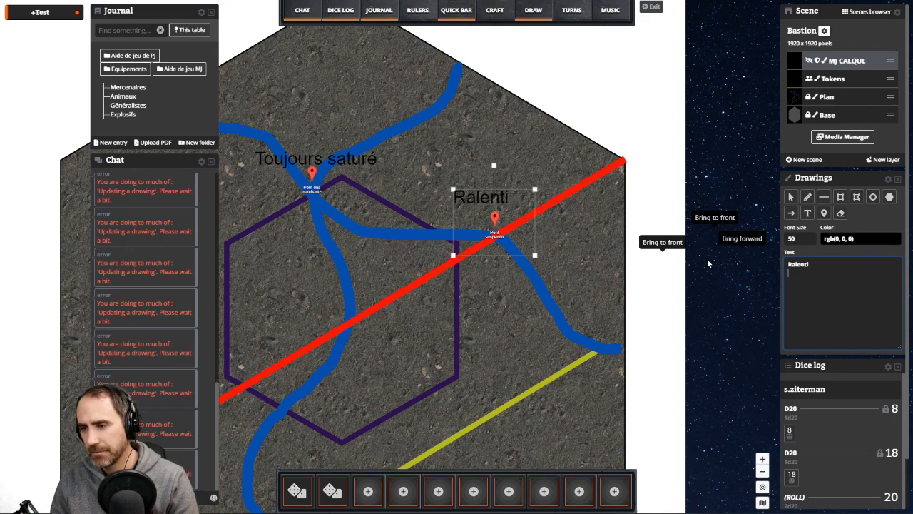
key("Return")
type("Forte")
type("mot")
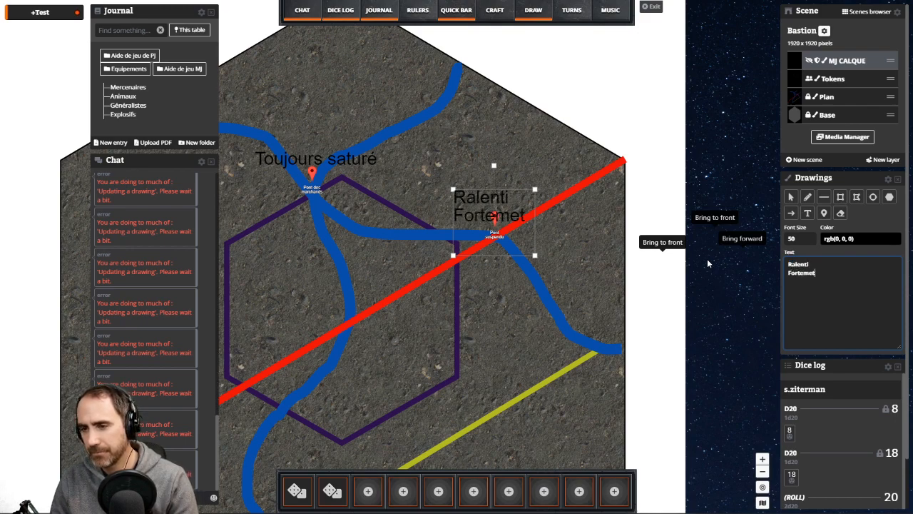
key("BackSpace")
key("BackSpace")
type("ent")
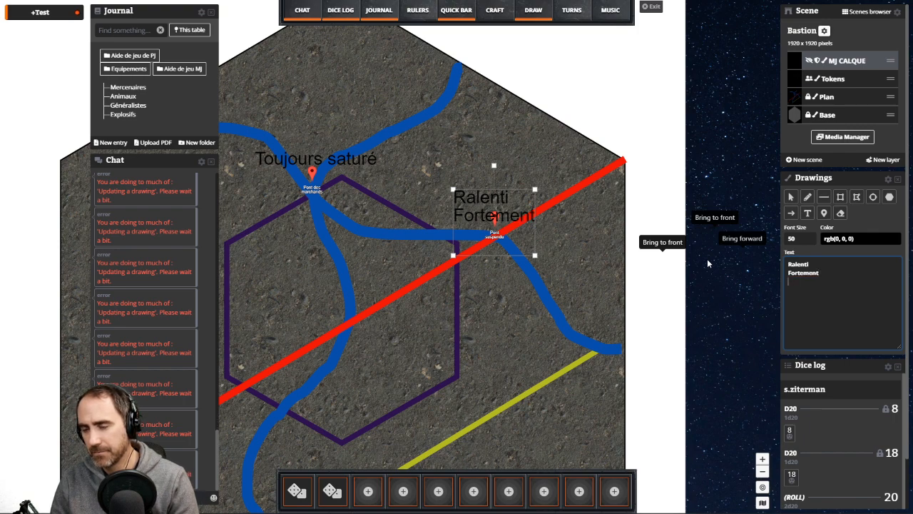
- Append Toujours and en retard as two further lines of the Pont suspendu text
key("Return")
type("Toujours en")
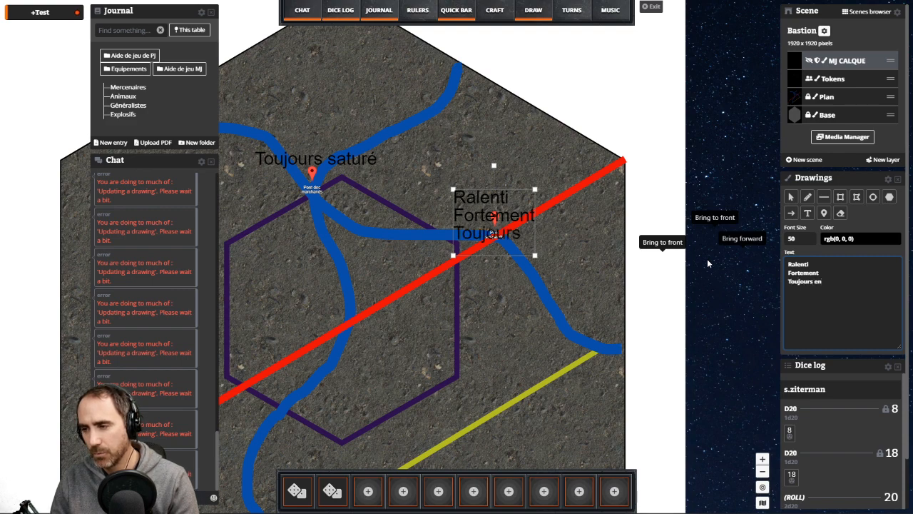
key("BackSpace")
key("BackSpace")
key("BackSpace")
type("en retard")
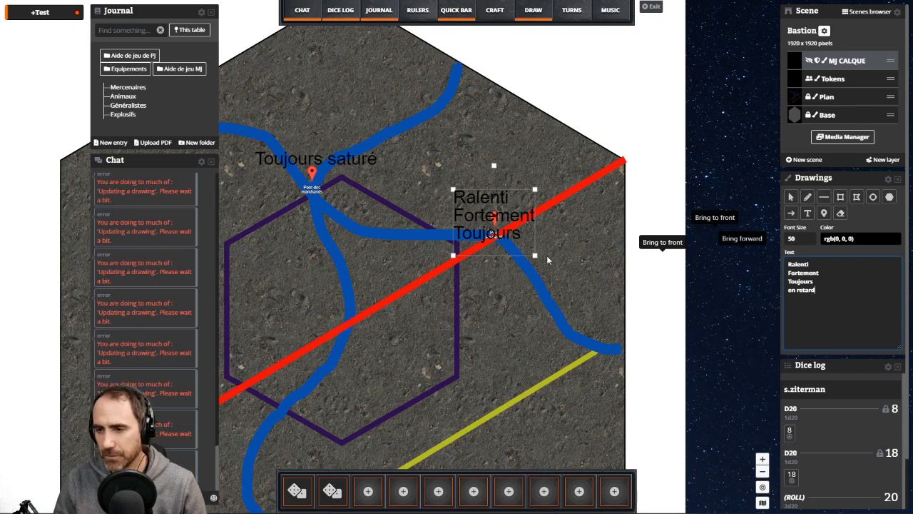
- Delete the Pont suspendu text and draw a new text box with the same wording just east of the marker
left_click_drag(535, 255, 546, 237)
key("Delete")
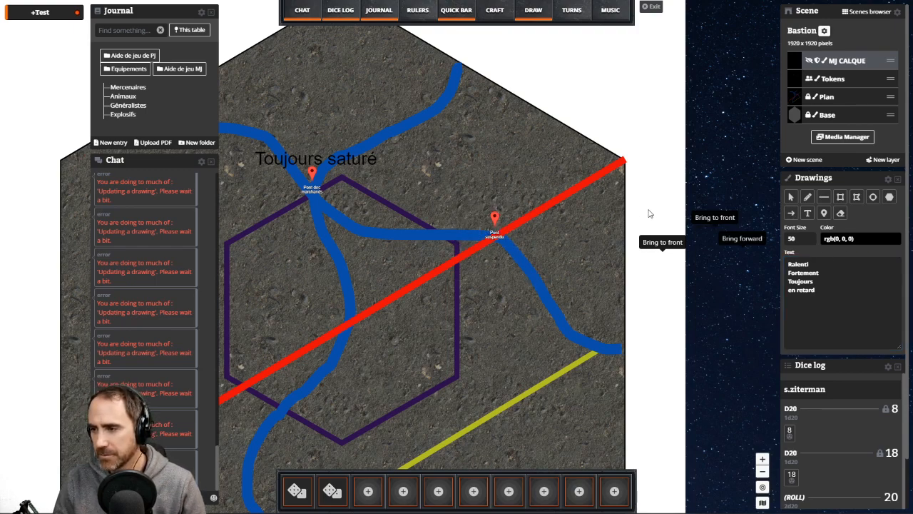
left_click(807, 213)
left_click_drag(500, 214, 576, 285)
key("ctrl+a")
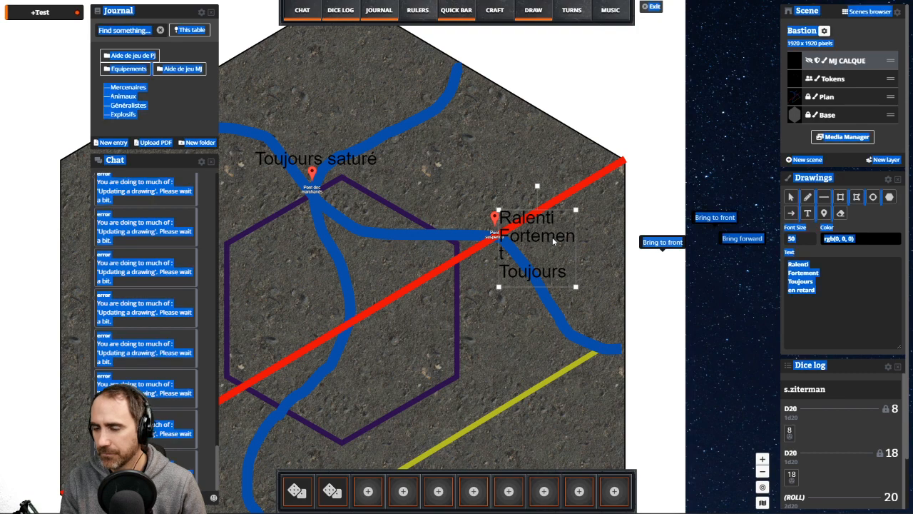
- Reduce the font size of the Ralenti Fortement Toujours en retard text to 34
left_click(809, 241)
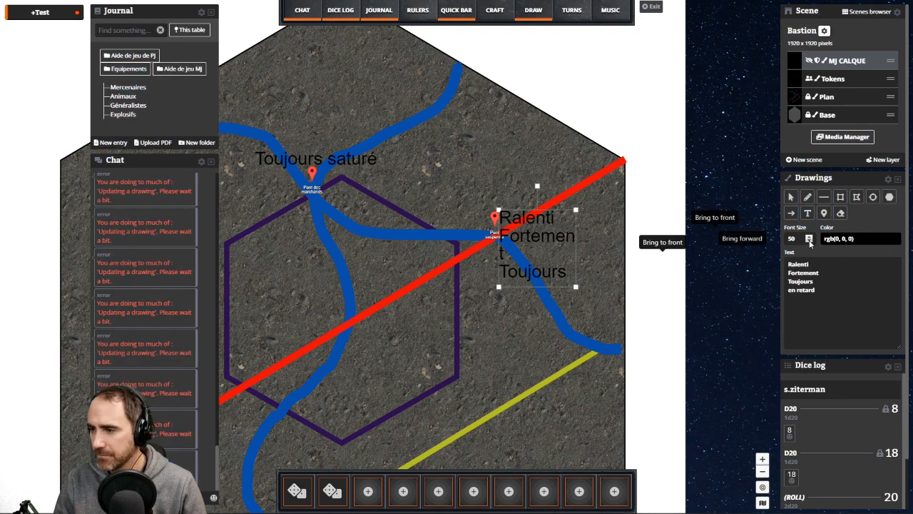
left_click(809, 241)
left_click(809, 241)
left_click(809, 241)
left_click(809, 242)
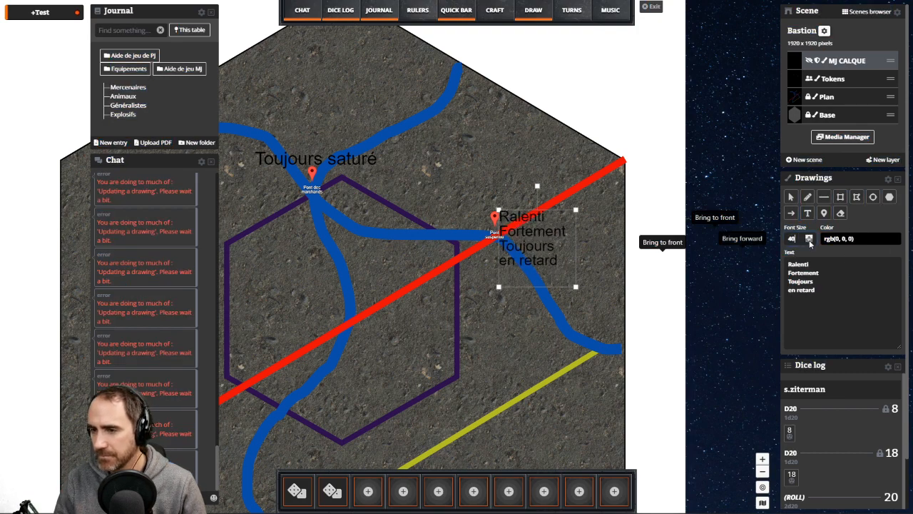
left_click(809, 241)
left_click(808, 241)
left_click(809, 241)
left_click(809, 241)
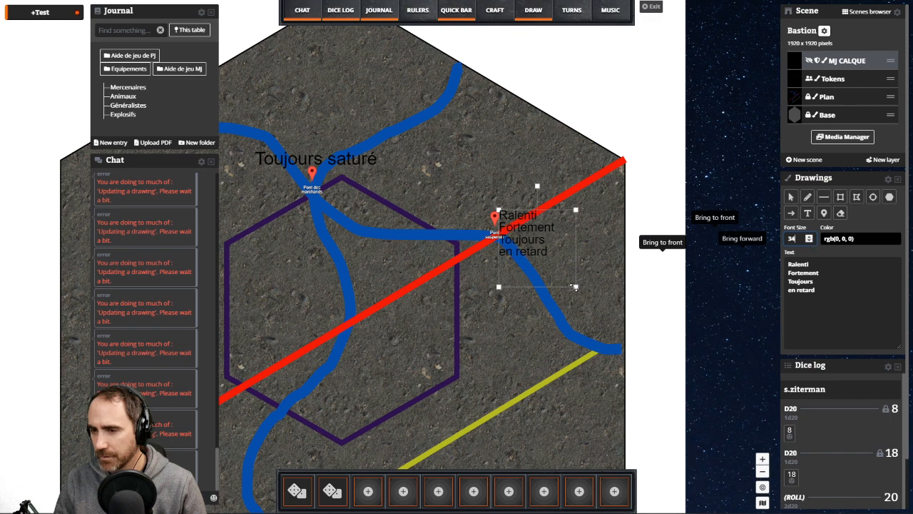
- Try shrinking the text's frame, delete the text, and redraw it at size 34 beside the Pont suspendu marker
mouse_move(575, 287)
left_mouse_down()
mouse_move(543, 247)
mouse_move(529, 244)
left_mouse_up()
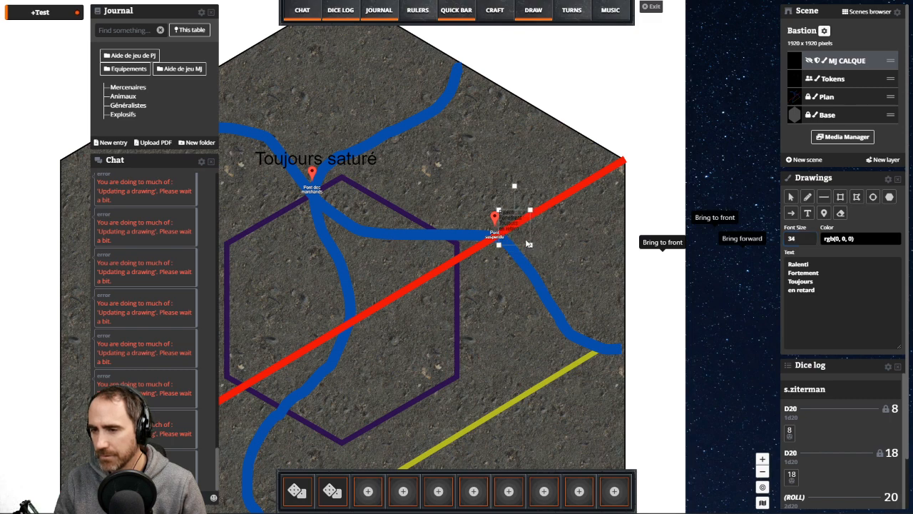
key("Delete")
left_click(808, 214)
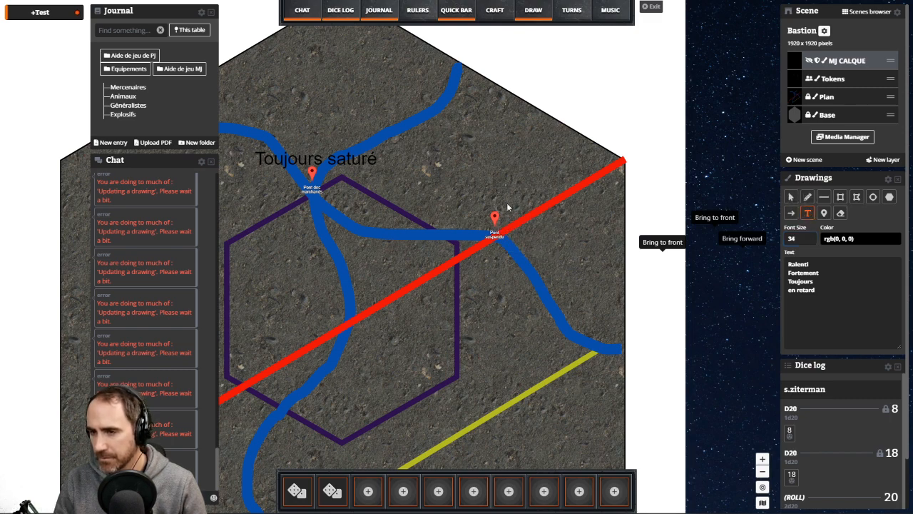
left_click_drag(518, 218, 545, 244)
left_click_drag(489, 213, 501, 224)
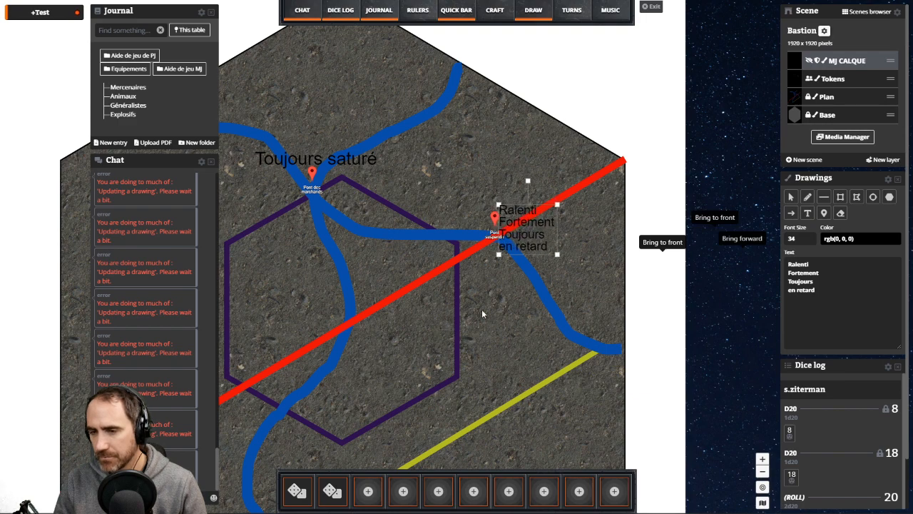
- Colour the Pont suspendu text white, rgb(255, 255, 255), and move it northwest of the marker
left_click(869, 236)
left_click(831, 193)
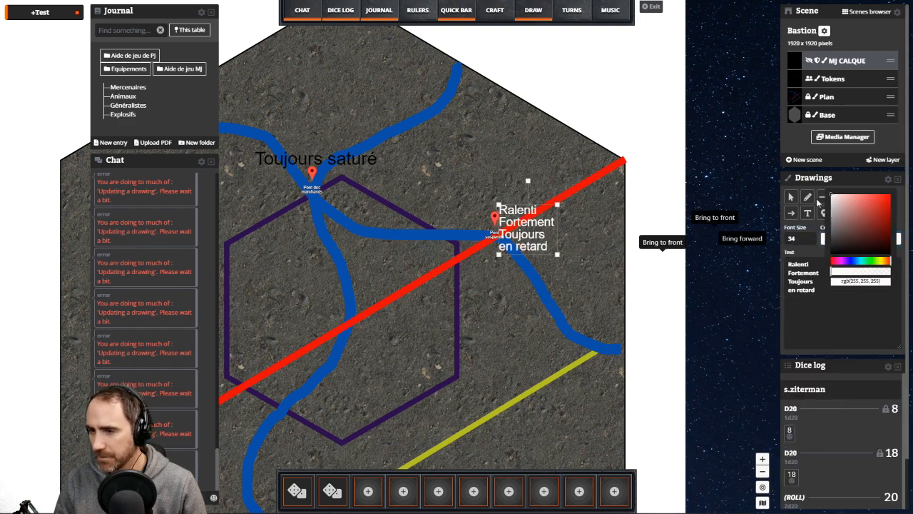
left_click_drag(410, 237, 444, 229)
left_click_drag(565, 217, 477, 184)
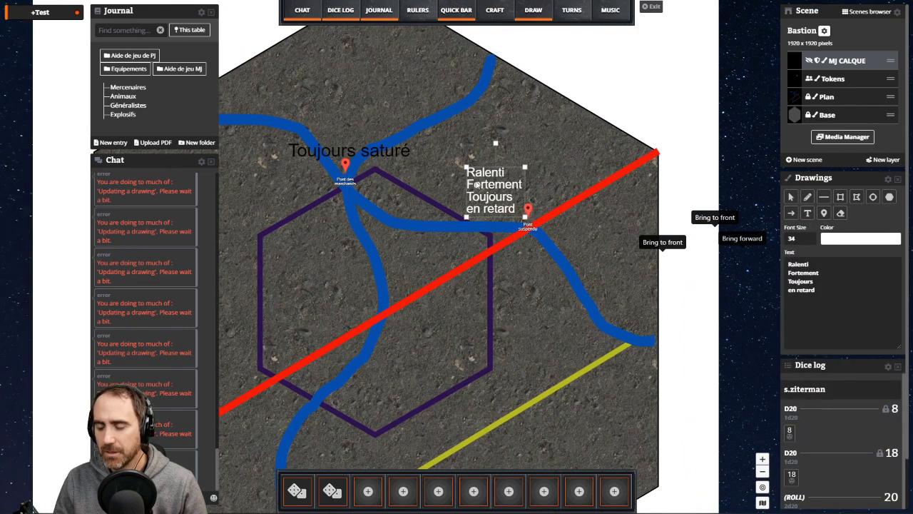
- Set the Toujours saturé text to size 34 in white and centre it above the Pont des marchands marker
left_click(363, 149)
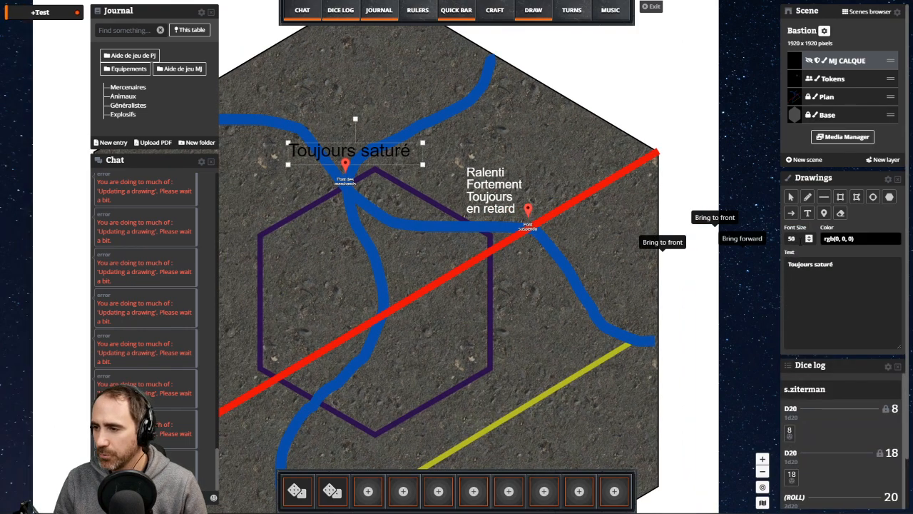
type("34")
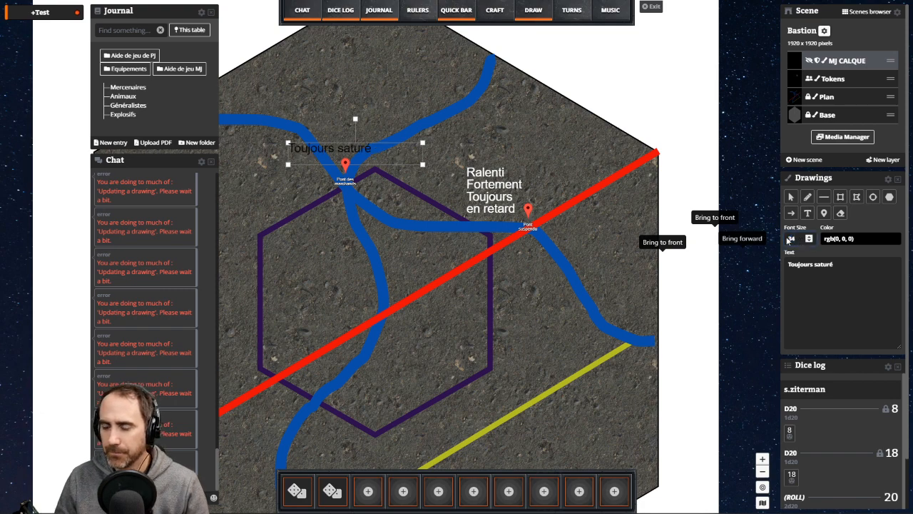
left_click(848, 238)
left_click(828, 191)
left_click(413, 125)
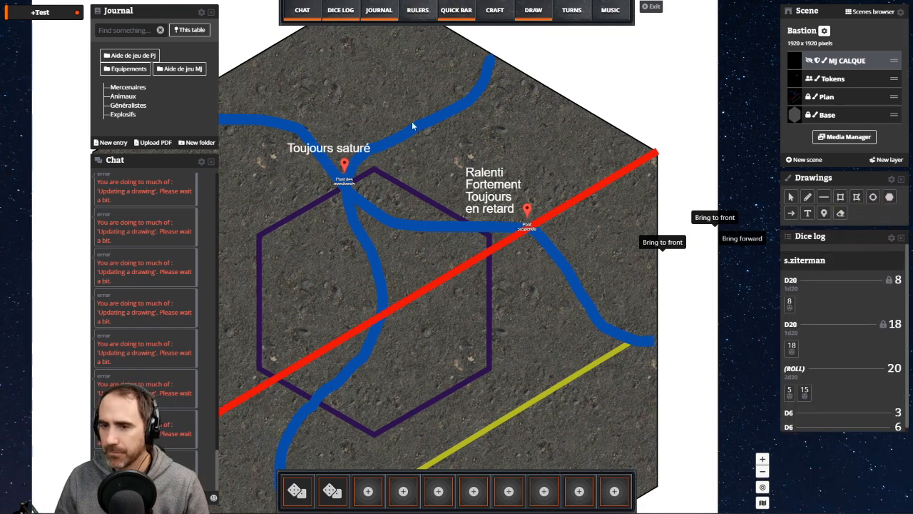
left_click_drag(328, 147, 342, 148)
left_click(424, 203)
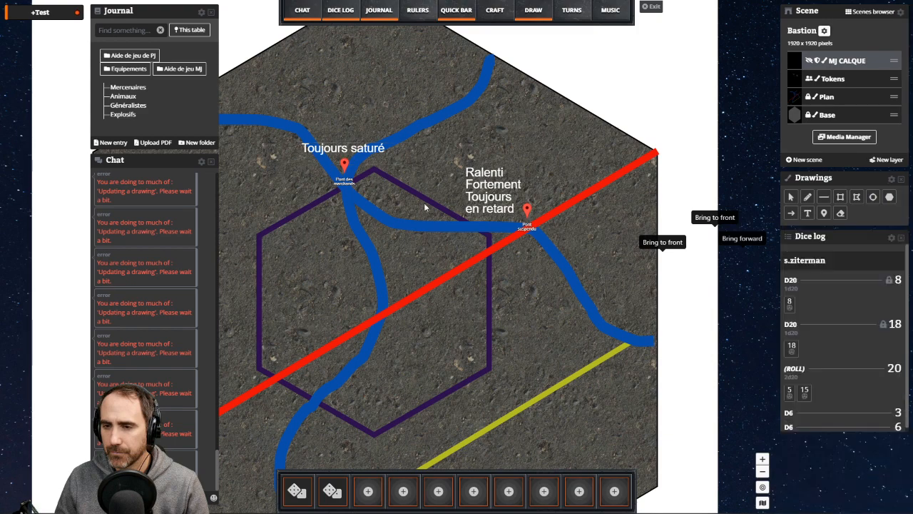
- Try moving the Pont des marchands marker and its Toujours saturé text north, with a black weight-3 arrow pointing to the river crossing
left_click_drag(250, 256, 266, 251)
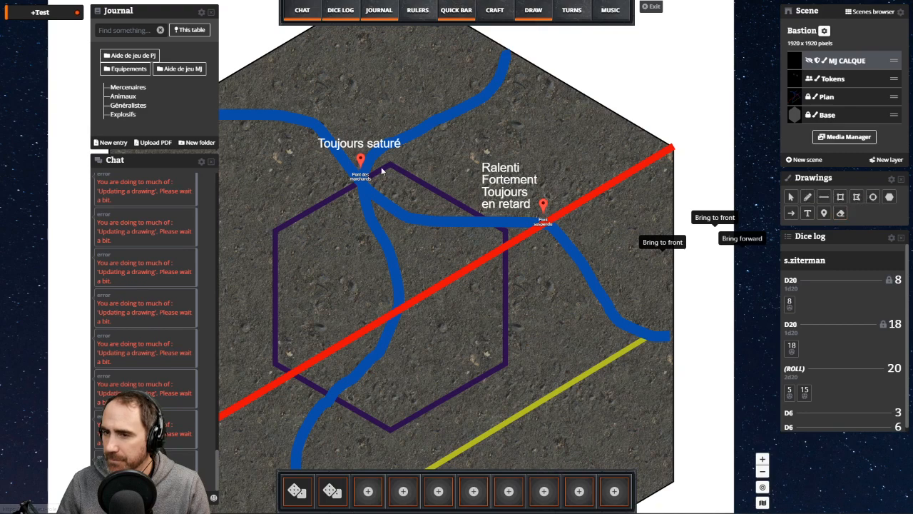
mouse_move(360, 161)
left_mouse_down()
mouse_move(376, 129)
mouse_move(420, 140)
mouse_move(393, 103)
mouse_move(365, 109)
mouse_move(368, 94)
left_mouse_up()
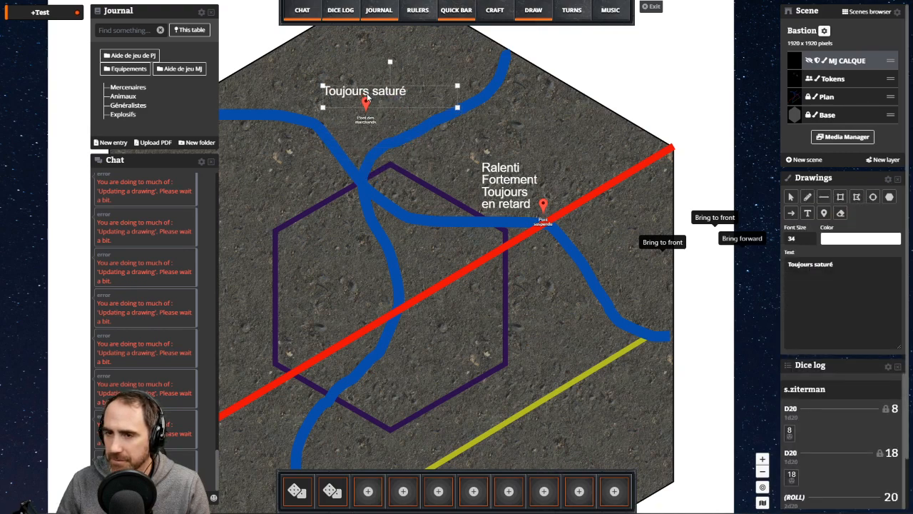
left_click(790, 213)
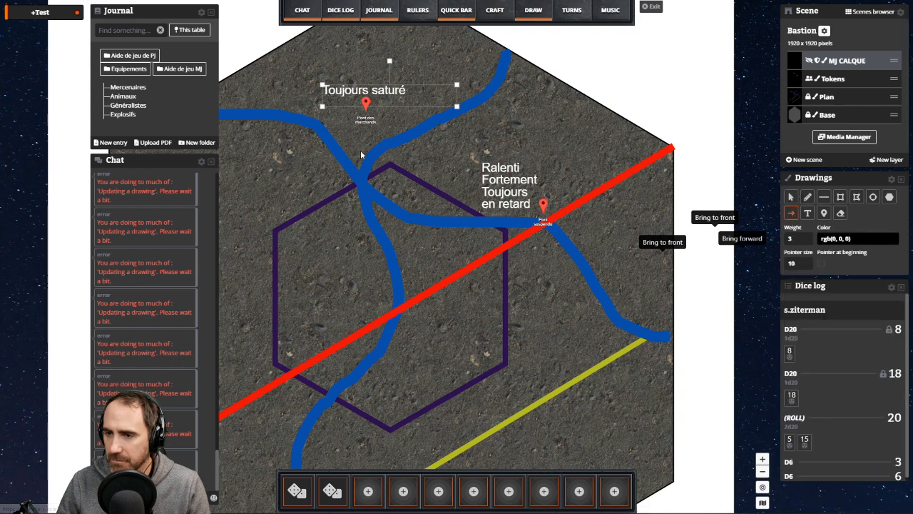
mouse_move(362, 129)
left_mouse_down()
mouse_move(353, 173)
mouse_move(360, 182)
left_mouse_up()
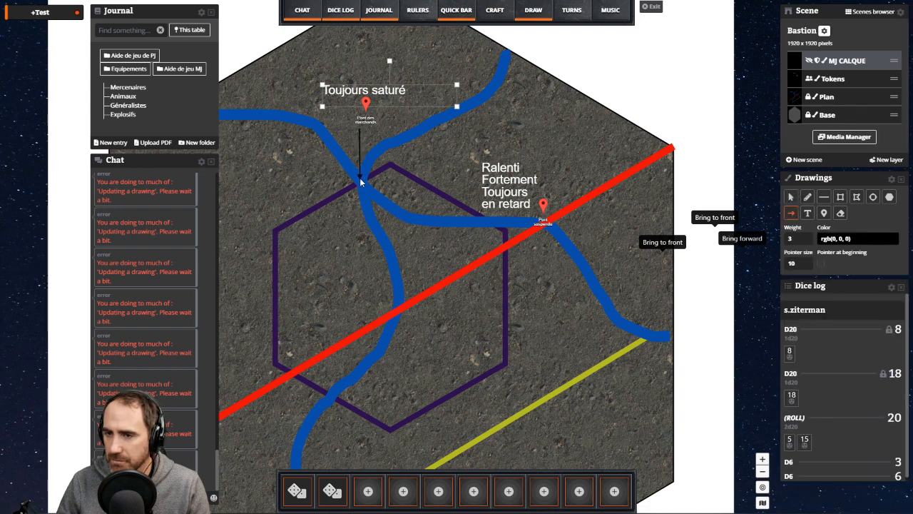
- Delete the Toujours saturé text and the black arrow, and move the Pont des marchands marker back onto the river crossing
key("Delete")
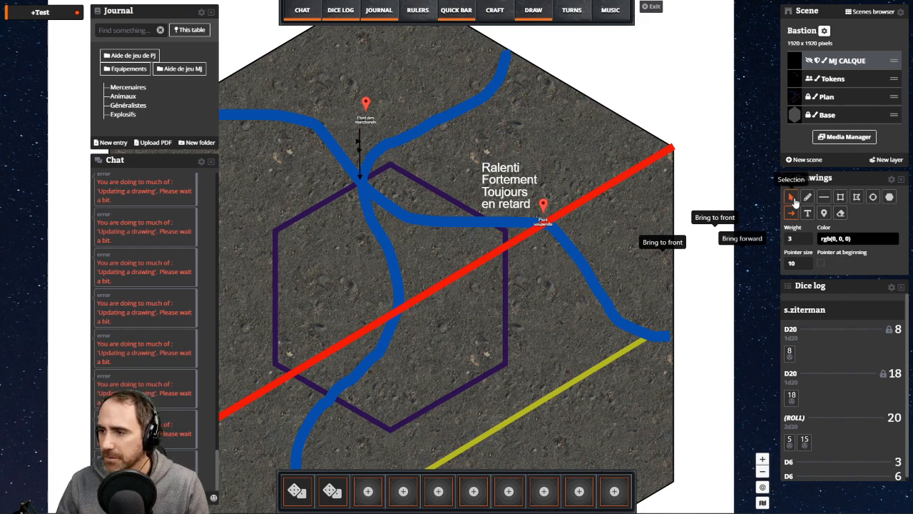
left_click(790, 212)
left_click(359, 144)
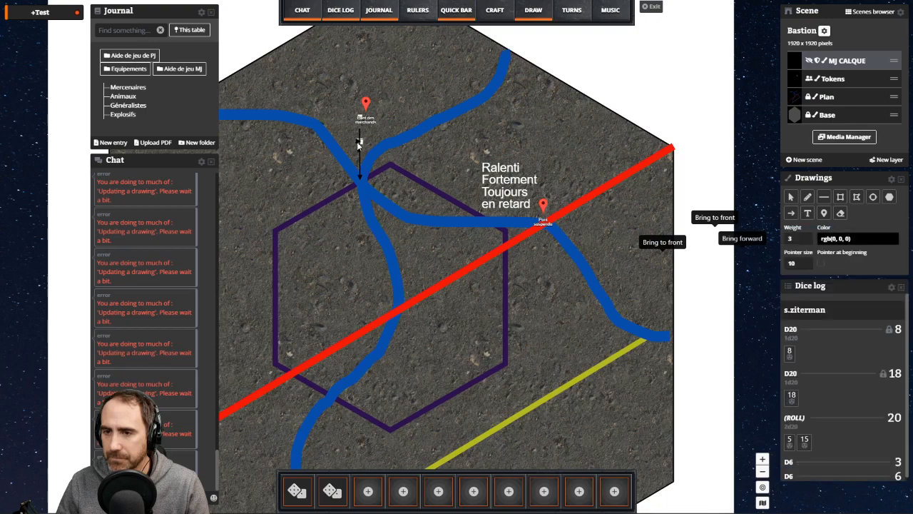
left_click(360, 152)
left_click(361, 152)
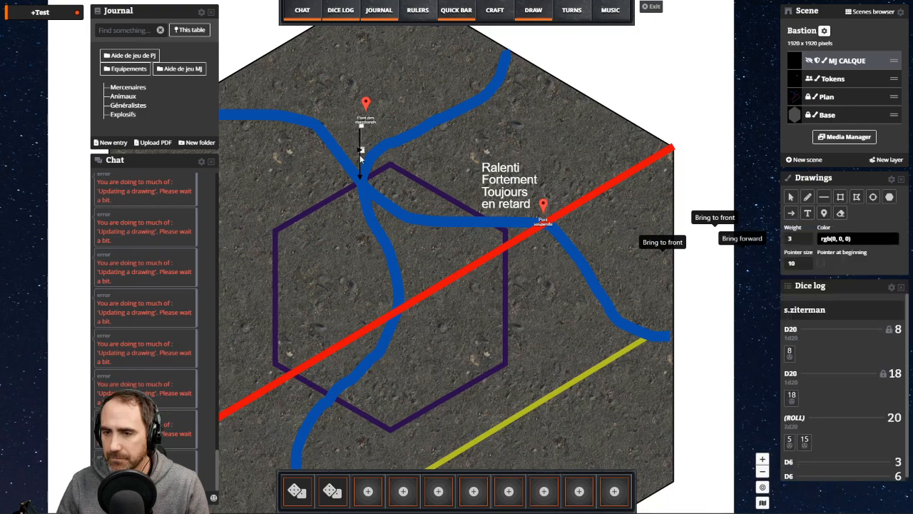
key("Delete")
left_click_drag(369, 112, 362, 180)
left_click_drag(415, 77, 413, 69)
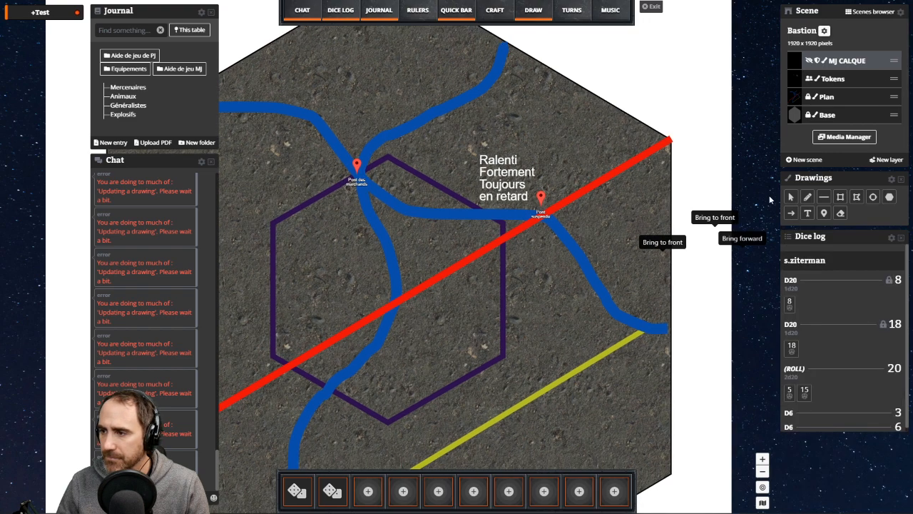
- Try placing a white size 34 Toujours saturé text above the Pont des marchands marker, and delete the misspelled result
left_click(807, 213)
left_click(829, 238)
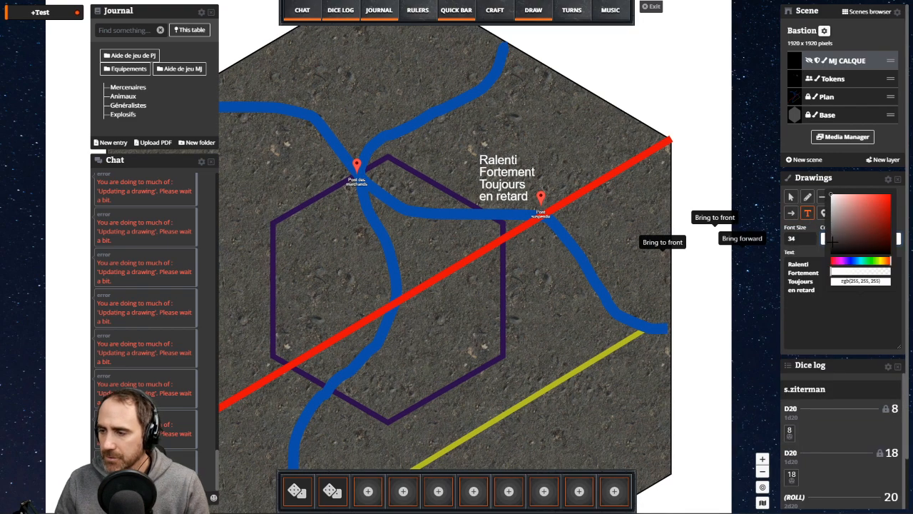
left_click_drag(817, 291, 738, 252)
type("T")
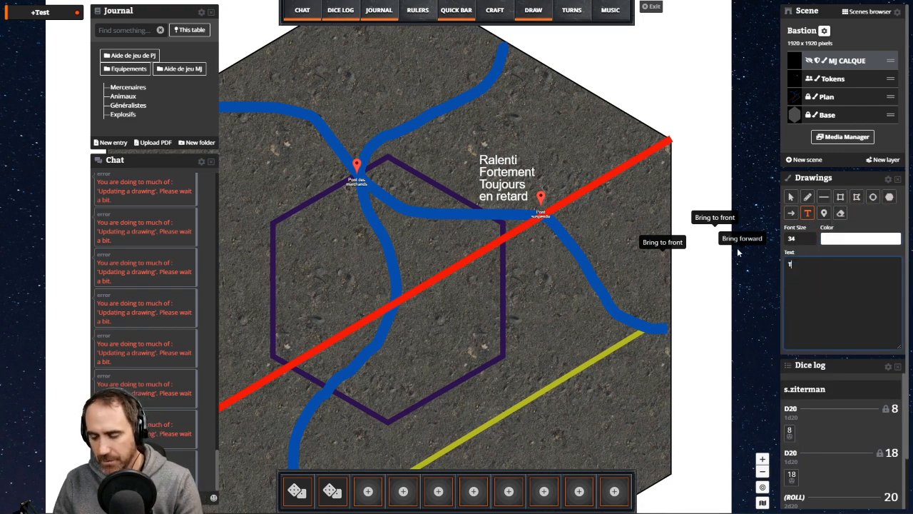
type("oujours satur")
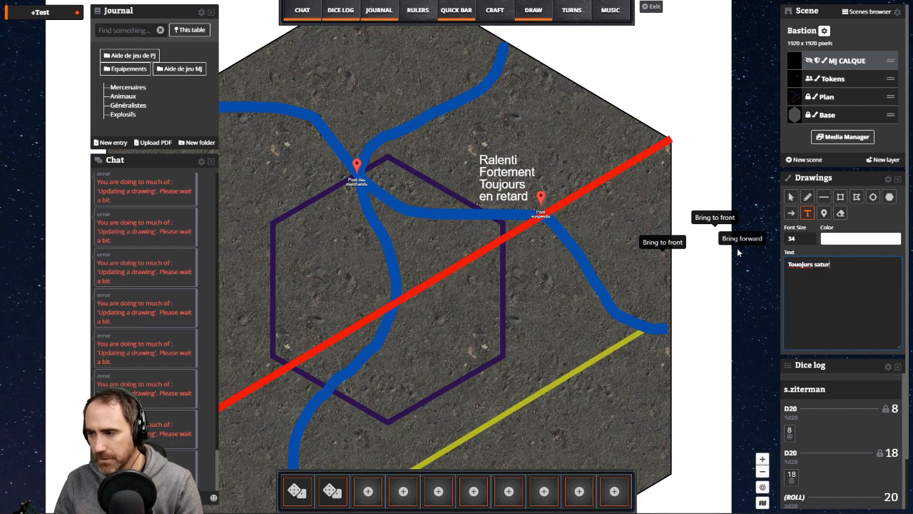
type("é")
right_click(800, 265)
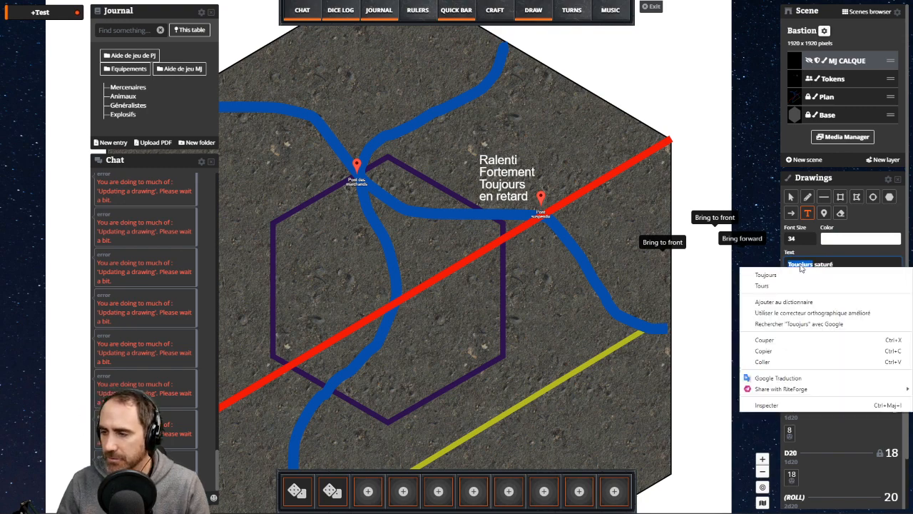
left_click(802, 274)
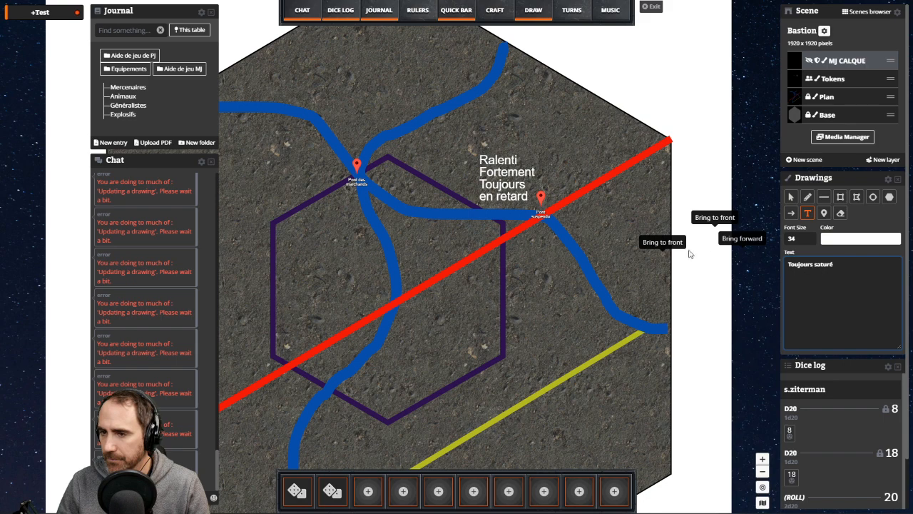
left_click(337, 130)
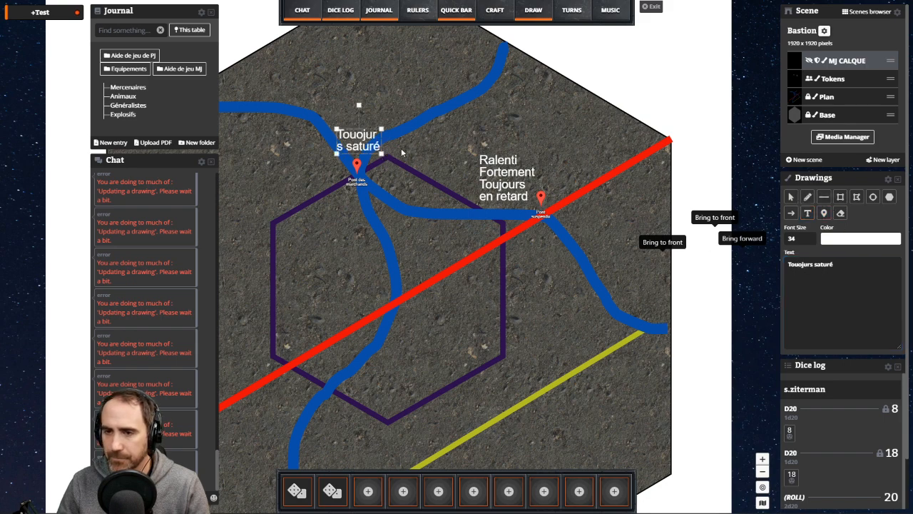
key("Delete")
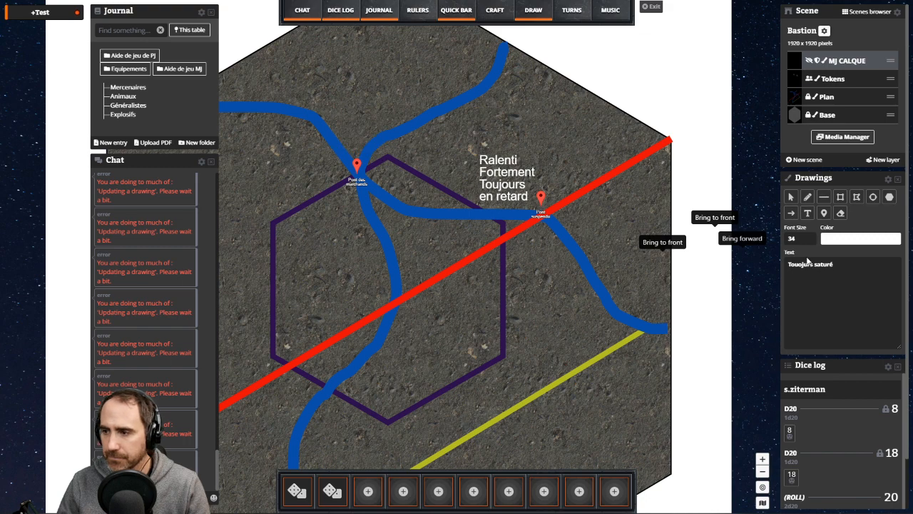
- Correct the text to "Toujours saturé" and draw it at size 34 in white on two lines above the Pont des marchands marker
double_click(800, 264)
type("Toujour")
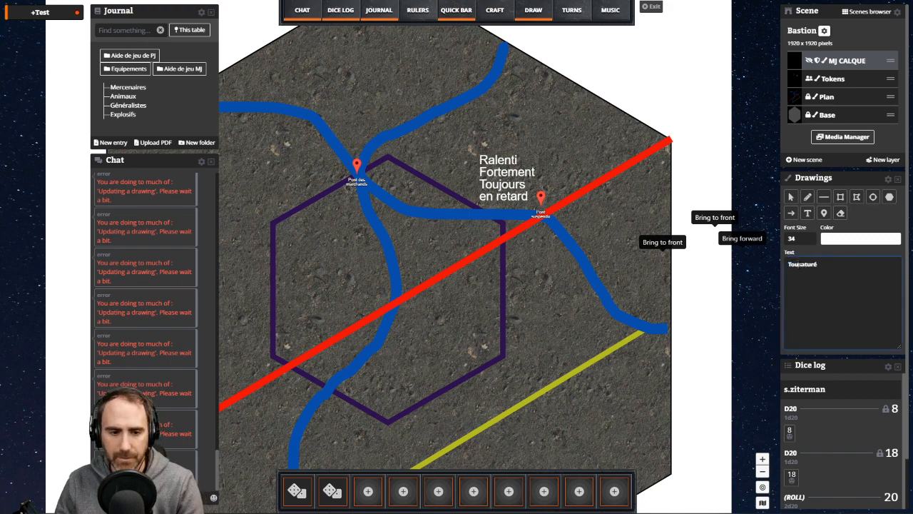
type("s")
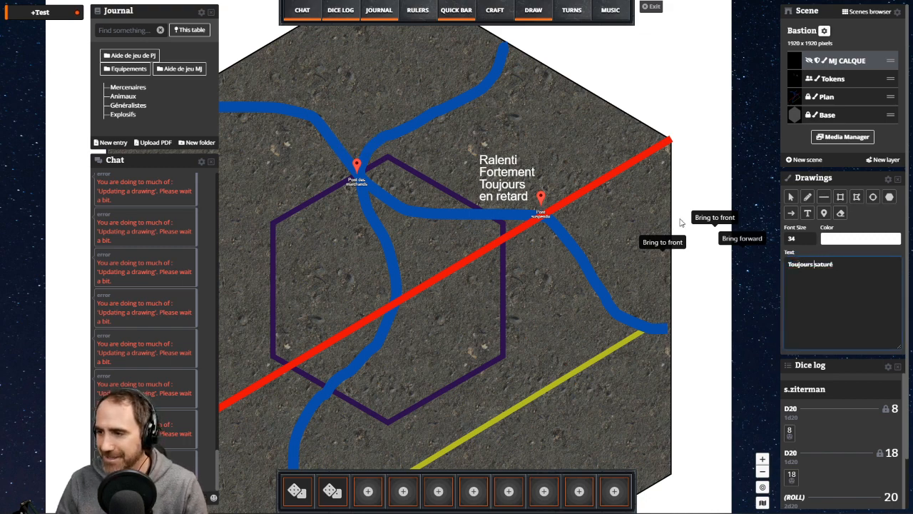
left_click(543, 174)
left_click(806, 212)
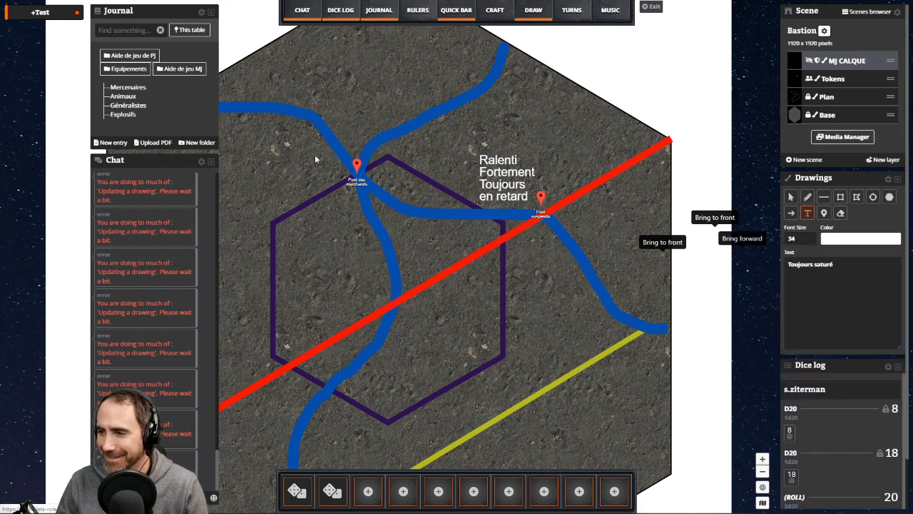
mouse_move(327, 122)
left_mouse_down()
mouse_move(383, 159)
mouse_move(381, 146)
mouse_move(336, 141)
mouse_move(355, 150)
left_mouse_up()
left_click(315, 159)
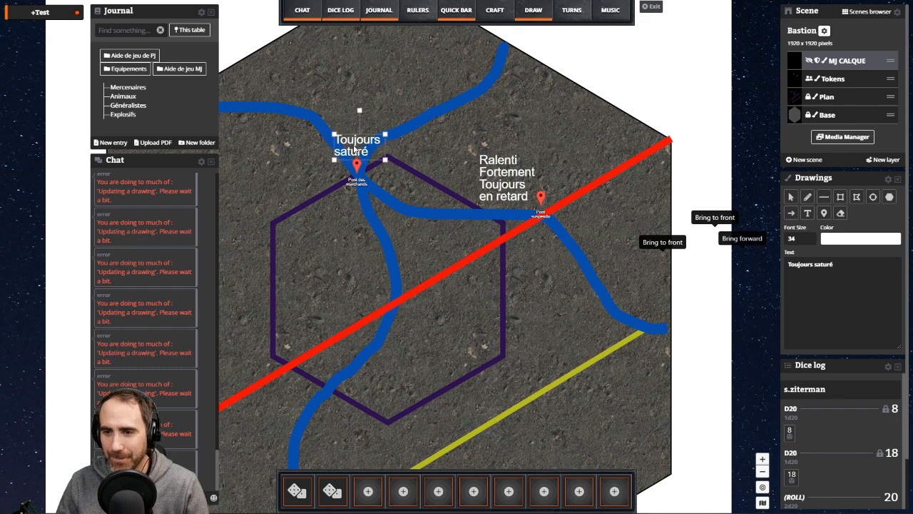
- Check the Bastion scene's parameters and create a new blank scene
left_click(273, 160)
left_click_drag(273, 160, 359, 142)
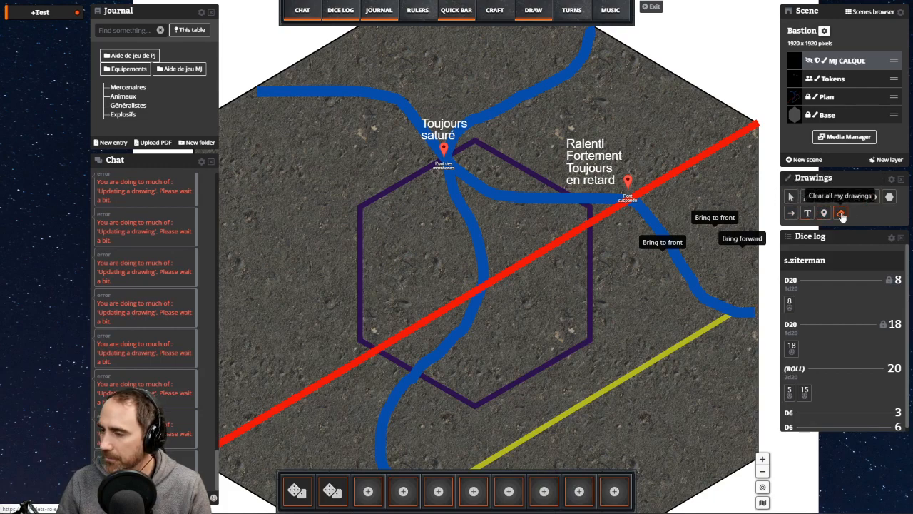
left_click_drag(324, 229, 362, 172)
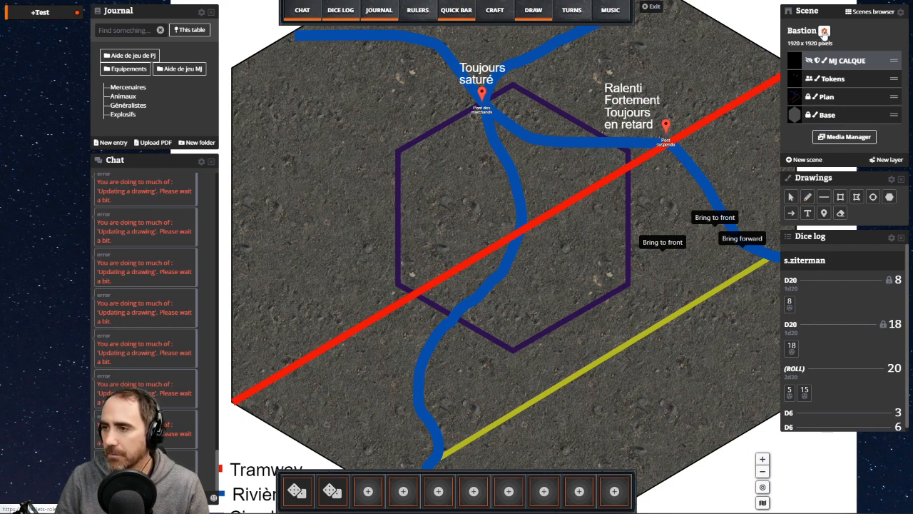
left_click(824, 32)
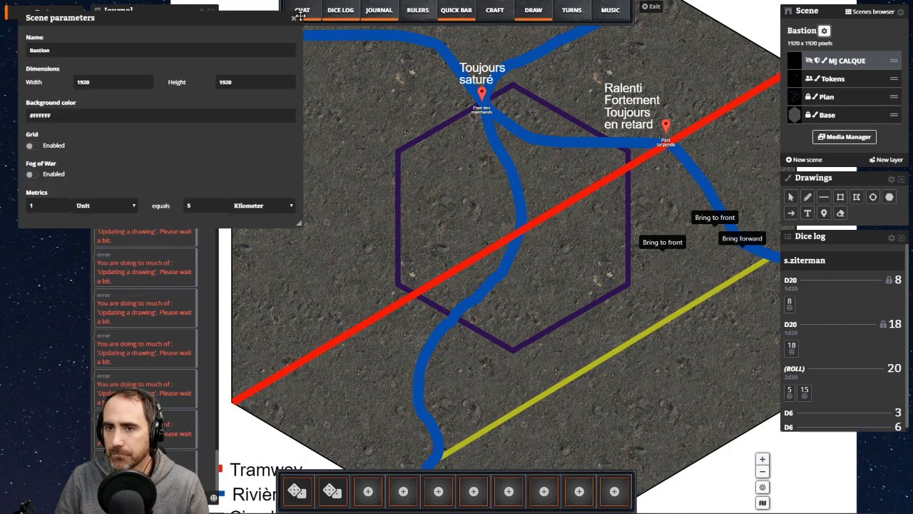
left_click(296, 19)
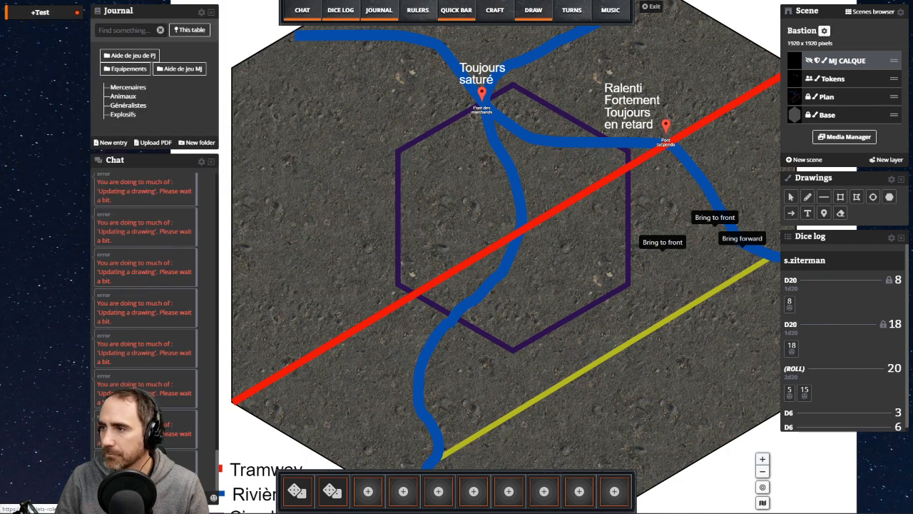
left_click(812, 162)
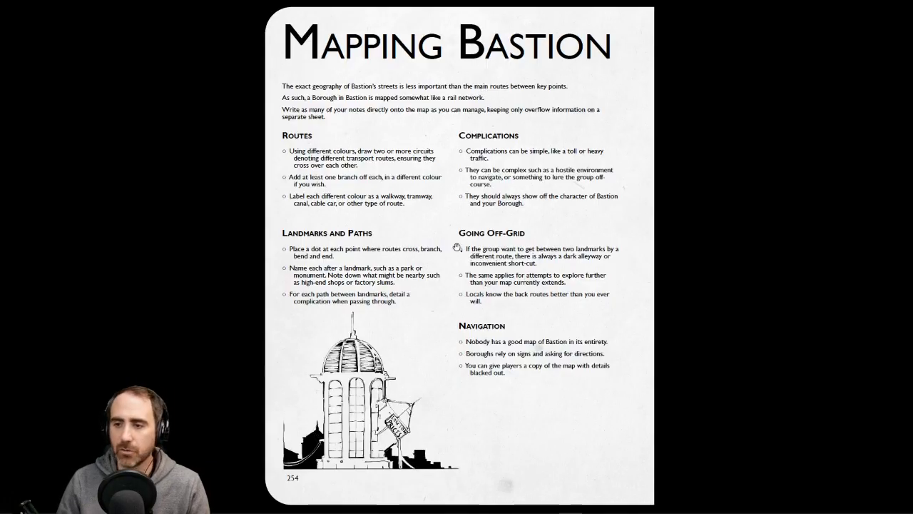
- Switch to the rulebook PDF and browse the pages from Mapping Bastion past the Cocktails and Parlour Games tables
key("Right")
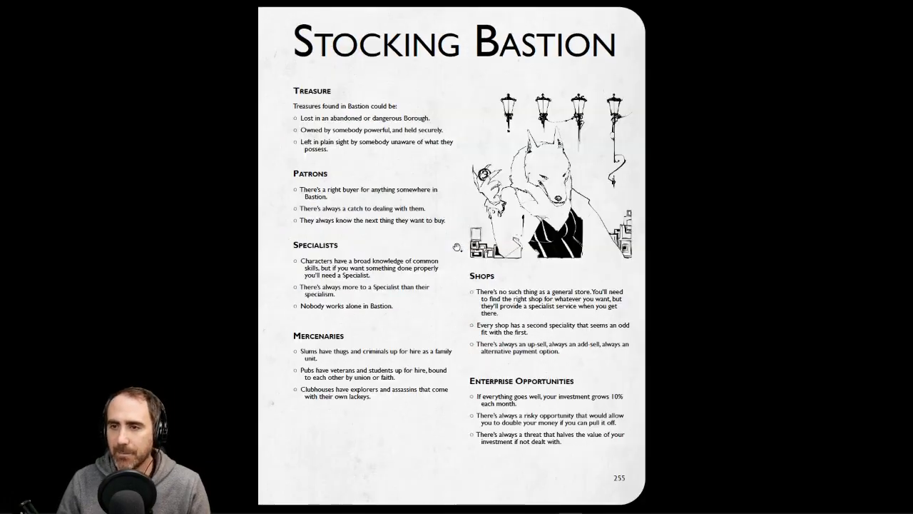
key("Right")
left_click(456, 247)
left_click(456, 247)
left_click(457, 247)
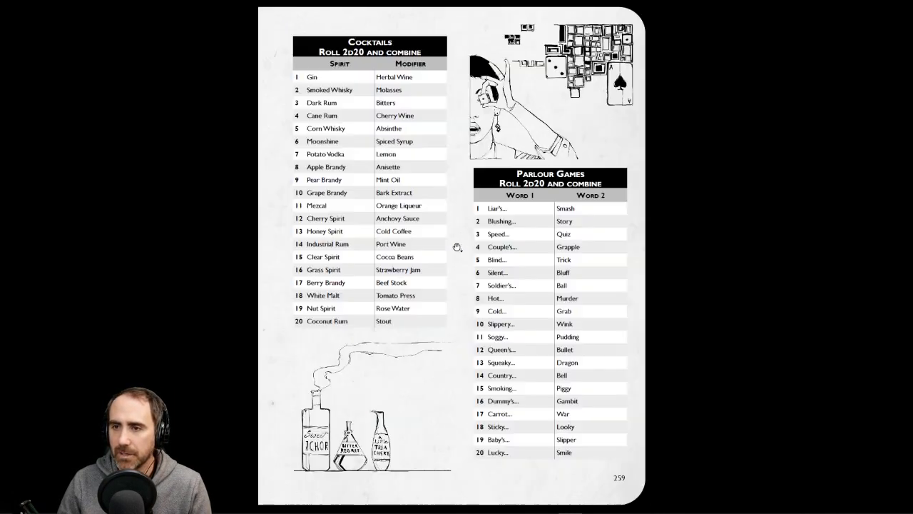
left_click(456, 246)
left_click(457, 247)
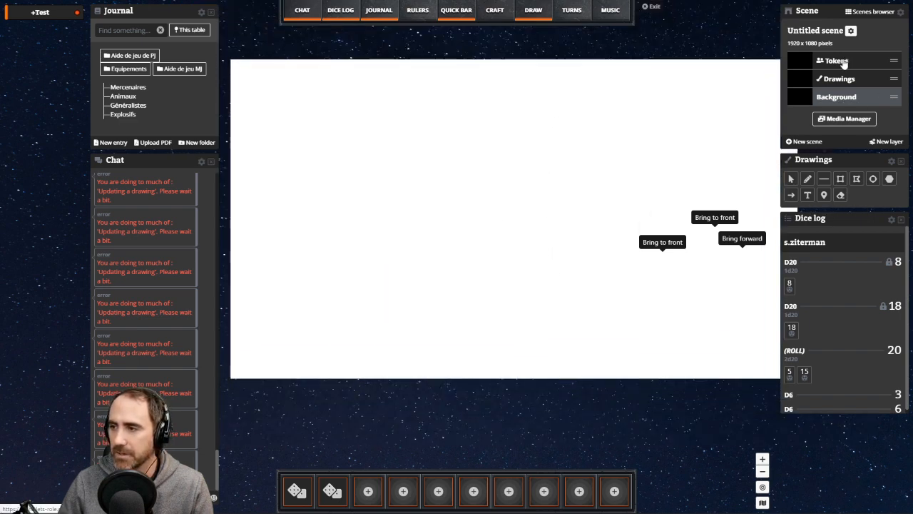
- Switch back to the virtual tabletop and name the new untitled scene L'extérieur
double_click(850, 31)
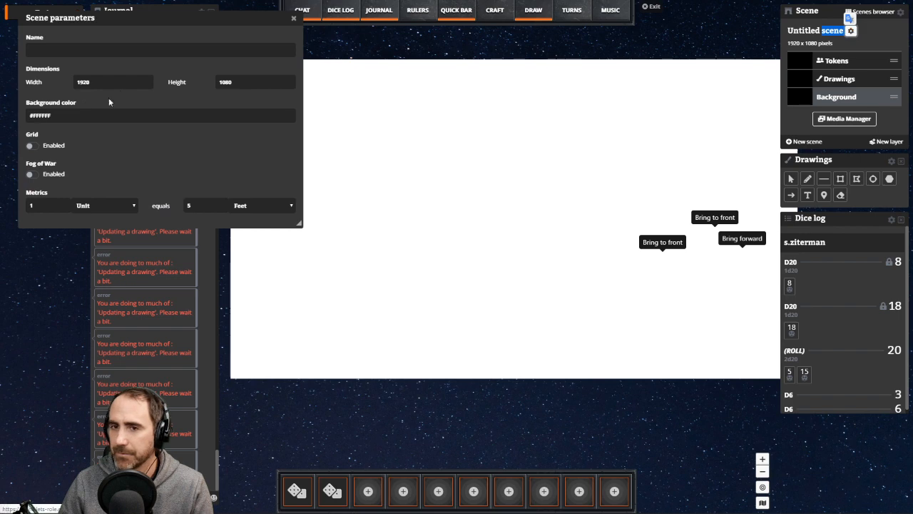
left_click(109, 50)
type("La")
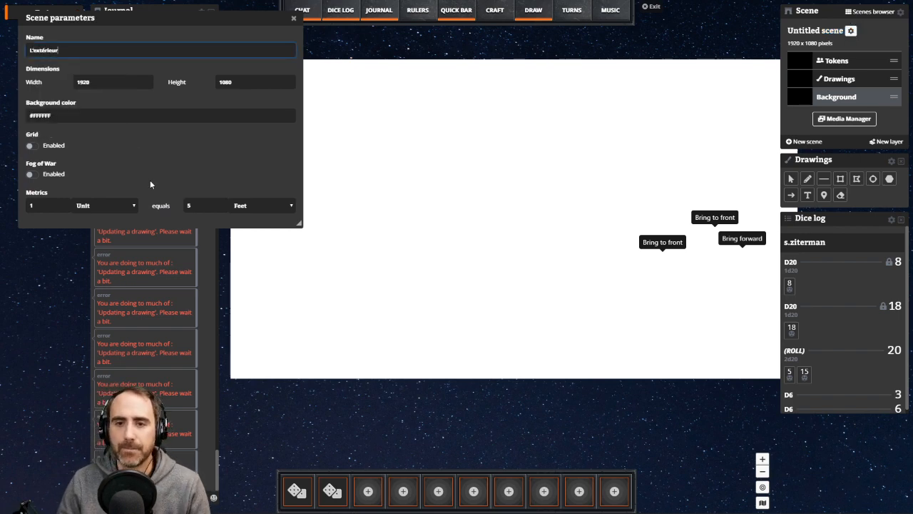
left_click(469, 240)
left_click_drag(730, 13, 690, 1)
left_click(293, 19)
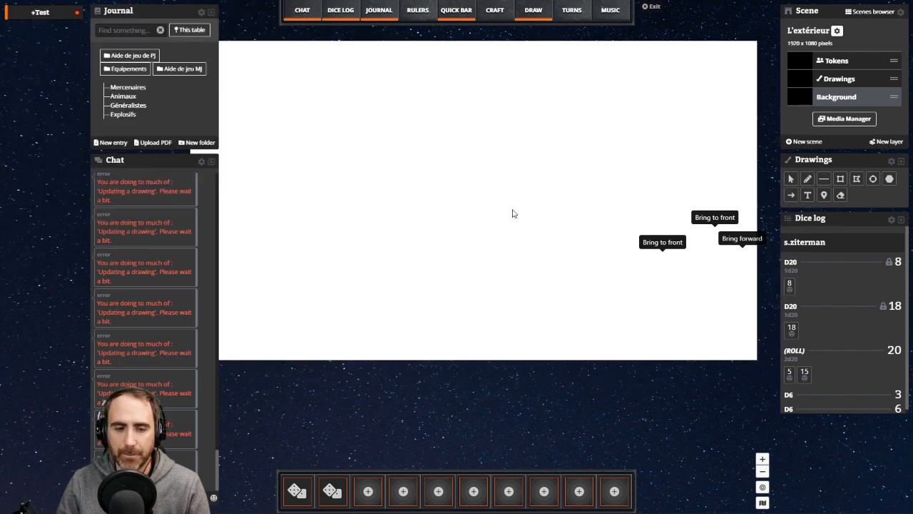
- Examine the L'extérieur scene's parameters and the list of active scenes with their player and GM assignments
left_click(836, 31)
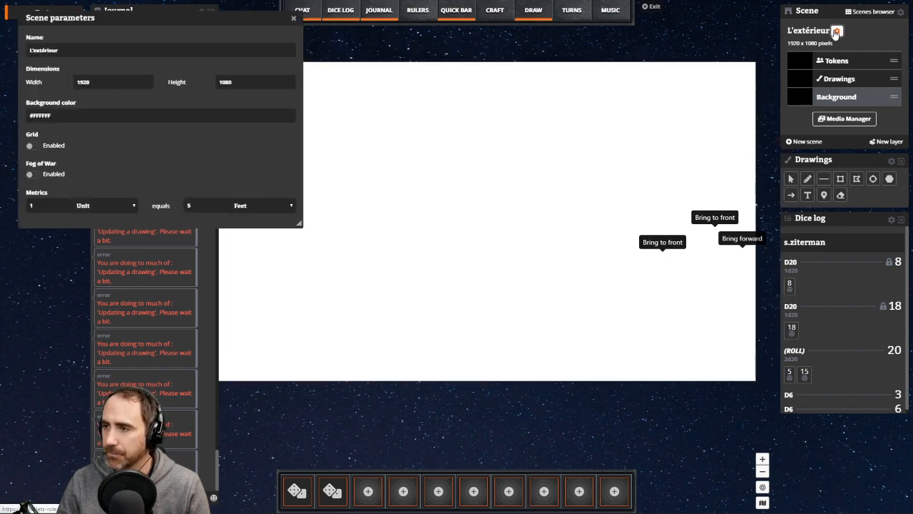
left_click(293, 18)
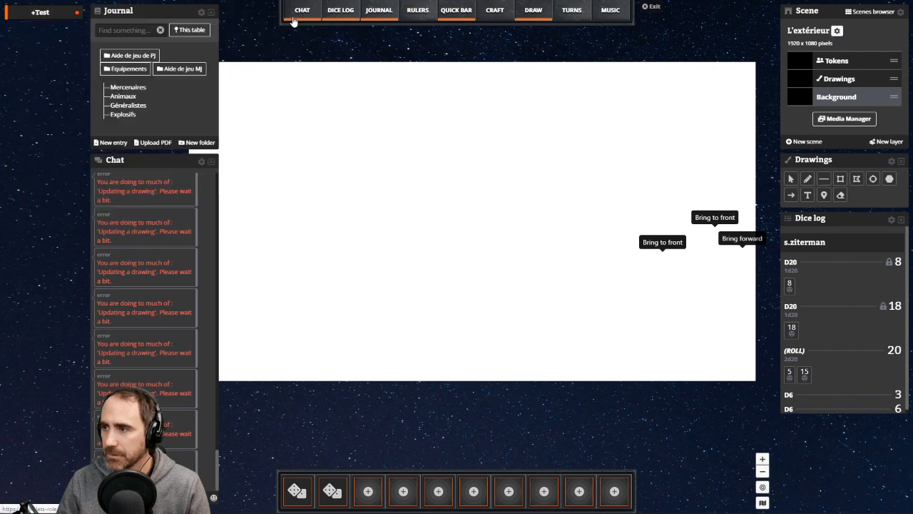
left_click(870, 11)
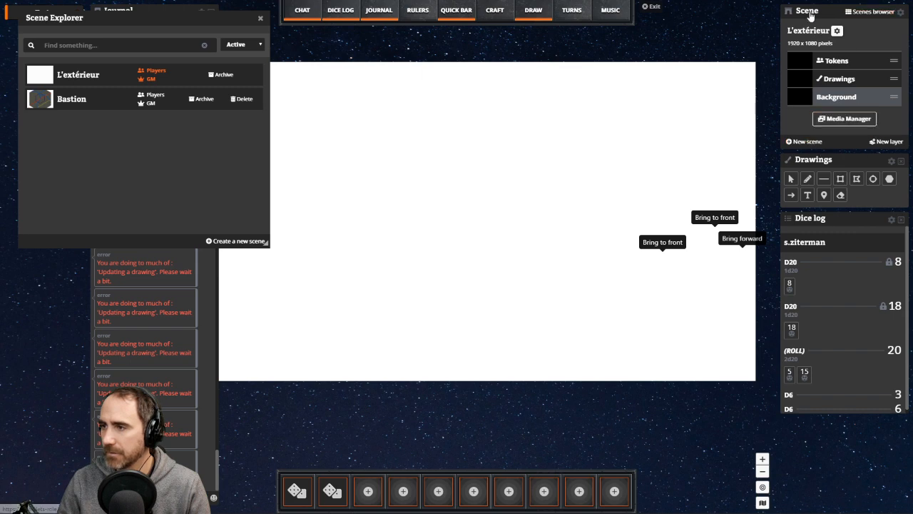
left_click(846, 14)
left_click(796, 14)
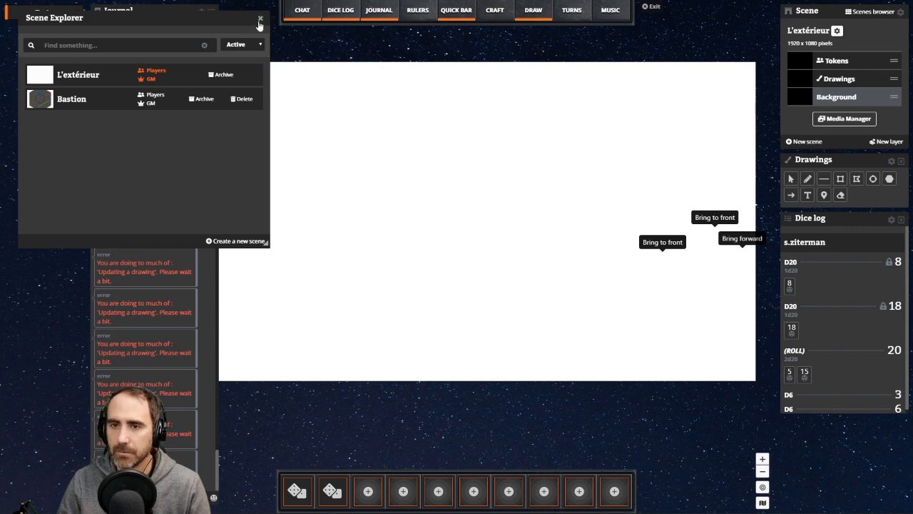
left_click(837, 31)
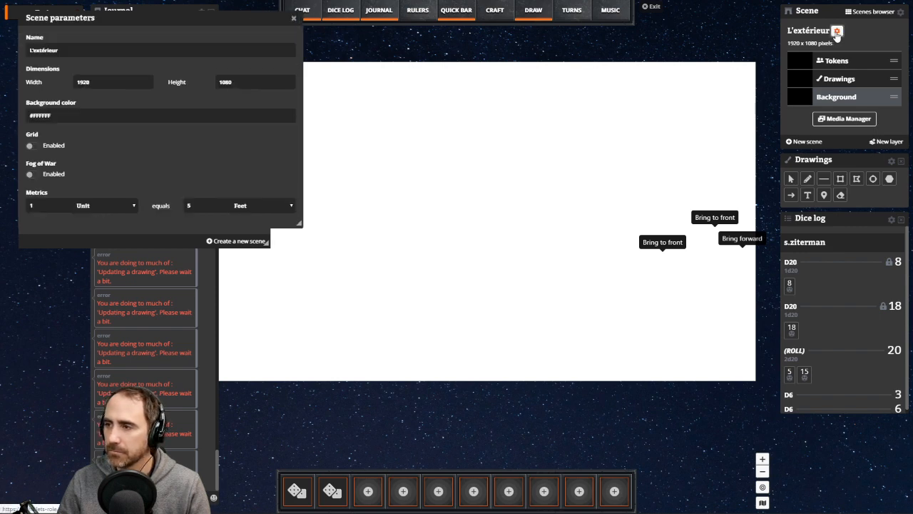
- Move the players and GM to the Bastion scene and check its parameters
left_click(293, 17)
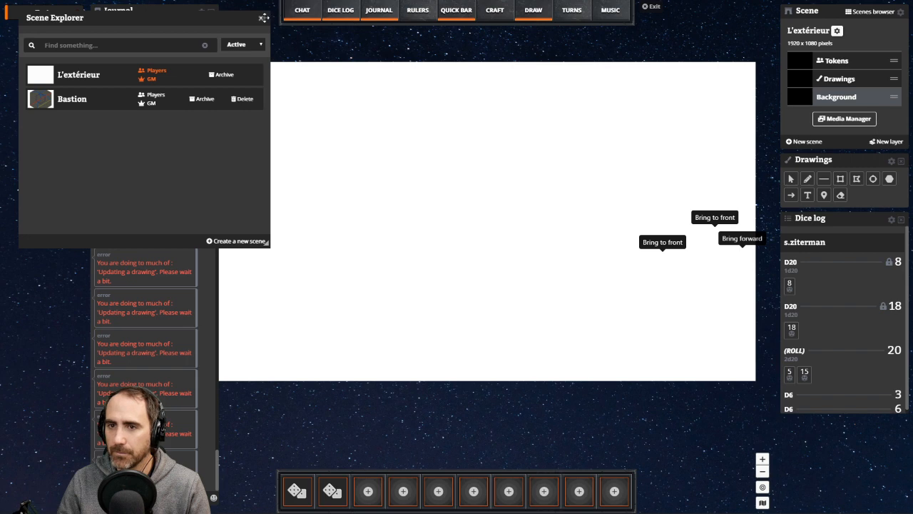
left_click(265, 15)
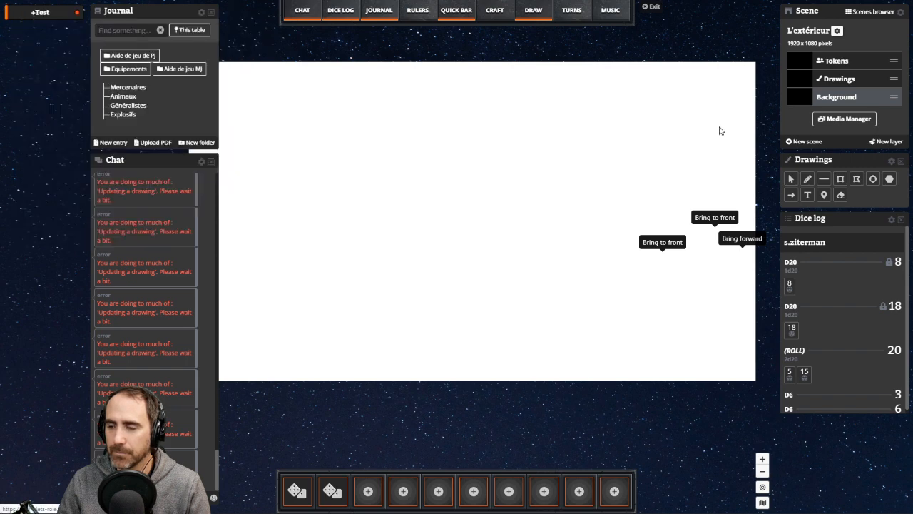
left_click(879, 12)
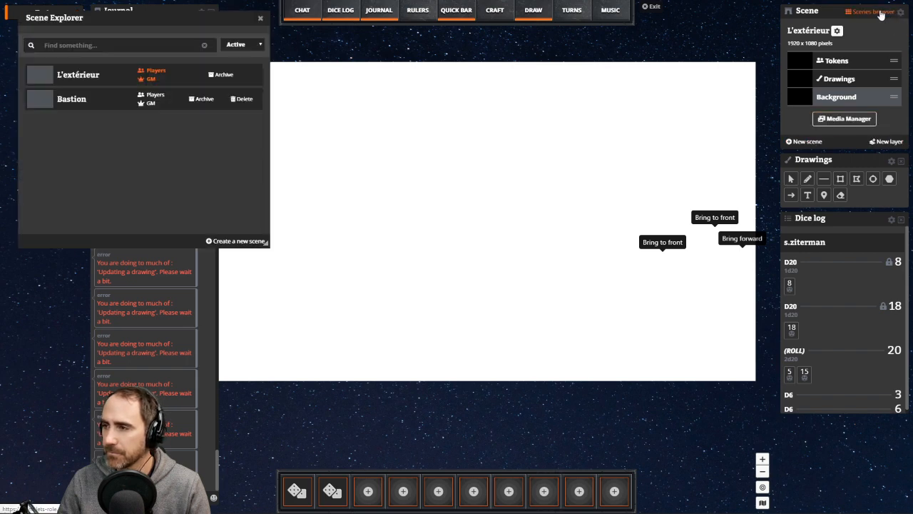
left_click(153, 102)
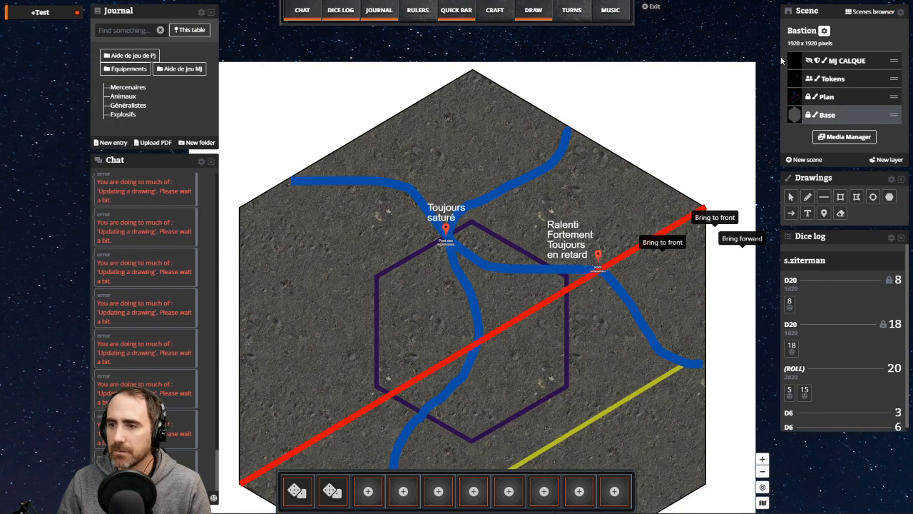
left_click(825, 31)
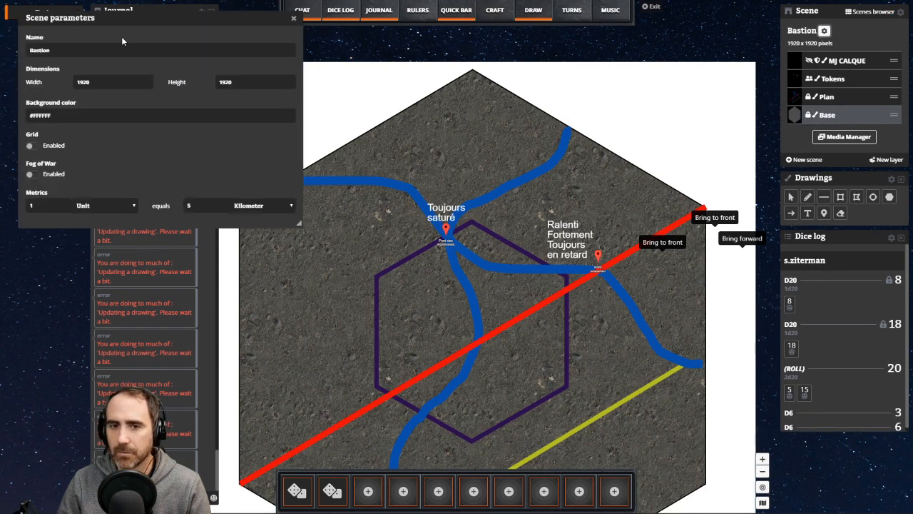
left_click(291, 16)
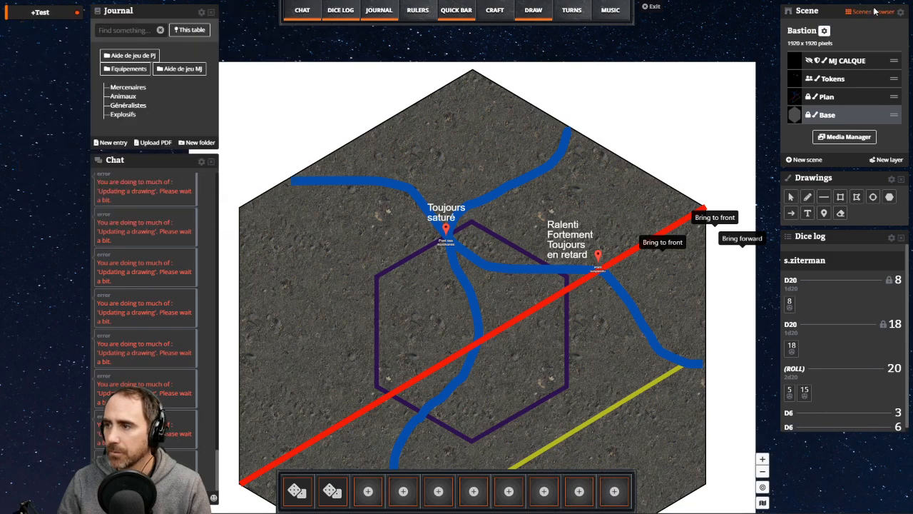
- Switch only the GM to the L'extérieur scene, and bring the players there as well from the list of scenes
left_click(871, 11)
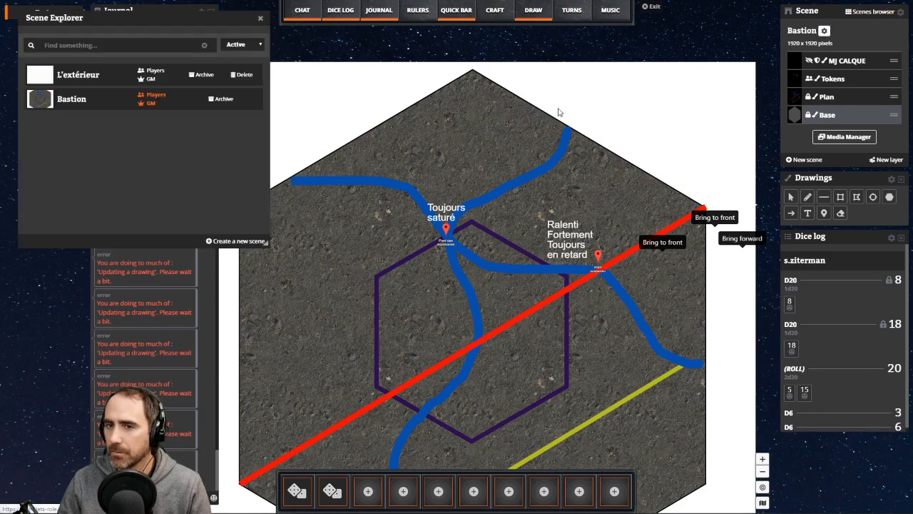
left_click(148, 79)
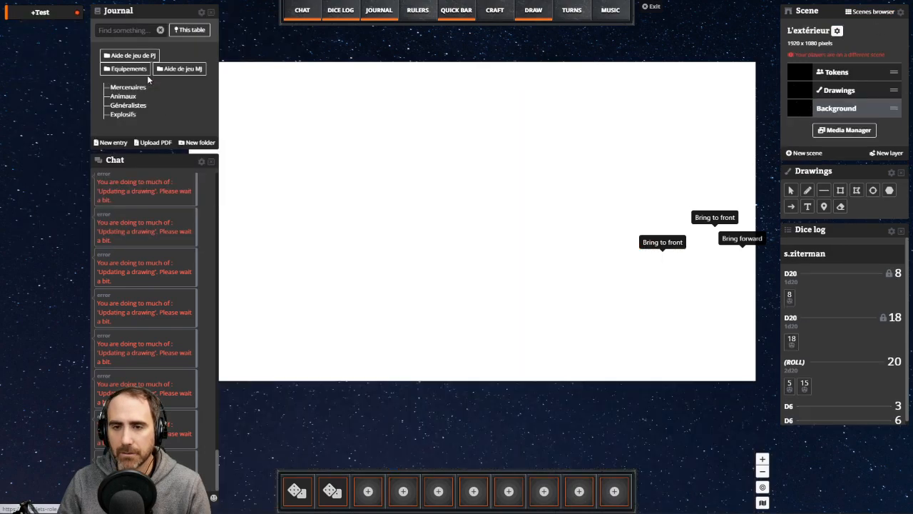
left_click(872, 12)
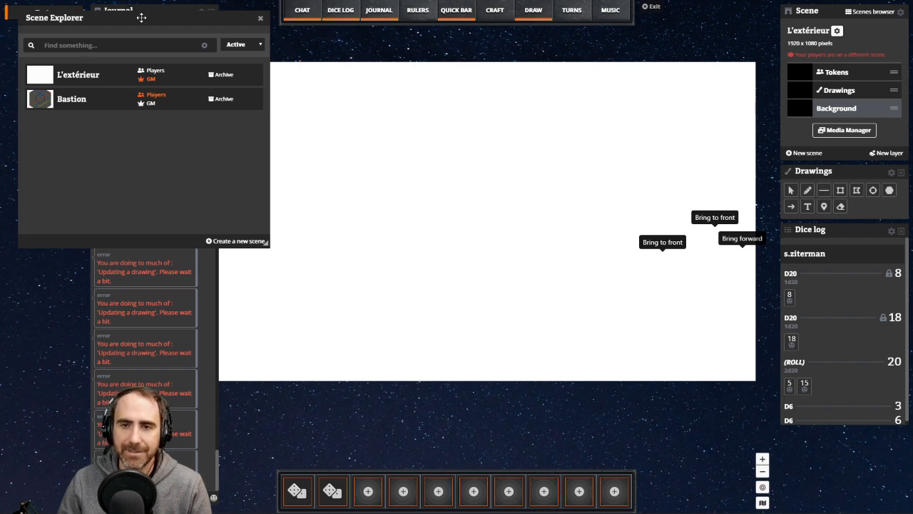
left_click_drag(141, 17, 425, 92)
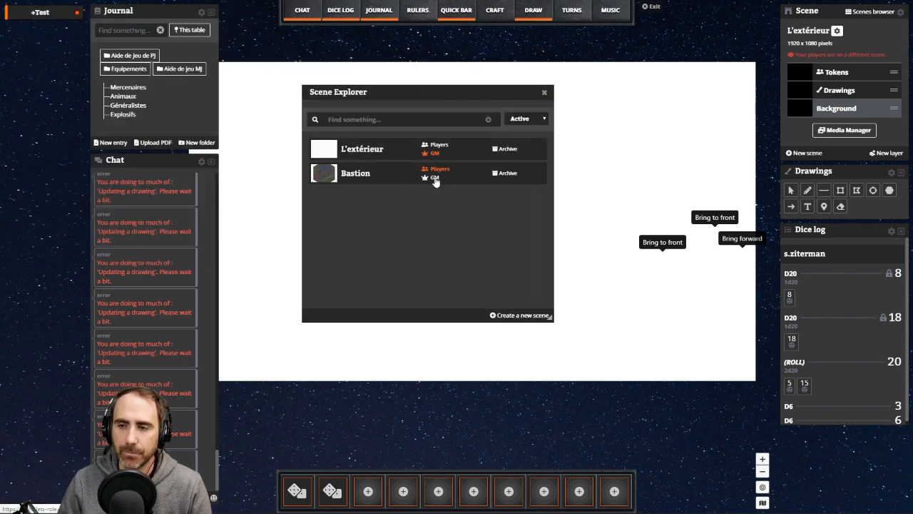
left_click(431, 147)
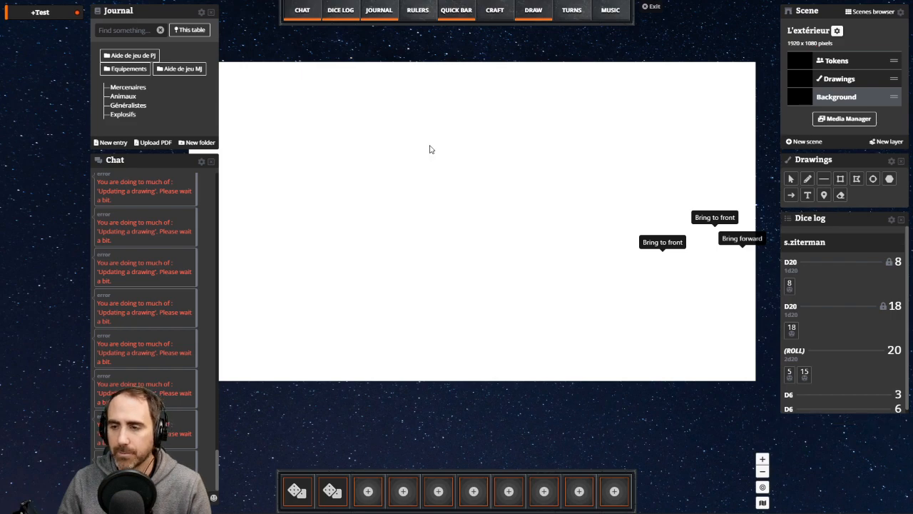
- Return the players and GM to the Bastion scene and bring the lower part of its map into view
left_click(864, 12)
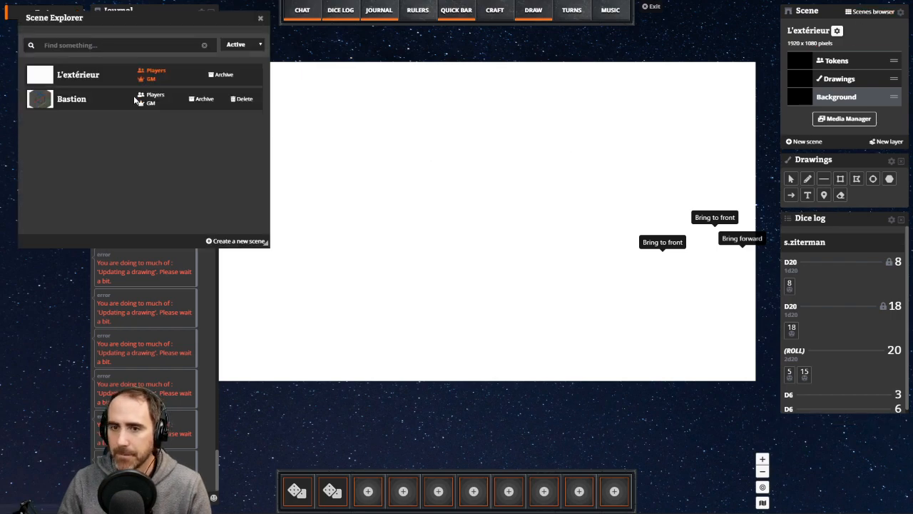
left_click(154, 96)
left_click(864, 13)
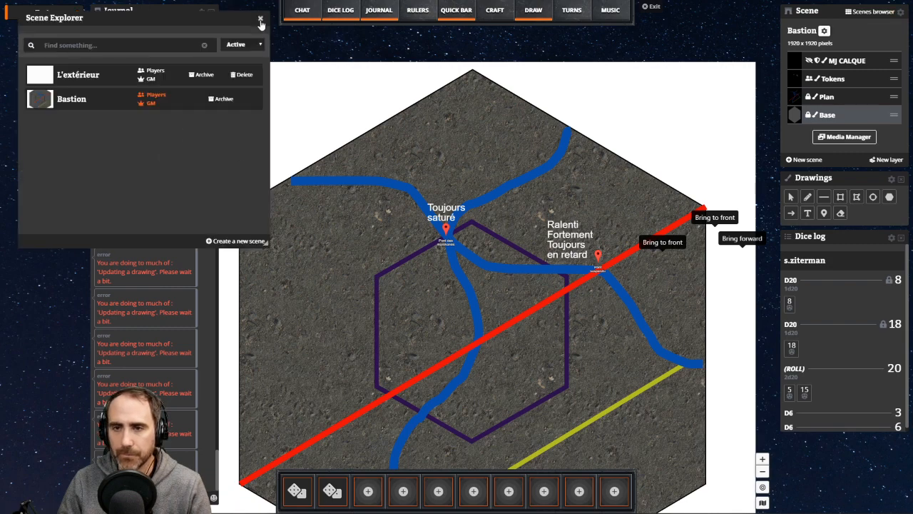
left_click(261, 19)
left_click_drag(339, 304, 332, 195)
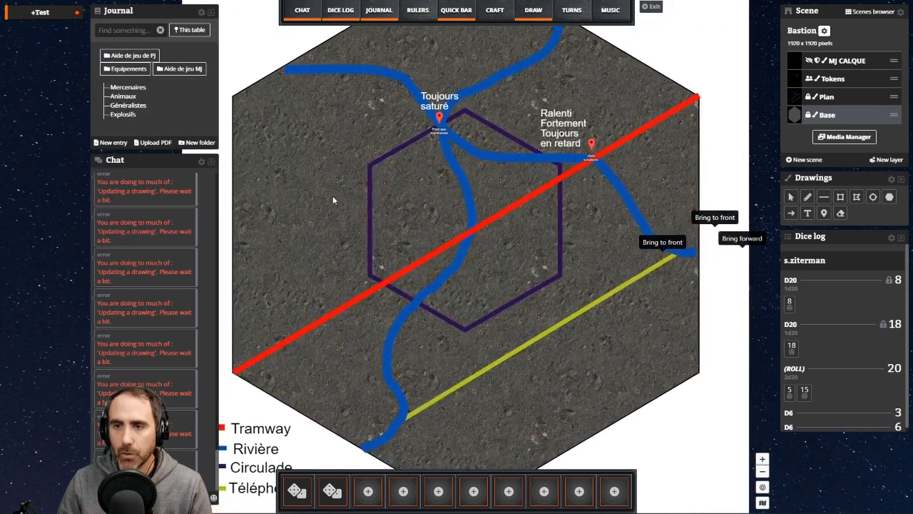
- Hide and reshow the dice log and the journal
left_click(348, 10)
left_click(348, 10)
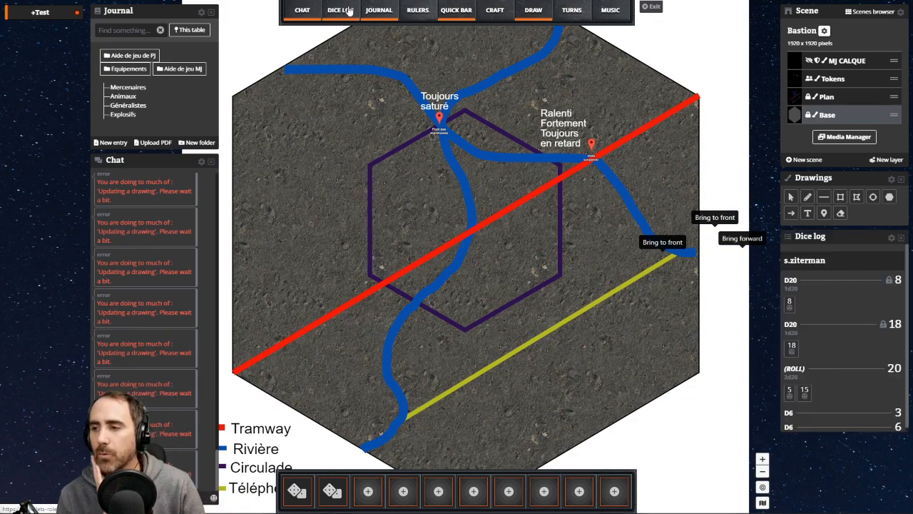
left_click(384, 11)
left_click(385, 11)
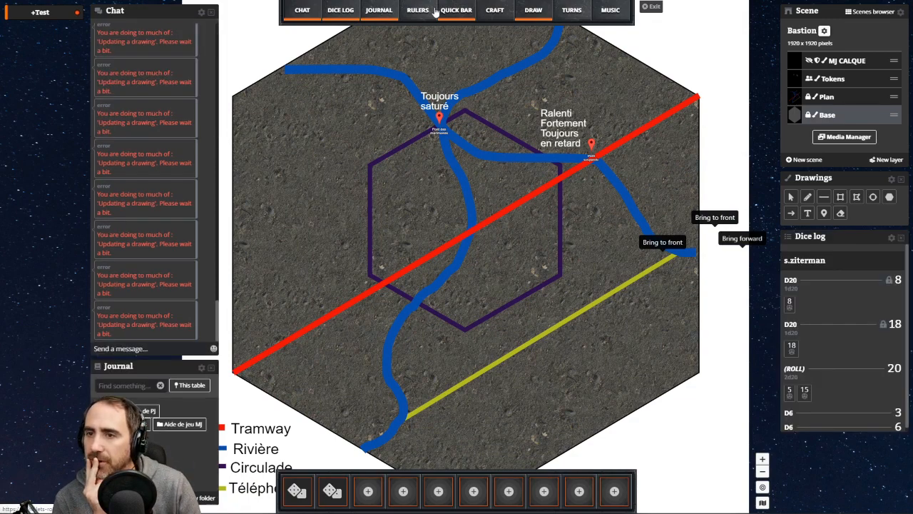
- Display the rulers and measure a diagonal distance across the Bastion map with the Line ruler
left_click(434, 11)
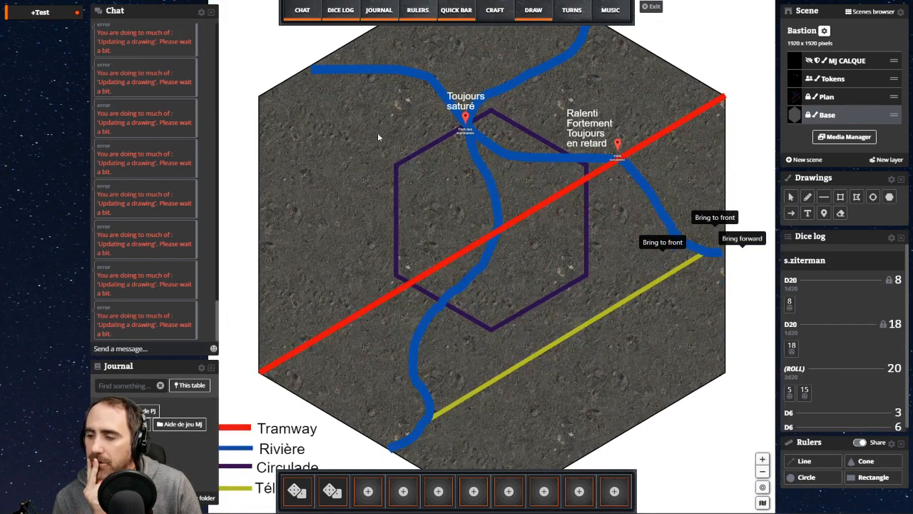
left_click(804, 462)
left_click_drag(374, 133, 603, 270)
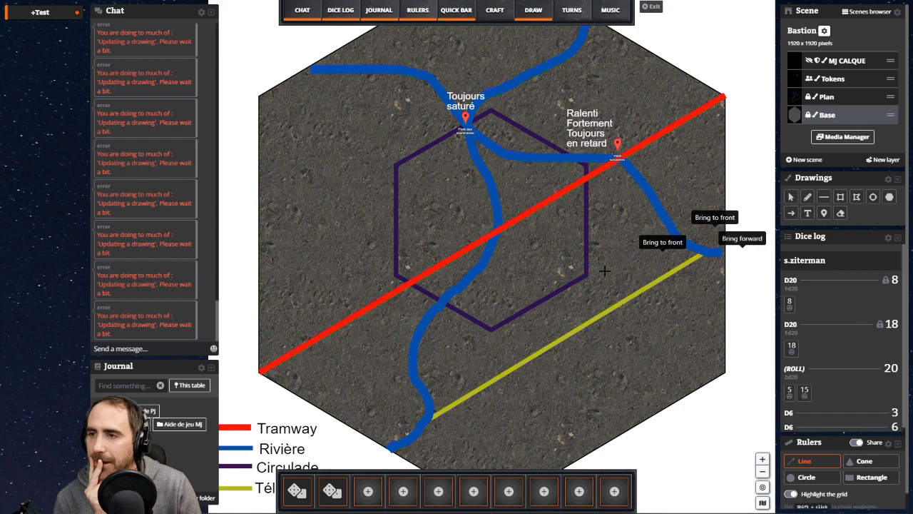
- Set the Bastion scene's metrics to 10 units for 5 kilometers and test the scale with a diagonal measurement
left_click(824, 31)
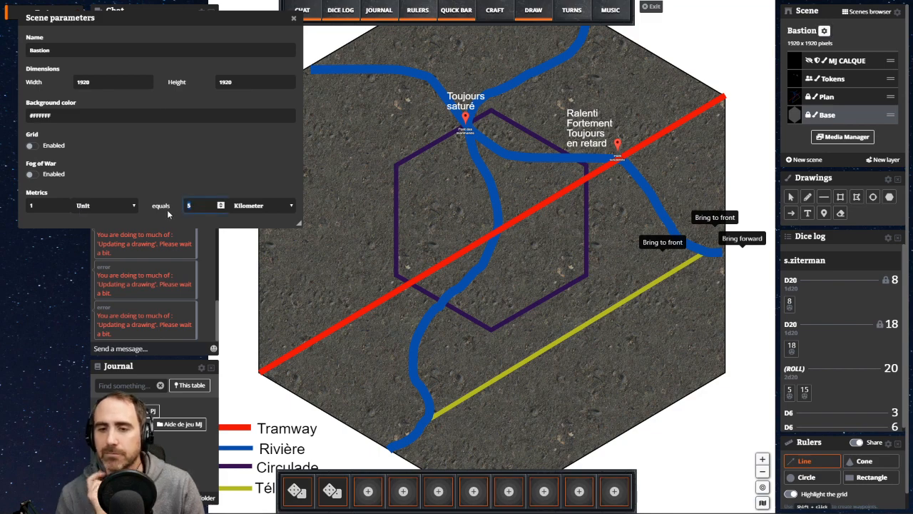
left_click(31, 206)
type("0")
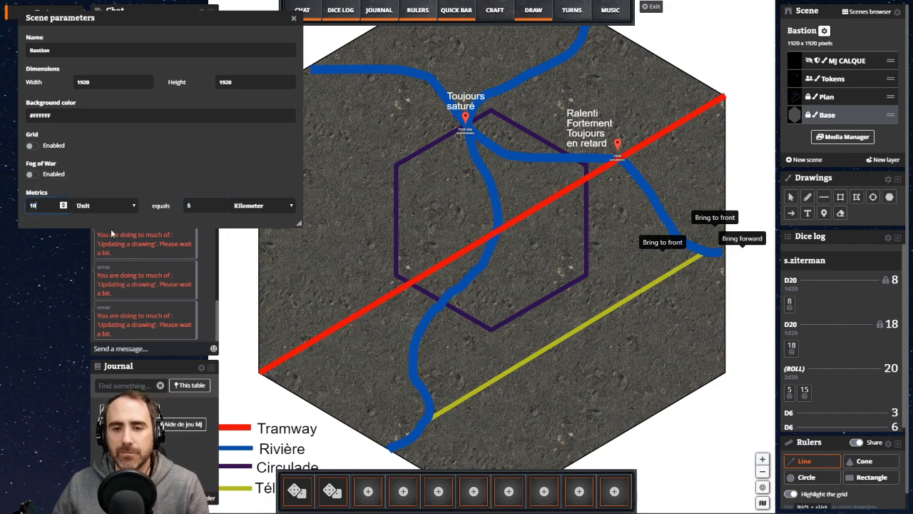
left_click_drag(371, 123, 562, 239)
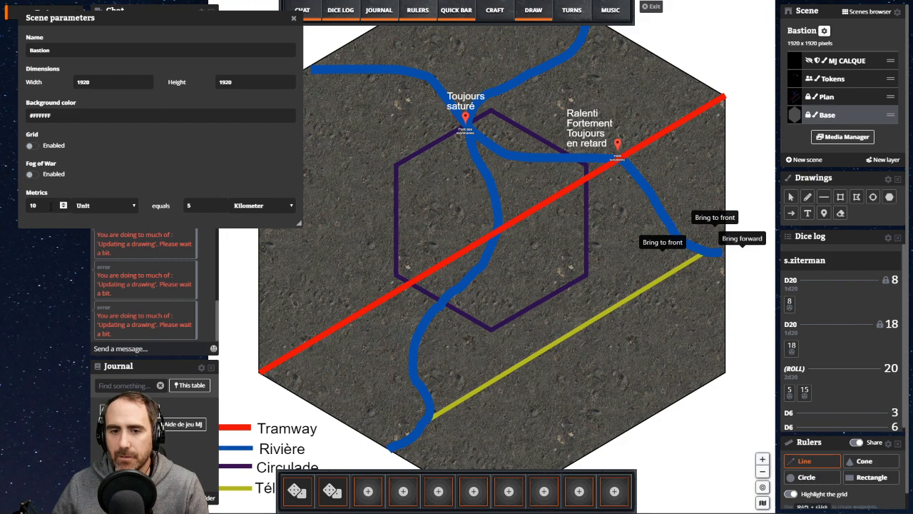
- Set the scene metrics to 1000 units for 5 kilometers and measure across the Circulade and along the whole tramway line
left_click_drag(318, 167, 585, 272)
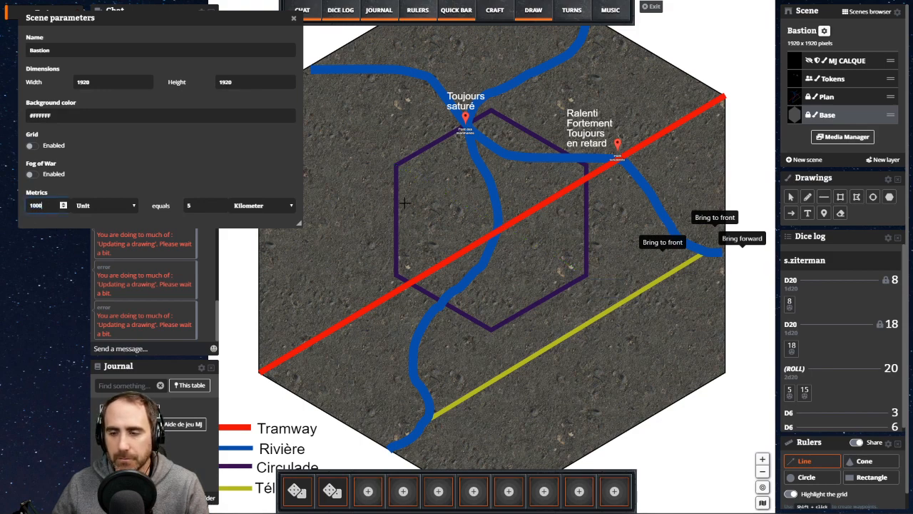
left_click_drag(401, 163, 577, 283)
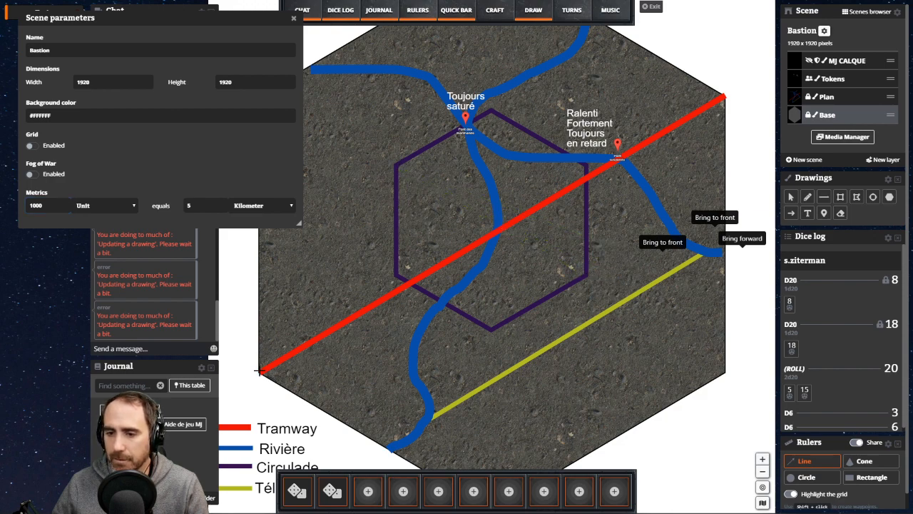
left_click_drag(260, 370, 723, 95)
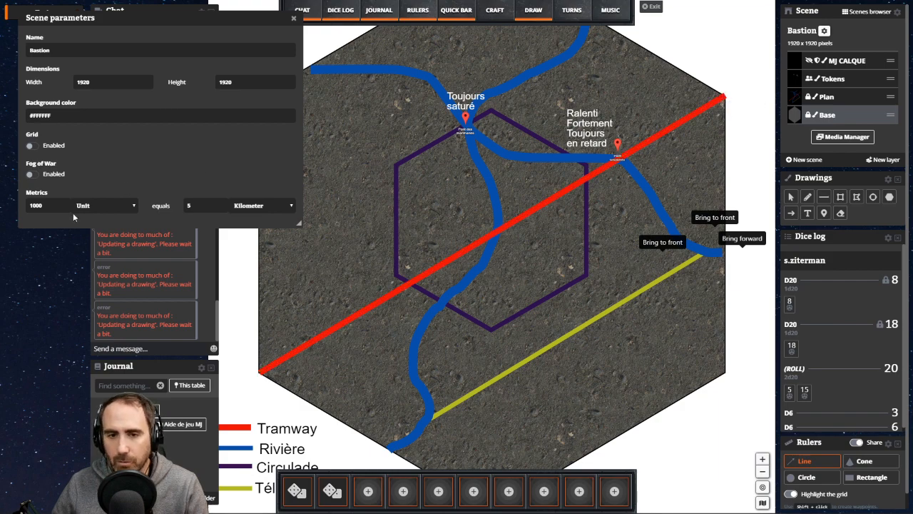
- Raise the metrics to 1500 units for 5 kilometers and measure the tramway line from end to end again
double_click(36, 205)
type("15")
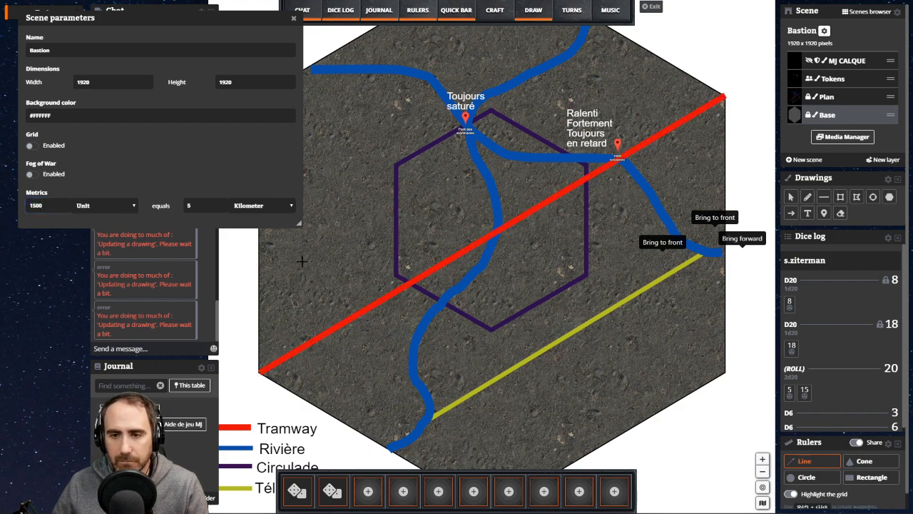
left_click_drag(260, 370, 723, 95)
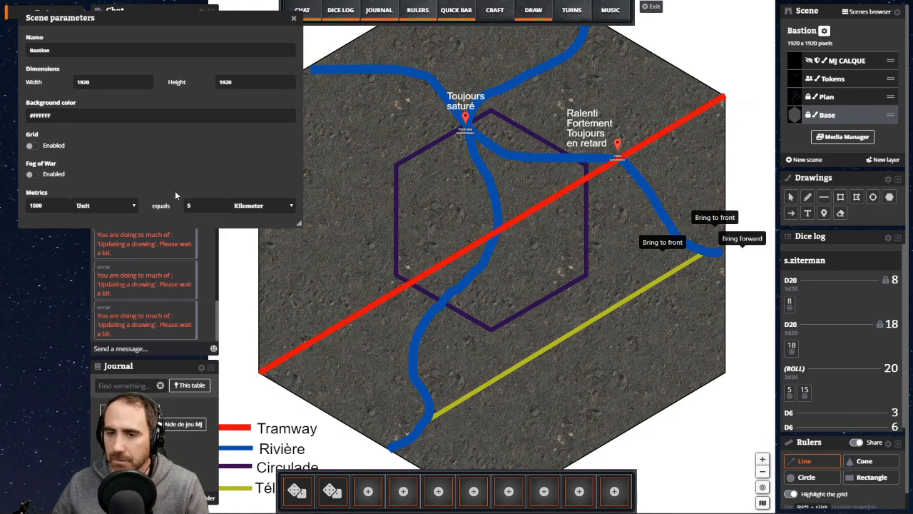
- Set the scene metrics to 800 units for 1 kilometer and measure the full length of the tramway line
double_click(45, 207)
type("8000")
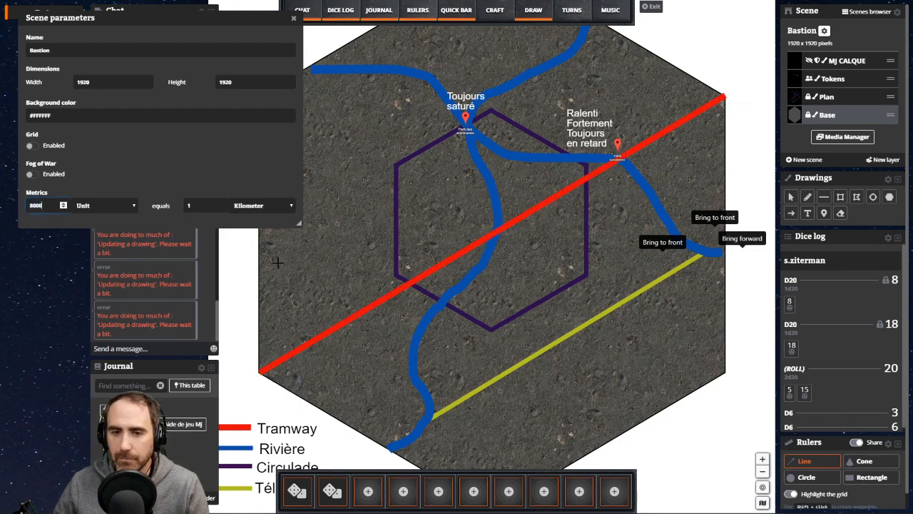
key("BackSpace")
left_click_drag(260, 370, 723, 95)
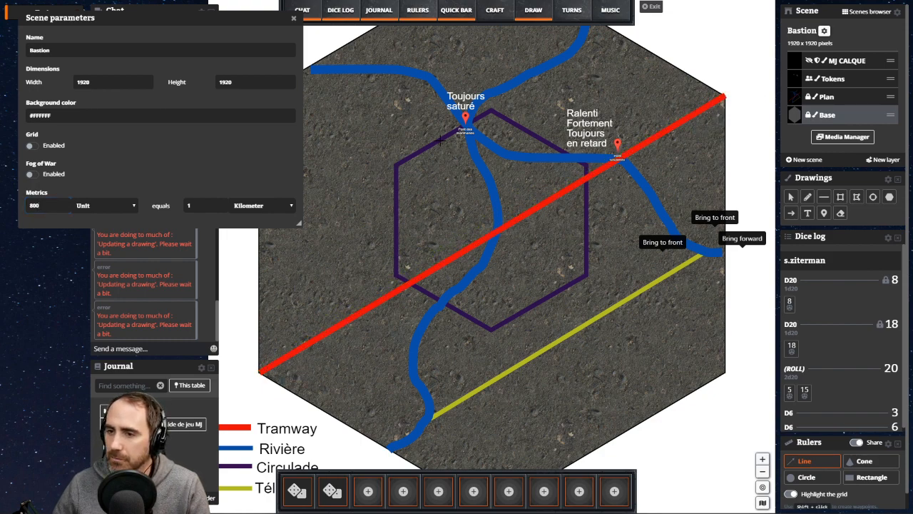
- Set the metrics to 400 units for 1 kilometer, check them across the Circulade and along the tramway, and close the scene parameters
left_click_drag(441, 140, 551, 301)
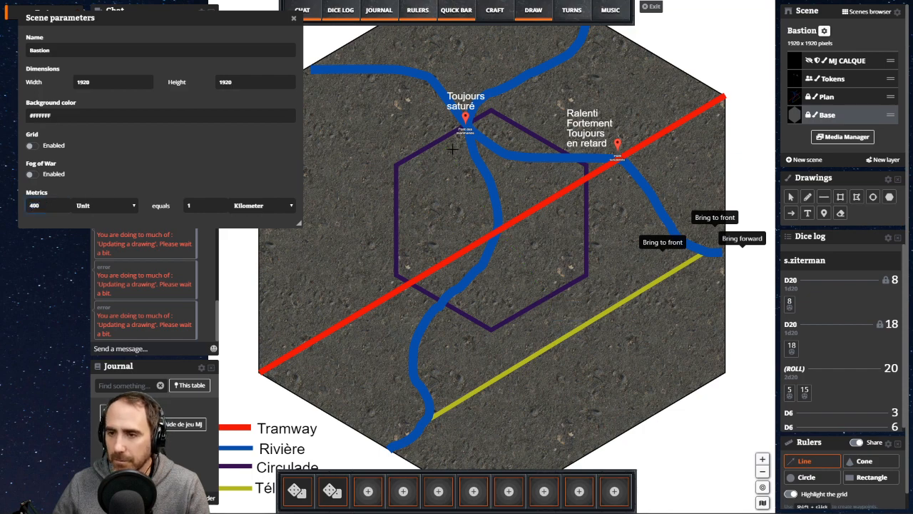
left_click_drag(452, 148, 580, 293)
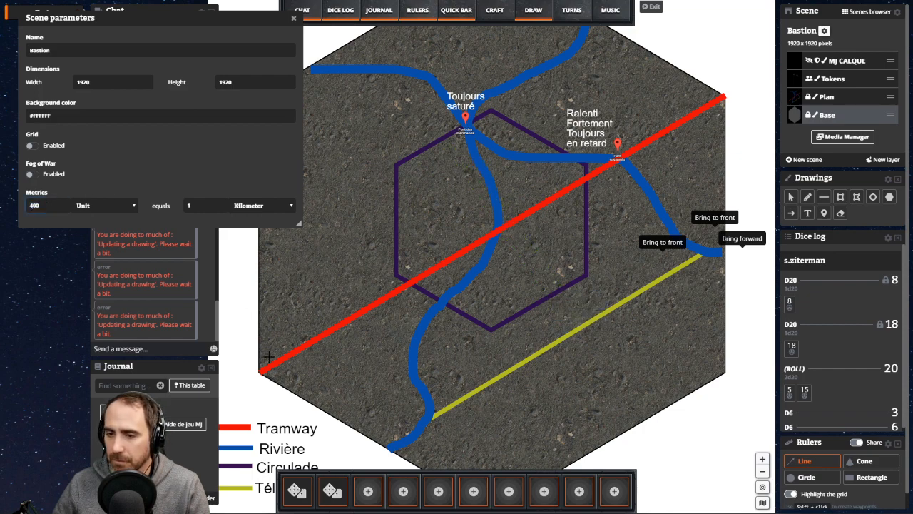
left_click_drag(263, 371, 722, 96)
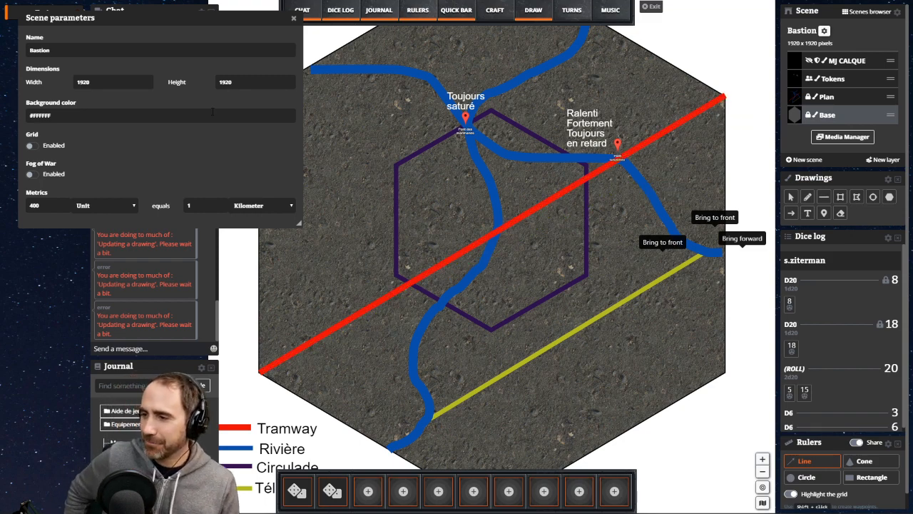
left_click(293, 19)
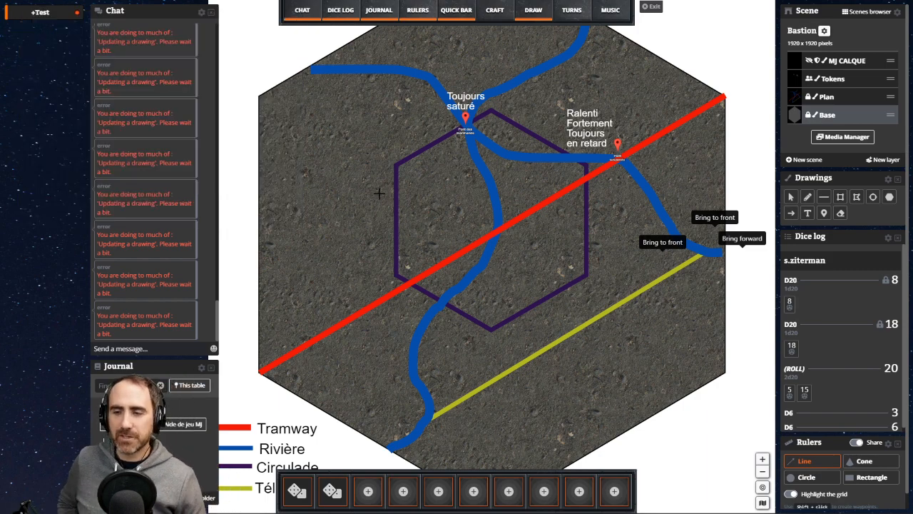
- Toggle the quick bar off and back on, and roll its D6 and D20 shortcuts
left_click(450, 10)
left_click(449, 11)
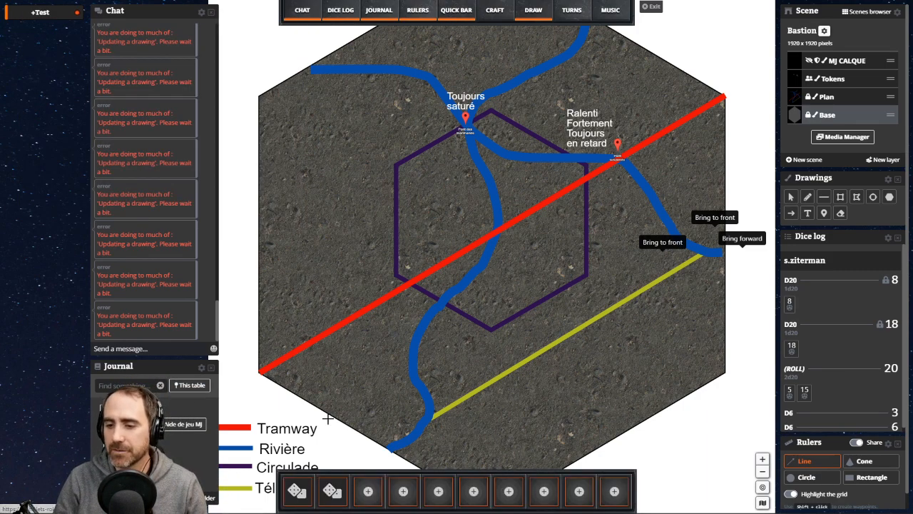
left_click(305, 489)
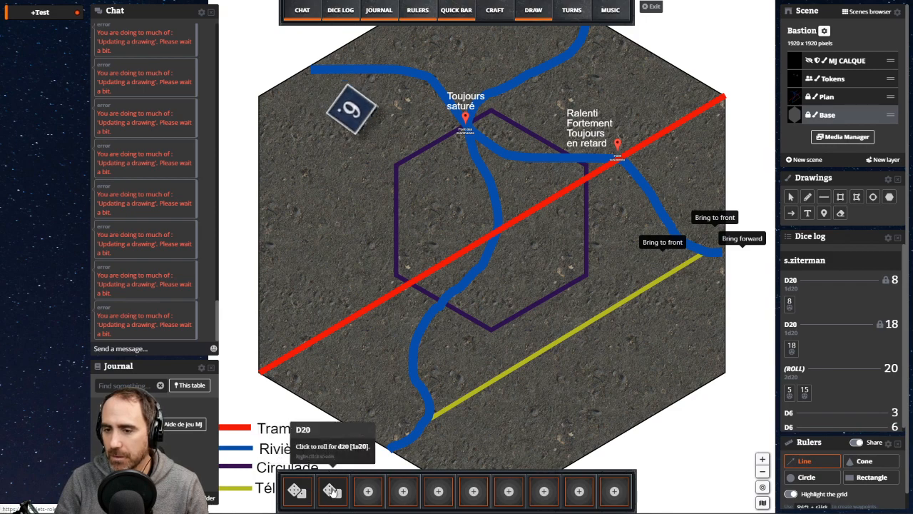
left_click(331, 491)
- Open the quick bar's custom action form from the D6 shortcut, review the available roll types, and close it
right_click(296, 491)
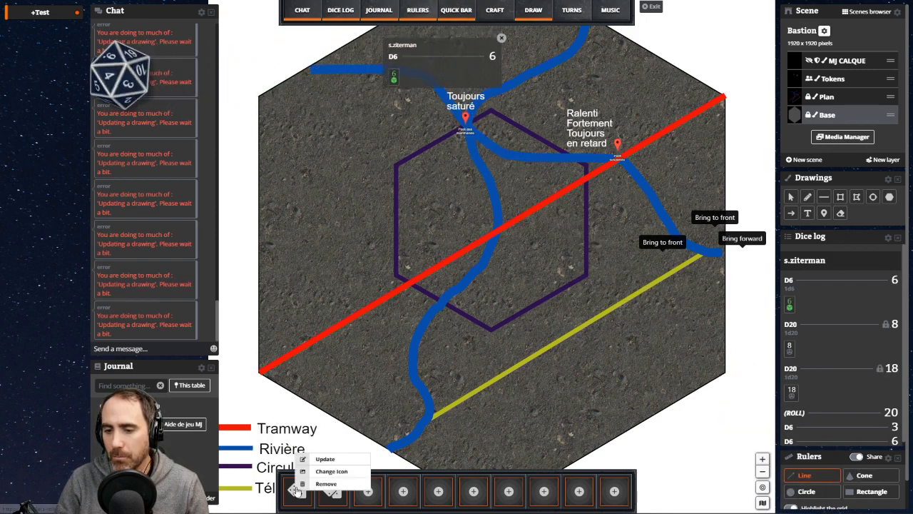
left_click(325, 459)
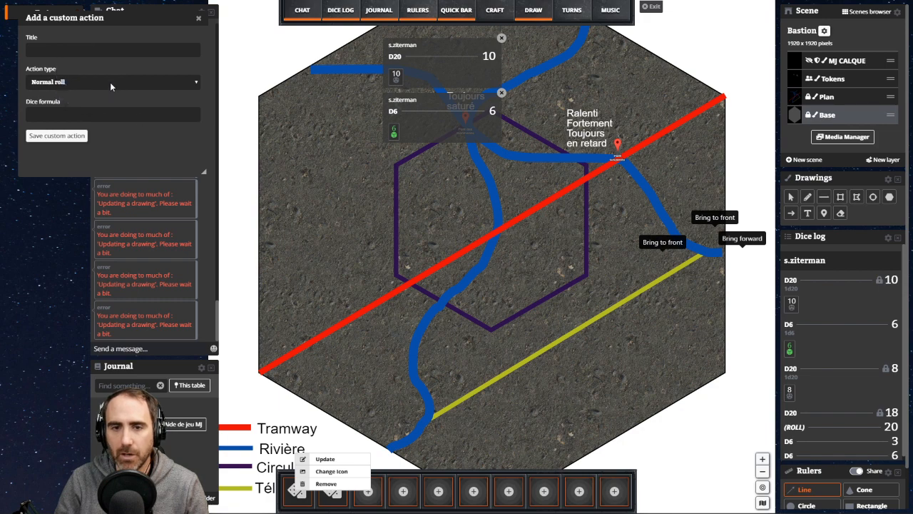
left_click(109, 82)
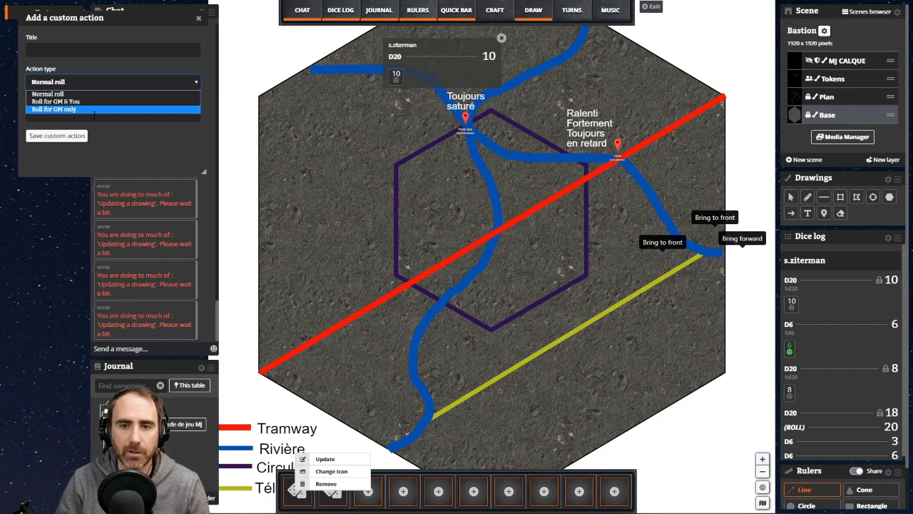
left_click(102, 80)
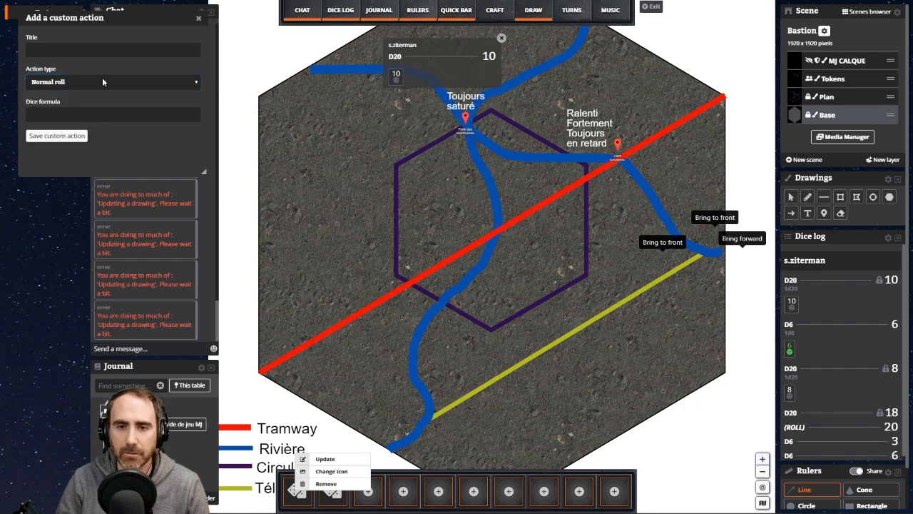
left_click(198, 17)
- Examine the D6 shortcut's title, action type and dice formula in its edit form, and close it
right_click(293, 477)
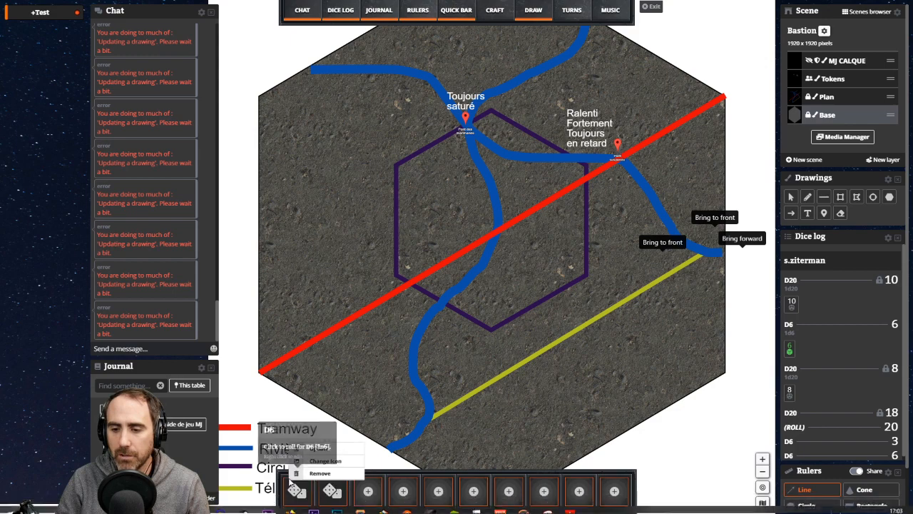
left_click(314, 448)
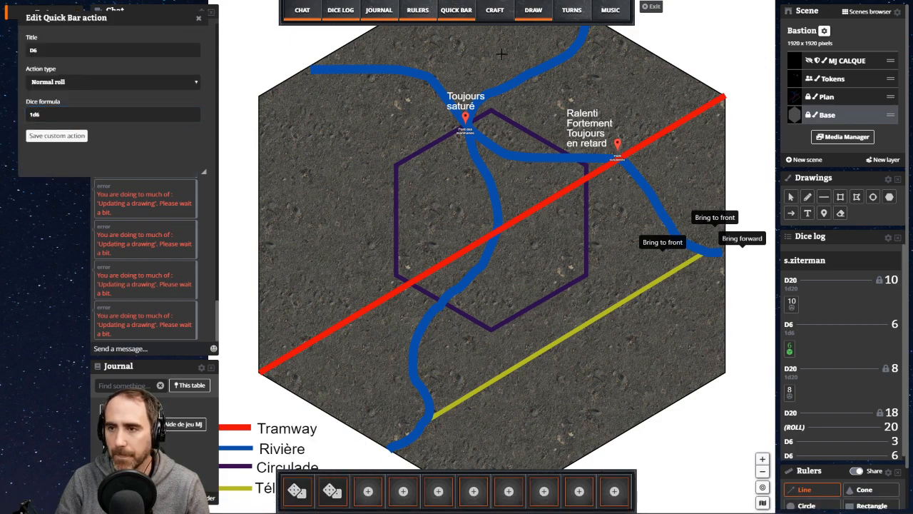
left_click(198, 17)
- Show the Content Crafting window briefly, and toggle the Drawings panel off and back on
left_click(495, 14)
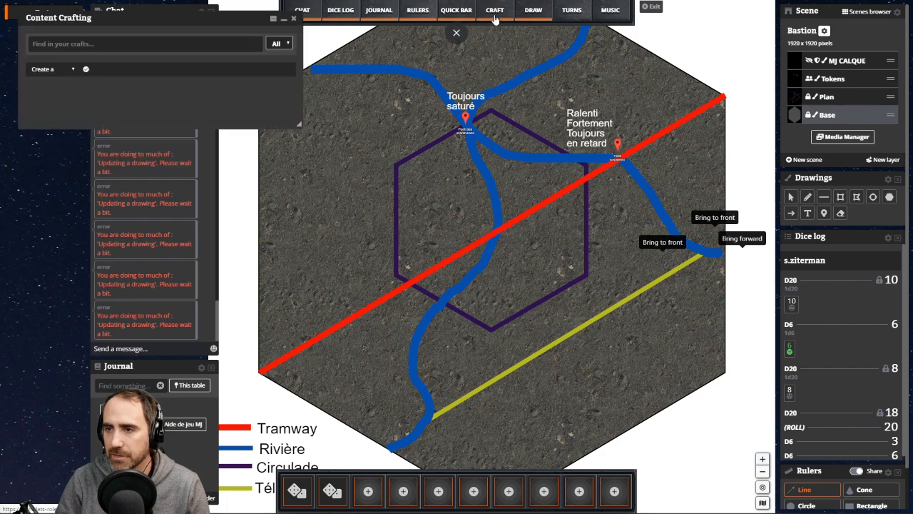
left_click(293, 17)
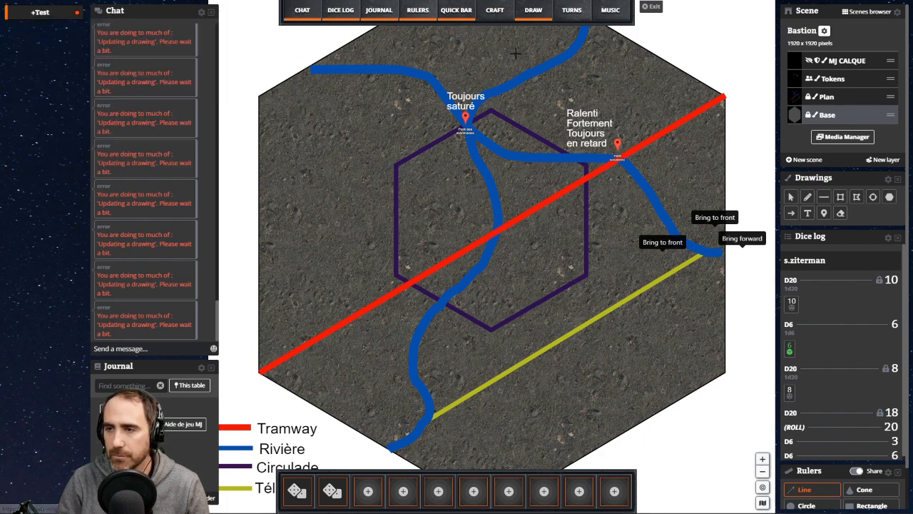
left_click(531, 17)
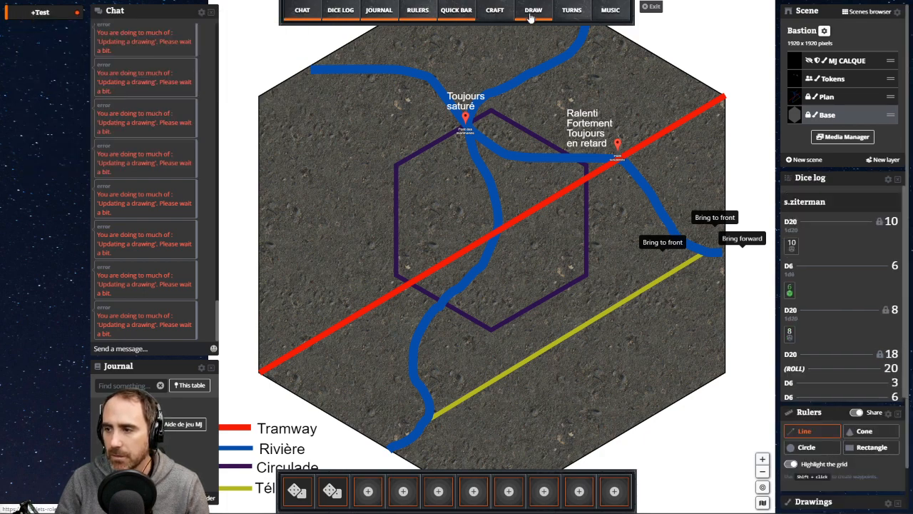
scroll(807, 318, "down", 2)
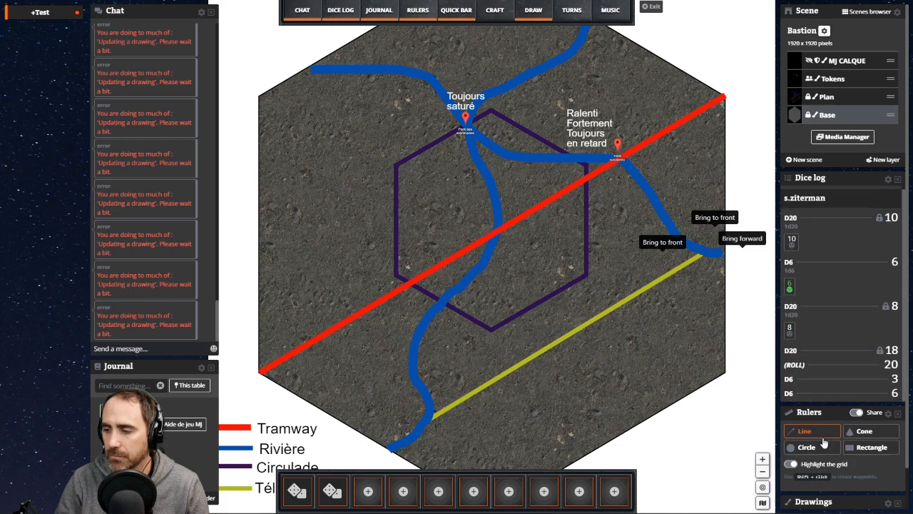
- Turn off ruler sharing, try the line ruler with and without grid highlighting, and close the Rulers panel
left_click(859, 413)
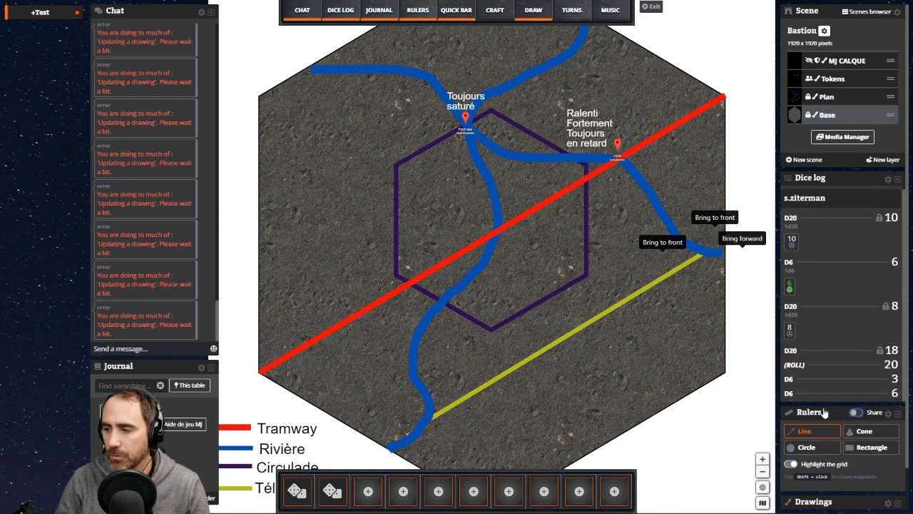
left_click_drag(482, 192, 579, 283)
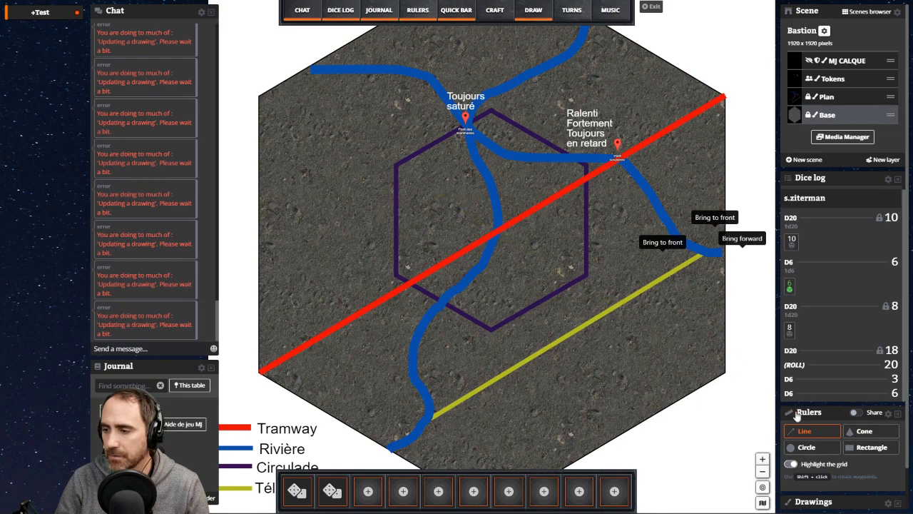
left_click(792, 463)
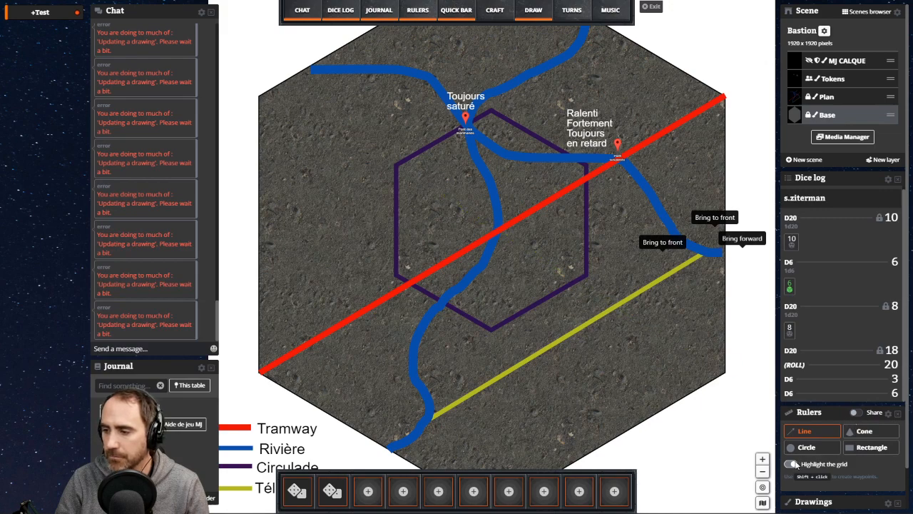
left_click_drag(513, 147, 611, 253)
left_click(792, 463)
left_click(897, 413)
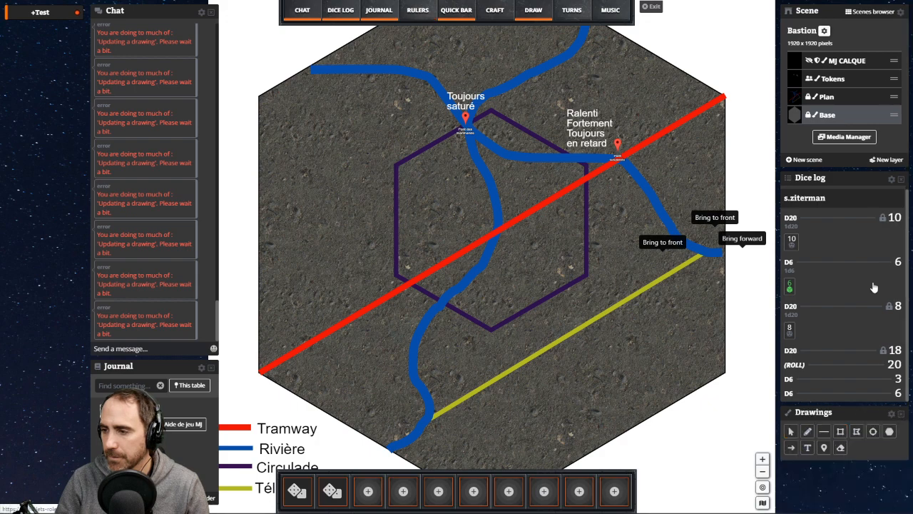
- Collapse the Dice log and toggle the Drawings panel to restore its expanded view
left_click(834, 180)
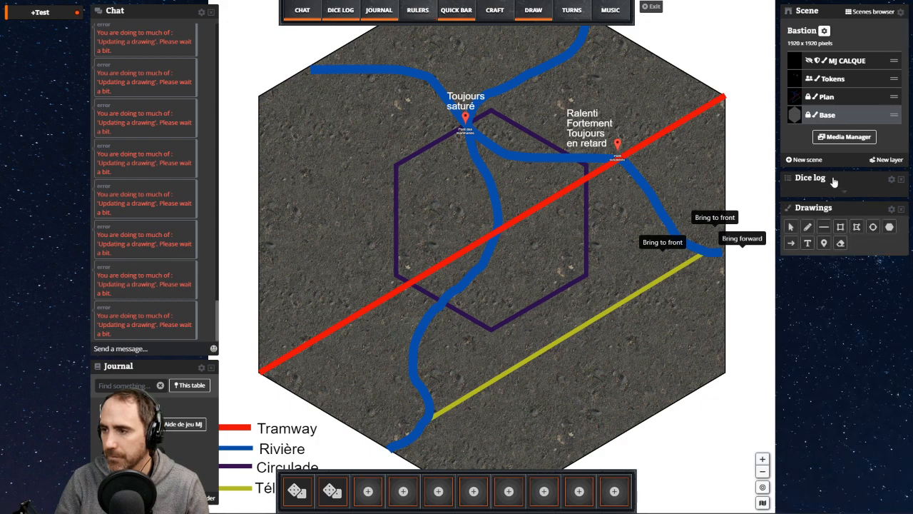
left_click(833, 208)
left_click(831, 177)
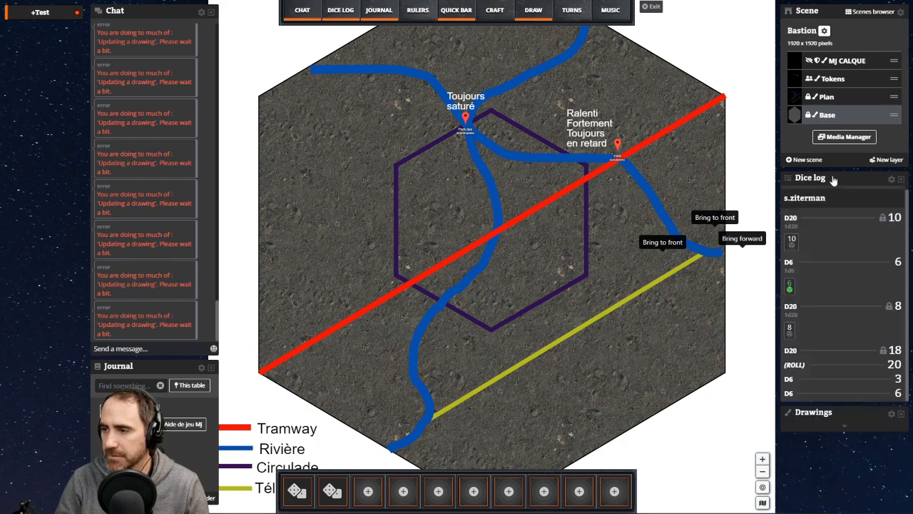
left_click(831, 177)
left_click(534, 11)
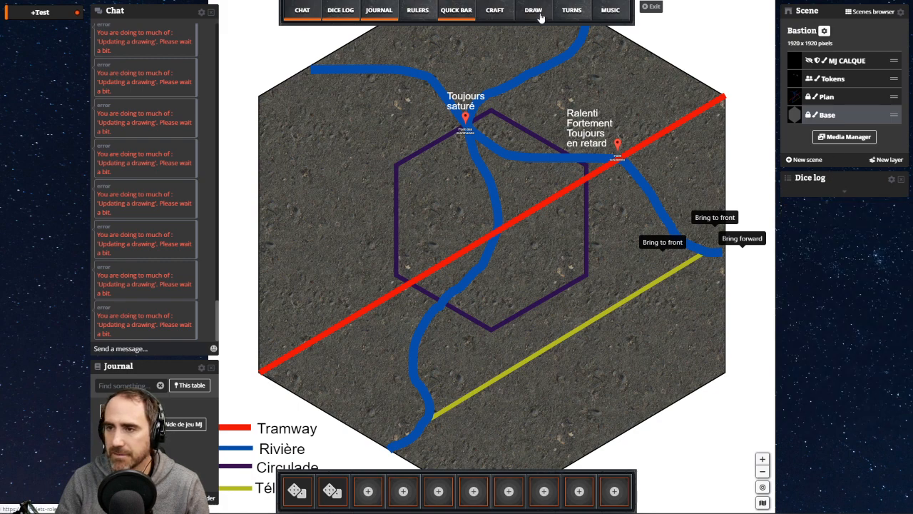
- Show the Turns and Music tools briefly, closing each one again
left_click(570, 10)
left_click(569, 12)
left_click(602, 15)
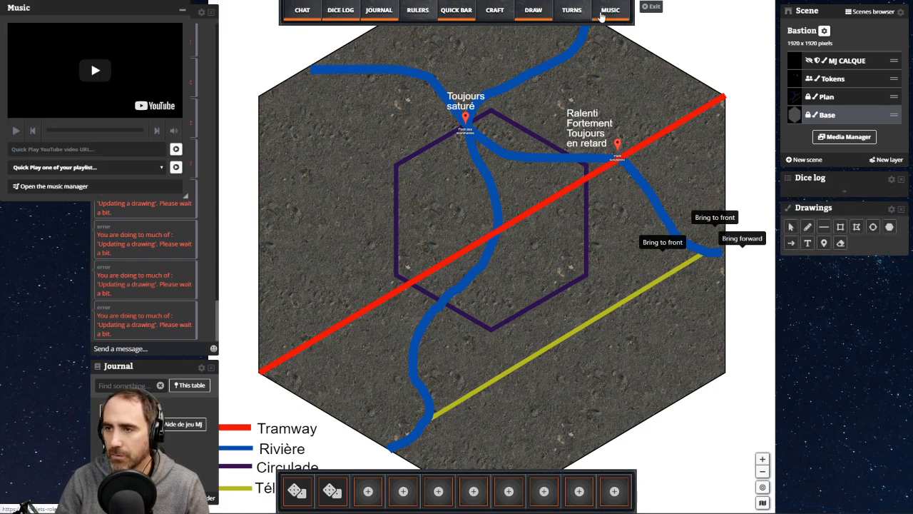
left_click(601, 14)
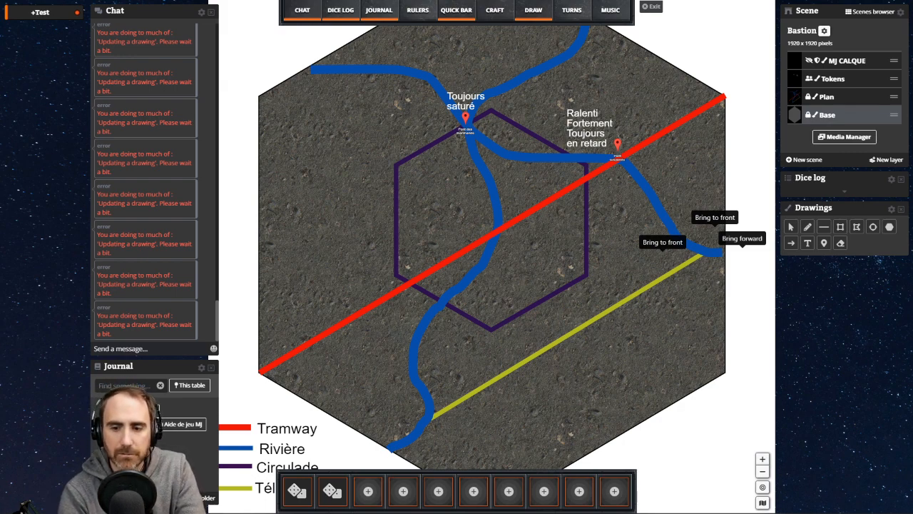
- Select the MJ CALQUE layer, review its visibility and GM Only options, and apply its settings
scroll(339, 286, "down", 1)
mouse_move(325, 281)
left_mouse_down()
mouse_move(336, 261)
mouse_move(332, 293)
left_mouse_up()
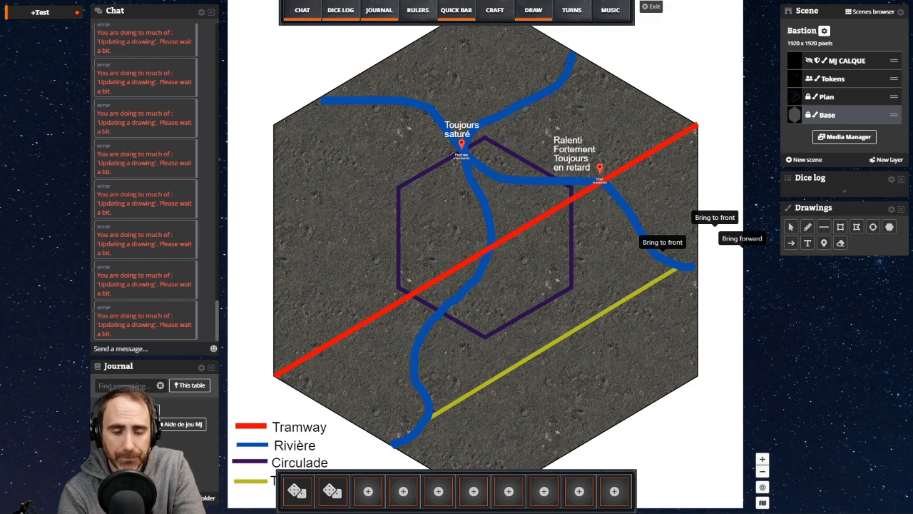
left_click(825, 63)
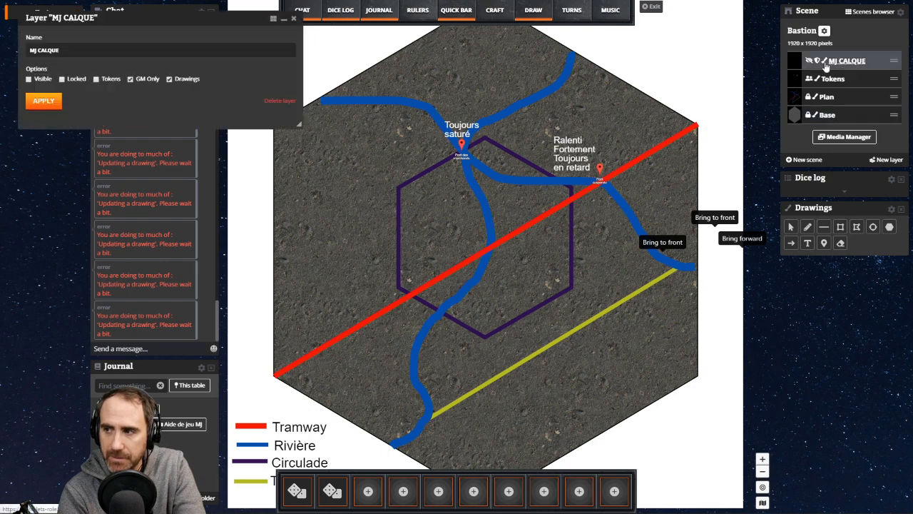
left_click(43, 101)
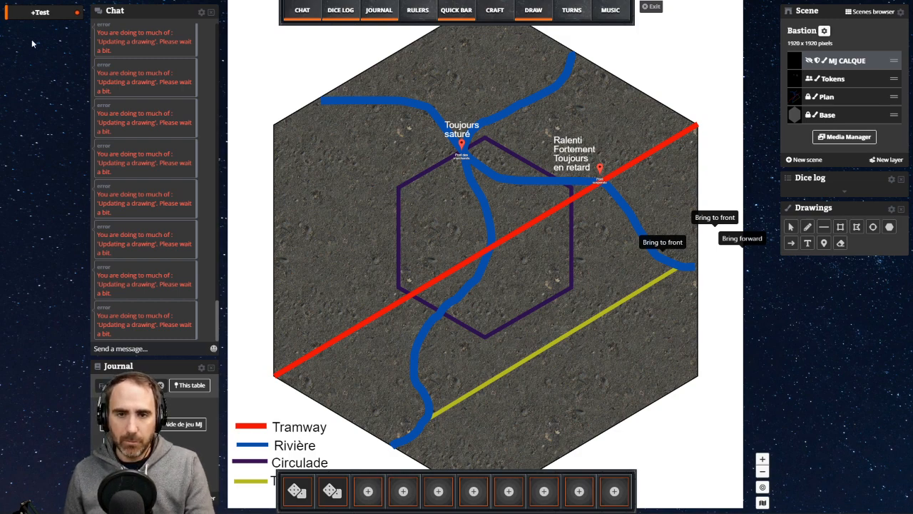
- Open the +Test character sheet over the map, examine its attributes, level and equipment fields, and close it
left_click(42, 14)
left_click(44, 57)
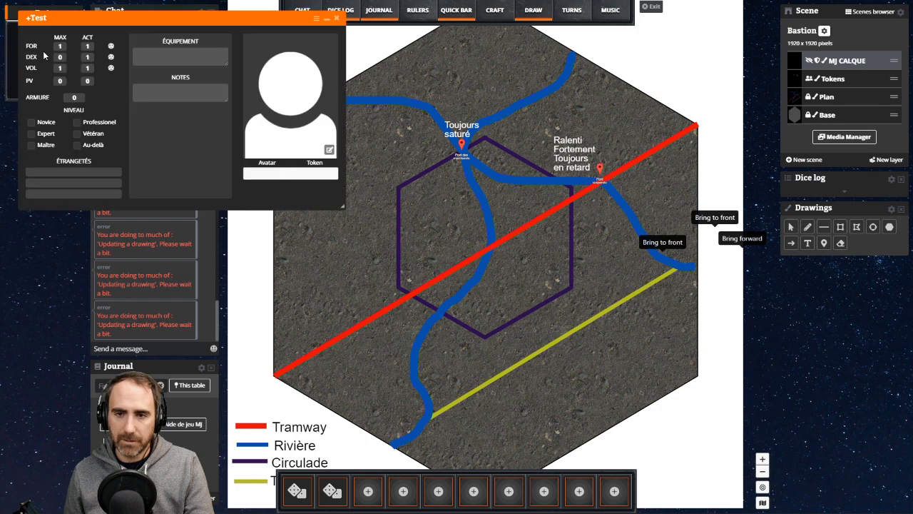
left_click_drag(107, 15, 405, 99)
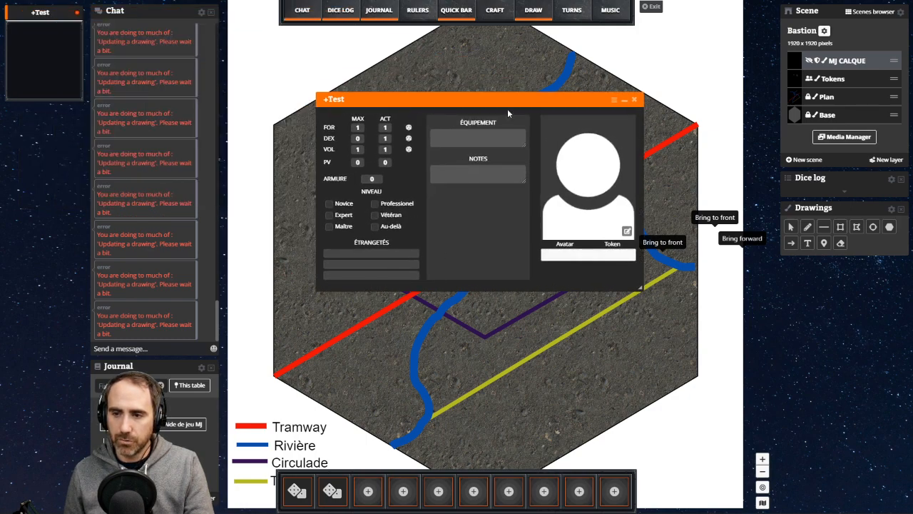
left_click_drag(459, 98, 373, 87)
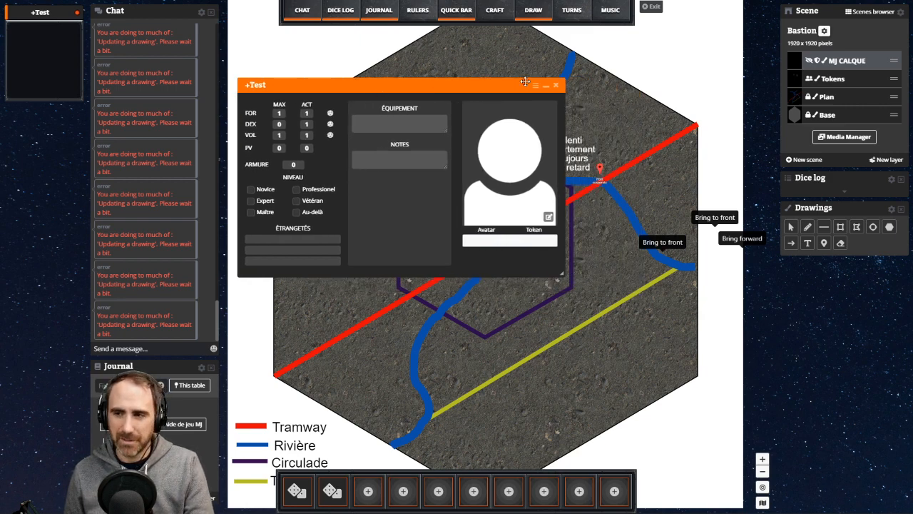
left_click(555, 86)
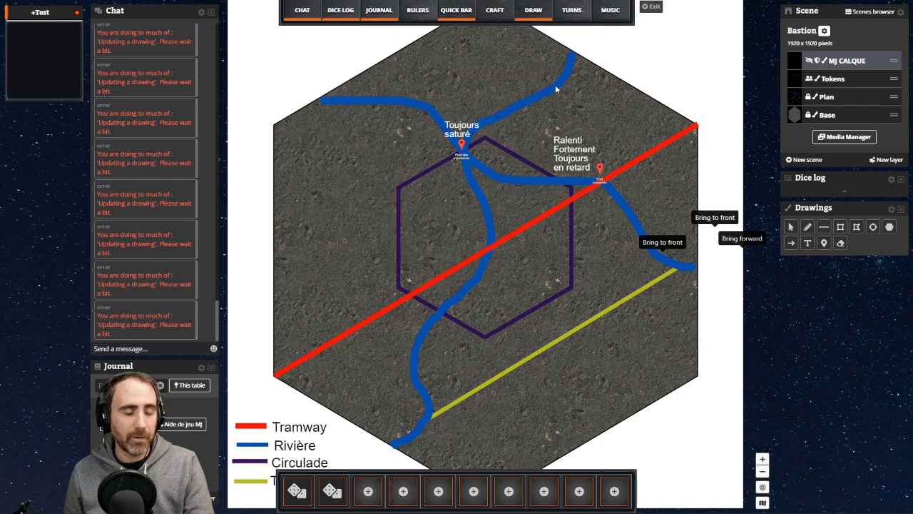